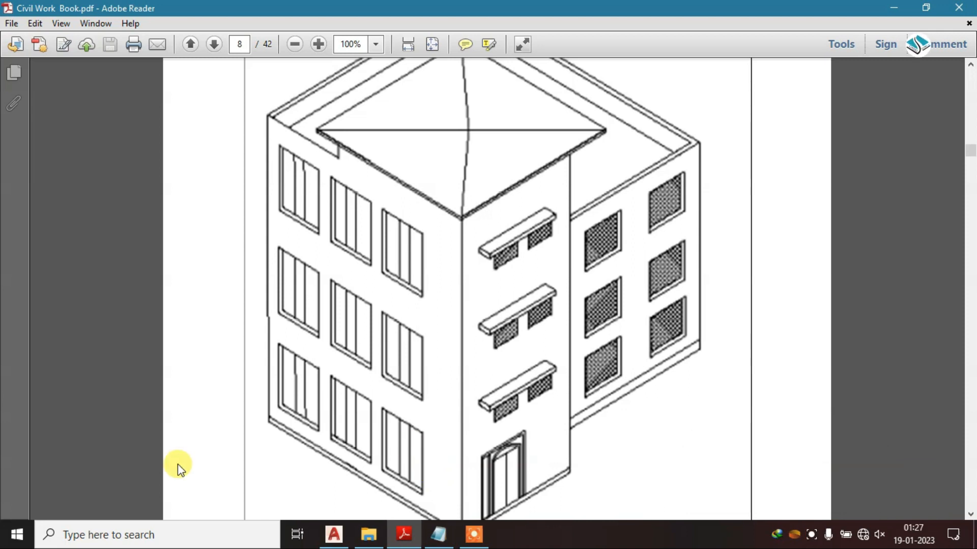
# Step: Review the isometric three-storey building drawing in the PDF and the isometric drawing notes in Notepad
pyautogui.scroll(-3, 287, 412)
pyautogui.scroll(4, 478, 363)
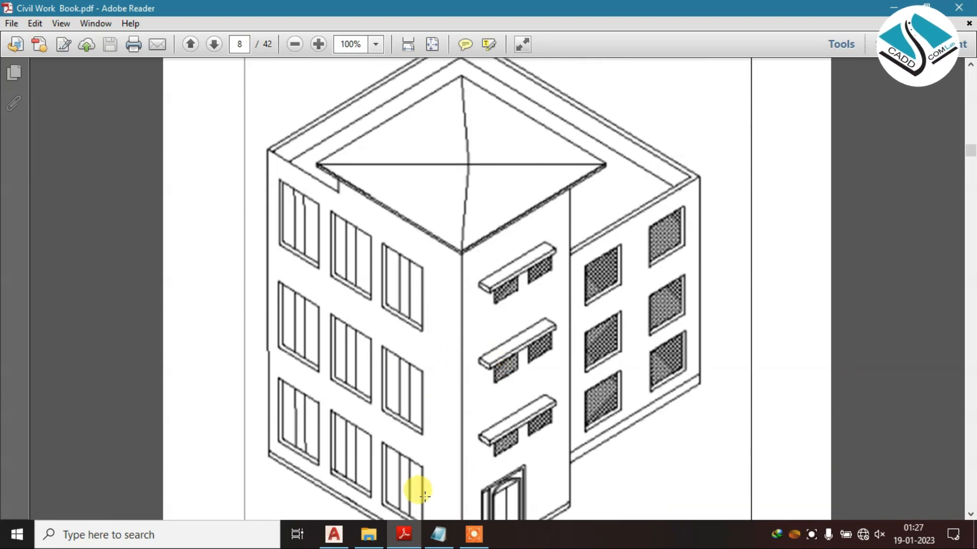
pyautogui.click(443, 534)
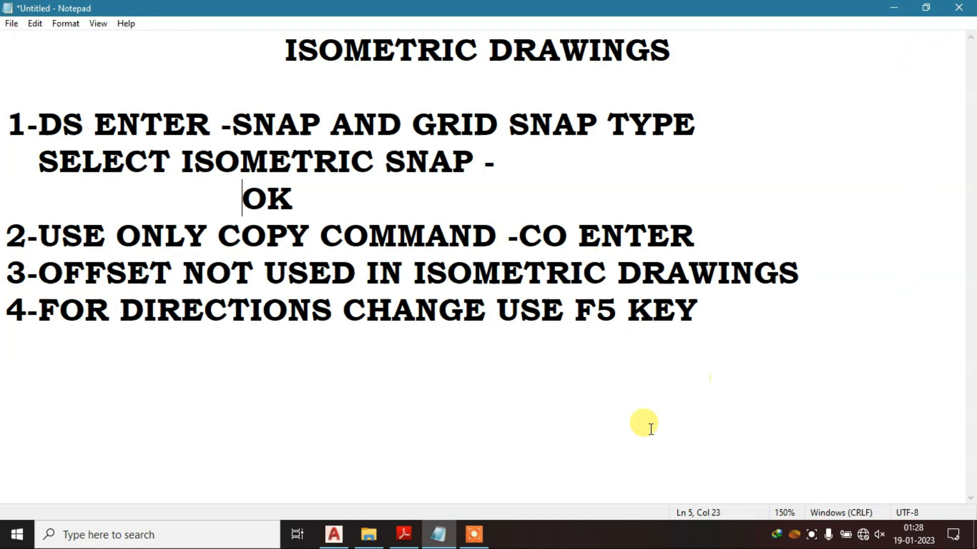
pyautogui.click(484, 526)
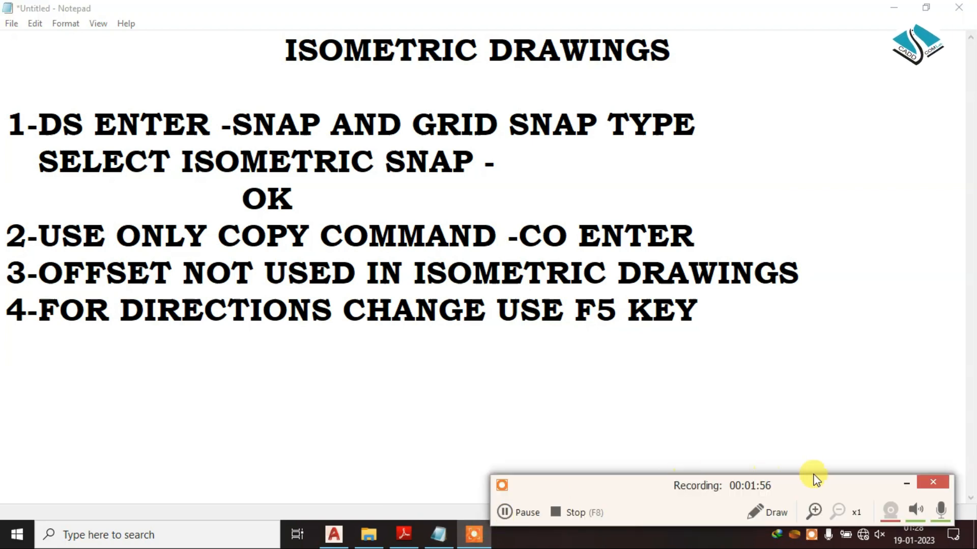
pyautogui.click(905, 483)
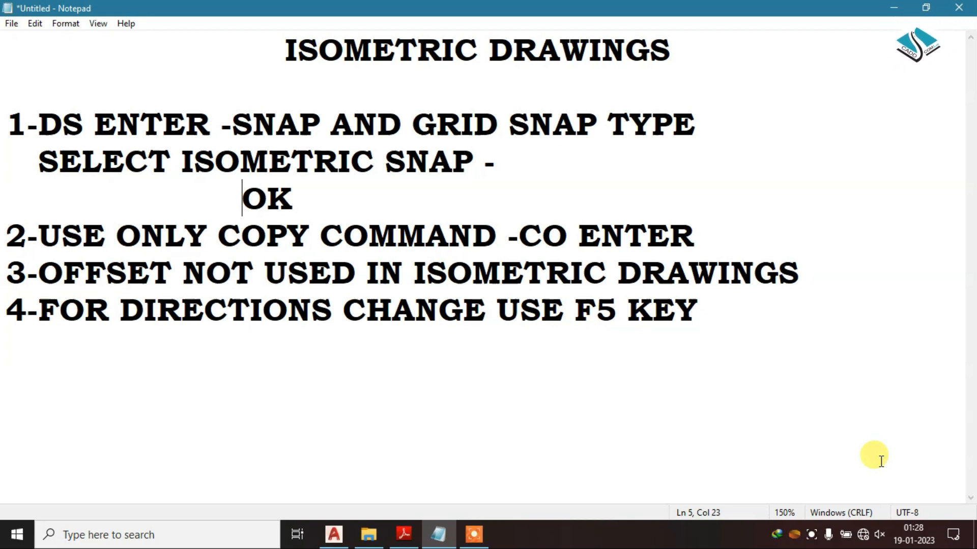
pyautogui.click(333, 534)
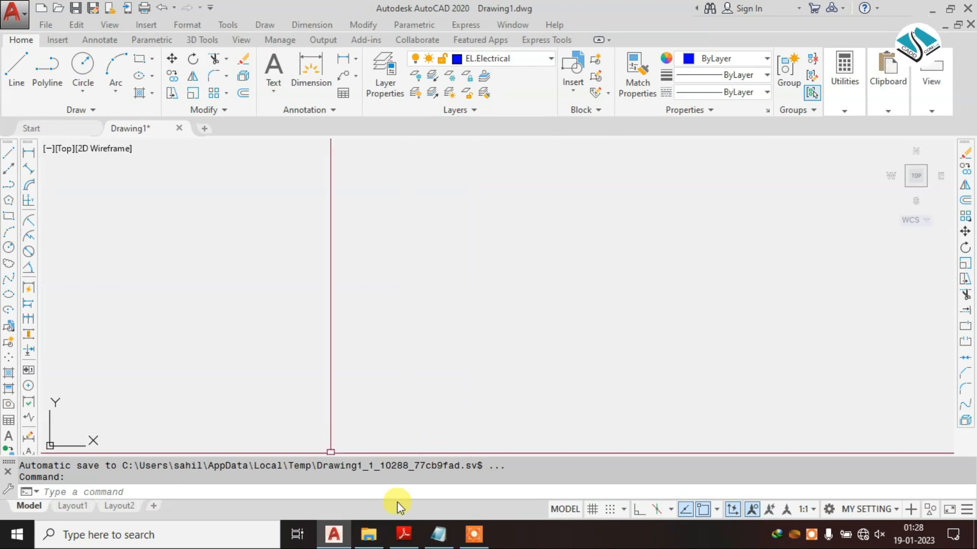
pyautogui.click(436, 533)
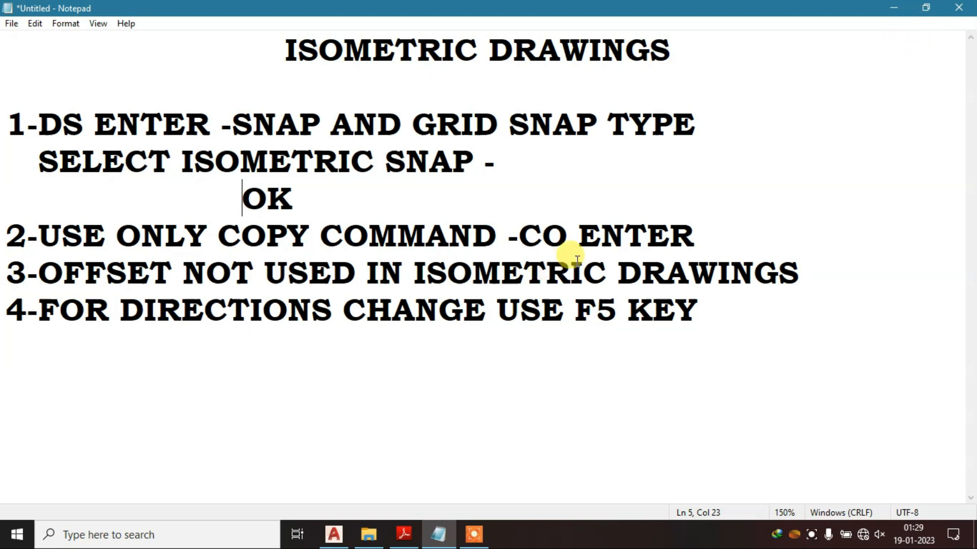
# Step: Insert a hyphen before "SNAP TYPE" in the first note and highlight that line from "DS ENTER" onward
pyautogui.click(507, 119)
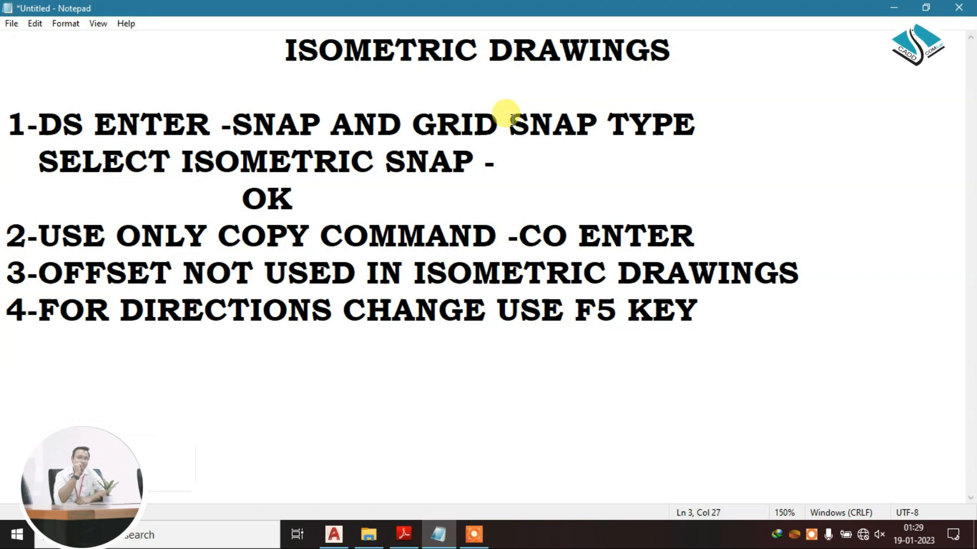
pyautogui.write('-')
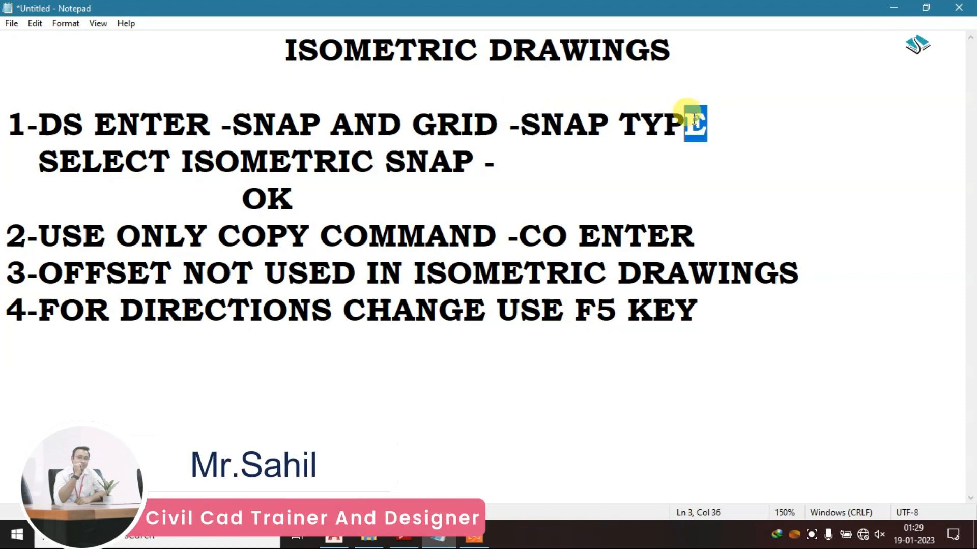
pyautogui.moveTo(710, 121); pyautogui.dragTo(37, 108)
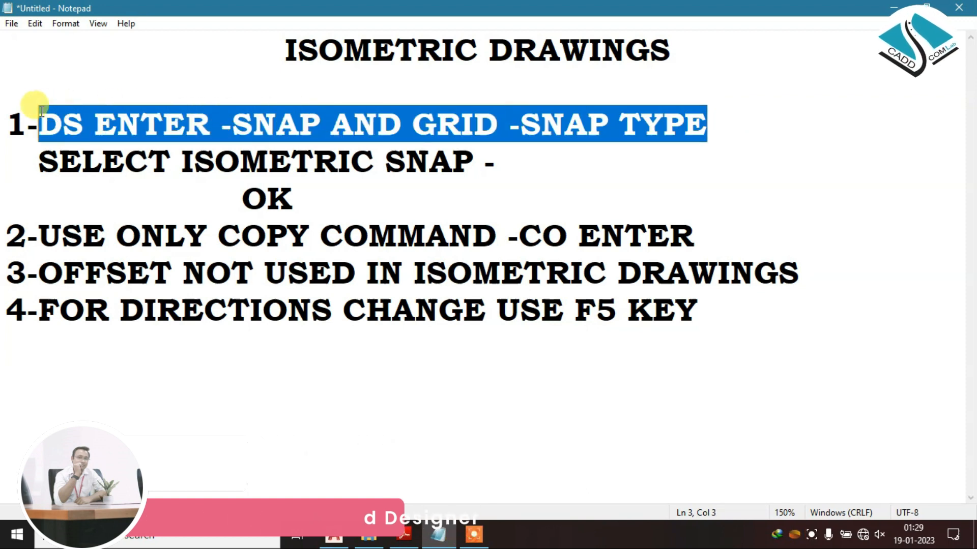
# Step: Switch to AutoCAD and set the snap type to Isometric snap in the Drafting Settings
pyautogui.click(892, 7)
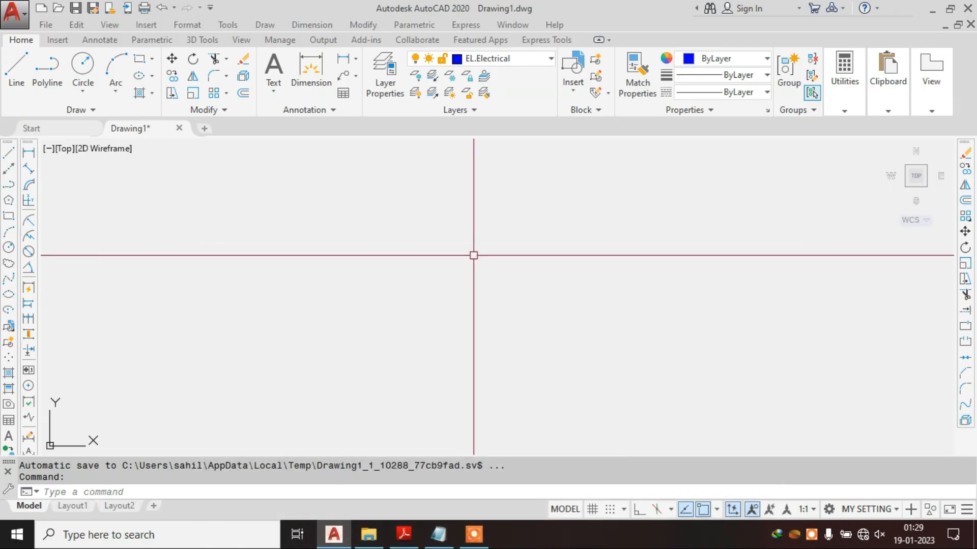
pyautogui.write('DS')
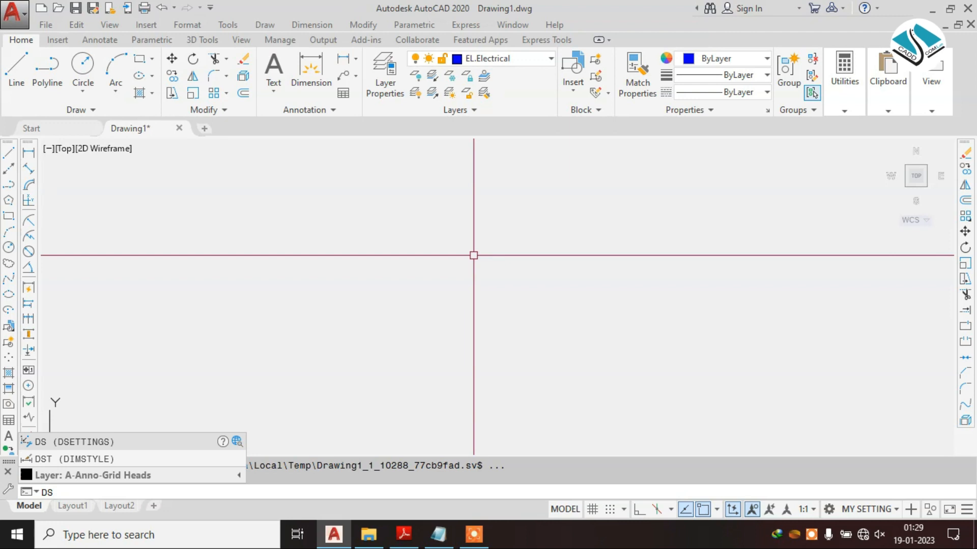
pyautogui.press('Return')
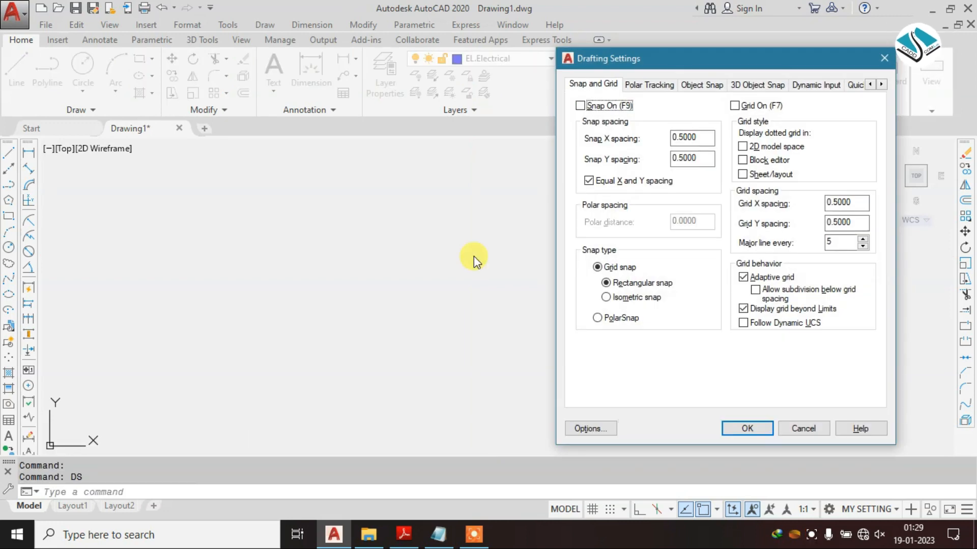
pyautogui.moveTo(713, 68); pyautogui.dragTo(461, 72)
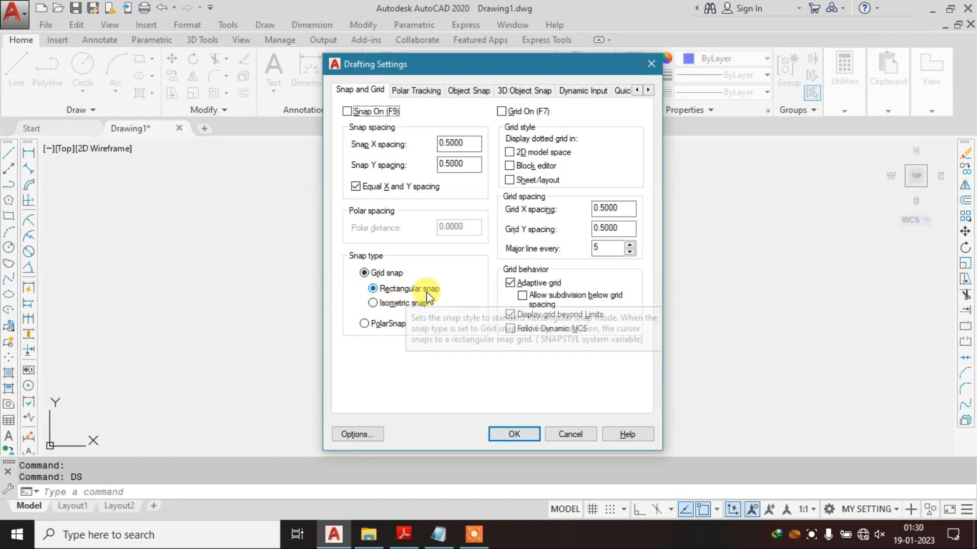
pyautogui.click(372, 304)
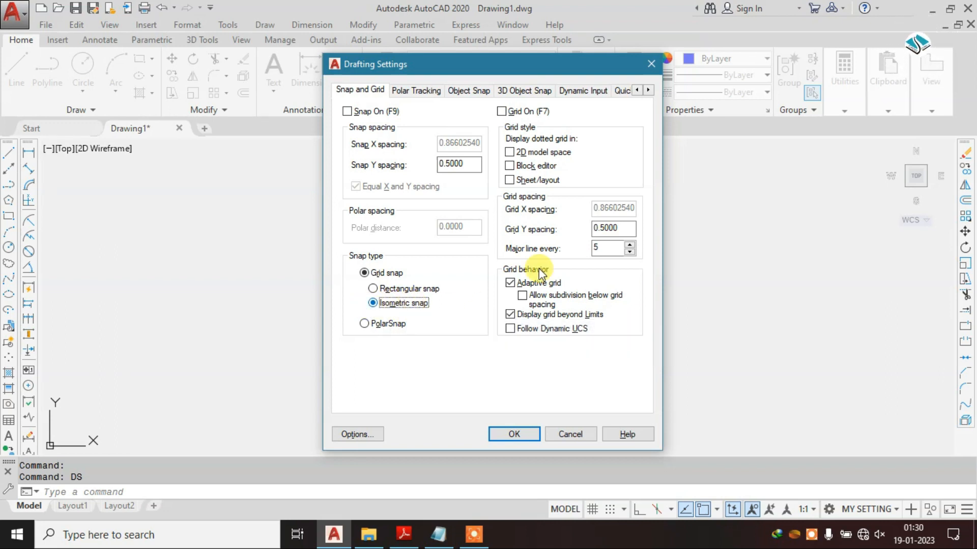
pyautogui.click(528, 433)
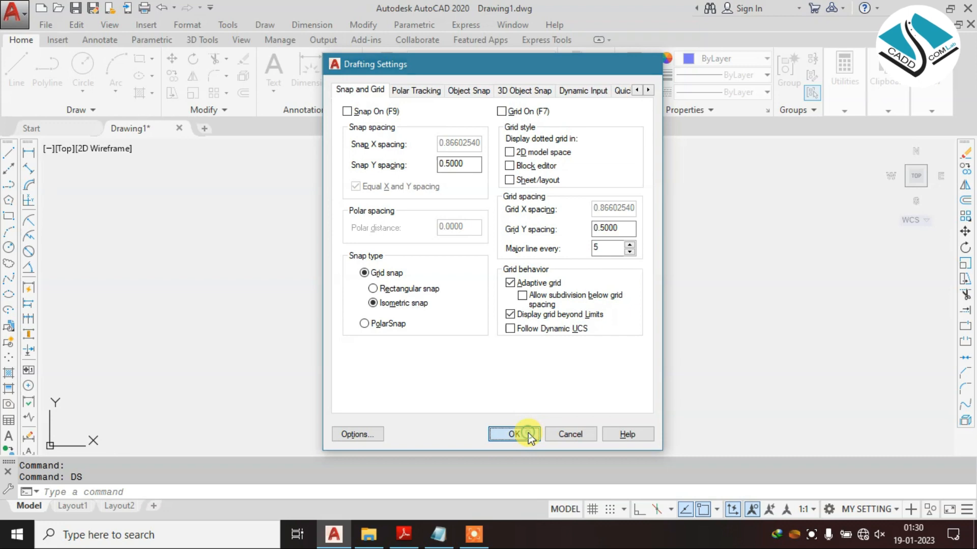
# Step: Read the Notepad instructions on isometric snap and on using only the Copy command, highlighting the lines in turn
pyautogui.click(439, 533)
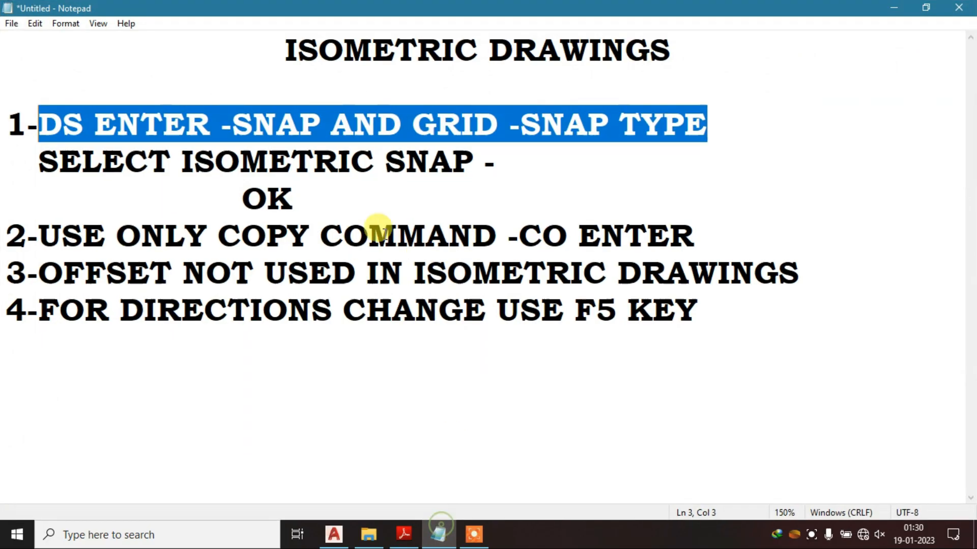
pyautogui.moveTo(39, 162); pyautogui.dragTo(475, 162)
pyautogui.moveTo(294, 198); pyautogui.dragTo(156, 199)
pyautogui.click(732, 246)
pyautogui.hotkey('shift', 'Home')
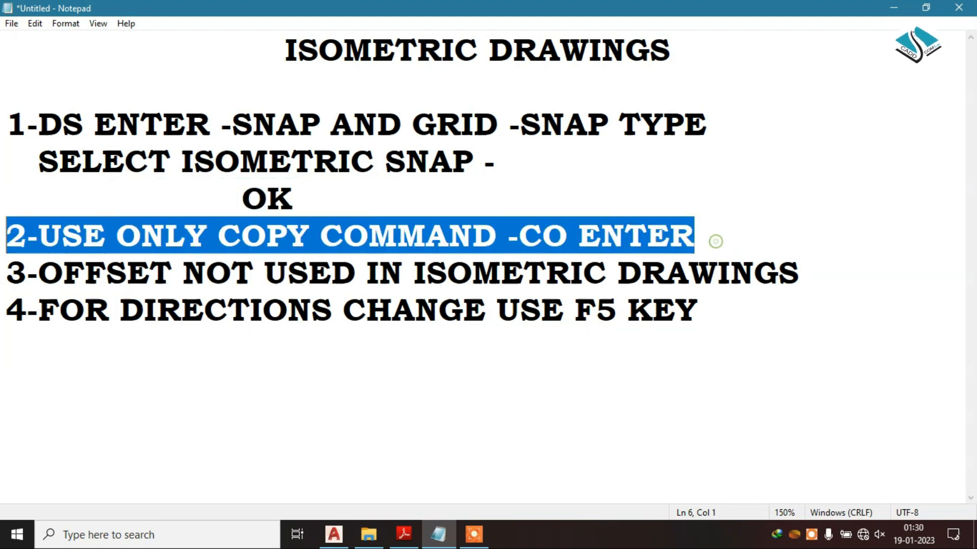
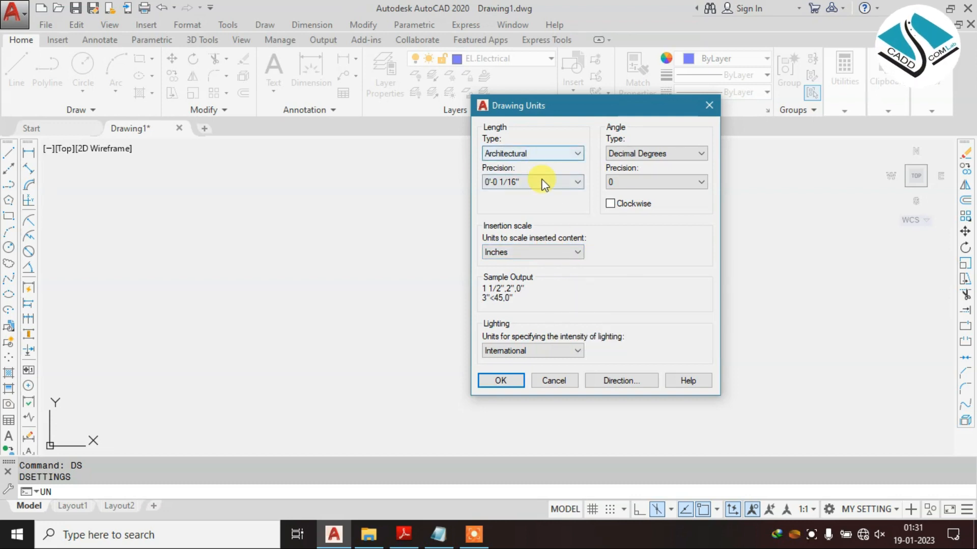
# Step: Apply Architectural drawing units with 0'-0 1/16" precision and an insertion scale in inches
pyautogui.click(500, 380)
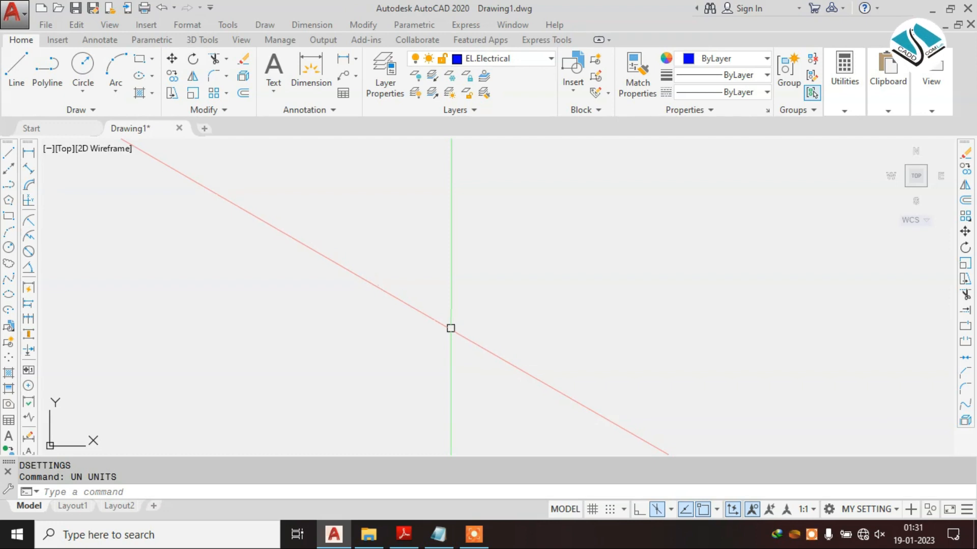
# Step: Switch to the building PDF and mark the windowed facade's height and two floor divisions with blue freehand lines
pyautogui.click(404, 534)
pyautogui.scroll(-3, 443, 368)
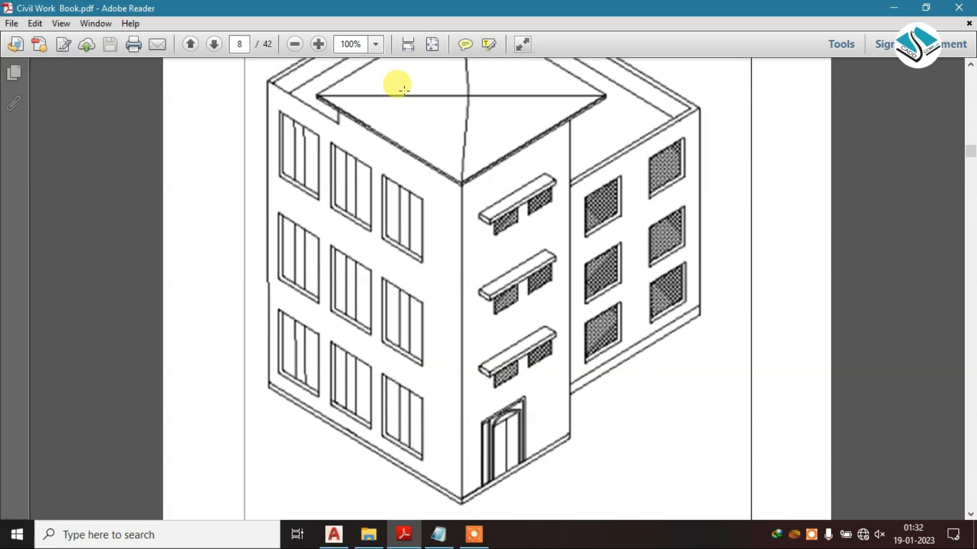
pyautogui.click(473, 533)
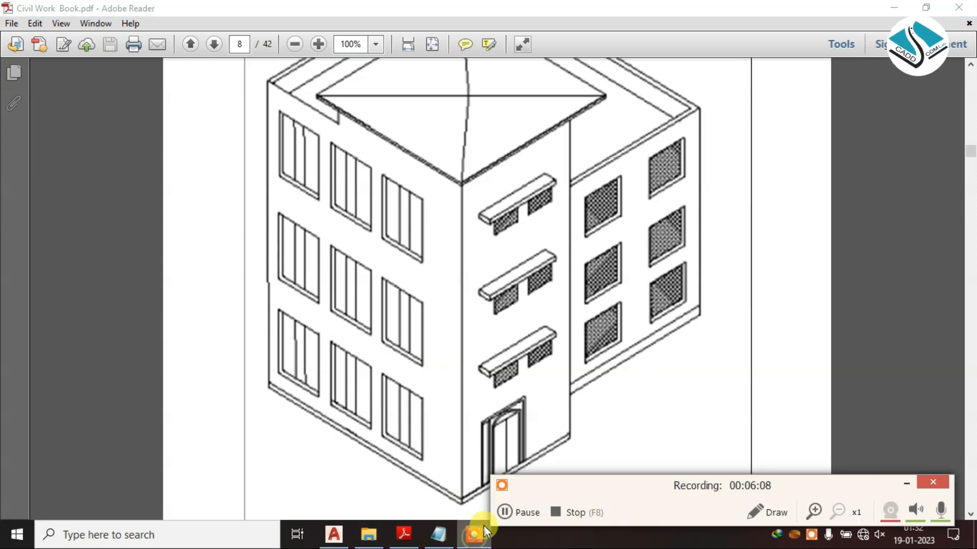
pyautogui.click(752, 508)
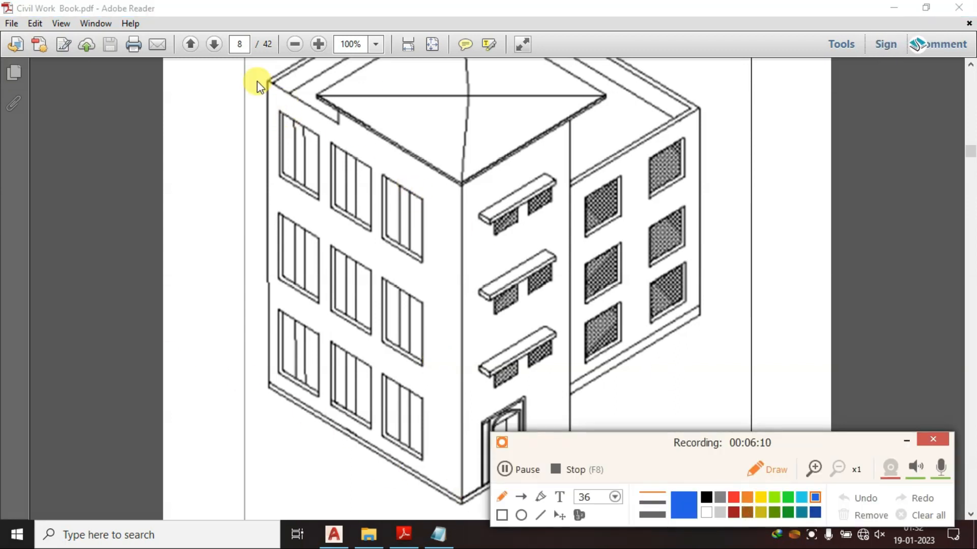
pyautogui.moveTo(261, 81); pyautogui.dragTo(259, 379)
pyautogui.moveTo(263, 184); pyautogui.dragTo(455, 287)
pyautogui.moveTo(257, 291); pyautogui.dragTo(444, 387)
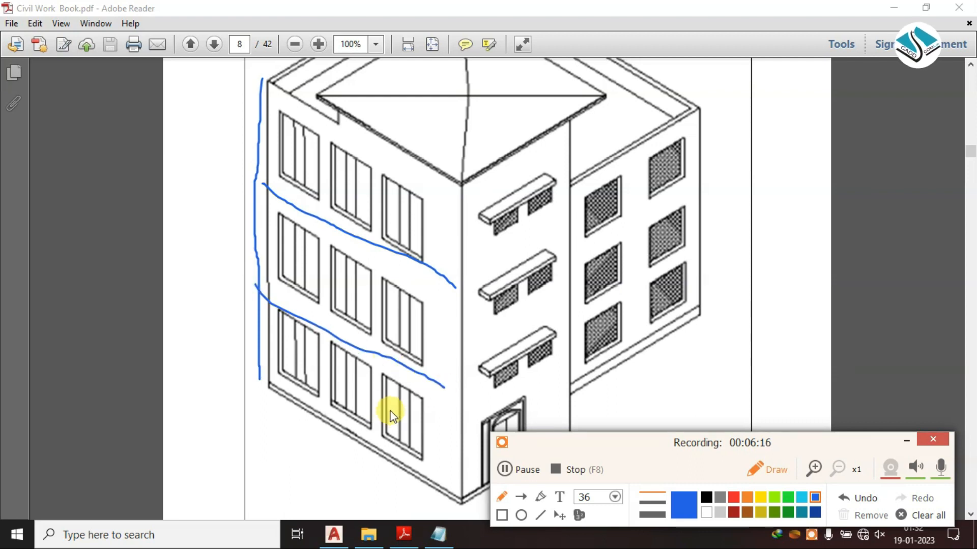
# Step: Mark one window on each storey in blue and loop the whole ground-floor window row
pyautogui.moveTo(298, 330); pyautogui.dragTo(316, 356)
pyautogui.moveTo(313, 263); pyautogui.dragTo(323, 266)
pyautogui.moveTo(356, 163); pyautogui.dragTo(339, 169)
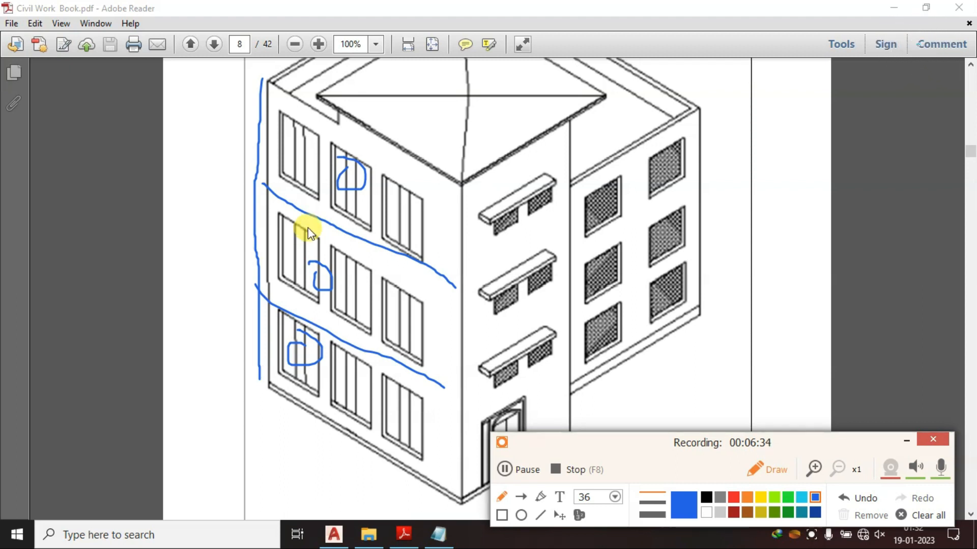
pyautogui.moveTo(278, 291)
pyautogui.mouseDown()
pyautogui.moveTo(445, 390)
pyautogui.moveTo(199, 362)
pyautogui.moveTo(233, 294)
pyautogui.mouseUp()
# Step: Mark the gaps between the windows and the wall edges on the facade with short red strokes
pyautogui.click(736, 494)
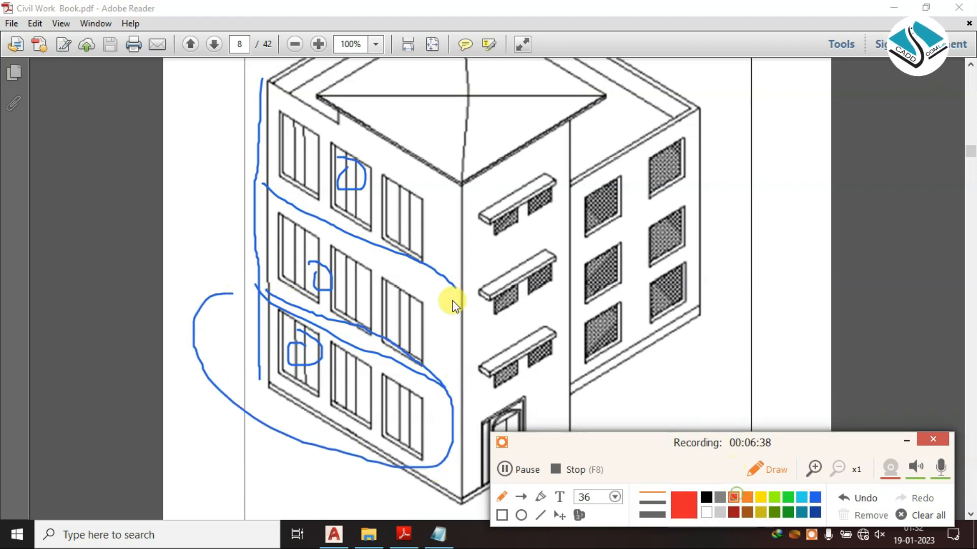
pyautogui.moveTo(267, 136); pyautogui.dragTo(286, 141)
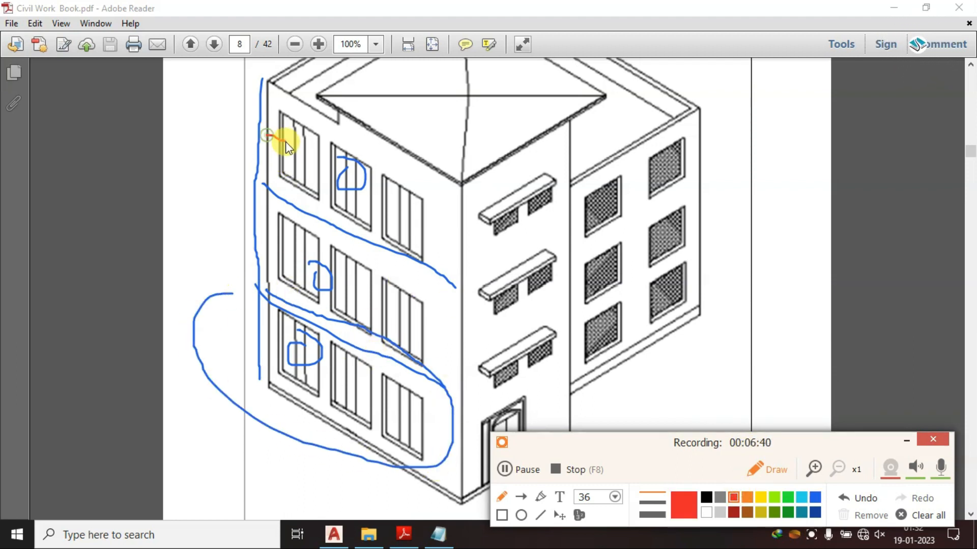
pyautogui.moveTo(448, 225); pyautogui.dragTo(417, 159)
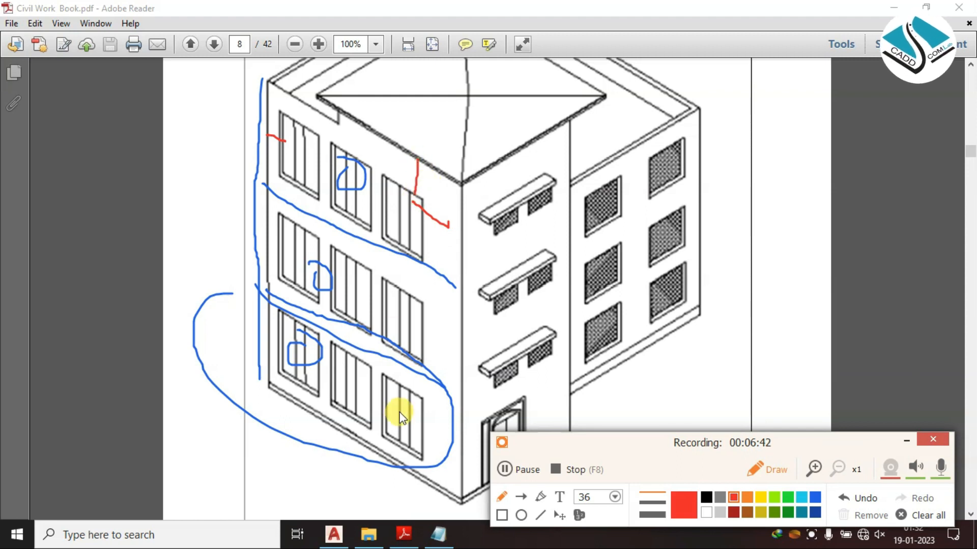
pyautogui.moveTo(401, 437); pyautogui.dragTo(400, 459)
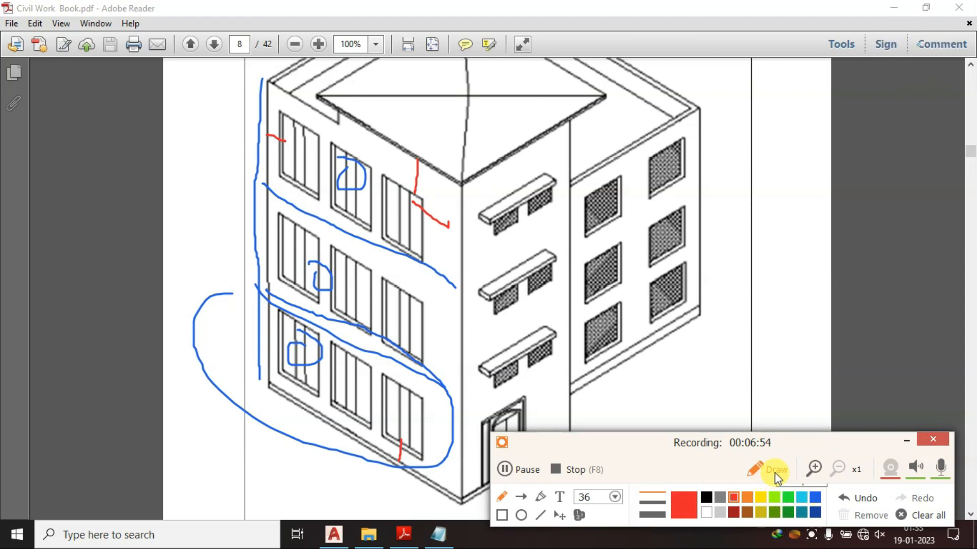
# Step: Clear all freehand annotations from the building drawing and switch back to AutoCAD
pyautogui.click(923, 515)
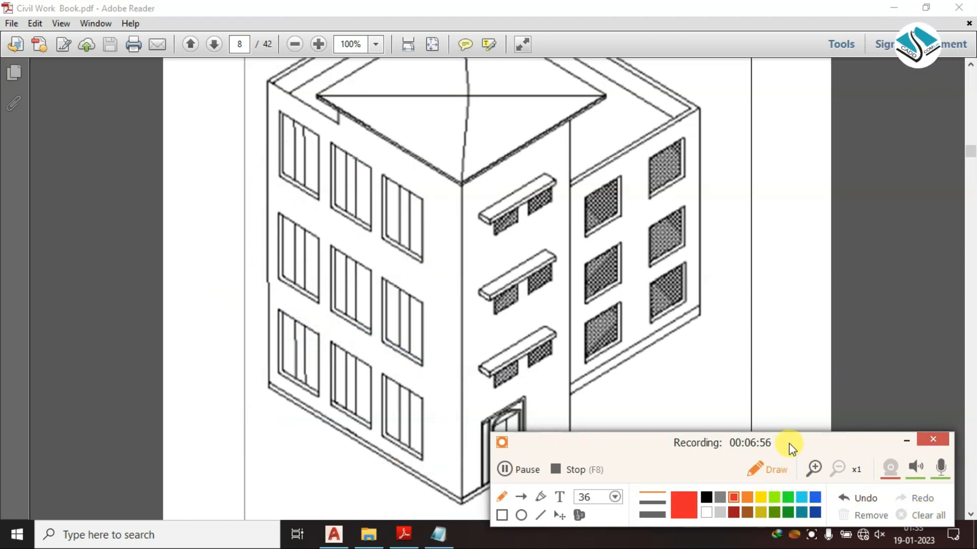
pyautogui.click(905, 441)
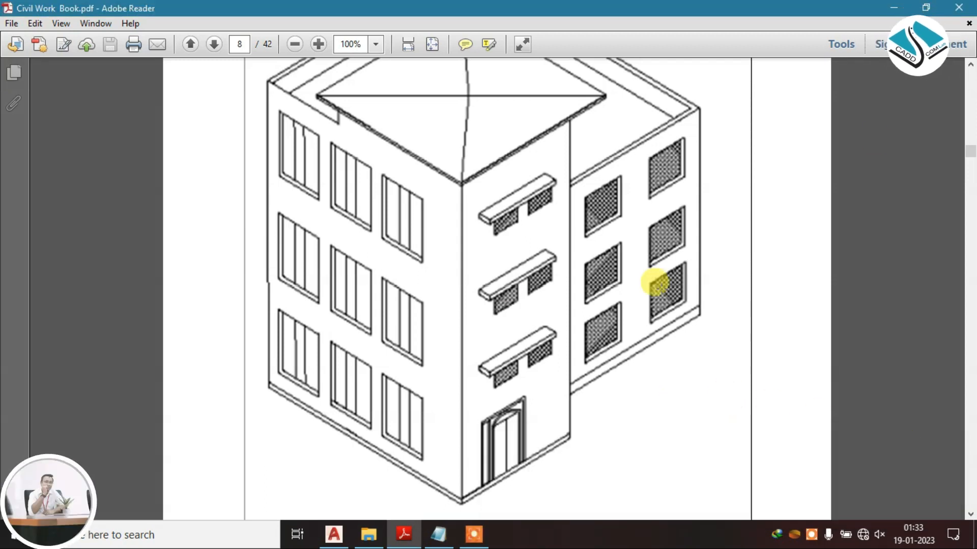
pyautogui.click(894, 9)
pyautogui.write('l')
pyautogui.press('Return')
pyautogui.click(401, 364)
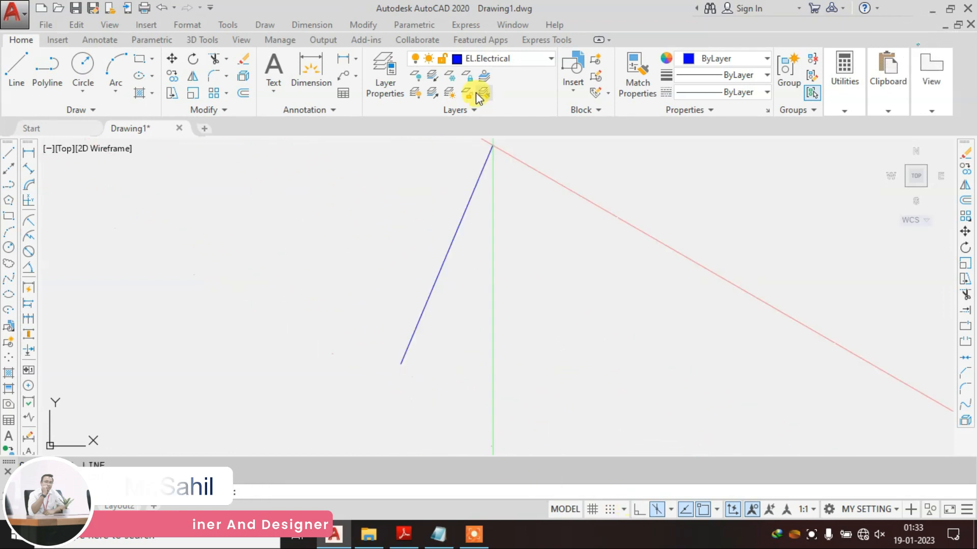
pyautogui.press('Escape')
# Step: Make HATCH 01 WORKING the current layer and turn on ortho mode
pyautogui.click(506, 59)
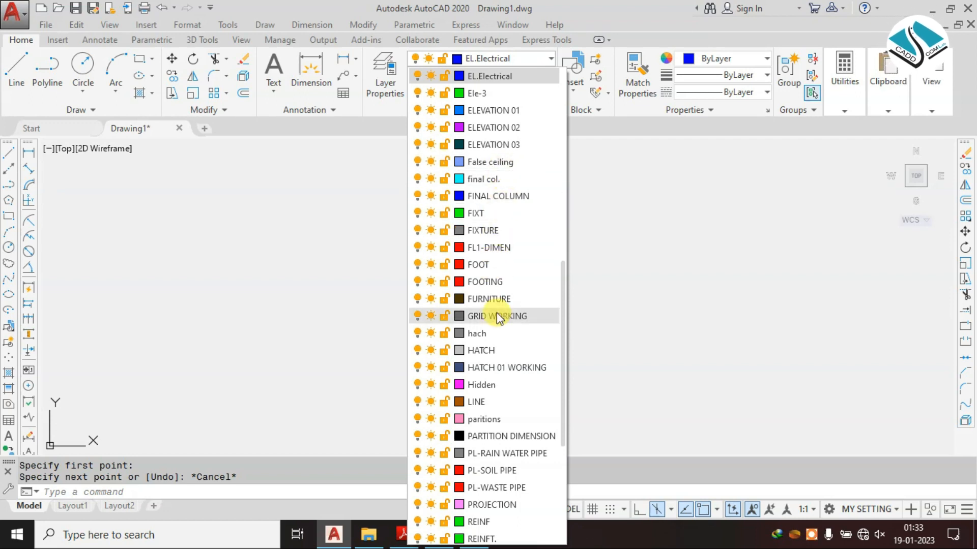
pyautogui.click(506, 367)
pyautogui.write('l')
pyautogui.press('Return')
pyautogui.click(440, 383)
pyautogui.click(639, 509)
pyautogui.press('Escape')
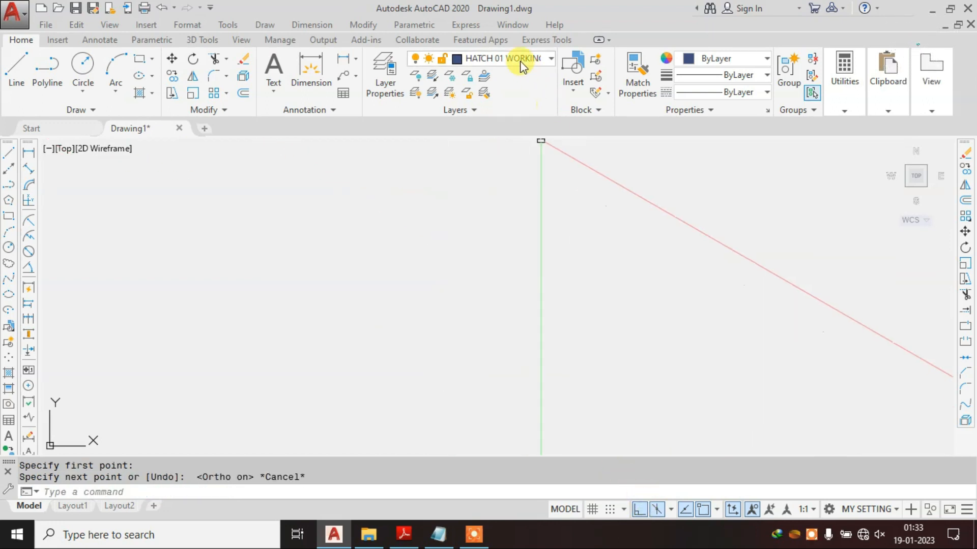
# Step: Draw an 11' vertical line for the left edge of the facade and display the whole drawing
pyautogui.write('l')
pyautogui.press('Return')
pyautogui.click(424, 347)
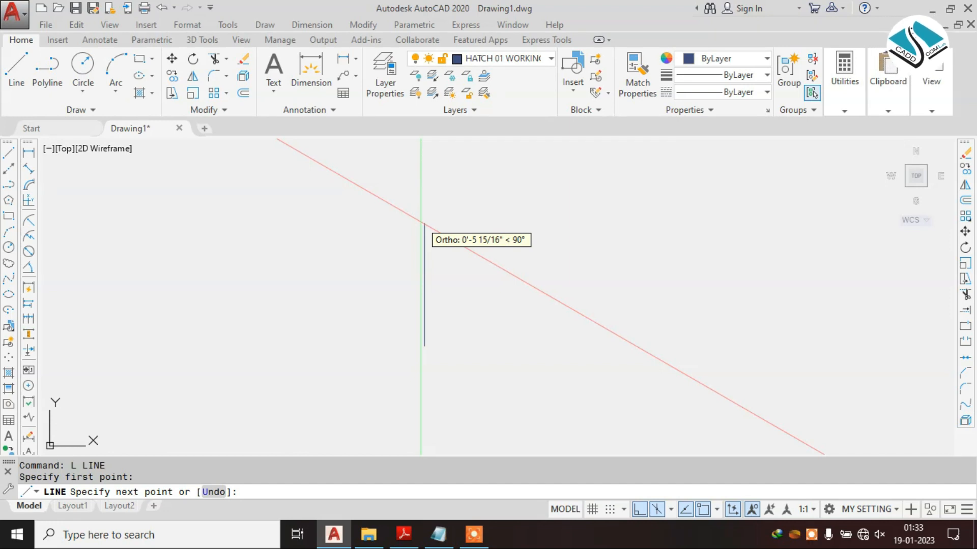
pyautogui.scroll(-2, 442, 244)
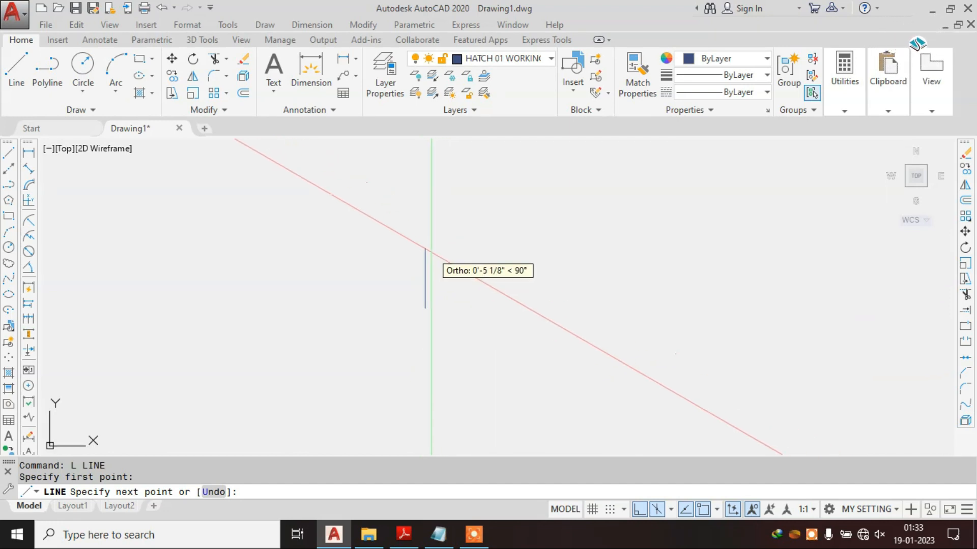
pyautogui.write("11'")
pyautogui.press('Return')
pyautogui.scroll(-4, 422, 214)
pyautogui.press('Escape')
pyautogui.write('z')
pyautogui.press('Return')
pyautogui.write('a')
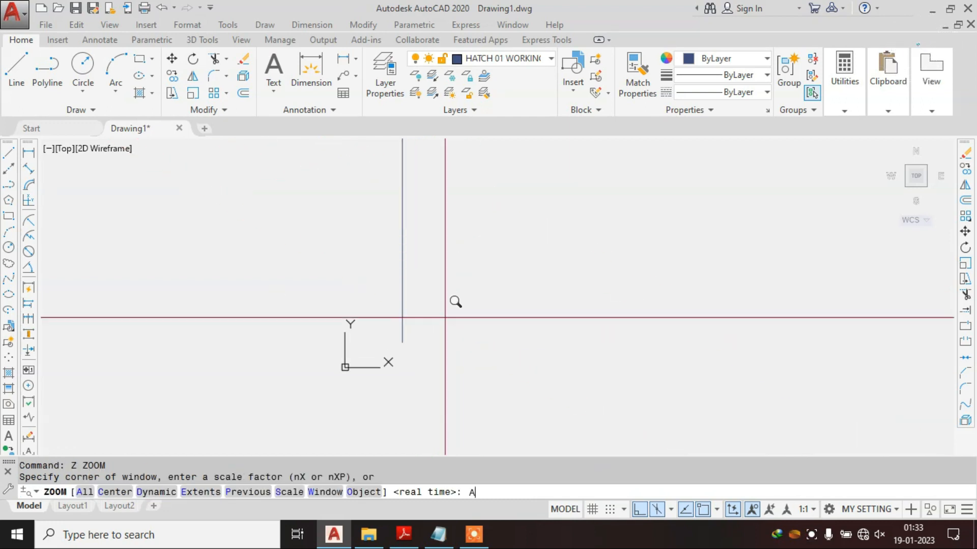
pyautogui.press('Return')
# Step: Check the facade proportions in the Civil Work Book PDF and return to AutoCAD with the Line command active
pyautogui.write('l')
pyautogui.press('Return')
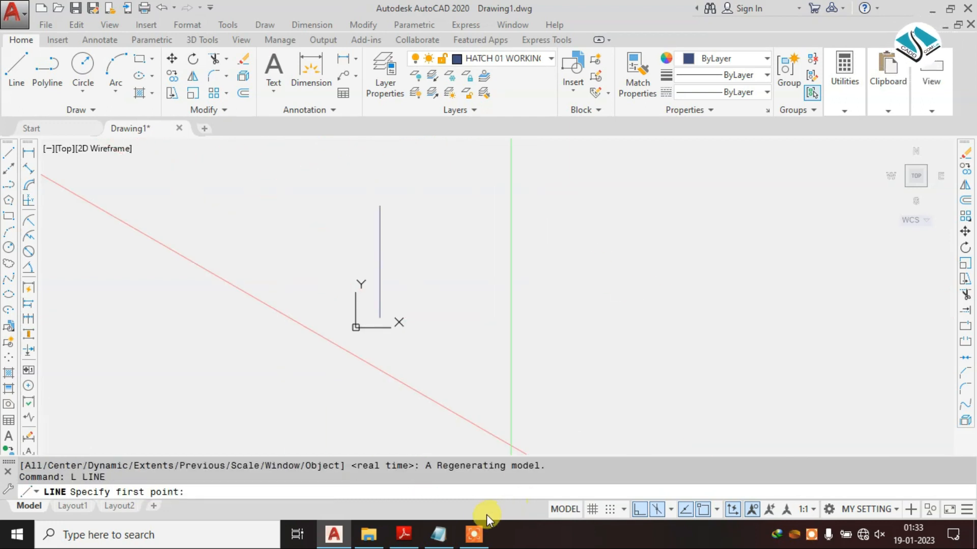
pyautogui.moveTo(410, 538); pyautogui.dragTo(484, 534)
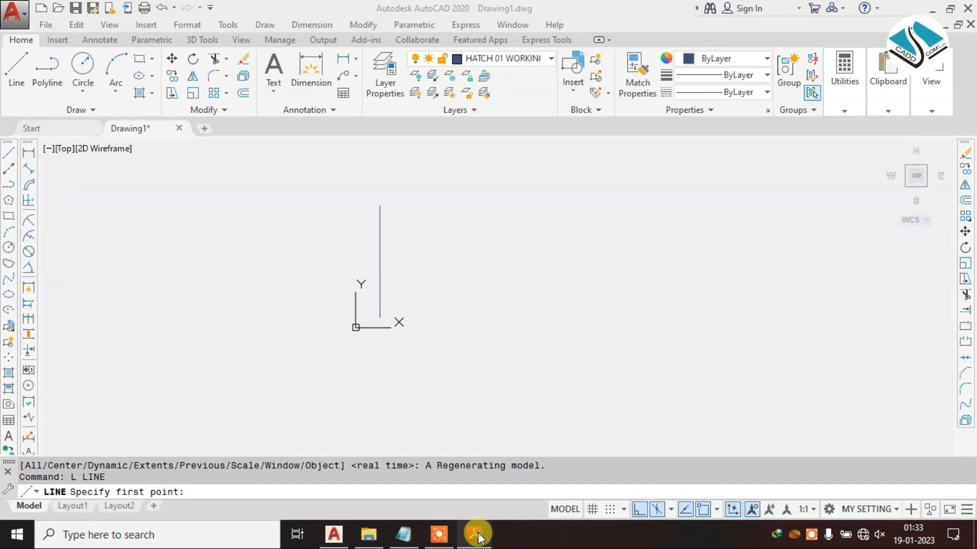
pyautogui.click(479, 537)
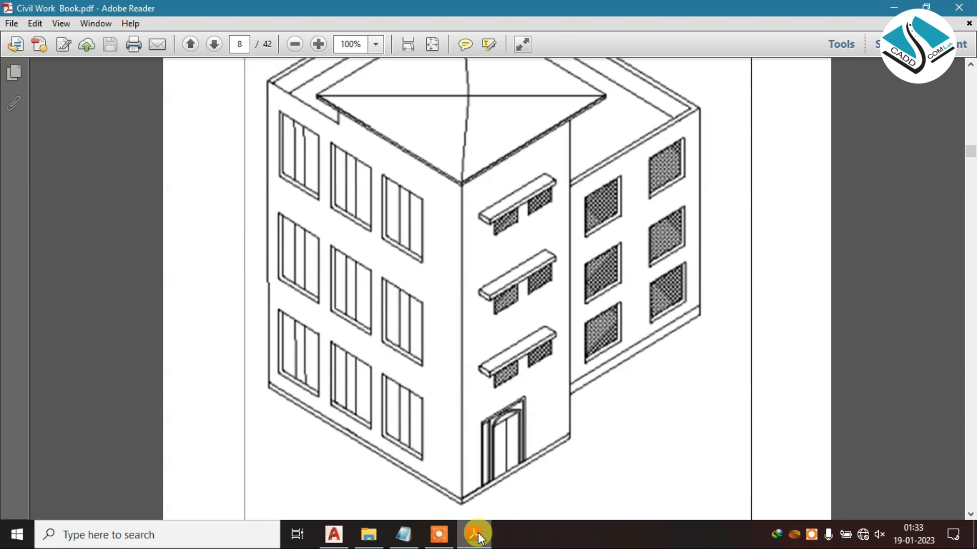
pyautogui.click(479, 537)
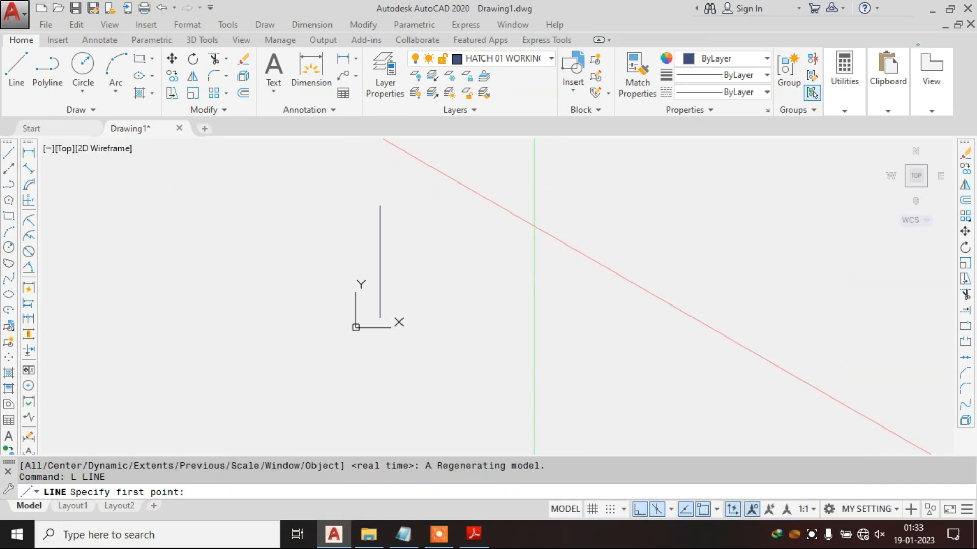
# Step: From the left edge's upper end, draw a 16' top edge sloping down to the right and an 11' right edge straight down
pyautogui.click(380, 205)
pyautogui.write("18'")
pyautogui.press('Return')
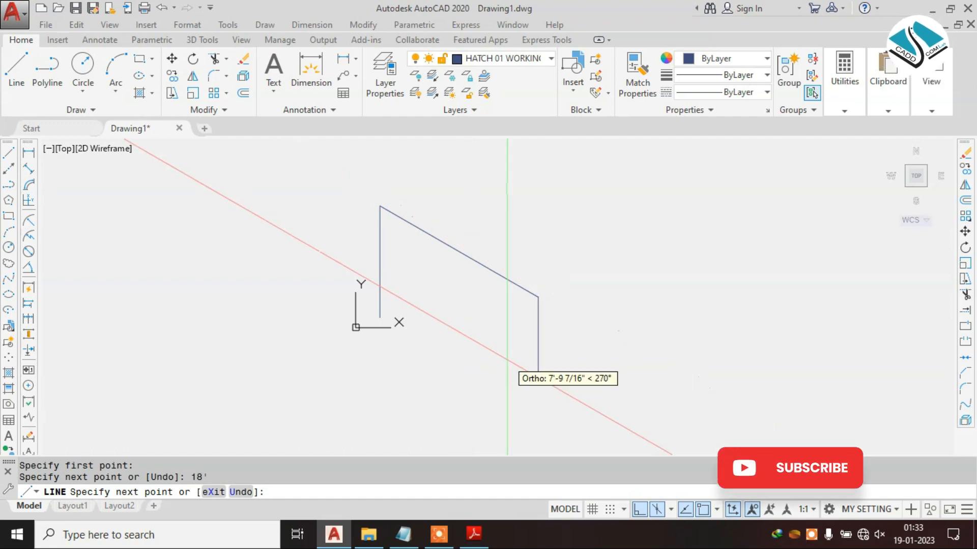
pyautogui.hotkey('ctrl', 'z')
pyautogui.write("16'")
pyautogui.press('Return')
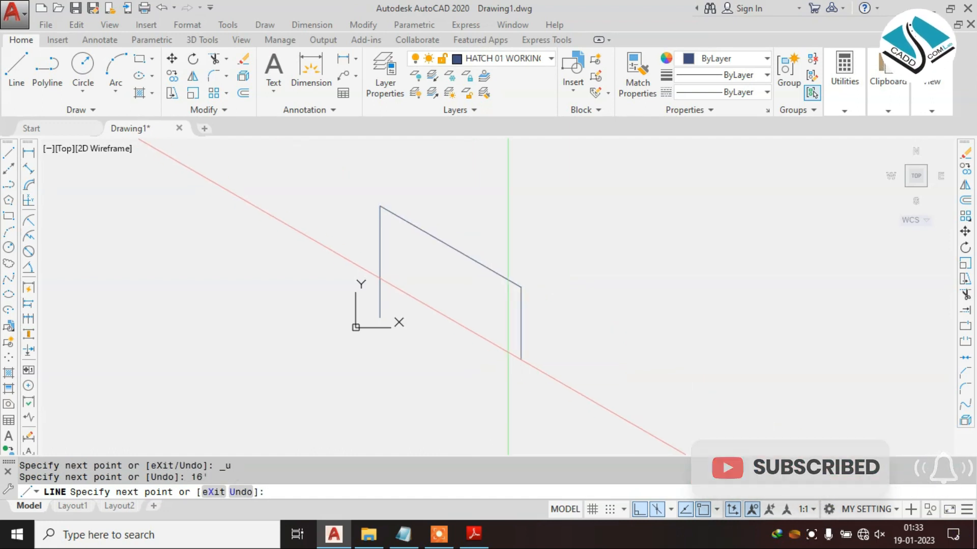
pyautogui.write("11'")
pyautogui.press('Return')
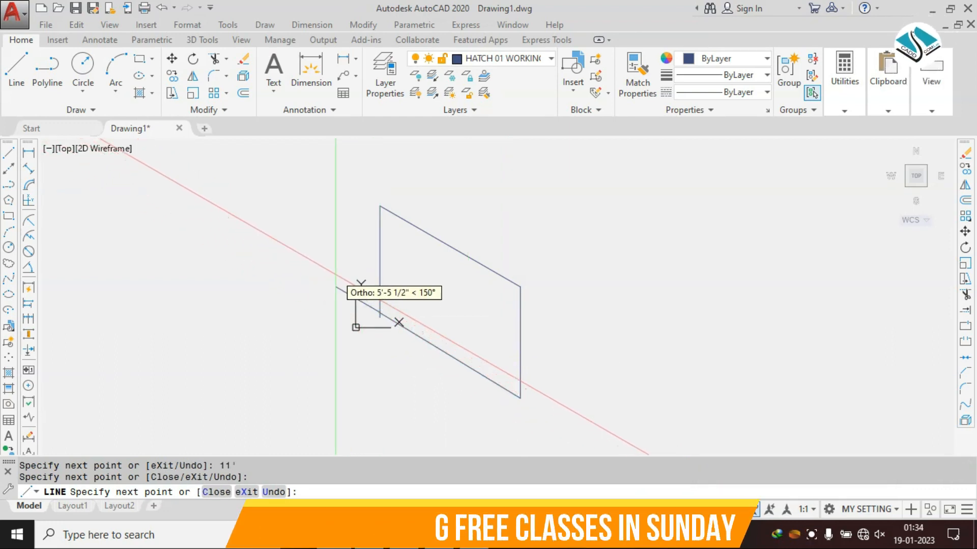
# Step: End the line and erase the stray sloping line drawn along the bottom of the facade
pyautogui.press('Escape')
pyautogui.press('Escape')
pyautogui.click(622, 206)
pyautogui.press('Escape')
pyautogui.click(456, 336)
pyautogui.click(449, 391)
pyautogui.write('e')
pyautogui.press('Return')
# Step: Close the facade outline with a line from the right edge's lower end to the left edge's lower end
pyautogui.write('l')
pyautogui.press('Return')
pyautogui.click(520, 398)
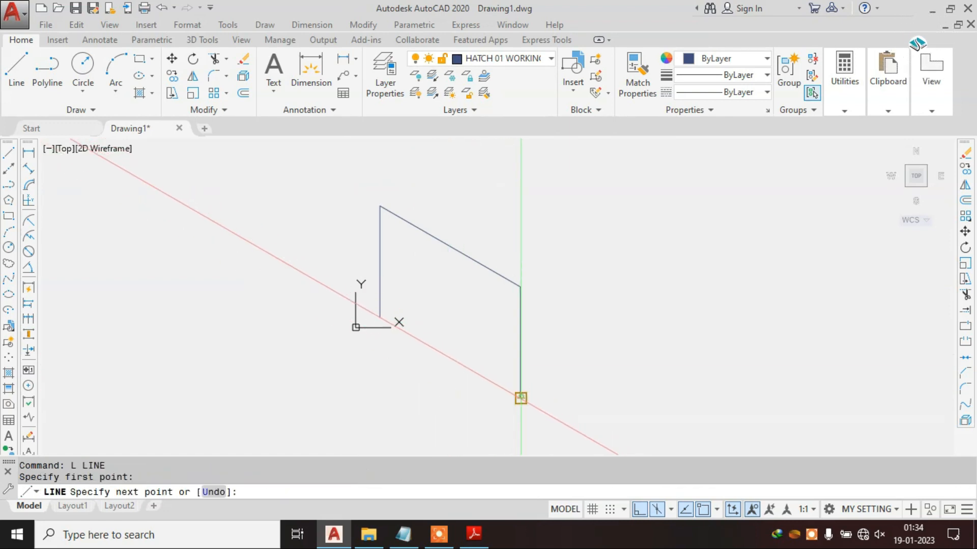
pyautogui.click(384, 319)
pyautogui.press('Escape')
pyautogui.scroll(-2, 323, 236)
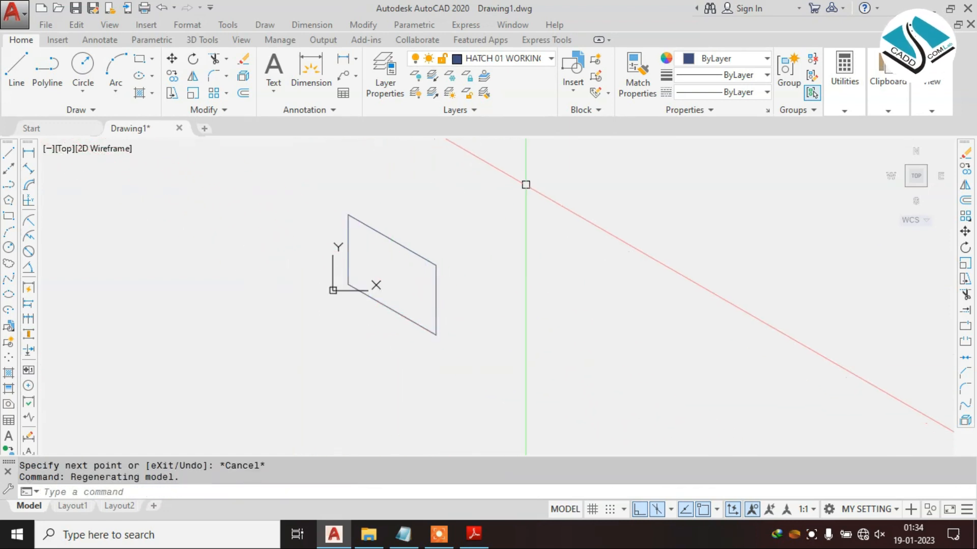
# Step: Move the complete facade outline about 12'-9" along the 330° isometric axis, away from the origin
pyautogui.click(488, 193)
pyautogui.click(285, 351)
pyautogui.write('m')
pyautogui.press('Return')
pyautogui.click(391, 267)
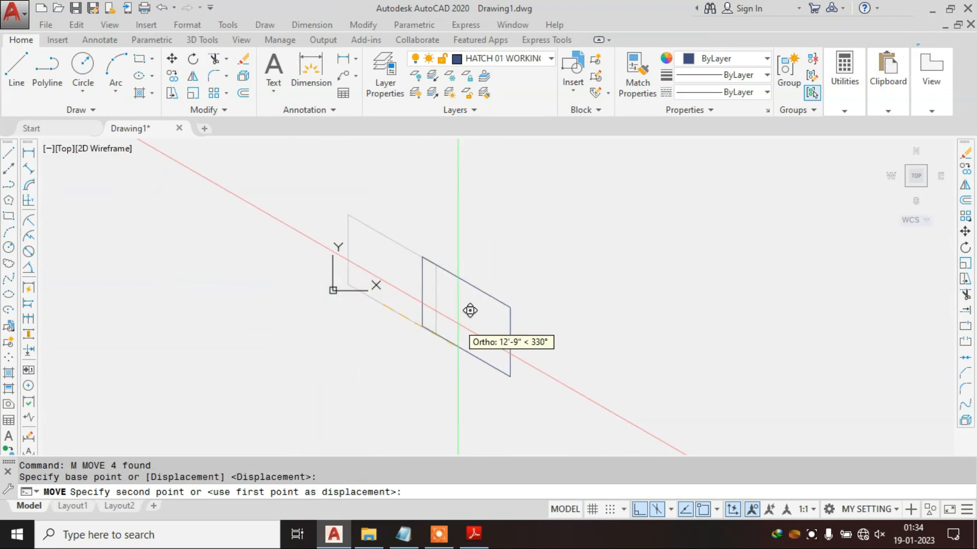
pyautogui.click(468, 311)
pyautogui.press('Escape')
pyautogui.scroll(2, 583, 377)
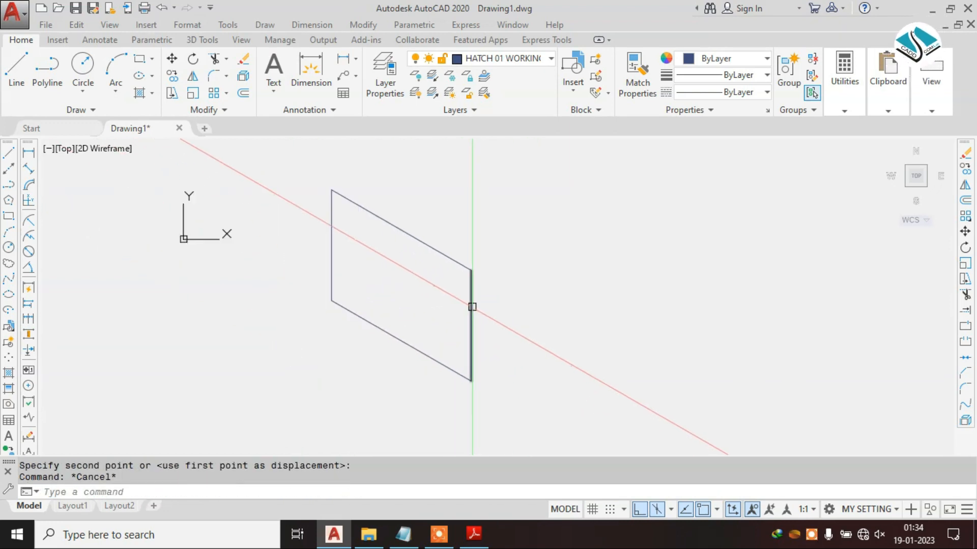
# Step: Check the base strip in the PDF drawing and copy the facade's bottom edge 1' straight down
pyautogui.click(474, 534)
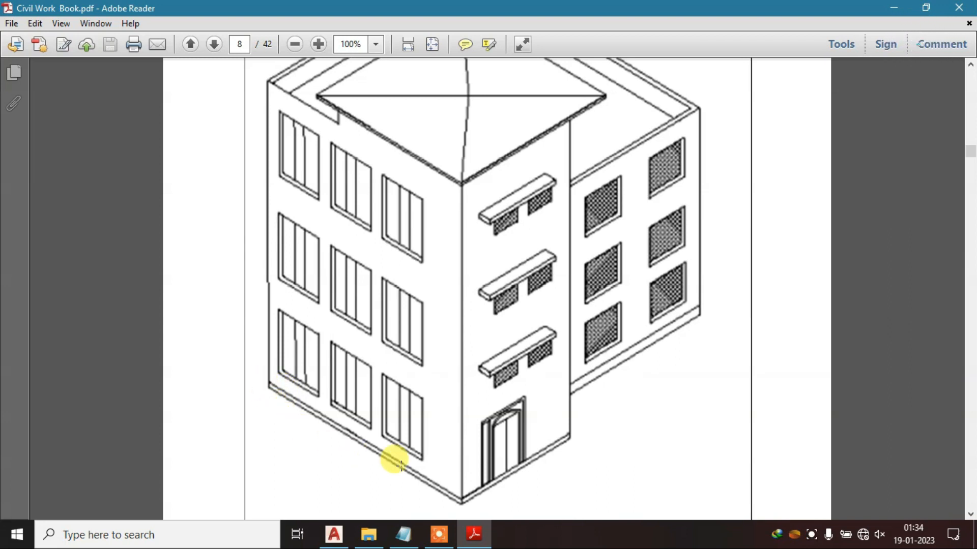
pyautogui.click(480, 529)
pyautogui.scroll(2, 404, 325)
pyautogui.click(396, 333)
pyautogui.click(379, 386)
pyautogui.write('co')
pyautogui.press('space')
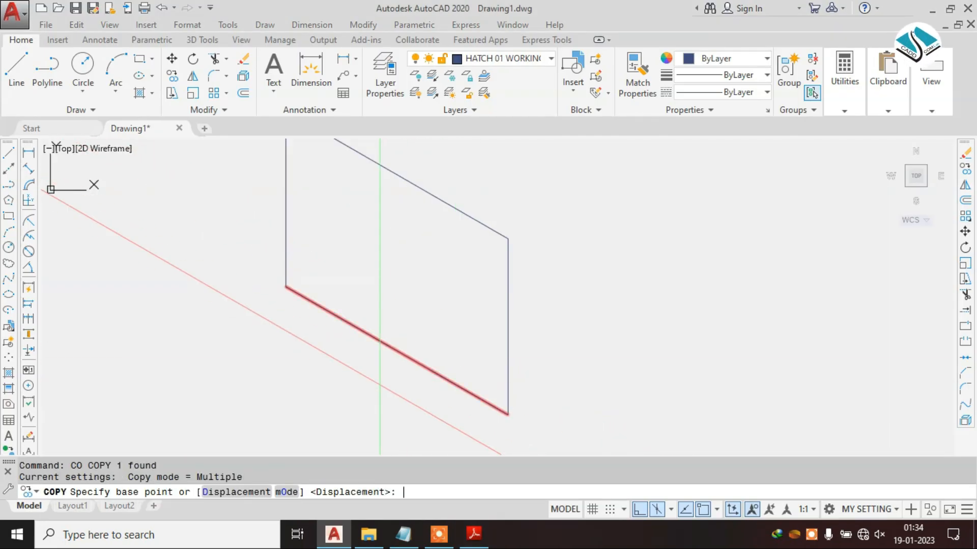
pyautogui.click(367, 333)
pyautogui.write("1'")
pyautogui.press('space')
pyautogui.press('Escape')
pyautogui.press('Escape')
# Step: Extend the facade's left edge down to the copied line
pyautogui.write('ex')
pyautogui.press('space')
pyautogui.press('space')
pyautogui.click(304, 231)
pyautogui.press('Escape')
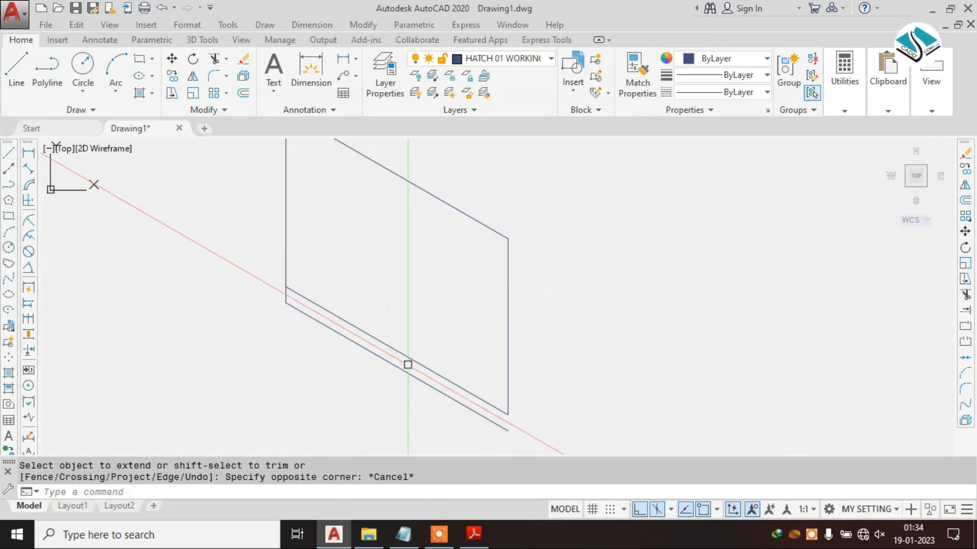
# Step: Undo the edge extension and the copy of the bottom edge
pyautogui.hotkey('ctrl', 'z')
pyautogui.hotkey('ctrl', 'z')
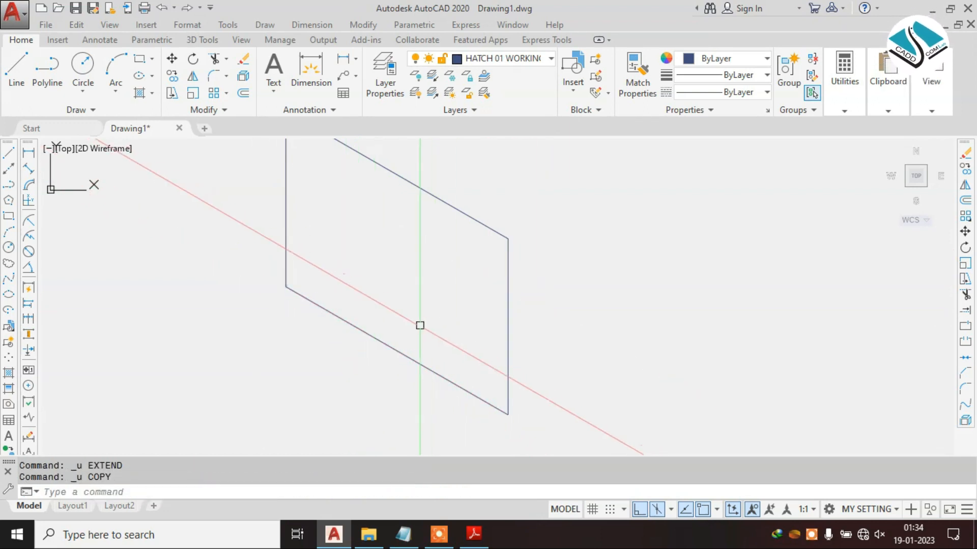
pyautogui.scroll(-2, 381, 324)
pyautogui.scroll(2, 377, 344)
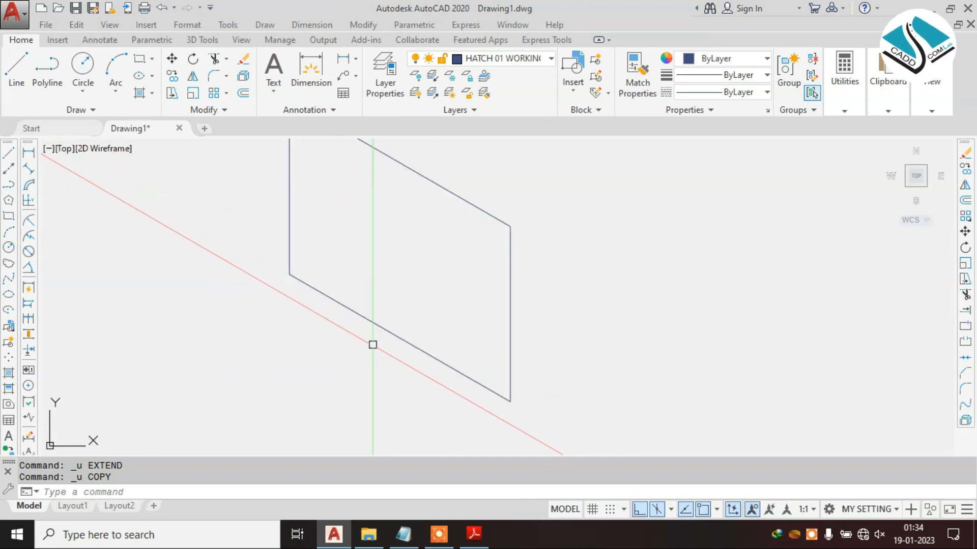
# Step: Offset the facade's bottom edge 1' to its lower side
pyautogui.press('Return')
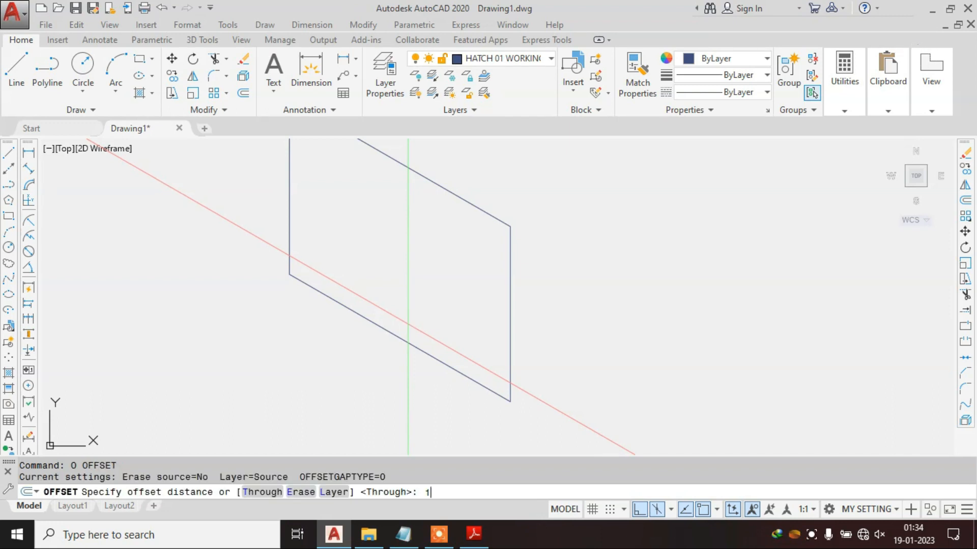
pyautogui.press('Return')
pyautogui.click(401, 338)
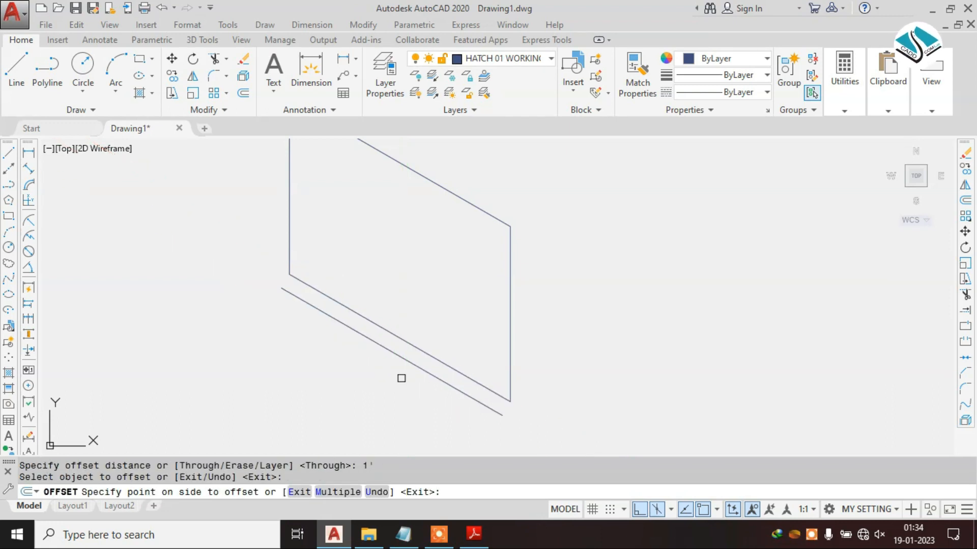
pyautogui.click(401, 378)
pyautogui.press('Escape')
pyautogui.press('Escape')
pyautogui.write('L')
pyautogui.press('Return')
pyautogui.scroll(4, 298, 273)
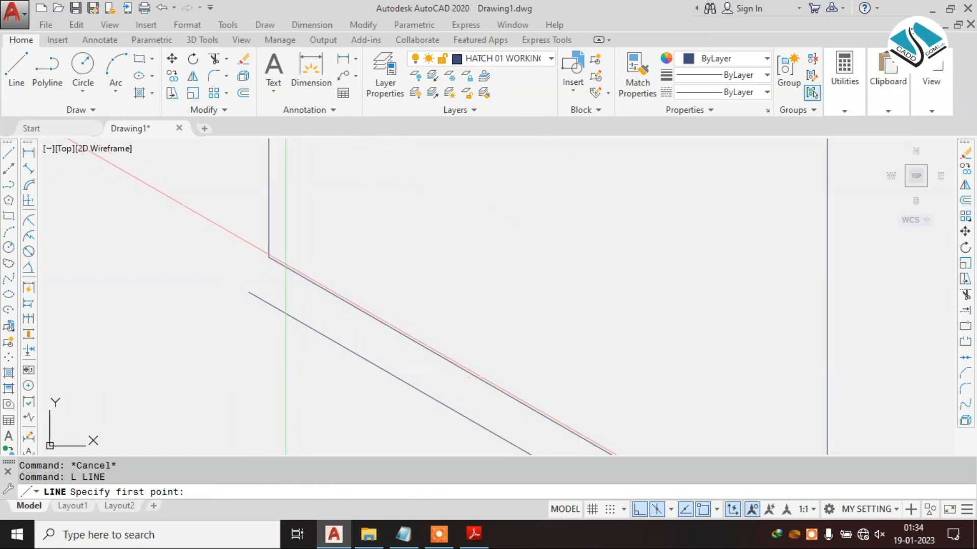
pyautogui.click(269, 257)
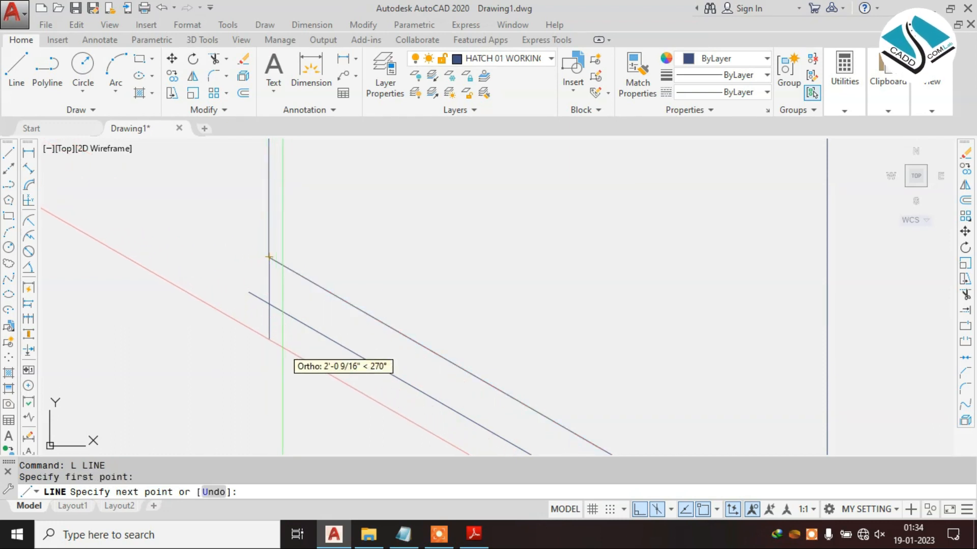
pyautogui.press('Escape')
# Step: Erase the offset line below the facade's bottom edge
pyautogui.click(299, 311)
pyautogui.click(249, 351)
pyautogui.write('E')
pyautogui.press('Return')
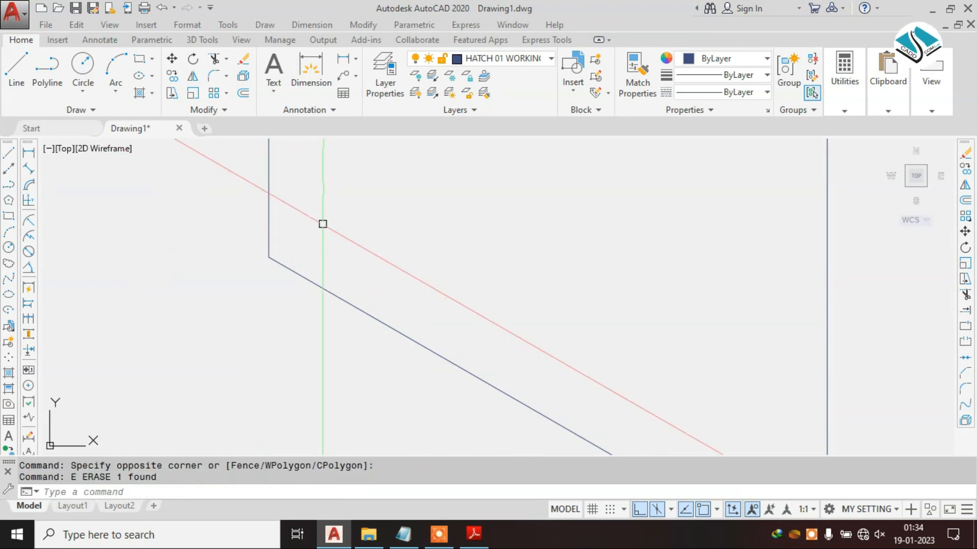
# Step: Copy the bottom edge of the facade 1' straight down as the lower line of the base strip
pyautogui.scroll(-2, 318, 221)
pyautogui.scroll(2, 395, 296)
pyautogui.click(471, 264)
pyautogui.click(406, 316)
pyautogui.scroll(-2, 388, 278)
pyautogui.write('o')
pyautogui.press('Return')
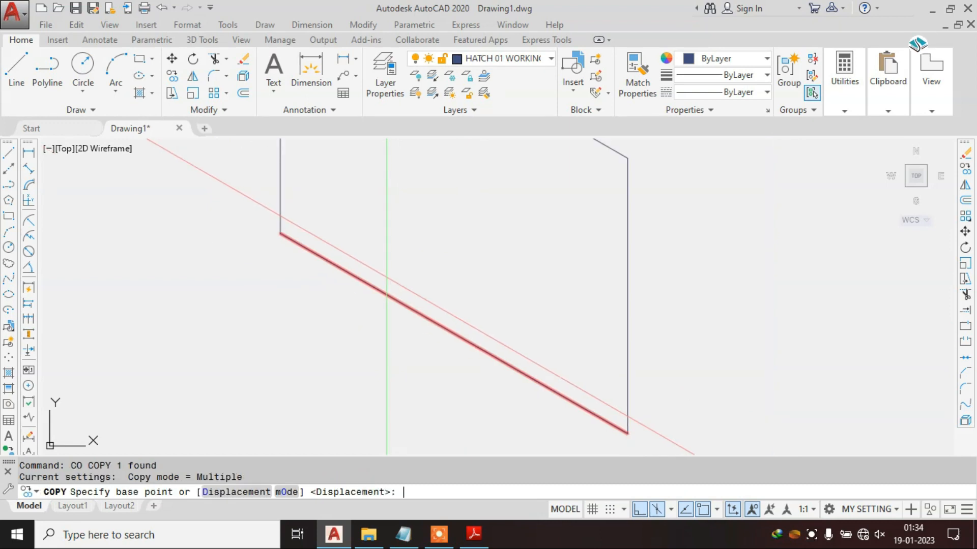
pyautogui.click(398, 301)
pyautogui.write("1'")
pyautogui.press('Return')
pyautogui.press('Escape')
# Step: Extend the facade's left and right vertical edges down to the lower base line
pyautogui.write('ex')
pyautogui.press('Return')
pyautogui.press('Return')
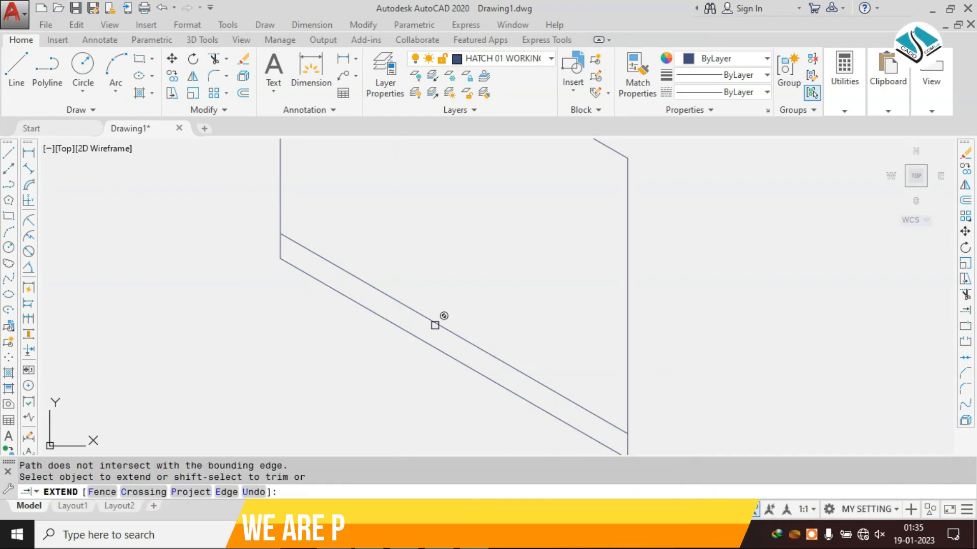
pyautogui.scroll(-4, 436, 322)
pyautogui.scroll(2, 466, 301)
pyautogui.press('Escape')
pyautogui.press('Escape')
pyautogui.press('Escape')
# Step: Compare with the PDF drawing and copy the upper base line 2' straight up for the window sill level
pyautogui.click(480, 534)
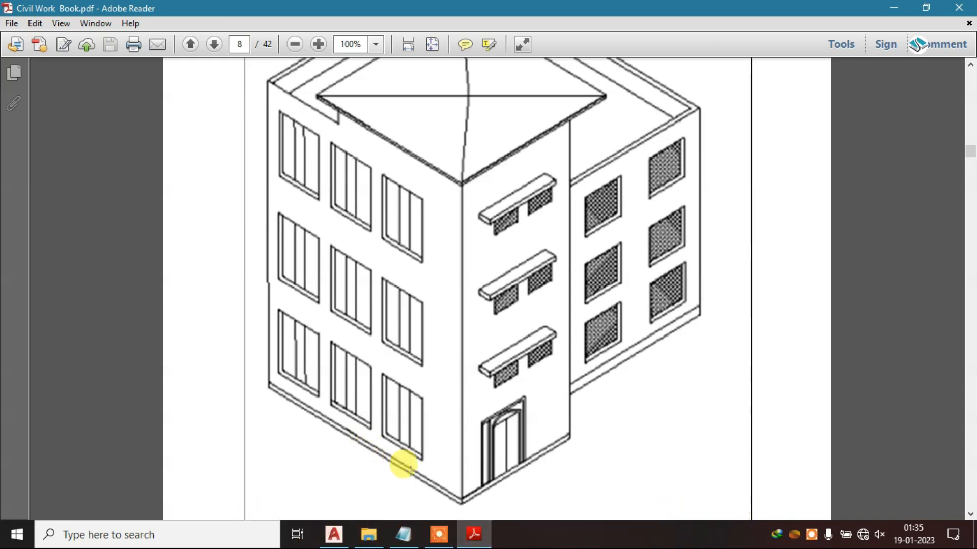
pyautogui.click(477, 536)
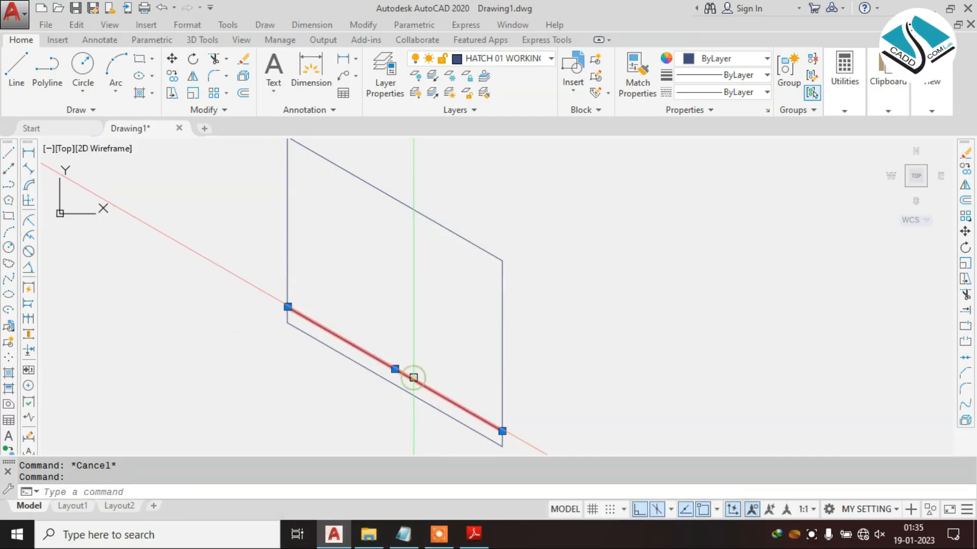
pyautogui.press('Return')
pyautogui.click(413, 378)
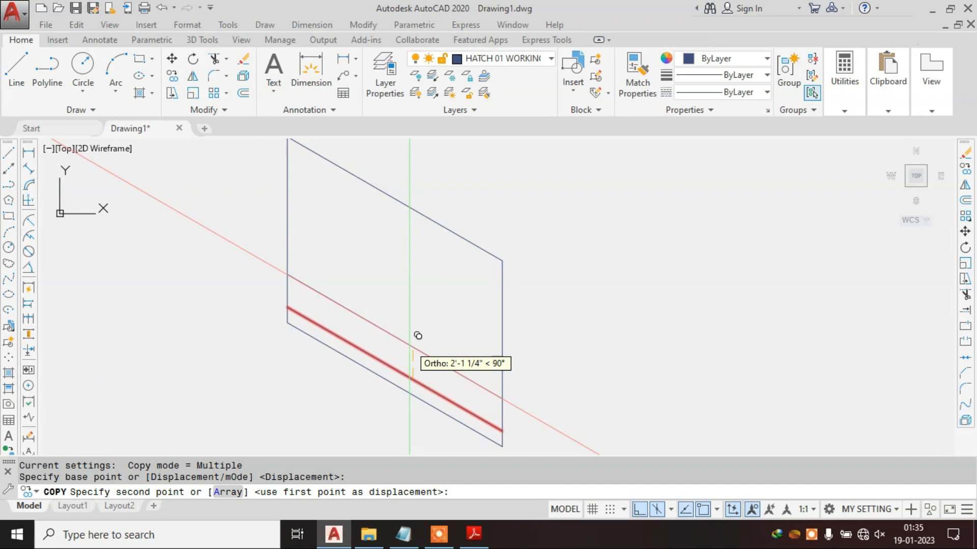
pyautogui.write("2'")
pyautogui.press('Return')
pyautogui.press('Escape')
pyautogui.press('Escape')
pyautogui.press('Escape')
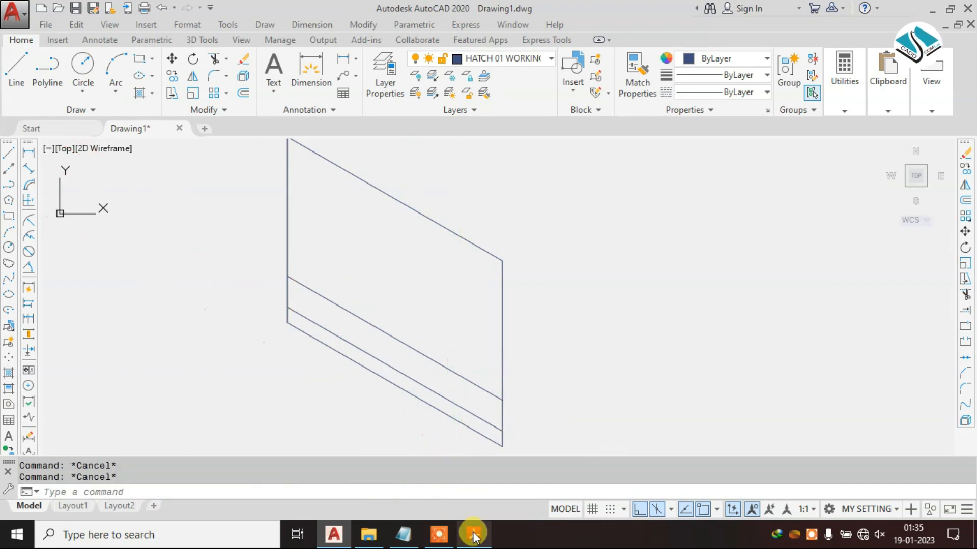
# Step: Check the window spacing in the PDF and copy the facade's left edge 1'6" inward along the 330° isometric axis
pyautogui.click(473, 534)
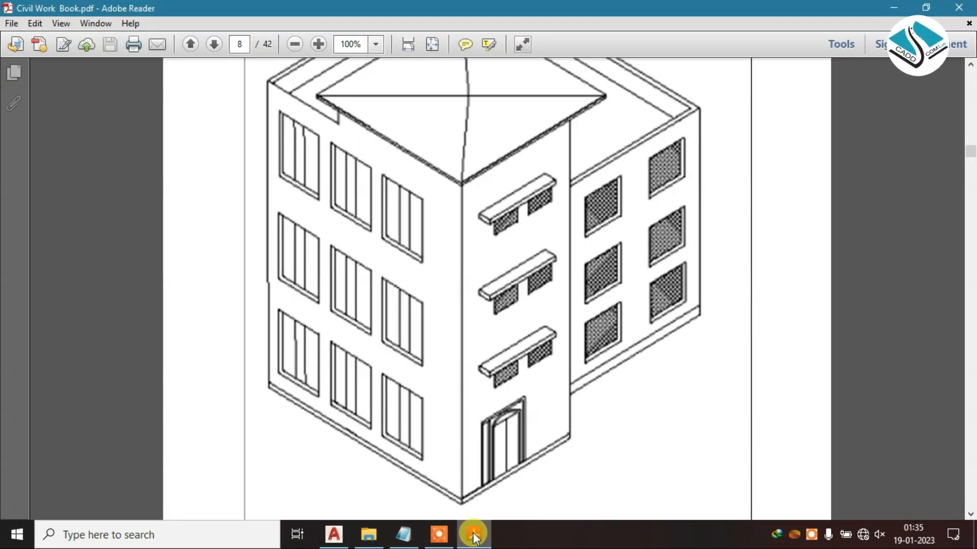
pyautogui.click(473, 537)
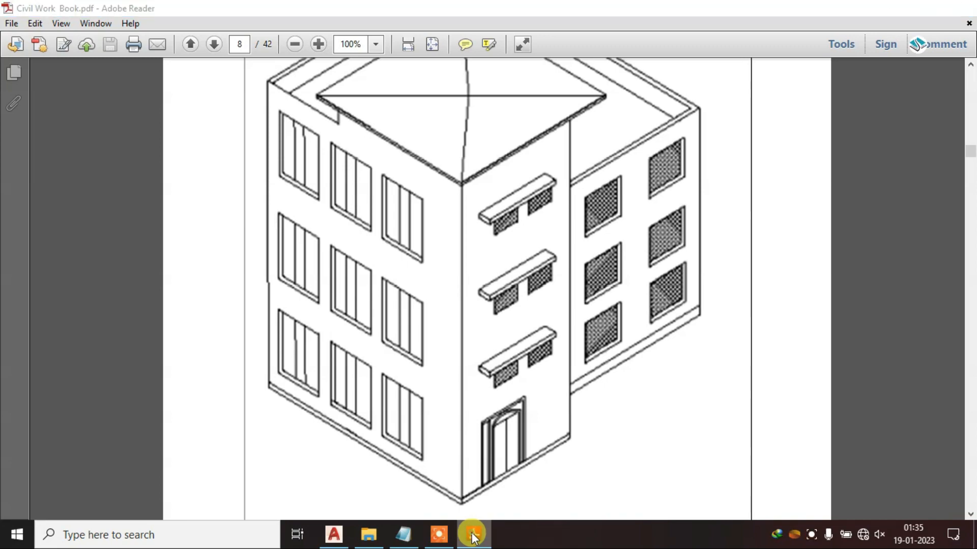
pyautogui.click(303, 206)
pyautogui.click(220, 237)
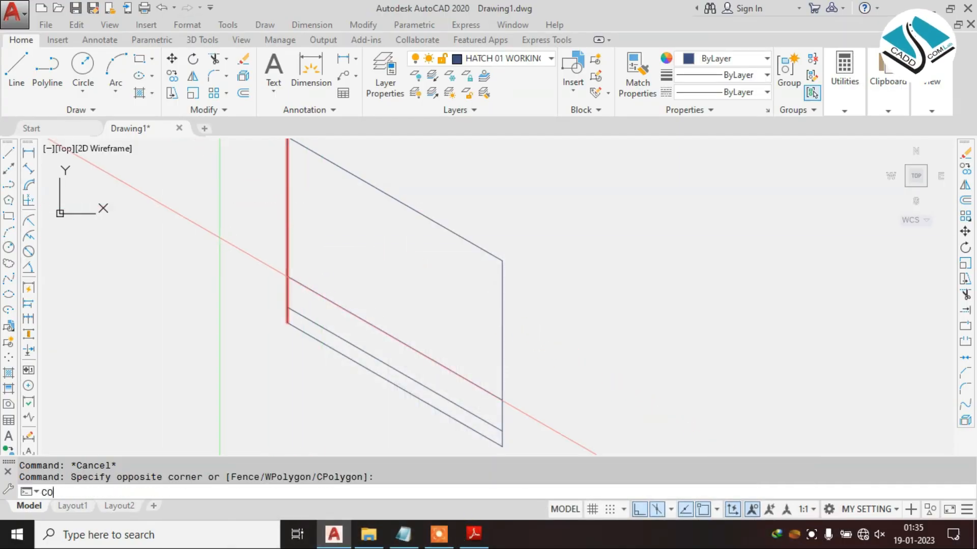
pyautogui.press('Return')
pyautogui.click(254, 193)
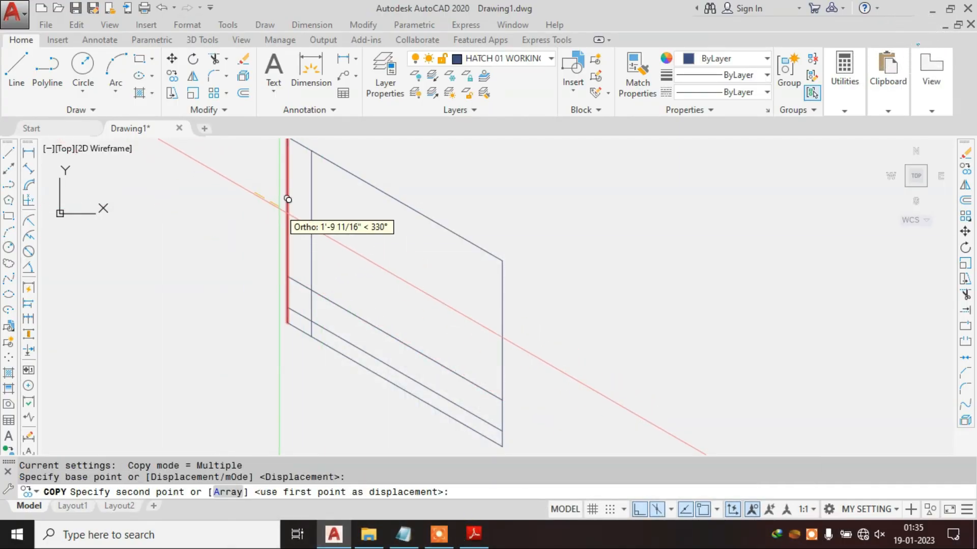
pyautogui.write('1\'6"')
pyautogui.press('Return')
pyautogui.press('Escape')
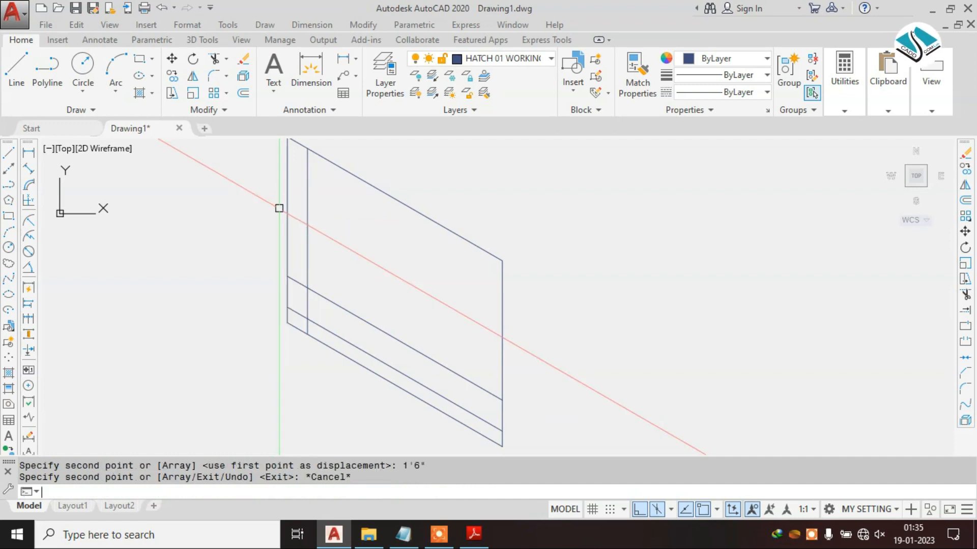
# Step: Check the window in the PDF and trim the inner vertical and sill lines where they extend past their lower-left corner
pyautogui.click(474, 536)
pyautogui.click(473, 537)
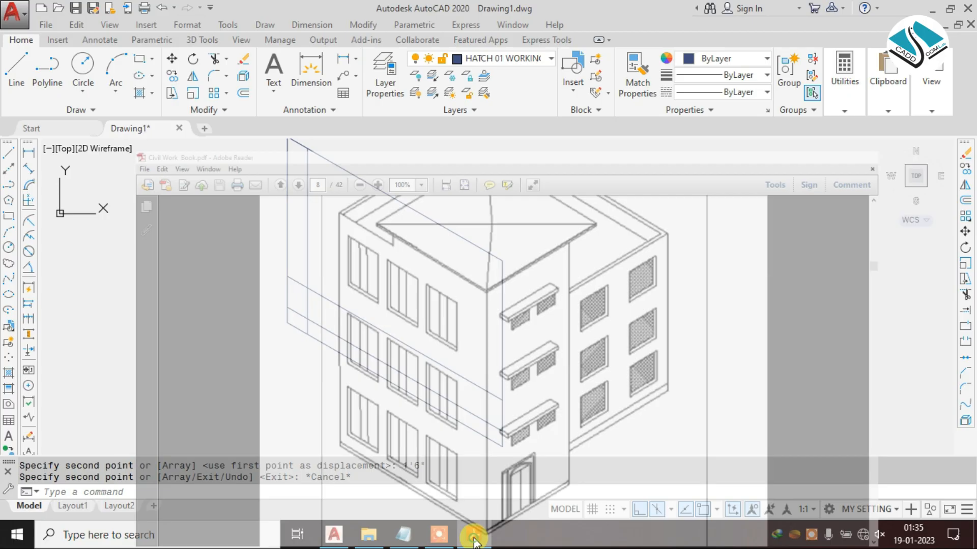
pyautogui.press('Return')
pyautogui.scroll(4, 295, 323)
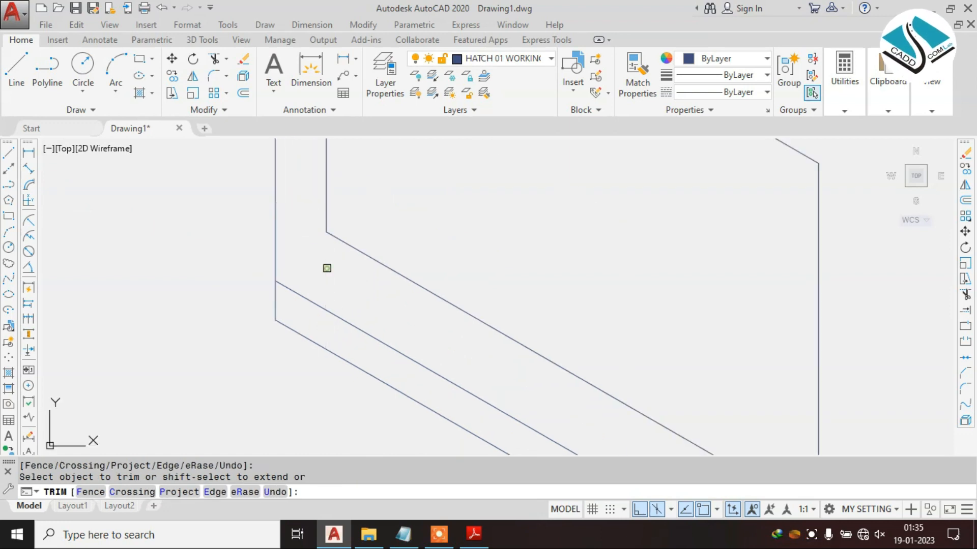
pyautogui.scroll(-4, 327, 268)
pyautogui.click(407, 351)
pyautogui.press('Escape')
# Step: Check the window width in the PDF and copy the window's left edge along the 330° isometric axis as its right edge
pyautogui.click(474, 534)
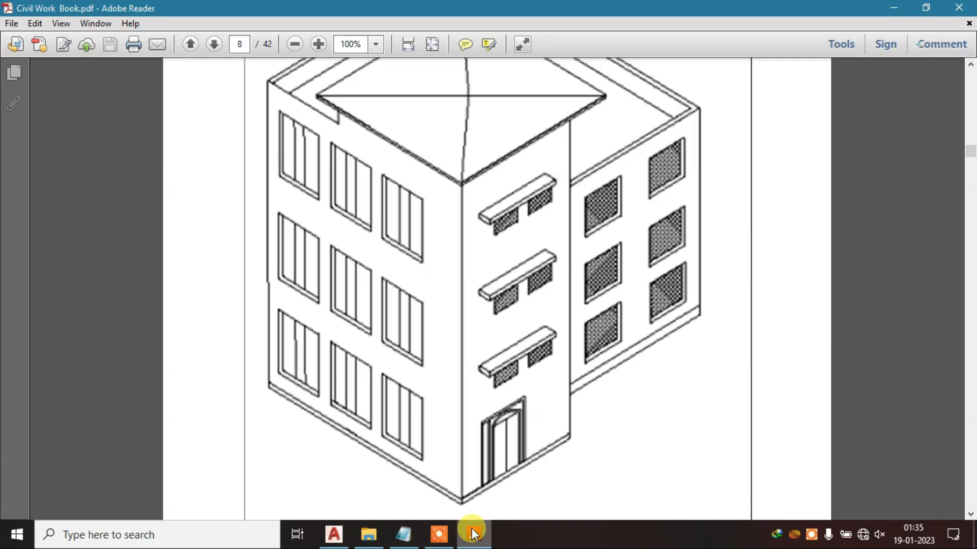
pyautogui.click(473, 534)
pyautogui.write('co')
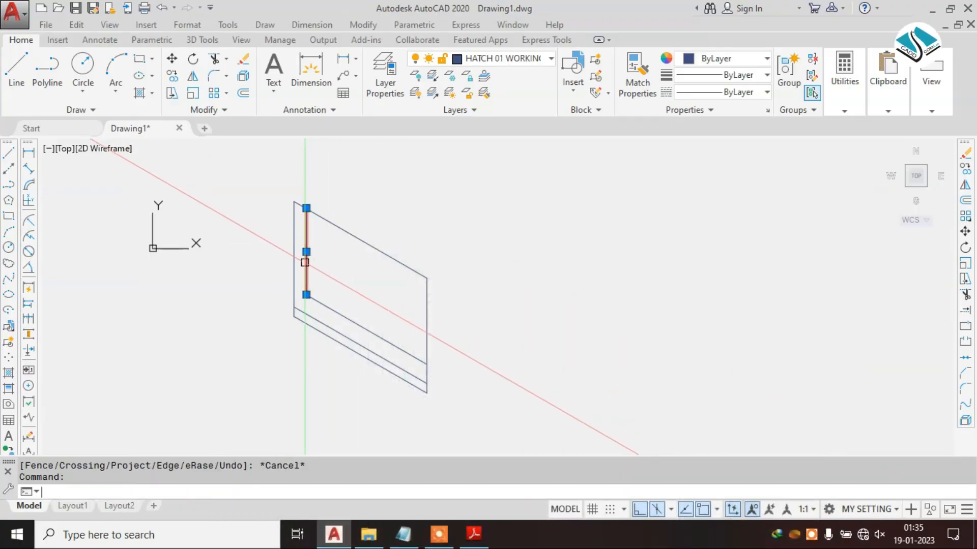
pyautogui.press('Return')
pyautogui.scroll(3, 307, 264)
pyautogui.click(305, 262)
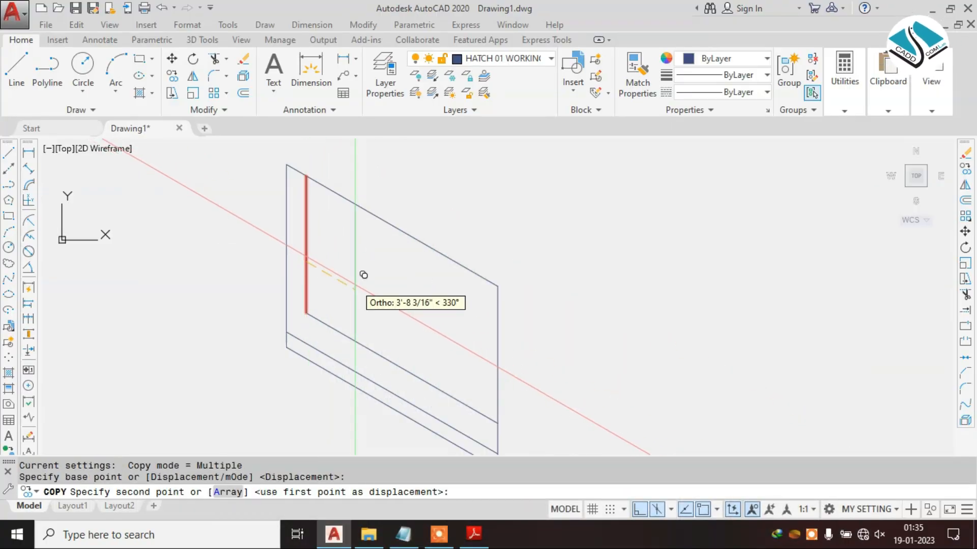
pyautogui.press('Return')
pyautogui.press('Escape')
pyautogui.press('Escape')
pyautogui.press('Escape')
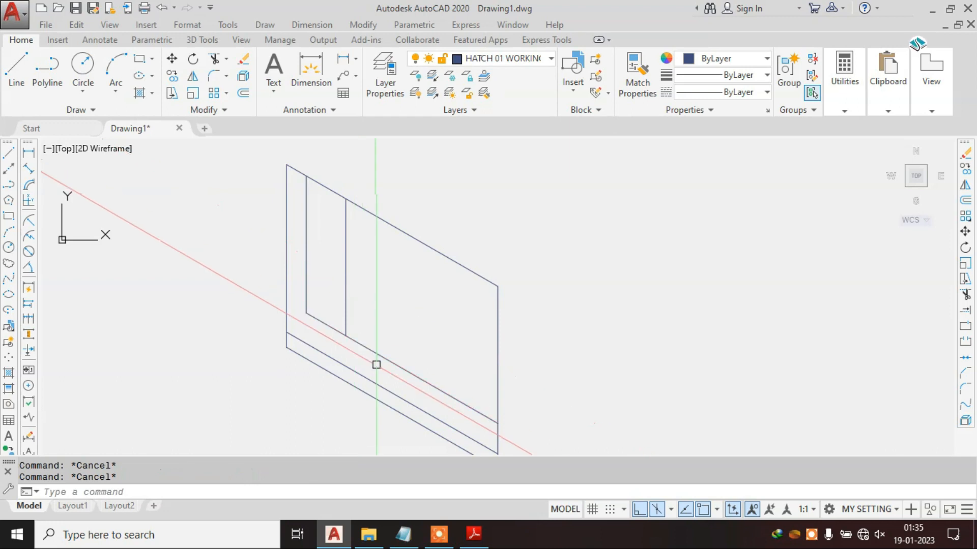
# Step: Copy the window sill line 6' straight up as the window's head line
pyautogui.click(378, 349)
pyautogui.write('co')
pyautogui.press('Return')
pyautogui.click(379, 350)
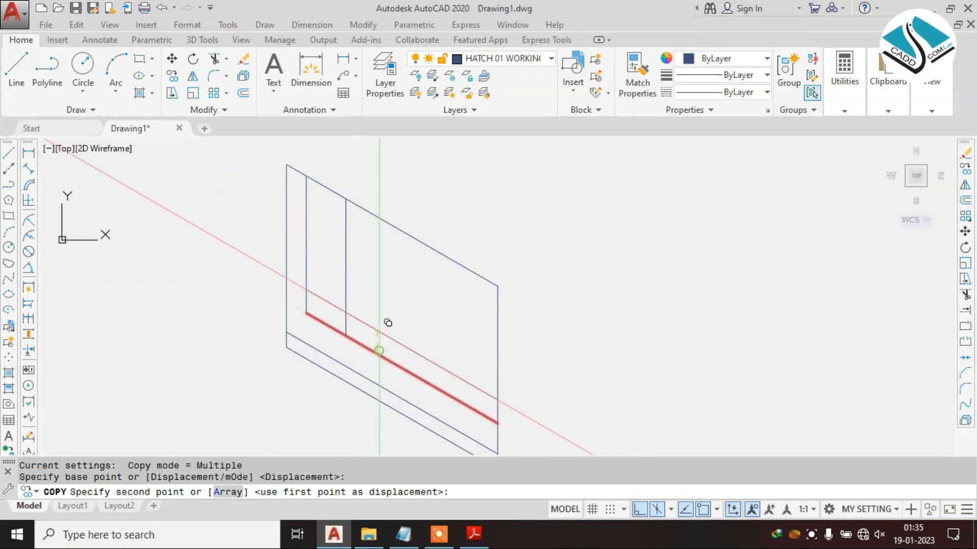
pyautogui.write("4'")
pyautogui.press('Return')
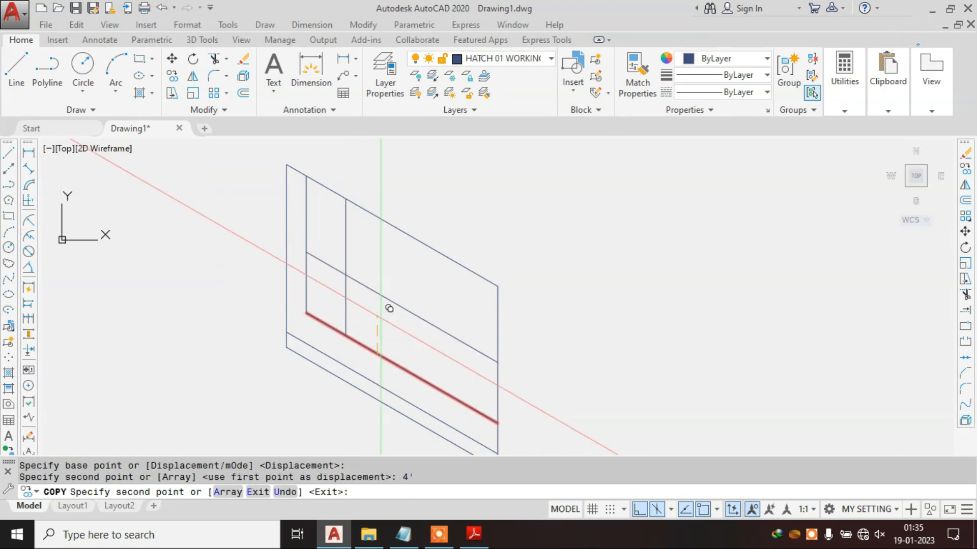
pyautogui.hotkey('ctrl', 'z')
pyautogui.write("6'")
pyautogui.press('Return')
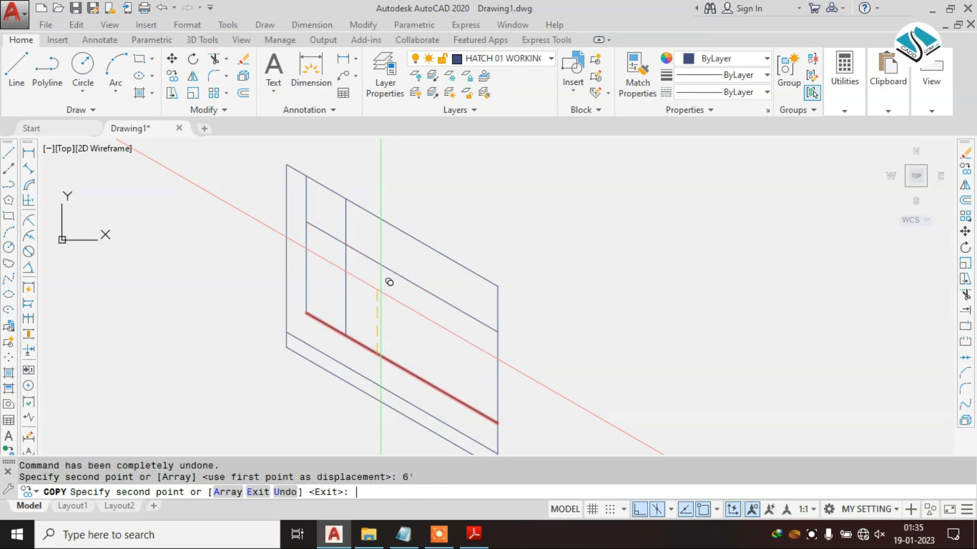
pyautogui.press('Escape')
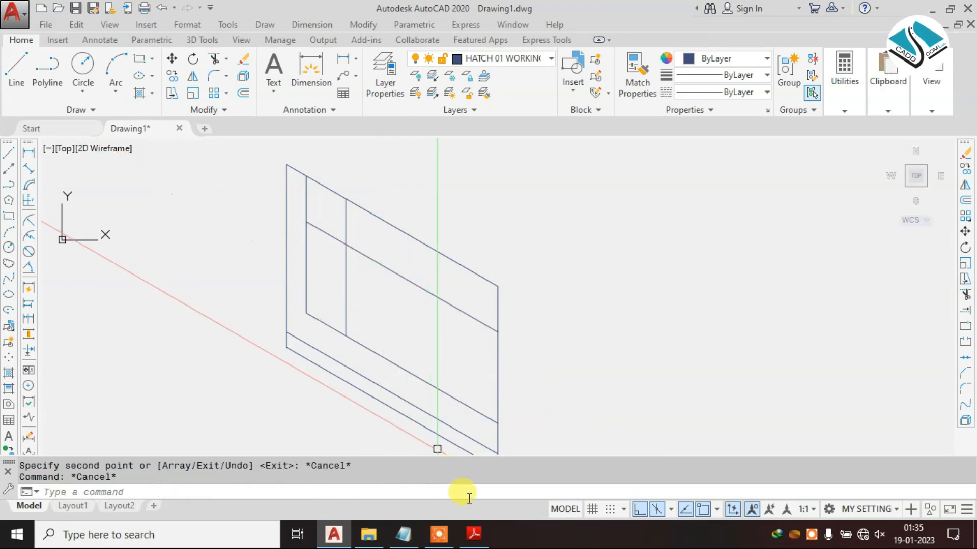
# Step: Compare with the PDF and trim the excess construction lines around the first window to leave its closed outline
pyautogui.click(473, 532)
pyautogui.click(473, 532)
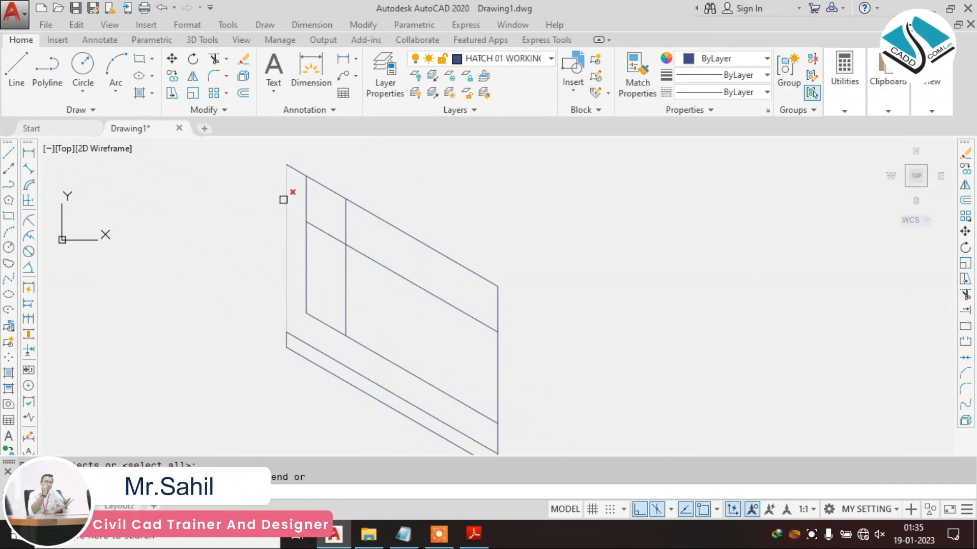
pyautogui.click(303, 201)
pyautogui.click(366, 256)
pyautogui.press('Escape')
pyautogui.scroll(-2, 393, 355)
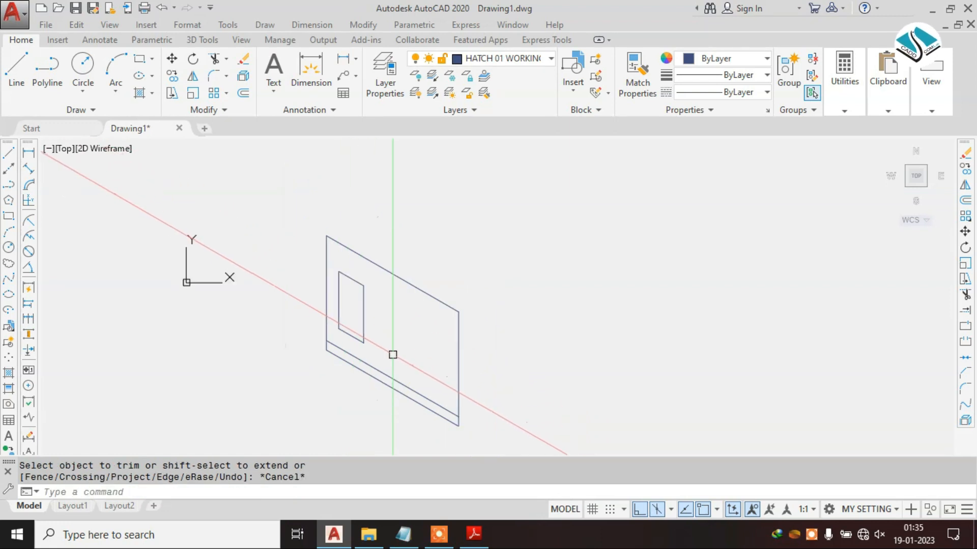
# Step: Check the window reveal in the PDF and copy the window's left edge 3" inward along the 30° axis in the Top isoplane
pyautogui.scroll(2, 344, 322)
pyautogui.scroll(-1, 396, 407)
pyautogui.click(474, 533)
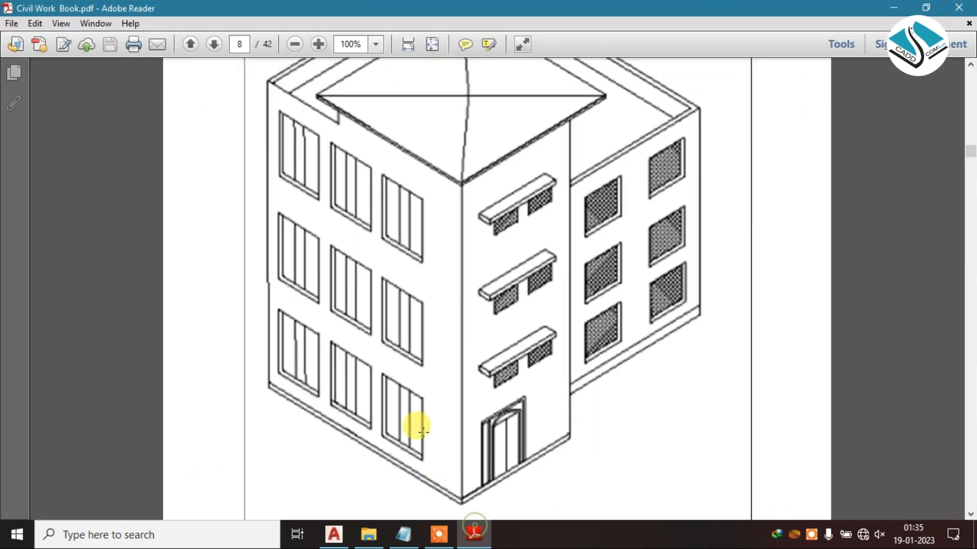
pyautogui.keyDown('ctrl'); pyautogui.scroll(2, 282, 379); pyautogui.keyUp('ctrl')
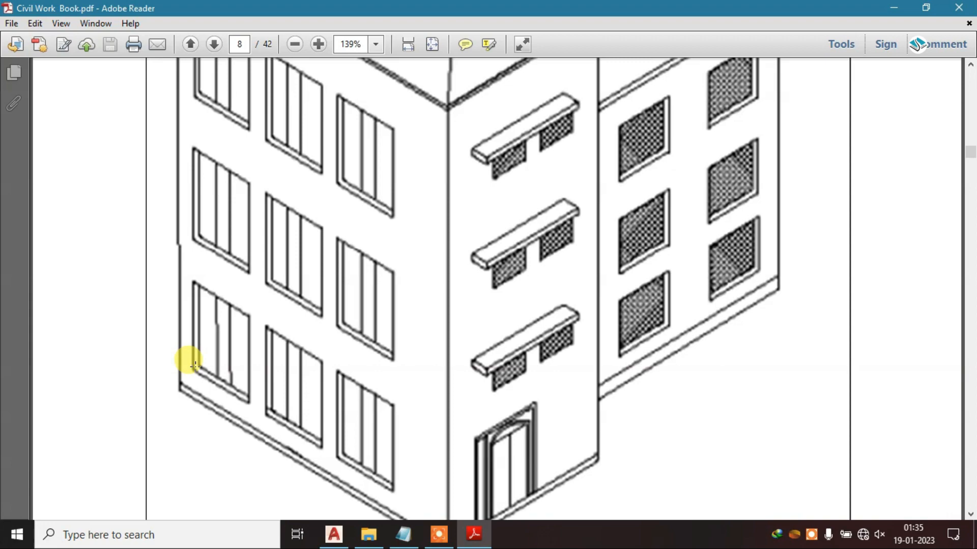
pyautogui.click(474, 539)
pyautogui.click(293, 248)
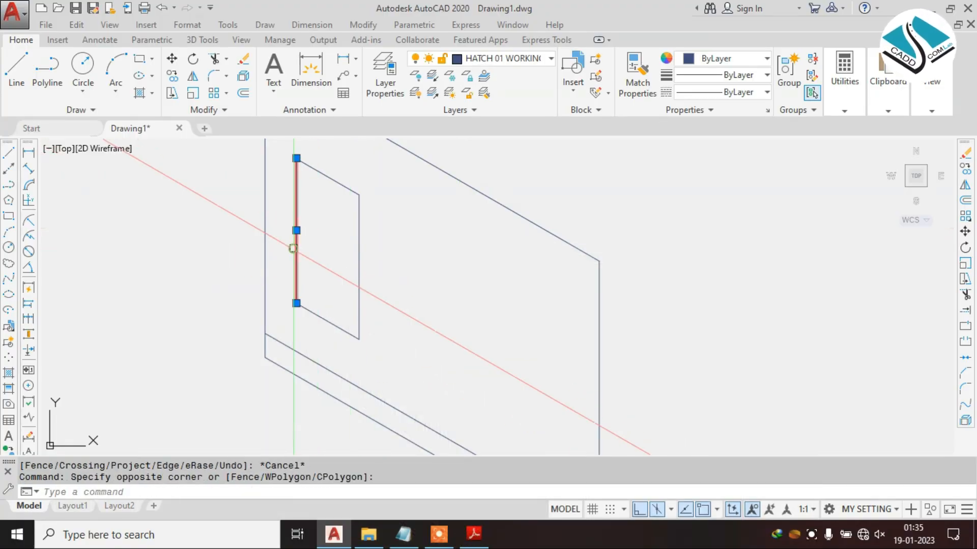
pyautogui.press('Return')
pyautogui.scroll(2, 300, 247)
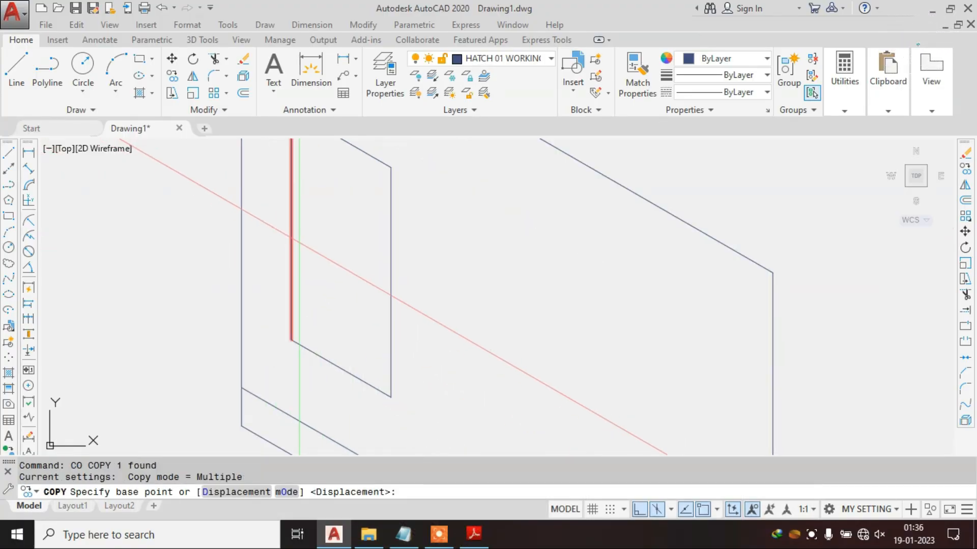
pyautogui.click(298, 241)
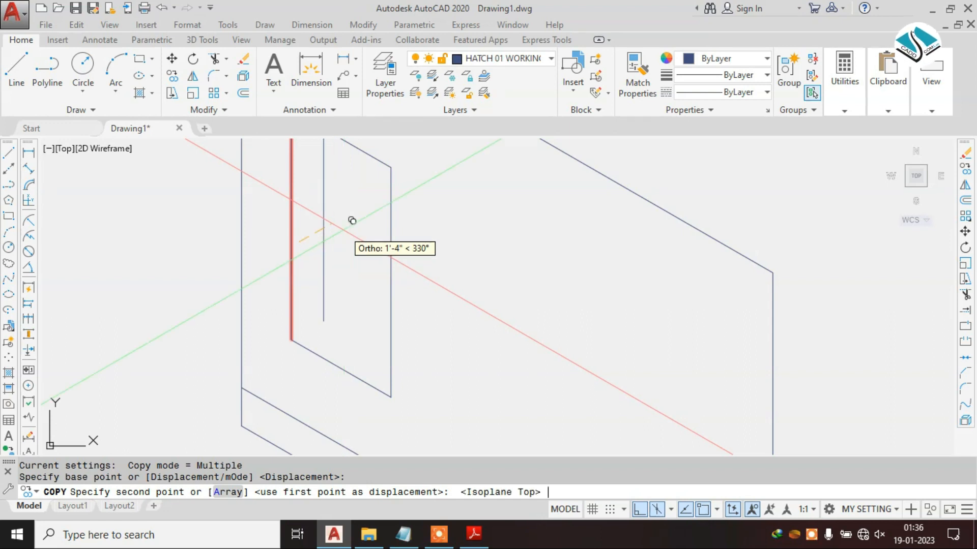
pyautogui.write('3')
pyautogui.press('Return')
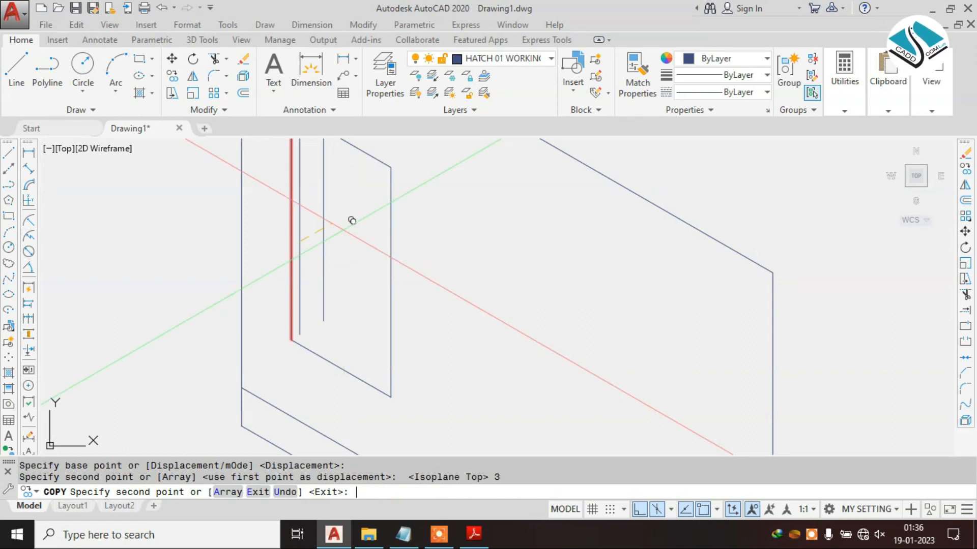
pyautogui.press('Escape')
# Step: Copy the window's bottom edge 3" inward along the 30° isometric axis for the sill reveal
pyautogui.click(357, 323)
pyautogui.click(328, 360)
pyautogui.write('c')
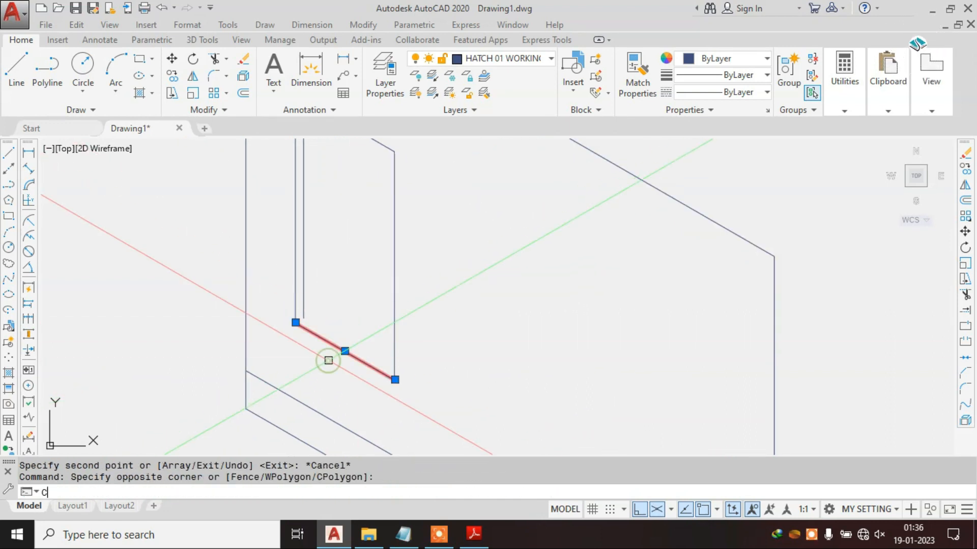
pyautogui.write('o')
pyautogui.press('Return')
pyautogui.click(324, 334)
pyautogui.write('3')
pyautogui.press('Return')
pyautogui.press('Escape')
pyautogui.press('Escape')
# Step: Draw a short line joining the outer and inner lower-left corners of the window reveal
pyautogui.write('l')
pyautogui.press('Return')
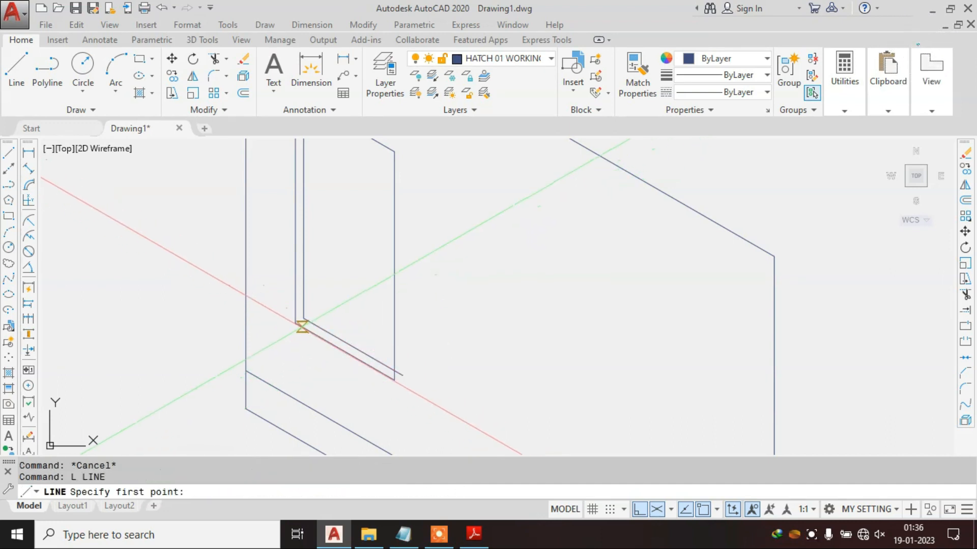
pyautogui.scroll(3, 305, 325)
pyautogui.click(306, 294)
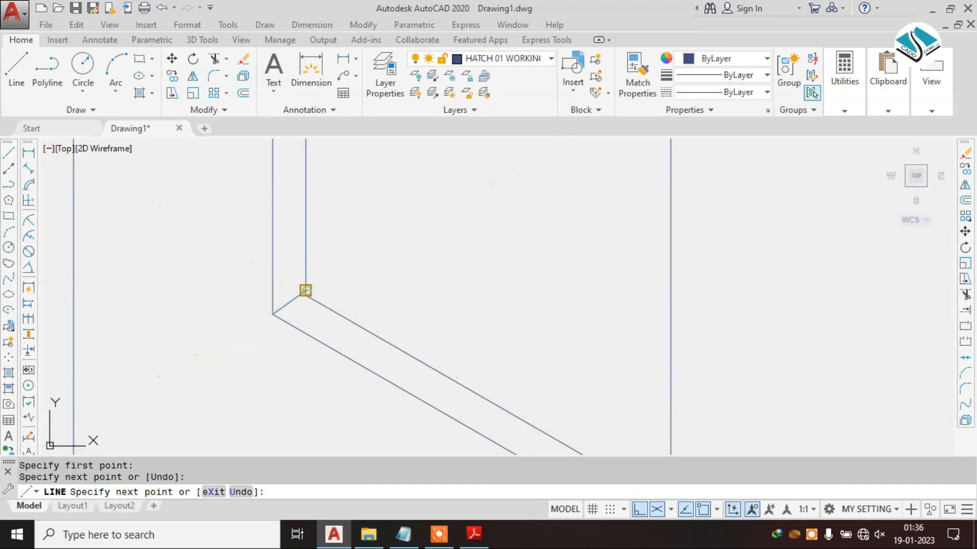
pyautogui.scroll(-3, 304, 277)
pyautogui.press('Escape')
# Step: Trim the ends of the reveal lines that project past the window's top and right edges
pyautogui.write('tr')
pyautogui.press('Return')
pyautogui.press('Return')
pyautogui.press('Escape')
pyautogui.press('Return')
pyautogui.press('Return')
pyautogui.scroll(-3, 459, 373)
pyautogui.scroll(5, 427, 303)
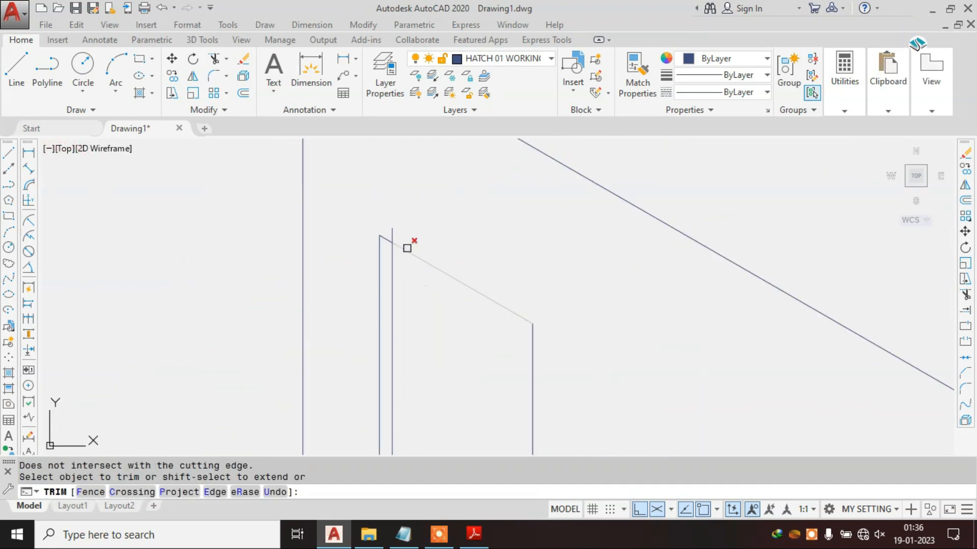
pyautogui.scroll(-5, 393, 235)
pyautogui.press('Escape')
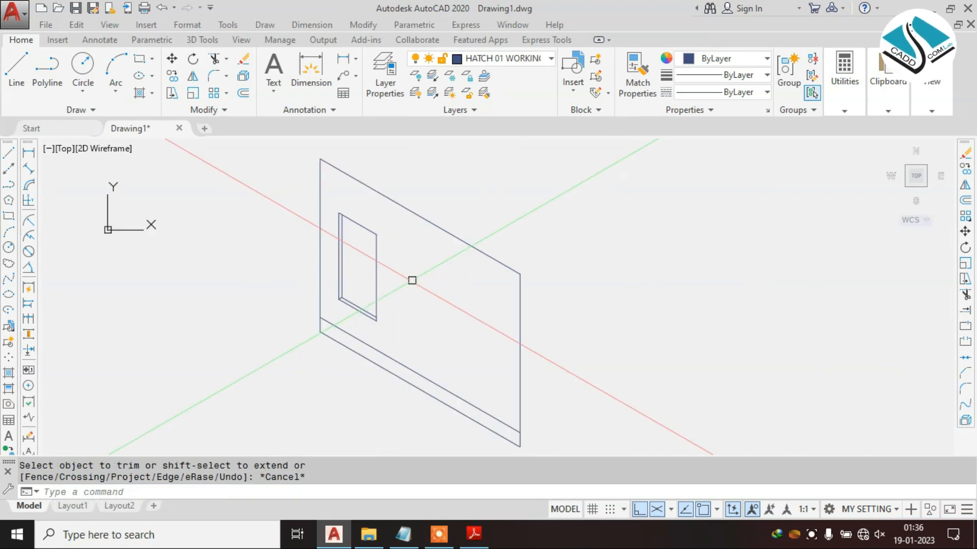
pyautogui.press('Escape')
pyautogui.press('Escape')
# Step: Check the window gap in the PDF and copy the window's right edge 1'6" along the 330° axis to mark the second window
pyautogui.click(475, 536)
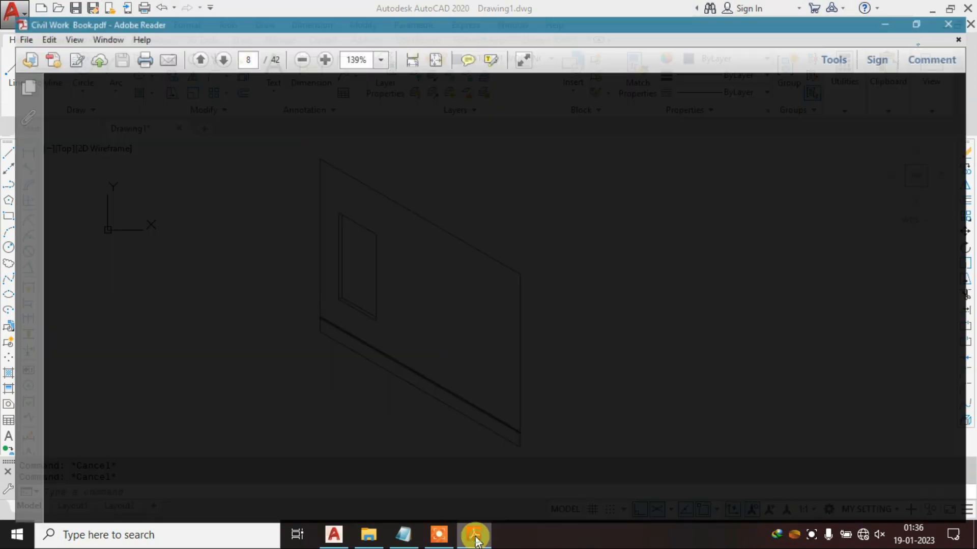
pyautogui.click(475, 537)
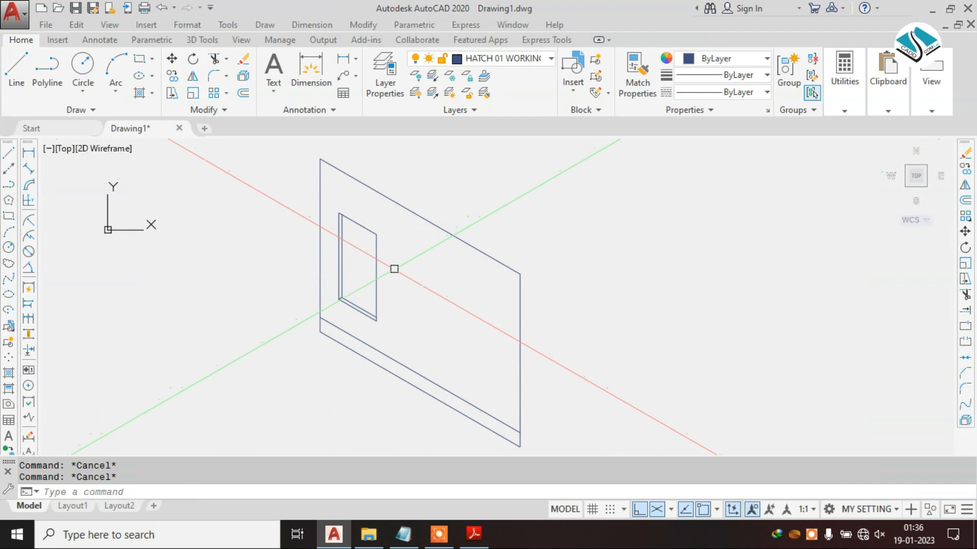
pyautogui.click(375, 262)
pyautogui.write('co')
pyautogui.press('Return')
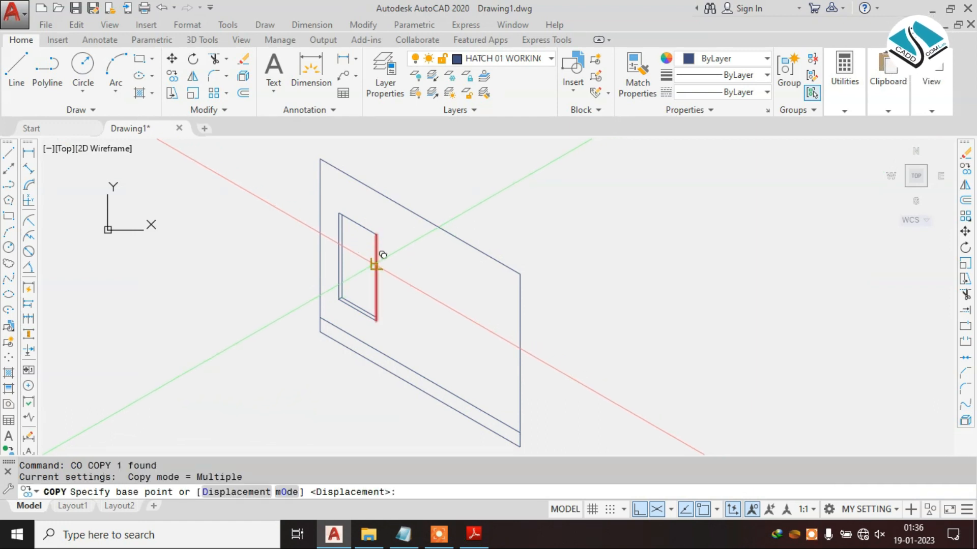
pyautogui.click(382, 256)
pyautogui.write("1'")
pyautogui.press('Return')
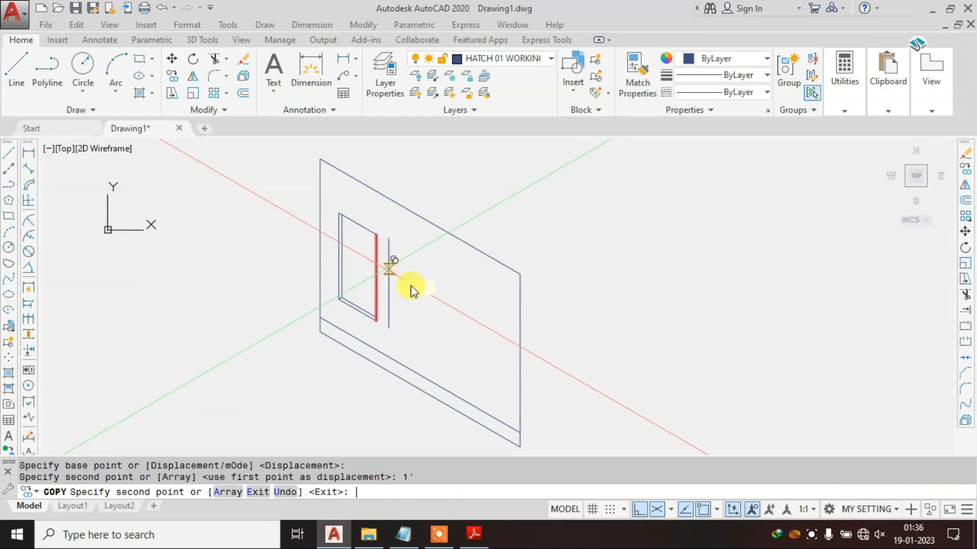
pyautogui.hotkey('ctrl', 'z')
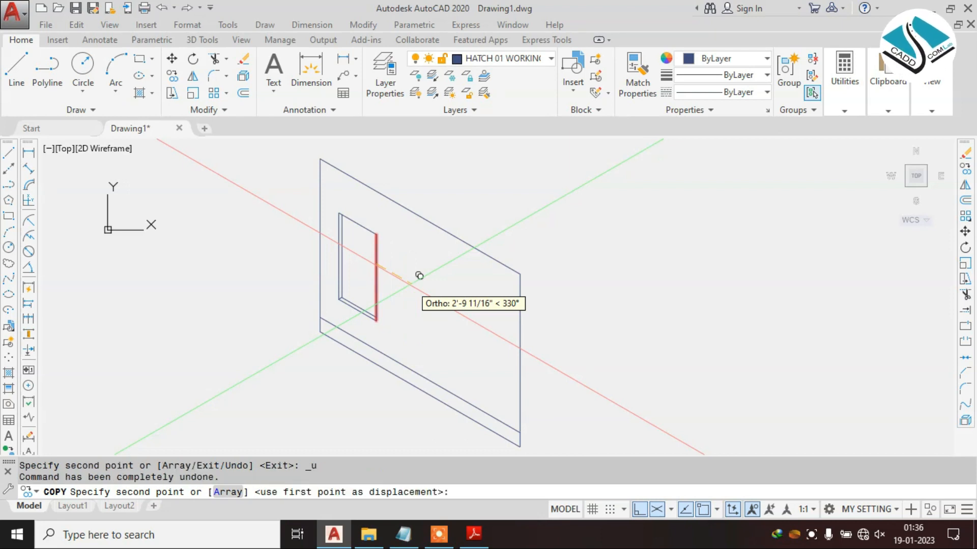
pyautogui.press('Return')
pyautogui.press('Escape')
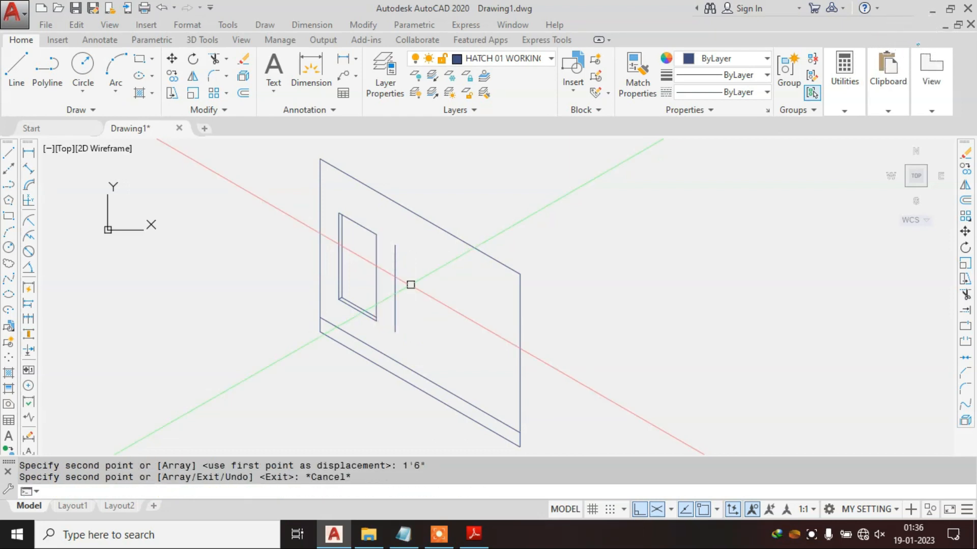
pyautogui.press('Escape')
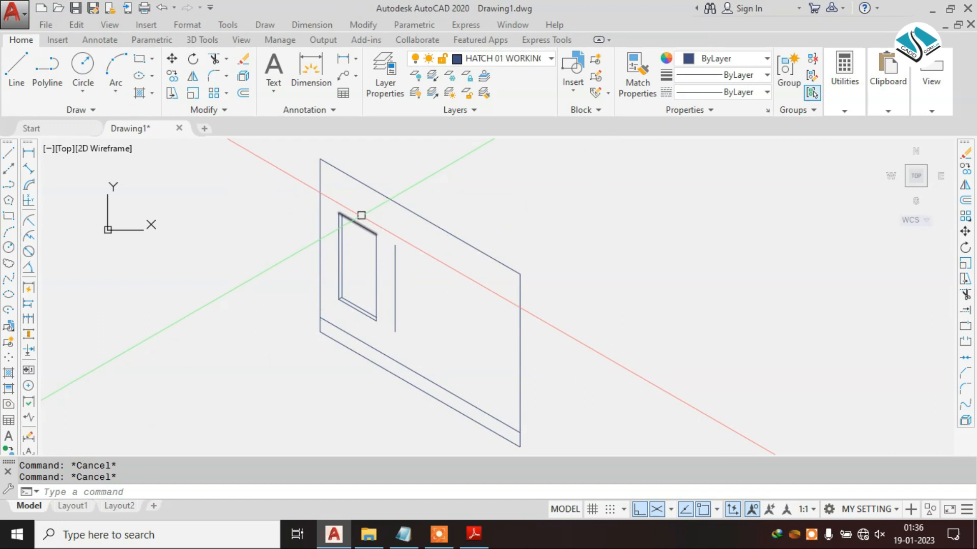
pyautogui.scroll(2, 384, 214)
pyautogui.click(387, 196)
pyautogui.click(331, 290)
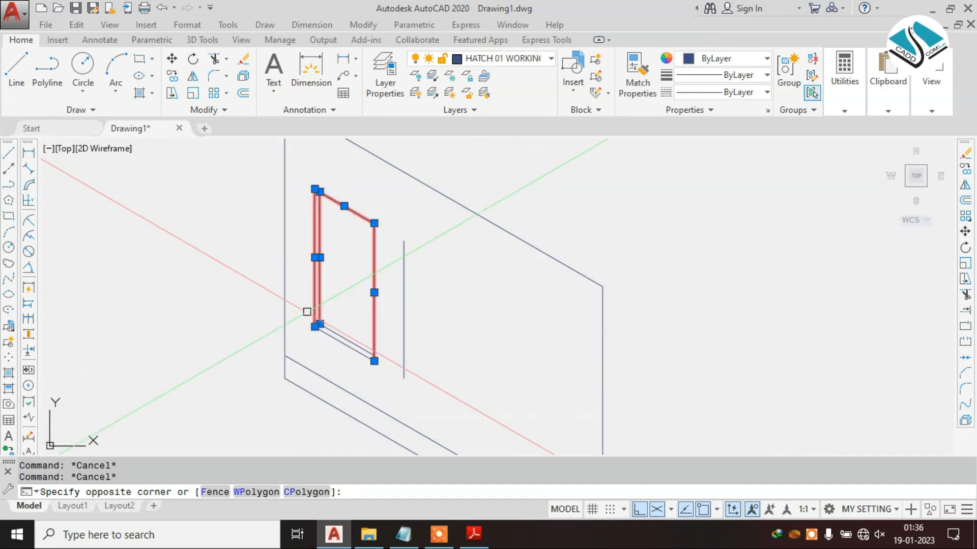
pyautogui.click(338, 342)
pyautogui.click(339, 350)
pyautogui.write('c')
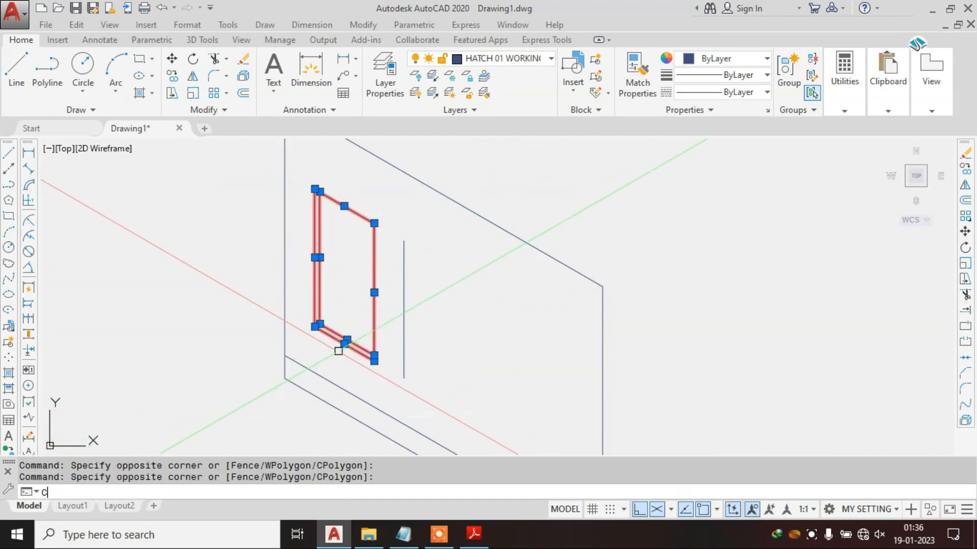
pyautogui.press('Return')
pyautogui.press('Escape')
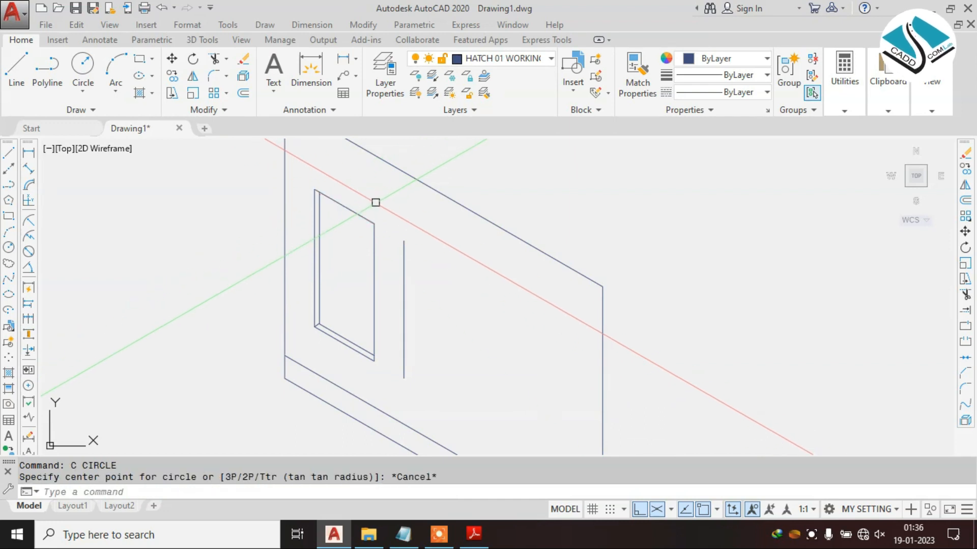
# Step: Copy the complete first window from its upper-left corner to the top end of the guide line, placing the second window
pyautogui.click(380, 192)
pyautogui.click(315, 299)
pyautogui.click(333, 354)
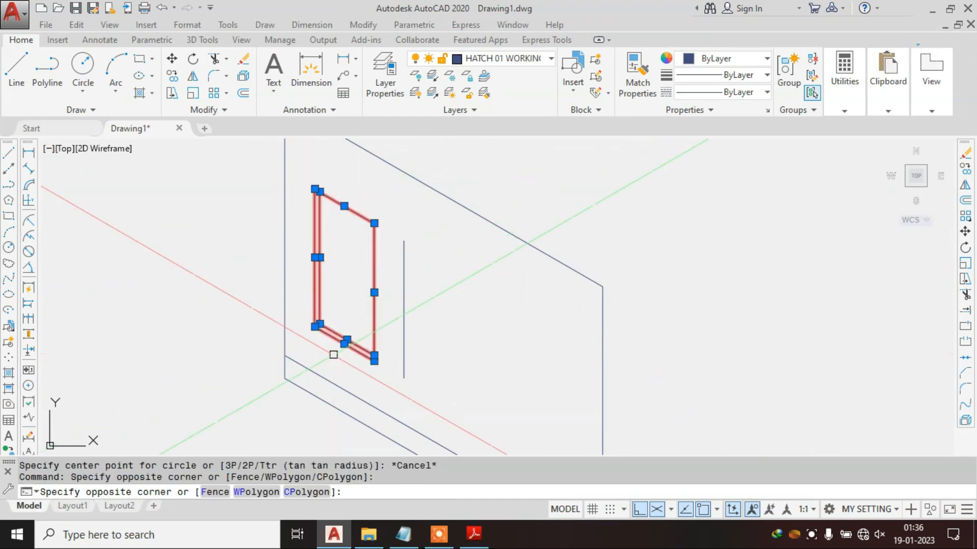
pyautogui.click(329, 307)
pyautogui.click(309, 337)
pyautogui.click(330, 314)
pyautogui.click(392, 339)
pyautogui.click(365, 369)
pyautogui.write('co')
pyautogui.press('Return')
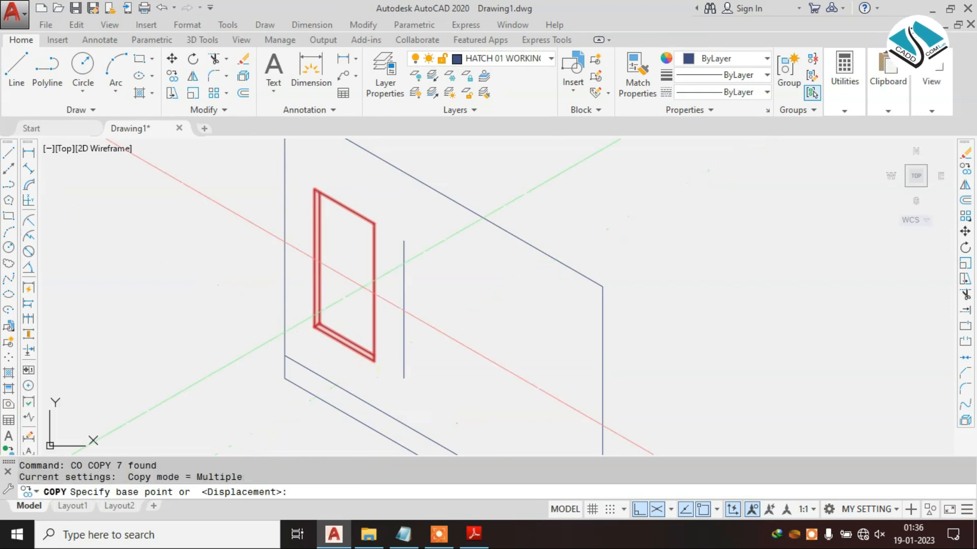
pyautogui.scroll(4, 331, 186)
pyautogui.click(290, 195)
pyautogui.scroll(-4, 291, 195)
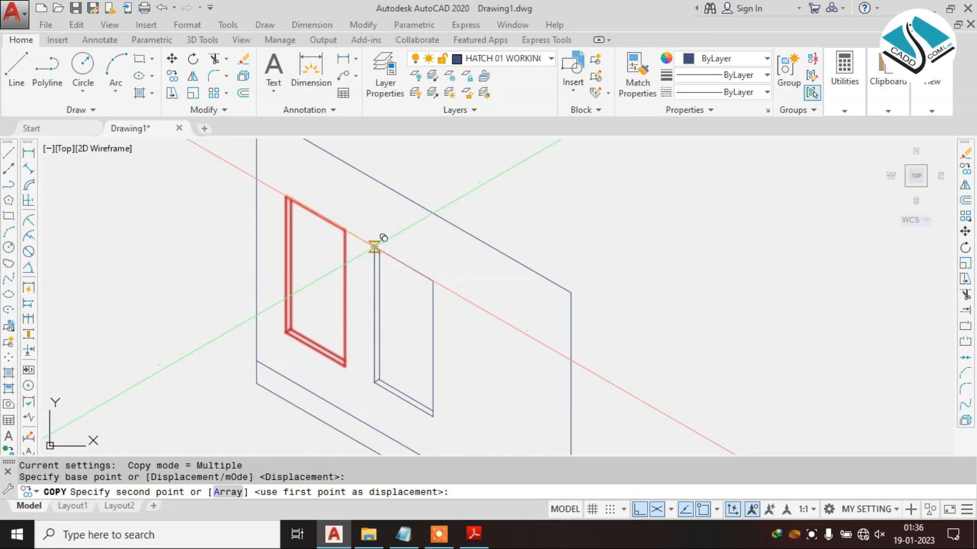
pyautogui.click(380, 240)
pyautogui.press('Escape')
# Step: Erase the guide line overlapping the second window's left edge
pyautogui.click(372, 287)
pyautogui.write('e')
pyautogui.press('Return')
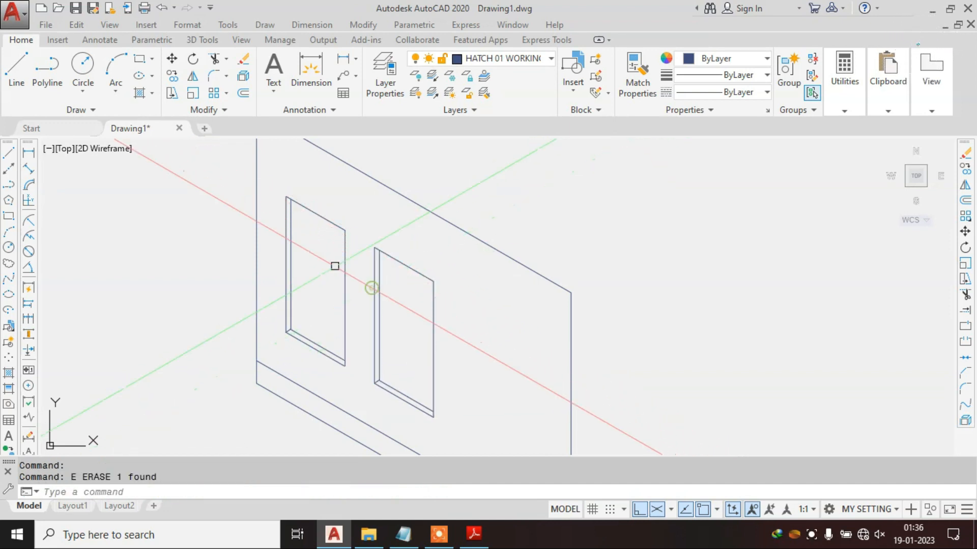
# Step: Copy the second window's right edge 1'6" along the 330° isometric axis to mark the third window
pyautogui.scroll(-3, 379, 285)
pyautogui.scroll(3, 378, 286)
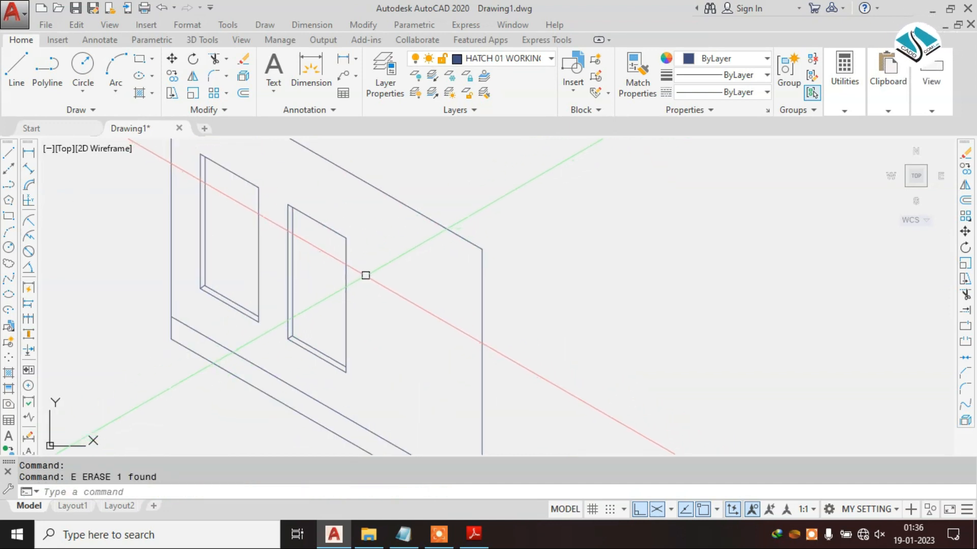
pyautogui.click(341, 285)
pyautogui.write('co')
pyautogui.press('Return')
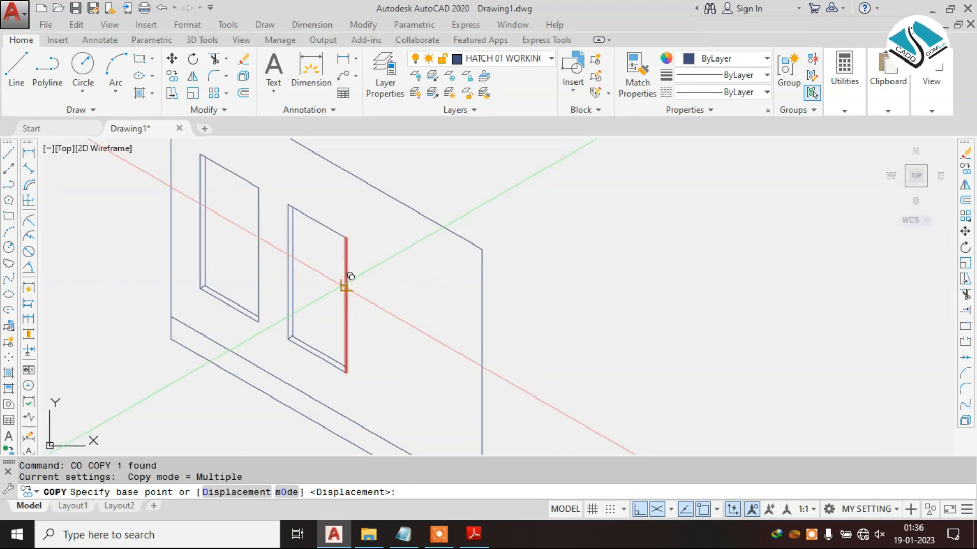
pyautogui.click(347, 283)
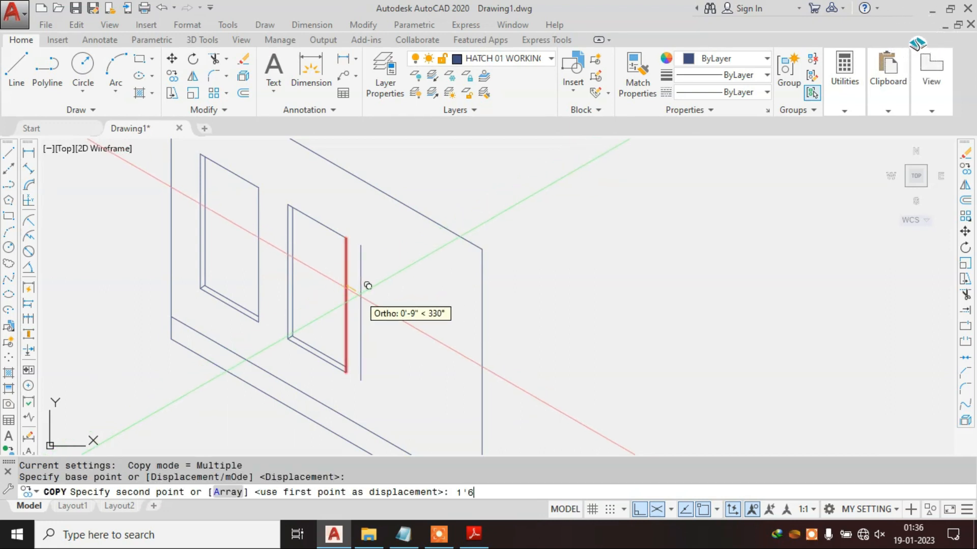
pyautogui.write("1'6")
pyautogui.press('Return')
pyautogui.press('Escape')
pyautogui.press('Escape')
pyautogui.press('Escape')
# Step: Copy the whole second window from its upper-left corner to the top of the new guide line as the third window
pyautogui.click(362, 203)
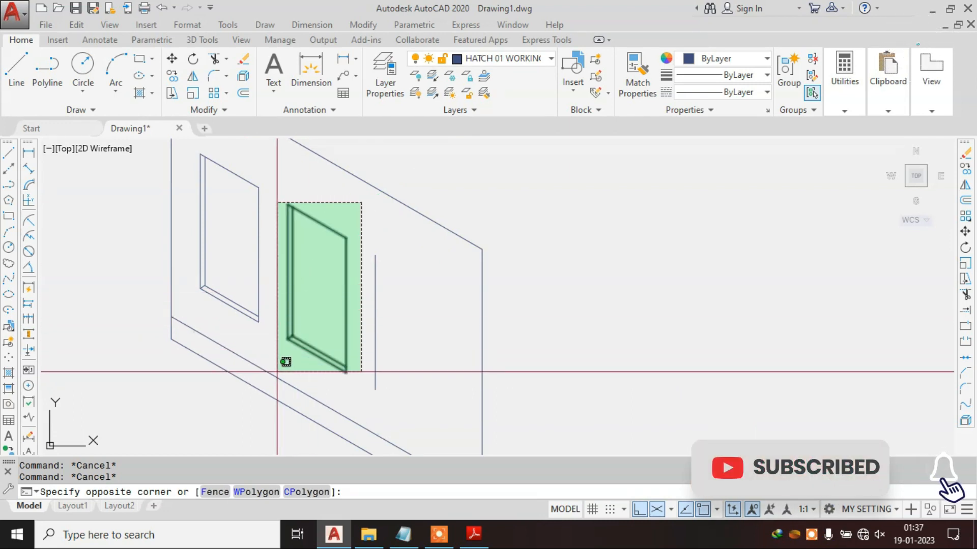
pyautogui.click(286, 362)
pyautogui.write('co')
pyautogui.press('Return')
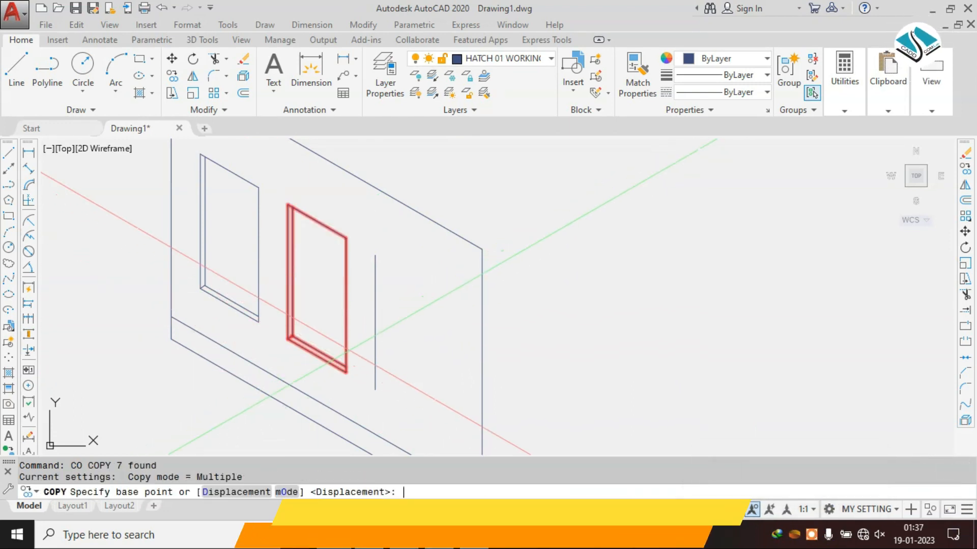
pyautogui.scroll(2, 335, 207)
pyautogui.click(287, 205)
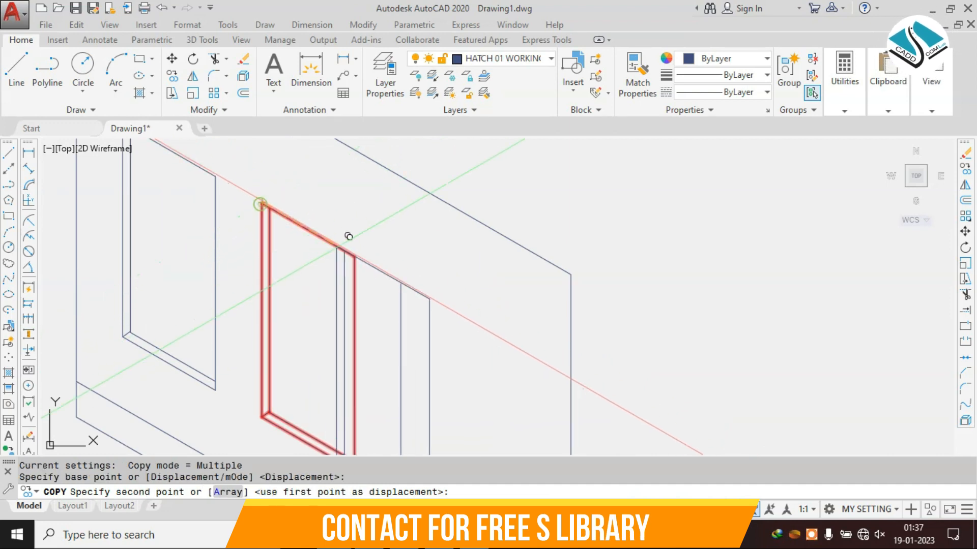
pyautogui.click(401, 278)
pyautogui.press('Escape')
pyautogui.scroll(-4, 393, 270)
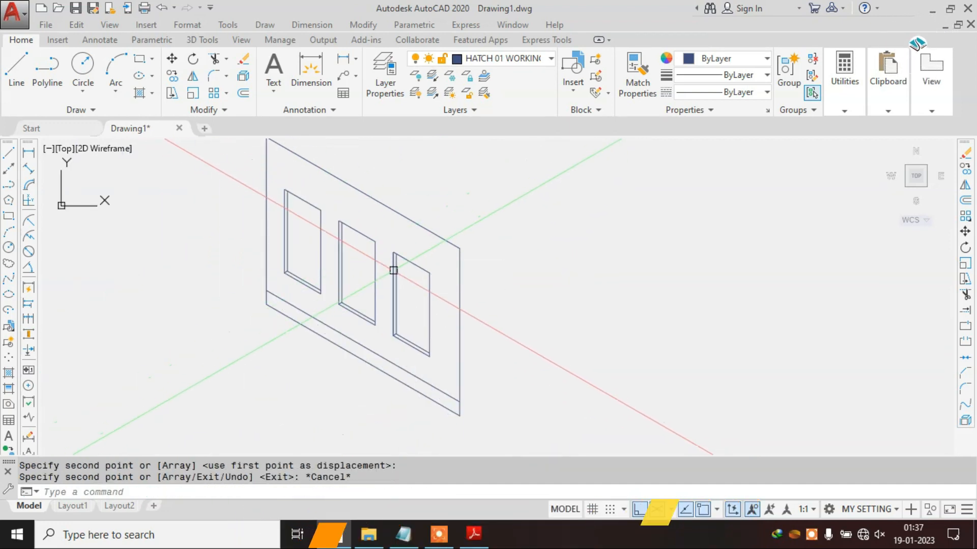
# Step: Erase the guide line overlapping the third window's left edge
pyautogui.scroll(3, 393, 270)
pyautogui.click(391, 279)
pyautogui.write('e')
pyautogui.press('Return')
pyautogui.scroll(-3, 503, 320)
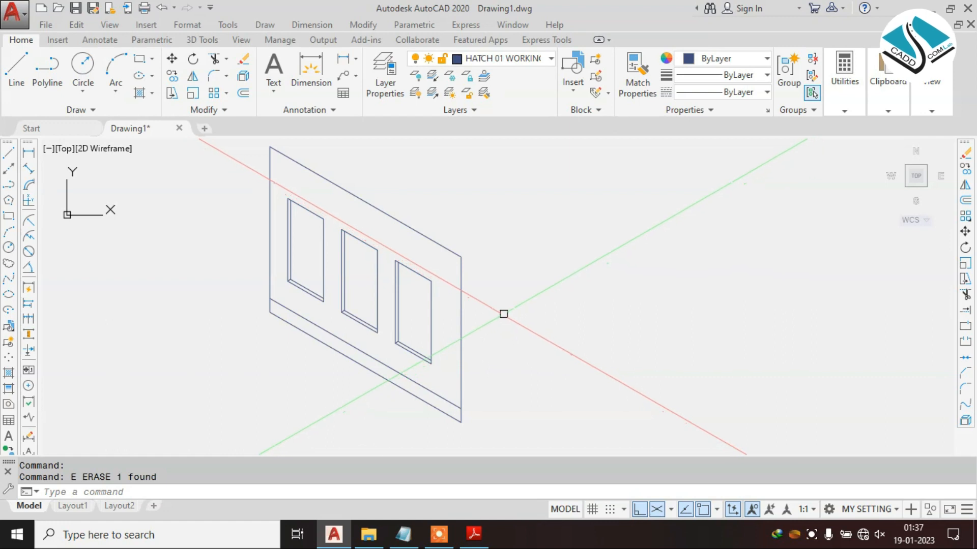
# Step: Check the pane divisions in the PDF and try a dividing line between the first window's top and sill midpoints, then erase it
pyautogui.click(477, 540)
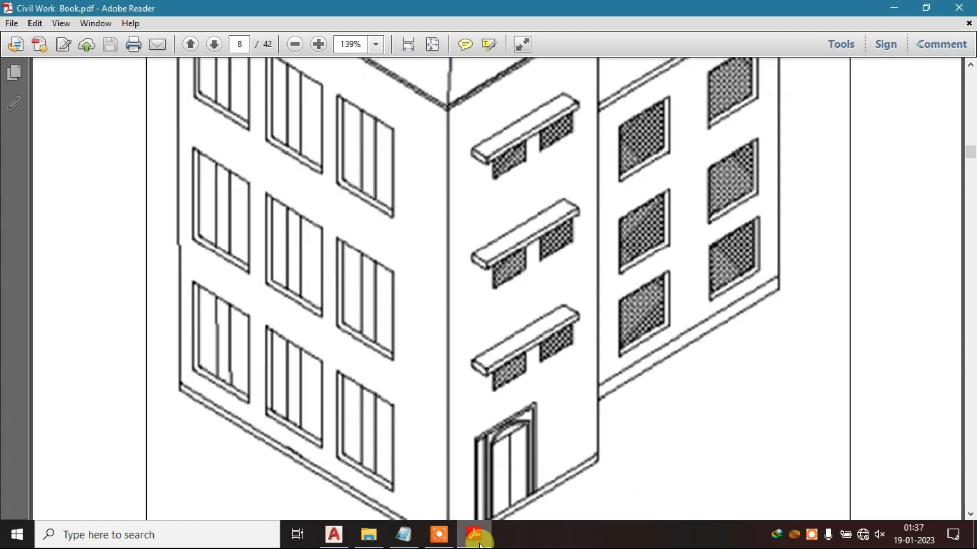
pyautogui.click(477, 540)
pyautogui.write('l')
pyautogui.press('Return')
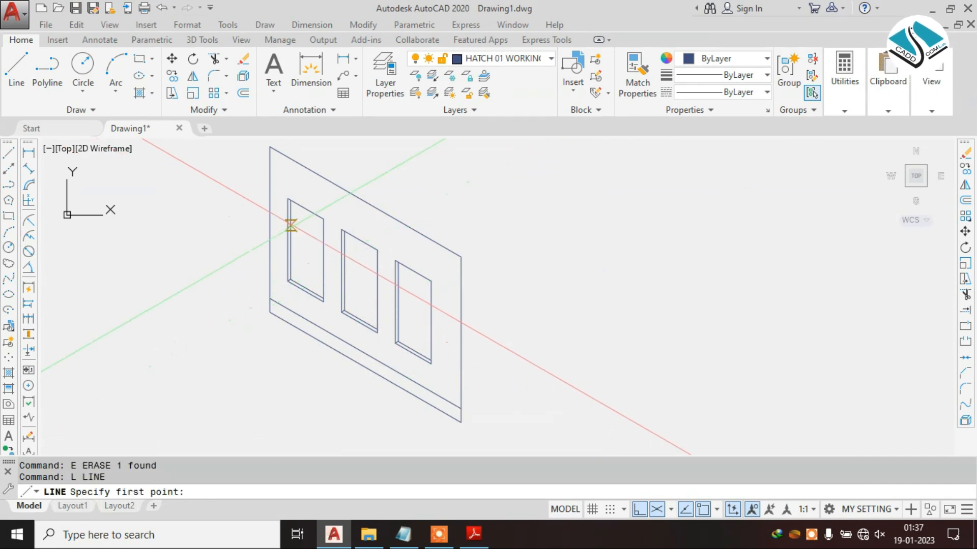
pyautogui.scroll(2, 294, 225)
pyautogui.click(311, 197)
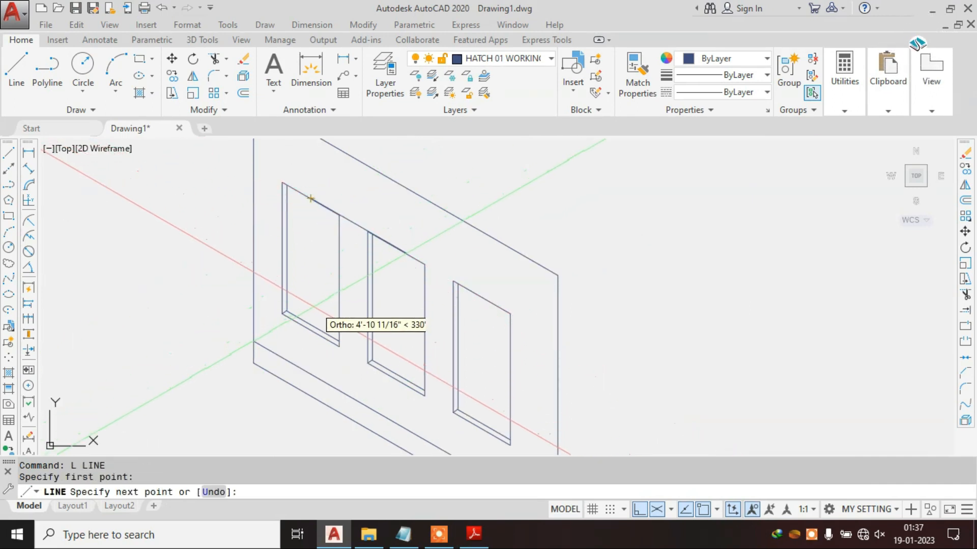
pyautogui.click(314, 325)
pyautogui.press('Escape')
pyautogui.press('Escape')
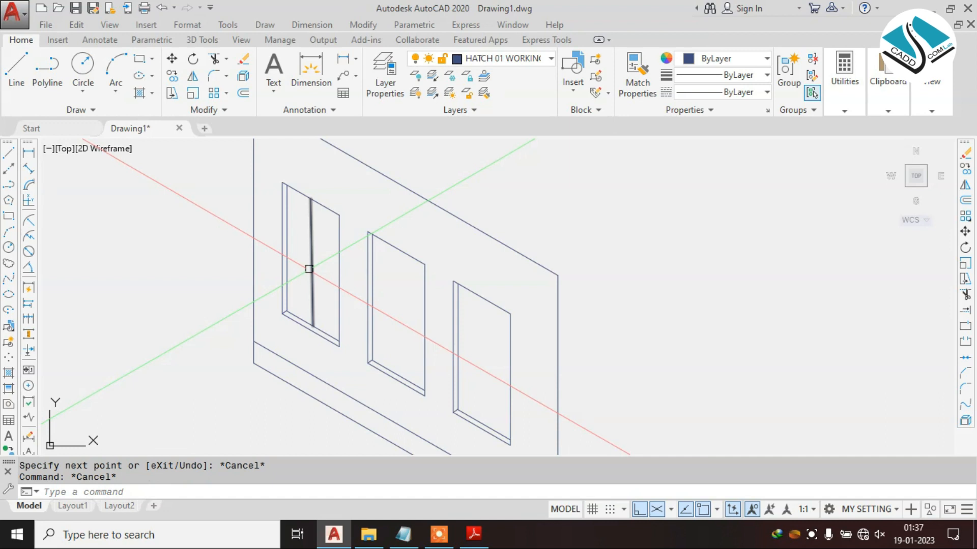
pyautogui.click(310, 264)
pyautogui.write('e')
pyautogui.press('Return')
# Step: Draw a vertical line in the right isoplane from the midpoint of the first window's top edge down across the sill
pyautogui.write('l')
pyautogui.press('Return')
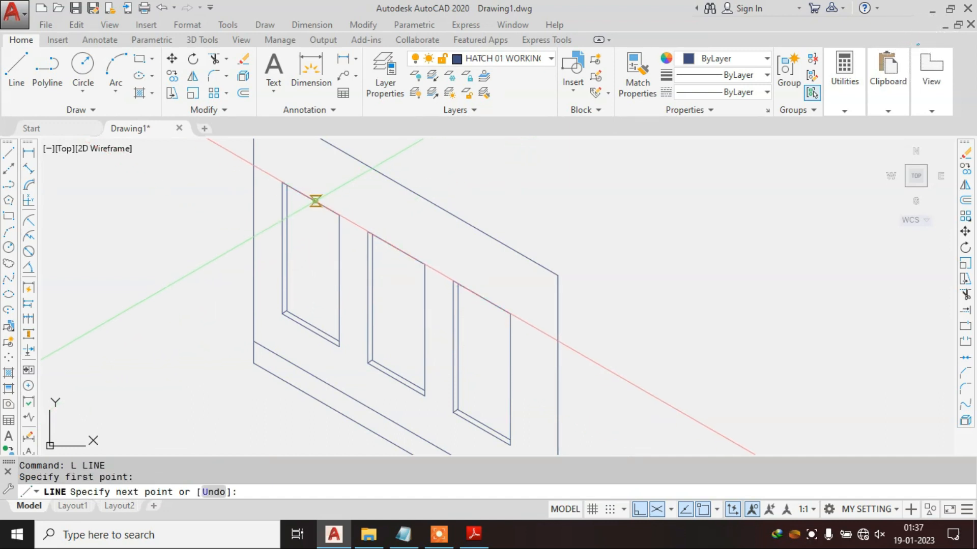
pyautogui.press('F5')
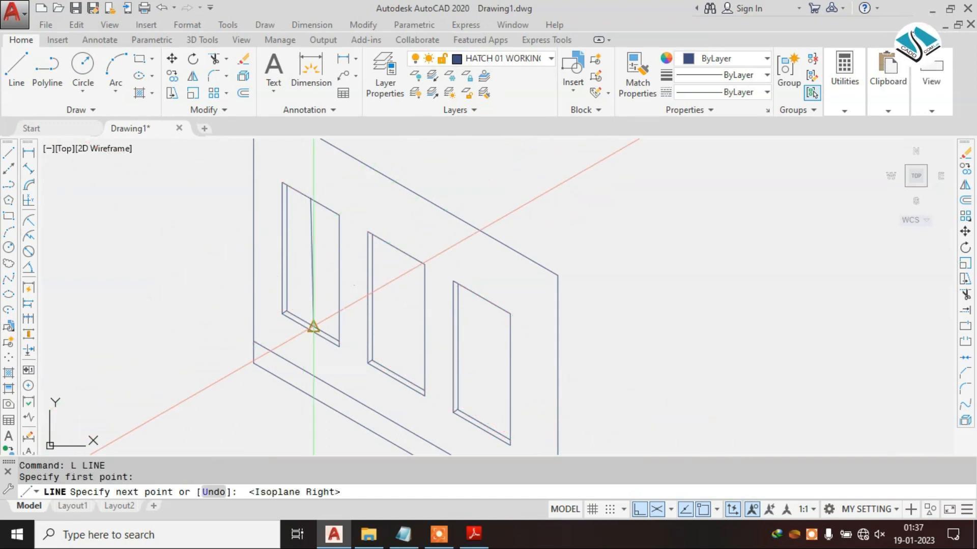
pyautogui.scroll(6, 313, 328)
pyautogui.click(312, 376)
pyautogui.press('Escape')
pyautogui.press('Escape')
# Step: Trim the part of the first window's centre line that projects below the inner sill line
pyautogui.write('tr')
pyautogui.press('Return')
pyautogui.press('Return')
pyautogui.click(302, 364)
pyautogui.scroll(-4, 317, 367)
pyautogui.press('Escape')
pyautogui.click(305, 236)
pyautogui.press('Escape')
# Step: Copy the first window's centre line 6" to each side along the left-isoplane width axis
pyautogui.click(329, 216)
pyautogui.click(299, 254)
pyautogui.write('c')
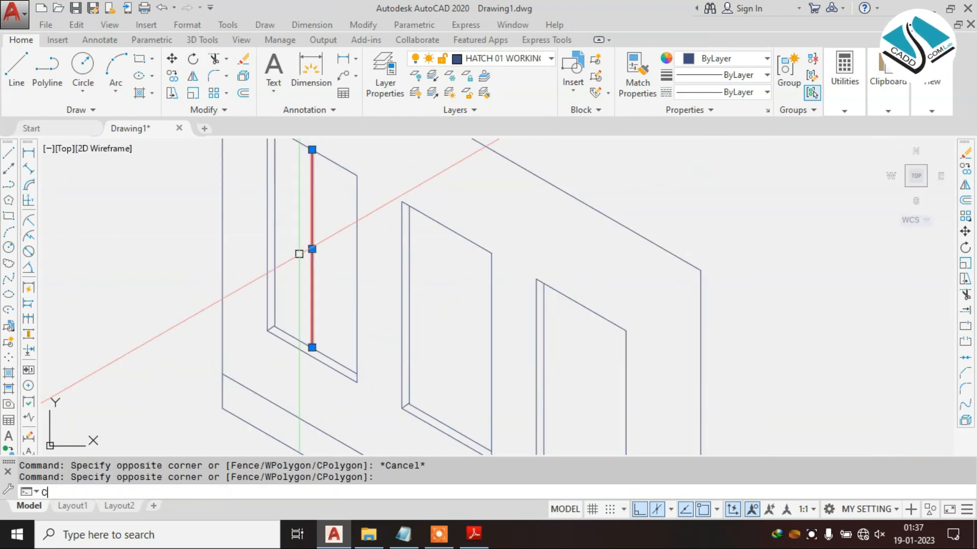
pyautogui.write('o')
pyautogui.press('Return')
pyautogui.scroll(2, 303, 255)
pyautogui.click(314, 272)
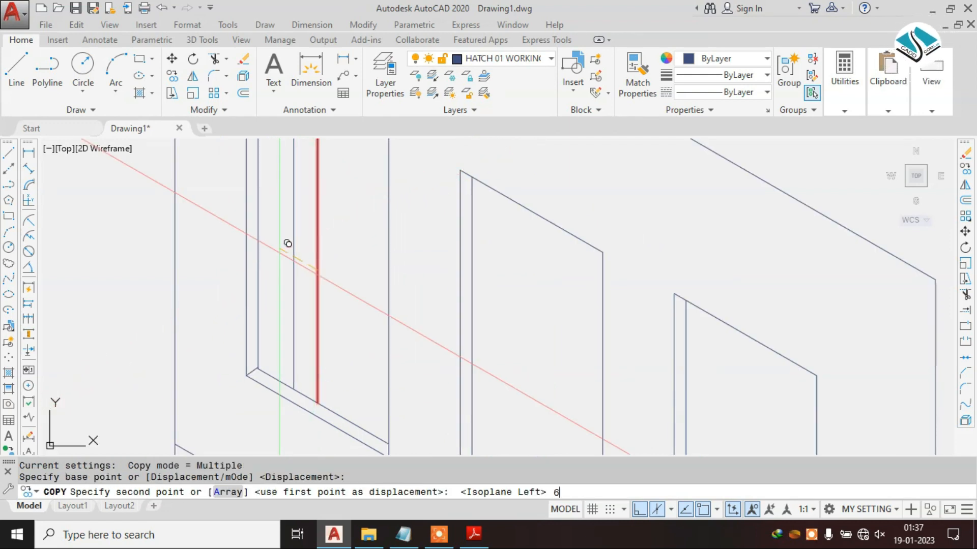
pyautogui.press('Return')
pyautogui.write('6')
pyautogui.press('Return')
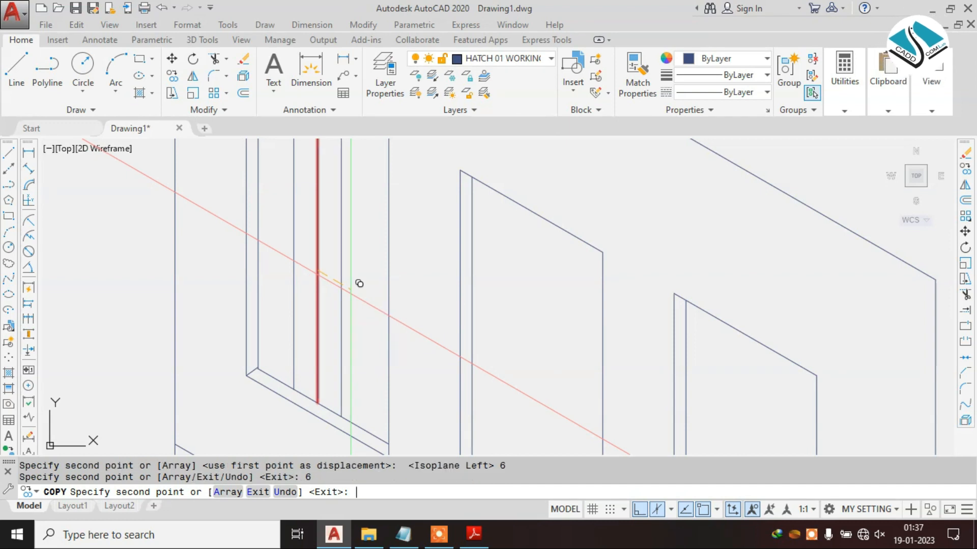
pyautogui.press('Escape')
# Step: Erase the original centre line, leaving the two pane dividers in the first window
pyautogui.click(311, 276)
pyautogui.write('e')
pyautogui.press('Return')
pyautogui.press('Escape')
pyautogui.click(317, 281)
pyautogui.write('e')
pyautogui.press('Return')
pyautogui.scroll(-2, 327, 294)
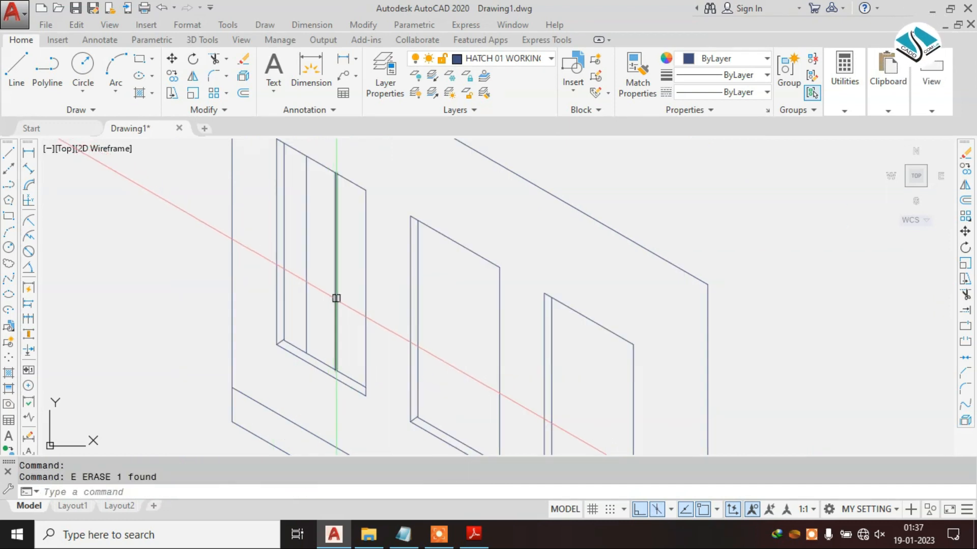
# Step: Copy the two pane dividers from the first window's top-edge midpoint to the top-edge midpoints of the second and third windows
pyautogui.click(307, 211)
pyautogui.click(337, 251)
pyautogui.write('co')
pyautogui.press('Return')
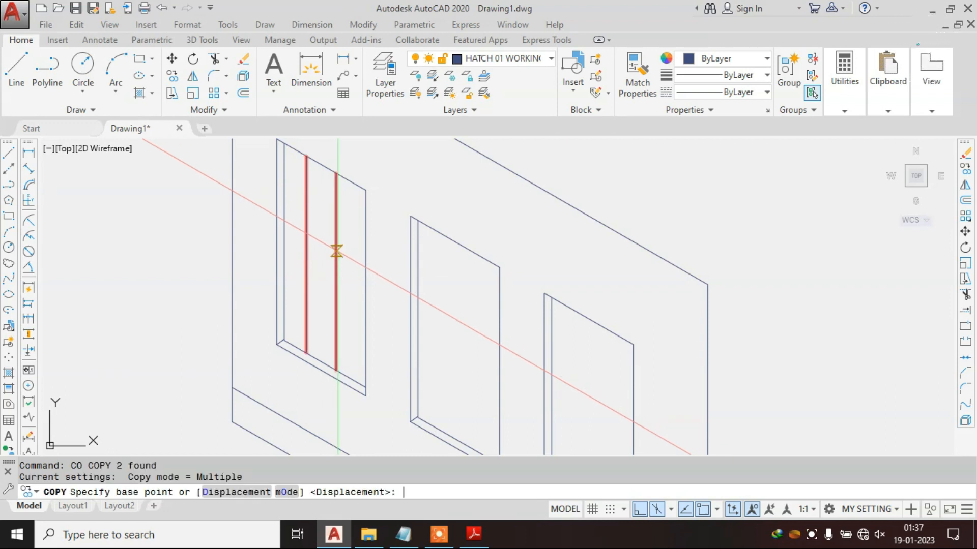
pyautogui.click(321, 163)
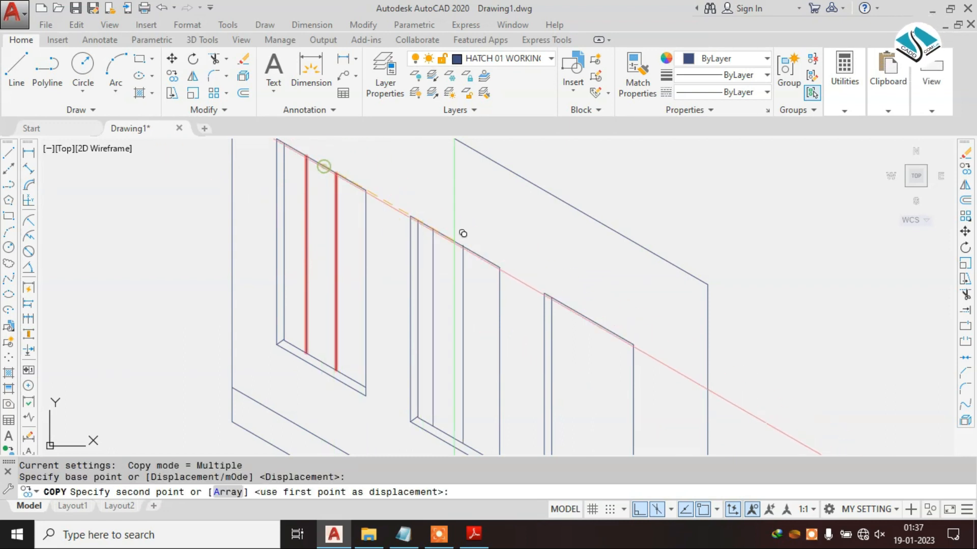
pyautogui.click(455, 241)
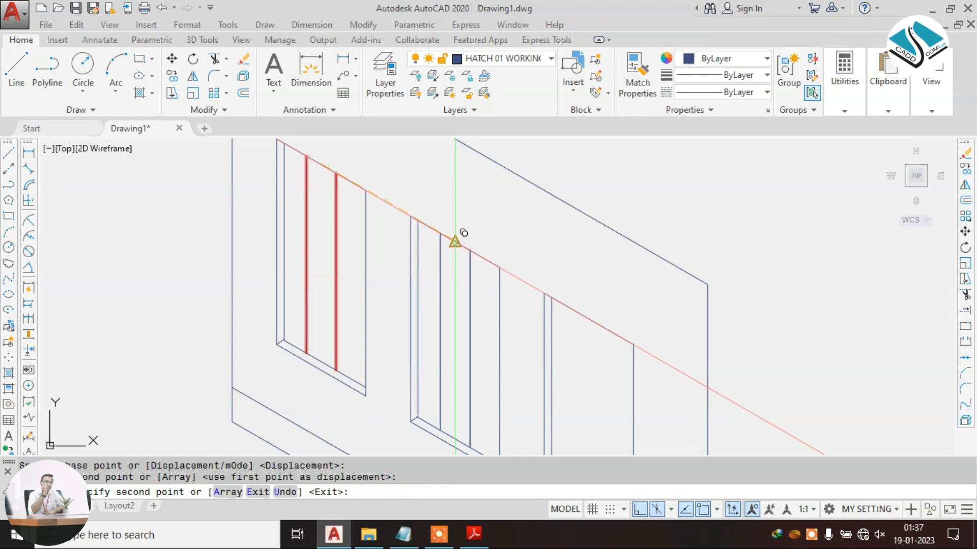
pyautogui.scroll(-4, 425, 240)
pyautogui.press('Escape')
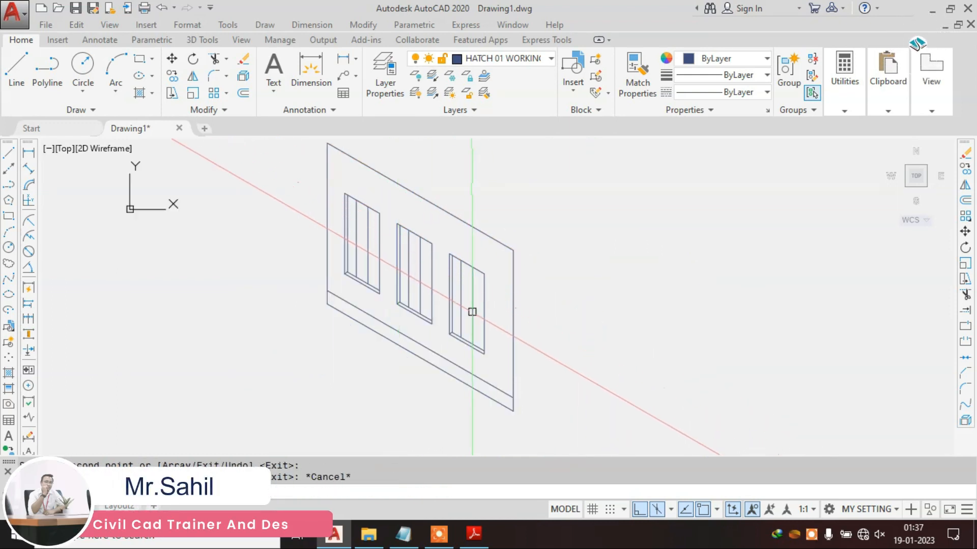
pyautogui.moveTo(619, 312); pyautogui.dragTo(545, 328, button='middle')
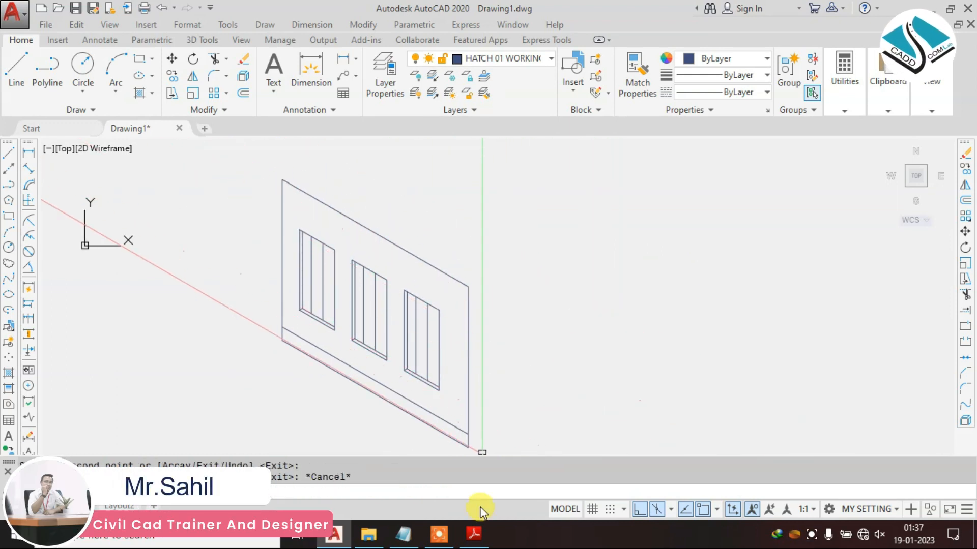
pyautogui.click(478, 537)
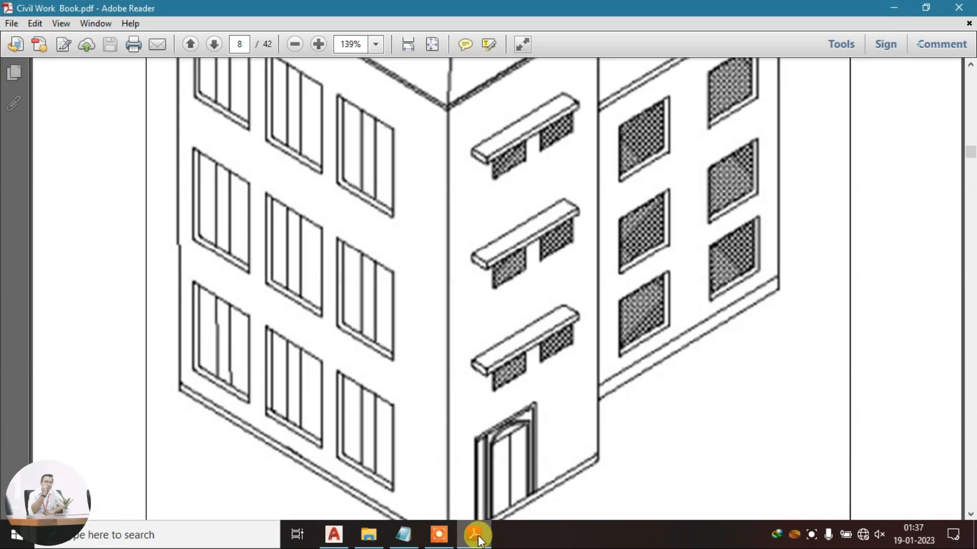
pyautogui.click(478, 539)
pyautogui.scroll(-4, 439, 244)
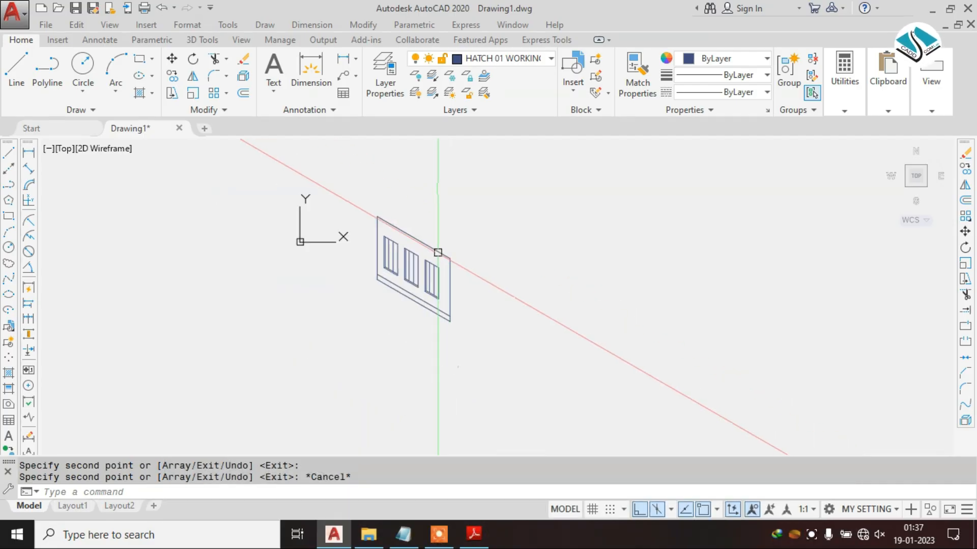
pyautogui.scroll(2, 427, 226)
pyautogui.click(568, 212)
pyautogui.click(430, 338)
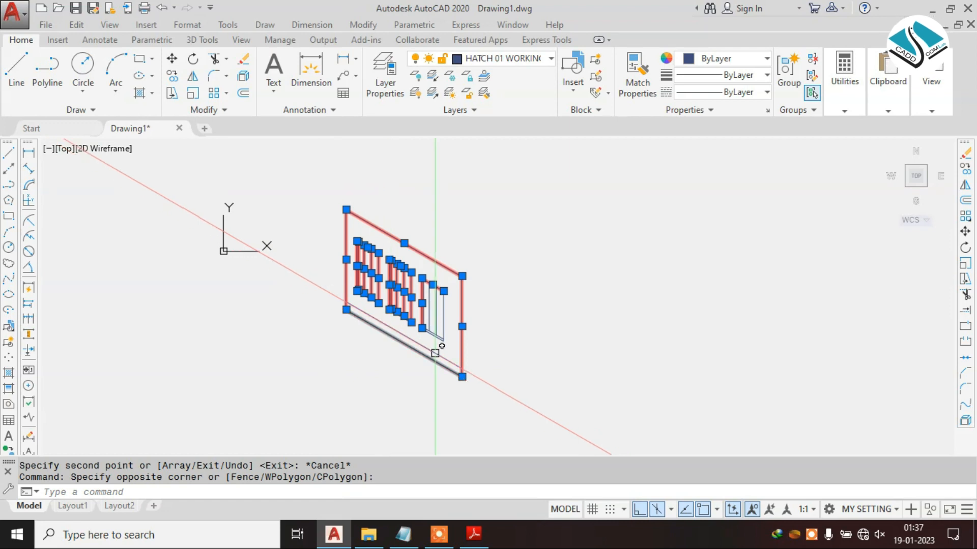
pyautogui.scroll(5, 430, 312)
pyautogui.press('Escape')
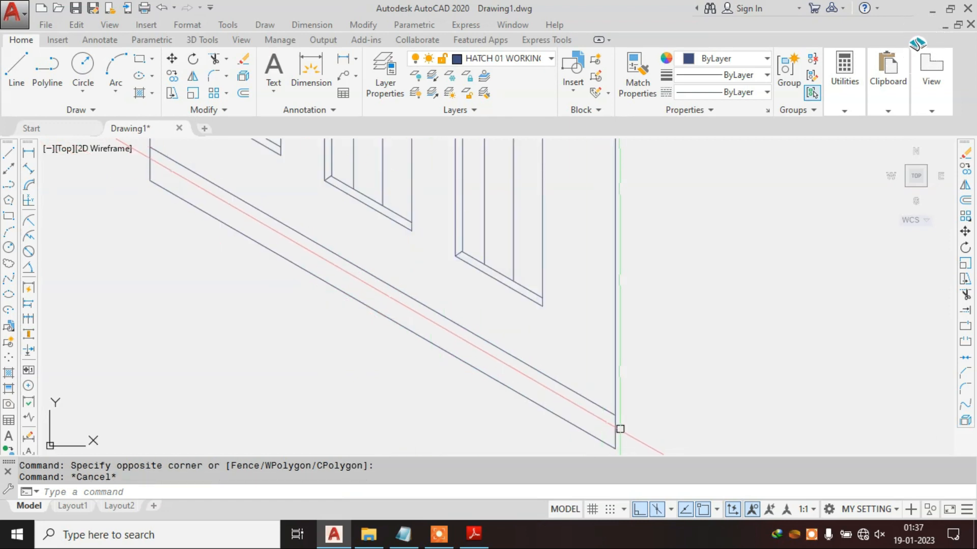
# Step: Trim the facade's left and right vertical edges between the two plinth lines
pyautogui.write('TR')
pyautogui.press('Return')
pyautogui.scroll(-2, 610, 422)
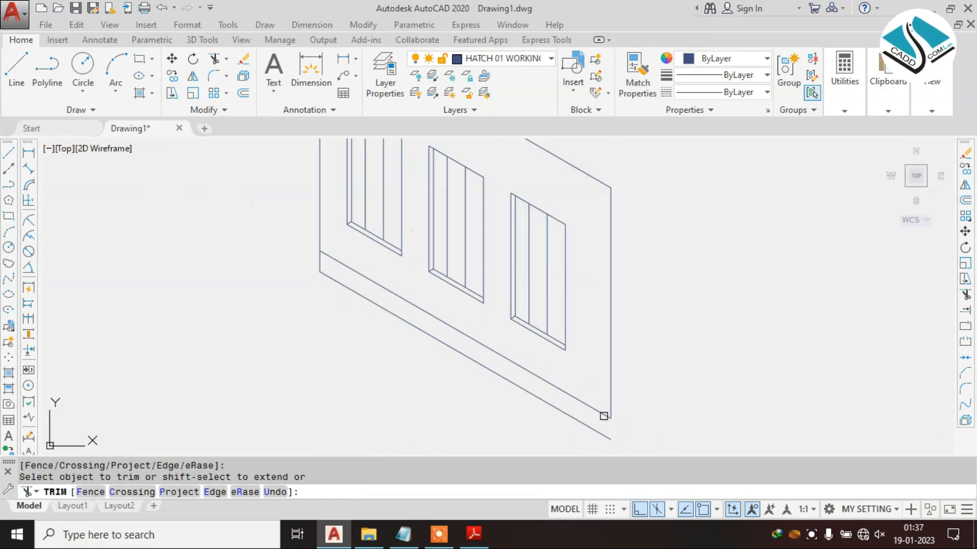
pyautogui.scroll(2, 315, 259)
# Step: Draw separate short vertical lines closing the plinth at the facade's left and right ends
pyautogui.write('l')
pyautogui.press('Return')
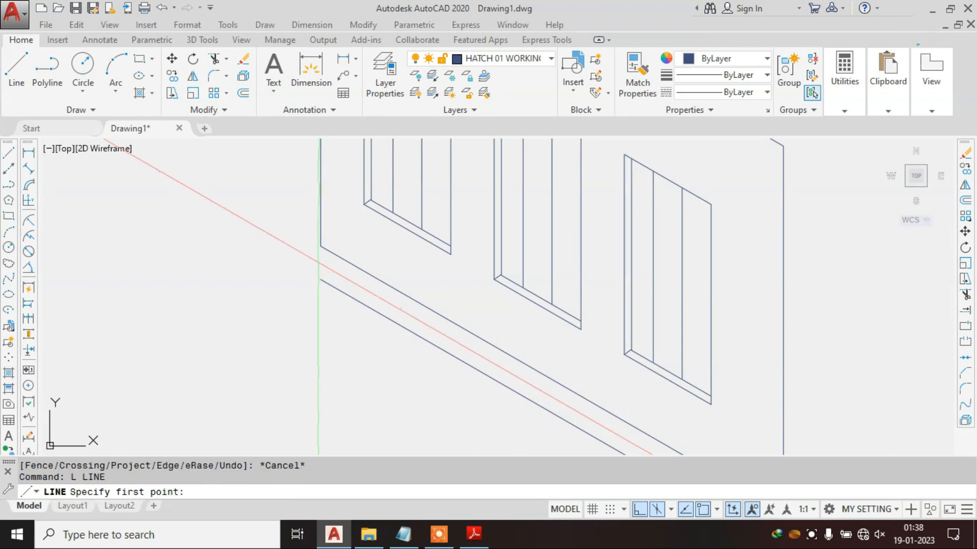
pyautogui.click(320, 244)
pyautogui.press('Escape')
pyautogui.scroll(-3, 484, 343)
pyautogui.scroll(5, 488, 332)
pyautogui.press('Return')
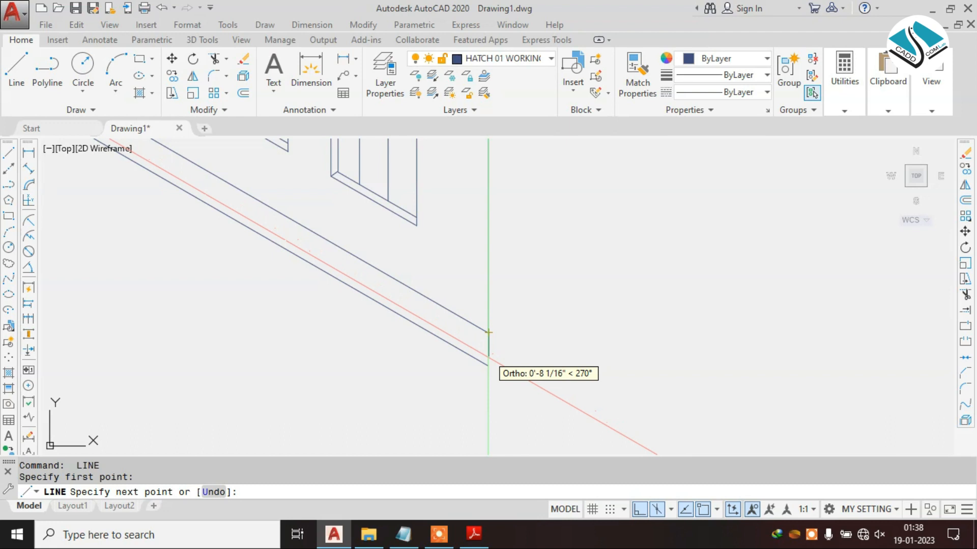
pyautogui.press('Escape')
pyautogui.scroll(-5, 483, 345)
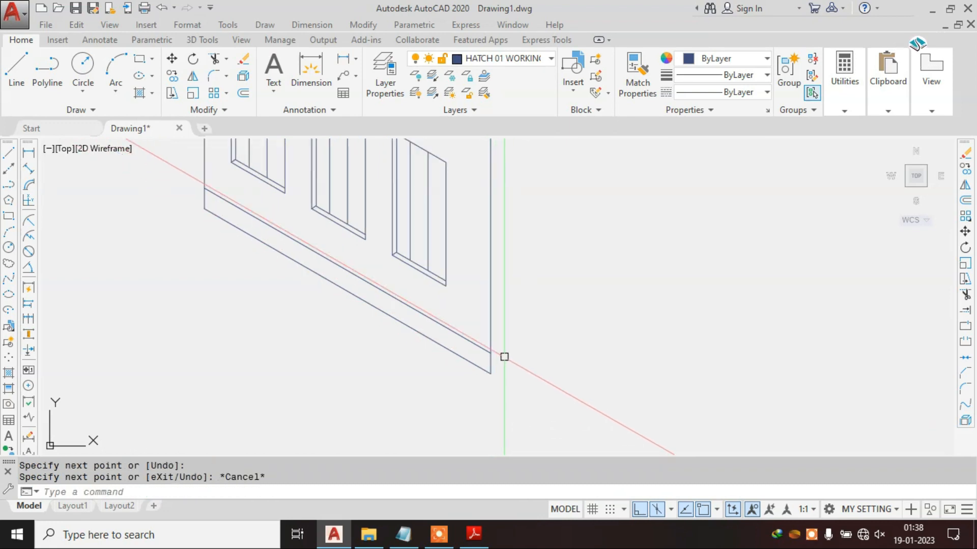
# Step: Copy the ground-floor facade outline and its three windows, excluding the plinth's lower lines, from the outline's lower left corner to its upper left corner
pyautogui.scroll(3, 462, 327)
pyautogui.click(562, 215)
pyautogui.click(284, 301)
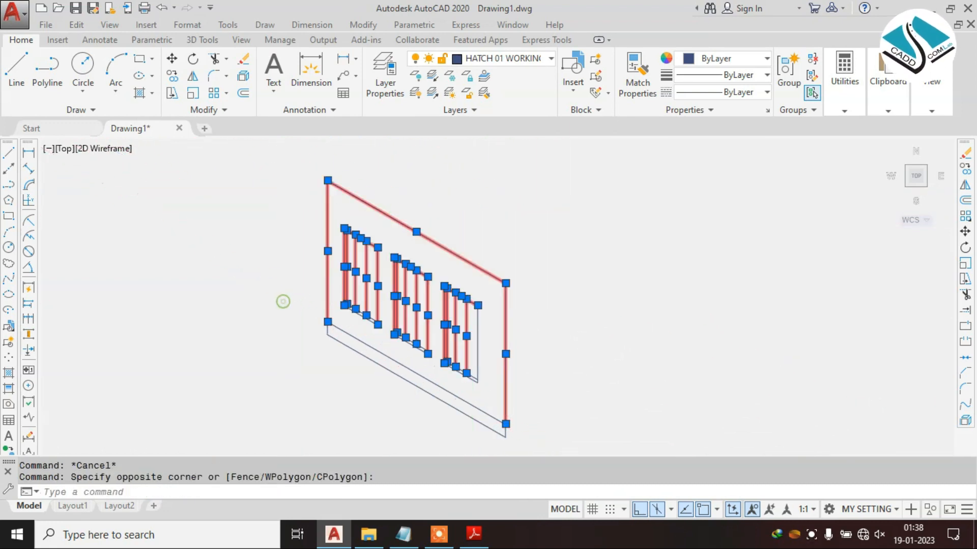
pyautogui.scroll(4, 456, 374)
pyautogui.click(631, 279)
pyautogui.click(315, 364)
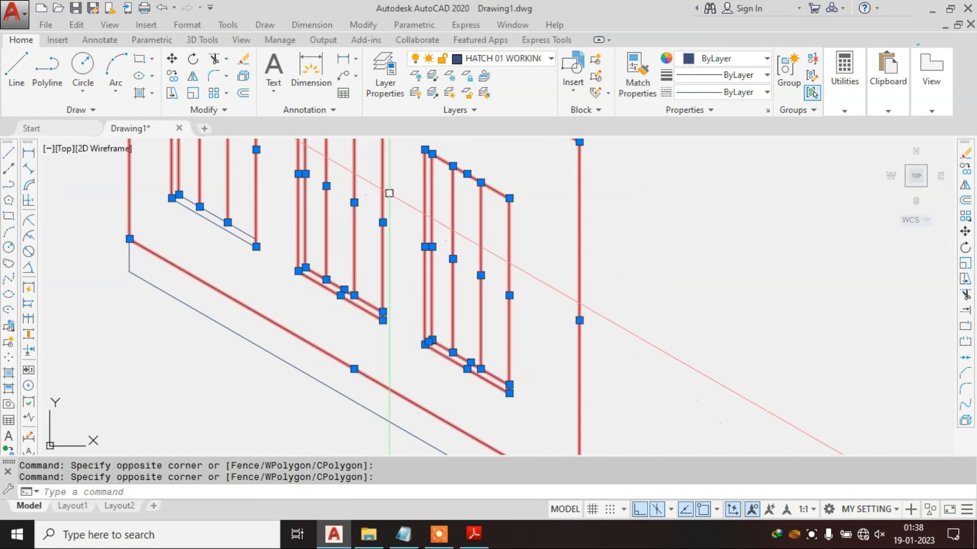
pyautogui.click(405, 175)
pyautogui.click(138, 254)
pyautogui.click(404, 262)
pyautogui.click(298, 306)
pyautogui.scroll(-2, 297, 307)
pyautogui.scroll(2, 466, 273)
pyautogui.scroll(-5, 353, 323)
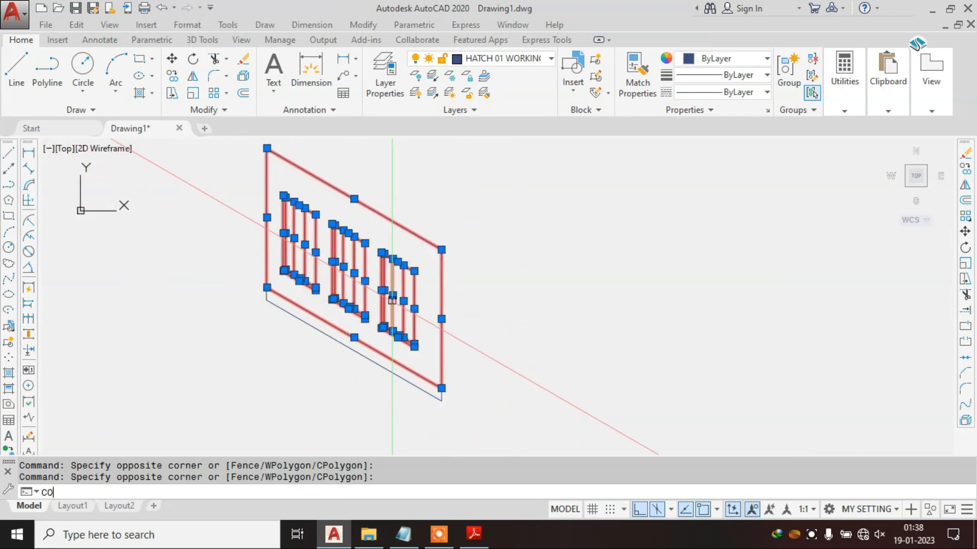
pyautogui.press('Return')
pyautogui.scroll(4, 252, 257)
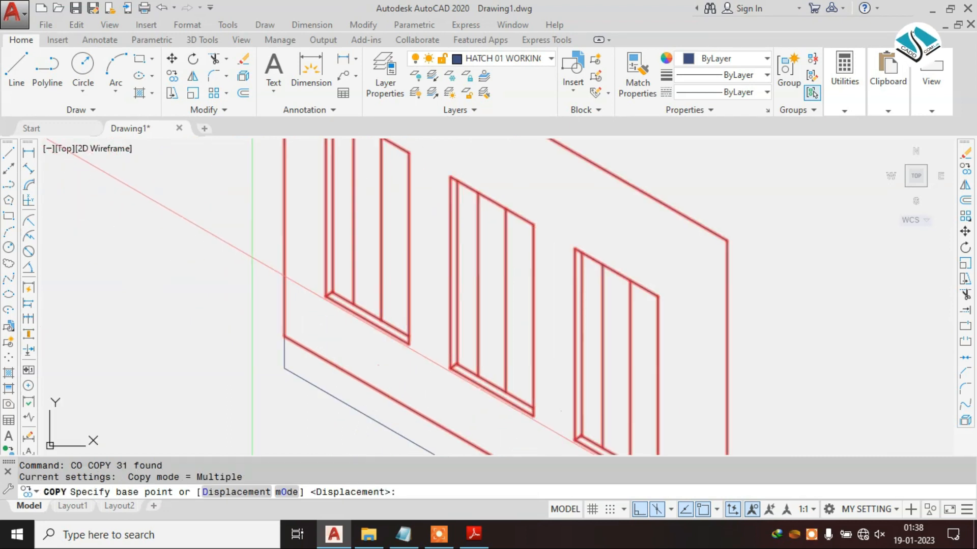
pyautogui.click(284, 339)
pyautogui.scroll(-4, 309, 374)
pyautogui.scroll(4, 309, 219)
pyautogui.click(283, 238)
pyautogui.scroll(-6, 309, 347)
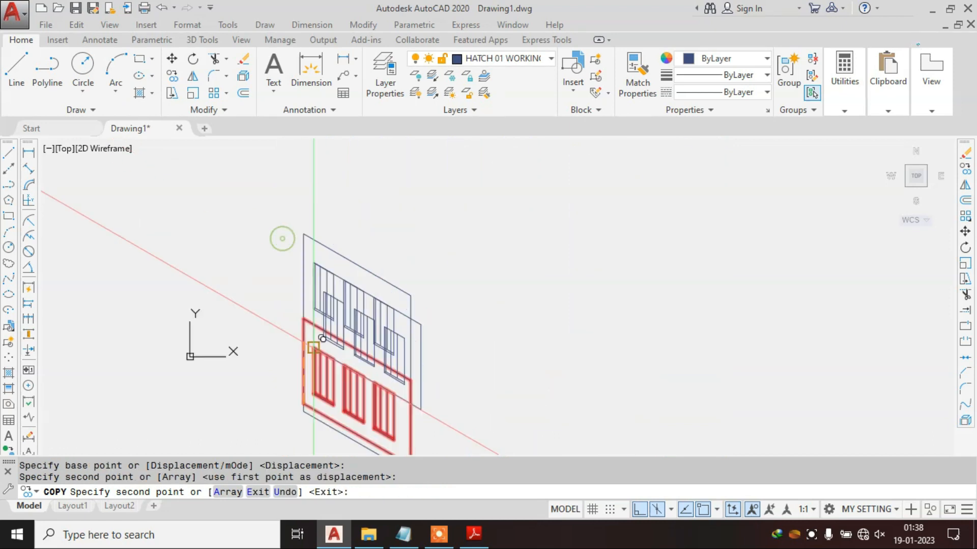
# Step: Place a second copy of the facade storey on top of the first copy to complete three storeys
pyautogui.scroll(4, 322, 338)
pyautogui.click(295, 218)
pyautogui.press('Escape')
pyautogui.scroll(-4, 325, 244)
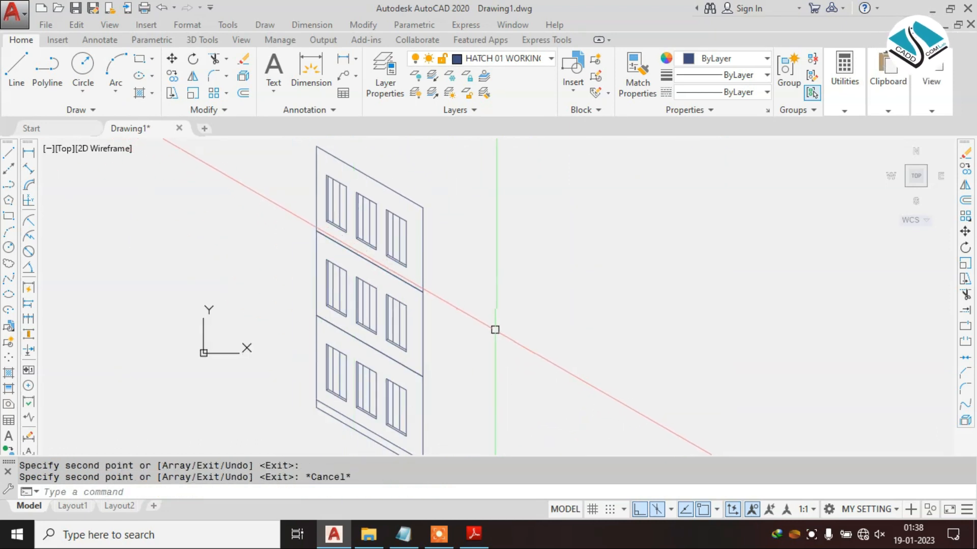
# Step: Move all lines of the top storey's first window to the LINE layer
pyautogui.scroll(5, 325, 168)
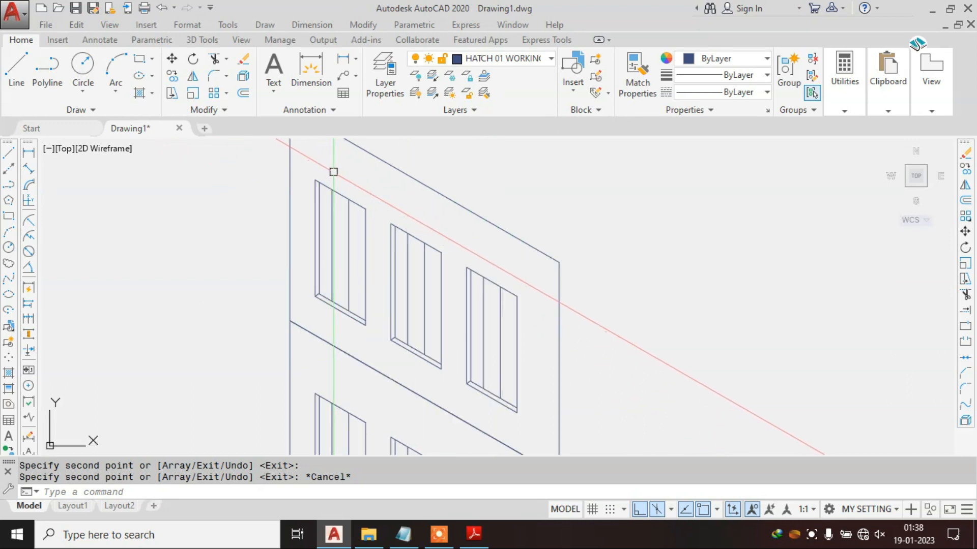
pyautogui.click(425, 178)
pyautogui.click(355, 238)
pyautogui.scroll(-4, 353, 224)
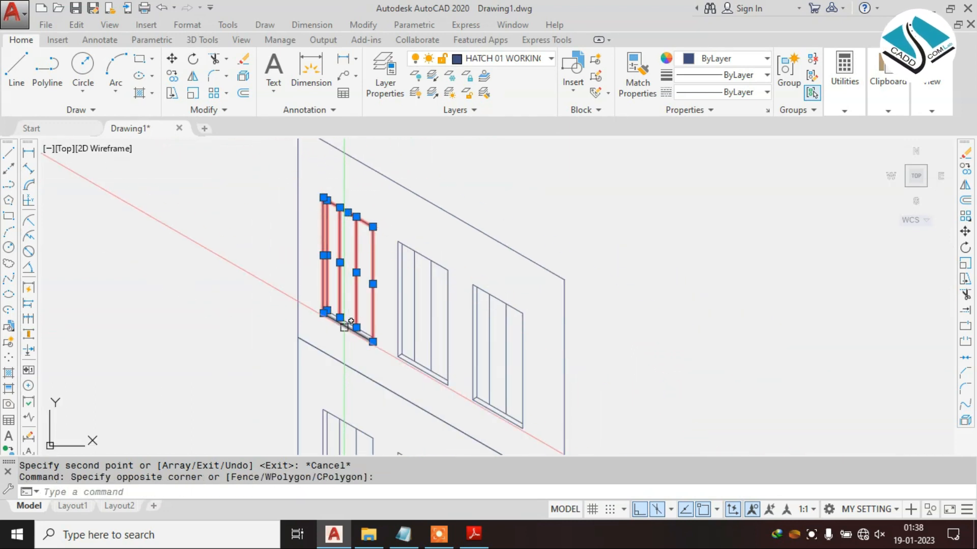
pyautogui.scroll(4, 356, 229)
pyautogui.click(439, 237)
pyautogui.click(264, 342)
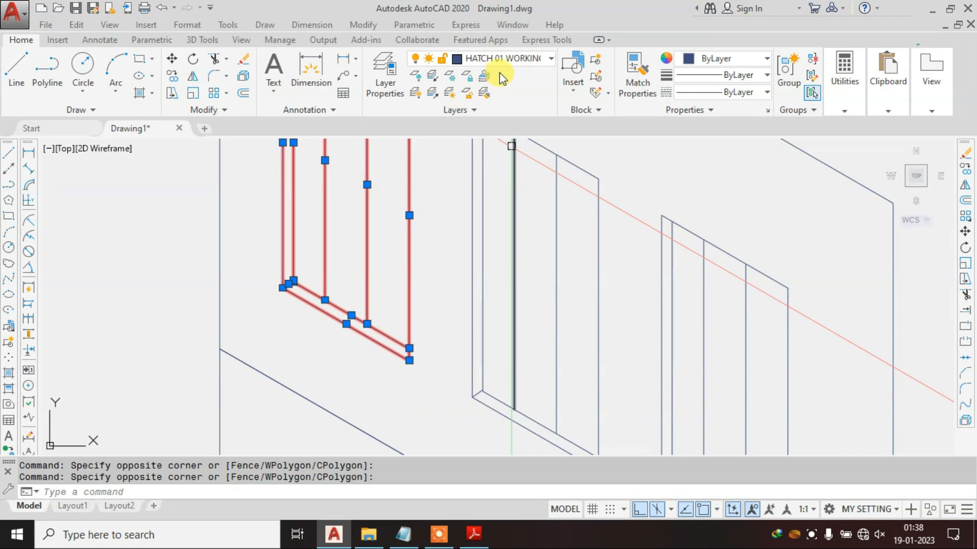
pyautogui.click(515, 66)
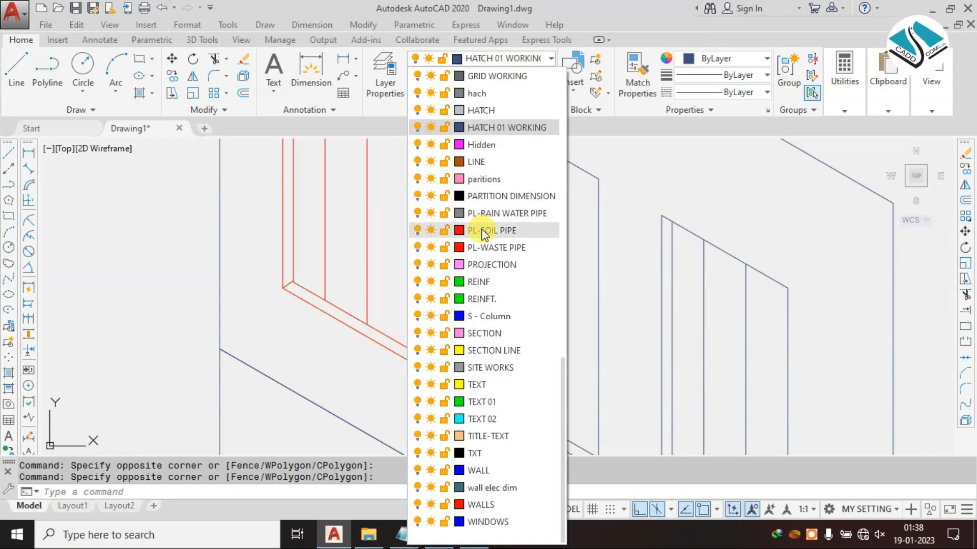
pyautogui.click(478, 161)
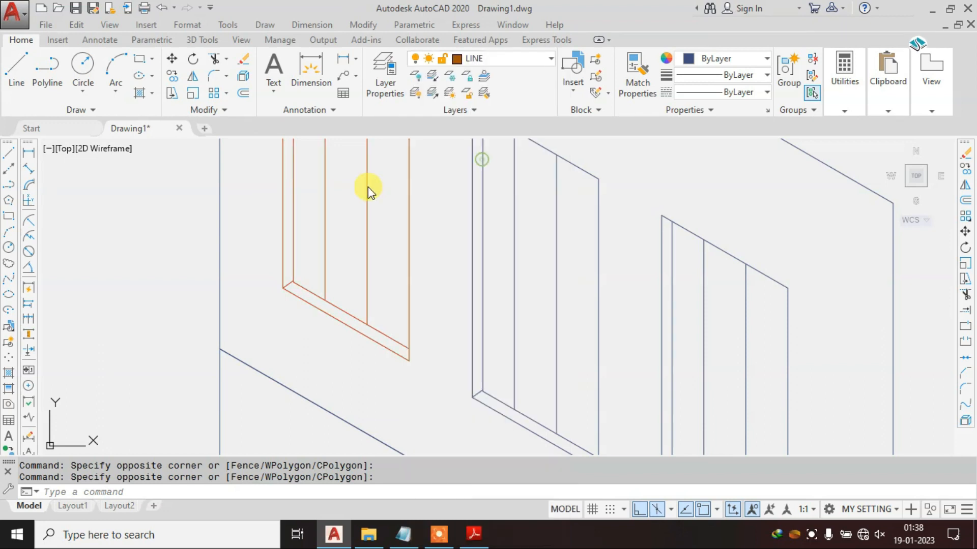
pyautogui.press('Escape')
pyautogui.press('Escape')
pyautogui.scroll(-5, 423, 219)
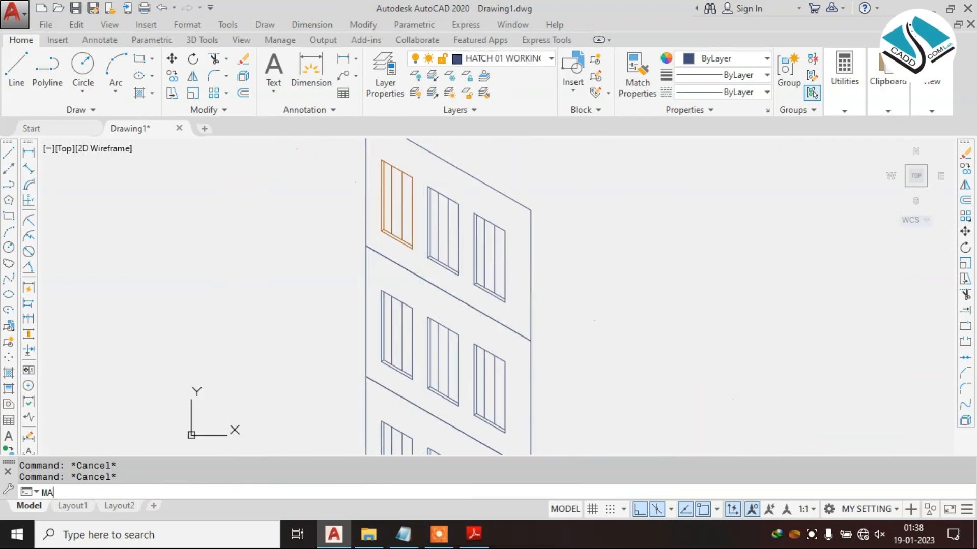
# Step: Match the properties of the top storey's first window to the second and third windows of that storey
pyautogui.write('MA')
pyautogui.press('Return')
pyautogui.scroll(4, 407, 170)
pyautogui.click(395, 169)
pyautogui.click(560, 213)
pyautogui.click(462, 272)
pyautogui.moveTo(610, 299); pyautogui.dragTo(518, 120, button='middle')
pyautogui.moveTo(625, 321); pyautogui.dragTo(692, 422, button='middle')
pyautogui.click(658, 187)
pyautogui.click(449, 322)
pyautogui.scroll(-3, 449, 322)
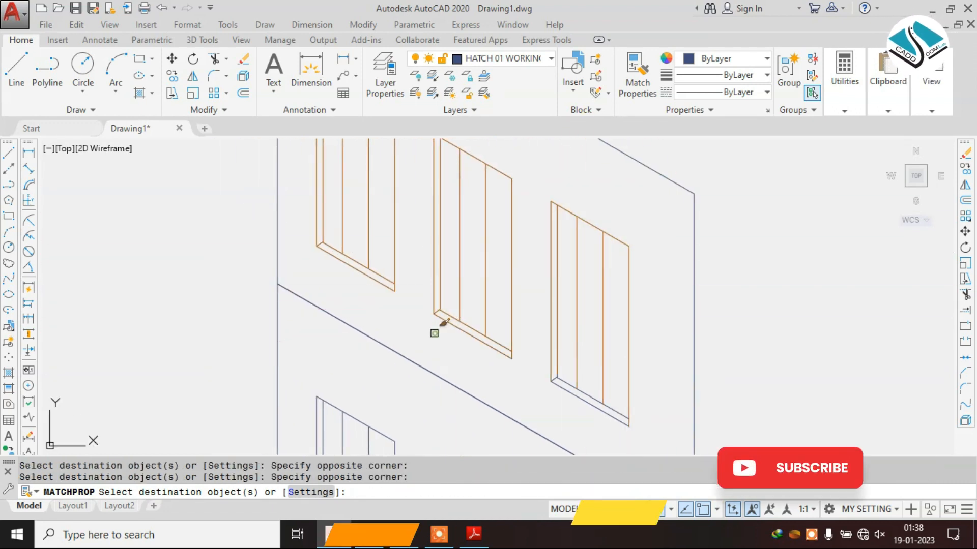
# Step: Apply the matched LINE-layer properties to all three windows of the middle storey
pyautogui.scroll(3, 475, 249)
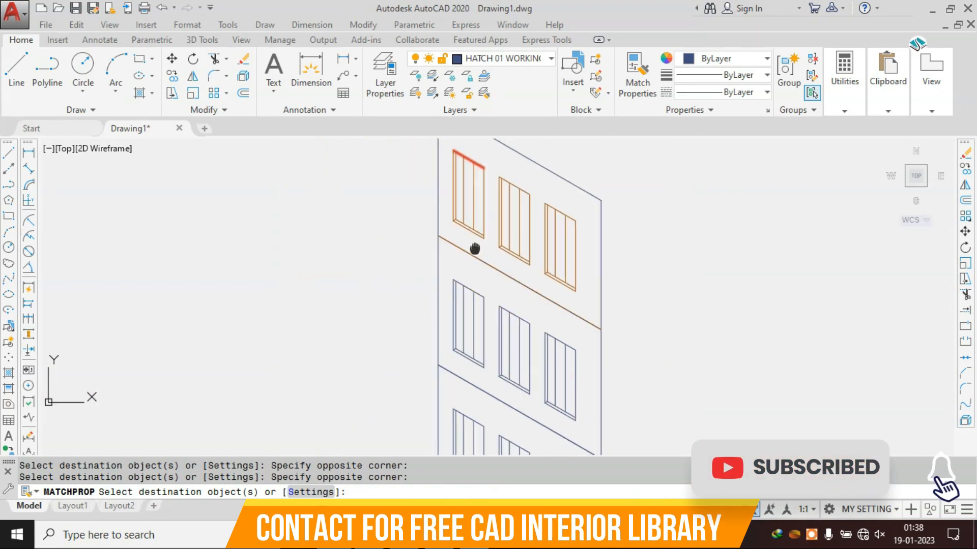
pyautogui.click(530, 203)
pyautogui.click(412, 301)
pyautogui.moveTo(485, 362); pyautogui.dragTo(445, 221, button='middle')
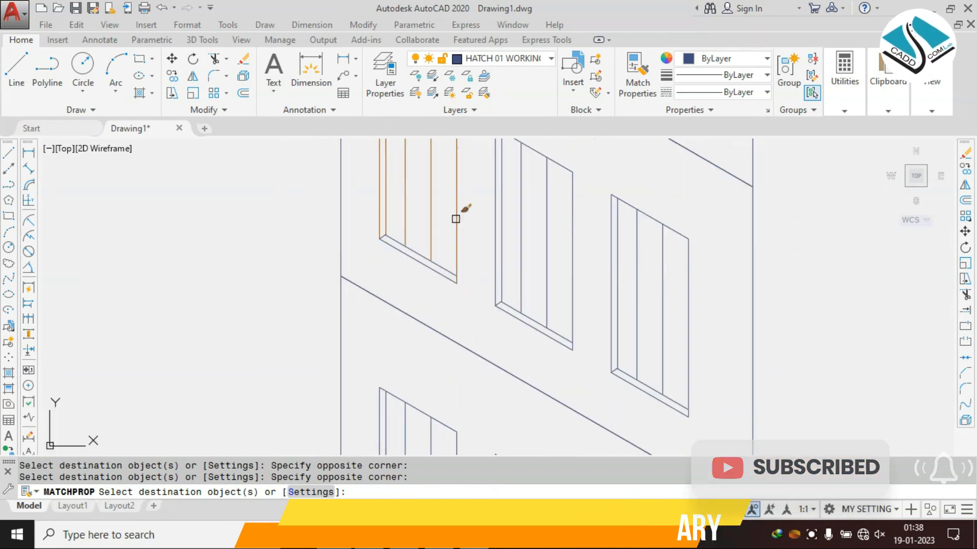
pyautogui.click(467, 212)
pyautogui.click(379, 269)
pyautogui.scroll(2, 522, 233)
pyautogui.moveTo(523, 233); pyautogui.dragTo(468, 298, button='middle')
pyautogui.scroll(-2, 468, 297)
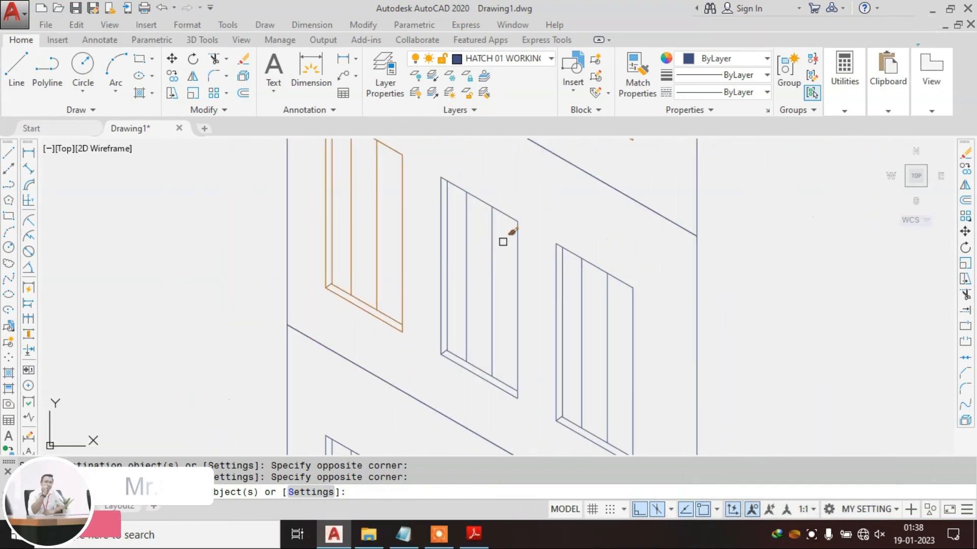
pyautogui.click(551, 168)
pyautogui.click(439, 382)
pyautogui.moveTo(557, 360); pyautogui.dragTo(495, 251, button='middle')
pyautogui.click(616, 210)
pyautogui.click(506, 412)
# Step: Apply the matched LINE-layer properties to the three ground-floor windows and end the property matching
pyautogui.scroll(-4, 537, 317)
pyautogui.scroll(4, 457, 254)
pyautogui.click(505, 237)
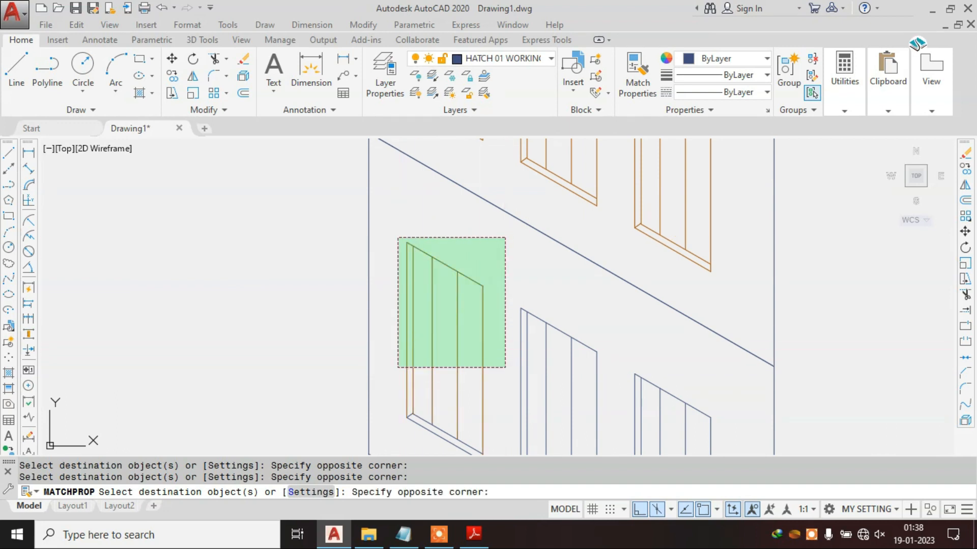
pyautogui.click(396, 372)
pyautogui.moveTo(407, 384); pyautogui.dragTo(377, 220, button='middle')
pyautogui.scroll(2, 377, 220)
pyautogui.click(509, 218)
pyautogui.click(386, 273)
pyautogui.scroll(-3, 432, 273)
pyautogui.scroll(3, 497, 211)
pyautogui.click(467, 198)
pyautogui.click(367, 388)
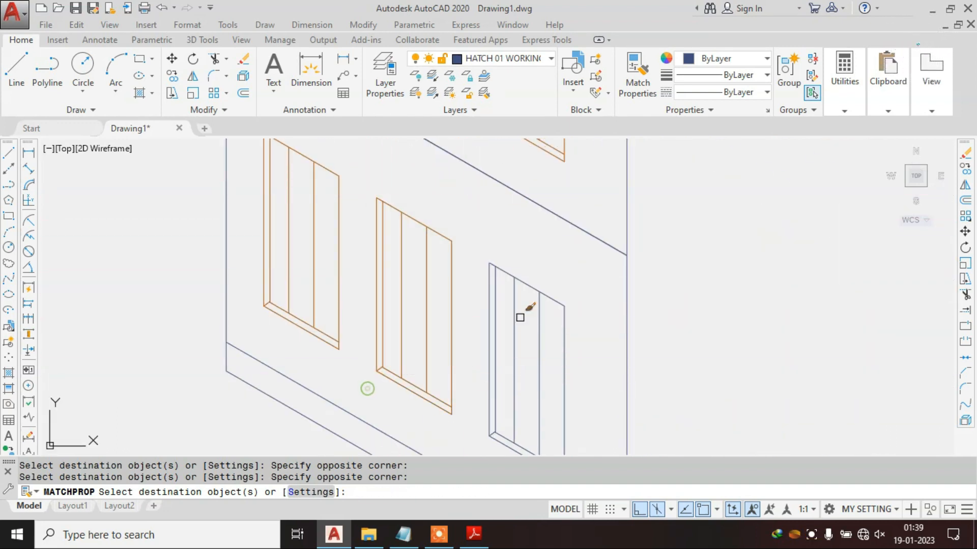
pyautogui.click(585, 259)
pyautogui.moveTo(499, 346); pyautogui.dragTo(469, 227, button='middle')
pyautogui.click(454, 331)
pyautogui.scroll(-3, 452, 333)
pyautogui.press('Escape')
pyautogui.scroll(-3, 448, 264)
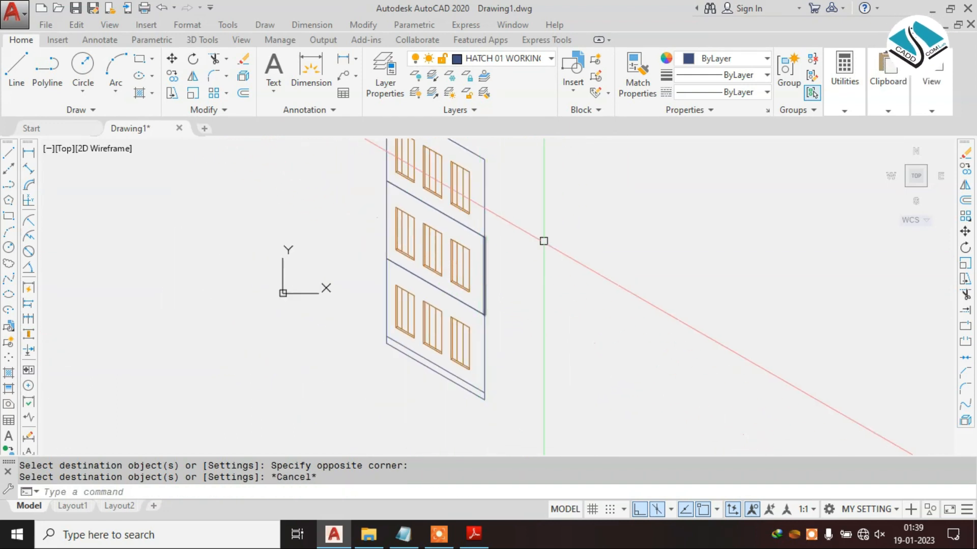
pyautogui.moveTo(541, 240); pyautogui.dragTo(506, 284, button='middle')
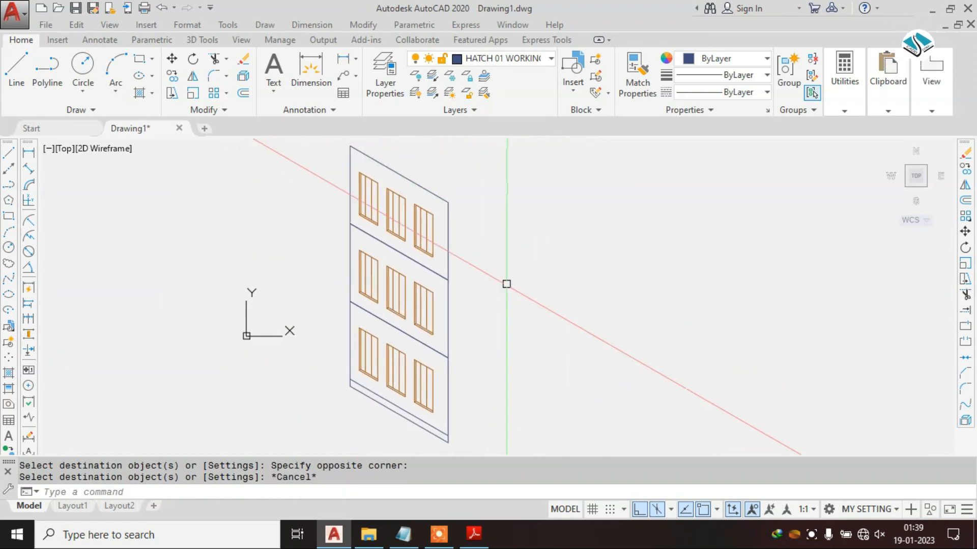
# Step: Switch to the Civil Work Book PDF in Adobe Reader, examine the building's entrance side, and return to the AutoCAD drawing
pyautogui.click(475, 534)
pyautogui.scroll(3, 379, 267)
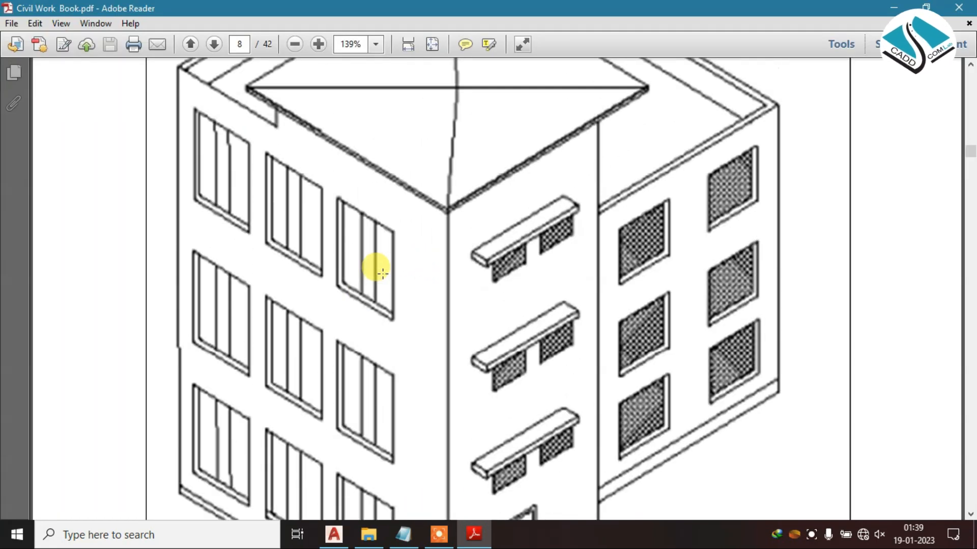
pyautogui.scroll(-5, 377, 268)
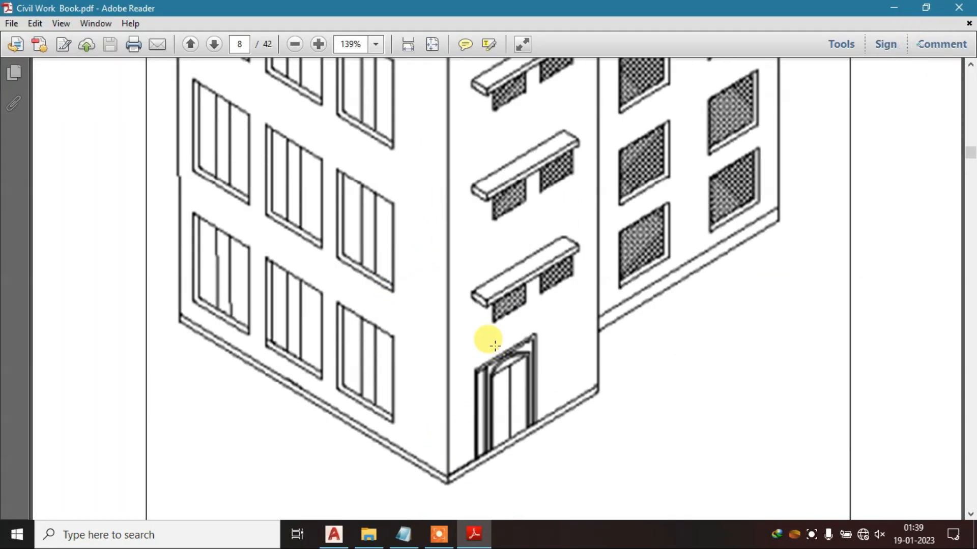
pyautogui.click(441, 534)
pyautogui.click(762, 469)
pyautogui.moveTo(446, 355); pyautogui.dragTo(508, 328)
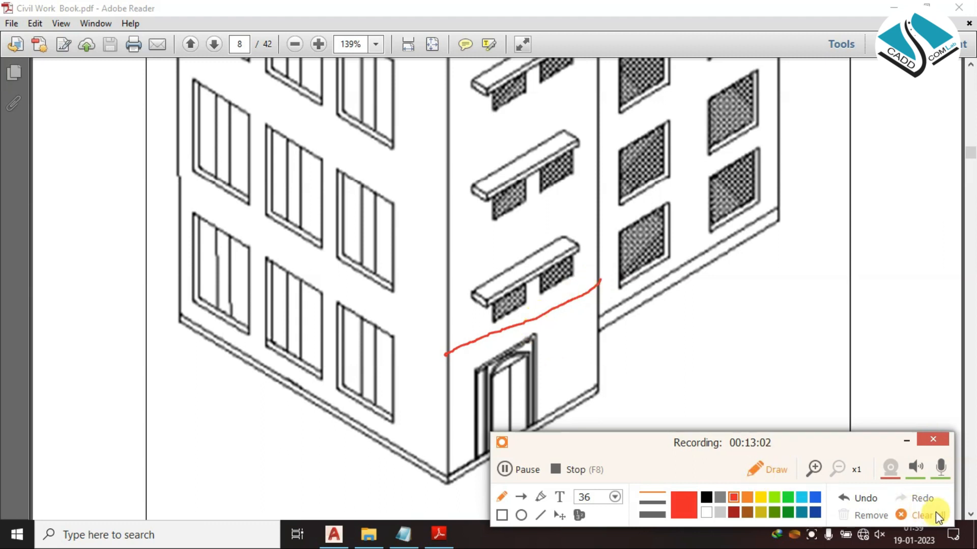
pyautogui.click(904, 441)
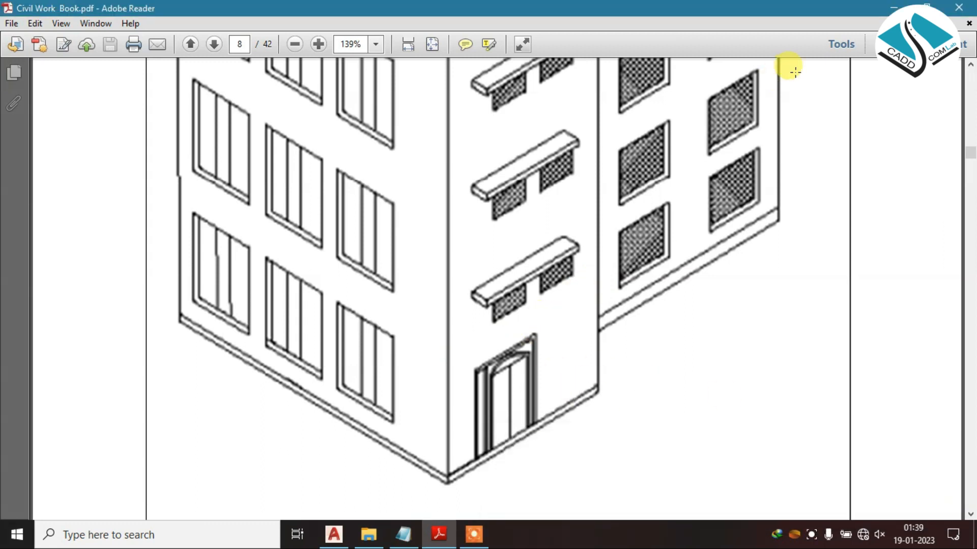
pyautogui.click(889, 8)
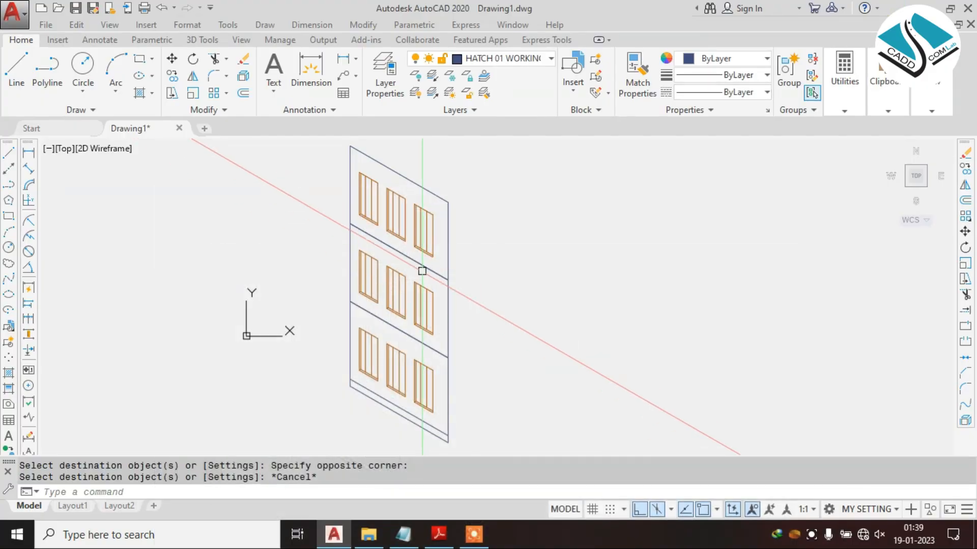
# Step: Draw a 10' line along the receding isometric axis from the facade's lower right plinth corner, using the top isoplane
pyautogui.write('l')
pyautogui.press('Return')
pyautogui.scroll(-5, 422, 271)
pyautogui.scroll(5, 396, 316)
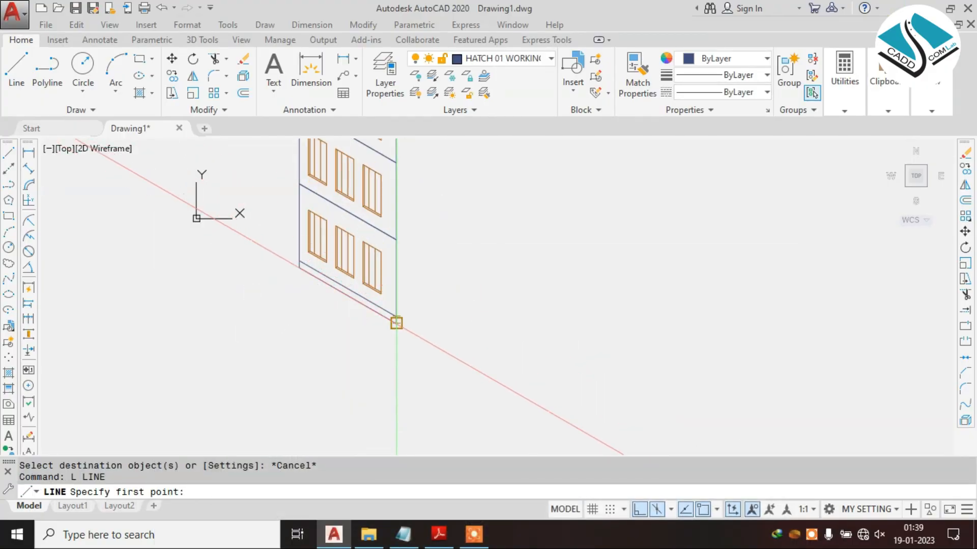
pyautogui.click(397, 322)
pyautogui.scroll(5, 396, 326)
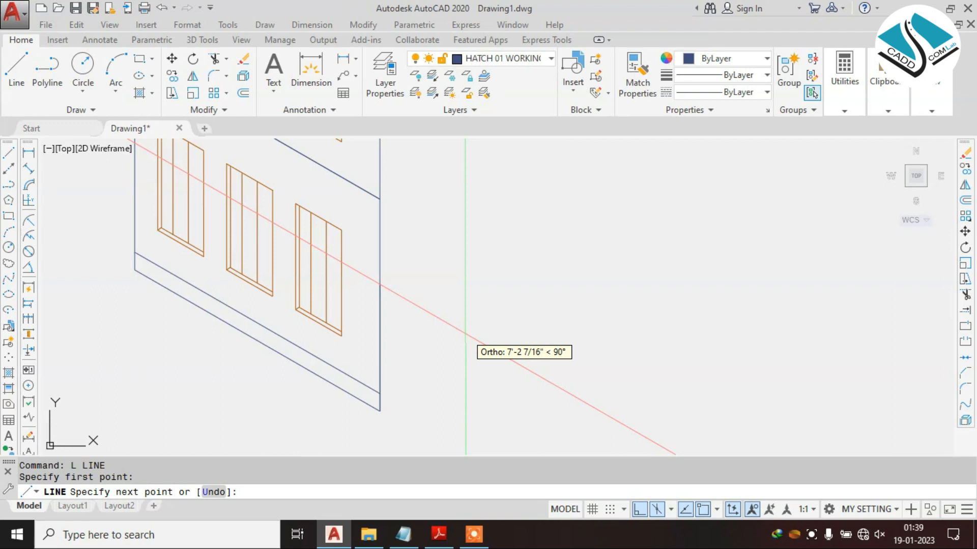
pyautogui.press('F5')
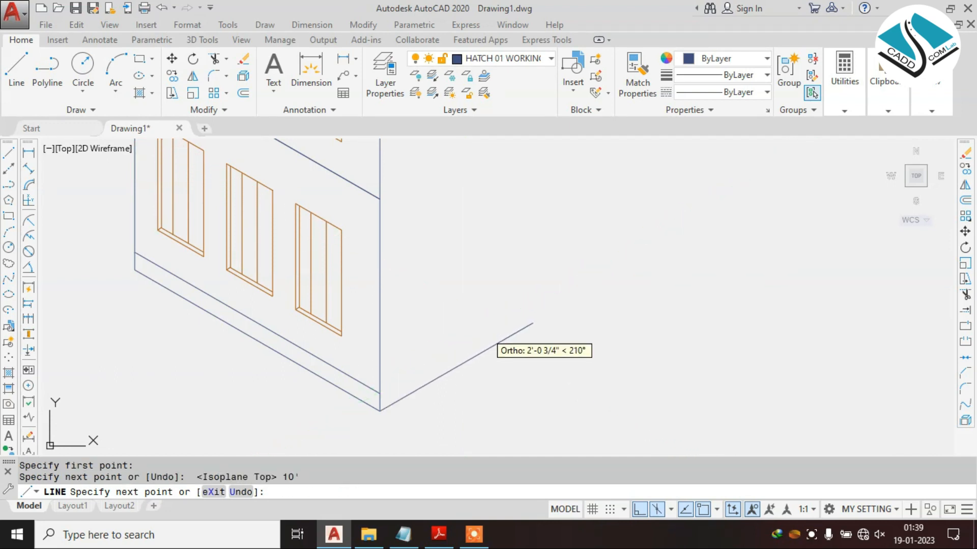
pyautogui.press('Escape')
pyautogui.press('Return')
pyautogui.click(532, 323)
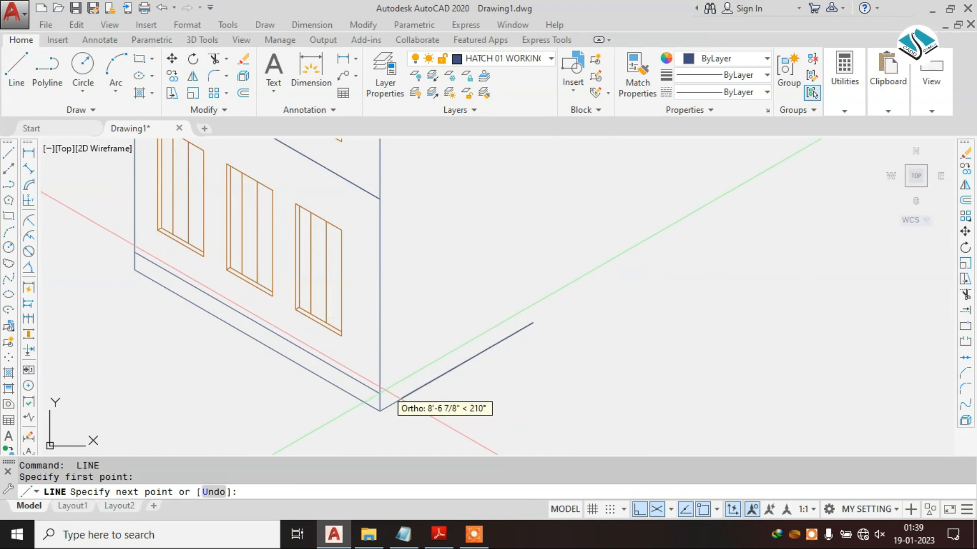
pyautogui.press('Escape')
pyautogui.click(438, 367)
pyautogui.write('e')
pyautogui.press('Return')
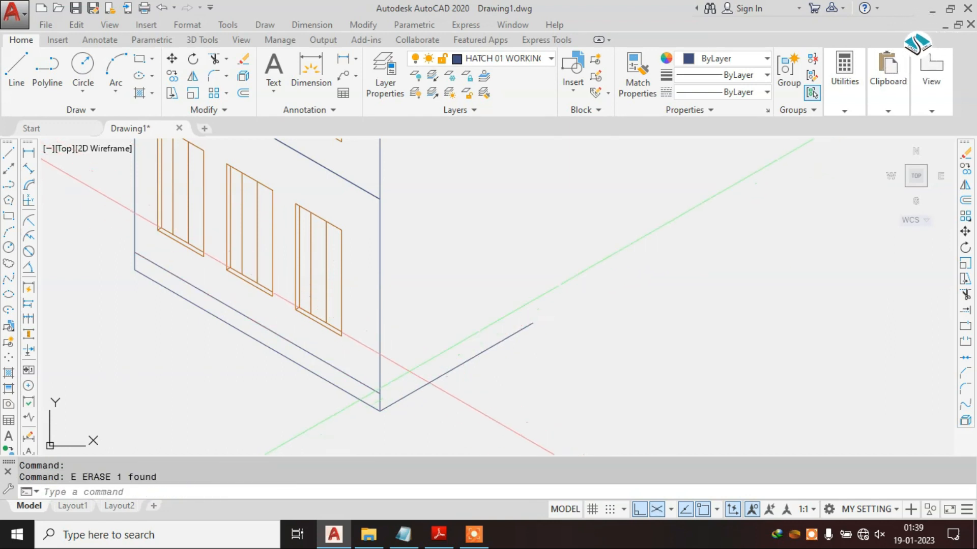
# Step: Draw a parallel 10' line from the upper plinth corner and close its far end down to the base line
pyautogui.write('l')
pyautogui.press('Return')
pyautogui.click(380, 393)
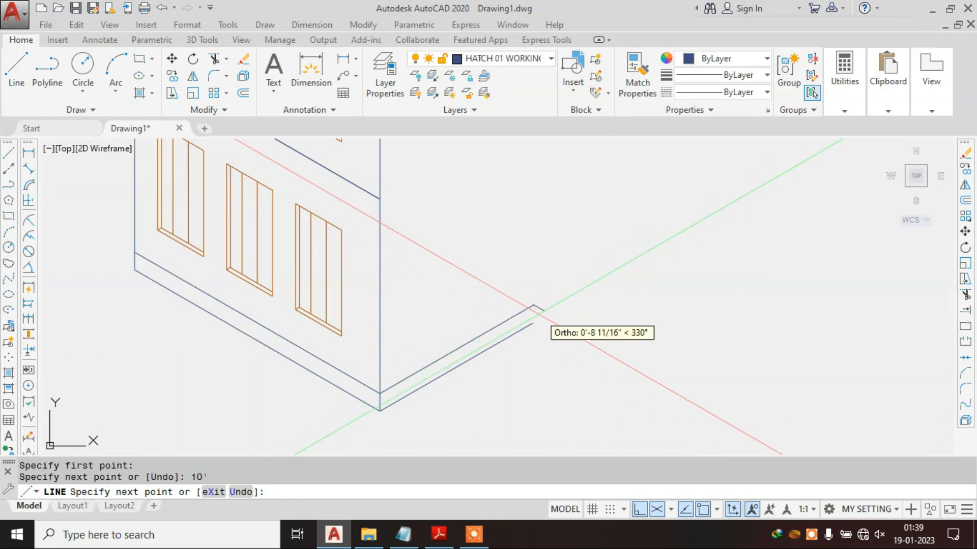
pyautogui.click(532, 320)
pyautogui.press('Escape')
# Step: Draw the side wall's far vertical edge from the upper plinth line's end to above roof level, using the right isoplane
pyautogui.press('Return')
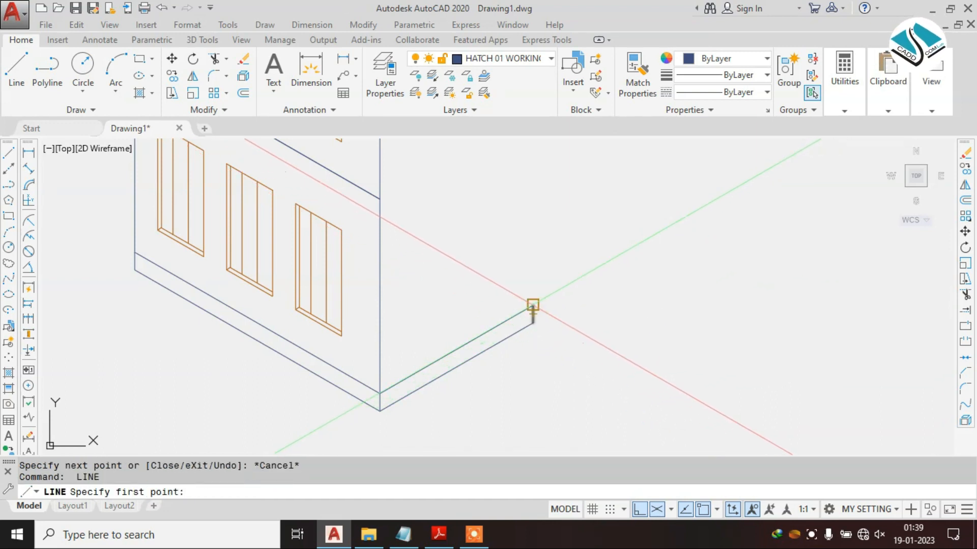
pyautogui.click(532, 306)
pyautogui.scroll(-2, 532, 306)
pyautogui.moveTo(532, 306); pyautogui.dragTo(514, 449, button='middle')
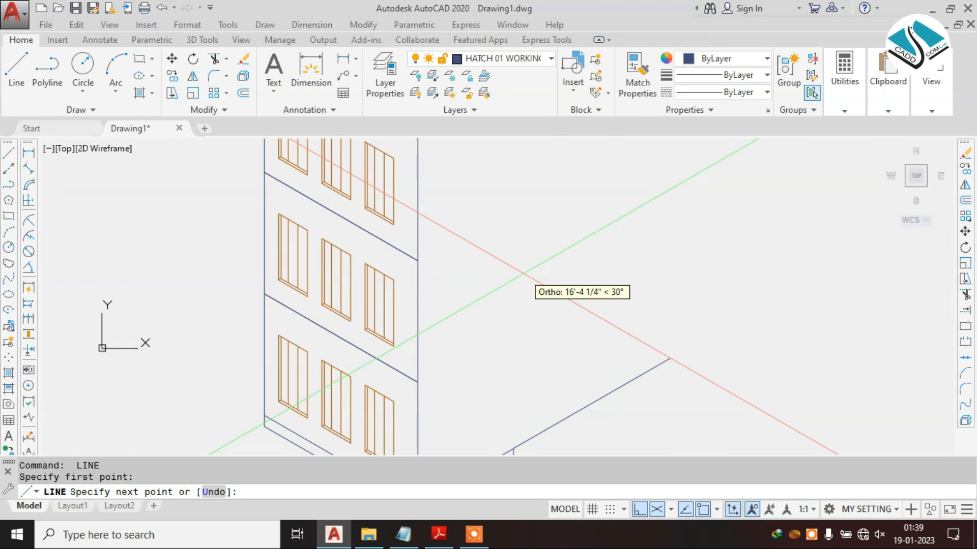
pyautogui.press('F5')
pyautogui.scroll(-2, 495, 216)
pyautogui.moveTo(491, 220); pyautogui.dragTo(469, 325, button='middle')
pyautogui.click(487, 212)
pyautogui.press('Escape')
# Step: Draw the side wall's top edge from the facade's upper right corner along the receding axis past the far vertical edge
pyautogui.press('Return')
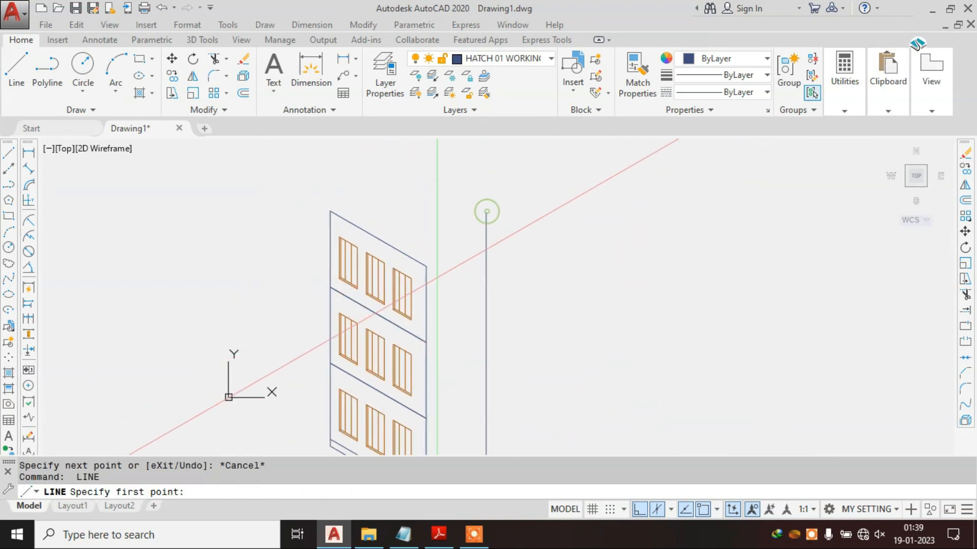
pyautogui.click(426, 266)
pyautogui.click(514, 215)
pyautogui.press('Escape')
# Step: Trim the overhanging ends where the side wall's top edge crosses the far vertical edge
pyautogui.write('tr')
pyautogui.press('Return')
pyautogui.press('Return')
pyautogui.scroll(-4, 489, 209)
pyautogui.click(483, 249)
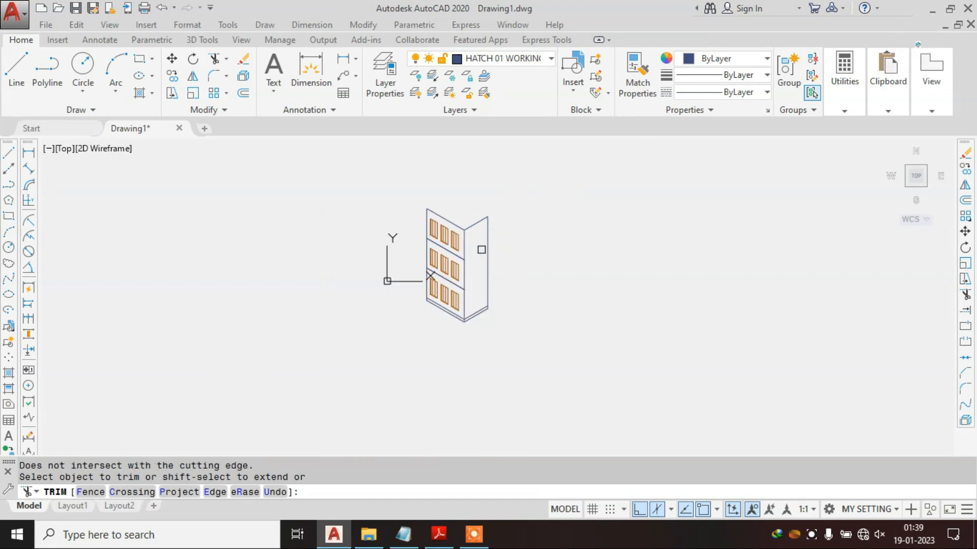
# Step: Move the UCS origin down and away from the building so that its icon clears the drawing
pyautogui.scroll(4, 482, 251)
pyautogui.press('Escape')
pyautogui.click(235, 304)
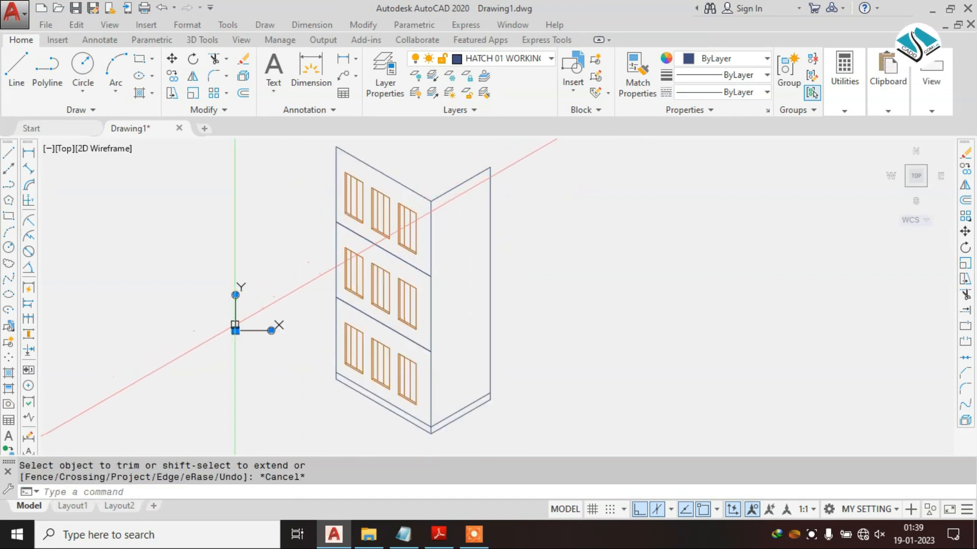
pyautogui.click(235, 330)
pyautogui.click(66, 437)
pyautogui.press('Escape')
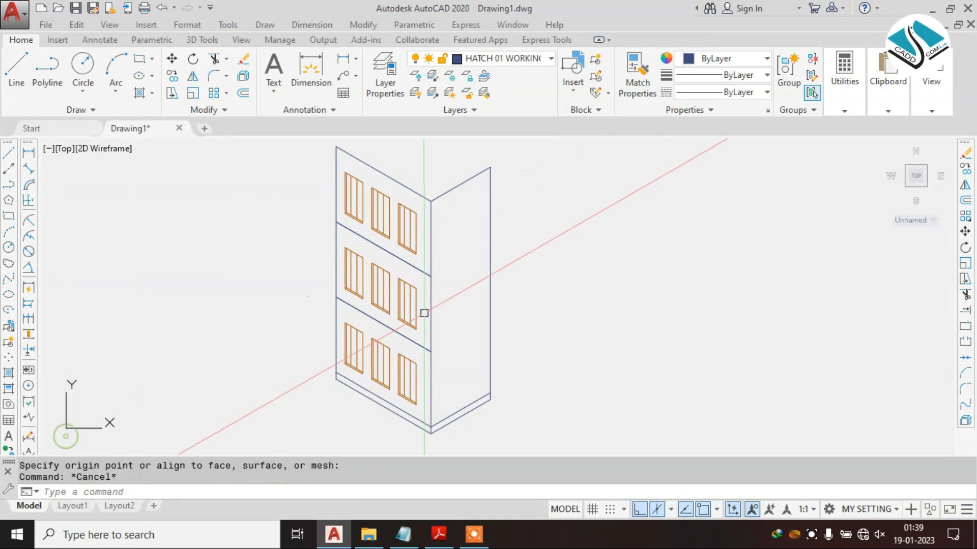
# Step: Draw two floor-level lines across the side wall, from the facade's floor line ends along the receding axis past the far vertical edge
pyautogui.write('l')
pyautogui.press('Return')
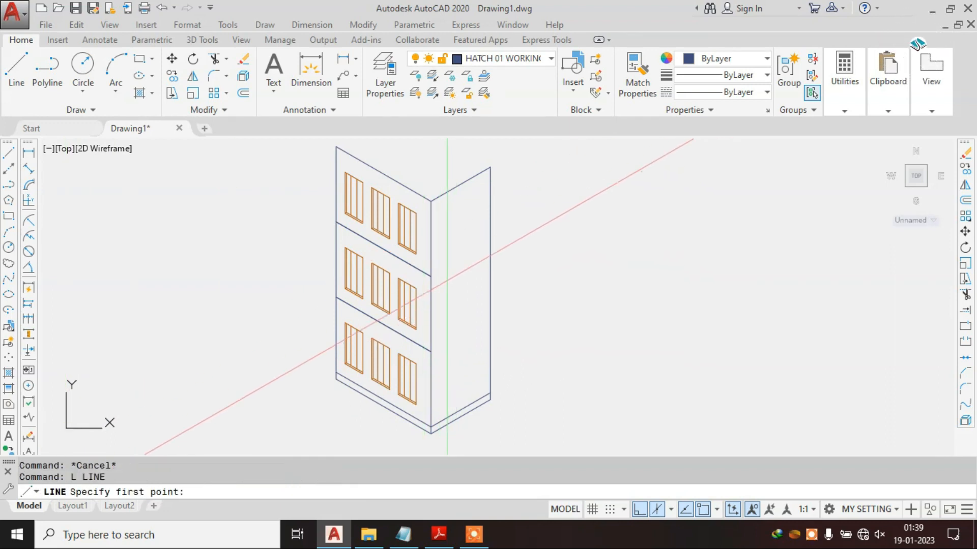
pyautogui.scroll(2, 450, 287)
pyautogui.click(418, 273)
pyautogui.click(544, 200)
pyautogui.press('Escape')
pyautogui.scroll(-2, 517, 203)
pyautogui.scroll(2, 453, 294)
pyautogui.press('Return')
pyautogui.click(423, 342)
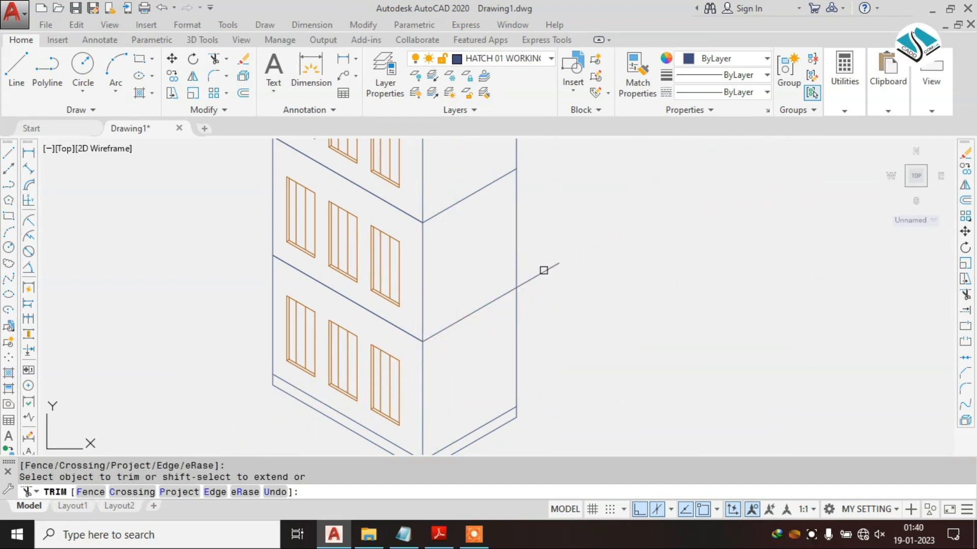
# Step: Trim the ends of the side wall's floor lines that overhang the far vertical edge
pyautogui.click(543, 270)
pyautogui.press('Escape')
pyautogui.scroll(-2, 524, 295)
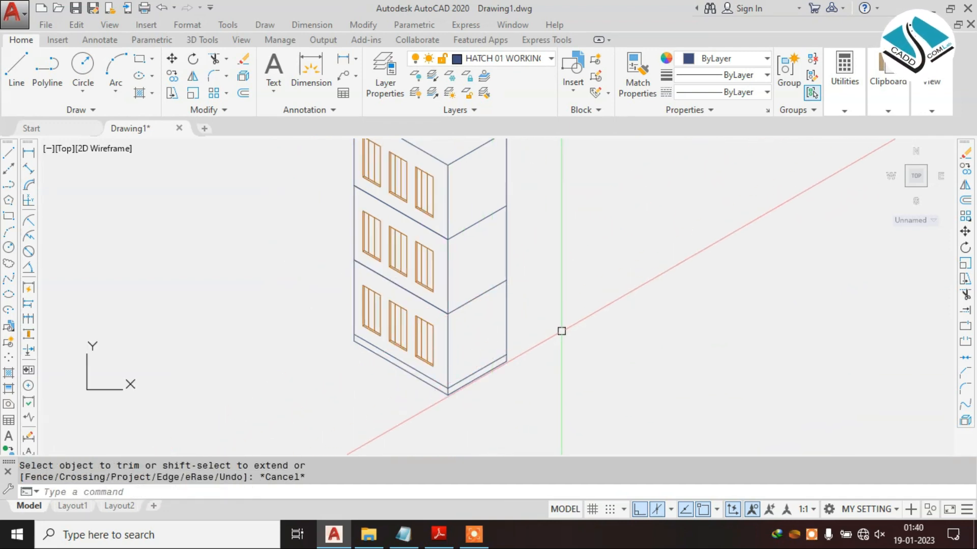
# Step: Check the entrance door in the Civil Work Book PDF and draw a vertical line up from the midpoint of the side wall's upper plinth line
pyautogui.click(439, 534)
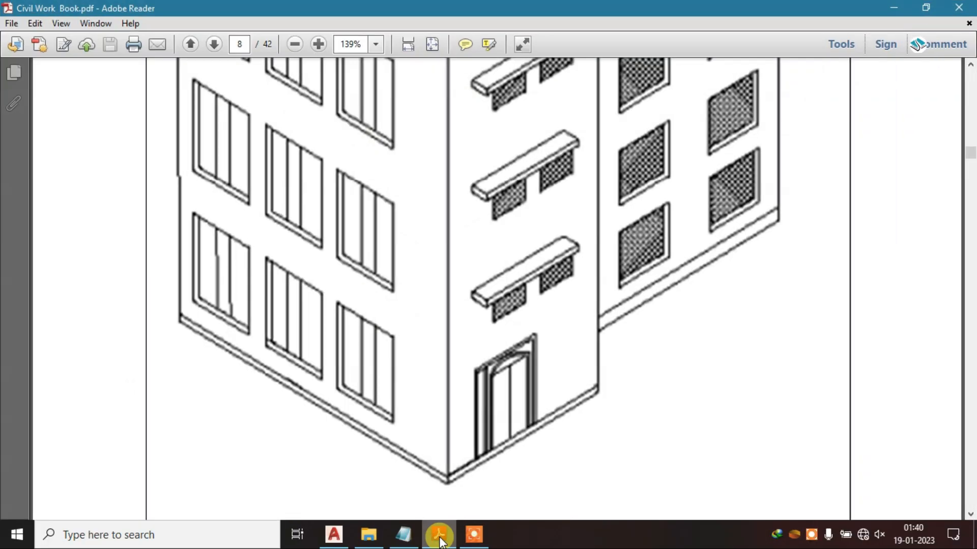
pyautogui.click(439, 535)
pyautogui.scroll(2, 468, 353)
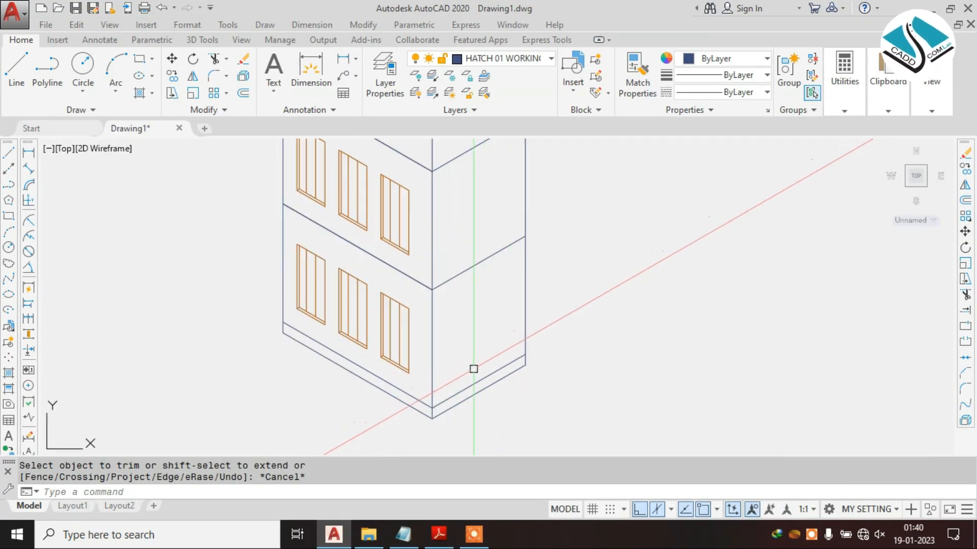
pyautogui.scroll(2, 479, 376)
pyautogui.write('l')
pyautogui.press('Return')
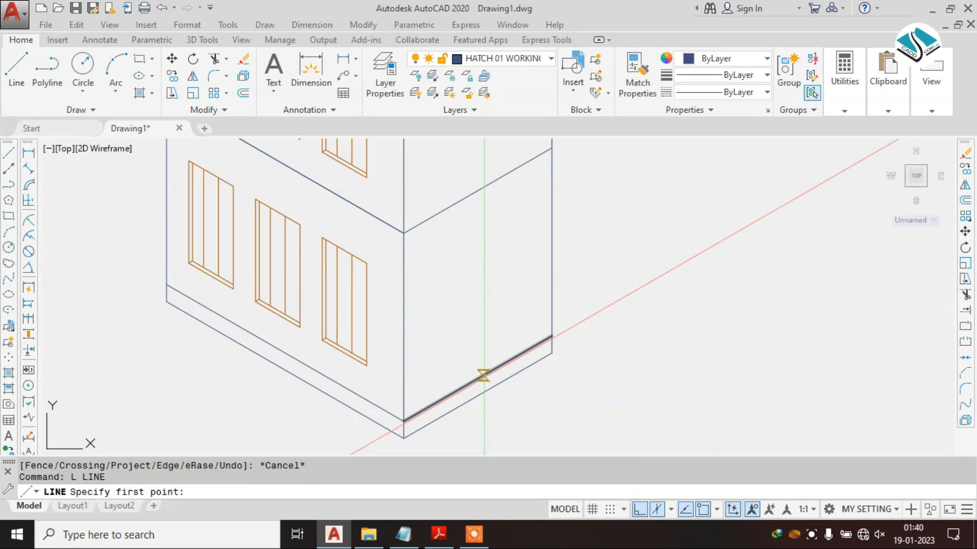
pyautogui.click(478, 378)
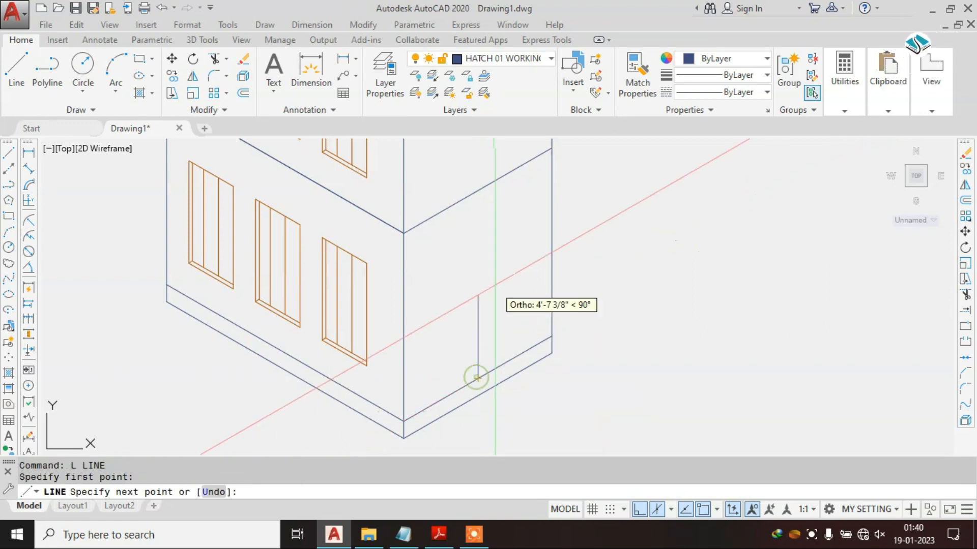
pyautogui.press('Return')
pyautogui.press('Return')
# Step: Copy the vertical centre line 1.5' to each side along the side wall's receding axis to form the door jambs
pyautogui.click(495, 283)
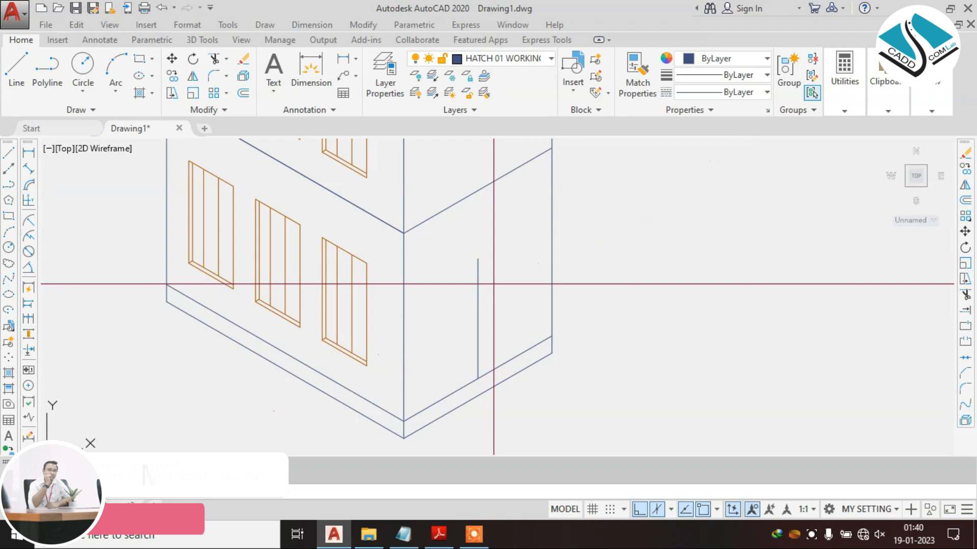
pyautogui.click(447, 312)
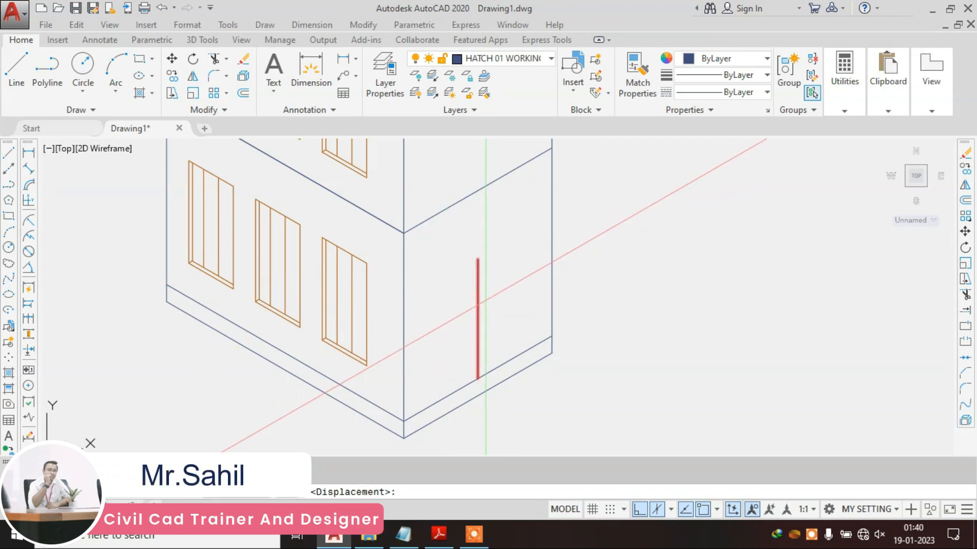
pyautogui.click(477, 309)
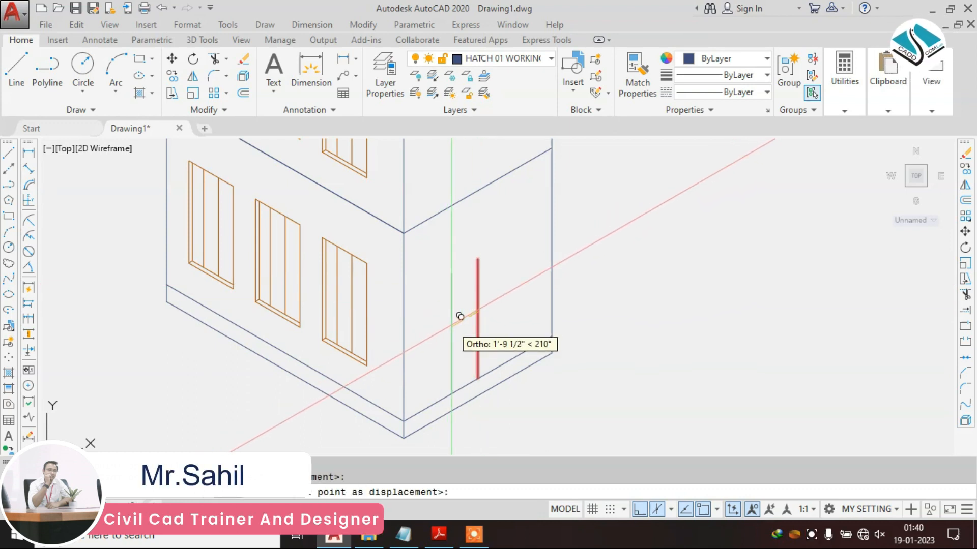
pyautogui.write("1.5'")
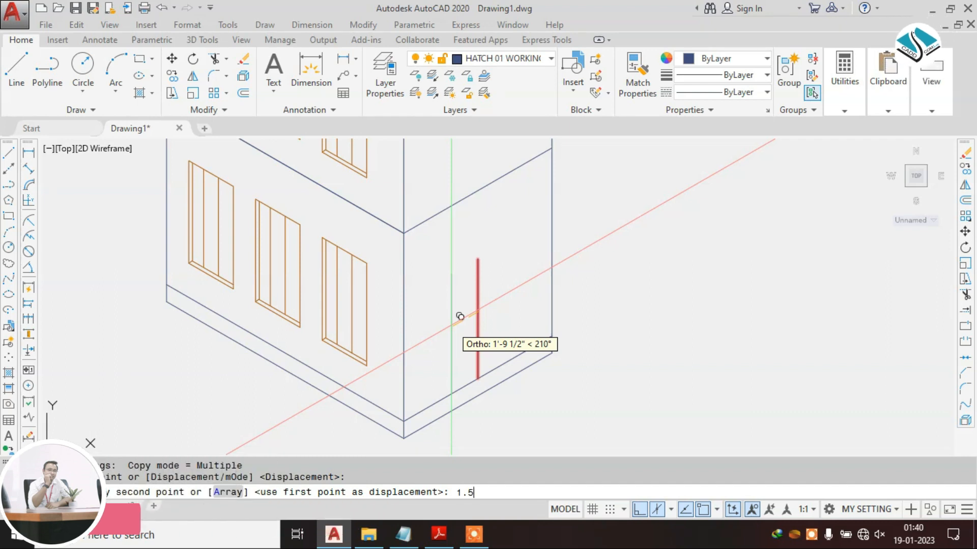
pyautogui.press('Return')
pyautogui.write("1.5'")
pyautogui.press('Return')
pyautogui.press('Escape')
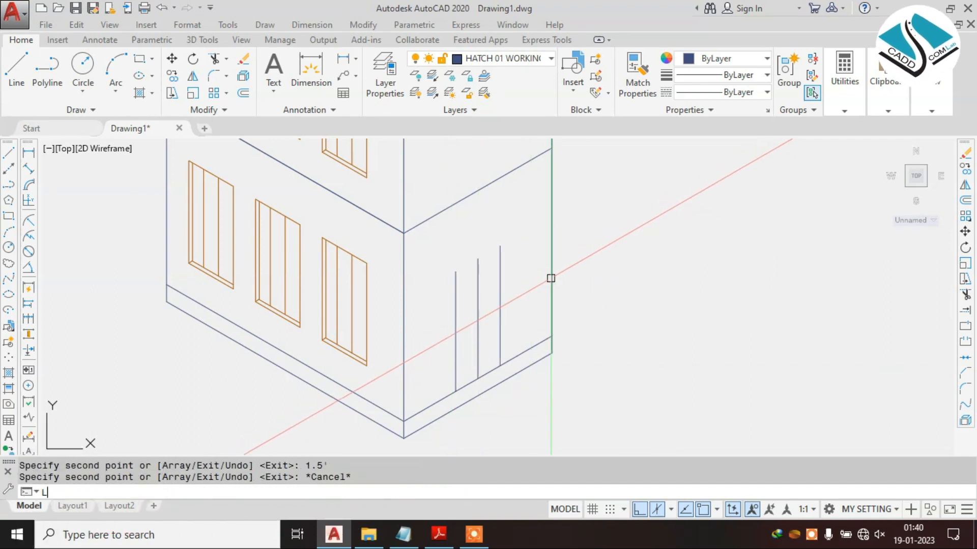
# Step: Draw the door's top edge between the upper ends of the two jamb lines
pyautogui.write('L')
pyautogui.press('Return')
pyautogui.click(456, 272)
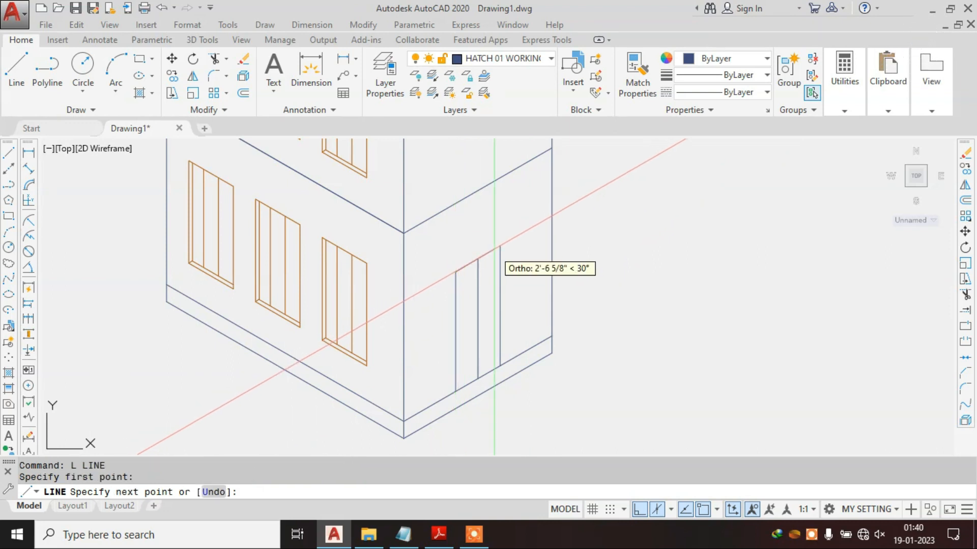
pyautogui.click(500, 246)
pyautogui.press('Escape')
# Step: Compare the door with the reference PDF and erase the vertical centre line between the jambs
pyautogui.click(448, 533)
pyautogui.click(449, 533)
pyautogui.click(475, 312)
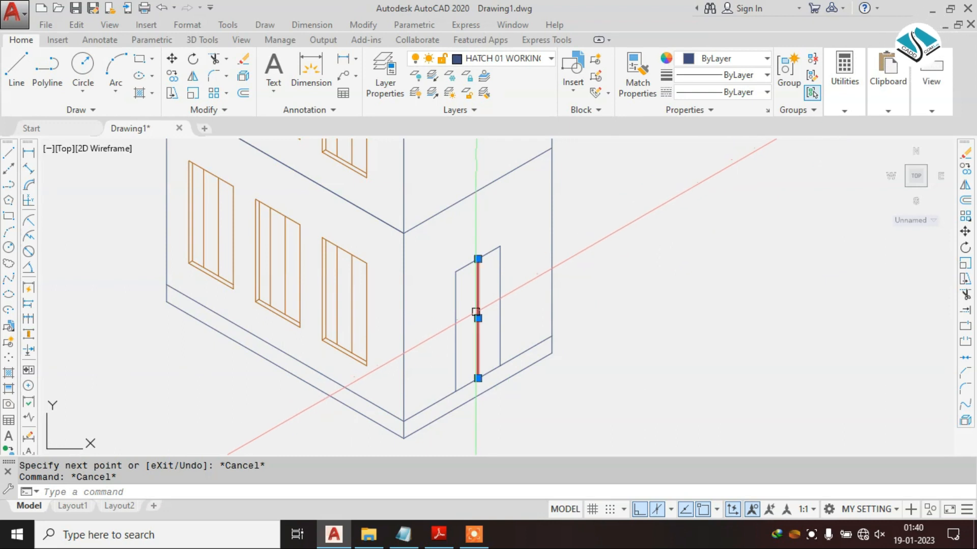
pyautogui.write('E')
pyautogui.press('Return')
pyautogui.scroll(-2, 524, 358)
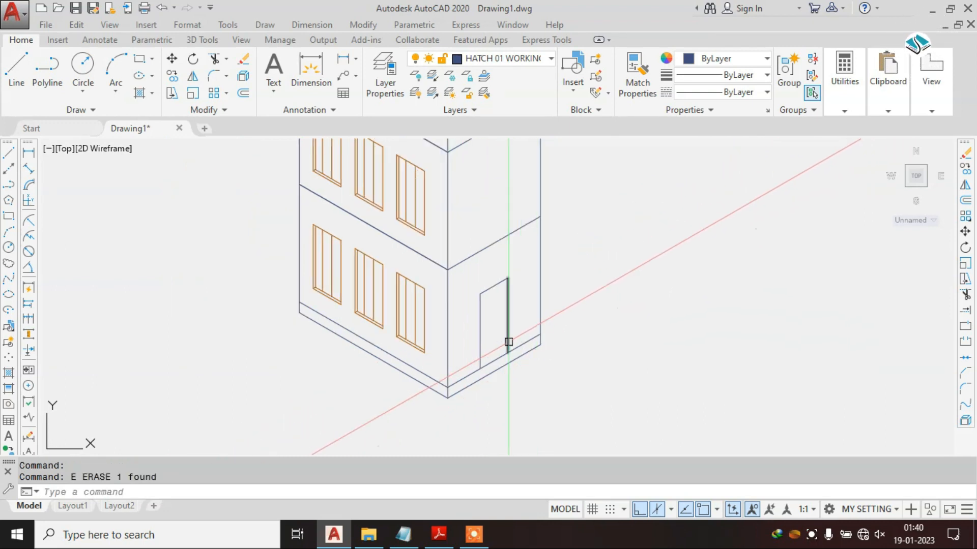
# Step: Copy the door's far jamb line 3 inches inward along the left isoplane's receding axis to show the opening's depth
pyautogui.scroll(2, 496, 331)
pyautogui.scroll(2, 492, 326)
pyautogui.click(522, 316)
pyautogui.write('CO')
pyautogui.press('Return')
pyautogui.click(522, 317)
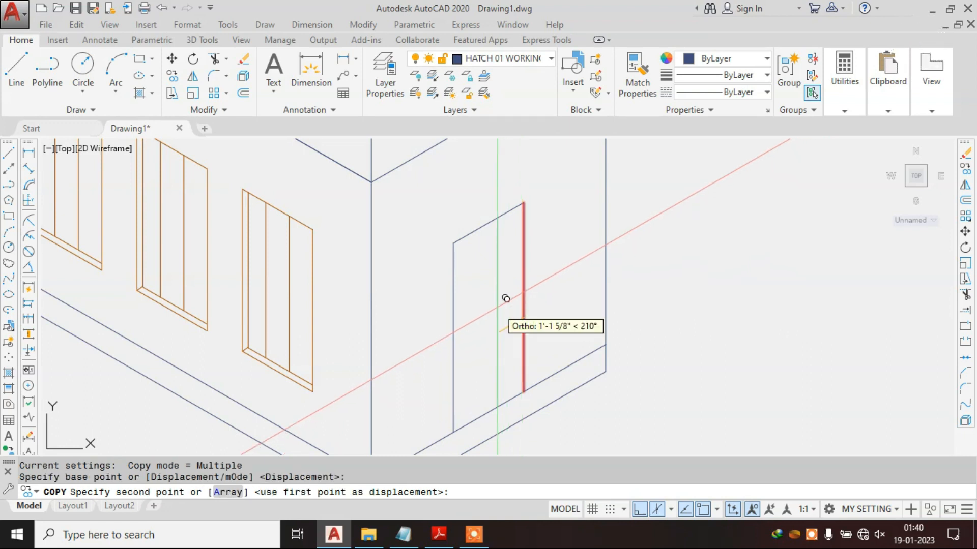
pyautogui.press('Return')
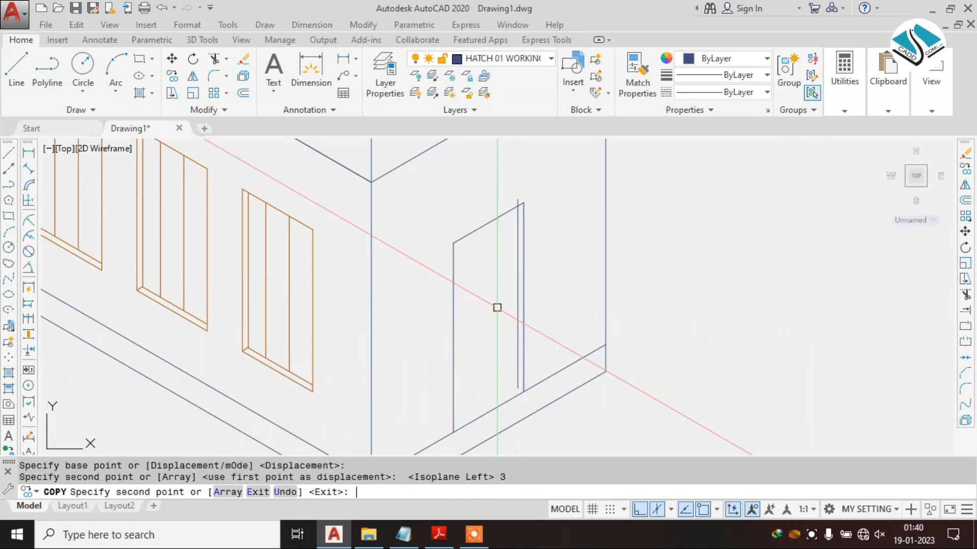
pyautogui.press('Escape')
# Step: Copy the door's top edge to form an inner line just below it
pyautogui.click(477, 233)
pyautogui.write('CO')
pyautogui.press('Return')
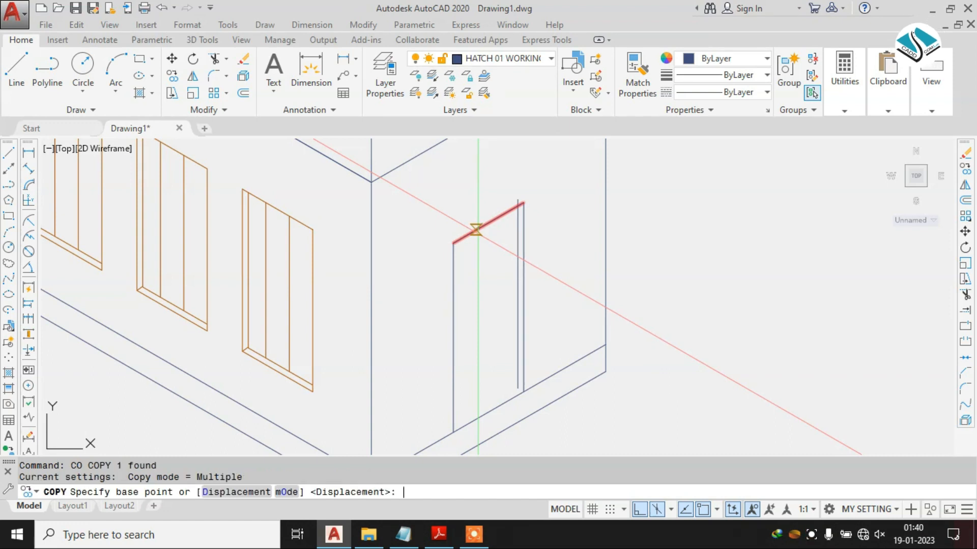
pyautogui.click(478, 233)
pyautogui.press('Return')
pyautogui.press('Escape')
pyautogui.press('Escape')
pyautogui.press('Escape')
# Step: Trim the overlapping ends of the inner jamb and inner top lines at the door's upper far corner
pyautogui.scroll(4, 520, 206)
pyautogui.write('TR')
pyautogui.press('Return')
pyautogui.press('Return')
pyautogui.scroll(2, 518, 205)
pyautogui.click(512, 196)
pyautogui.click(523, 226)
pyautogui.click(509, 223)
pyautogui.scroll(-4, 507, 186)
pyautogui.click(508, 187)
pyautogui.scroll(-2, 514, 393)
pyautogui.scroll(5, 503, 392)
pyautogui.press('Escape')
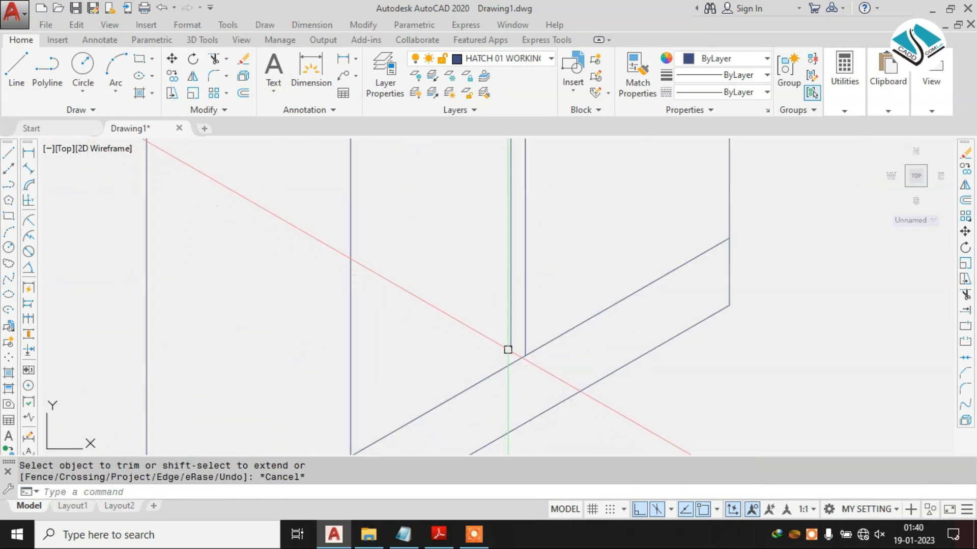
# Step: Draw a short line joining the bottom of the inner jamb line to the bottom of the door's far jamb
pyautogui.write('L')
pyautogui.press('Return')
pyautogui.click(510, 347)
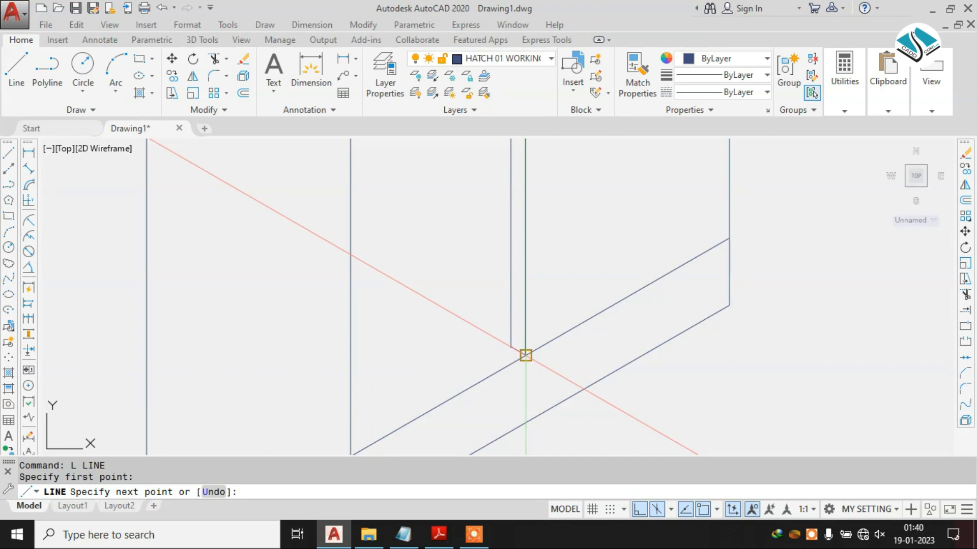
pyautogui.press('Escape')
# Step: Draw the inner threshold line from the inner jamb's bottom end, parallel to the side wall's plinth, past the door's near jamb
pyautogui.press('Return')
pyautogui.click(511, 347)
pyautogui.moveTo(310, 384); pyautogui.dragTo(354, 320, button='middle')
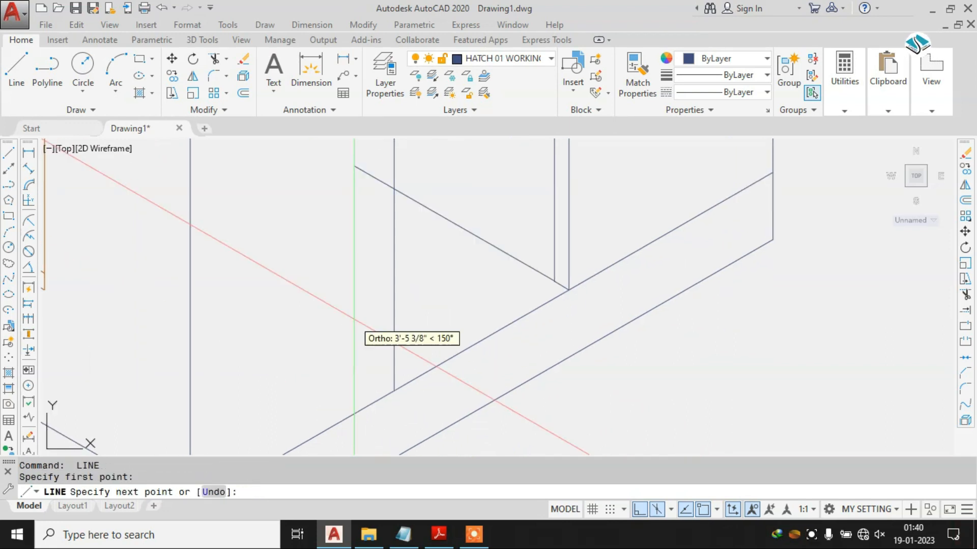
pyautogui.press('F5')
pyautogui.click(294, 372)
pyautogui.press('Escape')
# Step: Trim the part of the inner threshold line that overhangs the door's near jamb
pyautogui.write('tr')
pyautogui.press('Return')
pyautogui.scroll(-6, 424, 390)
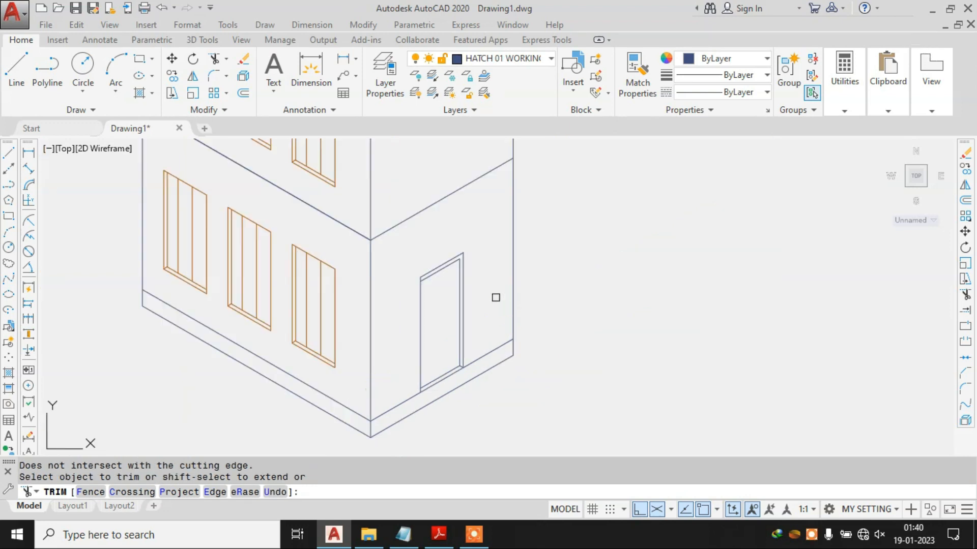
pyautogui.scroll(4, 451, 268)
pyautogui.press('Escape')
# Step: Erase the inner line below the door's top edge
pyautogui.click(451, 254)
pyautogui.write('e')
pyautogui.press('Return')
# Step: Extend the inner jamb line up to the door's top edge
pyautogui.write('ex')
pyautogui.press('Return')
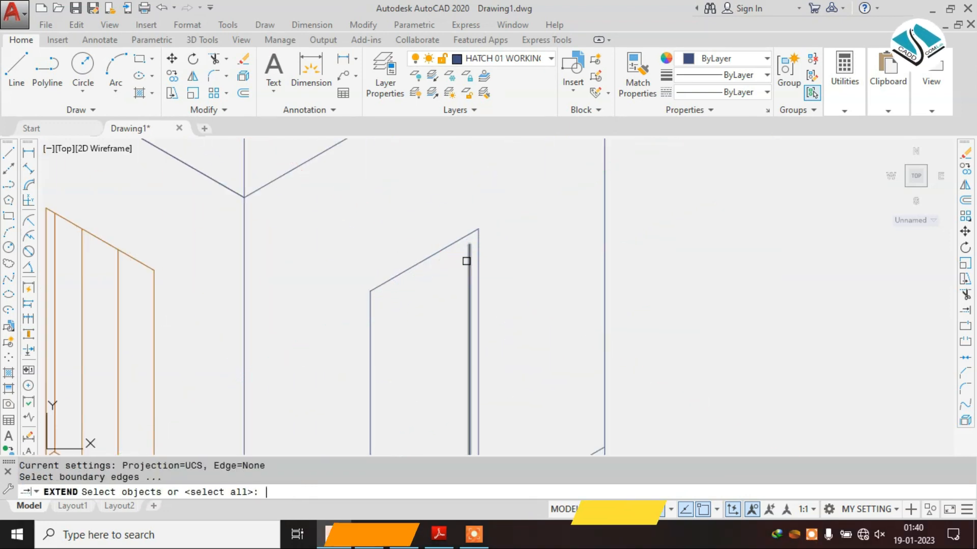
pyautogui.press('Return')
pyautogui.scroll(-4, 490, 249)
pyautogui.press('Escape')
pyautogui.press('Escape')
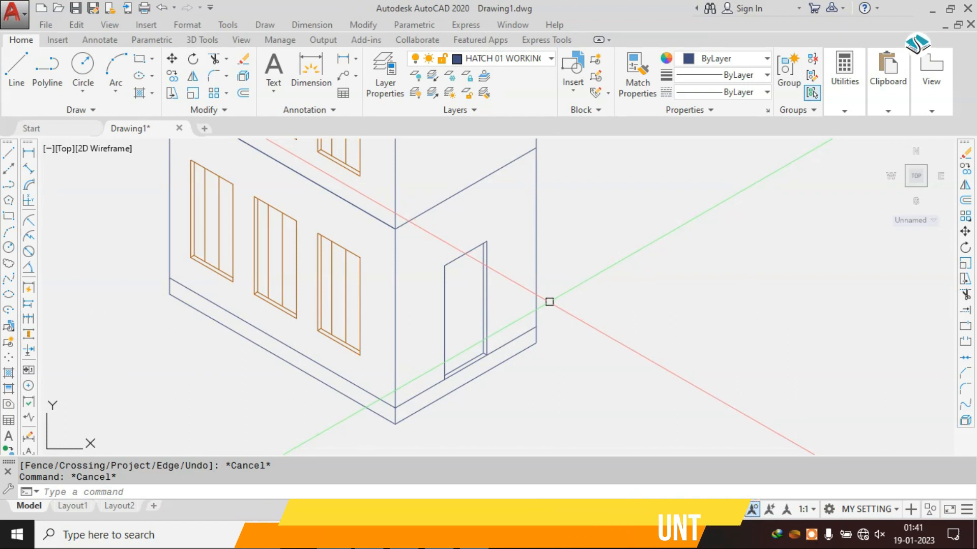
pyautogui.click(465, 538)
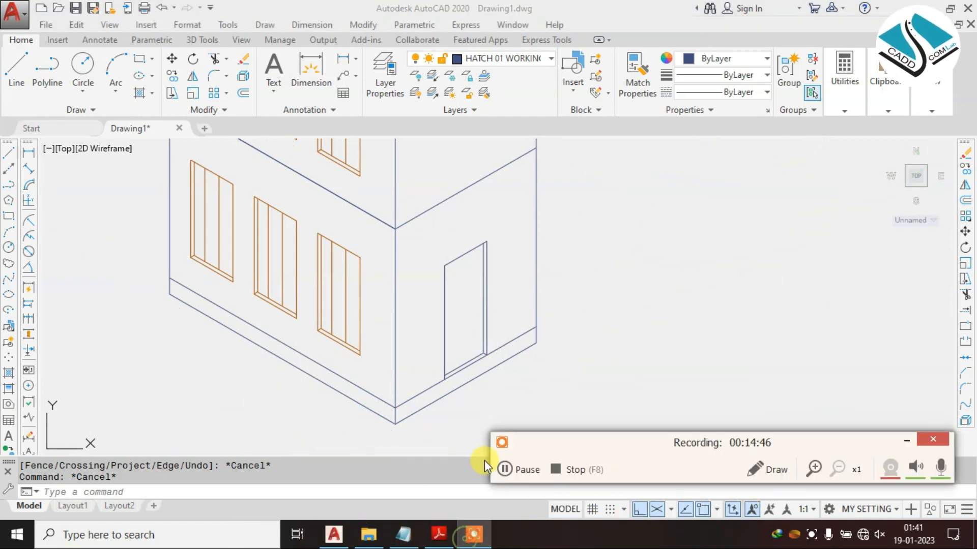
pyautogui.click(533, 469)
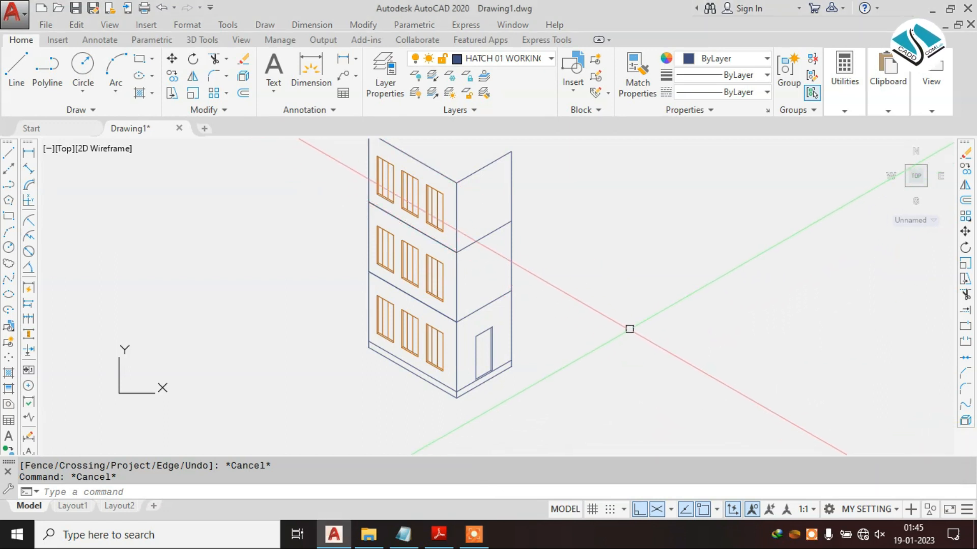
# Step: Examine the sunshades and hatched ventilators above the entrance door in the Civil Work Book PDF and compare them with the drawn side wall
pyautogui.scroll(3, 475, 349)
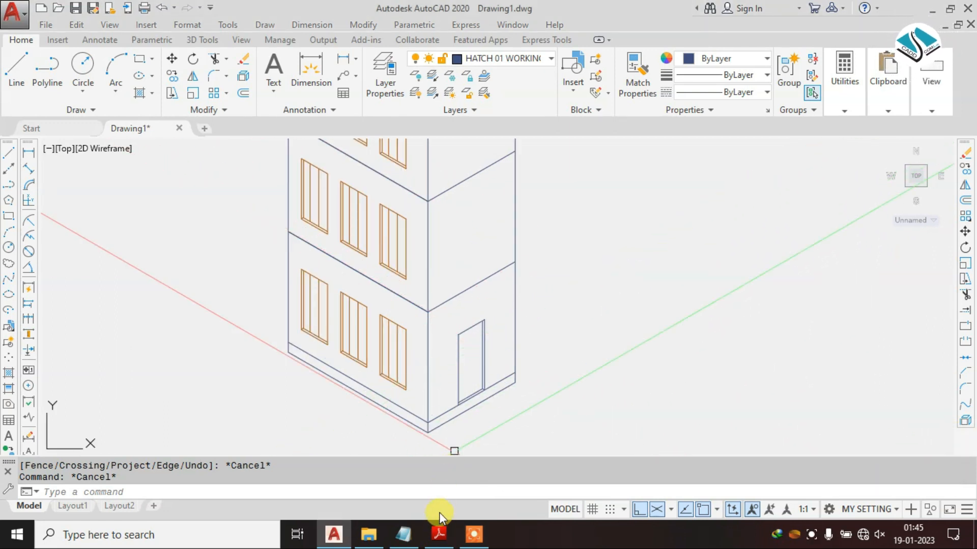
pyautogui.click(439, 535)
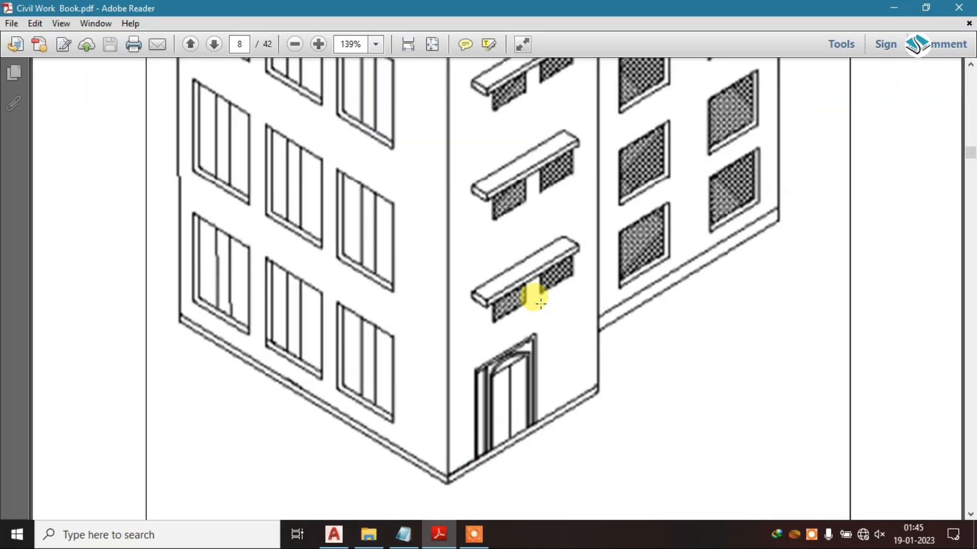
pyautogui.scroll(3, 540, 304)
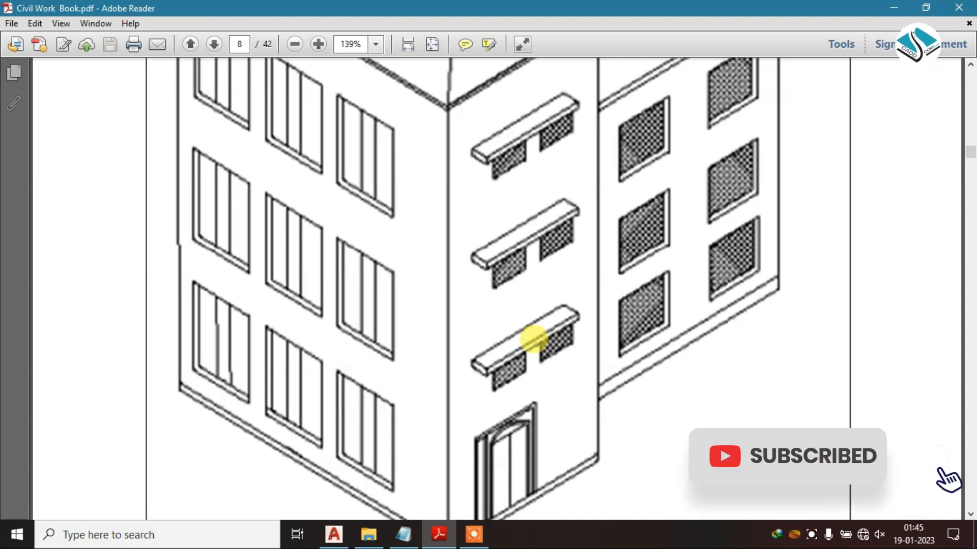
pyautogui.scroll(3, 447, 312)
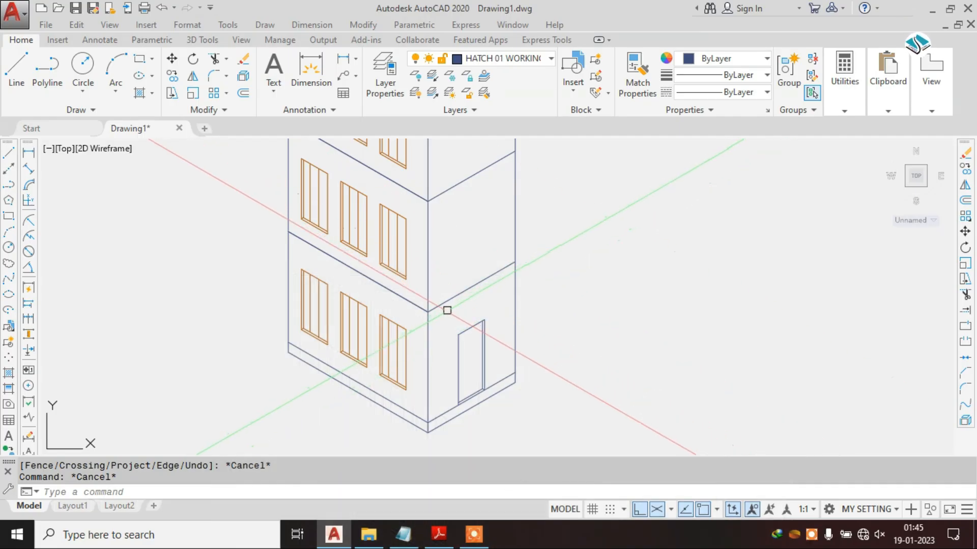
pyautogui.click(439, 534)
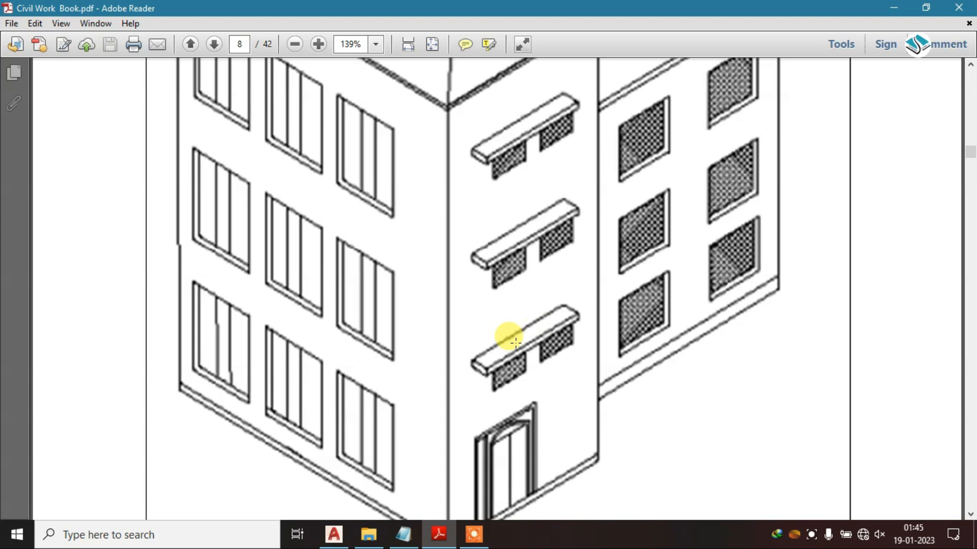
pyautogui.click(900, 4)
pyautogui.scroll(2, 450, 310)
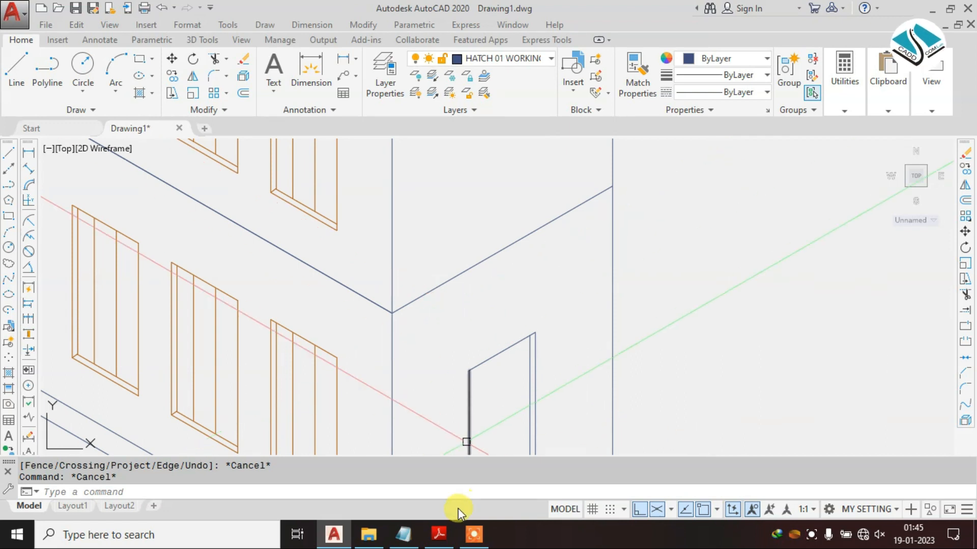
pyautogui.click(440, 535)
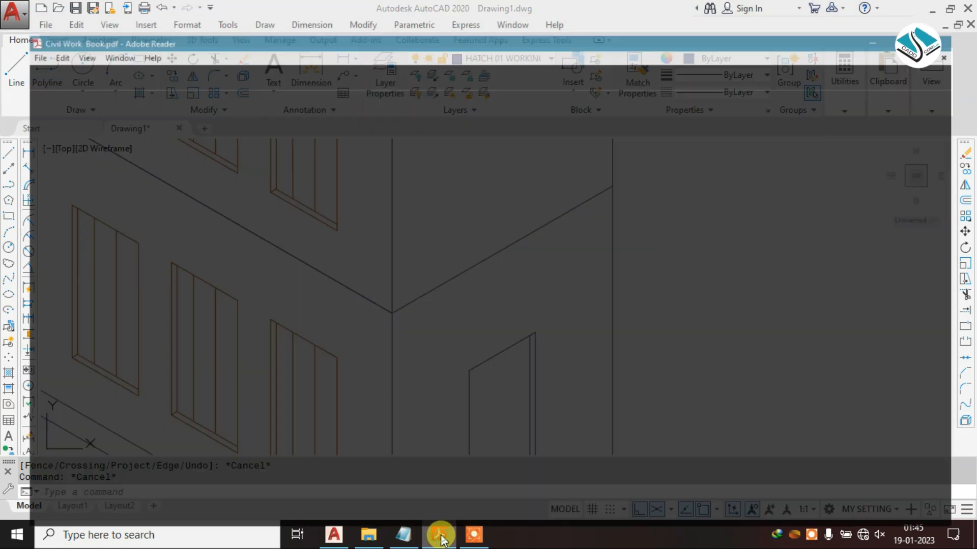
# Step: Copy the floor line above the entrance door 1' straight down the side wall
pyautogui.click(439, 535)
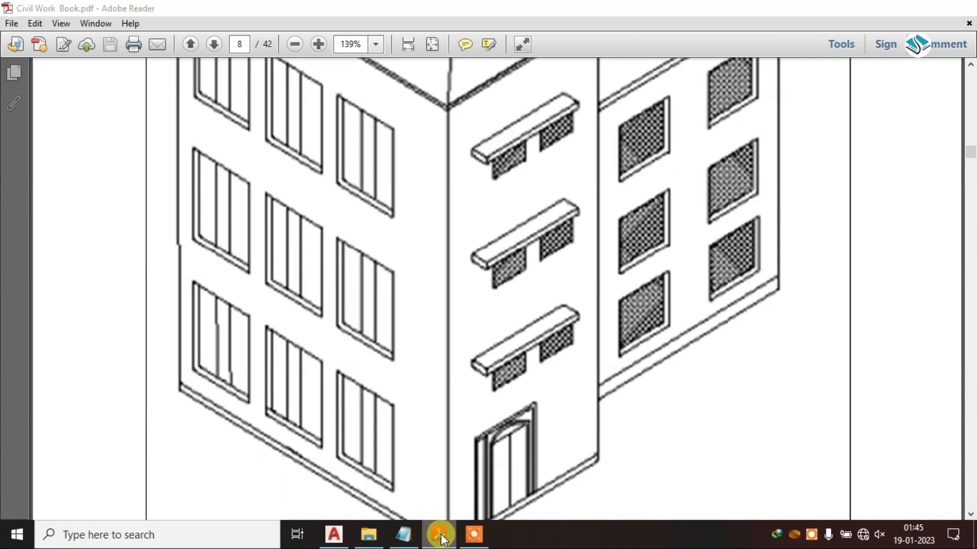
pyautogui.click(454, 279)
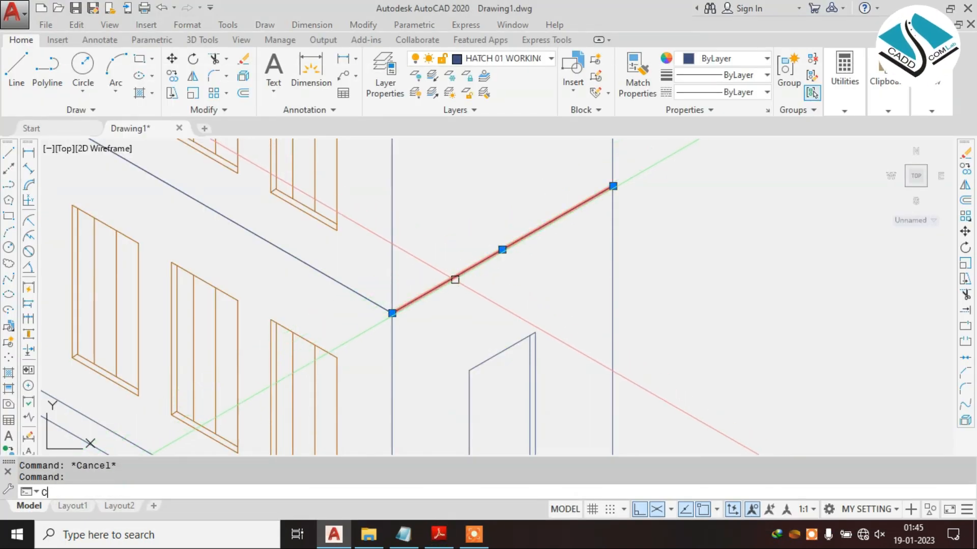
pyautogui.press('Return')
pyautogui.click(454, 278)
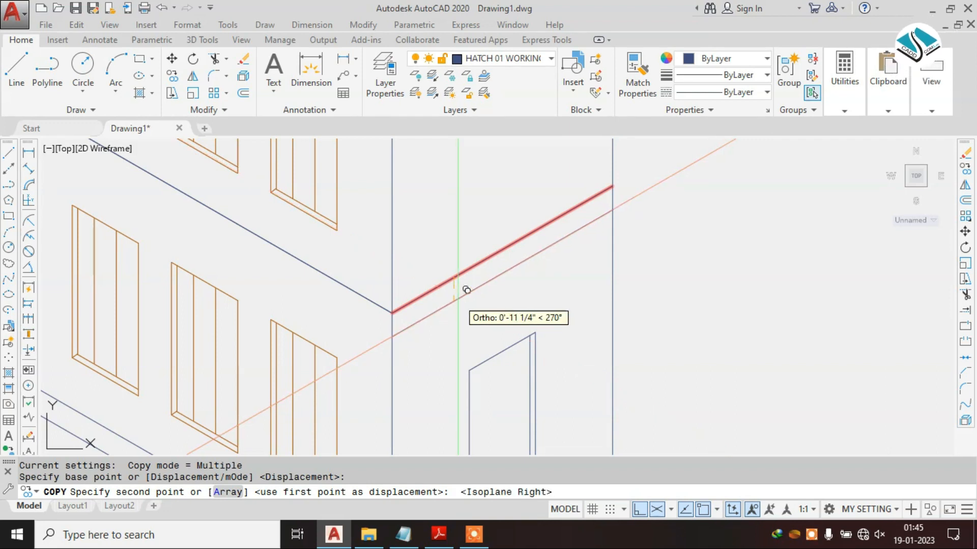
pyautogui.click(441, 535)
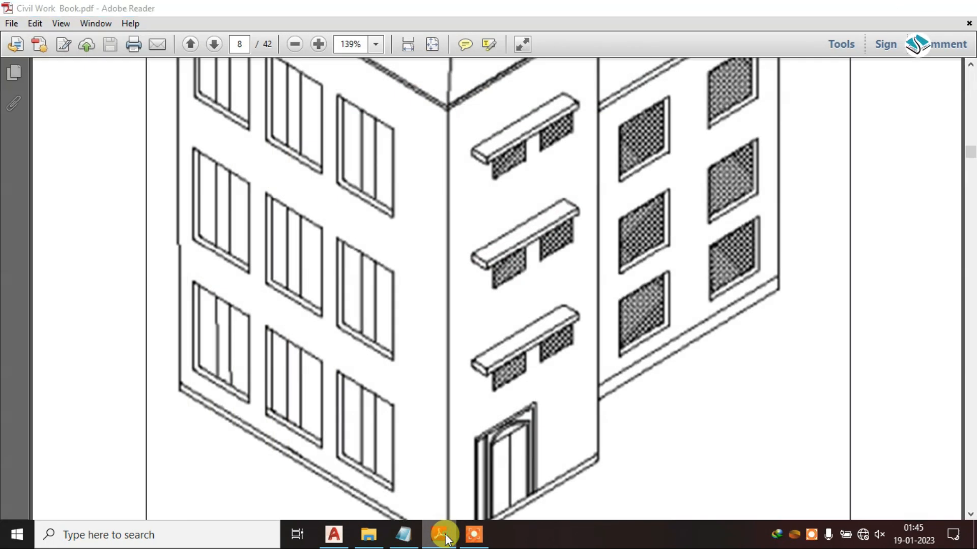
pyautogui.click(445, 535)
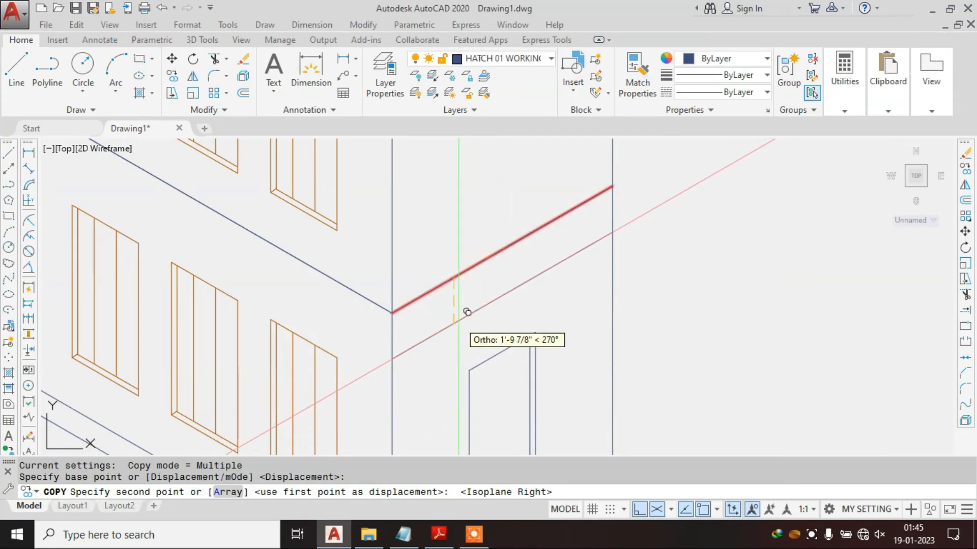
pyautogui.write("1'")
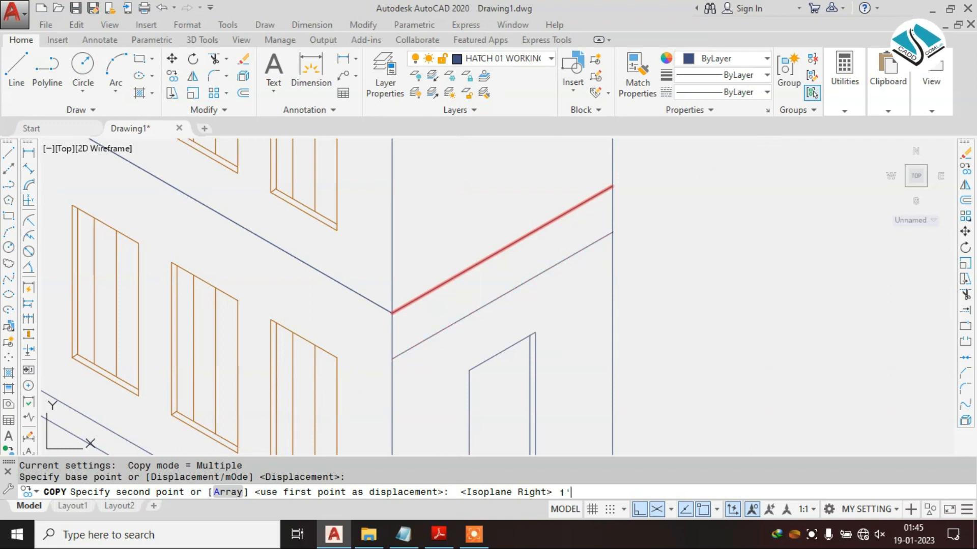
pyautogui.press('Return')
pyautogui.press('Escape')
pyautogui.press('Escape')
# Step: Copy the new guide line a further 1'6" straight down to mark the ventilators' lower edge
pyautogui.click(487, 281)
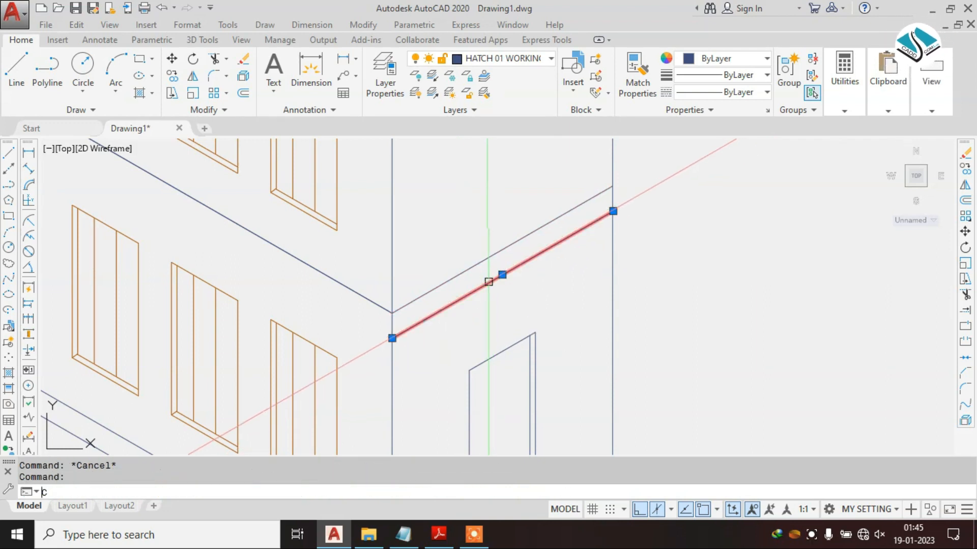
pyautogui.write('CO')
pyautogui.press('Return')
pyautogui.click(489, 282)
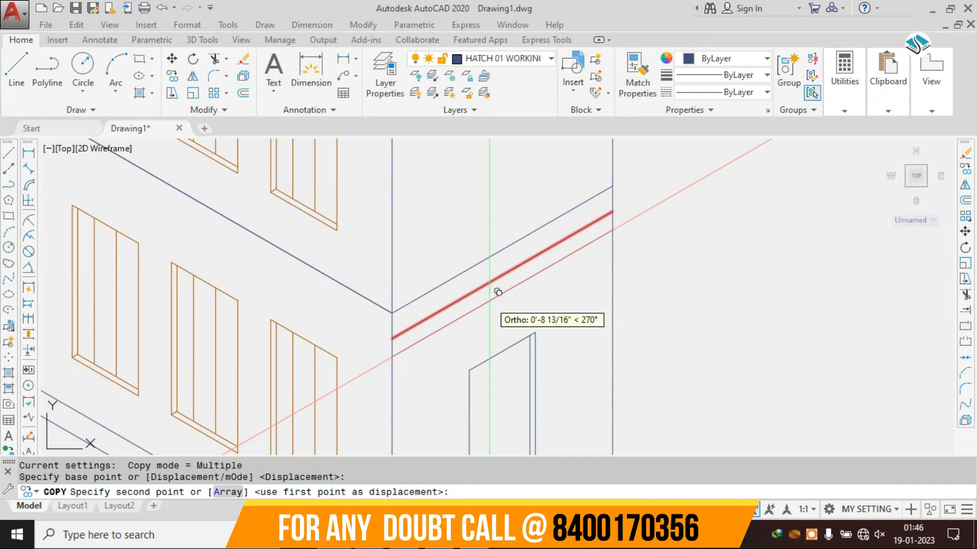
pyautogui.write('1\'6"')
pyautogui.press('Return')
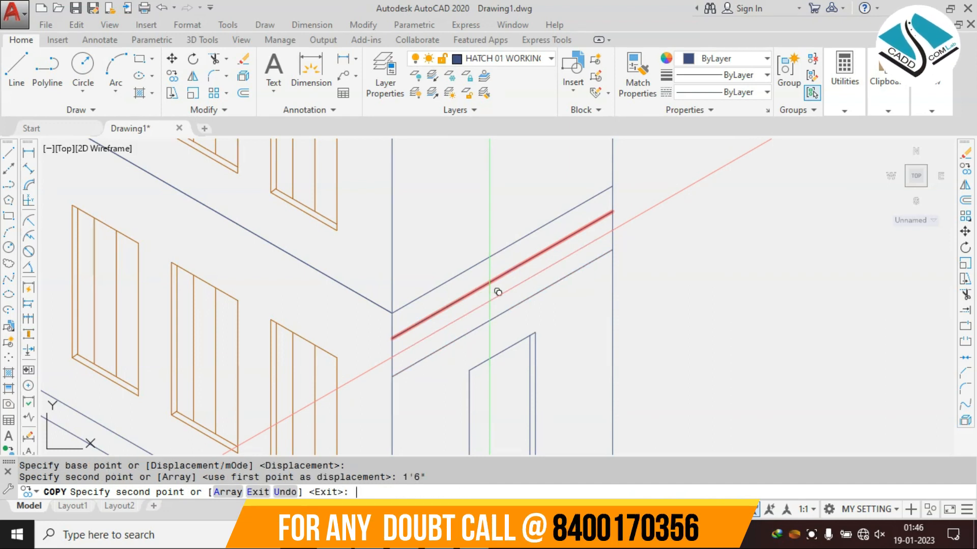
pyautogui.press('Escape')
pyautogui.press('Escape')
pyautogui.press('Escape')
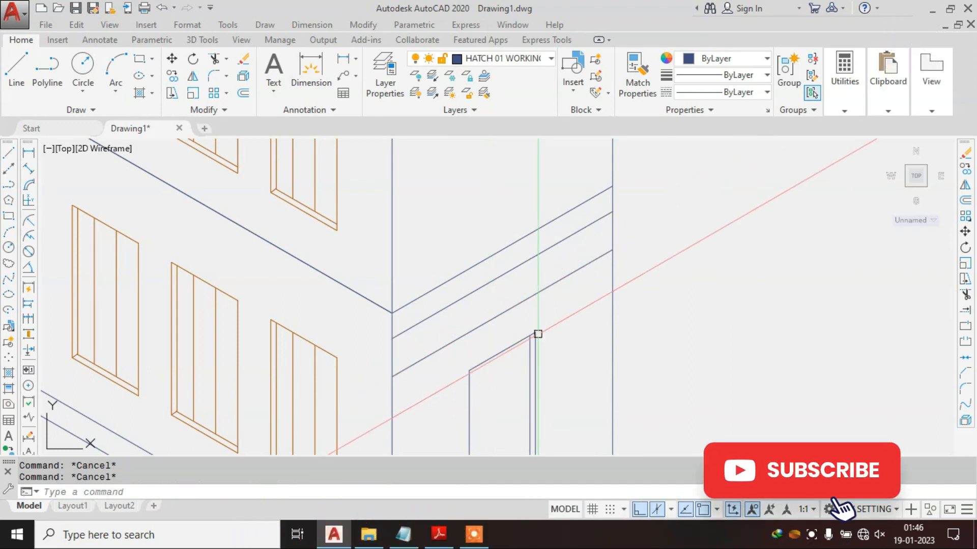
# Step: Draw a vertical line from the floor line's midpoint down to the lower guide line
pyautogui.click(440, 538)
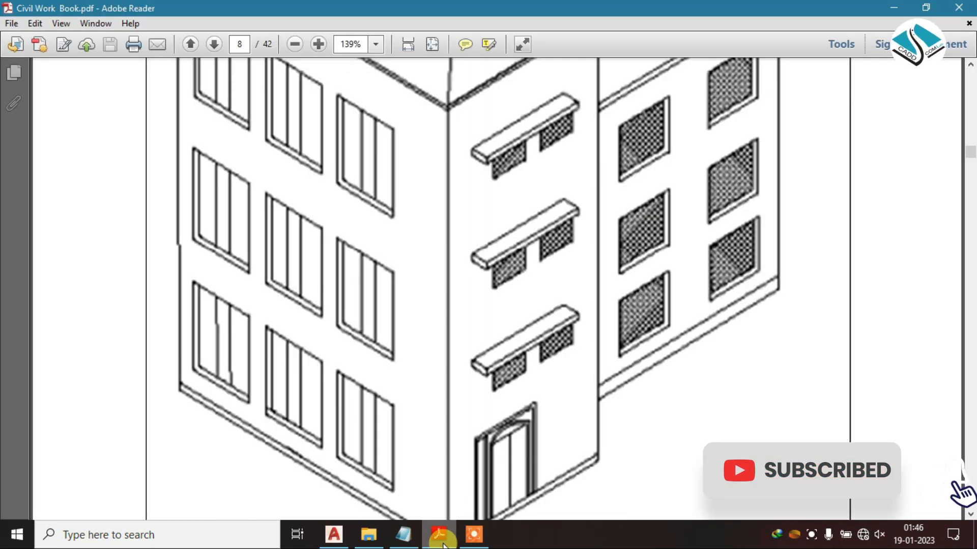
pyautogui.click(440, 538)
pyautogui.write('L')
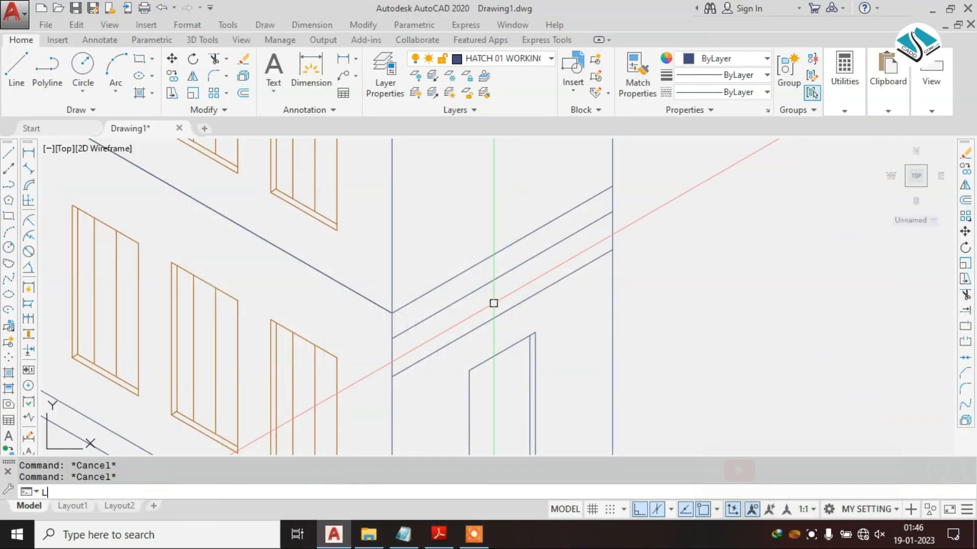
pyautogui.press('Return')
pyautogui.click(502, 249)
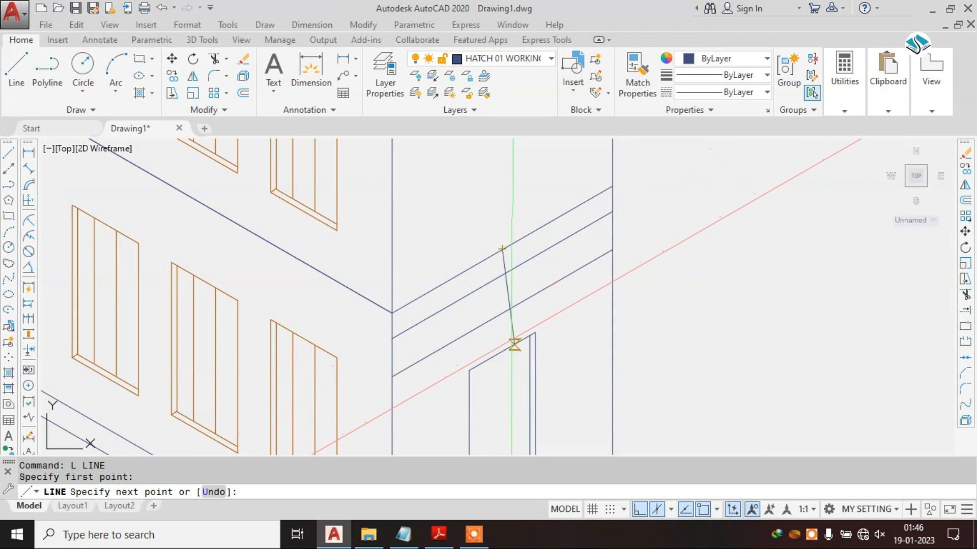
pyautogui.click(503, 313)
pyautogui.press('Escape')
# Step: Trim the part of the vertical centre line between the floor line and the upper guide line
pyautogui.write('tr')
pyautogui.press('Return')
pyautogui.press('Return')
pyautogui.press('Escape')
pyautogui.press('Escape')
pyautogui.press('Return')
pyautogui.press('Return')
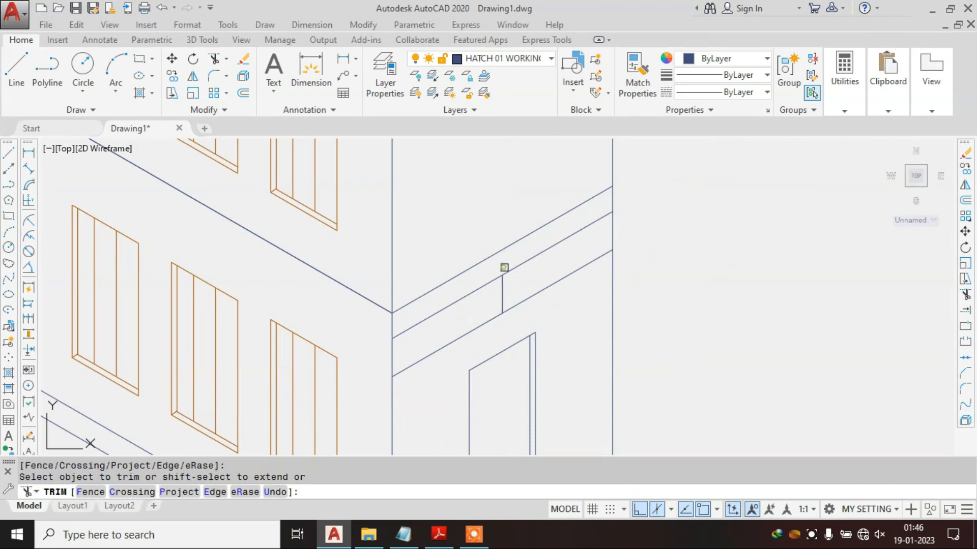
pyautogui.press('Escape')
pyautogui.press('Escape')
# Step: Copy the short vertical centre line 10" to each side along the side wall's sloping direction
pyautogui.click(448, 531)
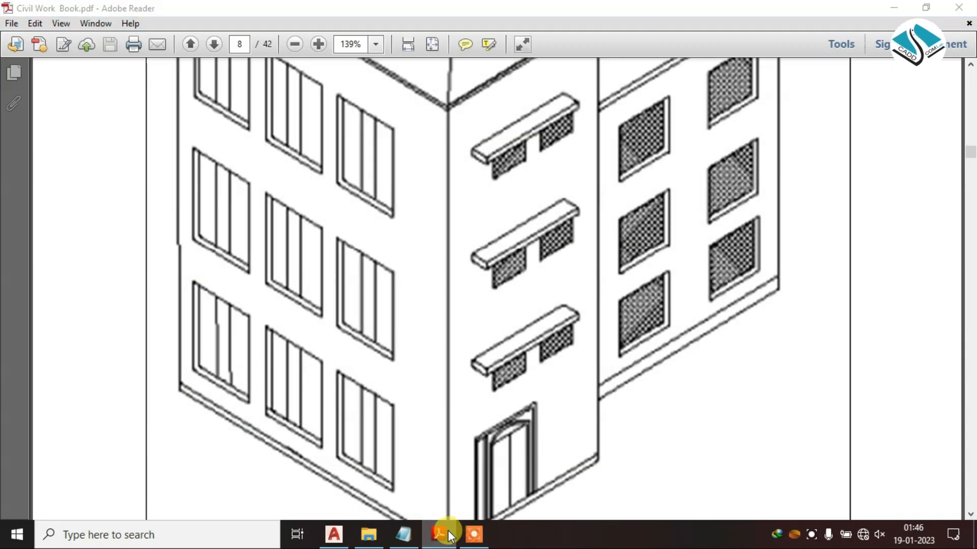
pyautogui.click(447, 530)
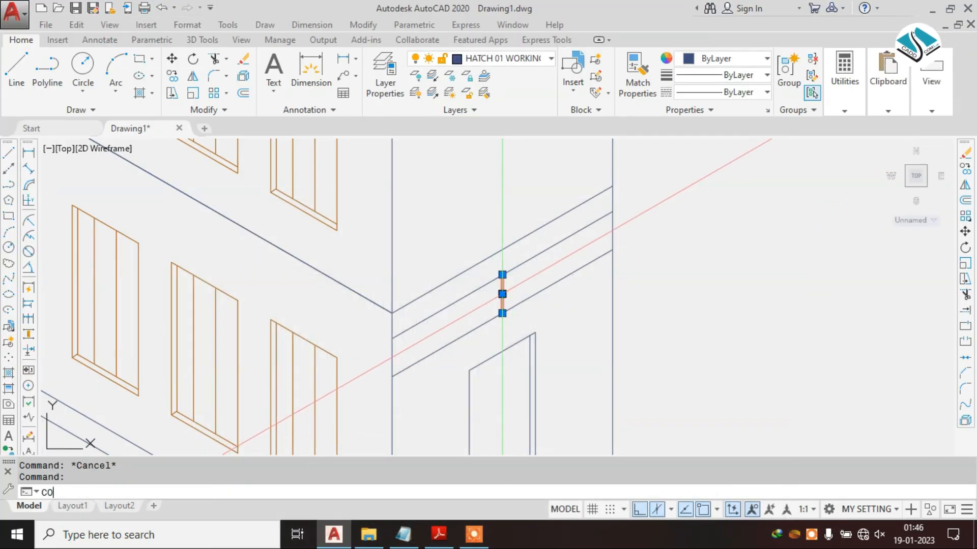
pyautogui.press('Return')
pyautogui.scroll(2, 502, 294)
pyautogui.click(502, 294)
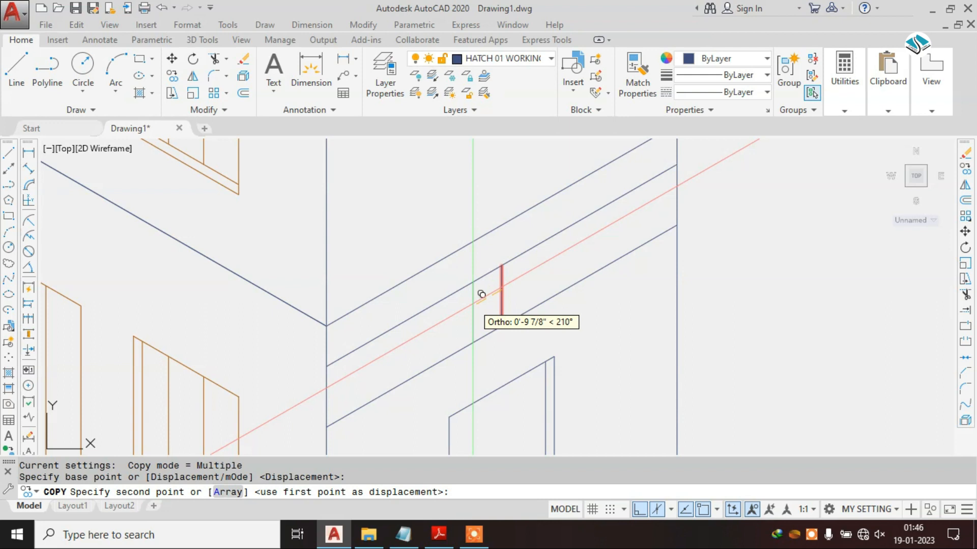
pyautogui.write('6')
pyautogui.press('Return')
pyautogui.scroll(-2, 482, 294)
pyautogui.hotkey('ctrl', 'z')
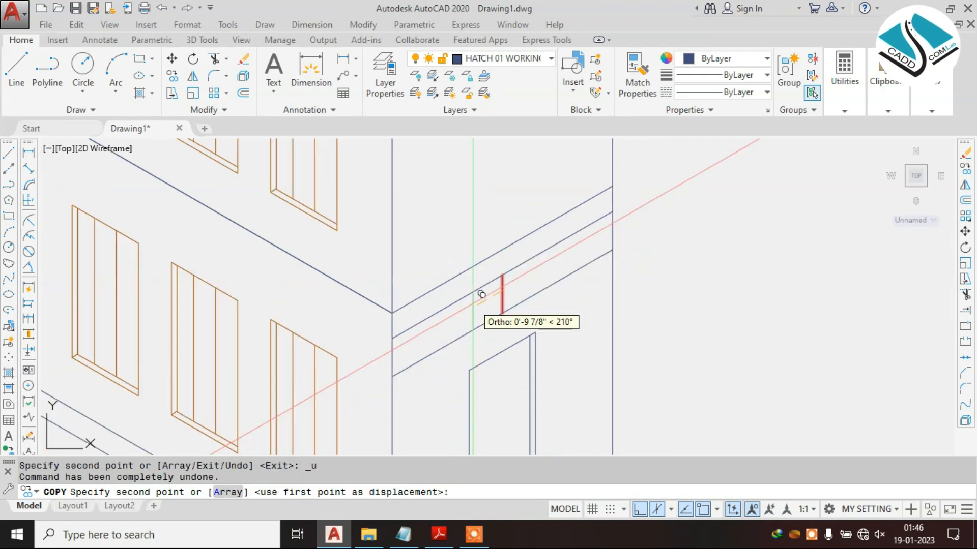
pyautogui.press('Return')
pyautogui.scroll(2, 481, 294)
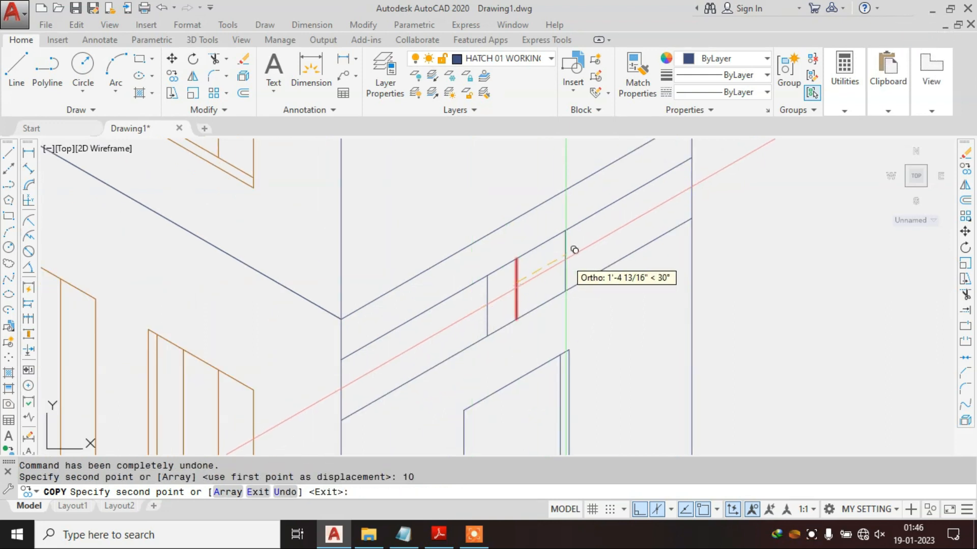
pyautogui.write('10')
pyautogui.press('Return')
pyautogui.press('Escape')
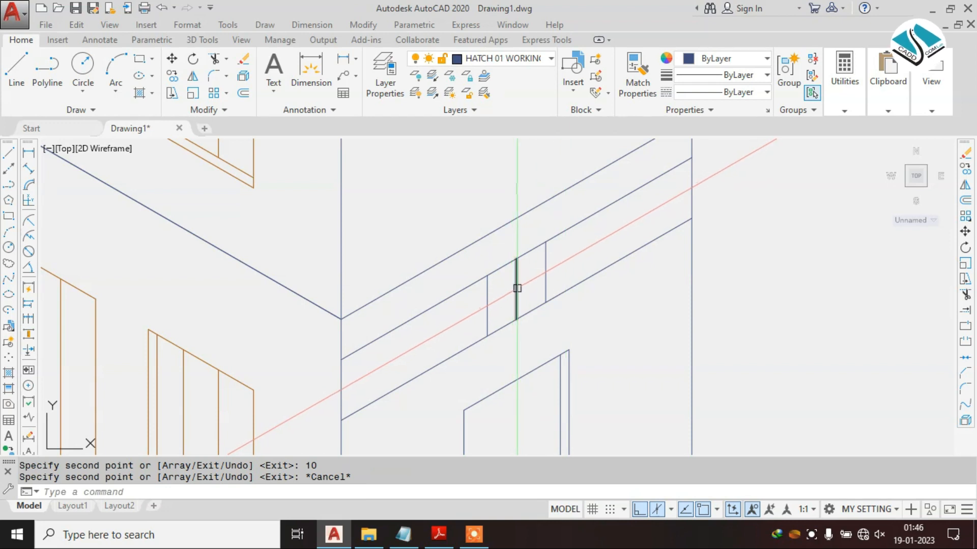
# Step: Erase the short vertical centre line between its two copies
pyautogui.click(517, 288)
pyautogui.write('e')
pyautogui.press('Return')
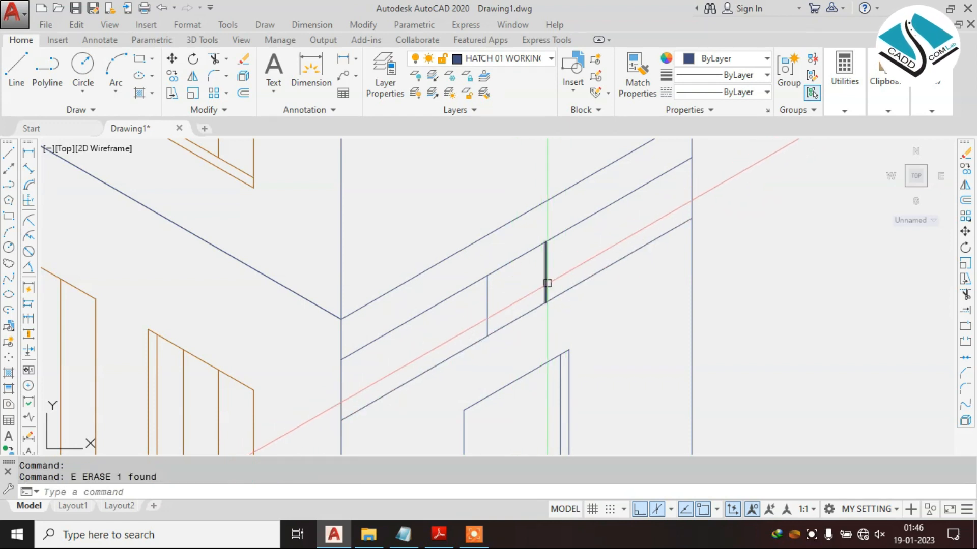
# Step: Copy the short vertical line nearer the building corner 1'6" along the wall toward that corner
pyautogui.click(487, 305)
pyautogui.write('co')
pyautogui.press('Return')
pyautogui.click(487, 305)
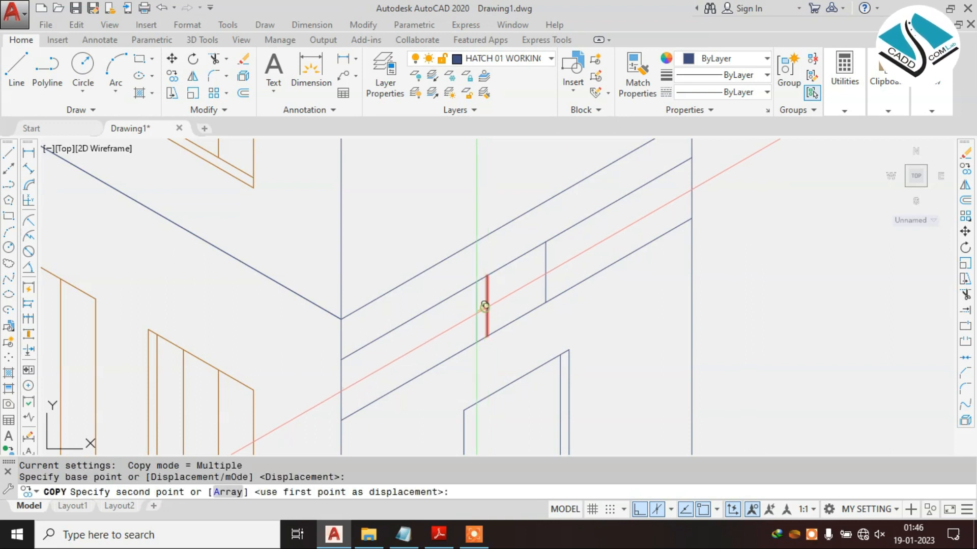
pyautogui.write("2'")
pyautogui.press('Return')
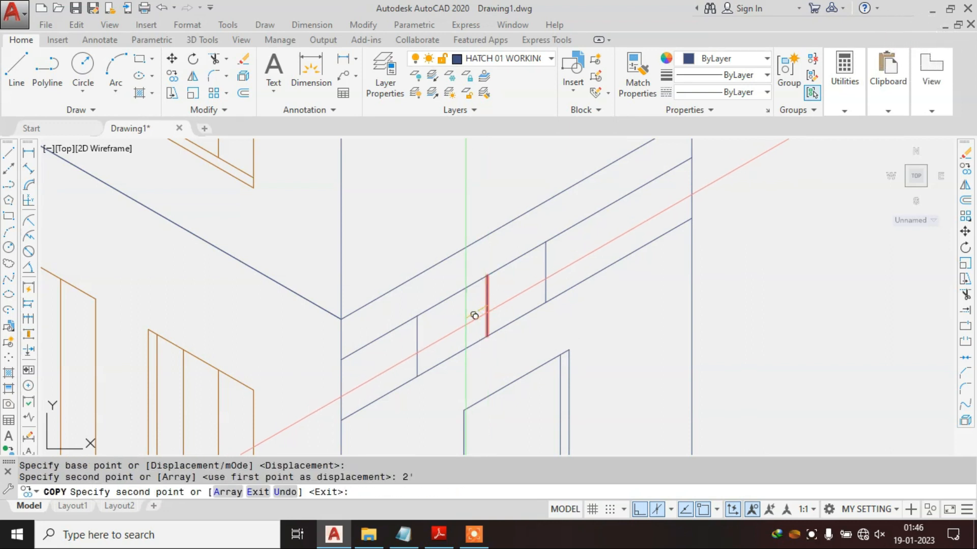
pyautogui.write('u')
pyautogui.press('Return')
pyautogui.write("1'6")
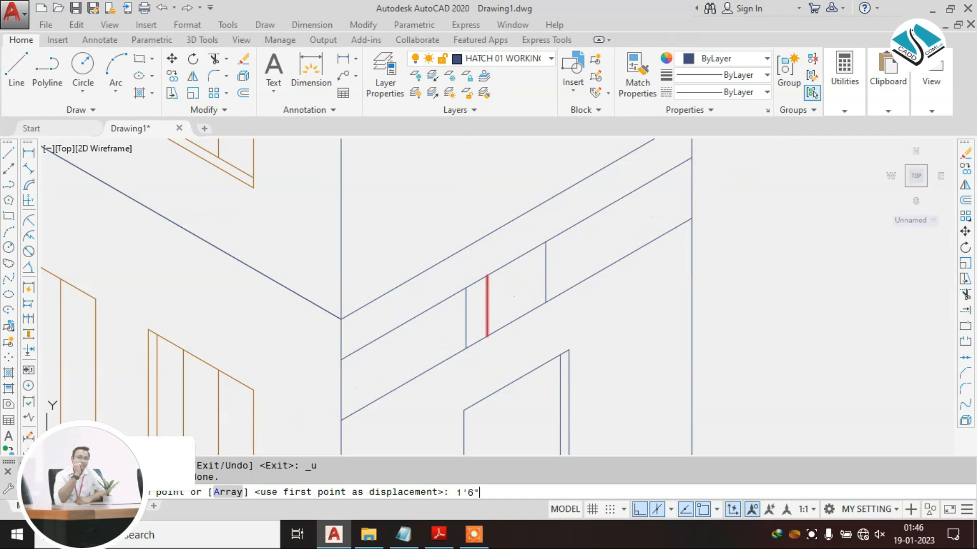
pyautogui.press('Return')
# Step: Copy the short vertical line farther from the building corner 1'6" along the wall toward the far edge
pyautogui.click(545, 272)
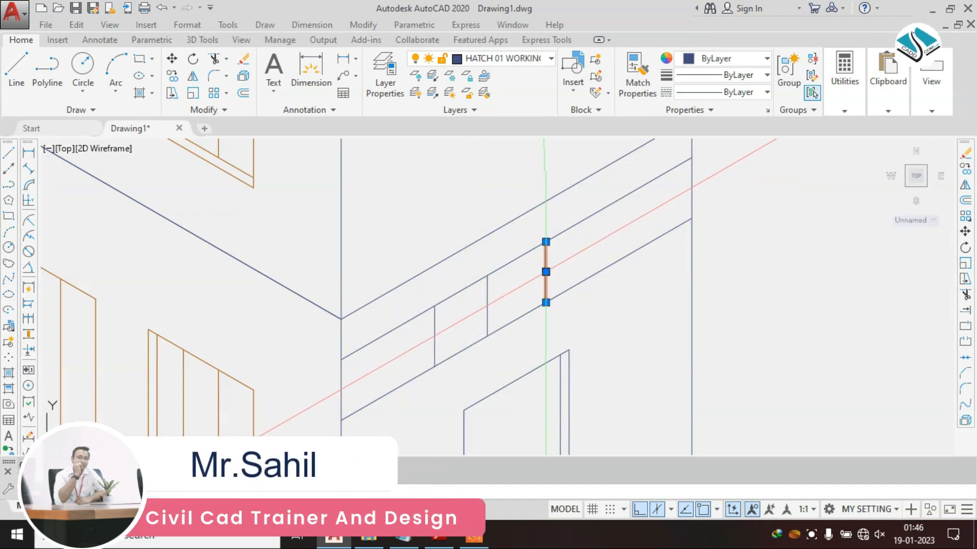
pyautogui.press('Return')
pyautogui.click(546, 272)
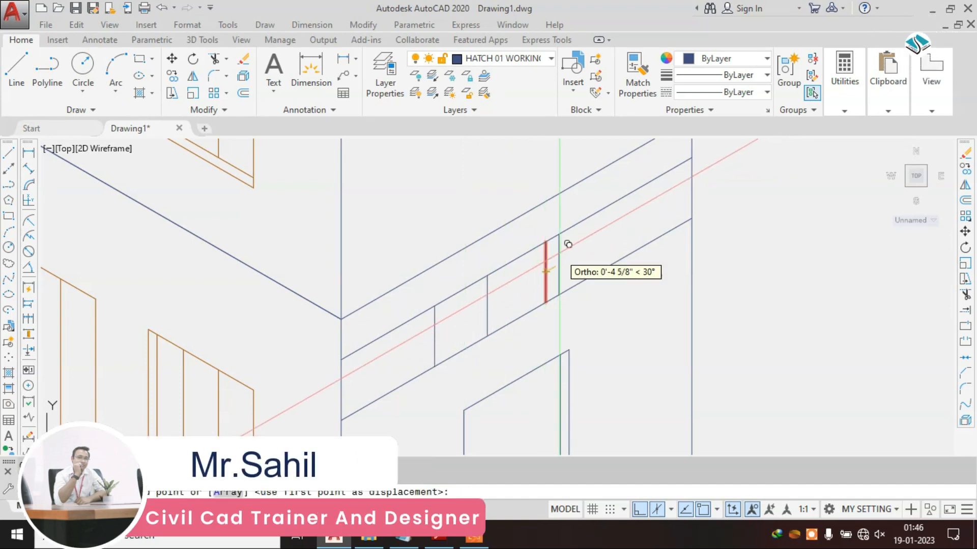
pyautogui.write('1\'6"')
pyautogui.press('Return')
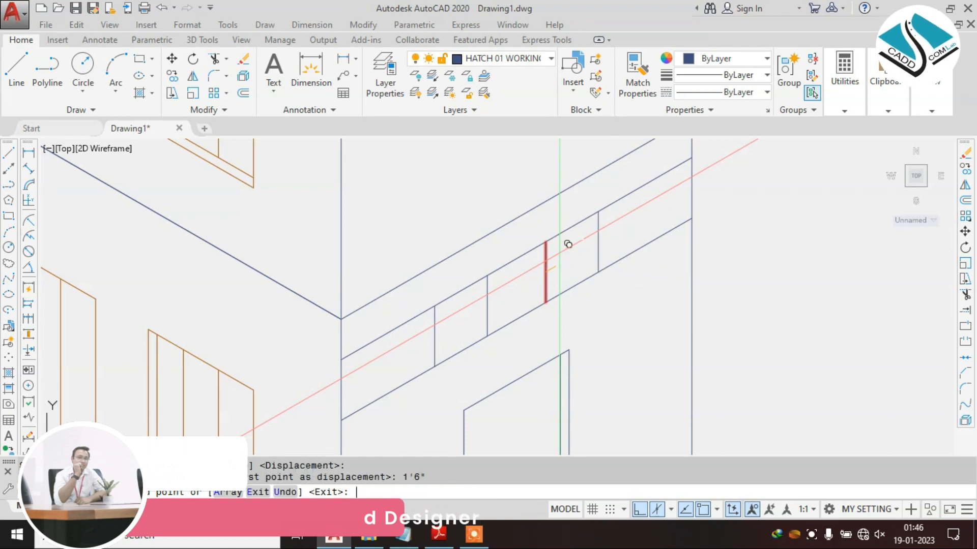
pyautogui.press('Escape')
# Step: Trim the two sloping guide lines outside and between the vertical lines, leaving two separate ventilator outlines above the door
pyautogui.scroll(-3, 570, 323)
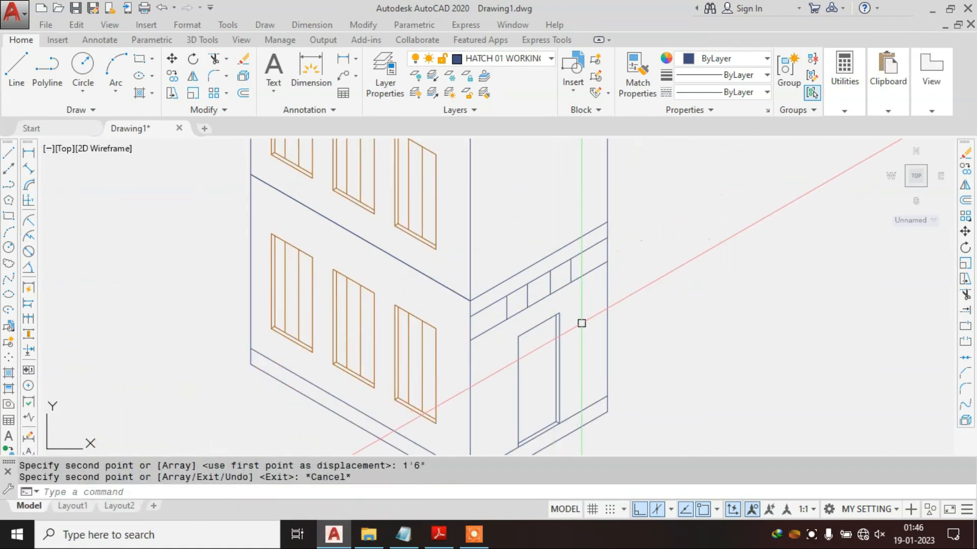
pyautogui.scroll(2, 573, 320)
pyautogui.write('T')
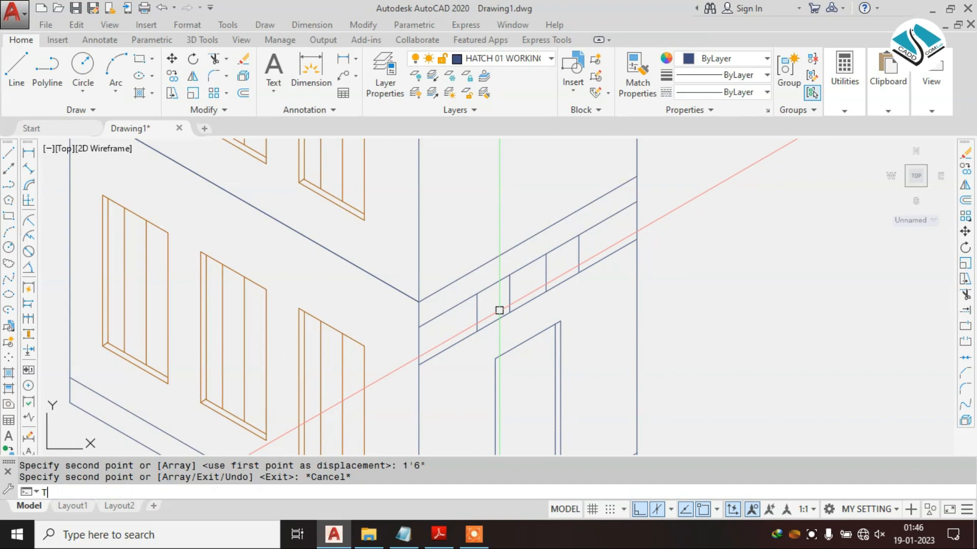
pyautogui.write('r')
pyautogui.press('Return')
pyautogui.press('Return')
pyautogui.click(528, 302)
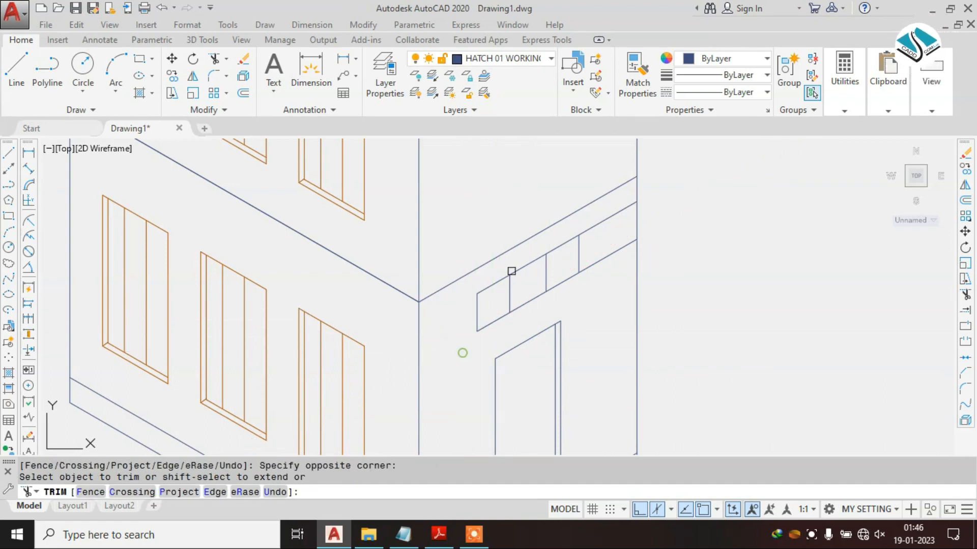
pyautogui.click(582, 232)
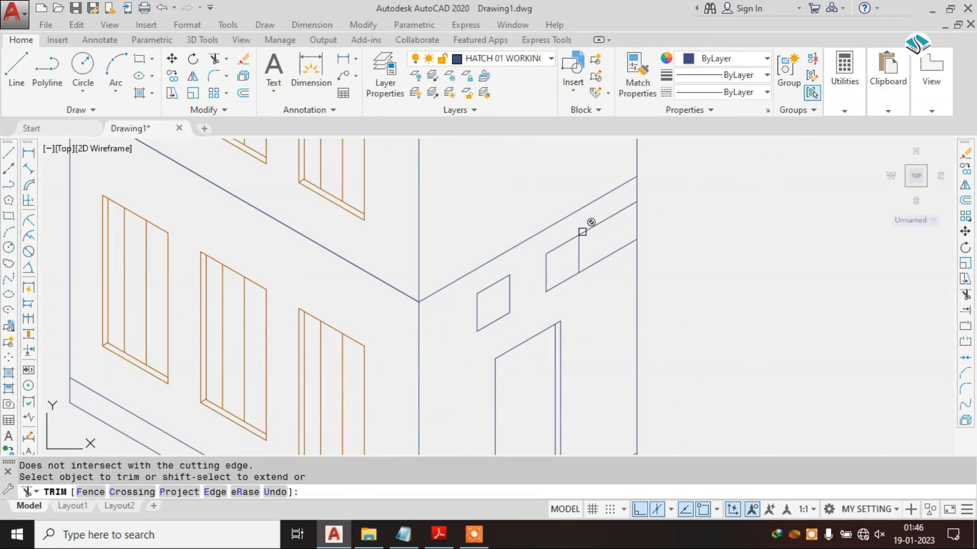
pyautogui.press('Escape')
# Step: Compare the two ventilator outlines above the door with the sunshade and ventilators in the Civil Work Book PDF
pyautogui.scroll(-2, 595, 301)
pyautogui.scroll(2, 611, 353)
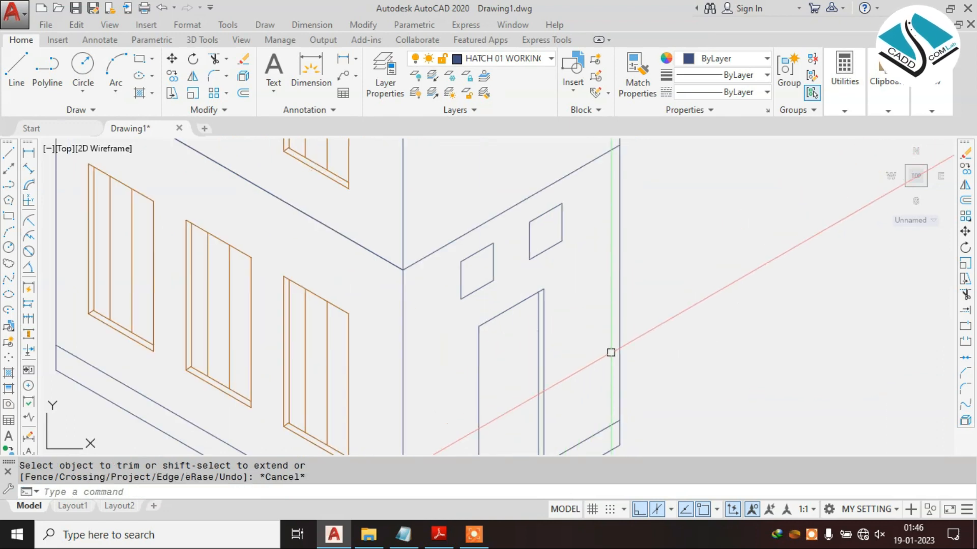
pyautogui.click(440, 536)
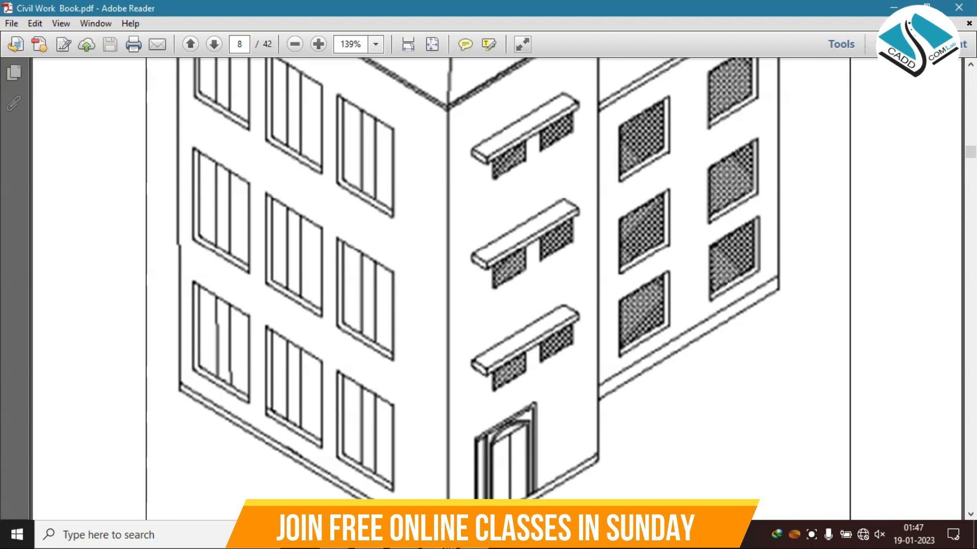
pyautogui.click(439, 535)
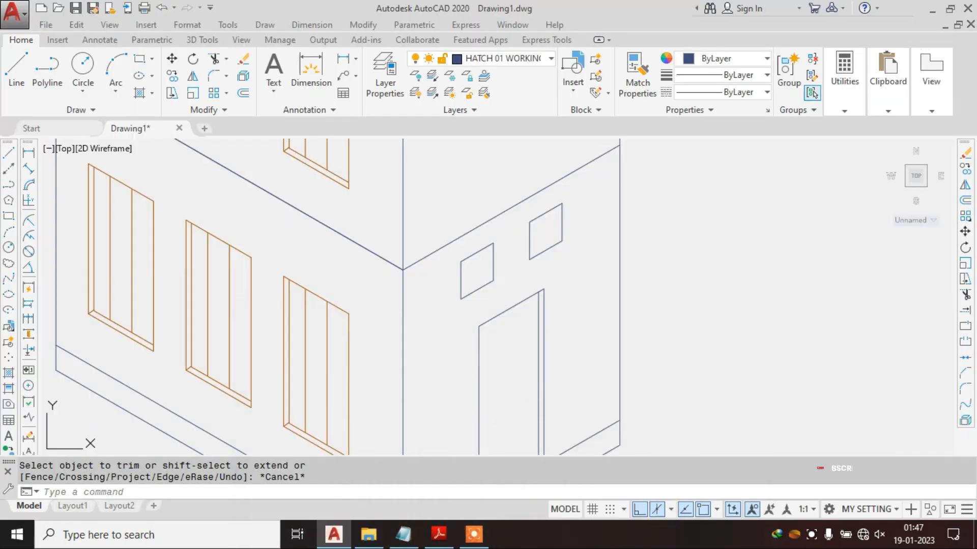
pyautogui.click(438, 535)
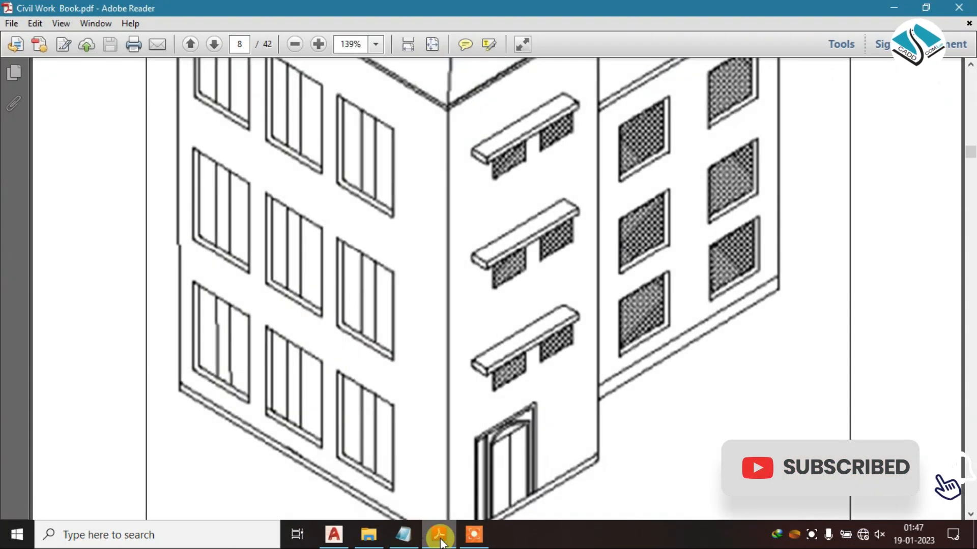
# Step: Draw a vertical guide line from the floor line's midpoint down to the midpoint of the door's top edge
pyautogui.click(438, 535)
pyautogui.write('l')
pyautogui.press('Return')
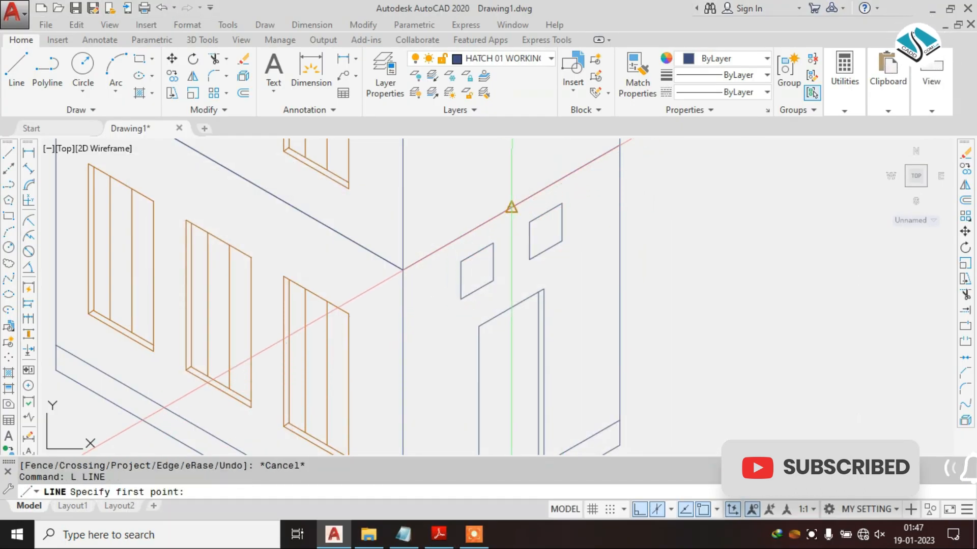
pyautogui.click(512, 210)
pyautogui.press('Escape')
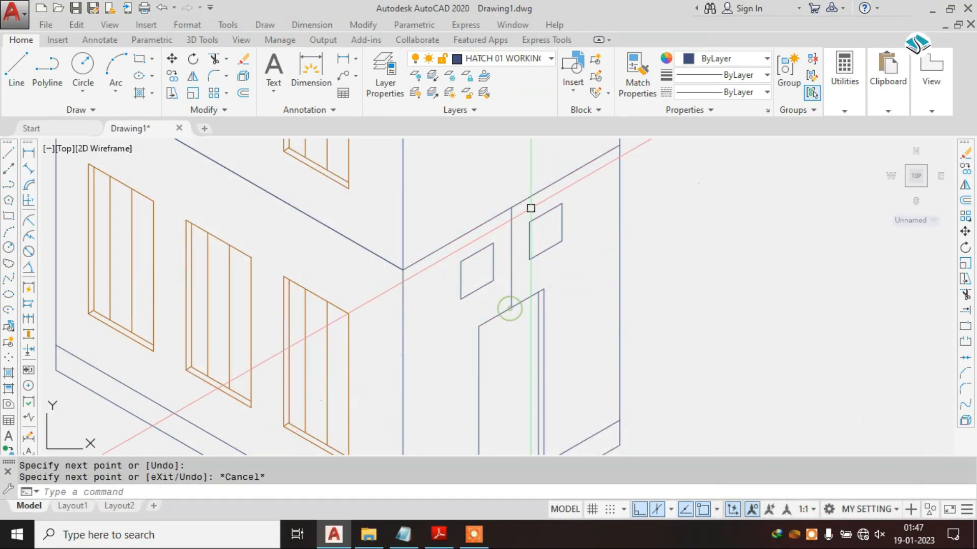
pyautogui.scroll(4, 566, 226)
pyautogui.press('Escape')
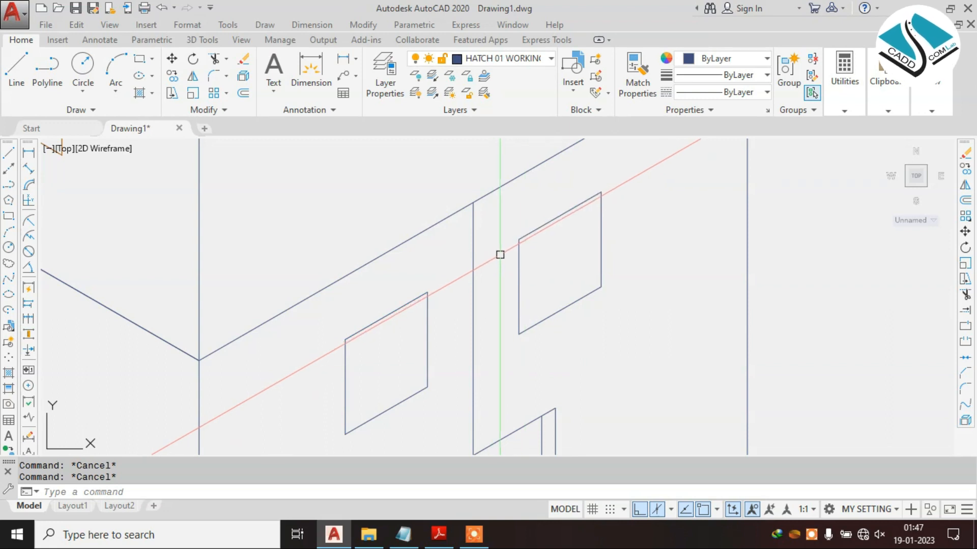
# Step: Move the ventilator outline farther from the building corner 3" along the wall toward the vertical guide line
pyautogui.click(622, 188)
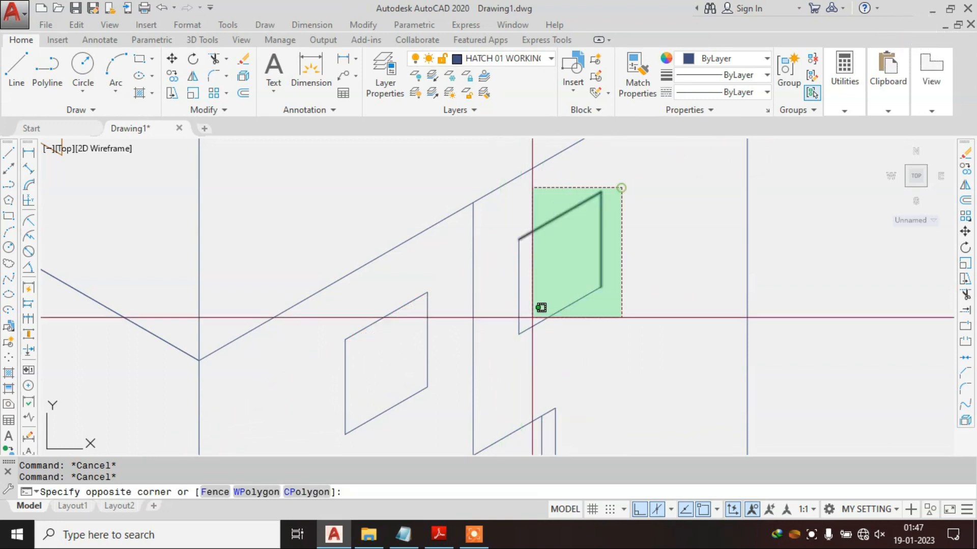
pyautogui.click(514, 336)
pyautogui.write('m')
pyautogui.press('Return')
pyautogui.click(518, 240)
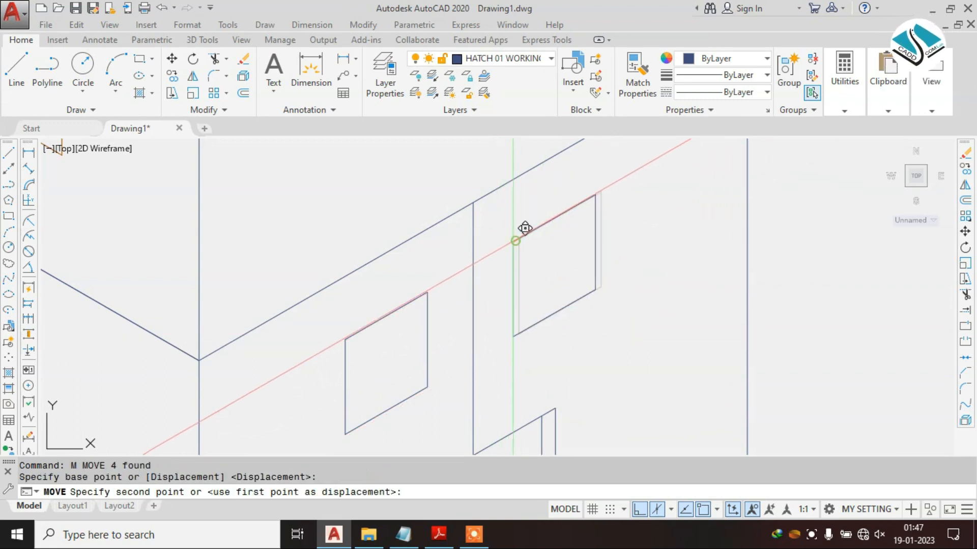
pyautogui.press('Return')
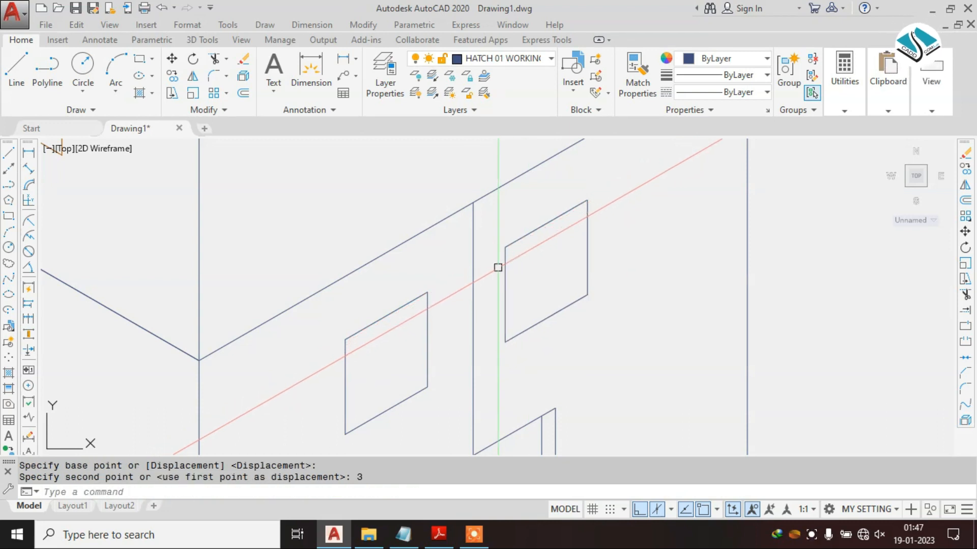
pyautogui.press('Escape')
# Step: Move the ventilator outline nearer the building corner 3" along the wall toward the vertical guide line
pyautogui.click(451, 279)
pyautogui.click(354, 405)
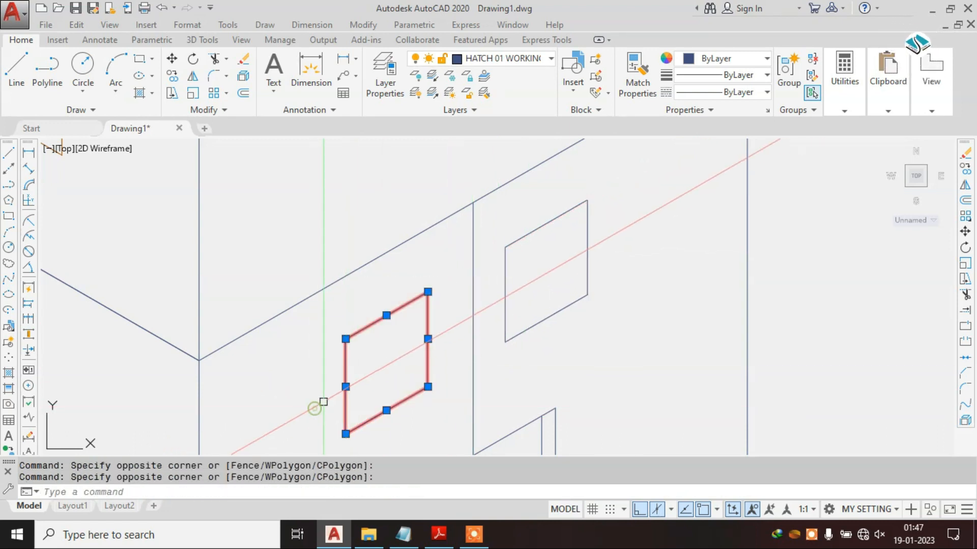
pyautogui.write('m')
pyautogui.press('Return')
pyautogui.click(428, 291)
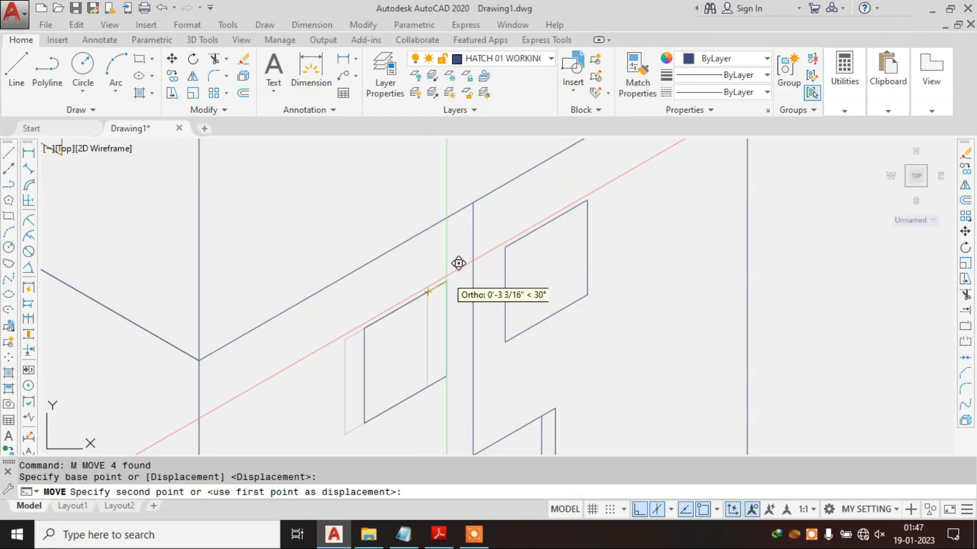
pyautogui.write('3')
pyautogui.press('Return')
pyautogui.press('Escape')
# Step: Erase the vertical guide line between the two ventilators
pyautogui.click(474, 282)
pyautogui.scroll(-3, 474, 282)
pyautogui.write('e')
pyautogui.press('Return')
pyautogui.scroll(4, 517, 343)
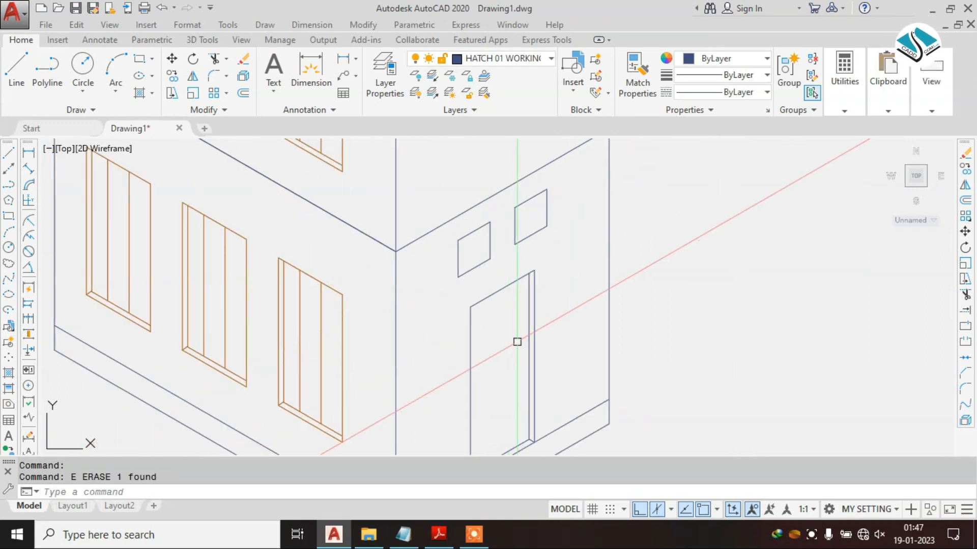
# Step: Draw the sunshade's front edge between the outer upper corners of the two ventilators, checking the sunshade in the Civil Work Book PDF
pyautogui.click(442, 533)
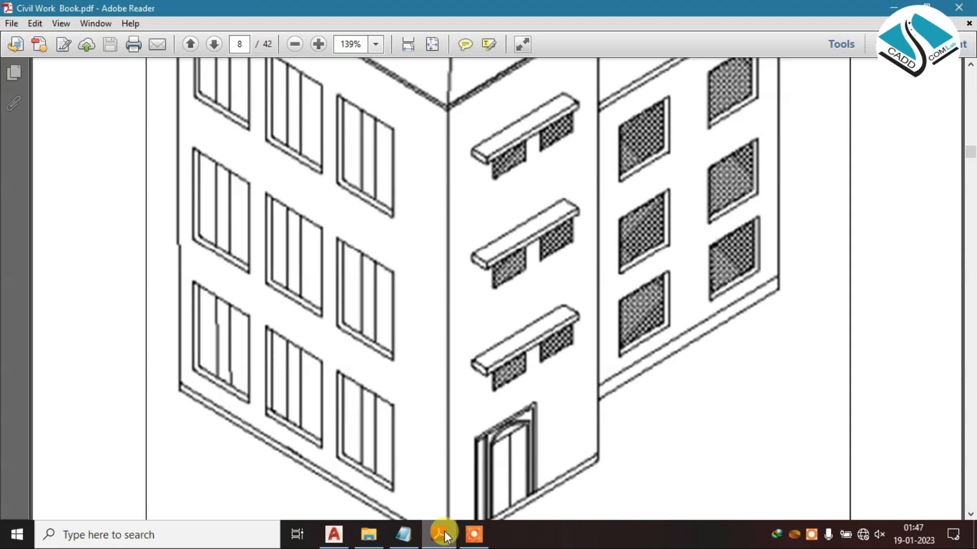
pyautogui.click(443, 533)
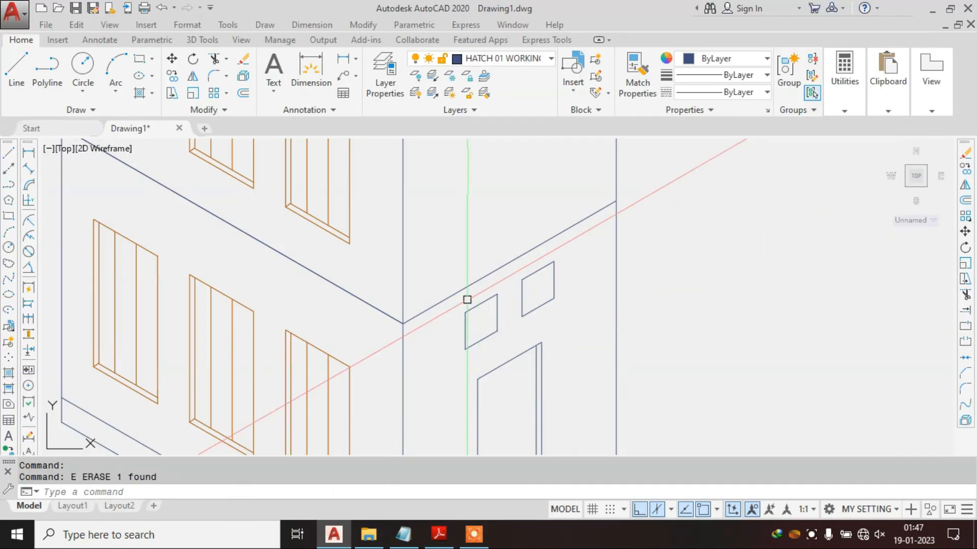
pyautogui.write('l')
pyautogui.press('Return')
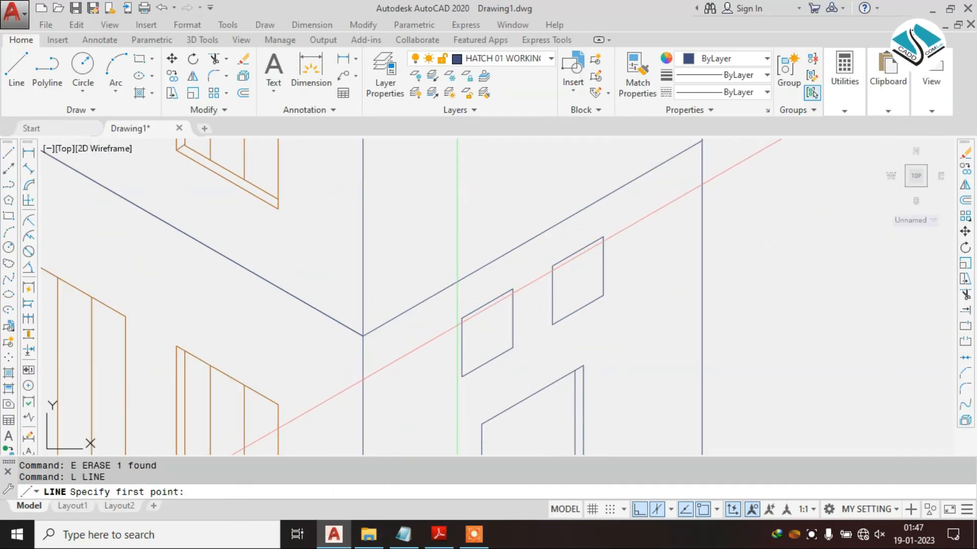
pyautogui.click(462, 319)
pyautogui.click(604, 244)
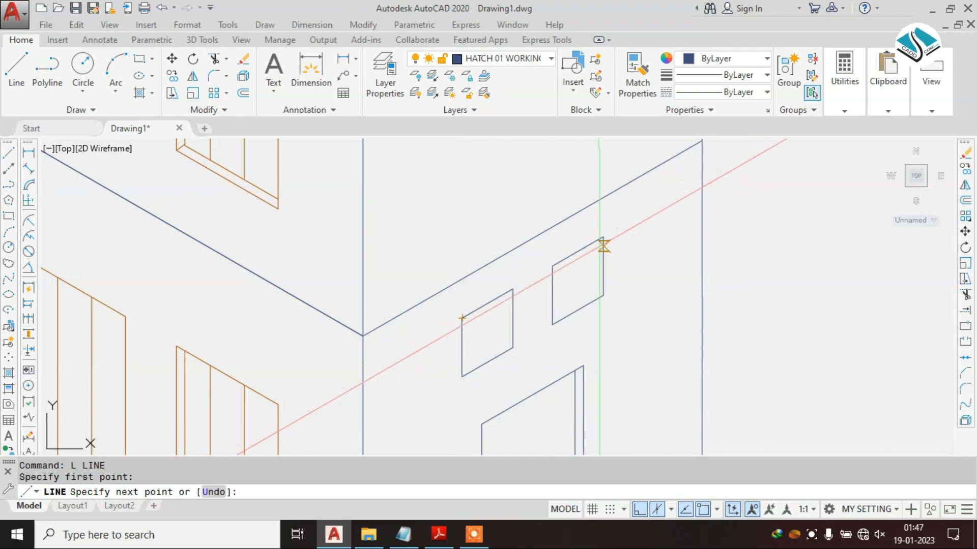
pyautogui.click(434, 534)
pyautogui.click(434, 534)
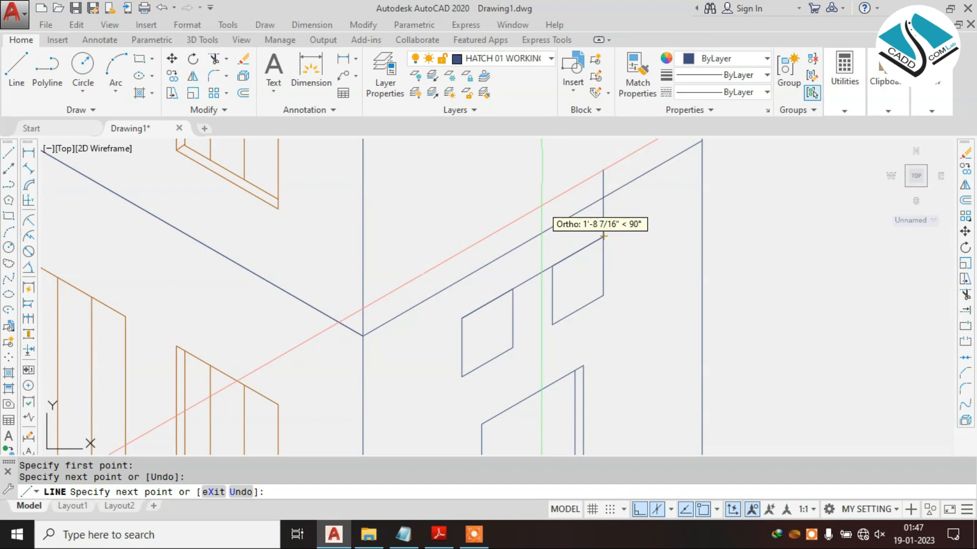
# Step: Draw a receding 150° line on the left isoplane from each end of the sunshade's front edge, past the floor line
pyautogui.press('F5')
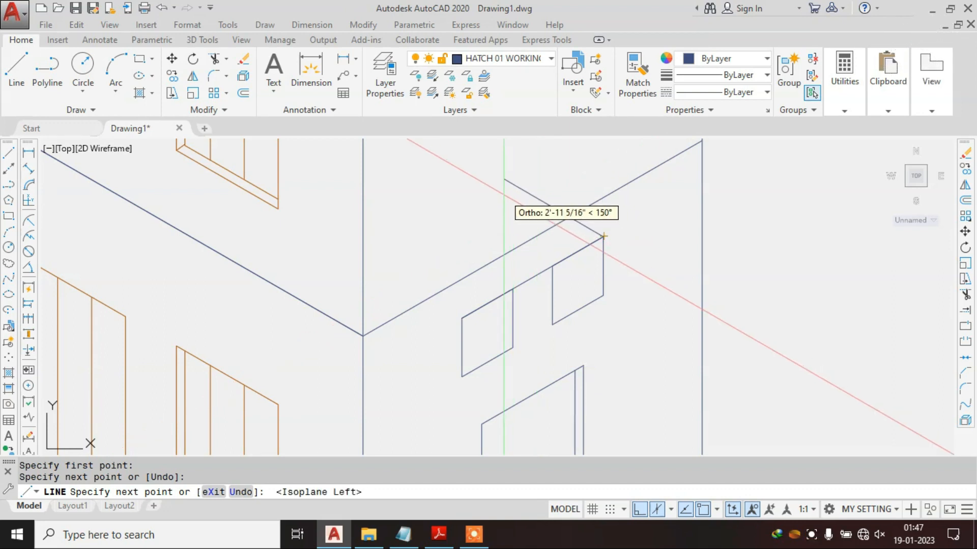
pyautogui.click(503, 180)
pyautogui.press('Escape')
pyautogui.press('space')
pyautogui.click(462, 318)
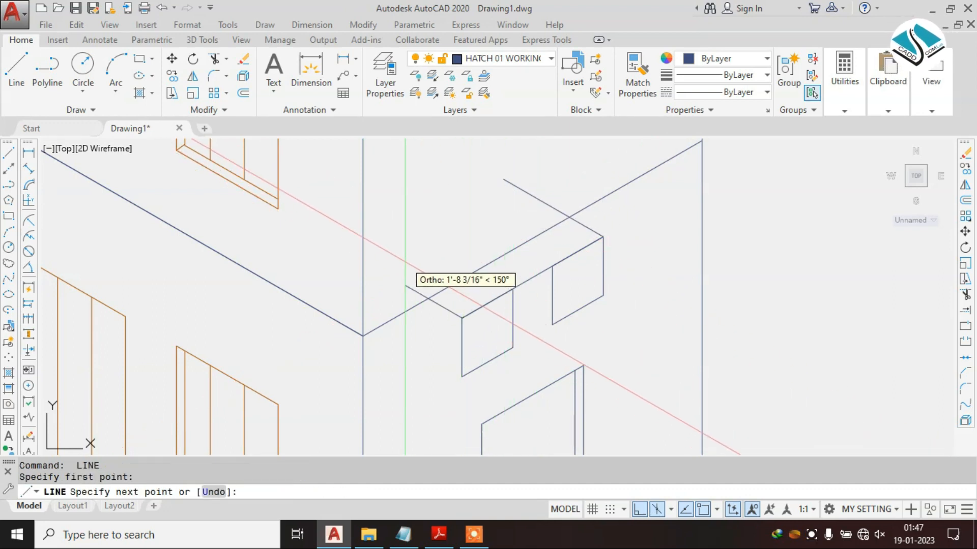
pyautogui.click(404, 261)
pyautogui.press('Escape')
# Step: Trim the two receding sunshade lines where they extend beyond the floor line
pyautogui.write('TR')
pyautogui.press('Return')
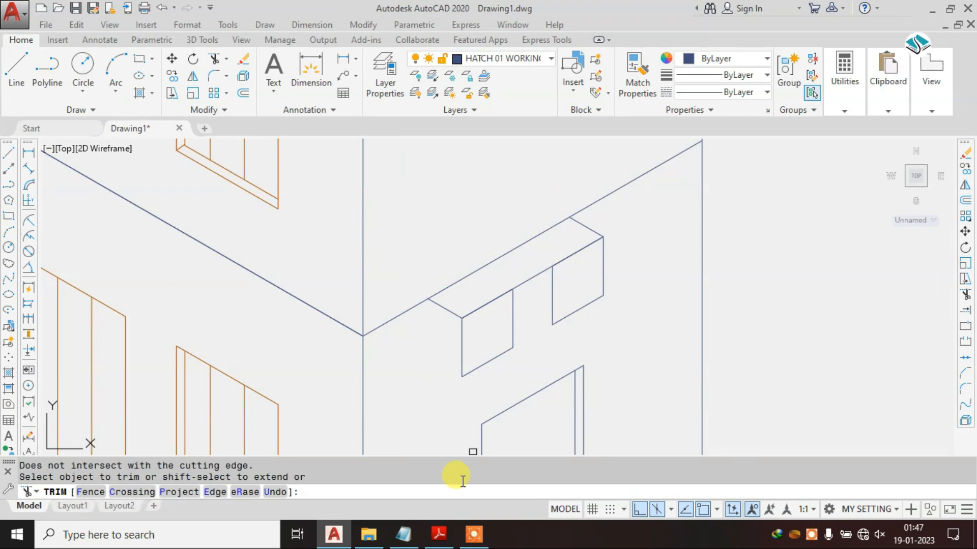
pyautogui.press('Escape')
# Step: Check the sunshade's edge in the Civil Work Book PDF and copy the front edge 3" downward for its thickness
pyautogui.click(440, 533)
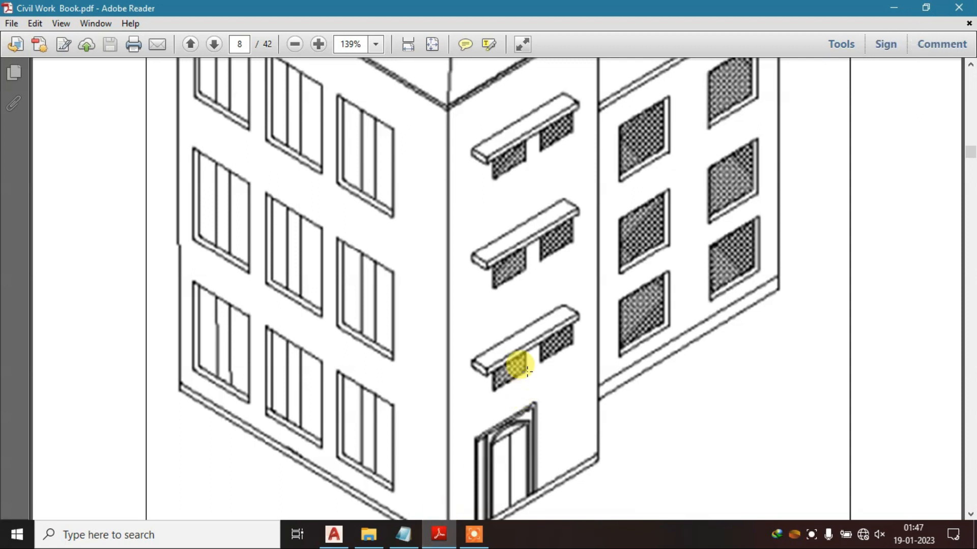
pyautogui.keyDown('ctrl'); pyautogui.scroll(3, 517, 360); pyautogui.keyUp('ctrl')
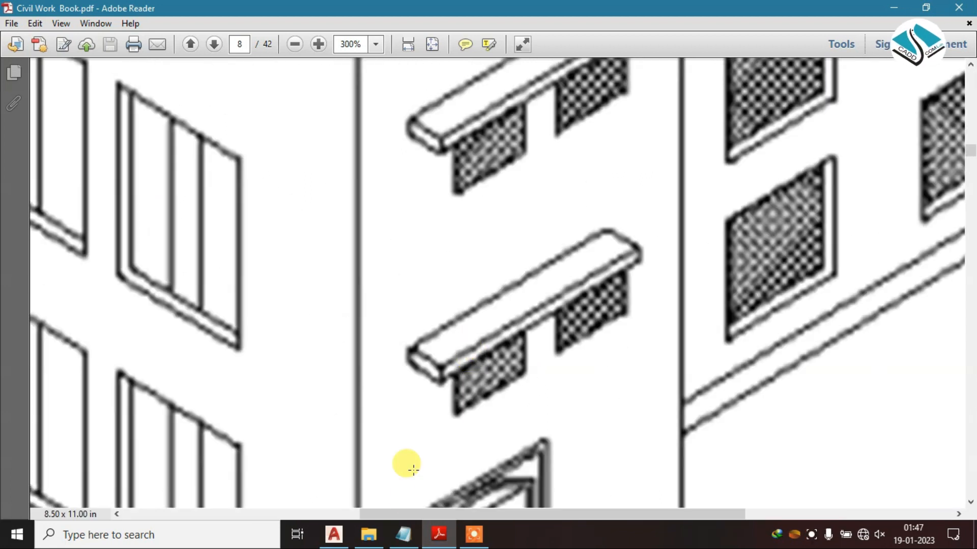
pyautogui.click(438, 533)
pyautogui.click(484, 306)
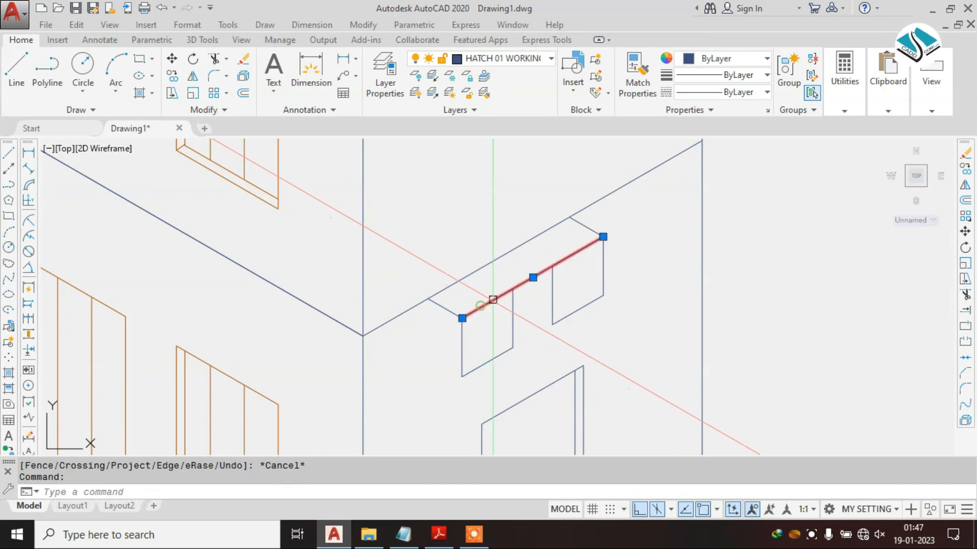
pyautogui.write('co')
pyautogui.press('Return')
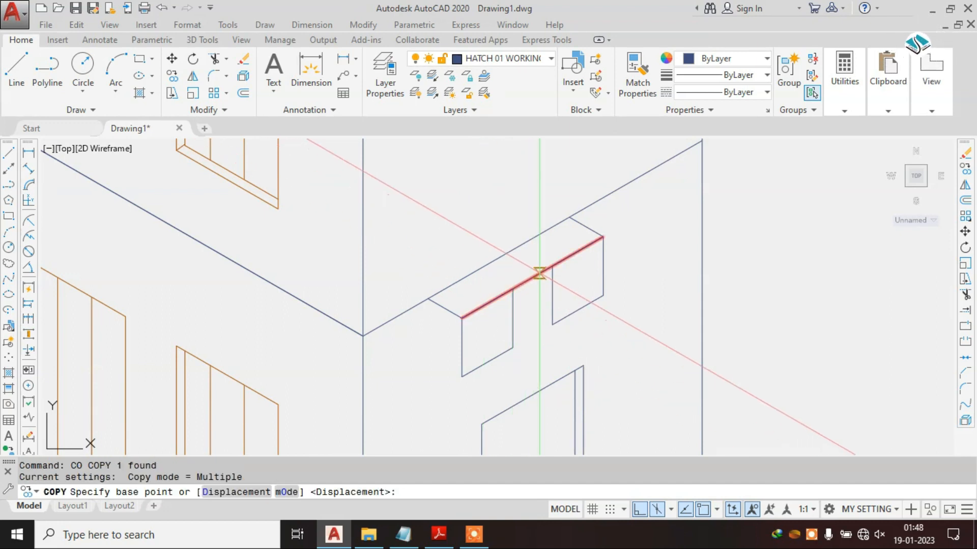
pyautogui.click(539, 275)
pyautogui.write('3')
pyautogui.press('Return')
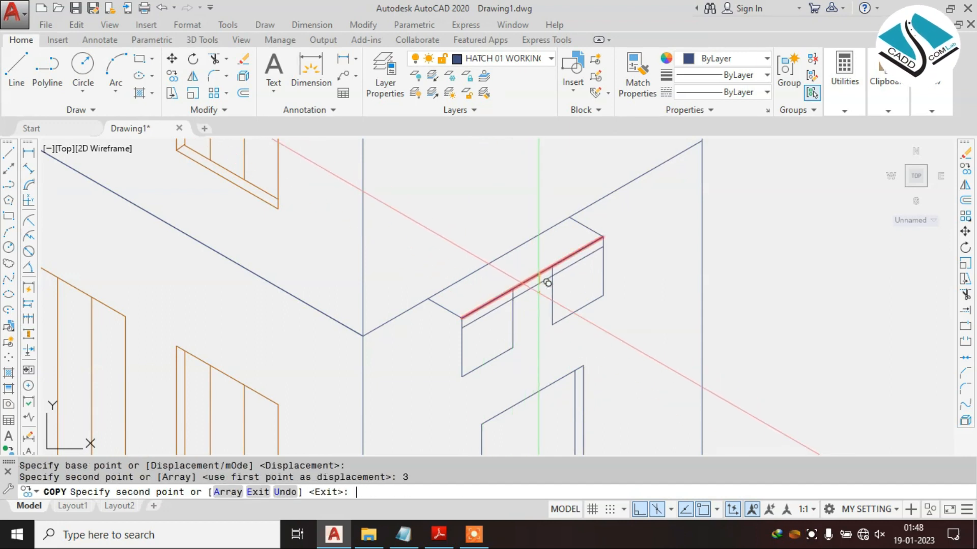
pyautogui.press('Escape')
pyautogui.press('Escape')
# Step: Draw a receding line from the lower front edge's end nearer the building corner and trim it at the floor line
pyautogui.write('l')
pyautogui.press('Return')
pyautogui.scroll(4, 479, 316)
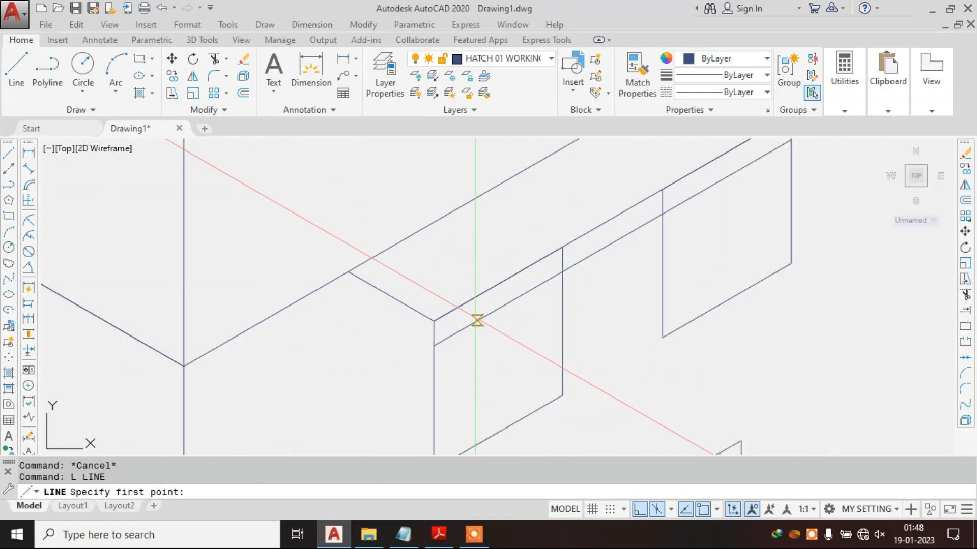
pyautogui.click(434, 345)
pyautogui.click(295, 258)
pyautogui.press('Escape')
pyautogui.press('Escape')
pyautogui.write('TR')
pyautogui.press('Return')
pyautogui.press('Escape')
# Step: Draw a short vertical line down from the sunshade's rear corner, crossing the lower receding edge
pyautogui.write('L')
pyautogui.press('Return')
pyautogui.click(348, 271)
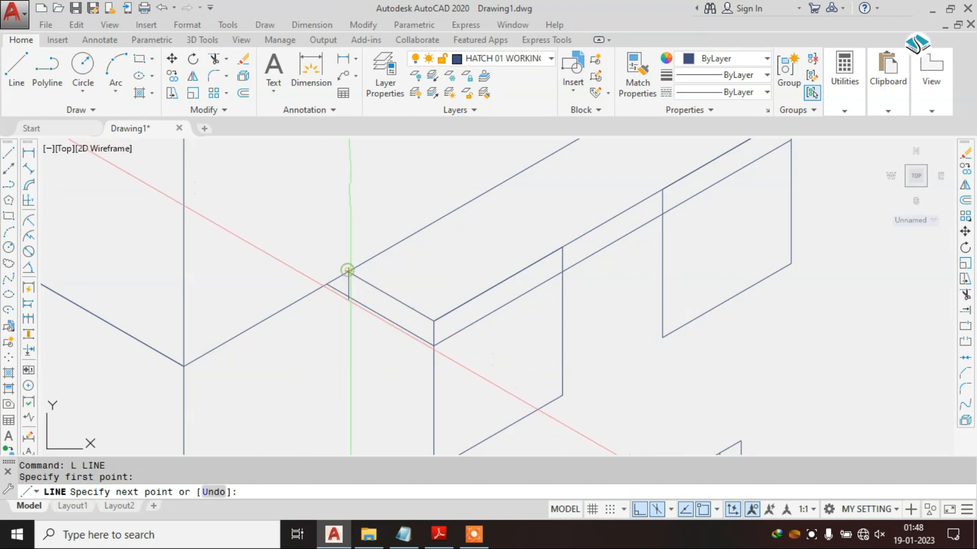
pyautogui.click(348, 313)
pyautogui.press('Escape')
# Step: Trim the excess of the lower receding edge and the short vertical line to close the sunshade's end face
pyautogui.write('TR')
pyautogui.press('Return')
pyautogui.press('Return')
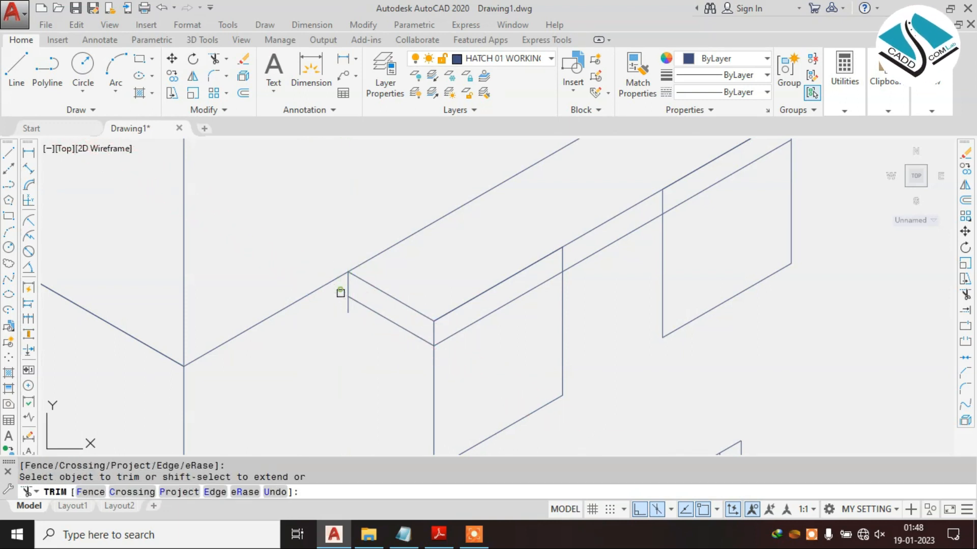
pyautogui.scroll(-2, 344, 307)
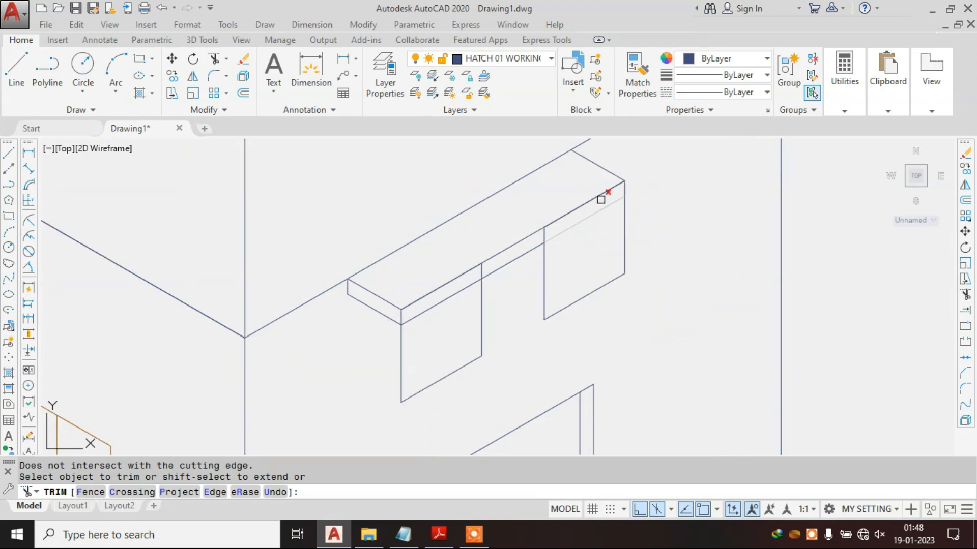
pyautogui.scroll(-2, 589, 192)
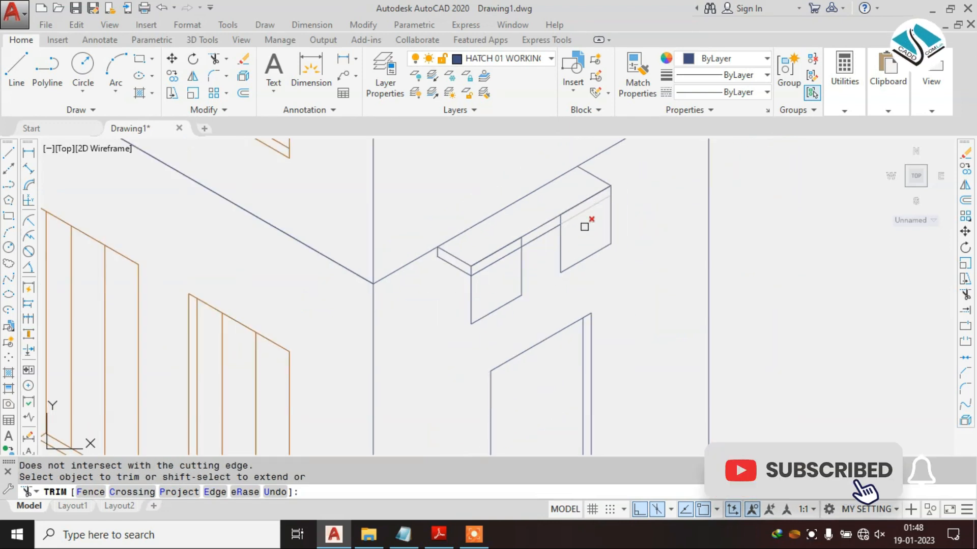
pyautogui.press('Escape')
pyautogui.press('Escape')
# Step: After checking the PDF, outline the sunshade's overhang from its lower front corner: 6" toward the building corner, 3" up, and back to the upper front corner
pyautogui.click(442, 534)
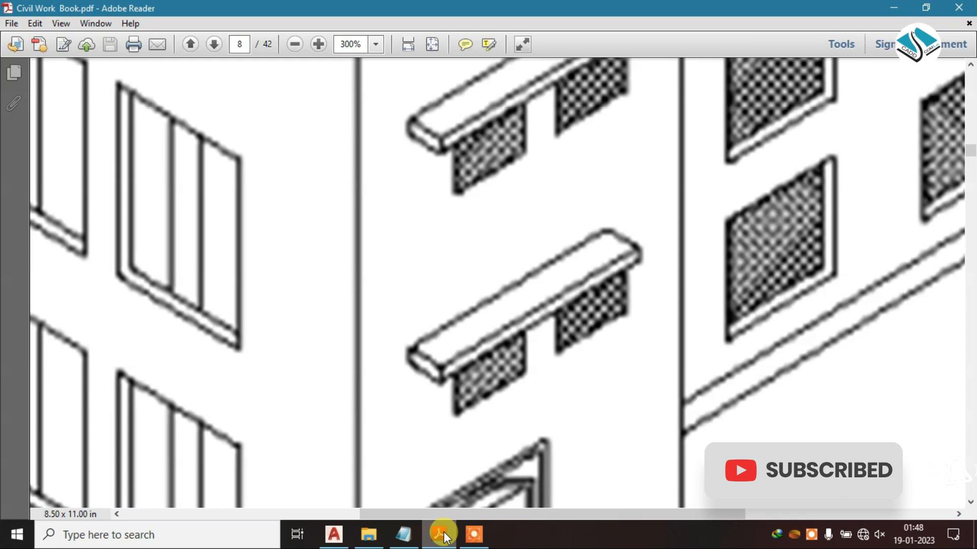
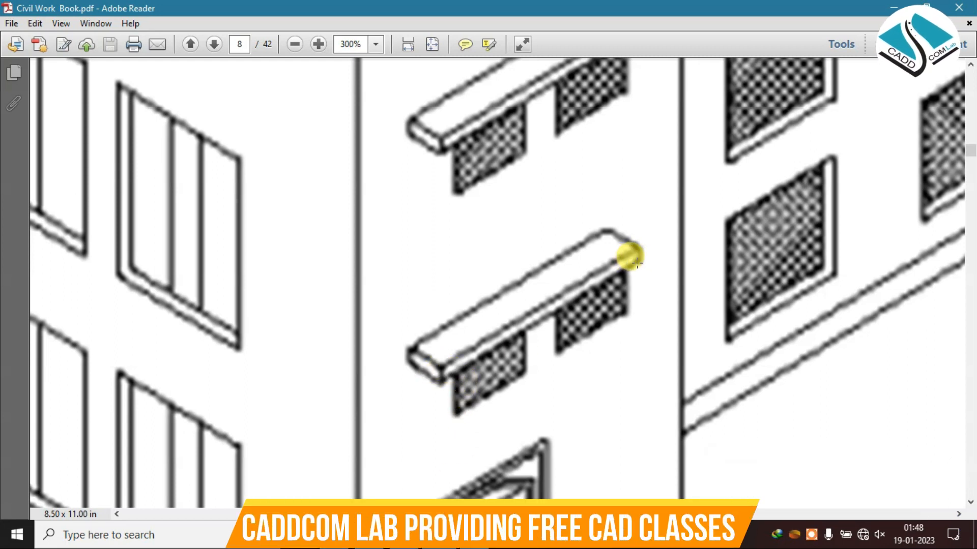
pyautogui.click(334, 534)
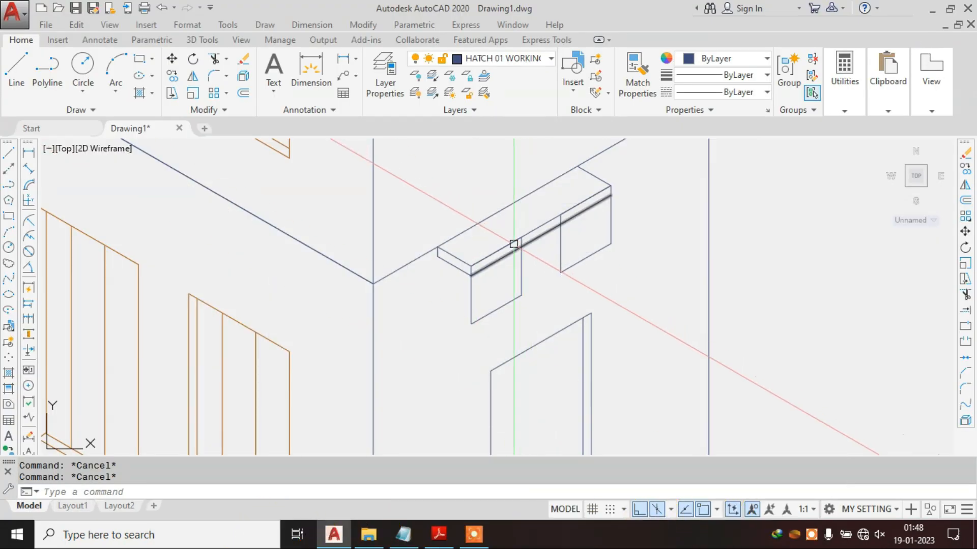
pyautogui.scroll(2, 472, 252)
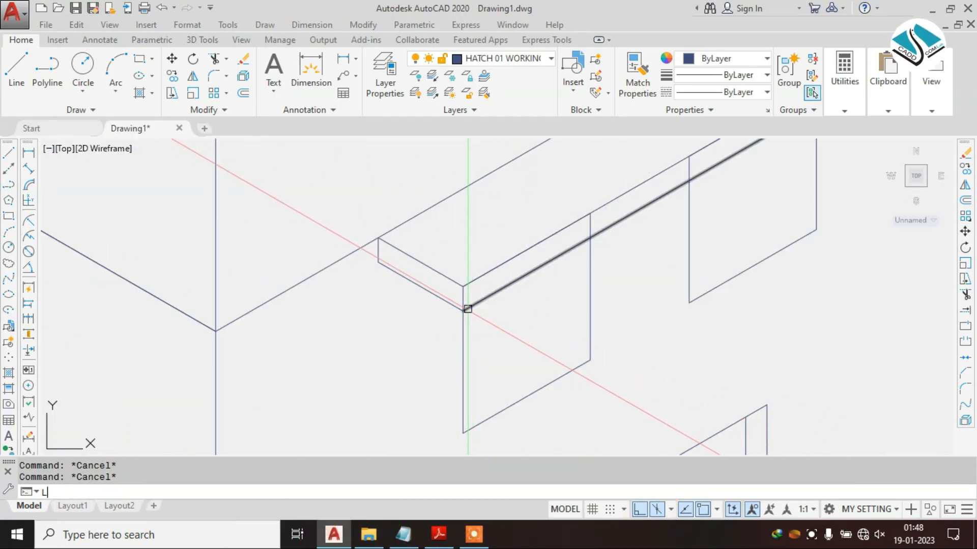
pyautogui.press('Return')
pyautogui.click(464, 309)
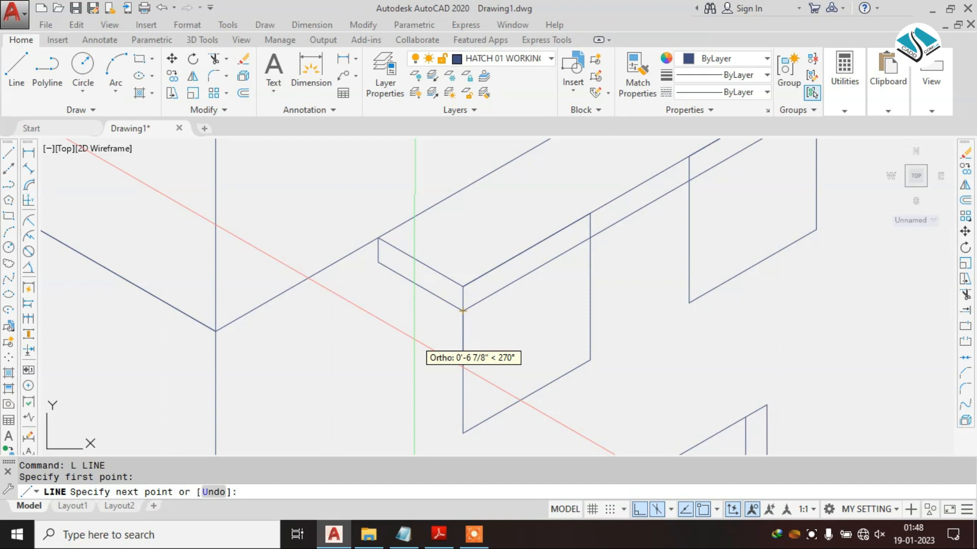
pyautogui.press('F5')
pyautogui.write('6')
pyautogui.press('Return')
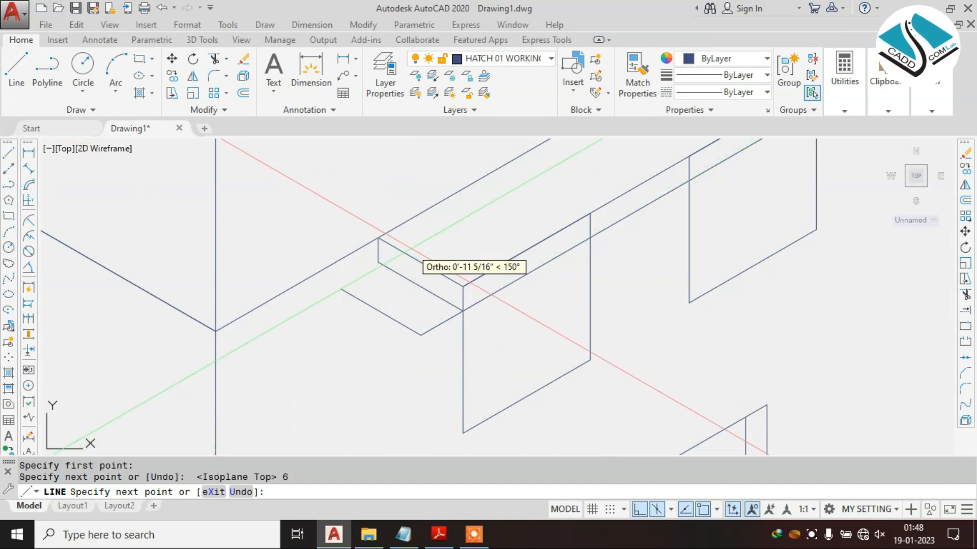
pyautogui.press('F5')
pyautogui.write('3')
pyautogui.press('Return')
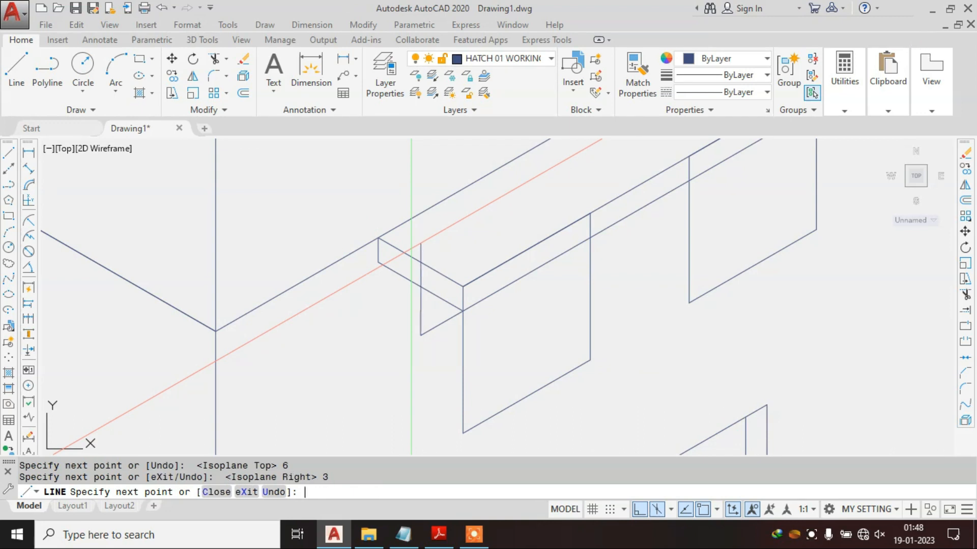
pyautogui.click(460, 286)
pyautogui.press('Escape')
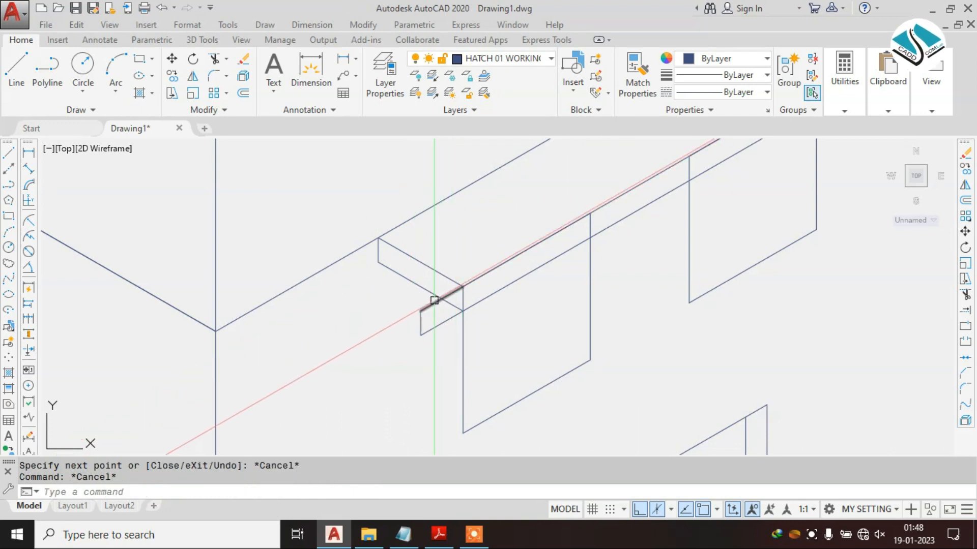
# Step: Move the sunshade's end face from the ventilator corner out to the end of the 6" overhang near the building corner
pyautogui.click(425, 245)
pyautogui.click(376, 264)
pyautogui.click(463, 298)
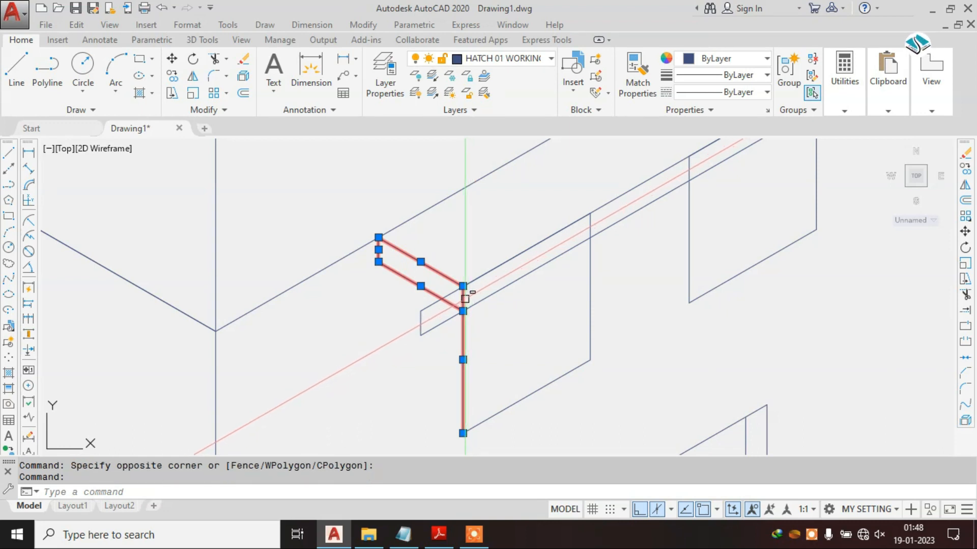
pyautogui.press('Return')
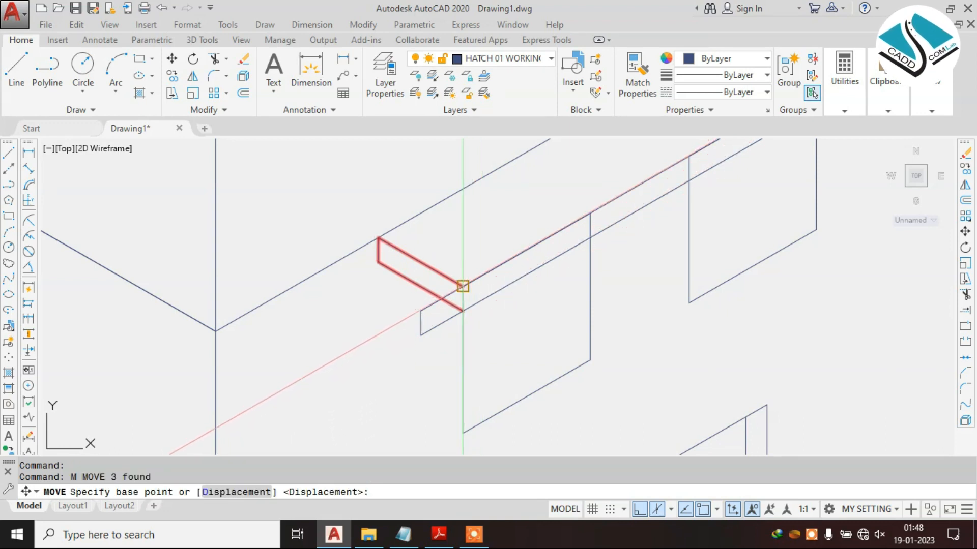
pyautogui.click(463, 286)
pyautogui.click(420, 310)
pyautogui.press('Escape')
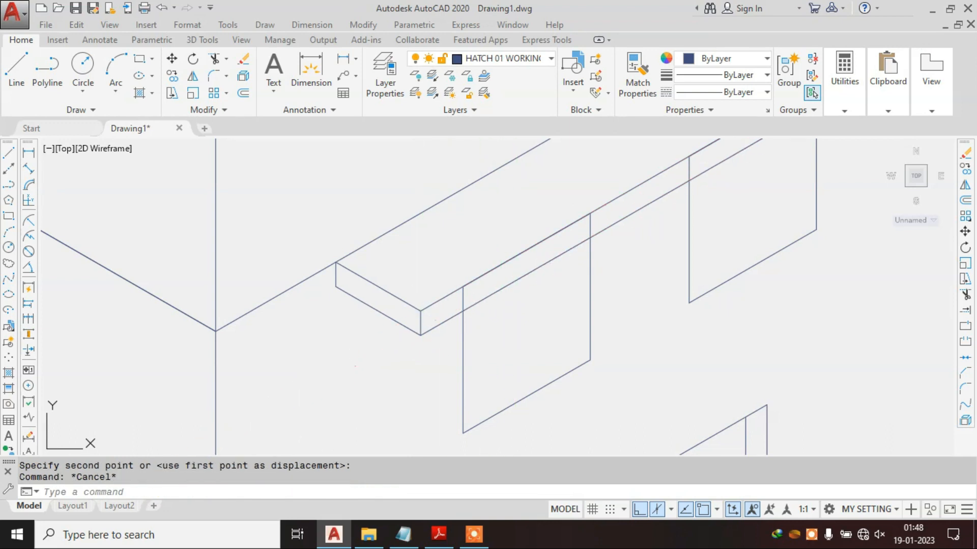
pyautogui.scroll(-2, 453, 317)
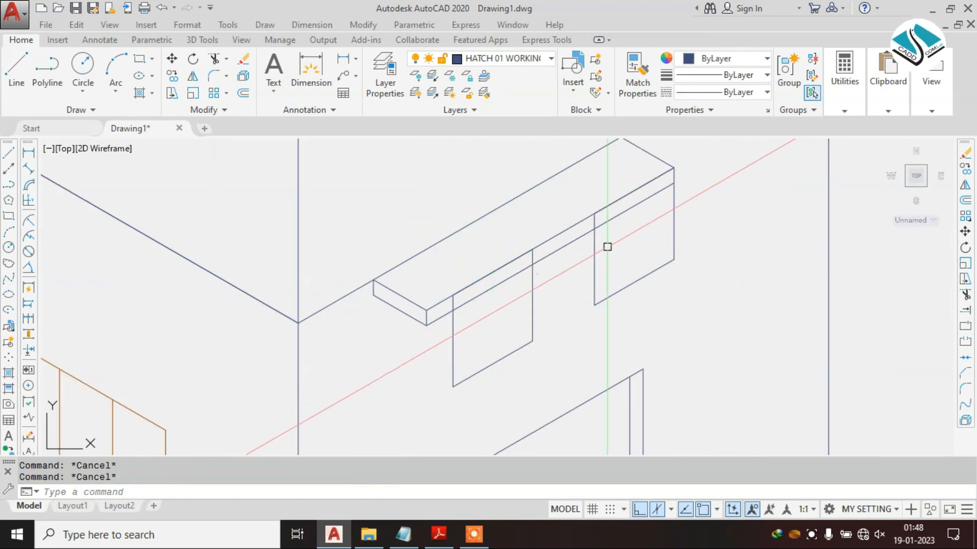
# Step: Draw a 6" line extending the sunshade's upper front edge beyond the far ventilator
pyautogui.scroll(2, 528, 301)
pyautogui.write('l')
pyautogui.press('Return')
pyautogui.scroll(1, 595, 234)
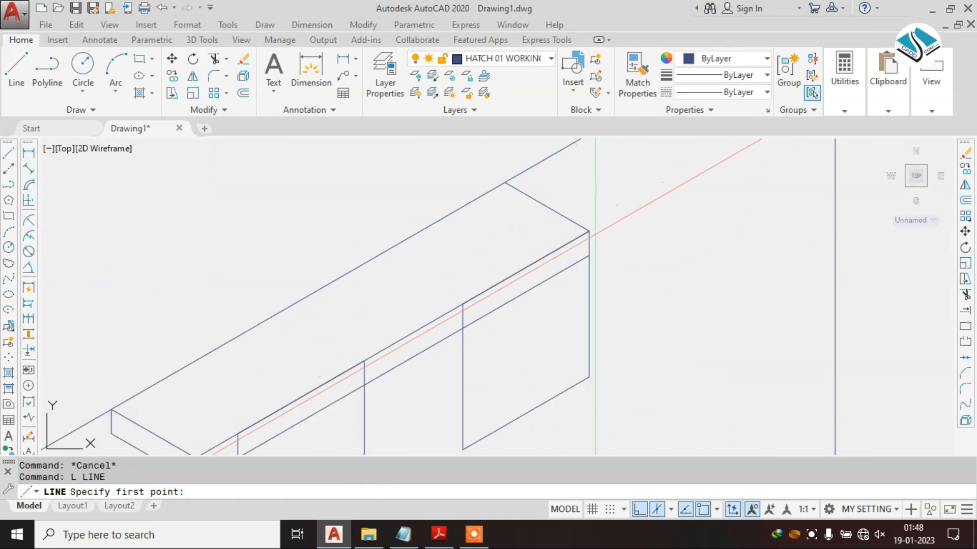
pyautogui.click(589, 231)
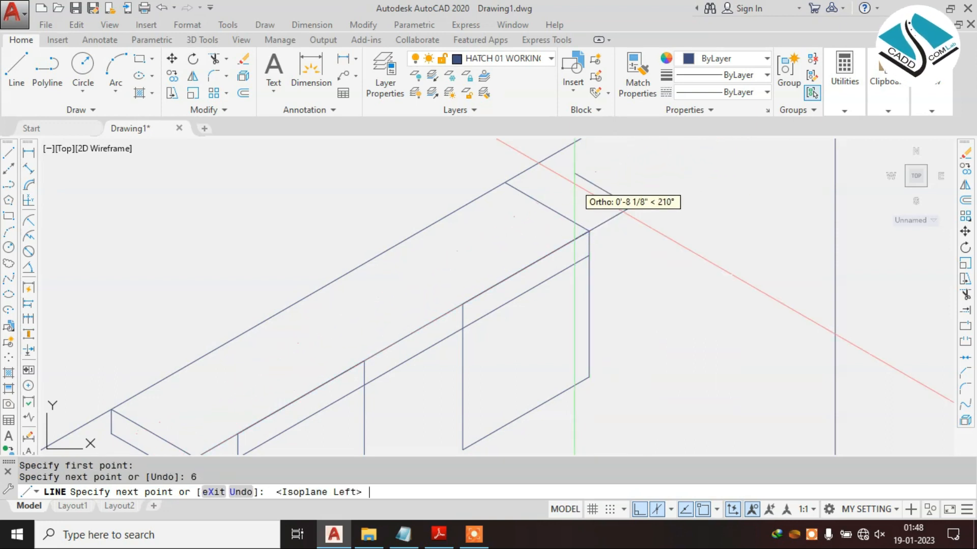
pyautogui.moveTo(564, 194); pyautogui.dragTo(563, 237, button='middle')
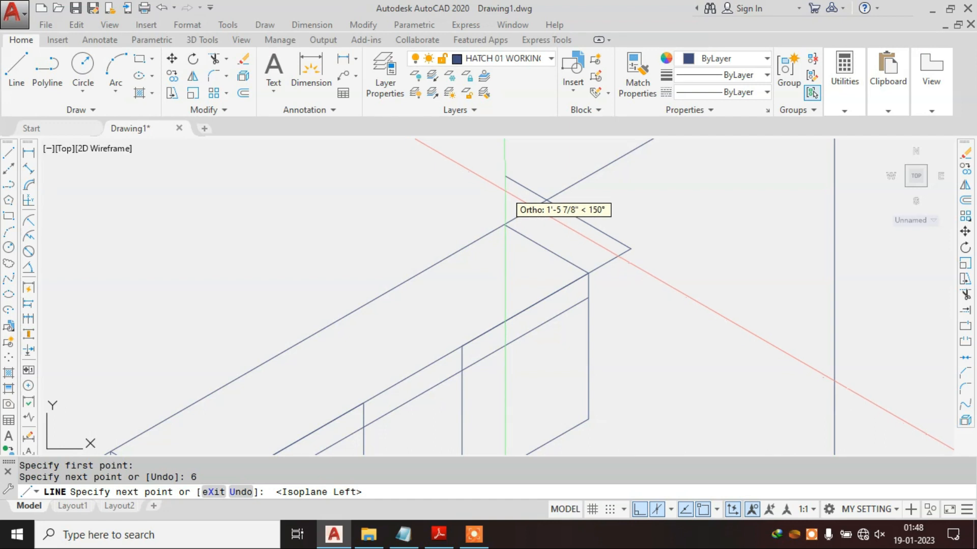
pyautogui.click(505, 224)
pyautogui.press('Escape')
pyautogui.press('Escape')
# Step: Move the sunshade's far receding edge to the end of the 6" extension
pyautogui.click(559, 255)
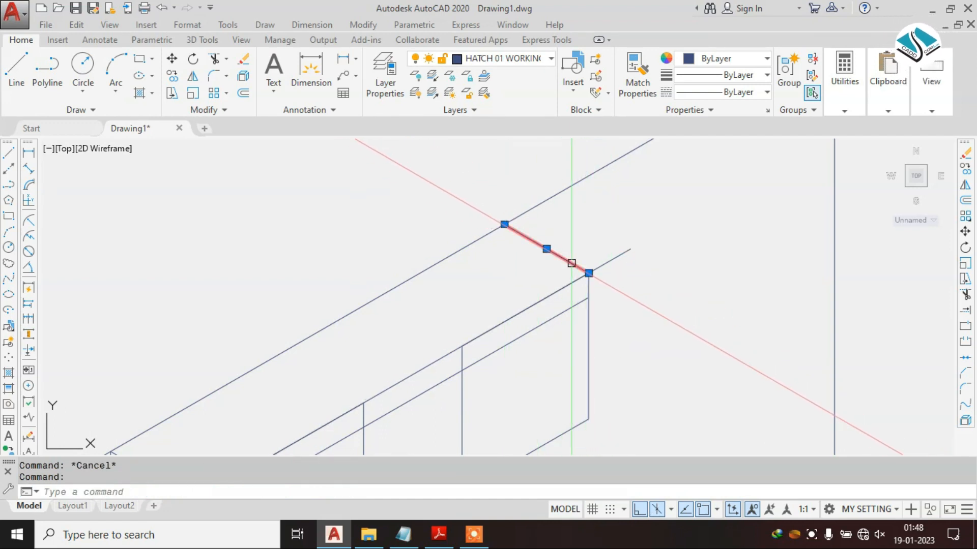
pyautogui.write('M')
pyautogui.press('Return')
pyautogui.click(588, 273)
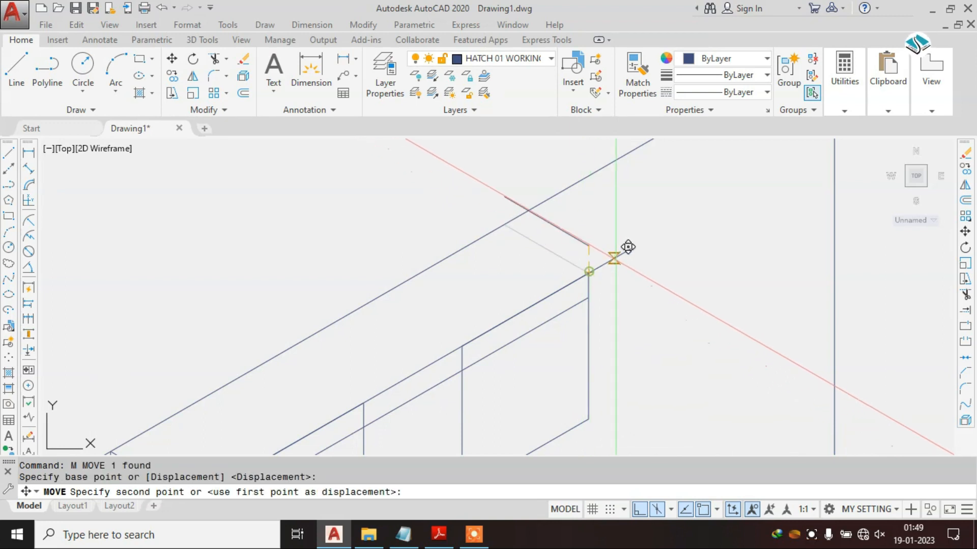
pyautogui.click(631, 247)
pyautogui.press('Escape')
pyautogui.press('Escape')
# Step: Draw a 6" vertical line down from the far upper front corner, and continue the lower front edge past it
pyautogui.write('L')
pyautogui.press('Return')
pyautogui.click(630, 248)
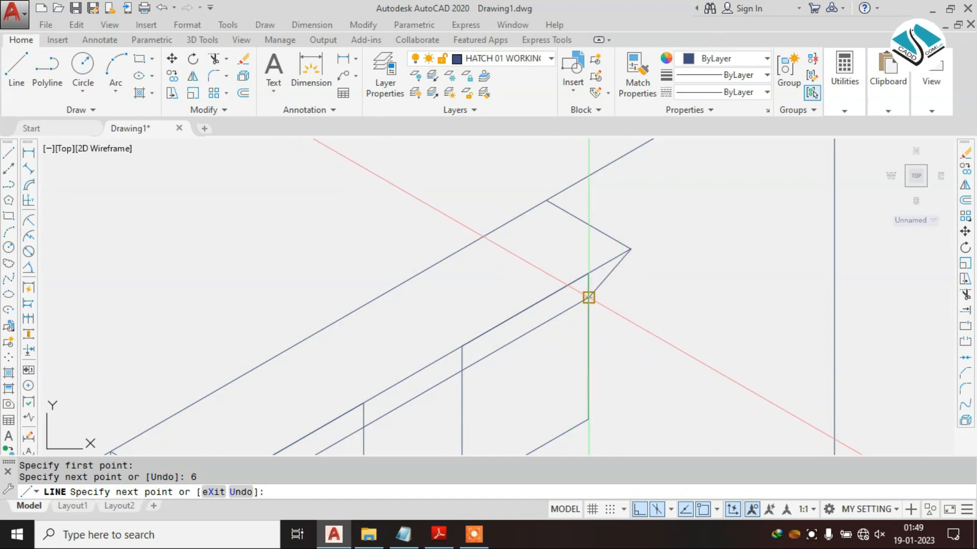
pyautogui.press('Escape')
pyautogui.press('Return')
pyautogui.click(588, 298)
pyautogui.click(682, 252)
pyautogui.hotkey('ctrl', 'z')
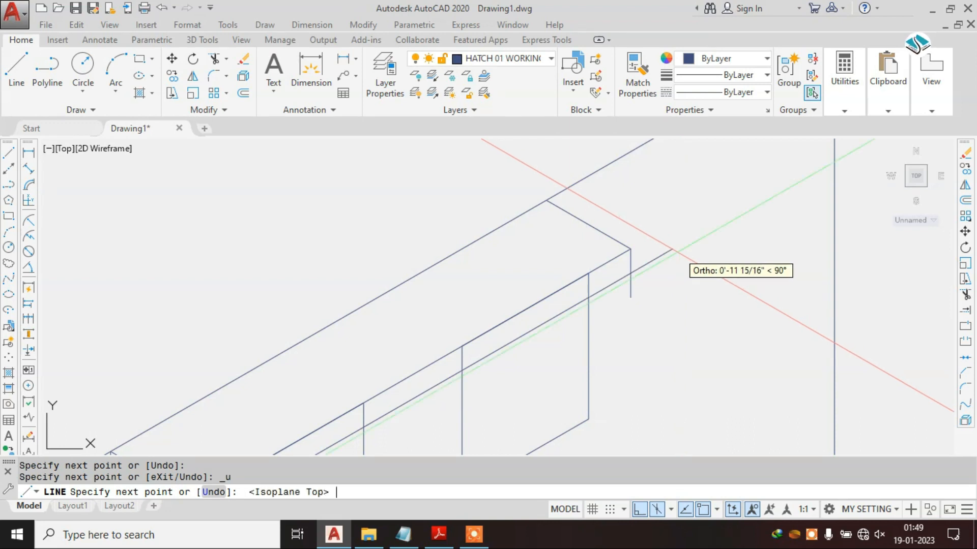
pyautogui.press('Escape')
# Step: Trim the excess of the vertical line and the lower front edge to close the sunshade's far end
pyautogui.write('TR')
pyautogui.press('Return')
pyautogui.press('Return')
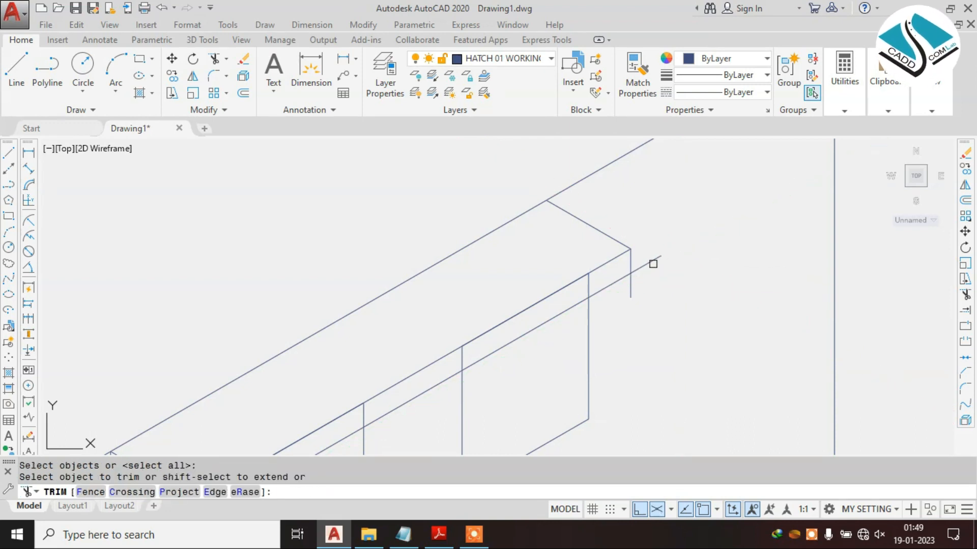
pyautogui.click(629, 279)
pyautogui.scroll(-3, 625, 226)
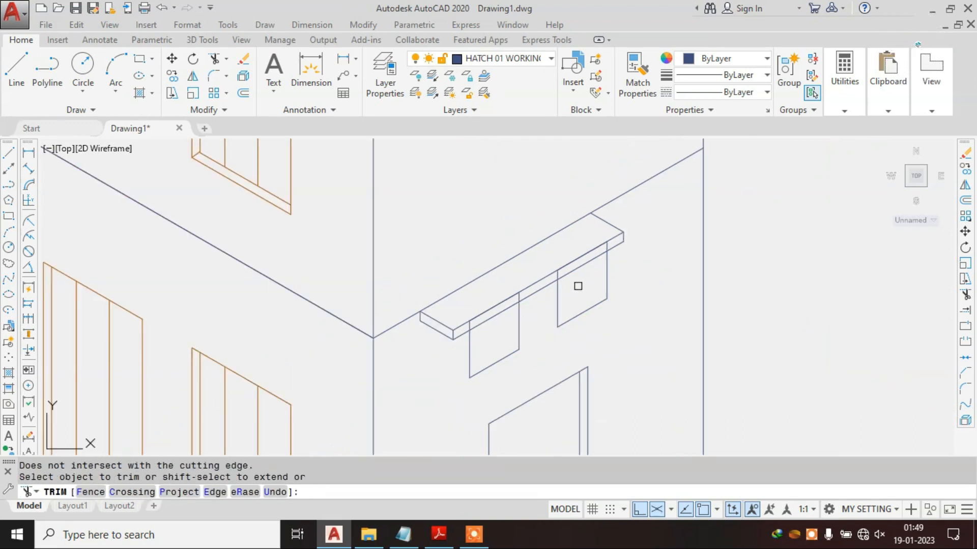
pyautogui.moveTo(501, 347); pyautogui.dragTo(501, 284, button='middle')
pyautogui.scroll(2, 492, 283)
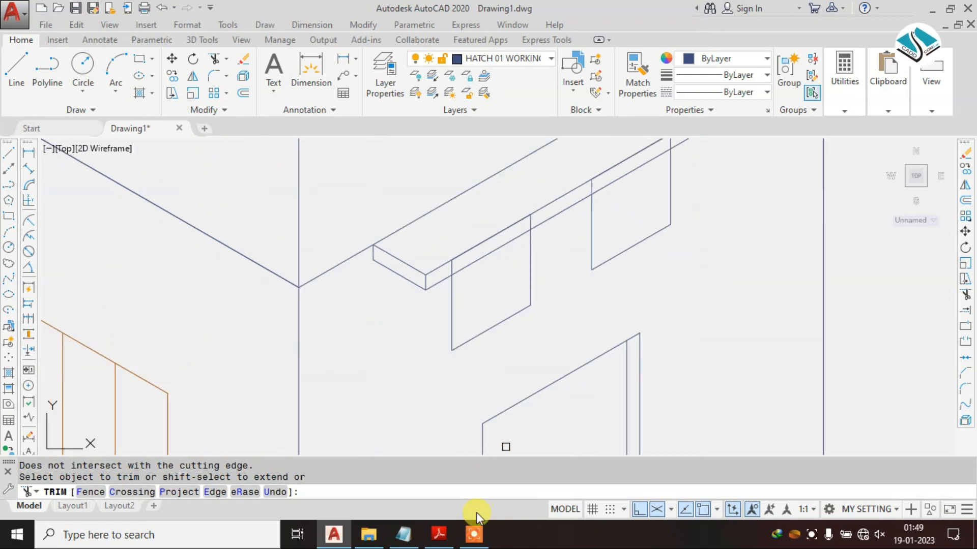
pyautogui.press('Escape')
# Step: Trim the ventilator lines that overlap the sunshade's front face
pyautogui.click(439, 534)
pyautogui.click(440, 535)
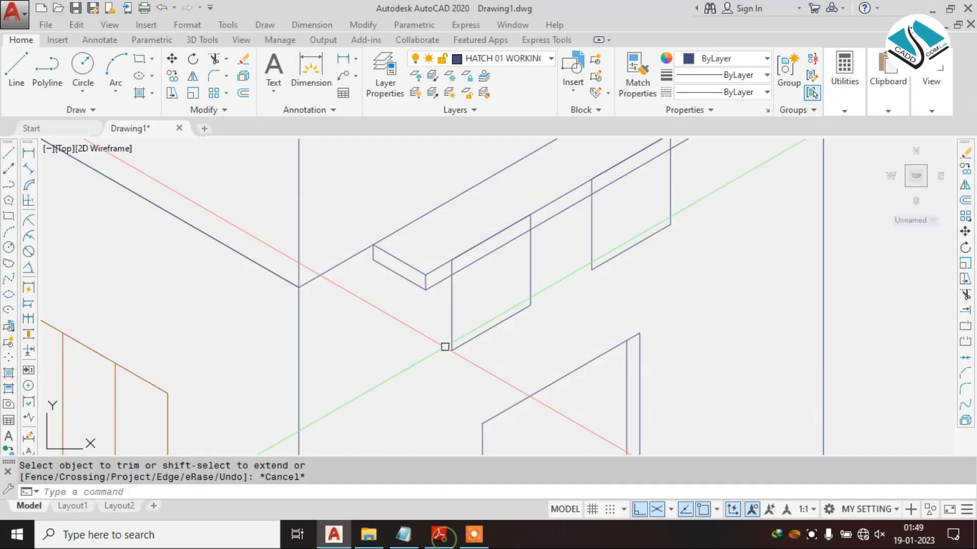
pyautogui.write('T')
pyautogui.press('Return')
pyautogui.scroll(2, 458, 259)
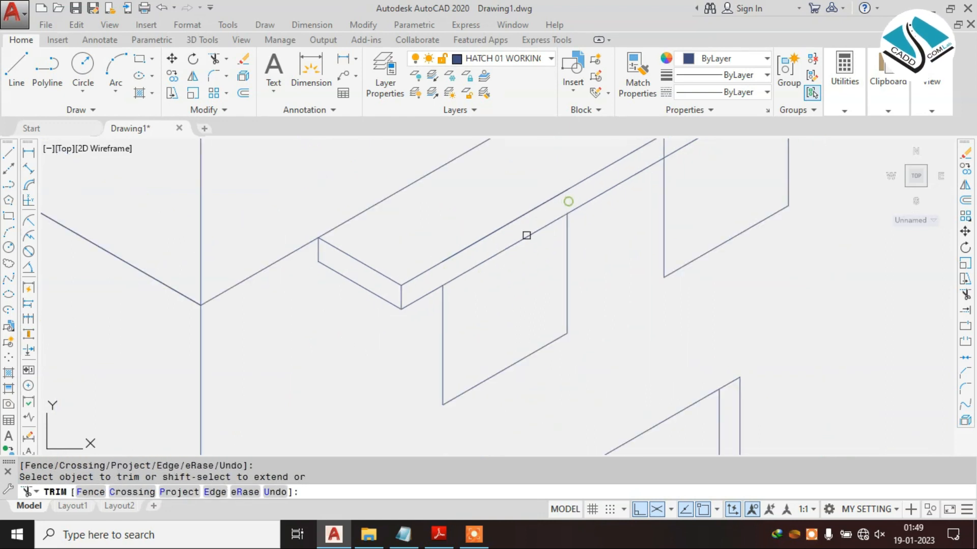
pyautogui.scroll(-2, 560, 203)
pyautogui.scroll(3, 585, 193)
pyautogui.scroll(-2, 597, 226)
pyautogui.scroll(2, 631, 208)
pyautogui.click(620, 226)
pyautogui.scroll(-4, 617, 226)
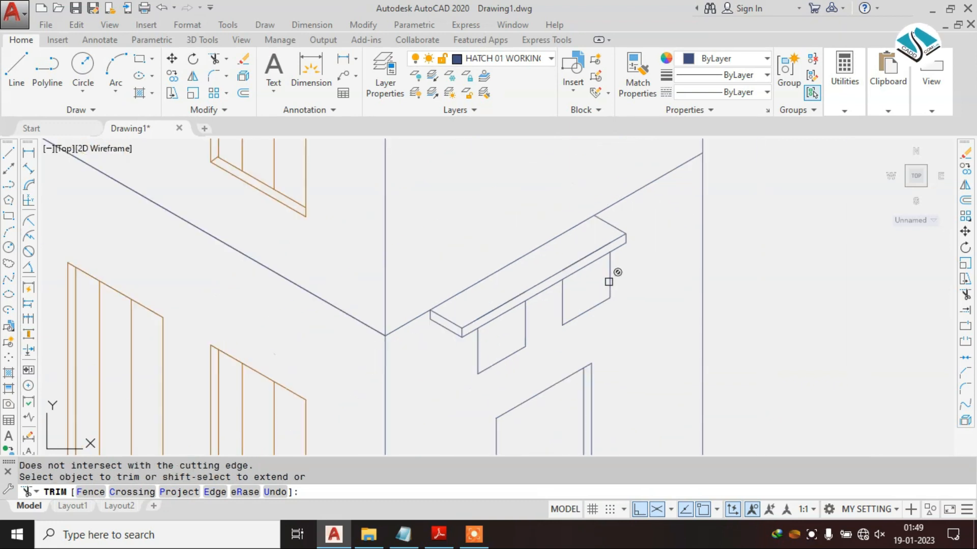
pyautogui.press('Escape')
pyautogui.press('Escape')
# Step: After checking the PDF, copy the nearer ventilator's vertical edge farthest from the building corner 2" into the wall
pyautogui.scroll(-2, 571, 289)
pyautogui.scroll(3, 554, 300)
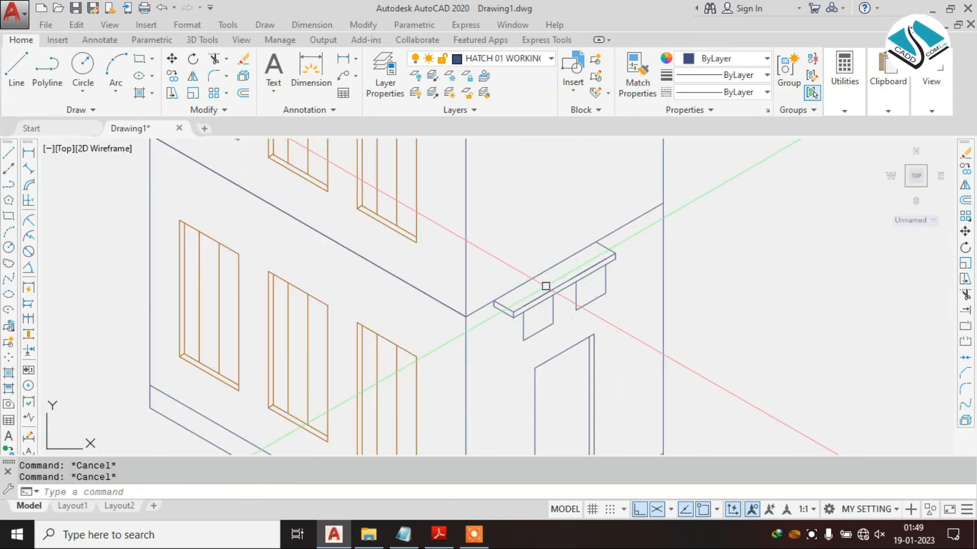
pyautogui.click(436, 534)
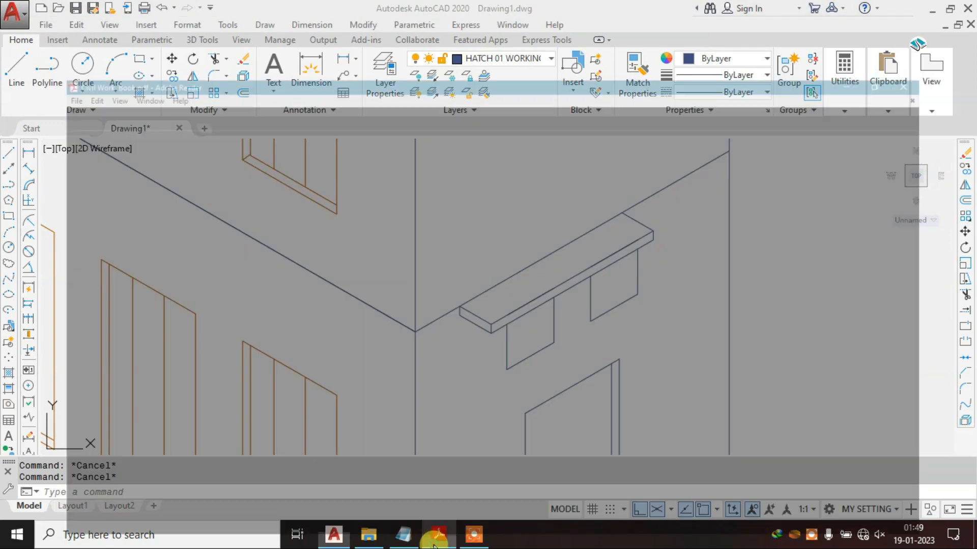
pyautogui.click(437, 534)
pyautogui.scroll(2, 549, 327)
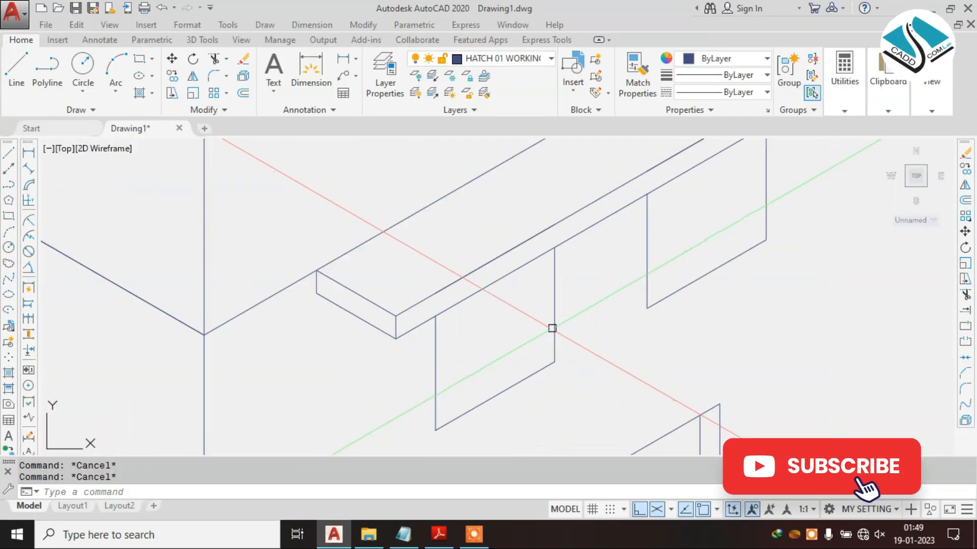
pyautogui.click(554, 325)
pyautogui.write('co')
pyautogui.press('Return')
pyautogui.click(555, 324)
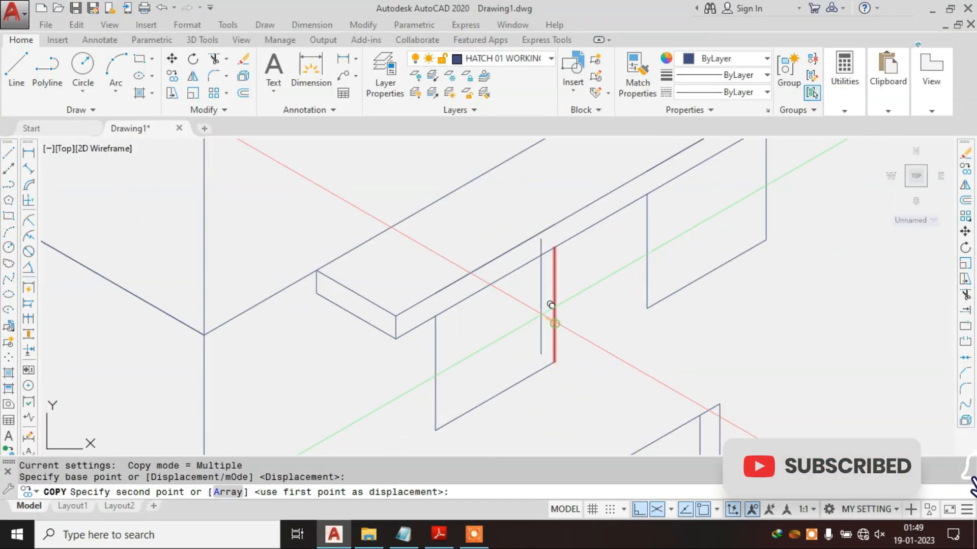
pyautogui.write('3')
pyautogui.press('Return')
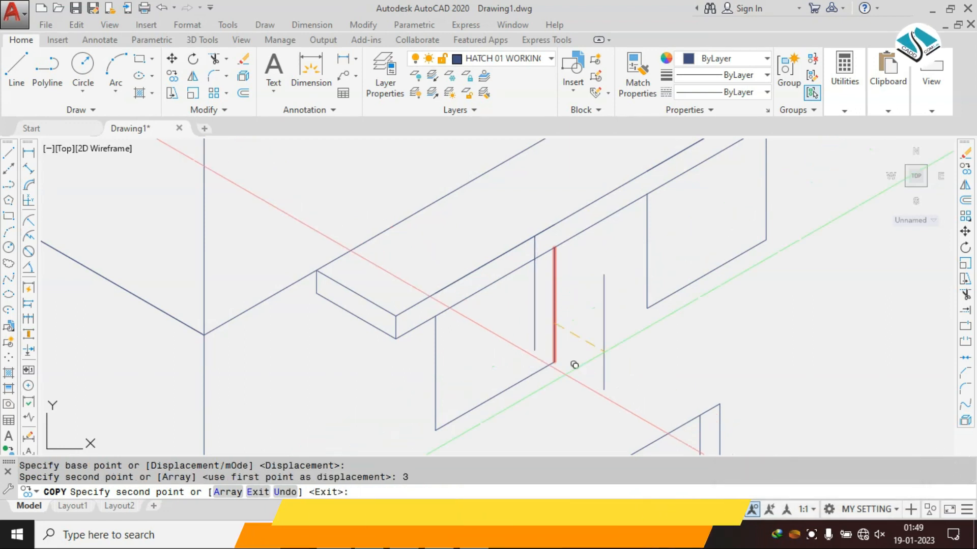
pyautogui.hotkey('ctrl', 'z')
pyautogui.write('2')
pyautogui.press('Return')
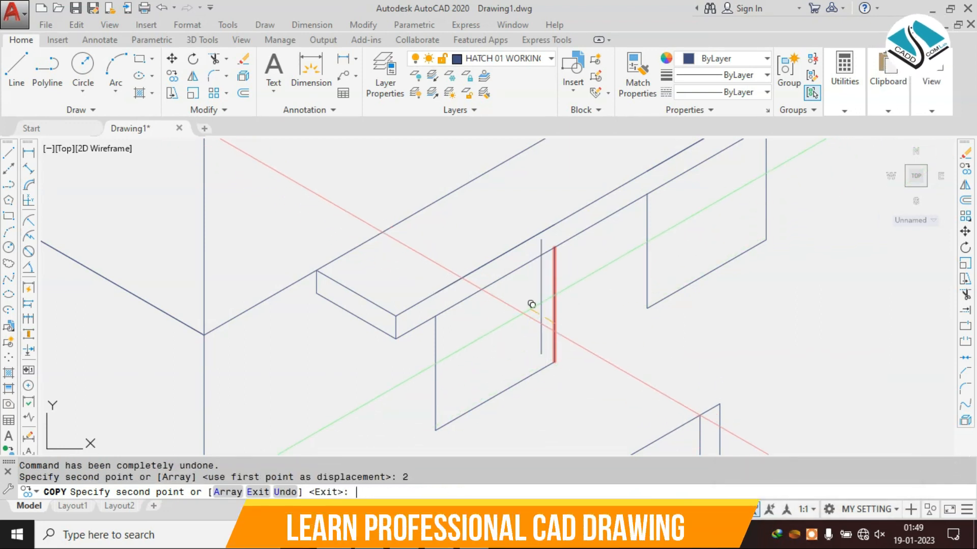
pyautogui.press('Escape')
pyautogui.press('Escape')
# Step: Copy the same ventilator's bottom edge 2" into the wall
pyautogui.click(508, 368)
pyautogui.click(489, 415)
pyautogui.write('co')
pyautogui.press('Return')
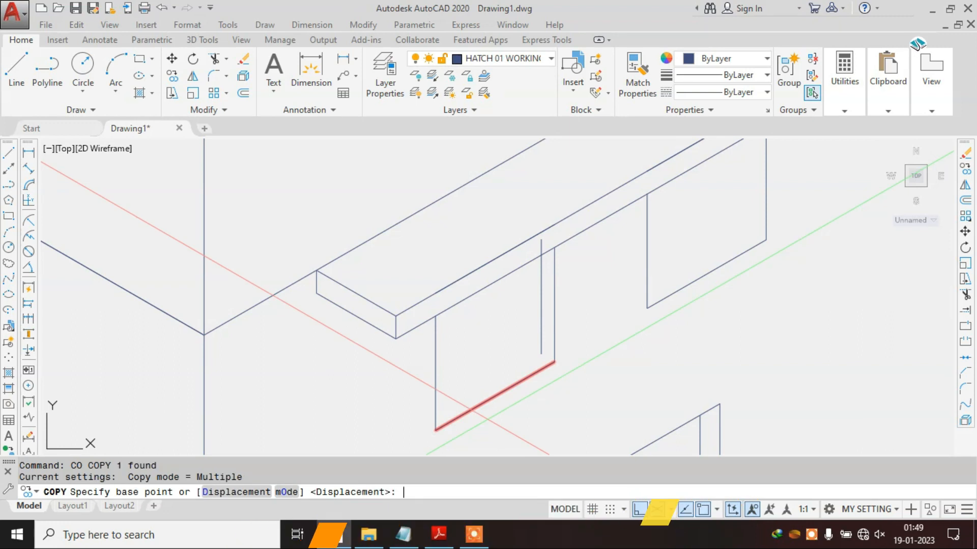
pyautogui.click(533, 371)
pyautogui.write('2')
pyautogui.press('Return')
pyautogui.press('Escape')
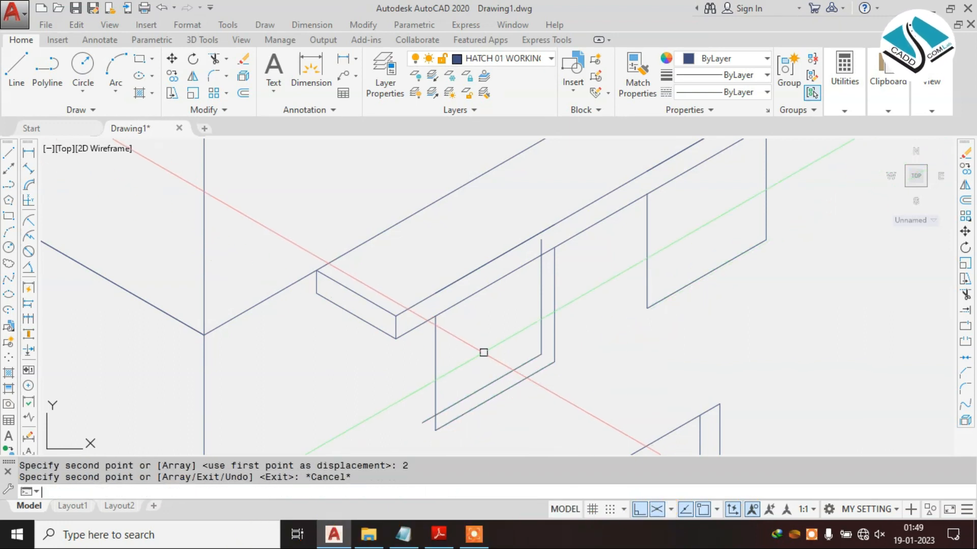
# Step: Draw a short line joining the inner and outer lower corners of the ventilator opening
pyautogui.write('l')
pyautogui.press('Return')
pyautogui.scroll(2, 530, 350)
pyautogui.click(531, 353)
pyautogui.press('Escape')
pyautogui.press('Return')
pyautogui.click(531, 353)
pyautogui.press('Escape')
pyautogui.press('Return')
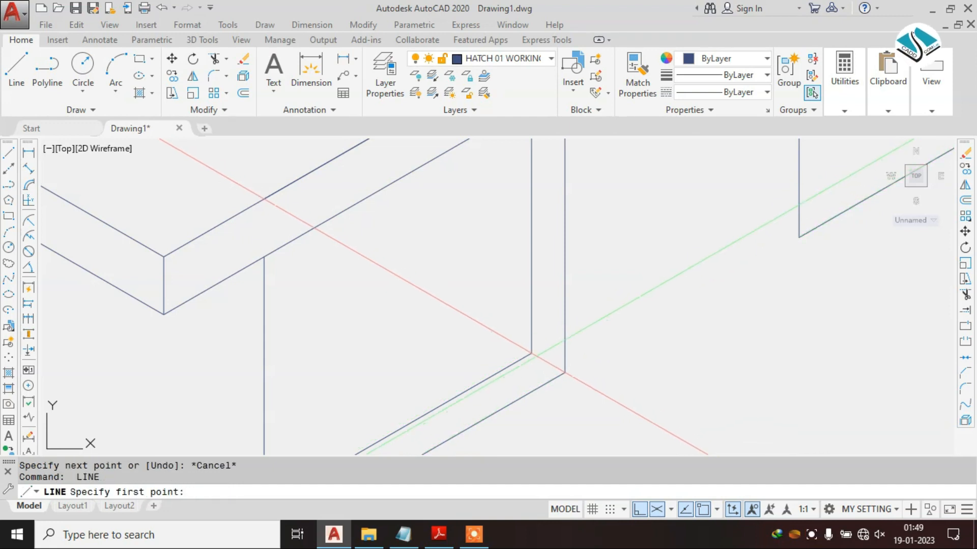
pyautogui.click(531, 353)
pyautogui.press('Escape')
pyautogui.scroll(-2, 565, 372)
pyautogui.moveTo(564, 372); pyautogui.dragTo(555, 209, button='middle')
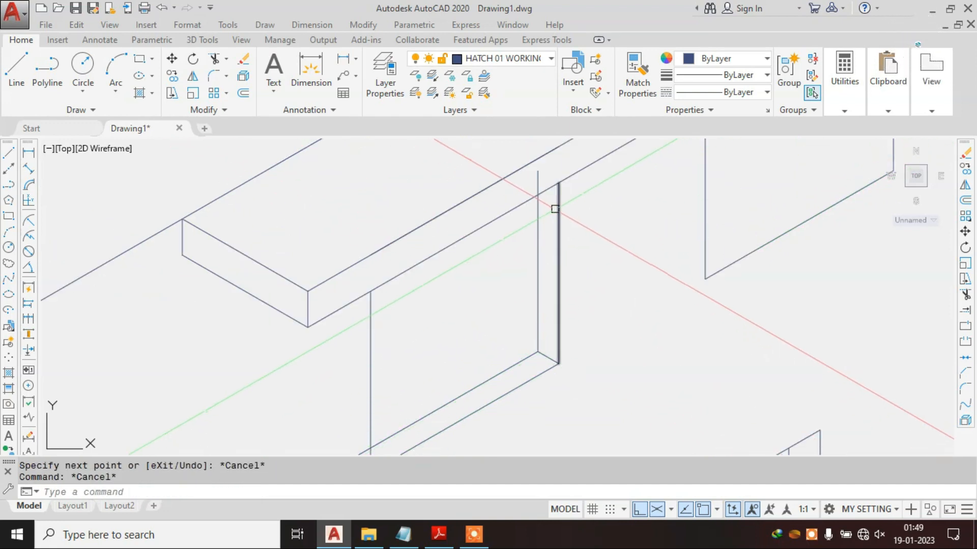
# Step: Trim the copied ventilator edges where they run past the sunshade and the opening's side
pyautogui.click(539, 182)
pyautogui.scroll(-2, 530, 207)
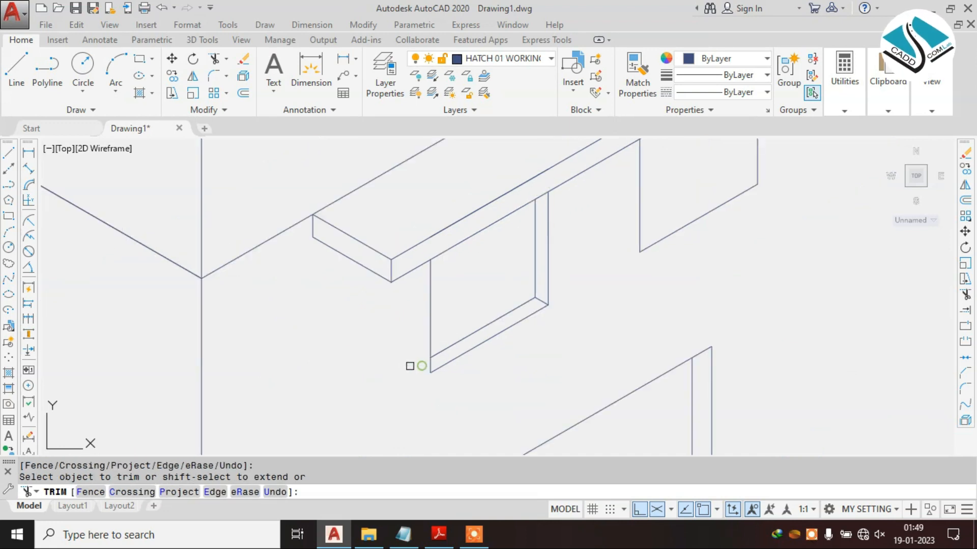
pyautogui.scroll(-2, 410, 366)
pyautogui.press('Escape')
pyautogui.scroll(3, 481, 330)
pyautogui.scroll(2, 482, 330)
pyautogui.click(457, 320)
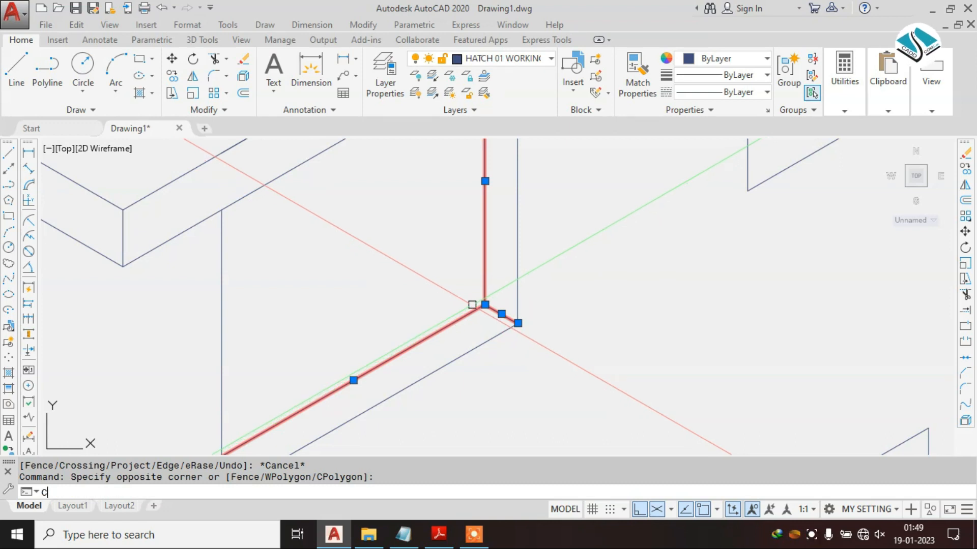
pyautogui.write('co')
pyautogui.press('Return')
pyautogui.click(517, 322)
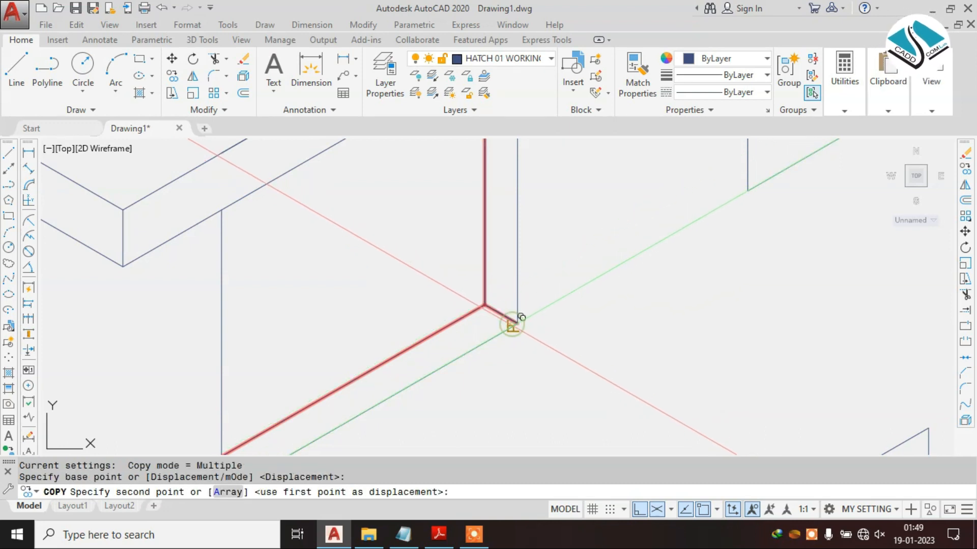
pyautogui.press('Escape')
# Step: Copy the ventilator's three depth lines from its lower outer corner to the matching corner of the other ventilator
pyautogui.click(507, 279)
pyautogui.click(451, 323)
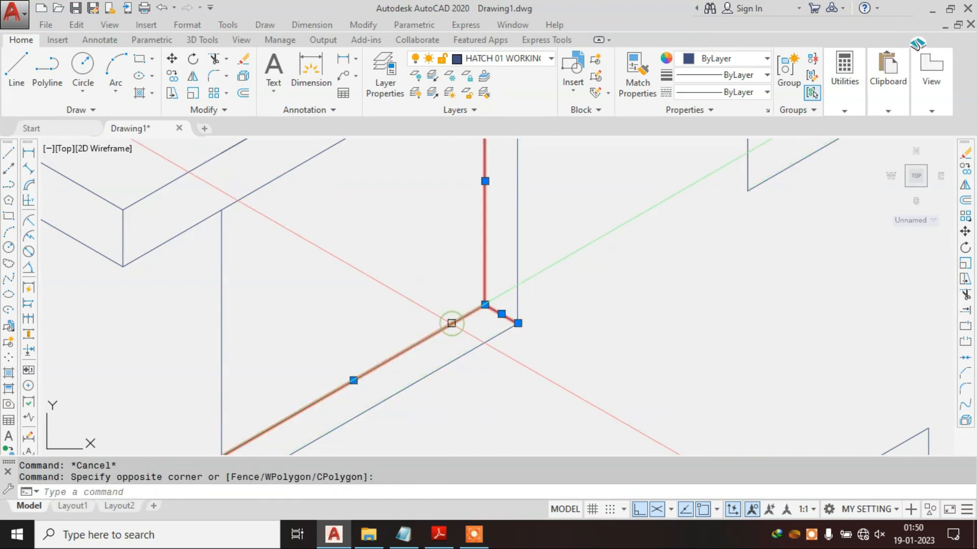
pyautogui.write('co')
pyautogui.press('Return')
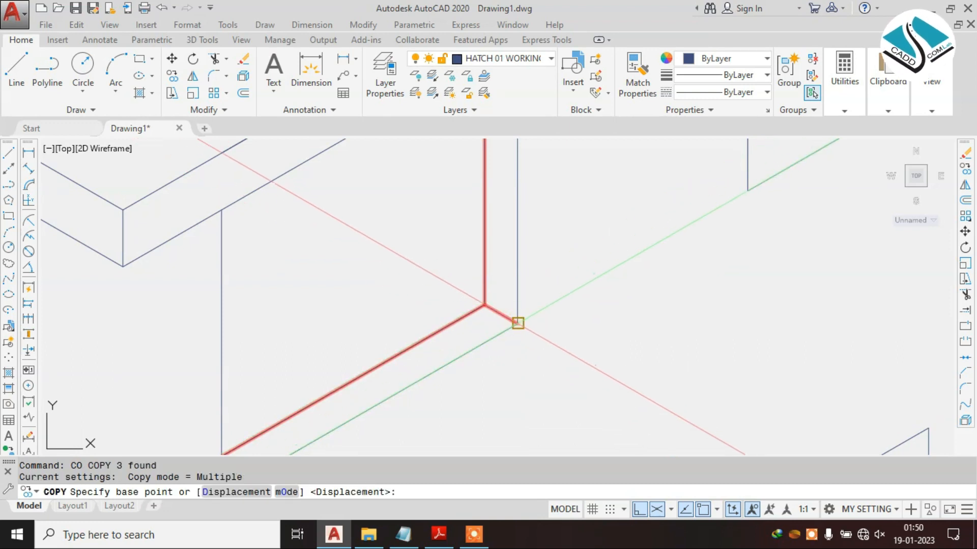
pyautogui.click(517, 323)
pyautogui.scroll(-3, 651, 239)
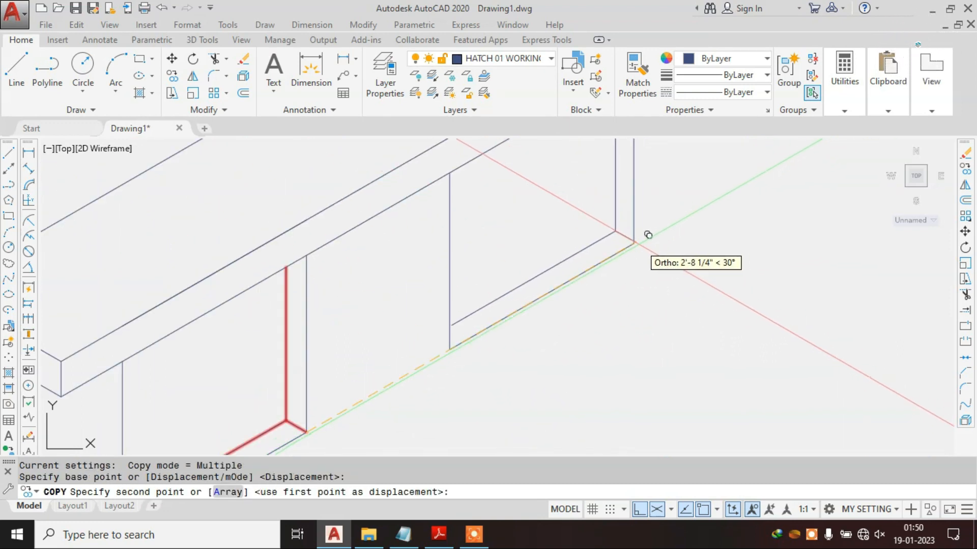
pyautogui.click(633, 240)
pyautogui.scroll(-3, 631, 254)
pyautogui.press('Escape')
pyautogui.press('Escape')
# Step: Erase the floor line running behind the sunshade on the entrance wall
pyautogui.scroll(-3, 630, 261)
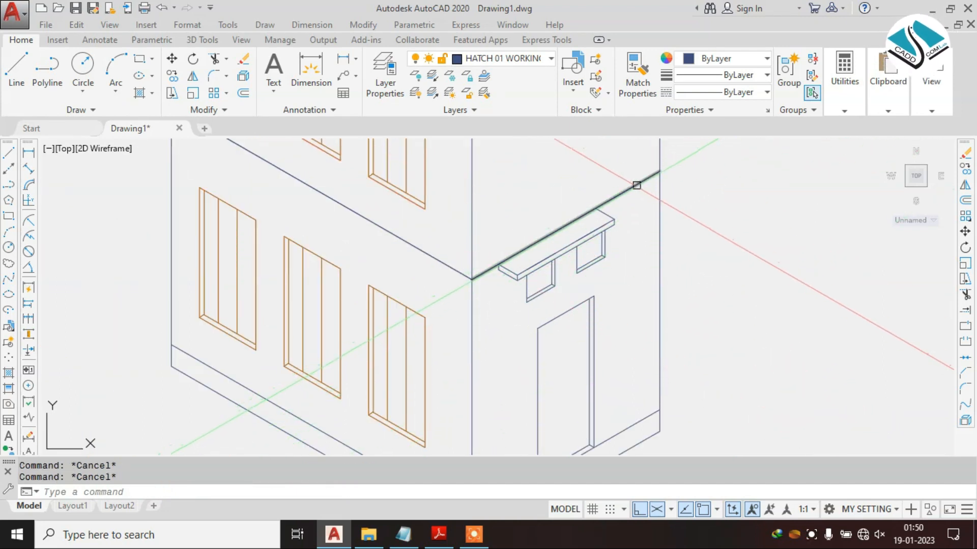
pyautogui.press('Return')
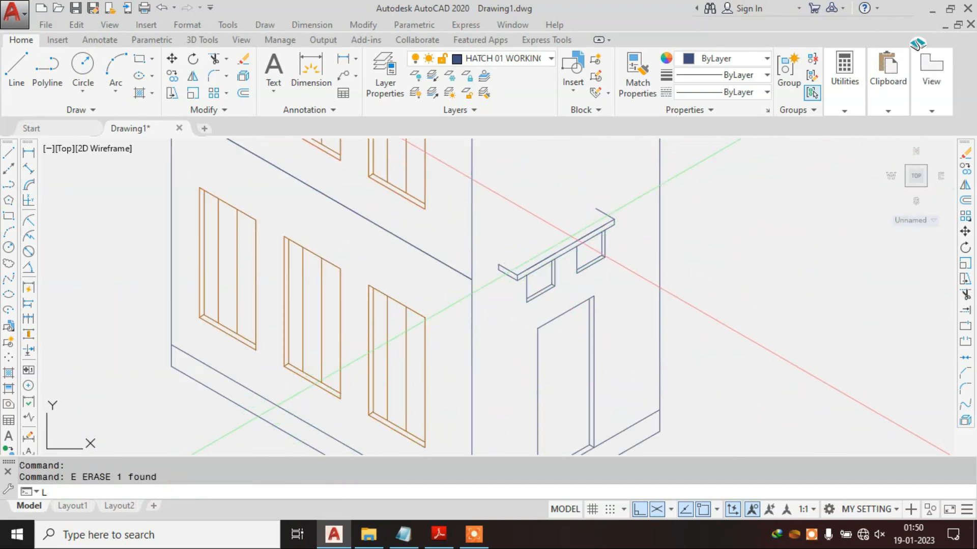
# Step: Draw a line along the rear upper edge of the entrance sunshade to close its top face
pyautogui.write('L')
pyautogui.press('Return')
pyautogui.scroll(4, 499, 264)
pyautogui.click(499, 264)
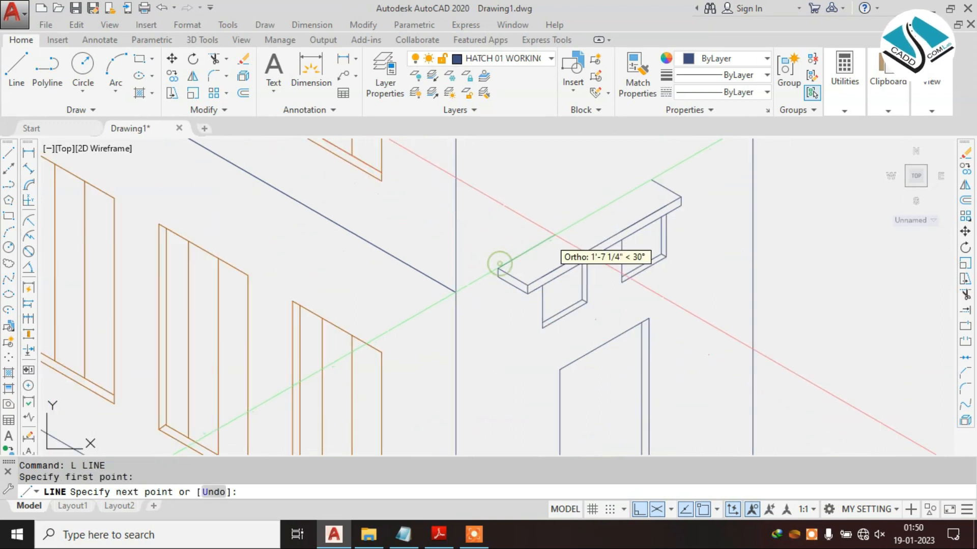
pyautogui.press('Escape')
pyautogui.scroll(-4, 651, 179)
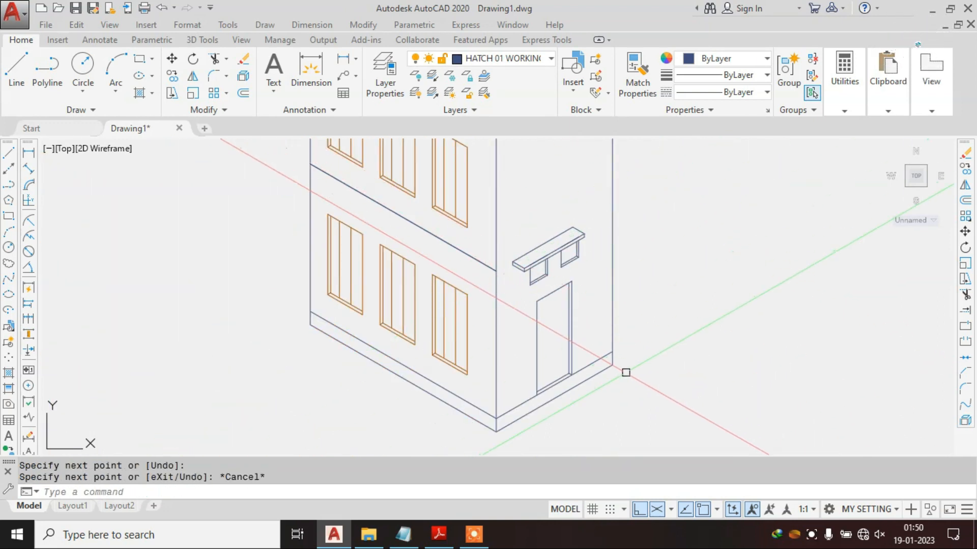
# Step: Check the repeated sunshades and ventilators in the Civil Work Book PDF and return to the AutoCAD drawing
pyautogui.scroll(-2, 584, 307)
pyautogui.click(439, 534)
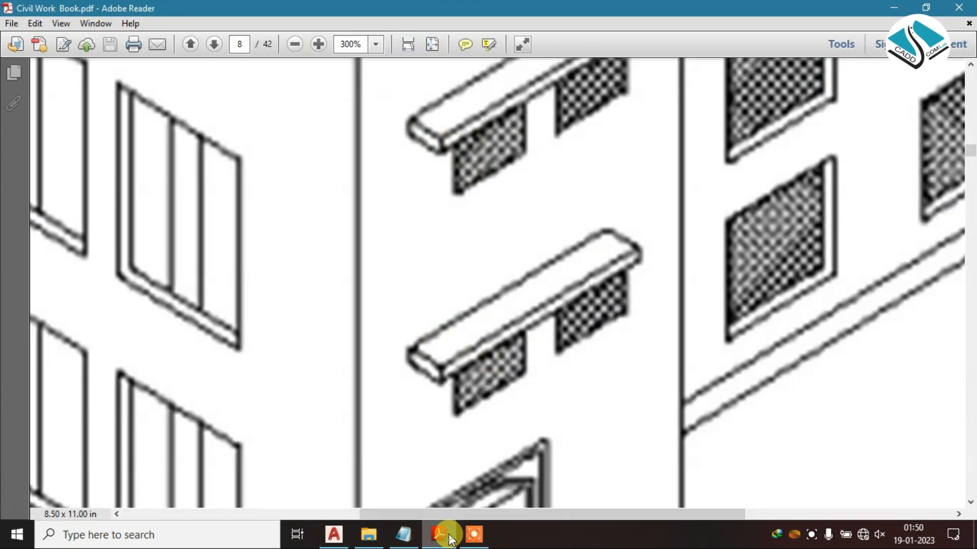
pyautogui.click(450, 538)
pyautogui.scroll(3, 559, 279)
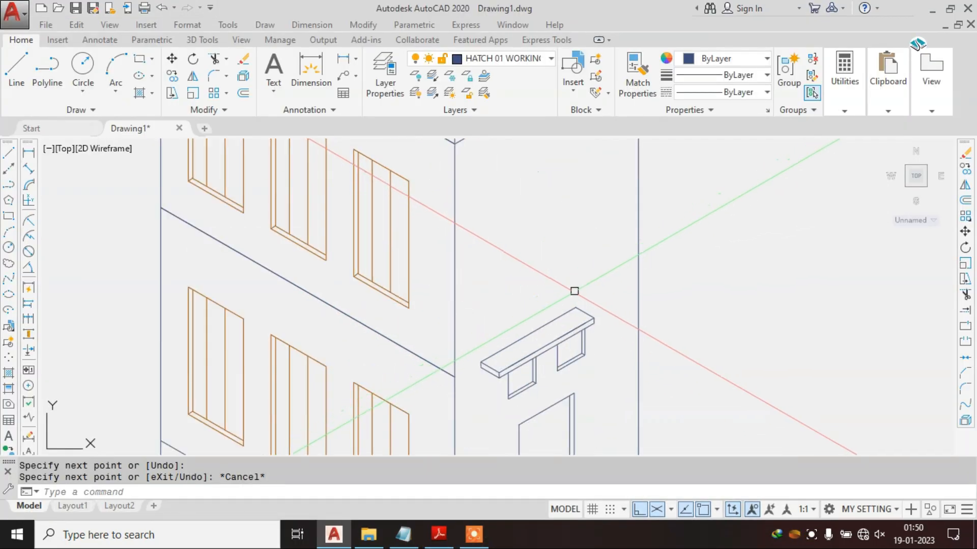
pyautogui.click(598, 294)
pyautogui.click(489, 387)
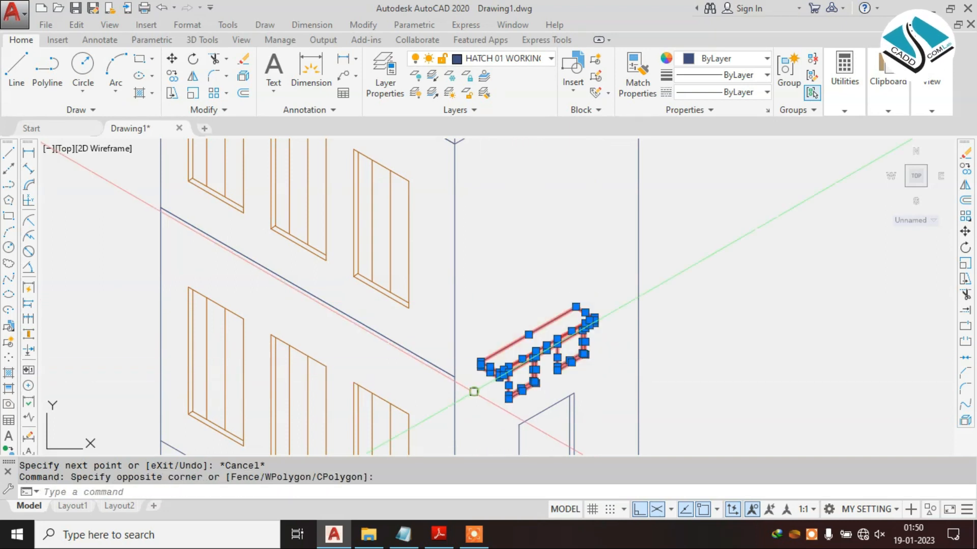
pyautogui.scroll(4, 509, 394)
pyautogui.scroll(2, 511, 397)
pyautogui.click(526, 423)
pyautogui.click(474, 362)
pyautogui.click(803, 302)
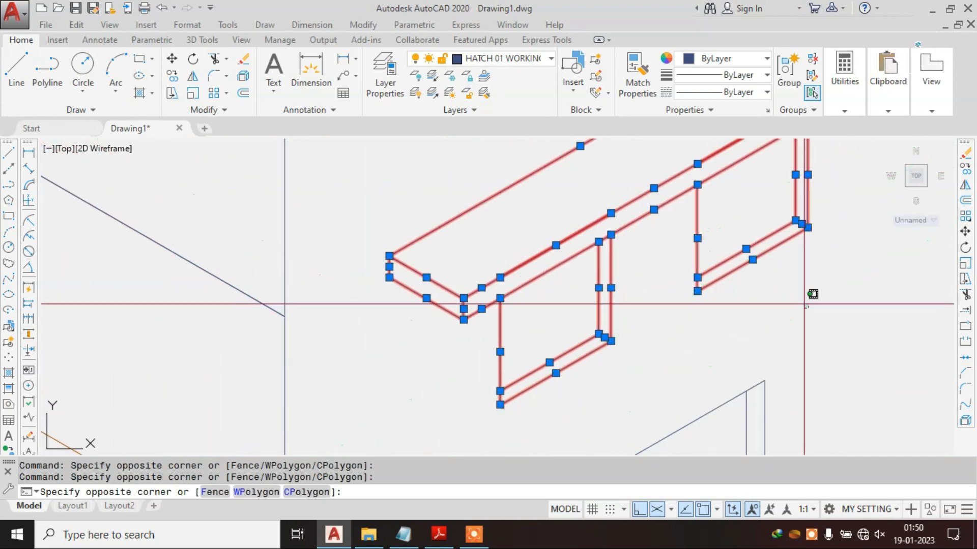
pyautogui.click(655, 220)
pyautogui.scroll(-2, 543, 329)
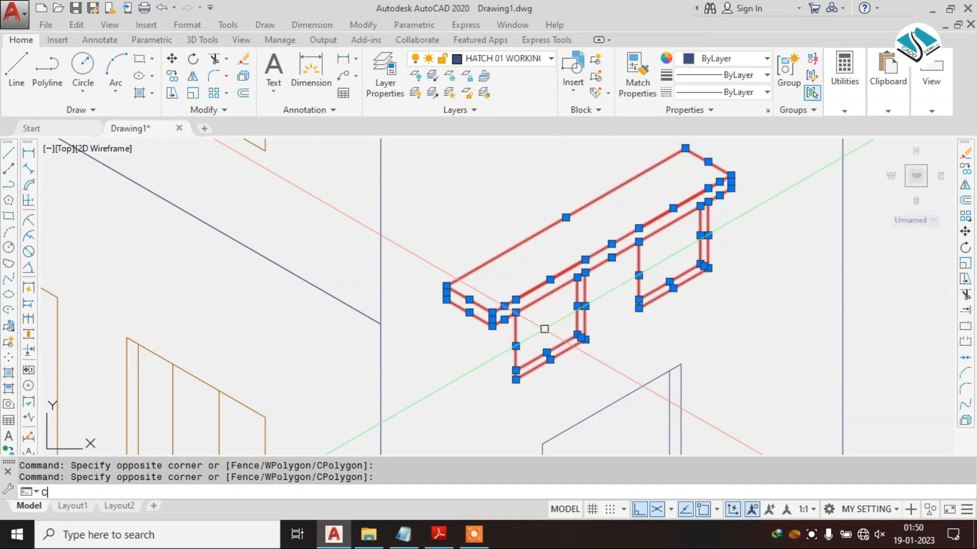
pyautogui.write('o')
pyautogui.press('Return')
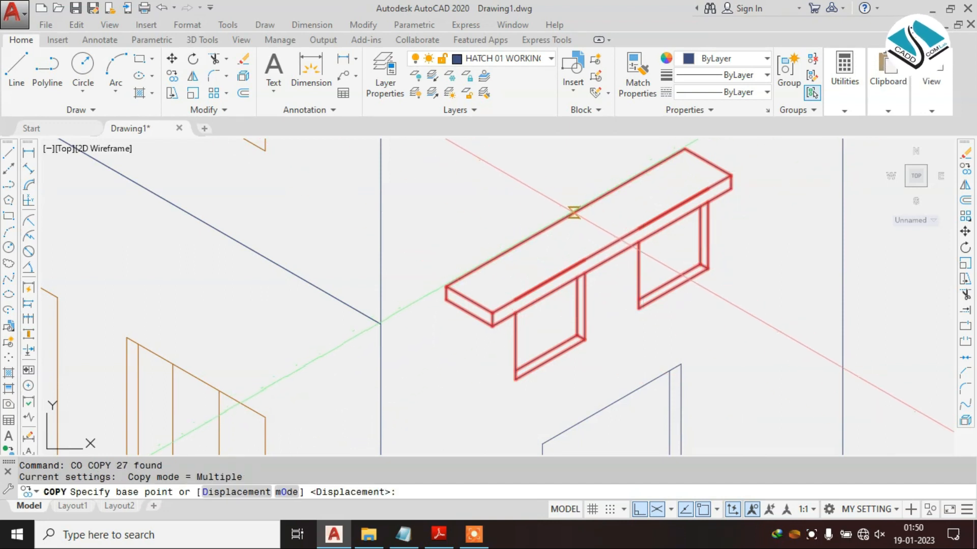
pyautogui.click(565, 217)
pyautogui.scroll(-3, 554, 290)
pyautogui.scroll(2, 545, 211)
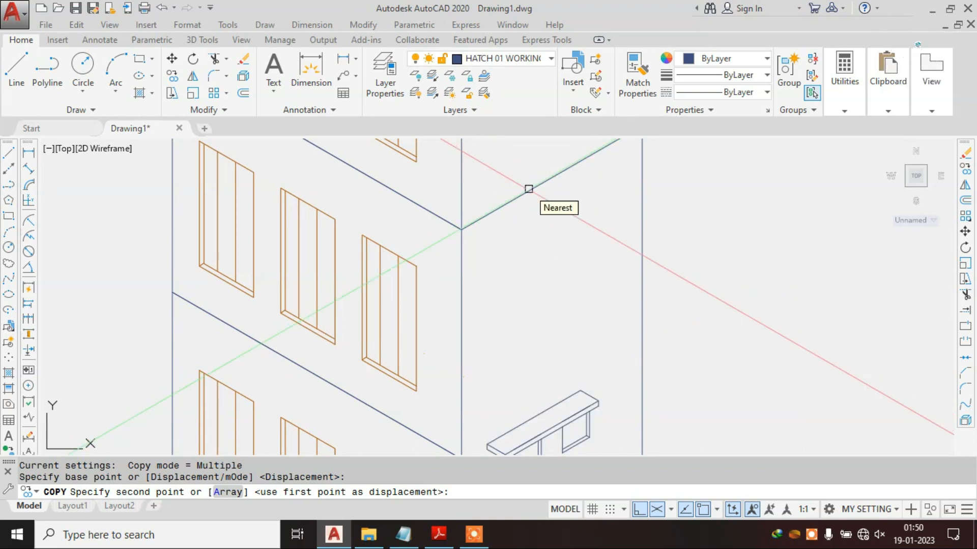
pyautogui.press('Escape')
# Step: Draw a vertical guide line from the sunshade's rear corner nearest the building edge up past the roof line
pyautogui.write('l')
pyautogui.press('Return')
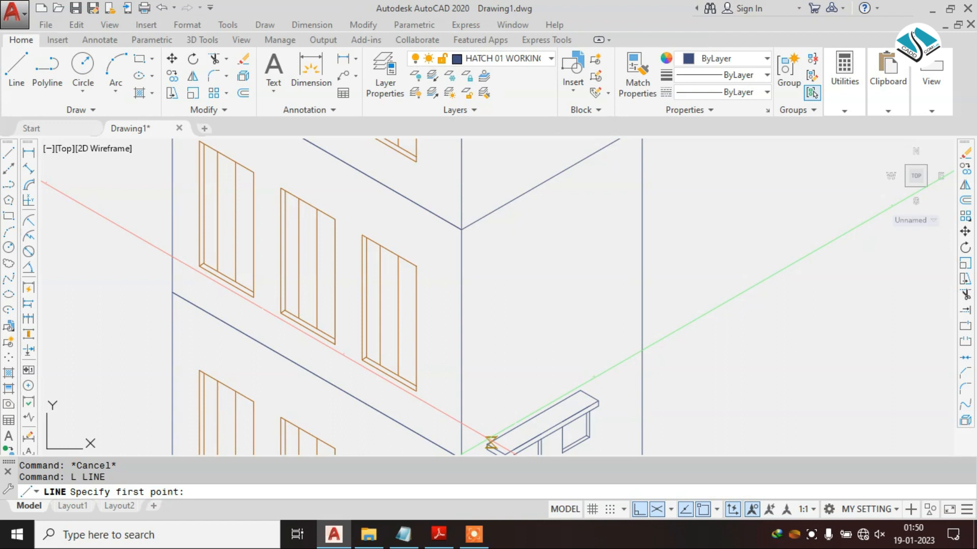
pyautogui.click(487, 444)
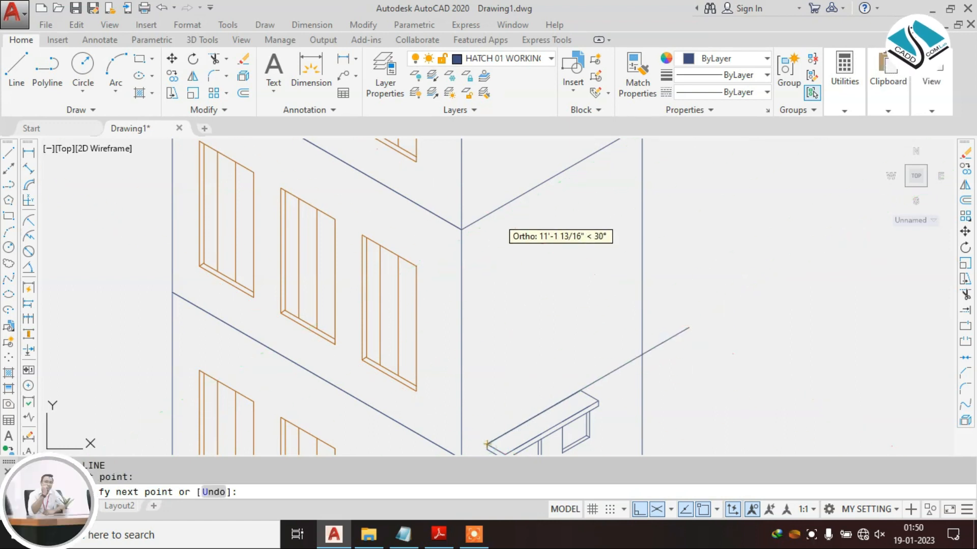
pyautogui.press('F5')
pyautogui.scroll(-4, 489, 326)
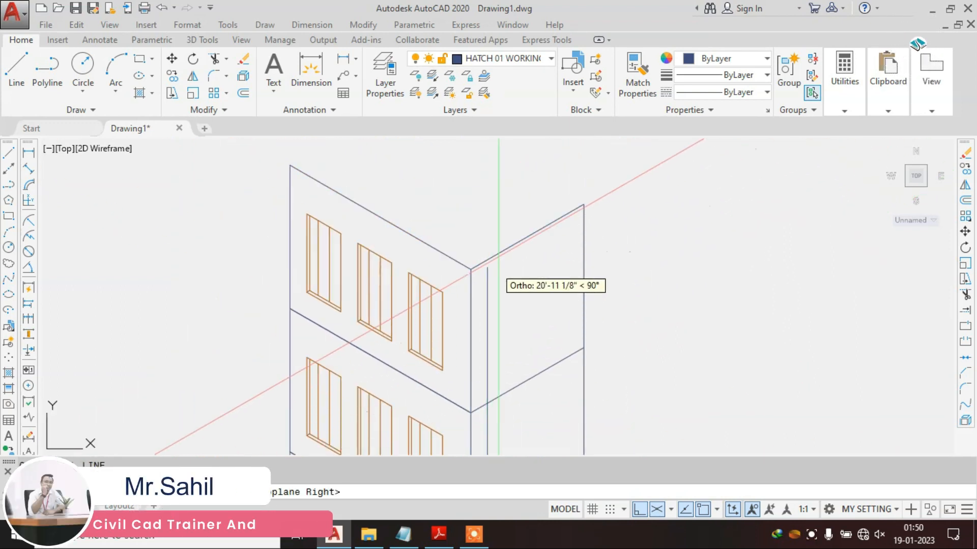
pyautogui.scroll(-3, 498, 274)
pyautogui.scroll(6, 500, 356)
pyautogui.moveTo(504, 338); pyautogui.dragTo(444, 143, button='middle')
pyautogui.press('Escape')
# Step: Copy the sunshade with both ventilators from its rear corner up the guide line to the middle storey's upper floor line
pyautogui.click(436, 144)
pyautogui.click(629, 306)
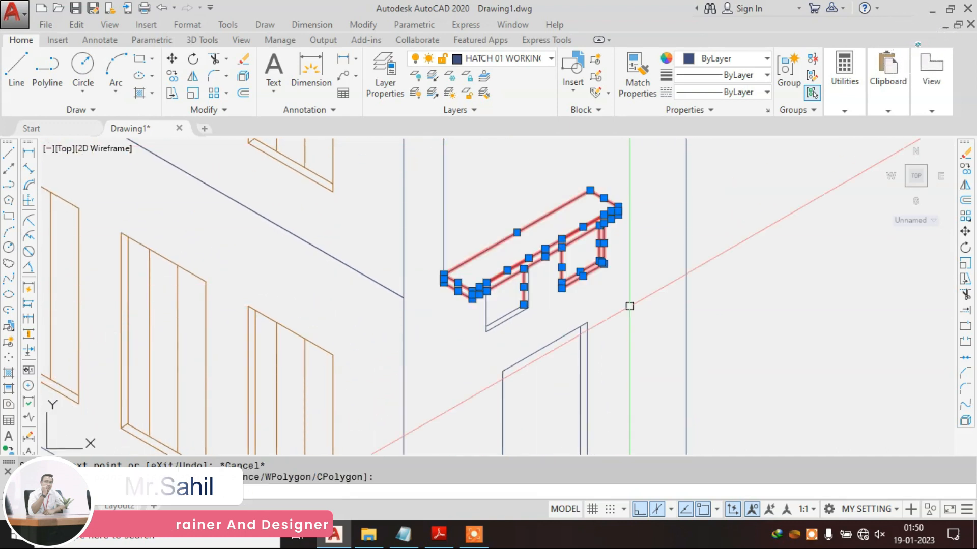
pyautogui.click(531, 356)
pyautogui.click(463, 209)
pyautogui.click(508, 342)
pyautogui.click(455, 202)
pyautogui.click(615, 288)
pyautogui.click(541, 152)
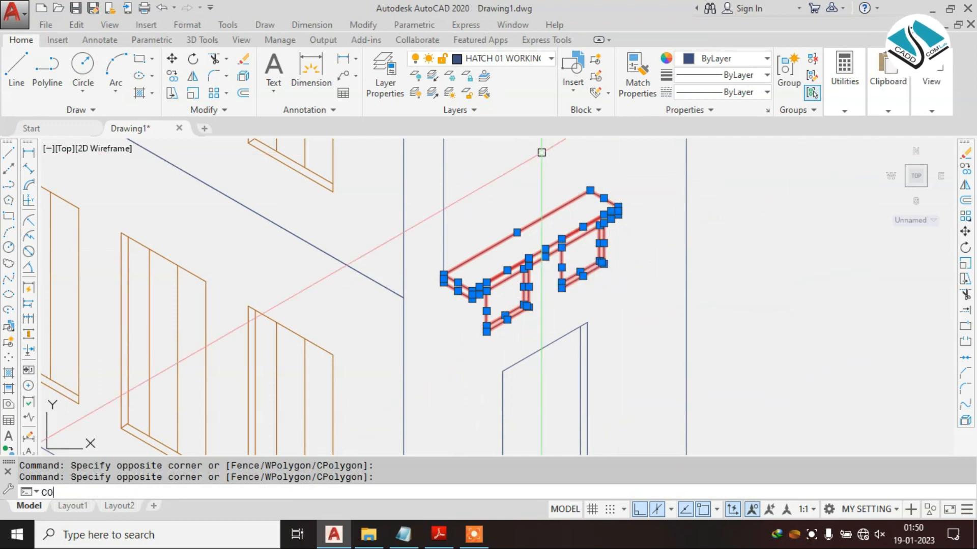
pyautogui.press('Return')
pyautogui.scroll(4, 447, 264)
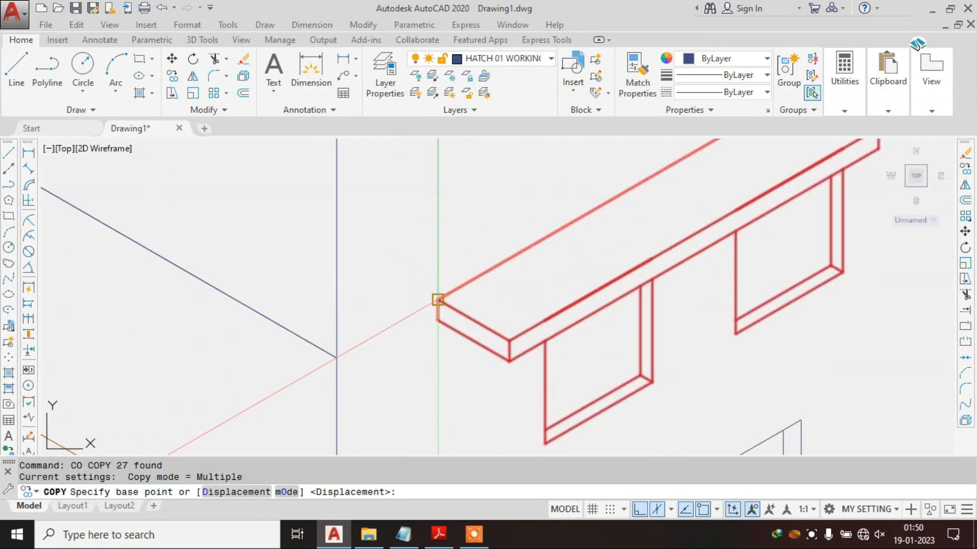
pyautogui.click(437, 299)
pyautogui.scroll(-4, 458, 349)
pyautogui.scroll(4, 416, 225)
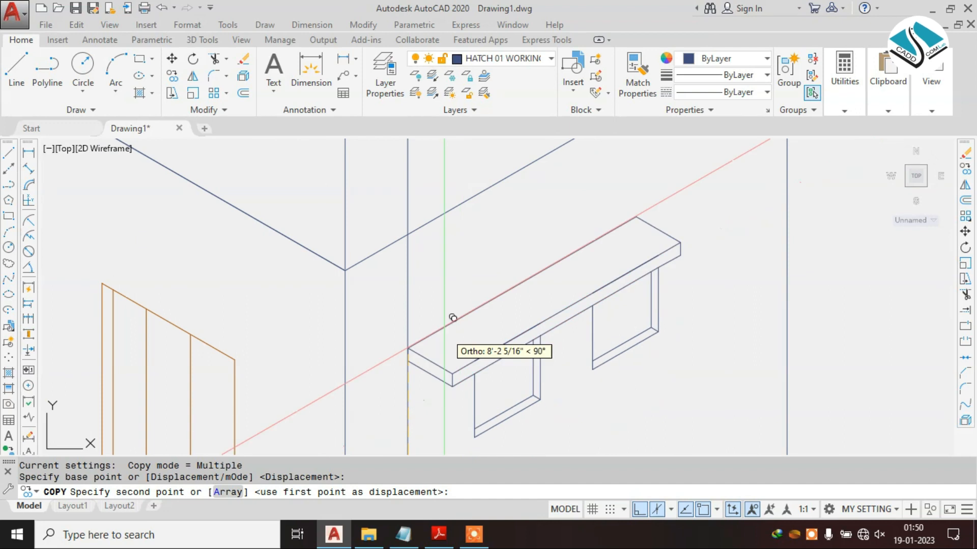
pyautogui.click(417, 225)
# Step: Place another copy of the sunshade and ventilators where the guide line meets the roof line
pyautogui.scroll(-4, 428, 318)
pyautogui.scroll(4, 424, 234)
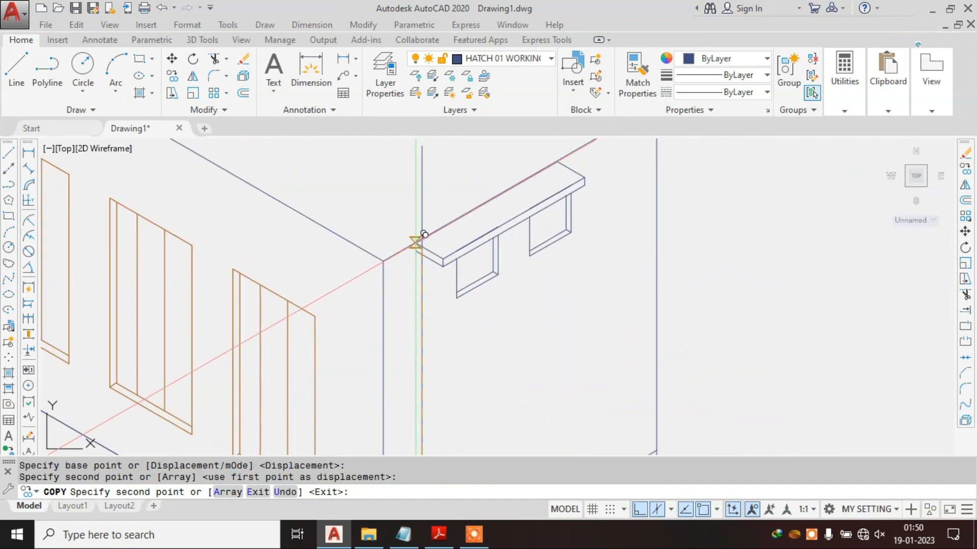
pyautogui.click(423, 239)
pyautogui.press('Escape')
# Step: Erase the vertical guide line on the entrance wall
pyautogui.click(427, 222)
pyautogui.click(407, 189)
pyautogui.write('e')
pyautogui.press('space')
pyautogui.scroll(-4, 447, 179)
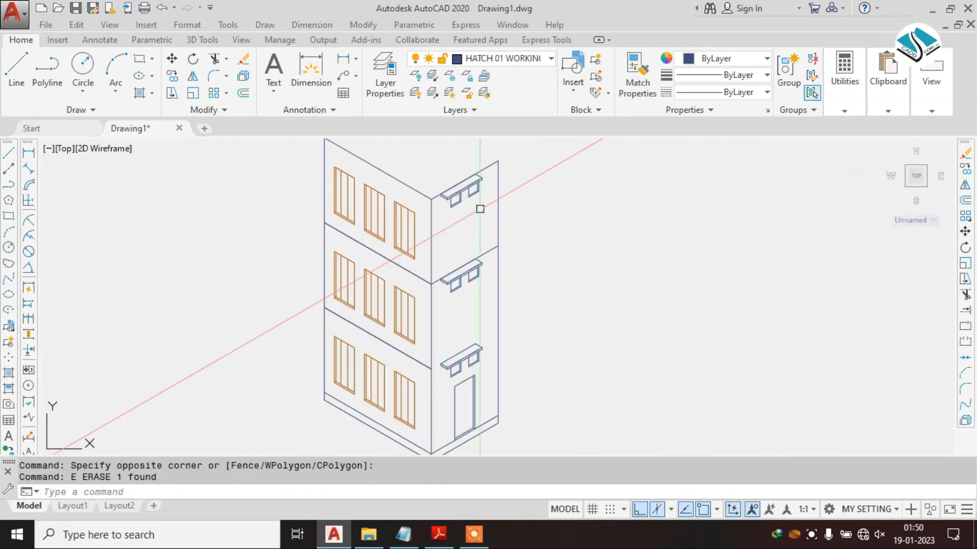
# Step: Examine in the PDF how the sunshades line up with the windows and roof, and return to the AutoCAD drawing
pyautogui.click(438, 534)
pyautogui.keyDown('ctrl'); pyautogui.scroll(-4, 489, 420); pyautogui.keyUp('ctrl')
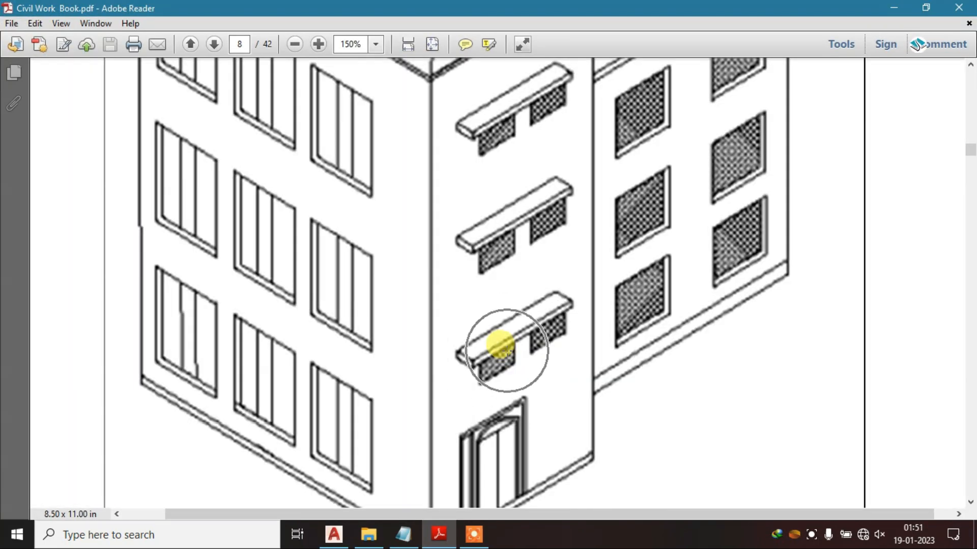
pyautogui.keyDown('ctrl'); pyautogui.scroll(2, 496, 325); pyautogui.keyUp('ctrl')
pyautogui.keyDown('ctrl'); pyautogui.scroll(-1, 491, 274); pyautogui.keyUp('ctrl')
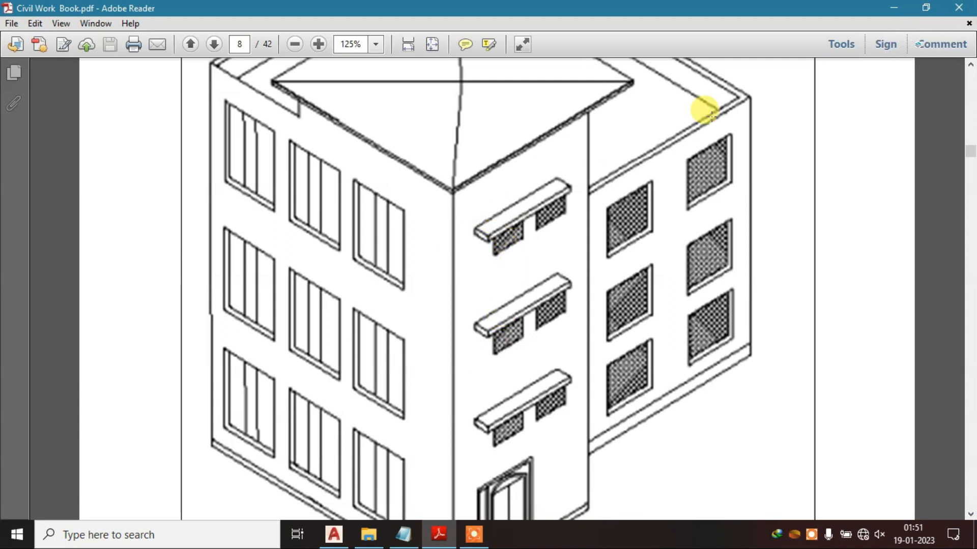
pyautogui.click(878, 7)
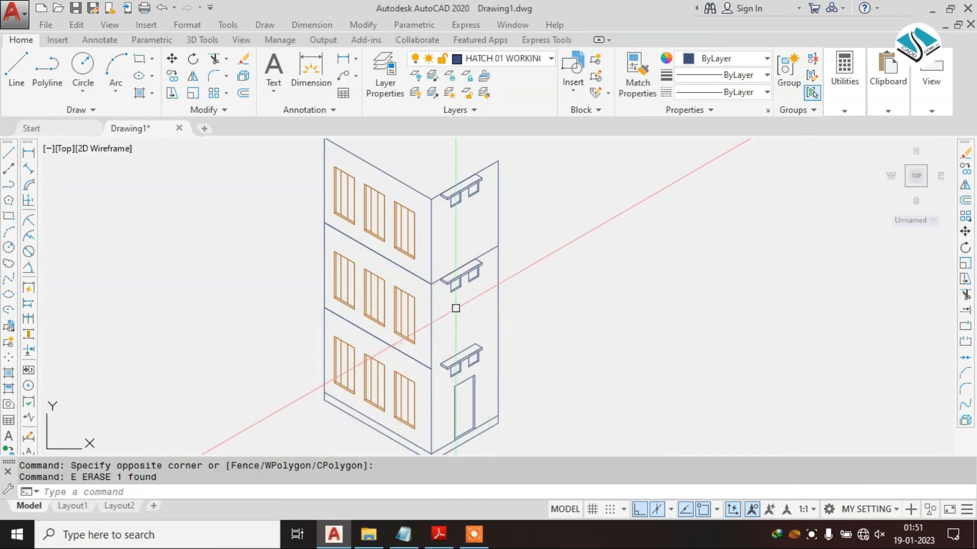
pyautogui.scroll(6, 456, 305)
pyautogui.click(370, 151)
pyautogui.click(569, 370)
pyautogui.write('m')
pyautogui.press('Return')
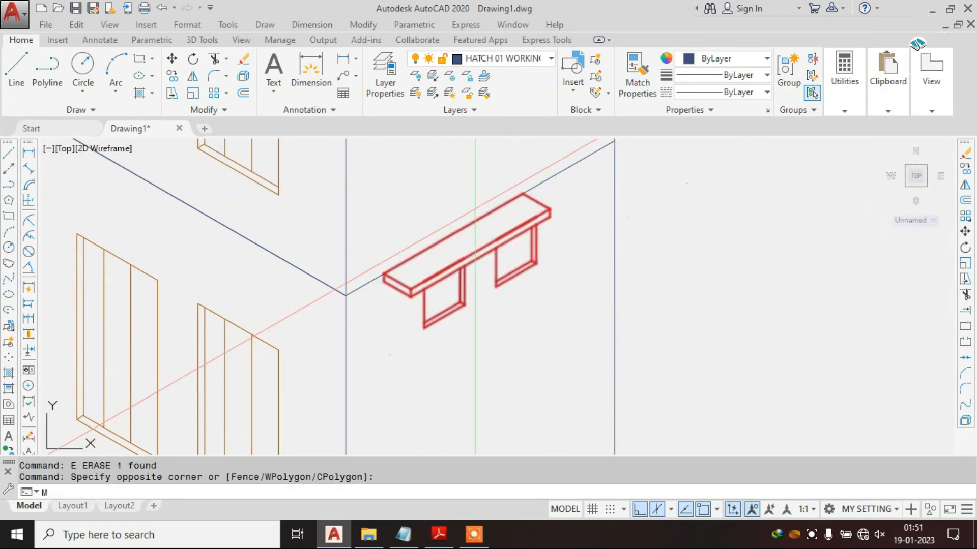
pyautogui.scroll(-2, 478, 202)
pyautogui.press('Escape')
# Step: Draw guide lines from the middle-storey window's upper corner past the building edge, and from that edge across the entrance wall
pyautogui.write('l')
pyautogui.press('Return')
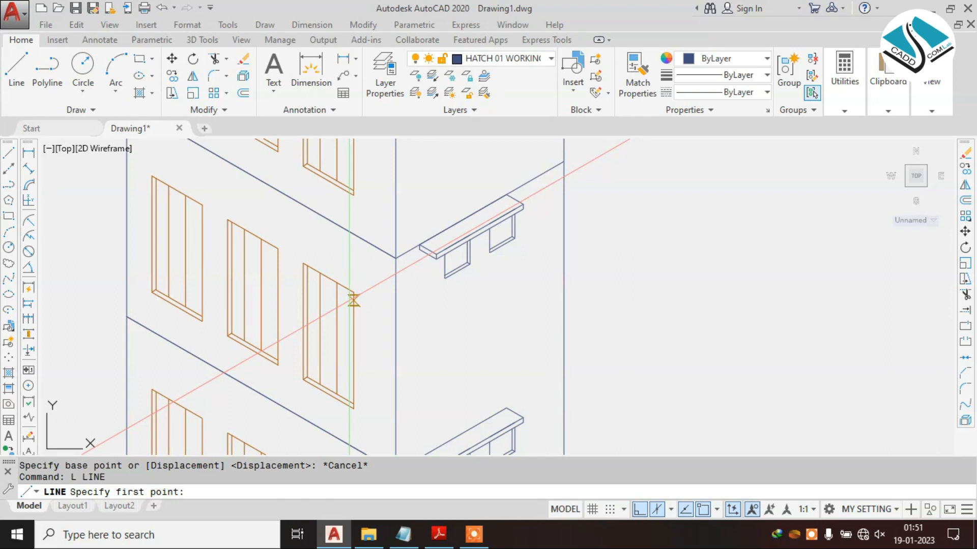
pyautogui.click(354, 291)
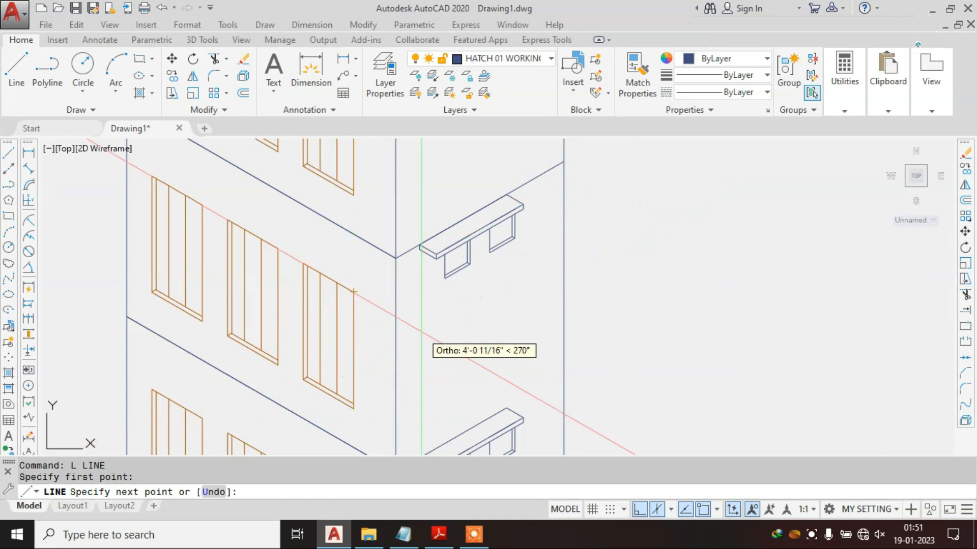
pyautogui.click(430, 337)
pyautogui.press('Escape')
pyautogui.press('Return')
pyautogui.click(394, 315)
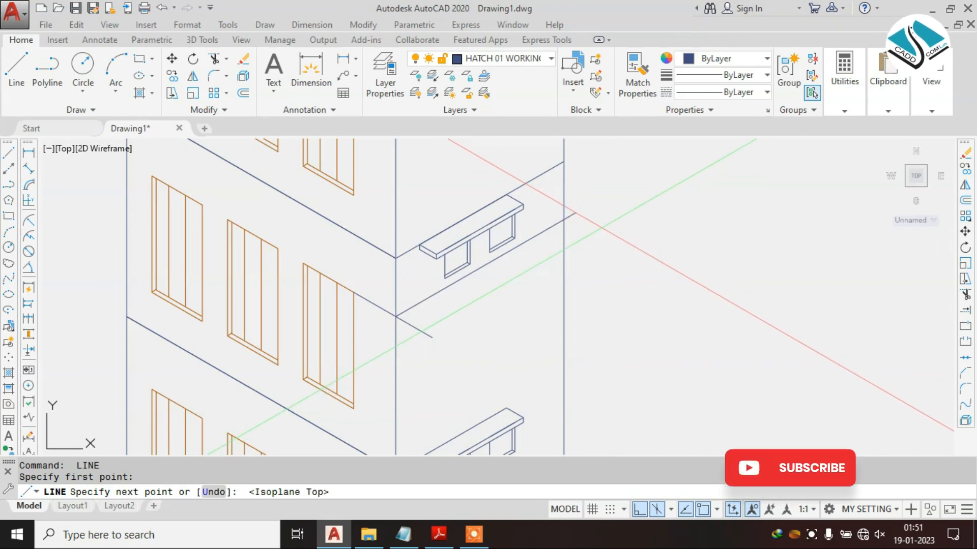
pyautogui.click(575, 213)
pyautogui.press('Escape')
# Step: Trim the window-level guide line where it runs past the building's corner edge
pyautogui.write('TR')
pyautogui.press('Return')
pyautogui.press('Return')
pyautogui.click(415, 327)
pyautogui.press('Escape')
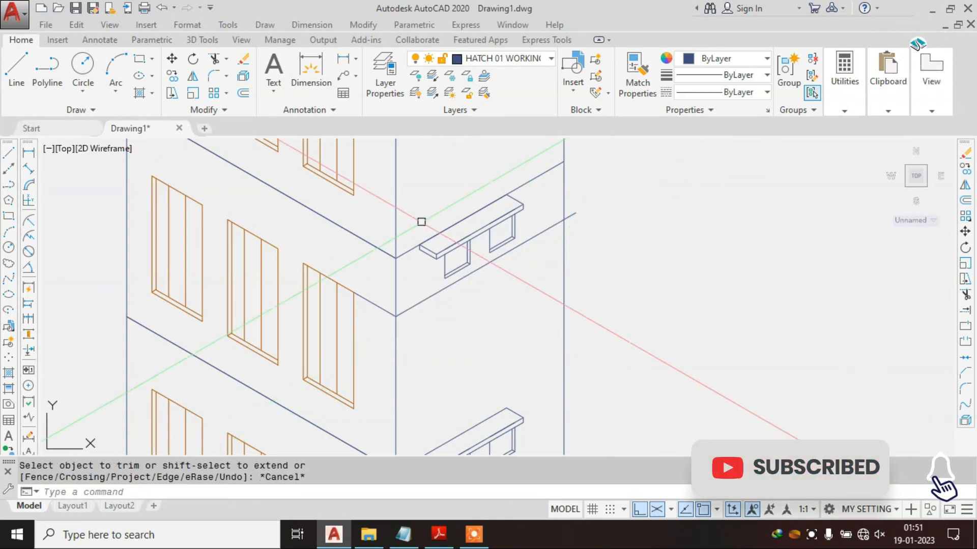
# Step: Move the middle-storey sunshade and ventilators straight down so the rear corner sits on the entrance-wall guide line
pyautogui.click(412, 165)
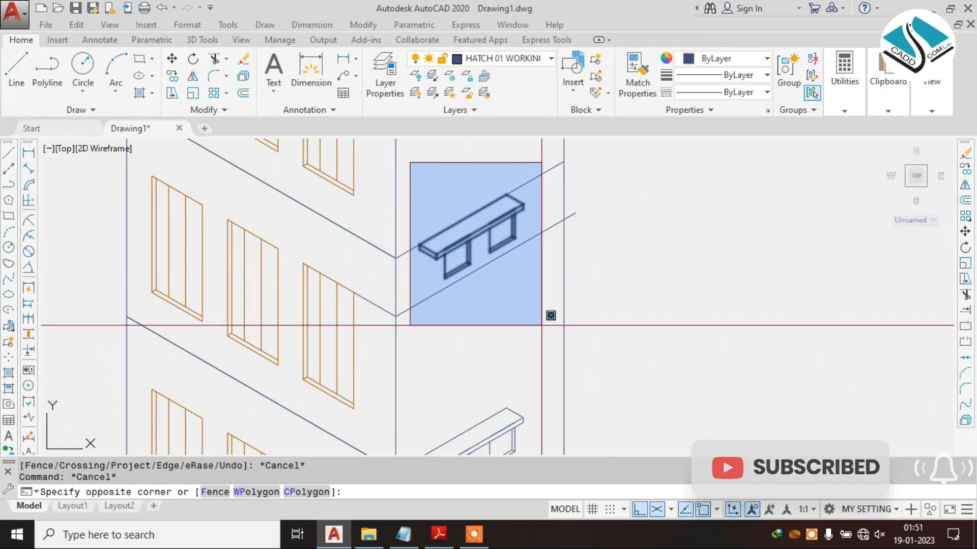
pyautogui.click(546, 321)
pyautogui.write('M')
pyautogui.press('Return')
pyautogui.scroll(4, 430, 251)
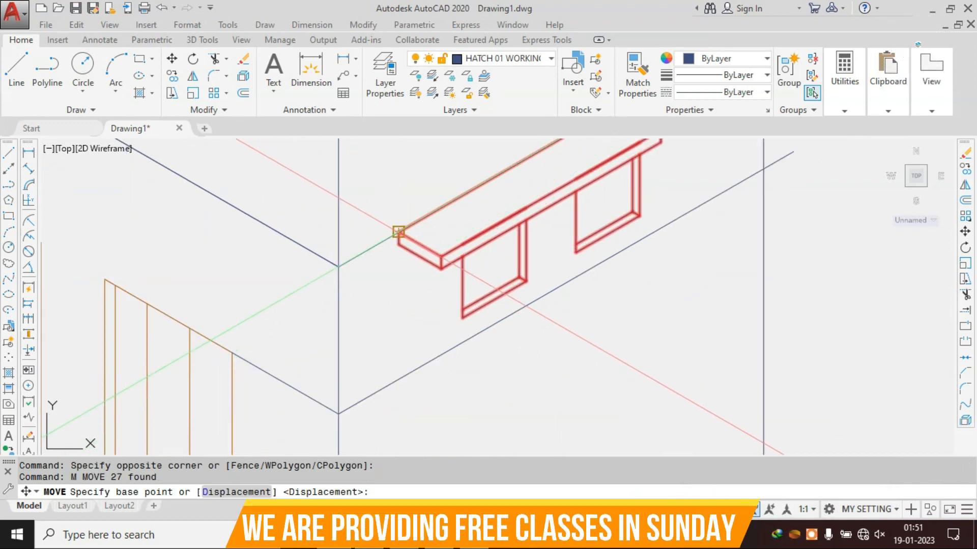
pyautogui.click(398, 232)
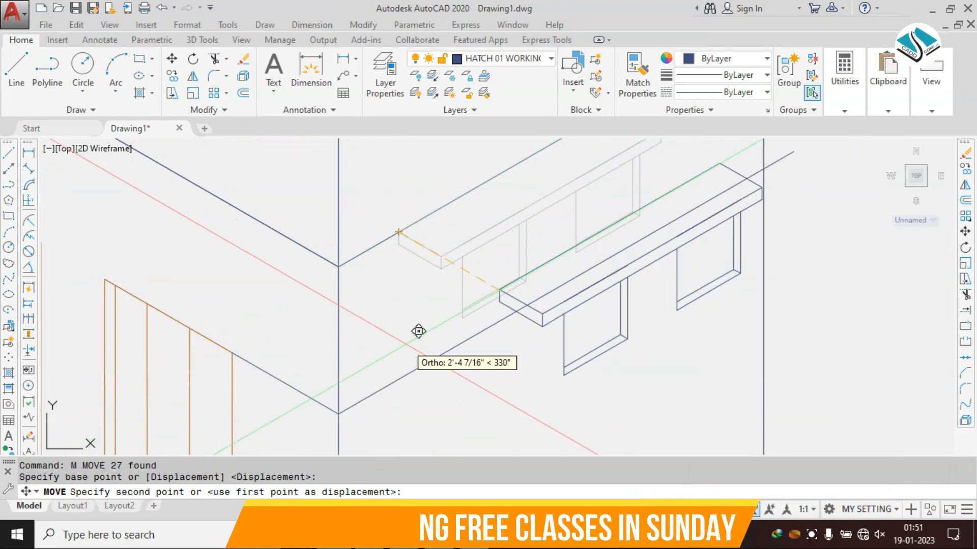
pyautogui.press('F5')
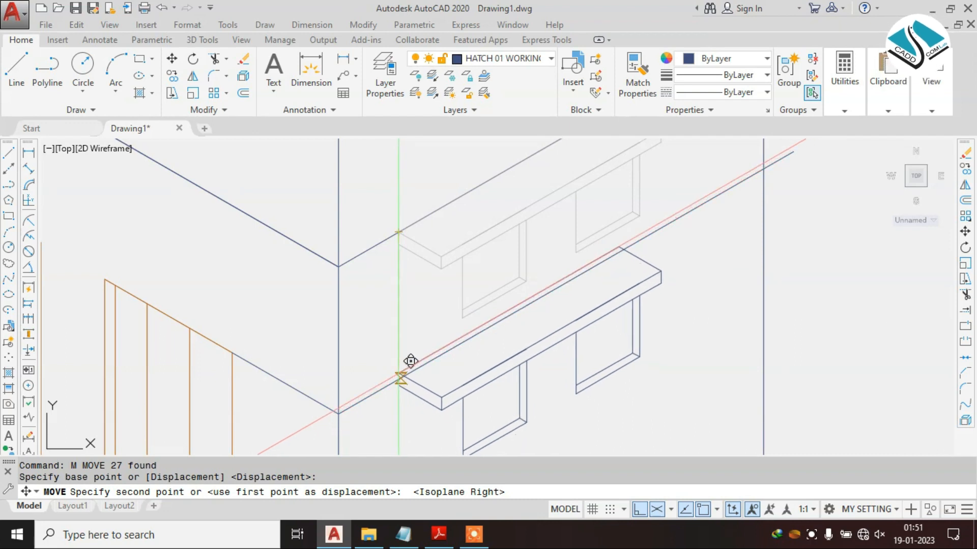
pyautogui.scroll(4, 408, 351)
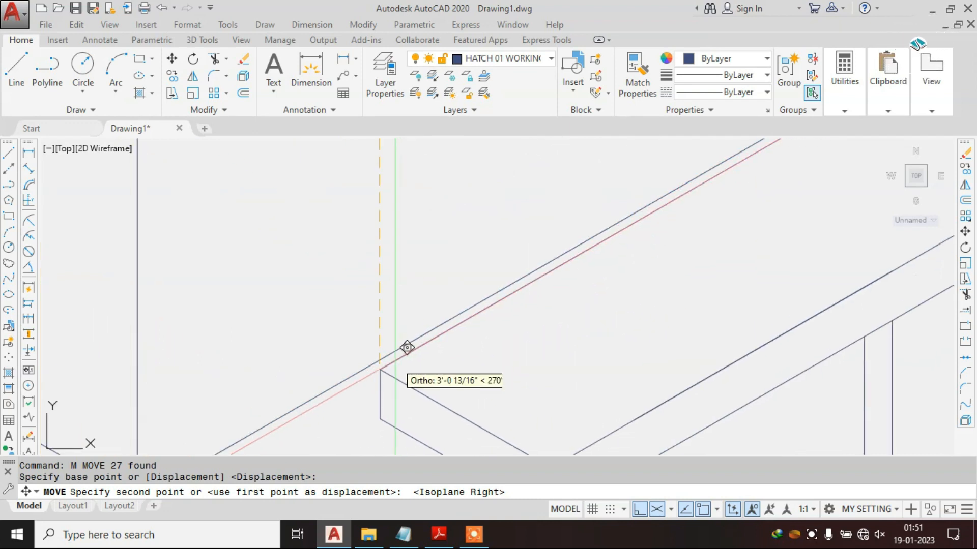
pyautogui.press('Escape')
# Step: Erase both middle-storey guide lines, on the entrance wall and beside the window
pyautogui.scroll(-3, 580, 240)
pyautogui.click(602, 226)
pyautogui.write('e')
pyautogui.press('Return')
pyautogui.scroll(-2, 522, 296)
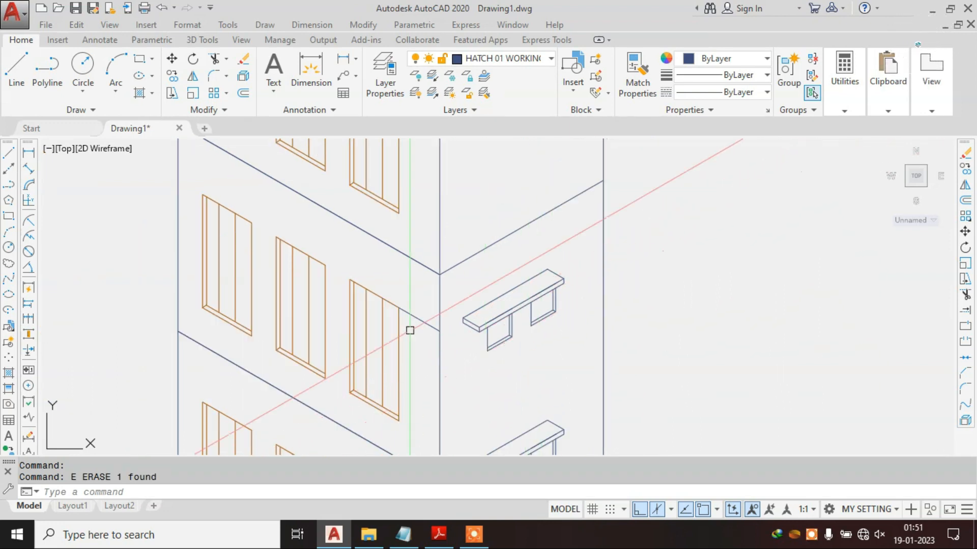
pyautogui.write('e')
pyautogui.press('Return')
# Step: Draw guide lines from the top-storey window's upper corner past the building's corner edge, and from that edge across the entrance wall
pyautogui.scroll(-3, 573, 304)
pyautogui.scroll(3, 522, 239)
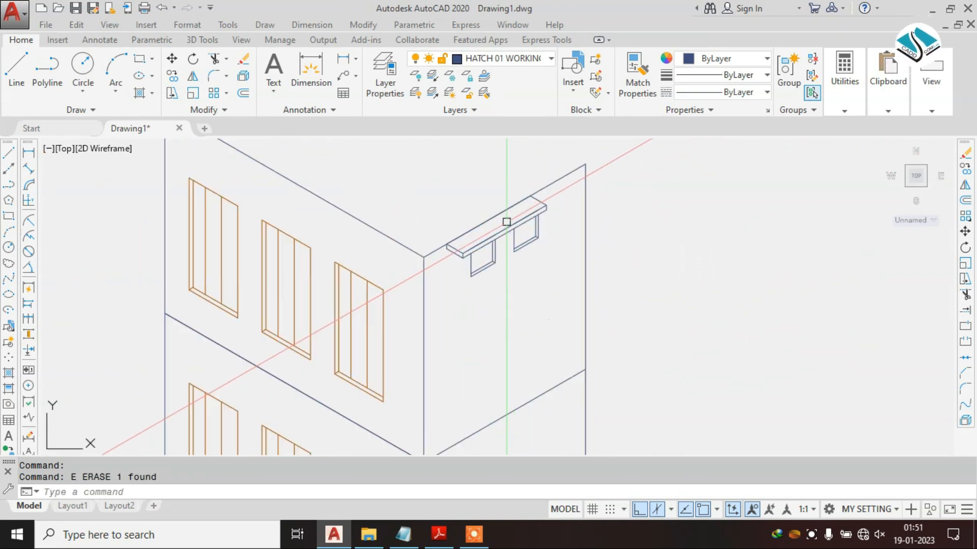
pyautogui.press('Return')
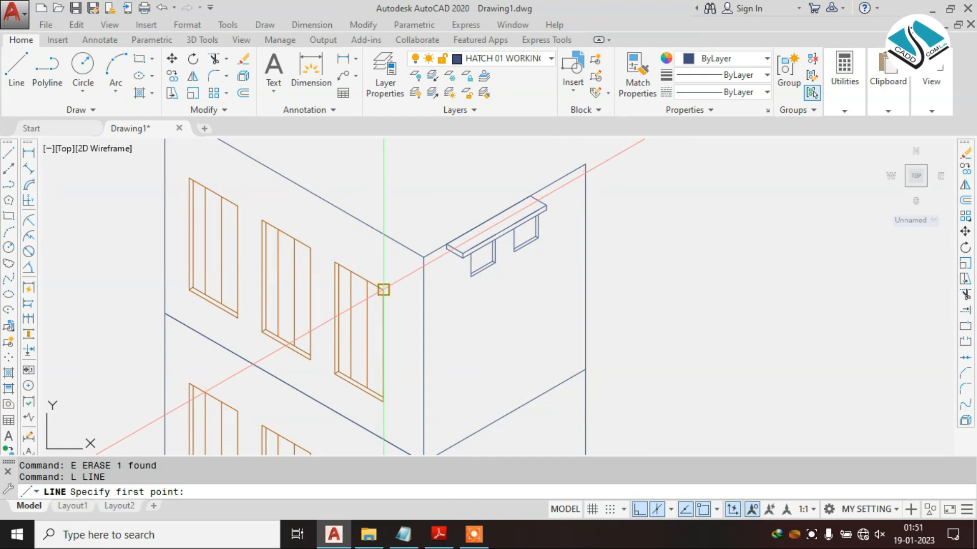
pyautogui.click(384, 290)
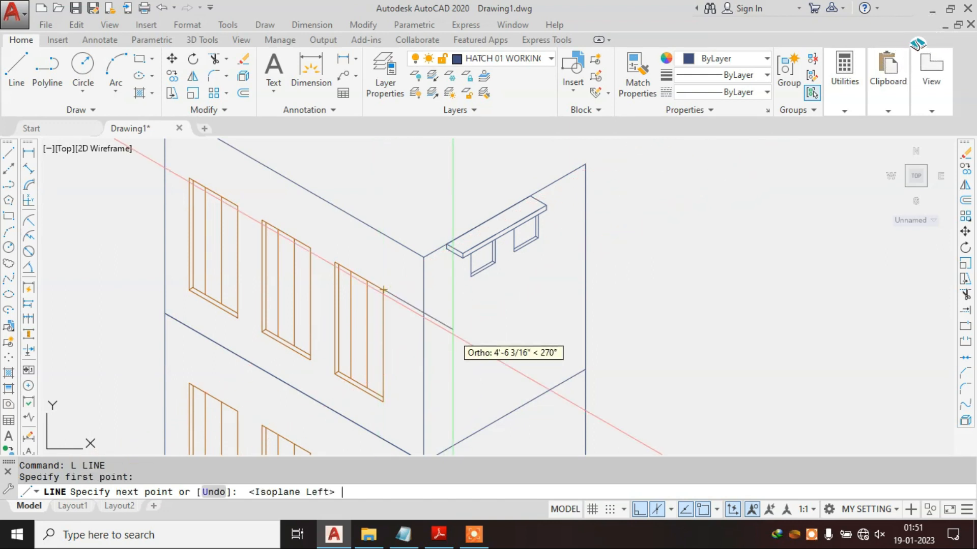
pyautogui.click(453, 329)
pyautogui.press('Escape')
pyautogui.press('Return')
pyautogui.click(420, 314)
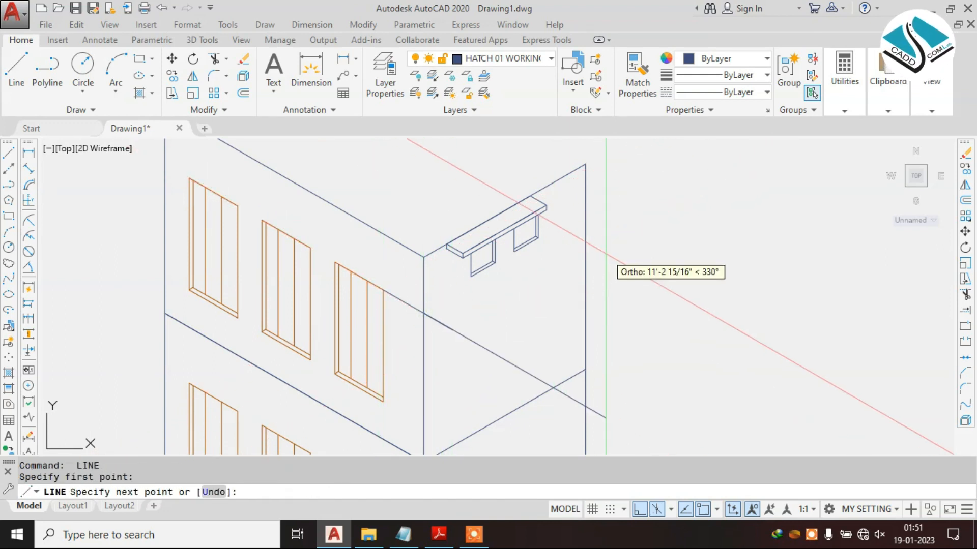
pyautogui.click(623, 200)
pyautogui.press('Escape')
# Step: Move the top-storey sunshade and both ventilators straight down so the sunshade's rear corner sits on the entrance-wall guide line
pyautogui.click(442, 168)
pyautogui.click(566, 299)
pyautogui.scroll(4, 484, 281)
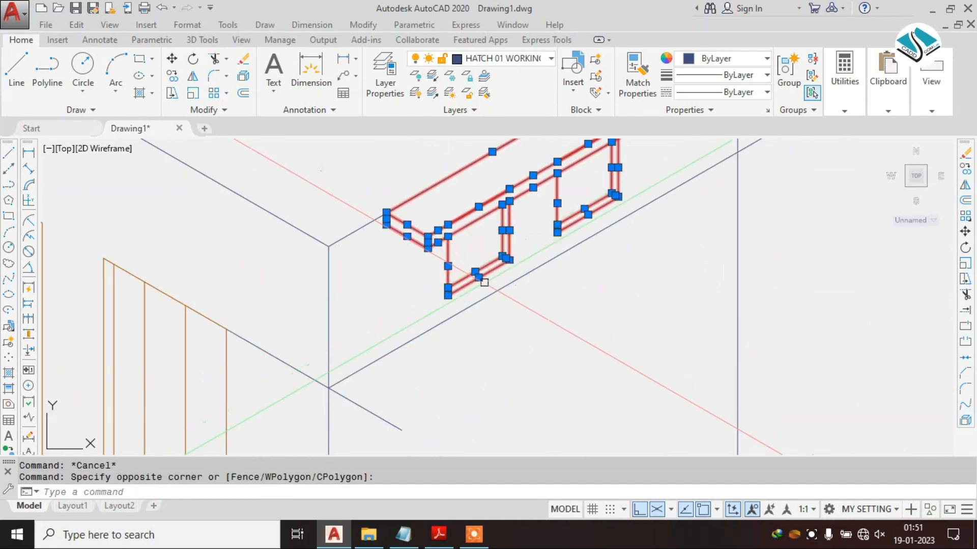
pyautogui.write('m')
pyautogui.press('Return')
pyautogui.click(386, 211)
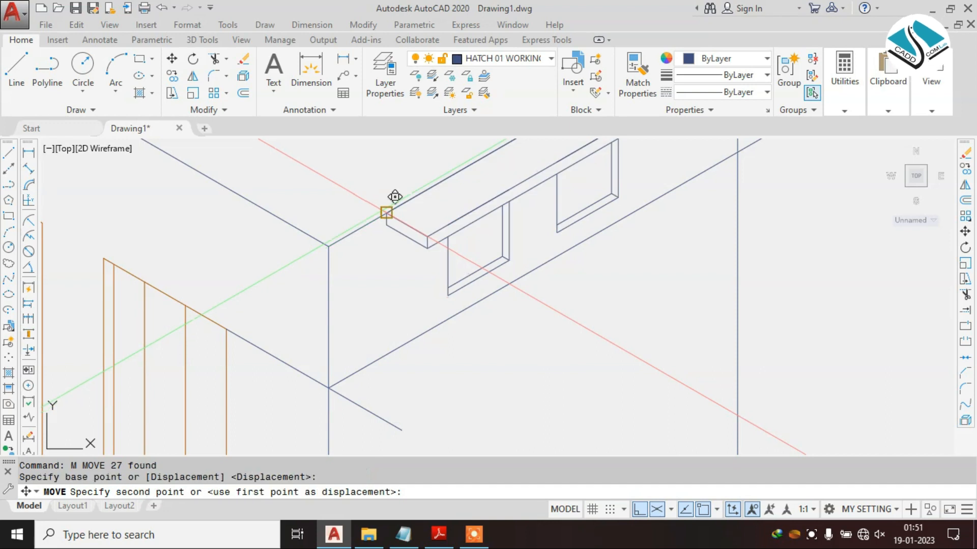
pyautogui.press('F5')
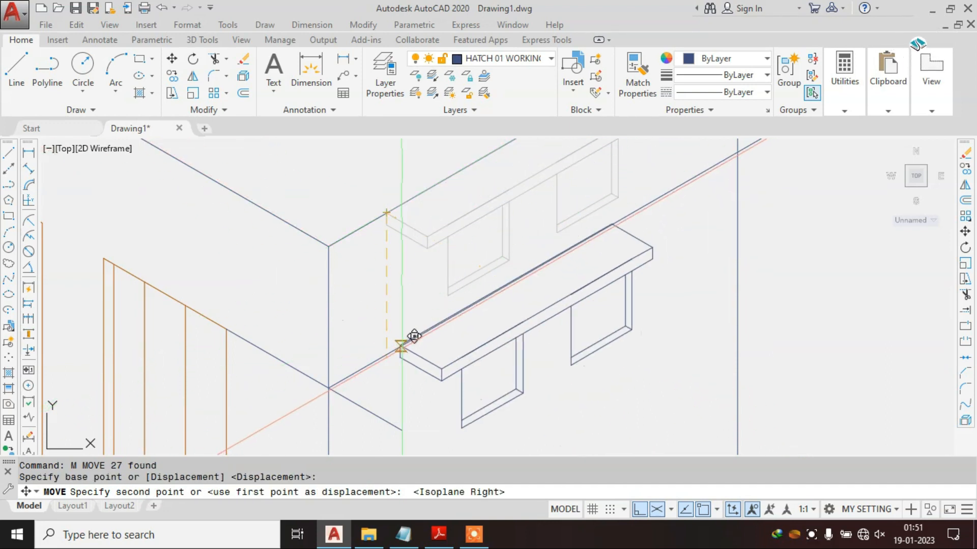
pyautogui.scroll(3, 395, 344)
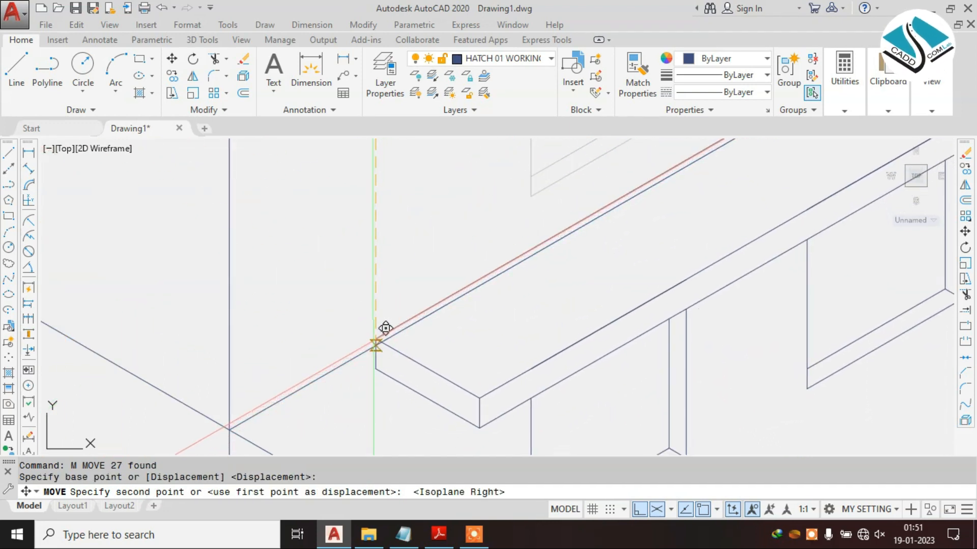
pyautogui.press('Escape')
# Step: Erase the top-storey guide lines, both on the entrance wall and beside the window
pyautogui.scroll(-3, 377, 336)
pyautogui.click(373, 334)
pyautogui.write('e')
pyautogui.press('space')
pyautogui.click(329, 321)
pyautogui.click(317, 354)
pyautogui.write('e')
pyautogui.press('space')
pyautogui.scroll(-6, 467, 240)
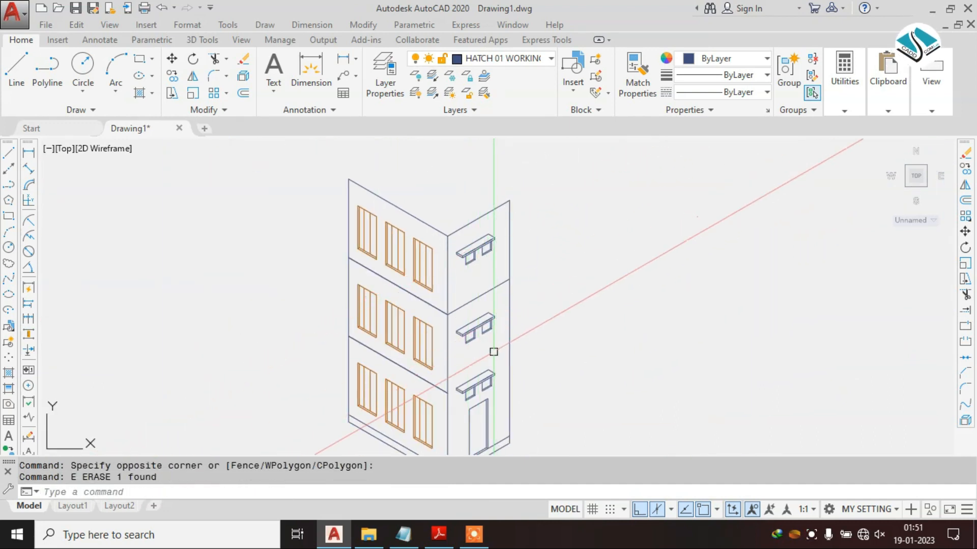
pyautogui.scroll(2, 490, 405)
pyautogui.scroll(-2, 545, 341)
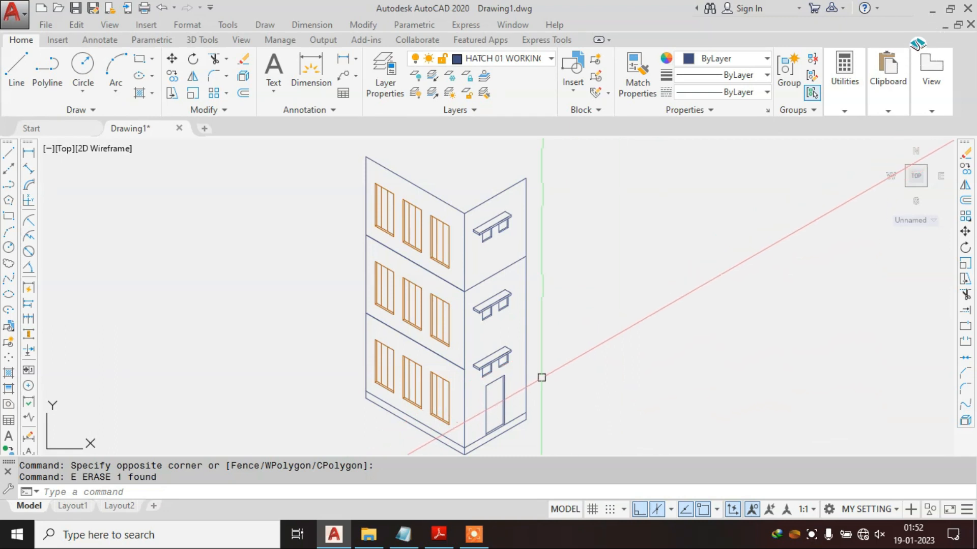
pyautogui.press('Escape')
pyautogui.press('Return')
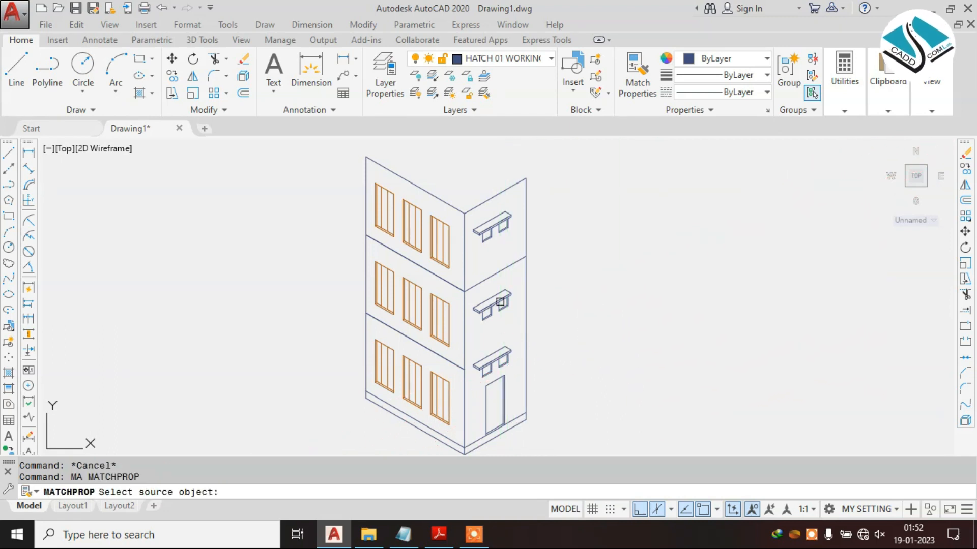
pyautogui.scroll(9, 518, 239)
pyautogui.press('Escape')
pyautogui.press('Escape')
# Step: Assign the lines of the top storey's ventilator farthest from the building corner to a red layer
pyautogui.click(503, 175)
pyautogui.click(399, 246)
pyautogui.click(396, 207)
pyautogui.click(382, 216)
pyautogui.click(516, 59)
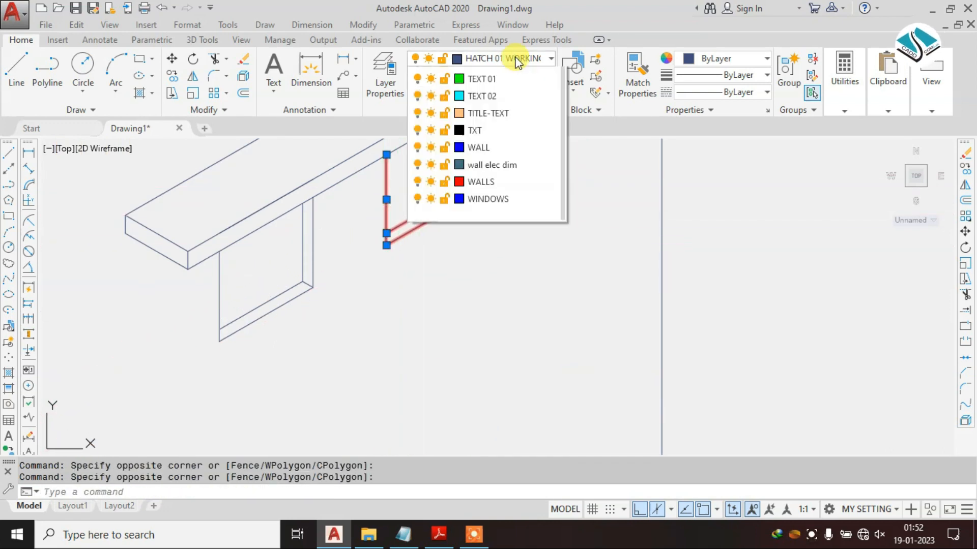
pyautogui.click(517, 230)
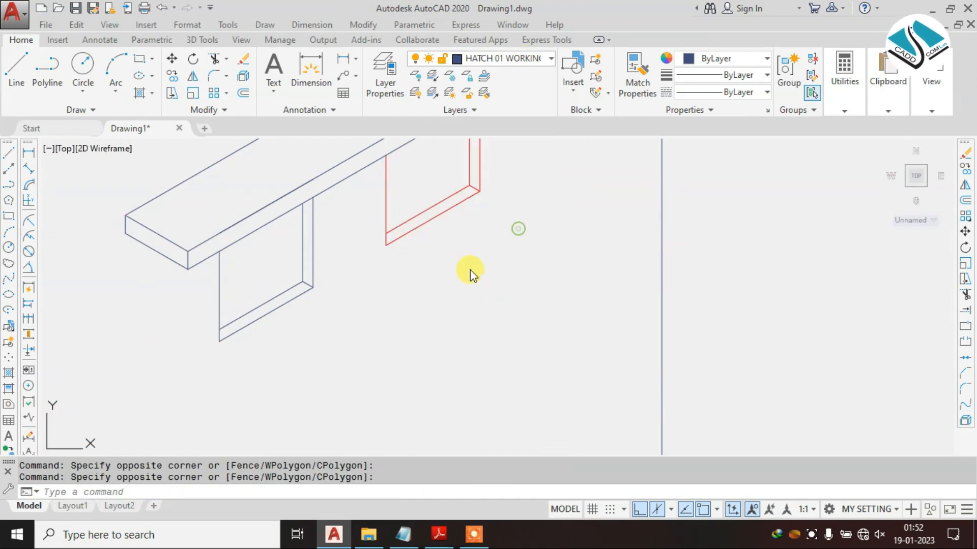
# Step: Match the red ventilator's properties onto the other ventilator under the same top-storey sunshade
pyautogui.press('Escape')
pyautogui.write('ma')
pyautogui.press('Return')
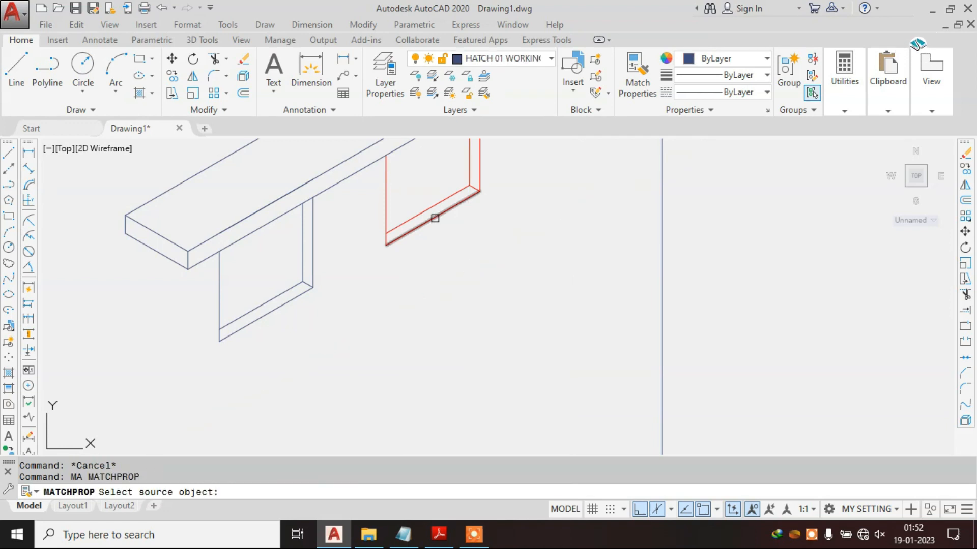
pyautogui.click(434, 217)
pyautogui.click(335, 268)
pyautogui.click(216, 349)
# Step: Apply the same matched red properties to the ventilators under the middle-storey sunshade
pyautogui.scroll(-4, 415, 167)
pyautogui.moveTo(420, 395); pyautogui.dragTo(447, 234, button='middle')
pyautogui.scroll(2, 472, 333)
pyautogui.click(493, 311)
pyautogui.click(401, 374)
pyautogui.moveTo(380, 388); pyautogui.dragTo(443, 237, button='middle')
pyautogui.scroll(2, 442, 236)
pyautogui.click(441, 215)
pyautogui.click(378, 271)
# Step: Apply the matched red properties to both ground-storey ventilators above the entrance door and end the property matching
pyautogui.scroll(-3, 434, 202)
pyautogui.scroll(3, 446, 335)
pyautogui.click(586, 227)
pyautogui.click(501, 279)
pyautogui.click(478, 267)
pyautogui.click(425, 319)
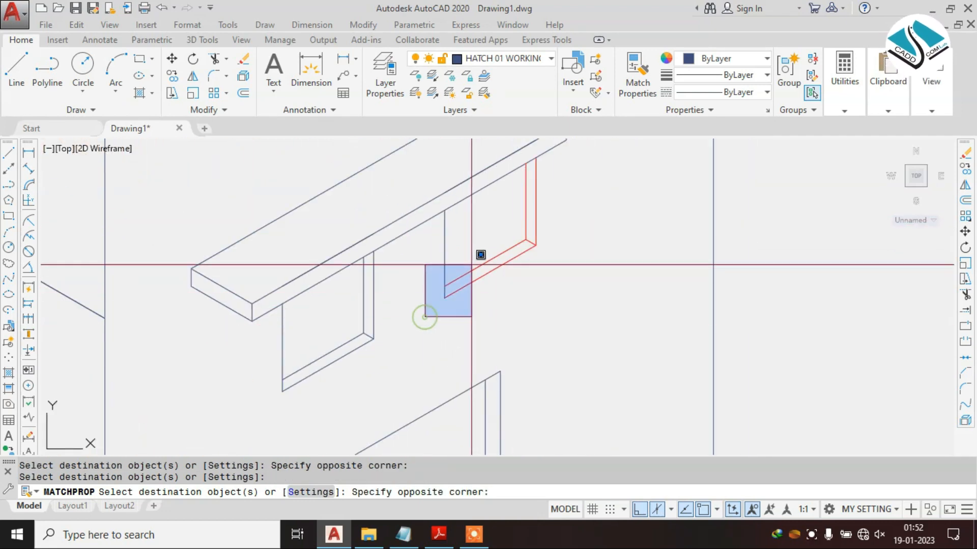
pyautogui.click(486, 260)
pyautogui.click(402, 330)
pyautogui.click(333, 376)
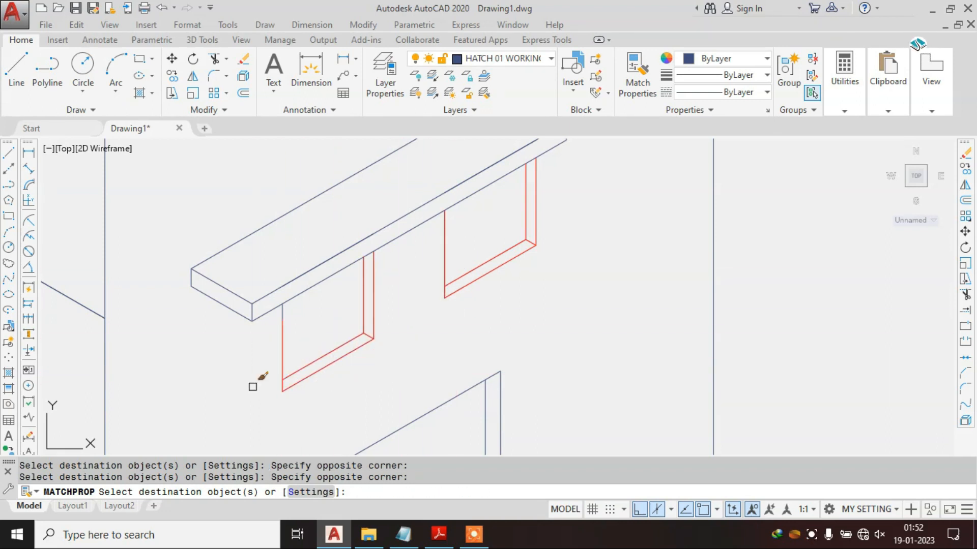
pyautogui.scroll(-5, 478, 318)
pyautogui.press('Escape')
pyautogui.scroll(-2, 438, 340)
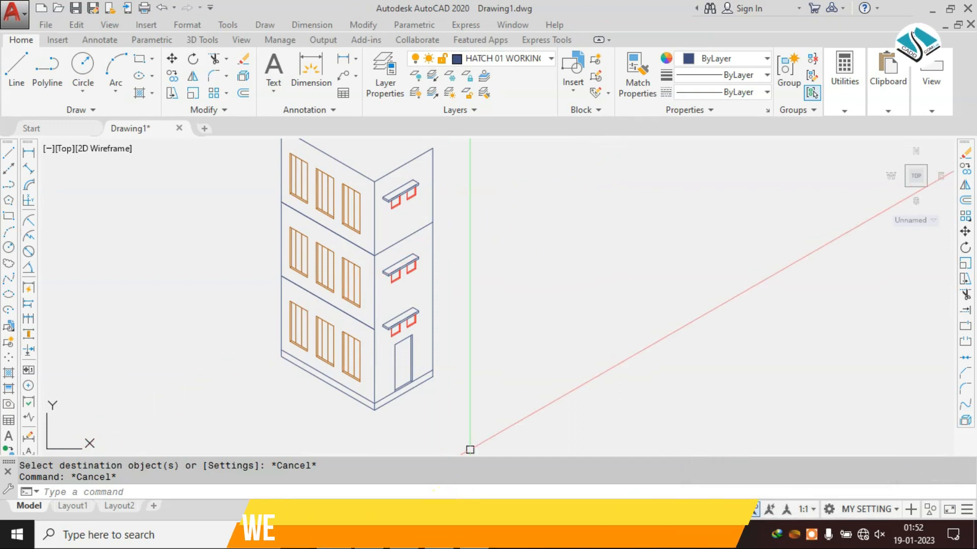
# Step: Switch to the Civil Work Book PDF in Adobe Reader and examine the side wing's walls and windows on page 8
pyautogui.click(438, 535)
pyautogui.keyDown('ctrl'); pyautogui.scroll(-1, 604, 386); pyautogui.keyUp('ctrl')
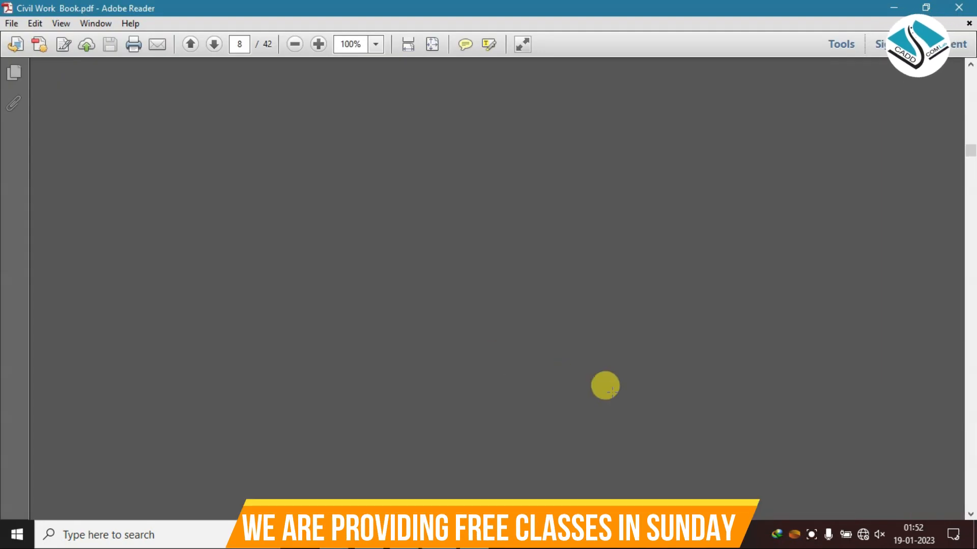
pyautogui.keyDown('ctrl'); pyautogui.scroll(1, 672, 429); pyautogui.keyUp('ctrl')
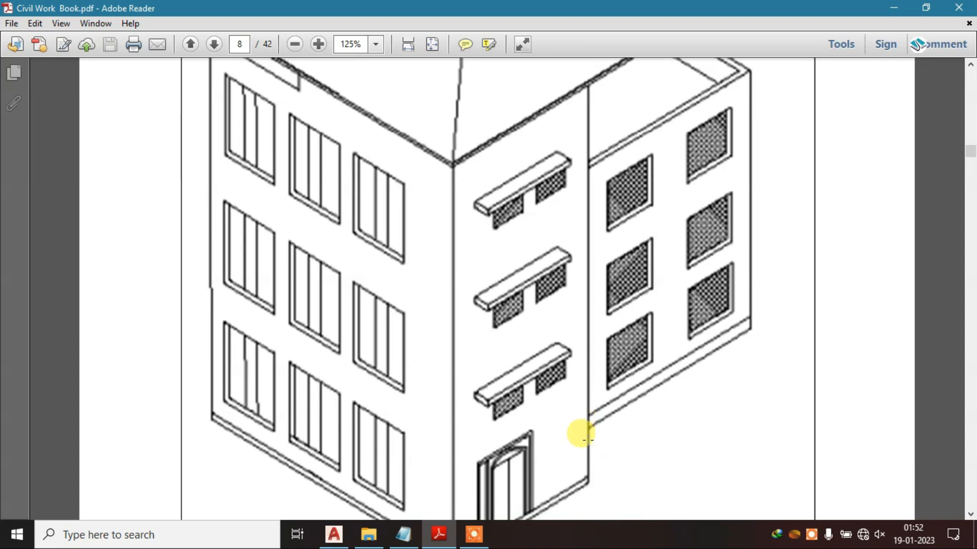
pyautogui.scroll(1, 581, 435)
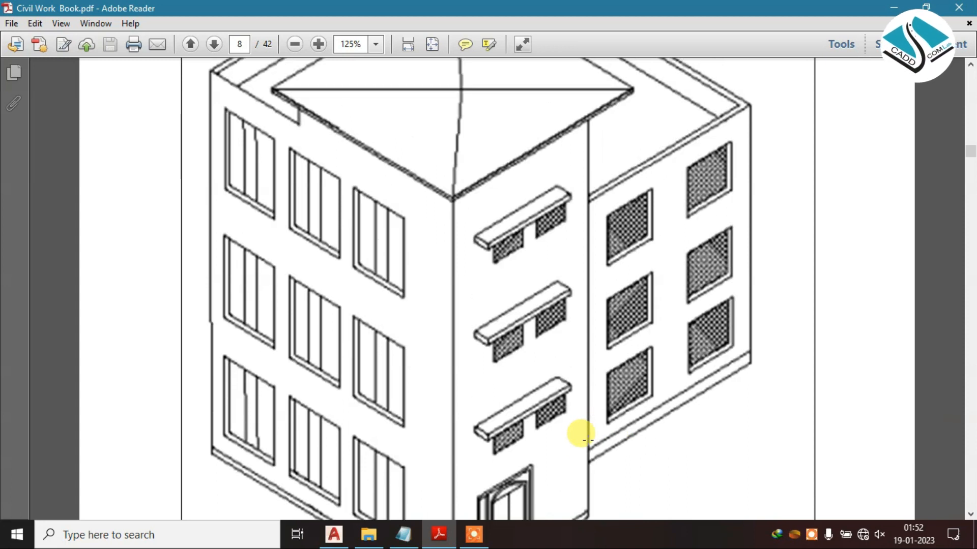
pyautogui.click(907, 9)
# Step: Draw a line from the door frame's upper outer corner, parallel to the entrance wall, past the building's outer vertical edge
pyautogui.scroll(4, 400, 355)
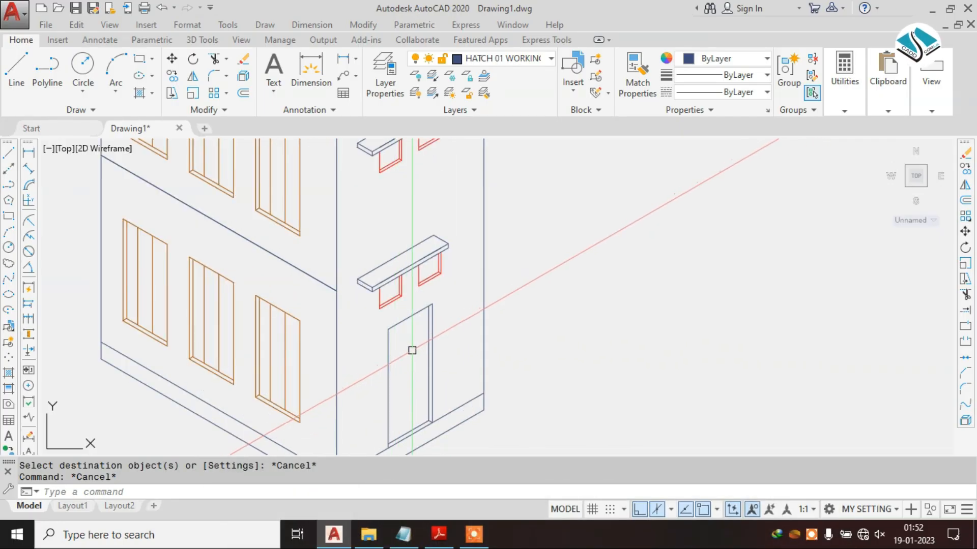
pyautogui.write('L')
pyautogui.press('Return')
pyautogui.click(432, 304)
pyautogui.moveTo(590, 174); pyautogui.dragTo(553, 326, button='middle')
pyautogui.click(538, 334)
pyautogui.press('Escape')
pyautogui.press('Escape')
# Step: Trim the part of the door-level line that lies on the entrance wall, keeping only the part outside the building edge
pyautogui.write('TR')
pyautogui.press('Return')
pyautogui.scroll(-2, 457, 362)
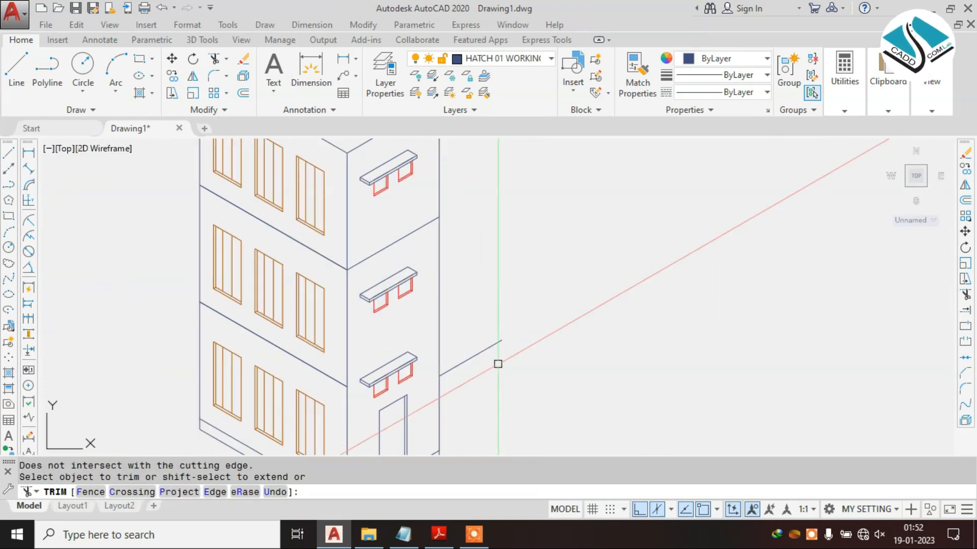
pyautogui.press('Escape')
pyautogui.press('Escape')
# Step: Draw the side wing's 10' base line from the building edge at door-top level, then its outer vertical edge up past roof level
pyautogui.click(447, 538)
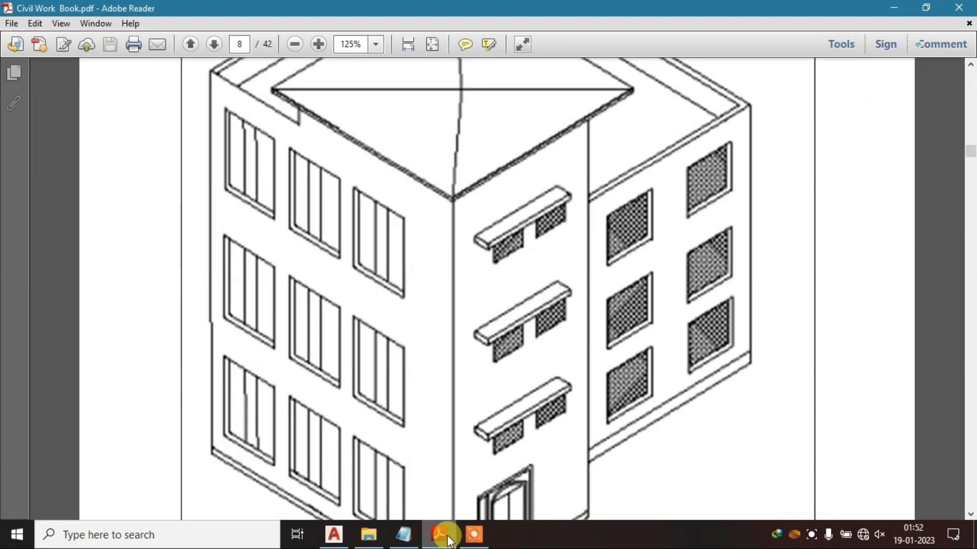
pyautogui.click(448, 538)
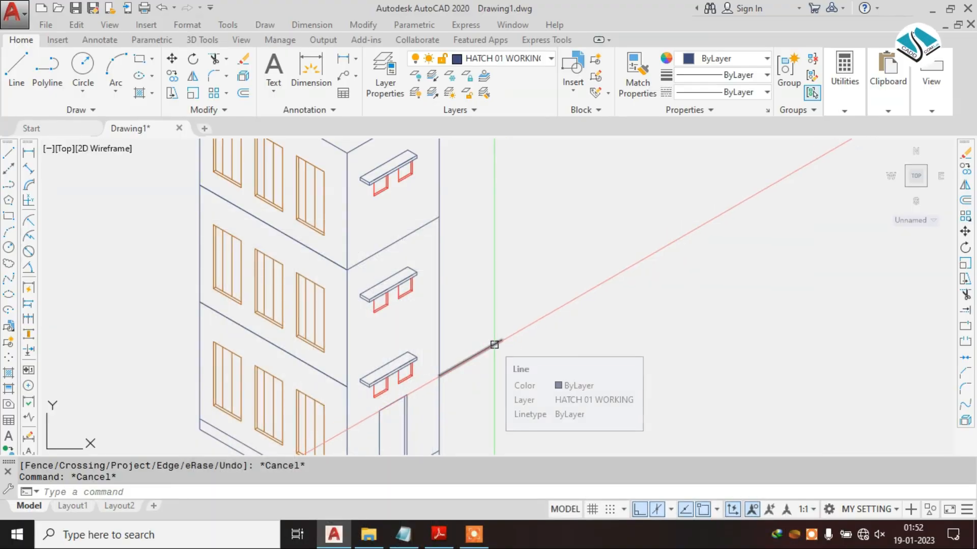
pyautogui.write('l')
pyautogui.press('Return')
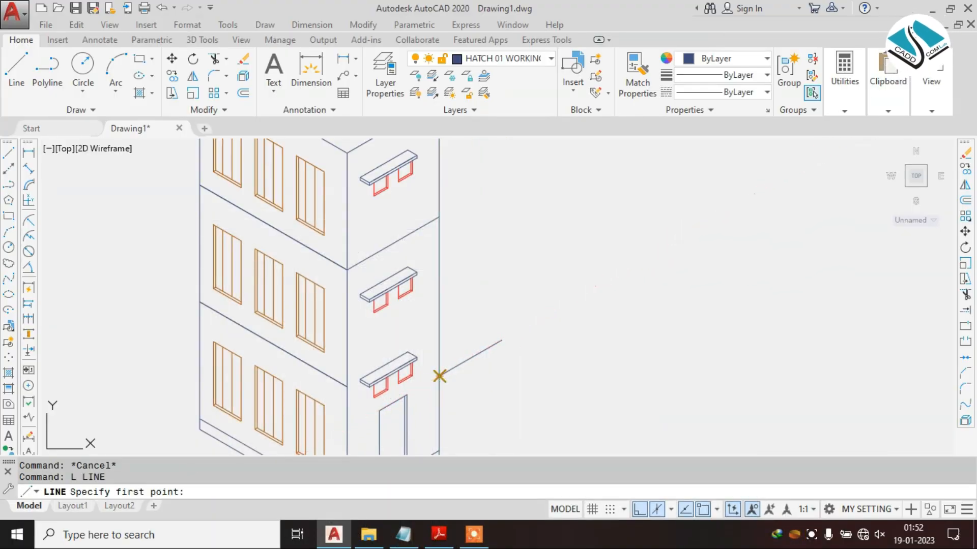
pyautogui.click(439, 376)
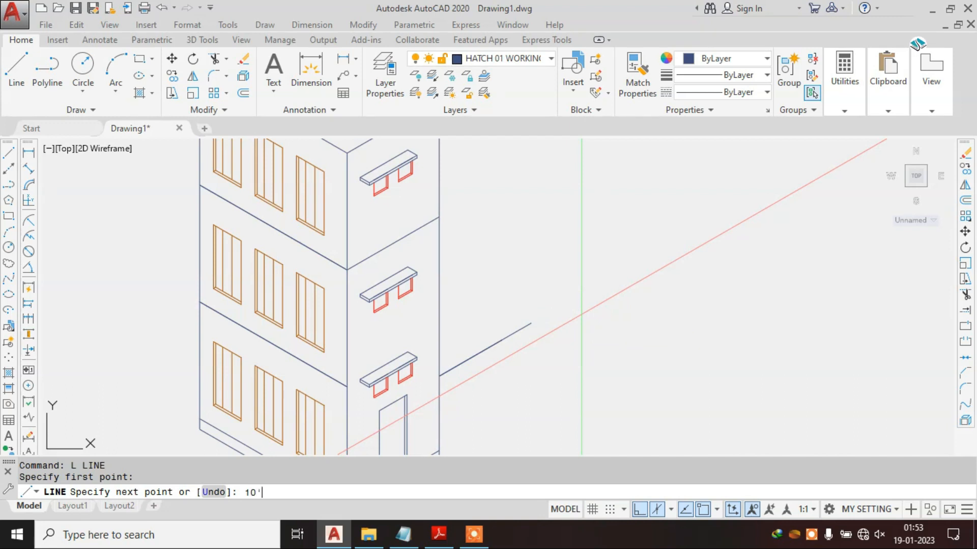
pyautogui.scroll(-3, 580, 294)
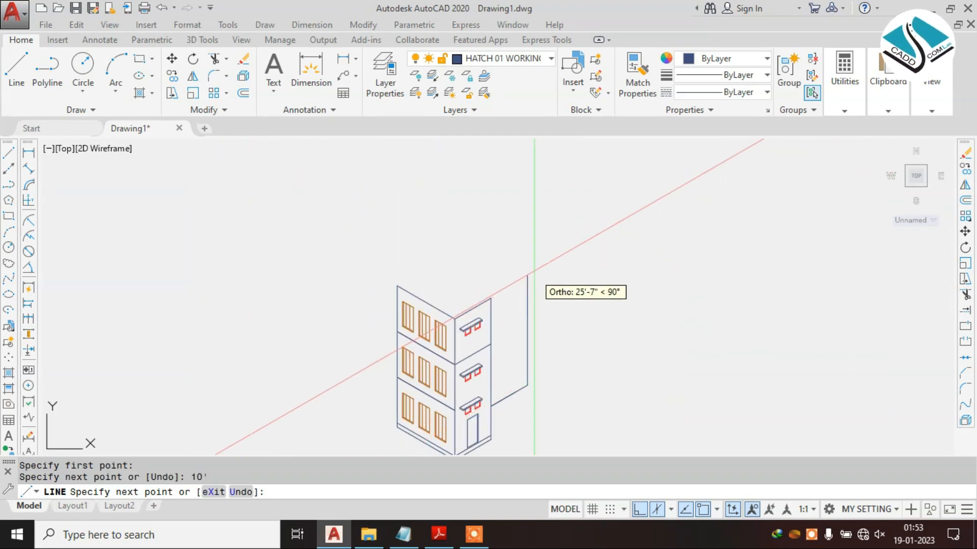
pyautogui.click(526, 246)
pyautogui.press('Escape')
# Step: Draw the side wing's top edge from the entrance wall's upper outer corner past the wing's vertical edge
pyautogui.press('Return')
pyautogui.scroll(2, 509, 288)
pyautogui.click(478, 304)
pyautogui.click(616, 223)
pyautogui.press('Escape')
# Step: Trim the overhanging ends of the side wing's top edge and vertical edge at their shared corner
pyautogui.write('tr')
pyautogui.press('Return')
pyautogui.press('Return')
pyautogui.click(561, 238)
pyautogui.click(513, 227)
pyautogui.click(574, 233)
pyautogui.click(554, 278)
pyautogui.scroll(-2, 550, 278)
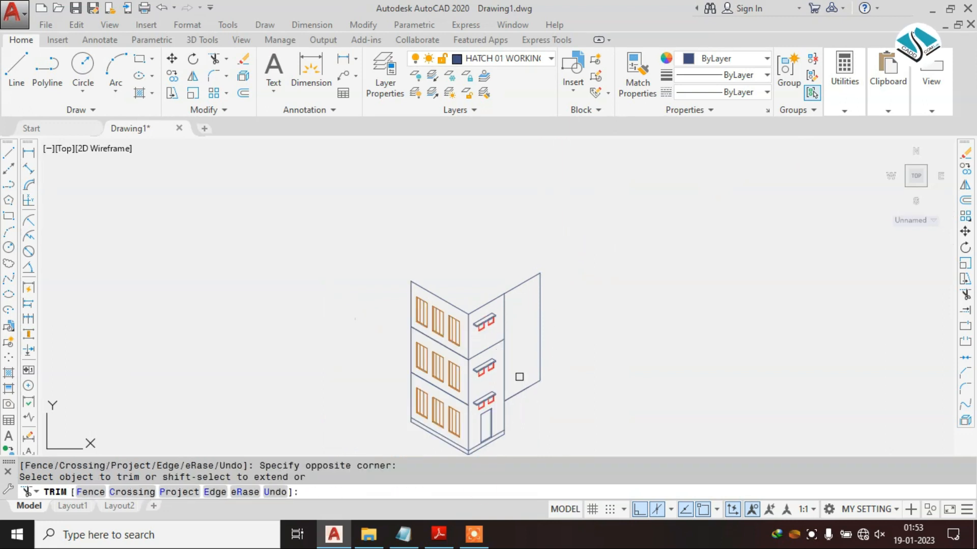
pyautogui.press('Escape')
# Step: Draw the two rear roof edges from the window wall's far upper corner and the side wing's top corner, crossing each other
pyautogui.click(439, 535)
pyautogui.click(440, 535)
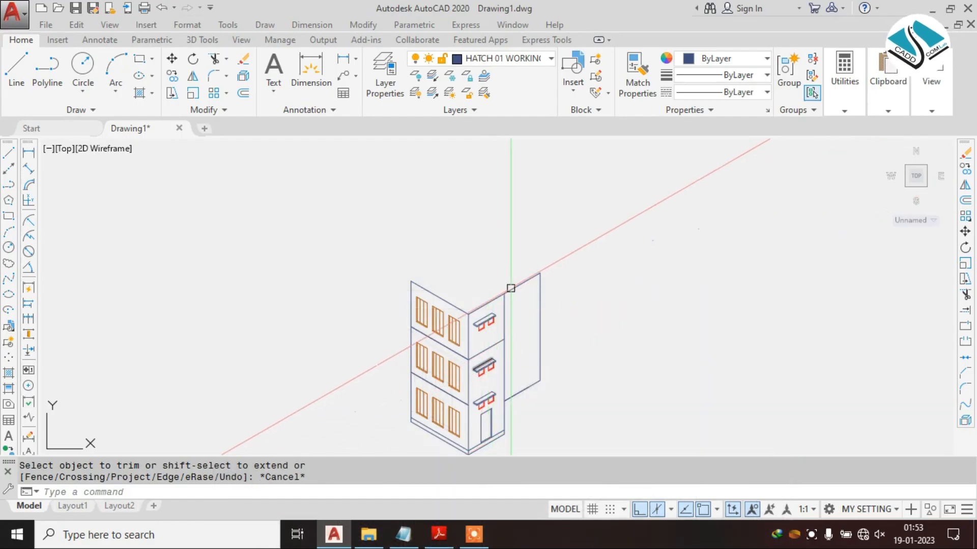
pyautogui.scroll(2, 506, 292)
pyautogui.write('l')
pyautogui.press('Return')
pyautogui.click(386, 295)
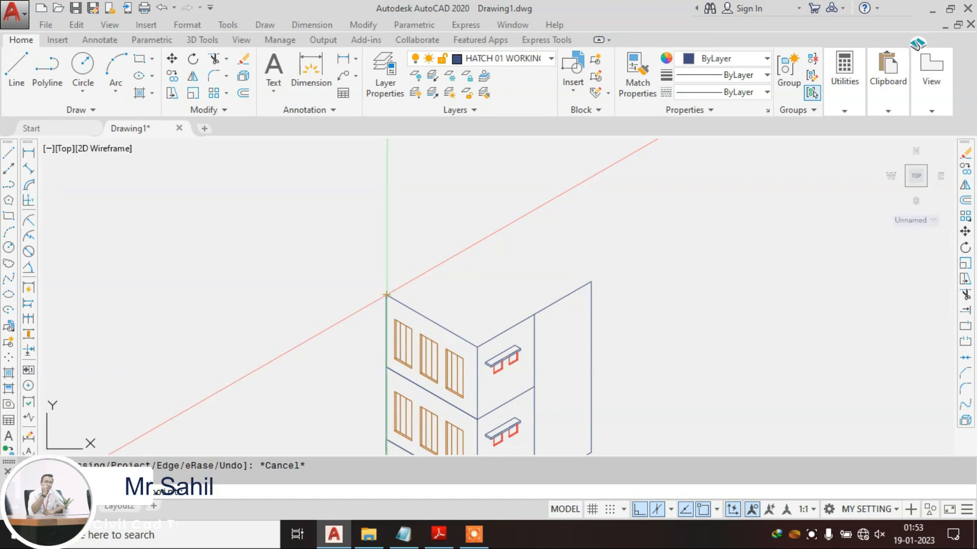
pyautogui.click(591, 280)
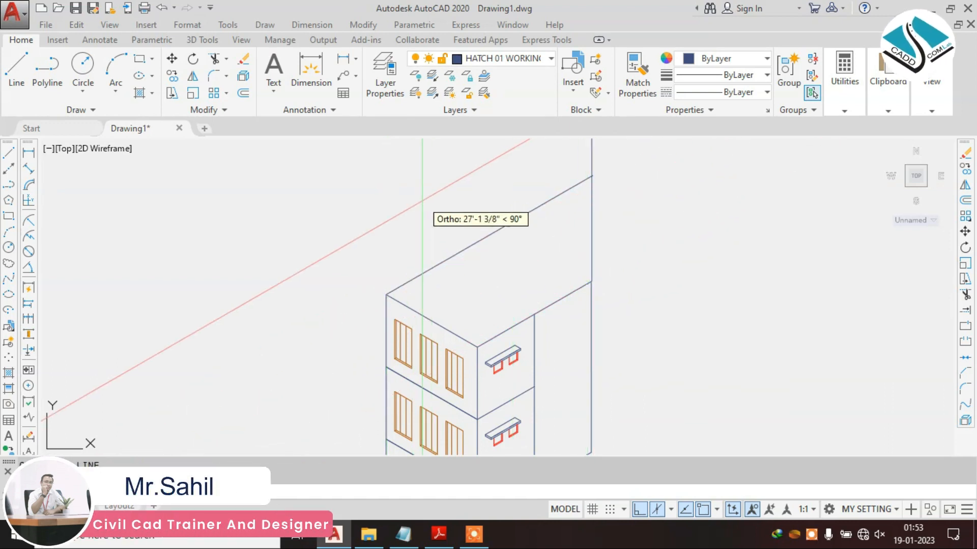
pyautogui.press('Escape')
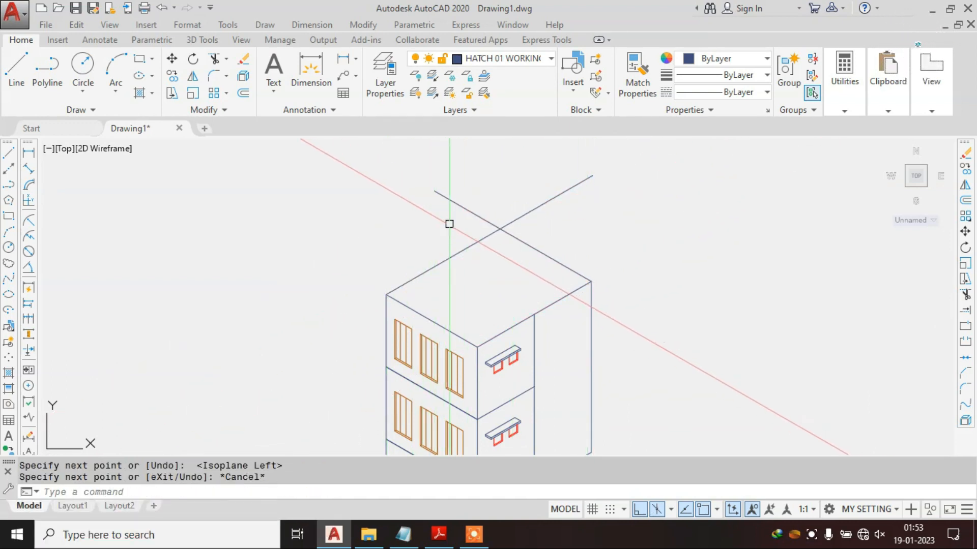
# Step: Trim both rear roof edges beyond their crossing to close the roof outline at the back corner
pyautogui.press('Return')
pyautogui.click(449, 223)
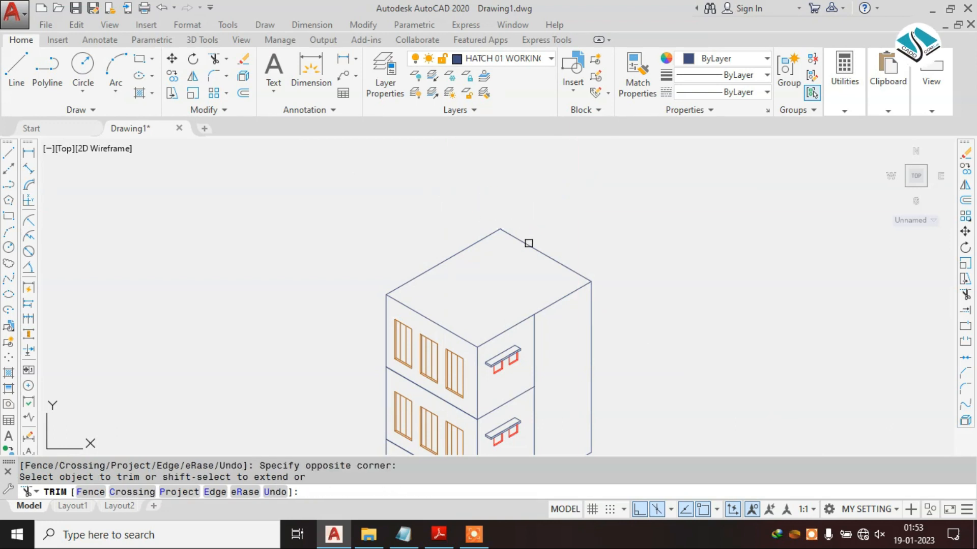
pyautogui.click(528, 244)
pyautogui.scroll(-2, 574, 387)
pyautogui.moveTo(561, 387); pyautogui.dragTo(499, 270, button='middle')
pyautogui.scroll(2, 499, 270)
pyautogui.press('Escape')
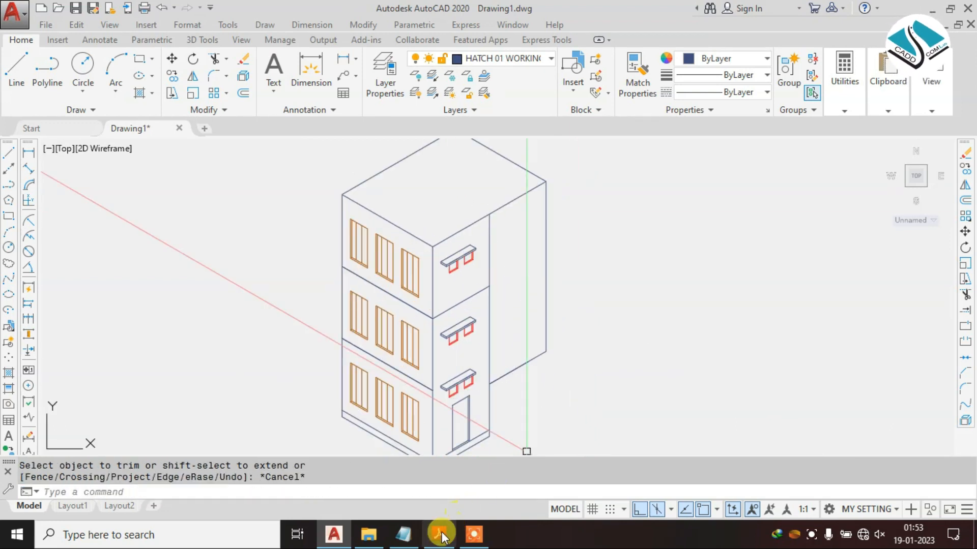
# Step: Check the roof and side wing in the Civil Work Book PDF and return to the drawing
pyautogui.click(440, 535)
pyautogui.click(440, 535)
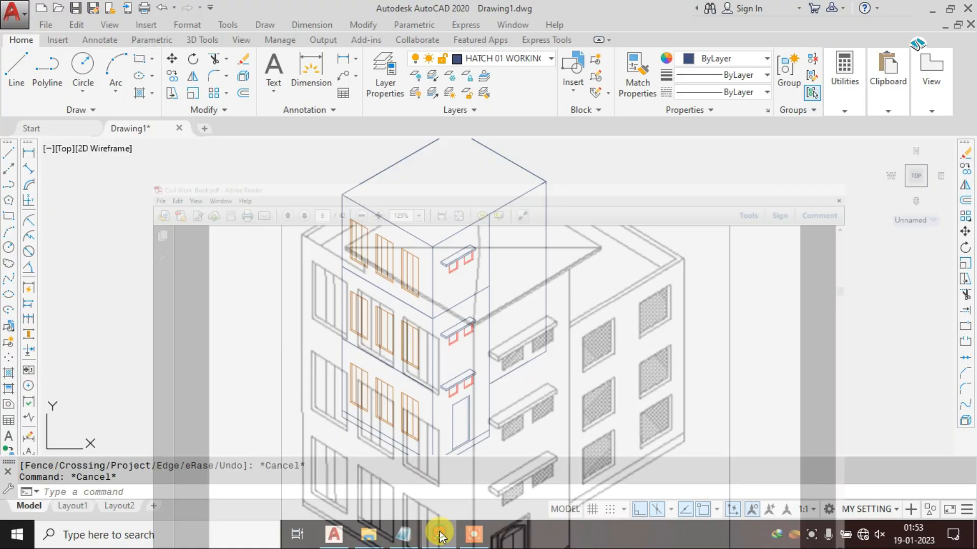
pyautogui.scroll(3, 501, 394)
pyautogui.click(522, 338)
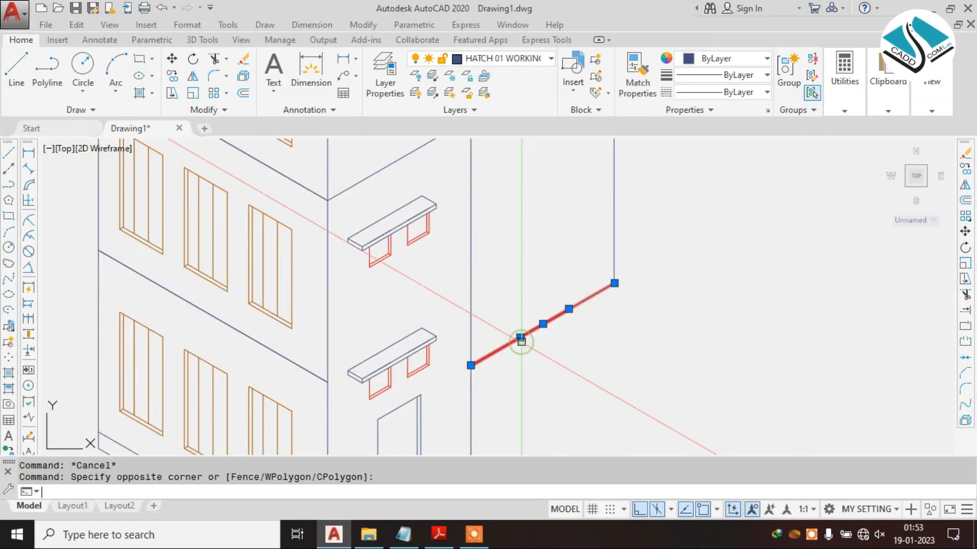
pyautogui.press('Return')
pyautogui.click(519, 337)
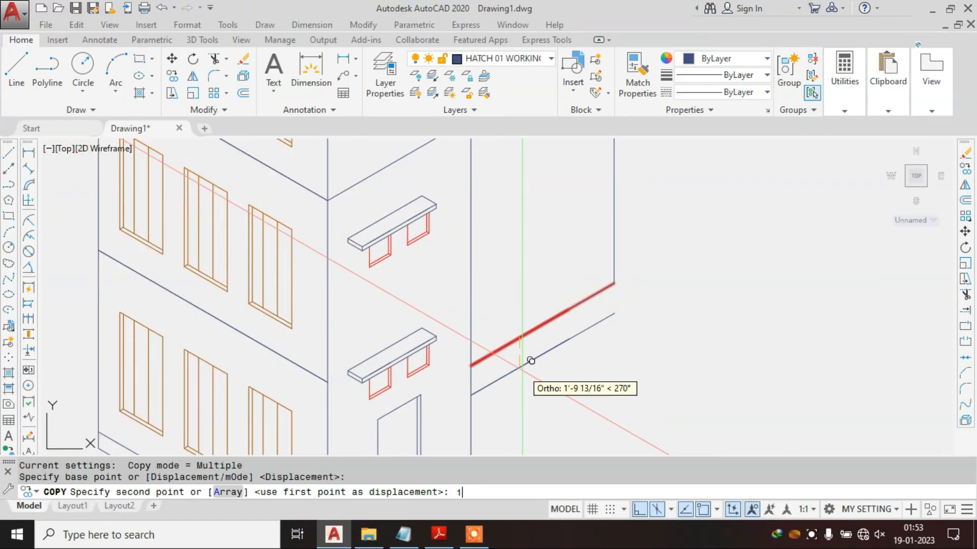
pyautogui.write('1')
pyautogui.press('Return')
pyautogui.press('Escape')
pyautogui.hotkey('ctrl', 'z')
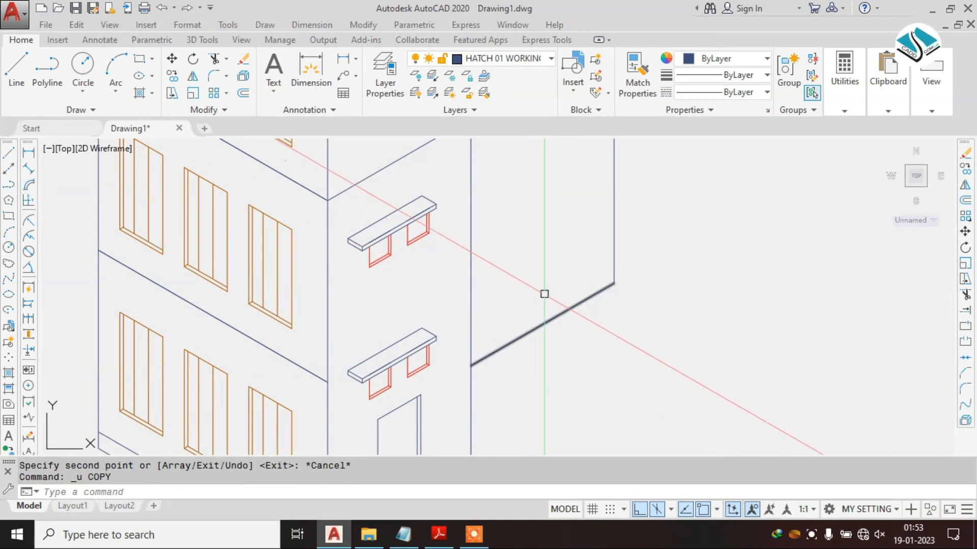
# Step: Copy the side wing's bottom edge 1' straight down to form the plinth band
pyautogui.click(529, 355)
pyautogui.write('co')
pyautogui.press('Return')
pyautogui.click(528, 355)
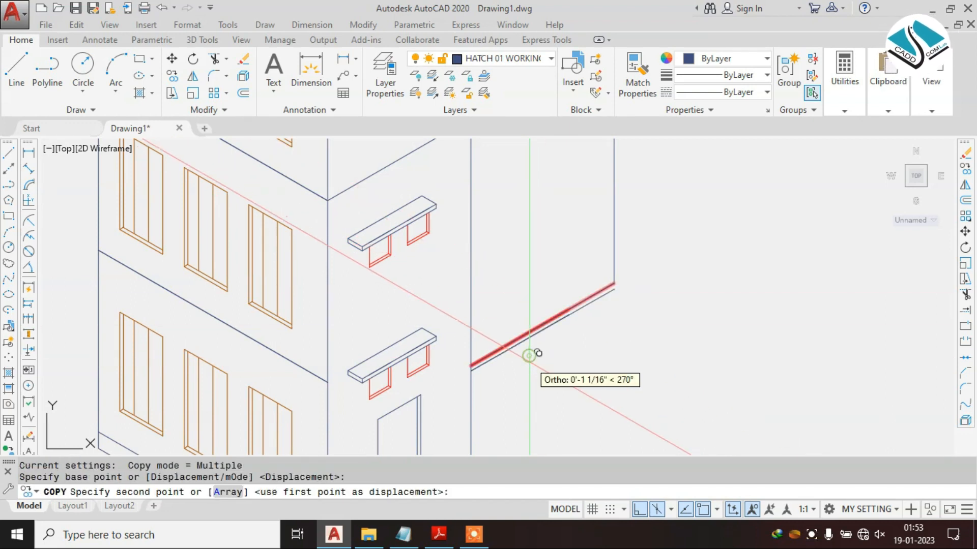
pyautogui.write("1'")
pyautogui.press('Return')
pyautogui.press('Escape')
# Step: Extend the side wing's outer vertical edge down to the copied plinth line
pyautogui.write('ex')
pyautogui.press('Return')
pyautogui.click(632, 236)
pyautogui.click(579, 270)
pyautogui.press('Escape')
# Step: Erase the overlapping full-length line from the plinth band's upper edge on the side wing
pyautogui.scroll(4, 537, 340)
pyautogui.click(538, 310)
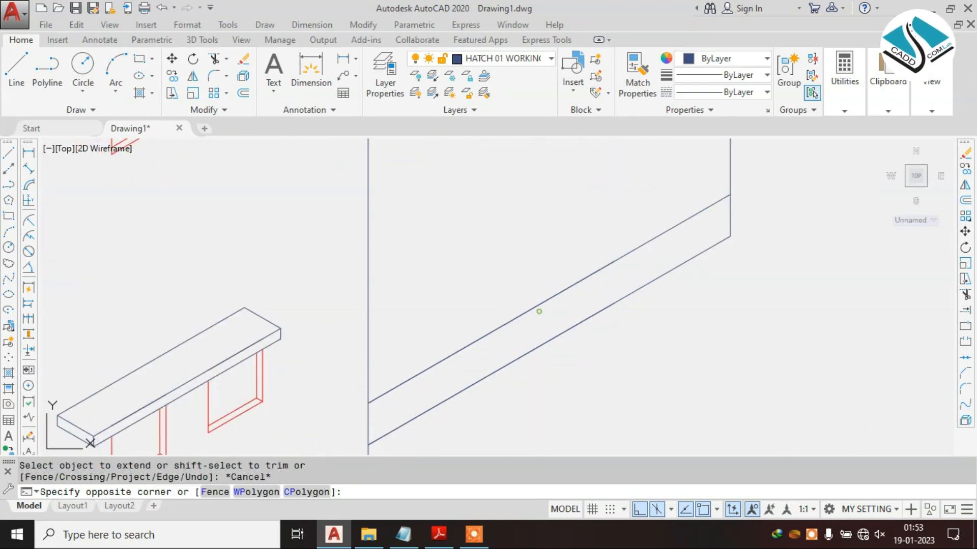
pyautogui.click(519, 311)
pyautogui.press('Escape')
pyautogui.click(522, 312)
pyautogui.write('e')
pyautogui.press('Return')
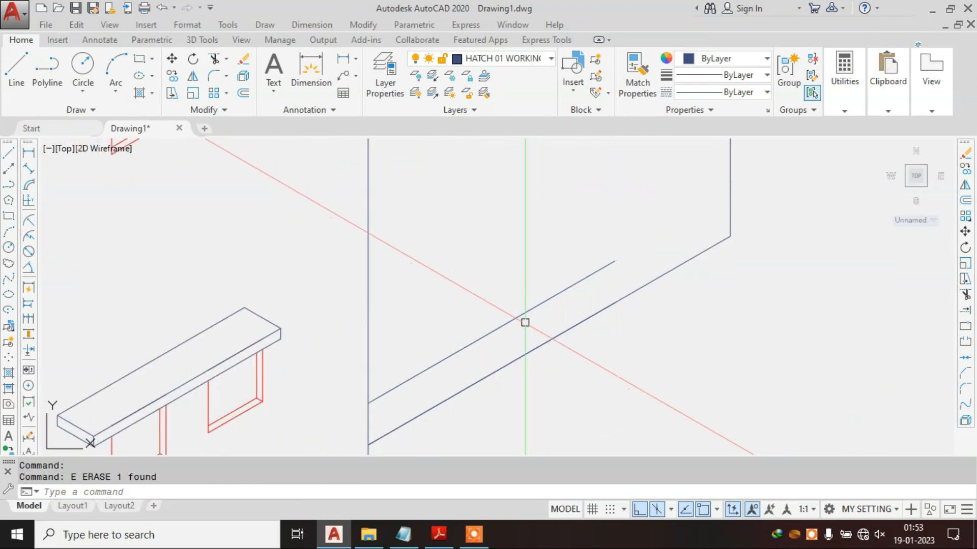
# Step: Extend the remaining short upper plinth line to the side wing's outer vertical edge
pyautogui.write('ex')
pyautogui.press('Return')
pyautogui.press('Return')
pyautogui.click(566, 232)
pyautogui.click(532, 404)
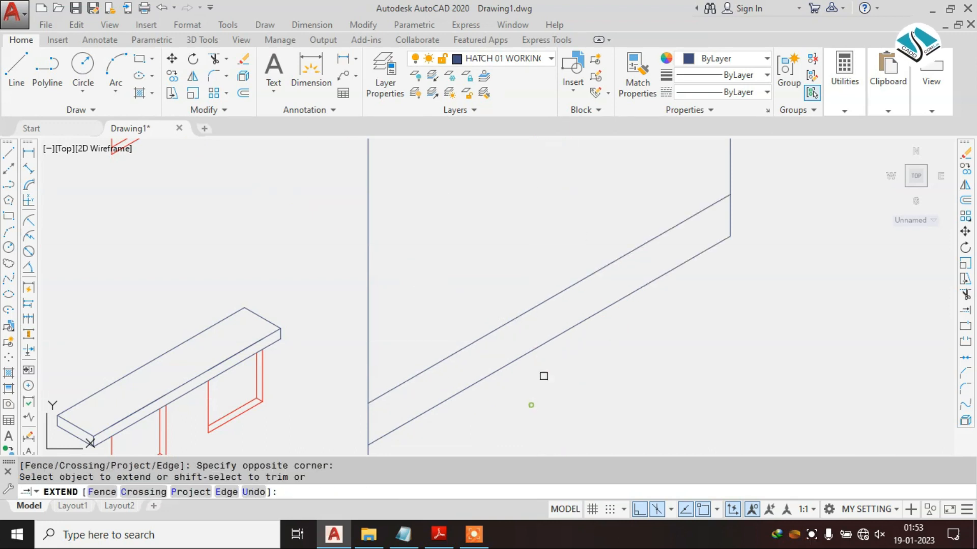
pyautogui.scroll(-3, 582, 313)
pyautogui.press('Escape')
pyautogui.press('Escape')
pyautogui.scroll(-2, 605, 342)
pyautogui.scroll(3, 605, 341)
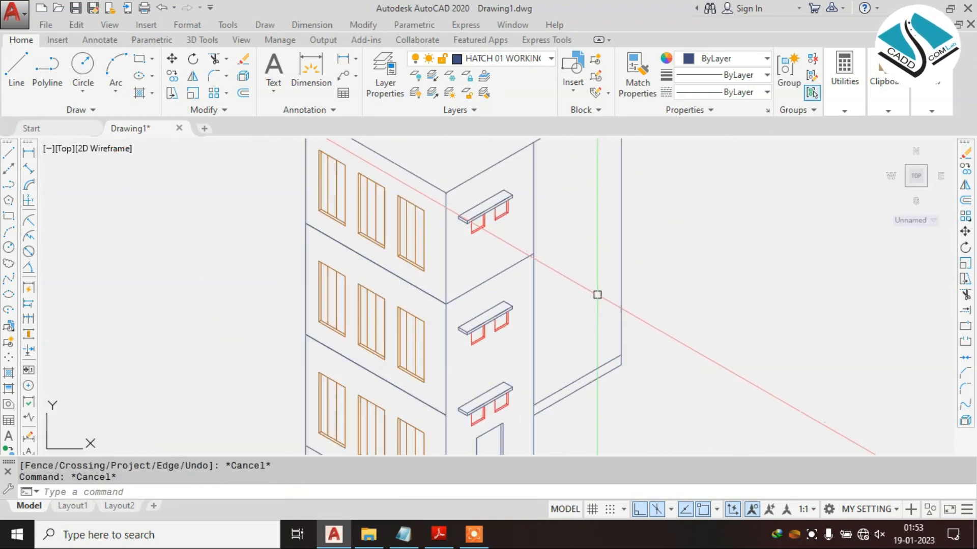
# Step: Examine the side wing's windows and plinth in the Civil Work Book PDF and return to the drawing
pyautogui.click(439, 535)
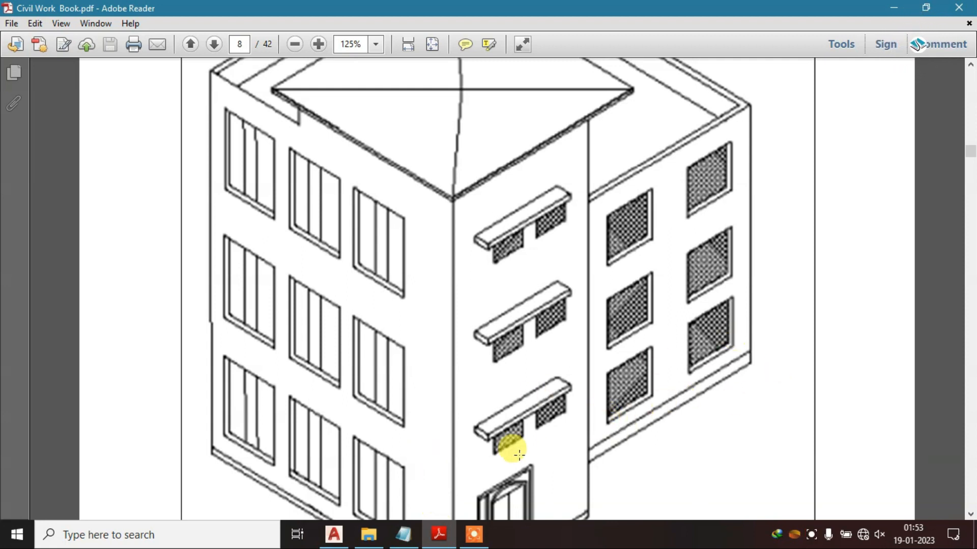
pyautogui.click(898, 7)
pyautogui.scroll(-3, 549, 295)
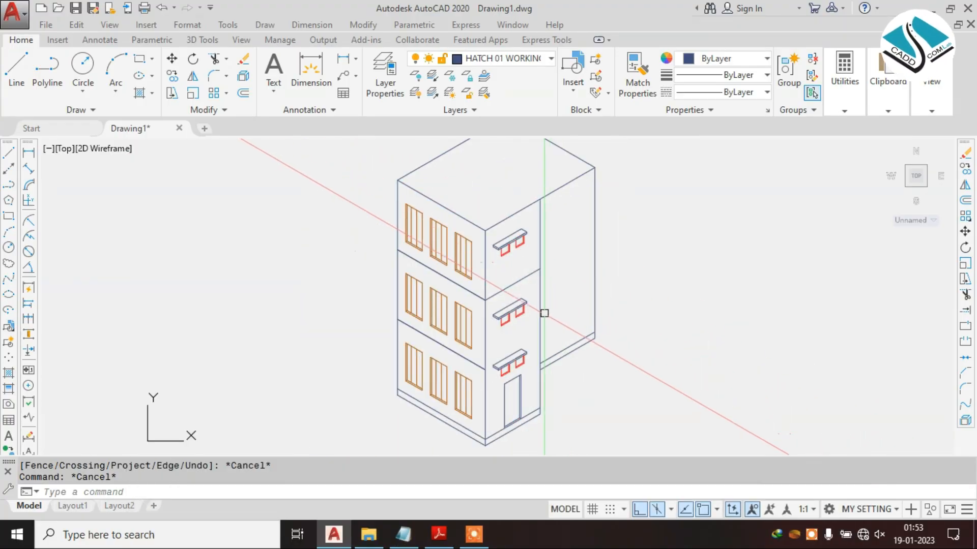
# Step: Check the reference PDF and copy the right wing wall's left vertical edge 1'6" inward along the wall
pyautogui.click(440, 531)
pyautogui.click(441, 532)
pyautogui.scroll(2, 555, 346)
pyautogui.click(539, 303)
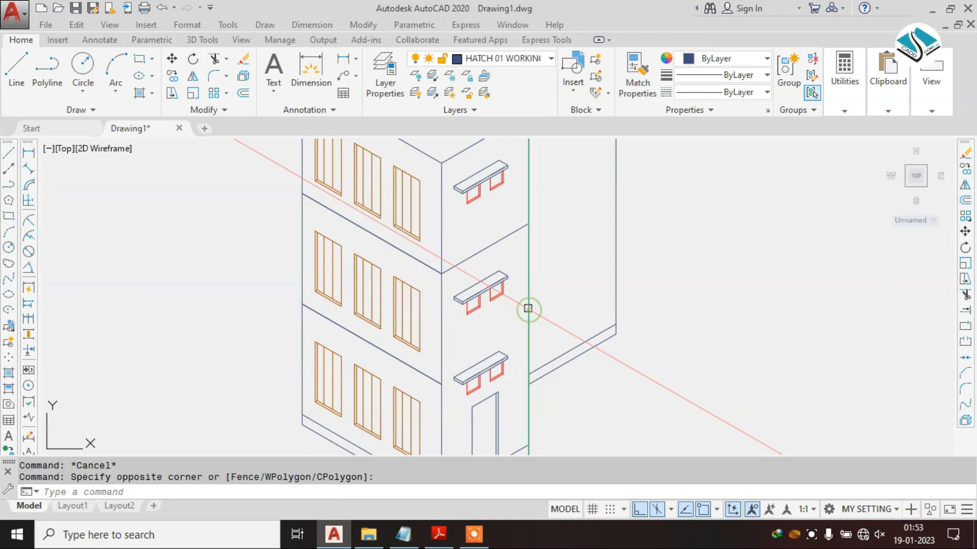
pyautogui.click(527, 305)
pyautogui.write('co')
pyautogui.press('Return')
pyautogui.click(527, 305)
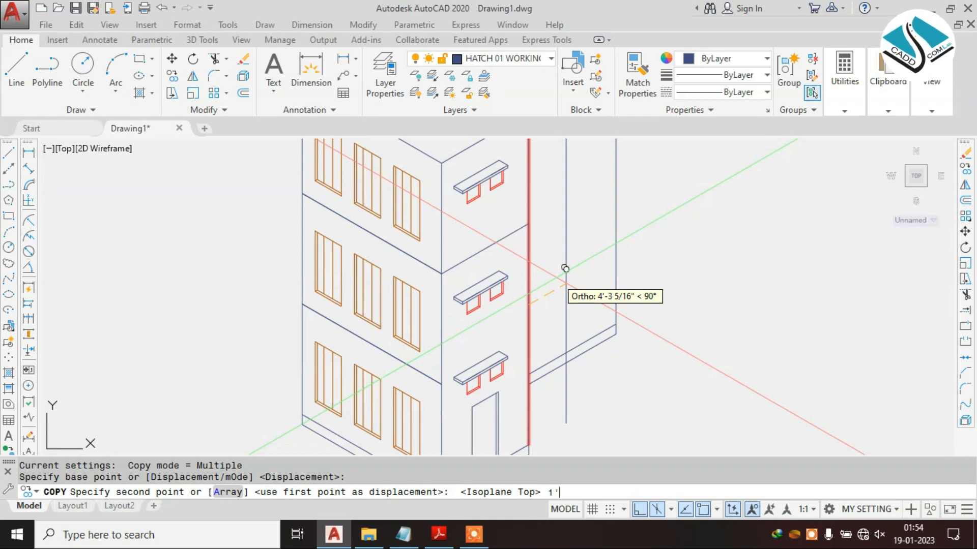
pyautogui.press('Return')
pyautogui.press('Escape')
pyautogui.press('Escape')
# Step: Copy the wing wall's outer right vertical edge 1'6" inward along the wall
pyautogui.click(624, 216)
pyautogui.click(595, 244)
pyautogui.write('cond p')
pyautogui.press('Return')
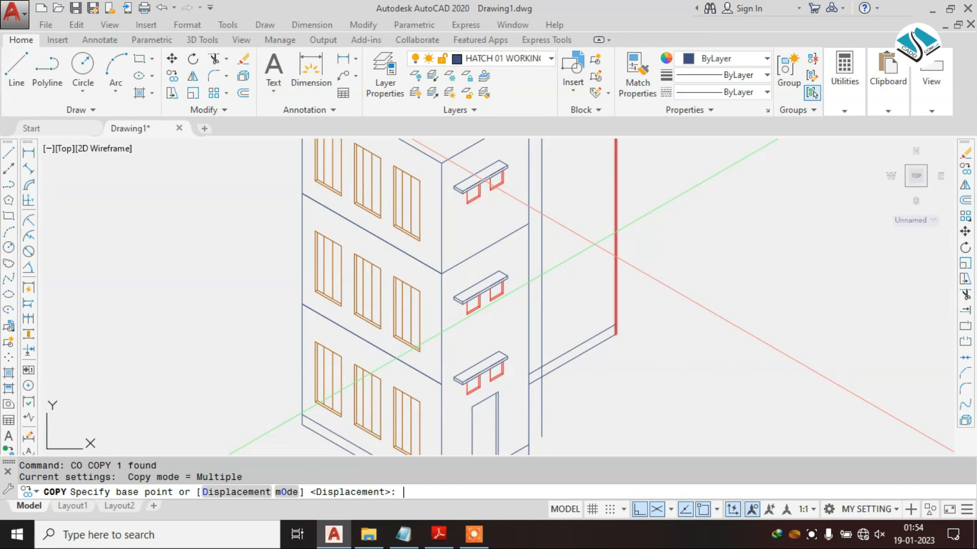
pyautogui.click(614, 226)
pyautogui.write("1'6")
pyautogui.press('Return')
pyautogui.press('Escape')
pyautogui.press('Escape')
pyautogui.press('Escape')
# Step: Trim the lower ends of both copied vertical lines where they cross the wing wall's plinth
pyautogui.write('tr')
pyautogui.press('Return')
pyautogui.press('Return')
pyautogui.scroll(2, 532, 398)
pyautogui.click(544, 378)
pyautogui.click(551, 376)
pyautogui.click(542, 355)
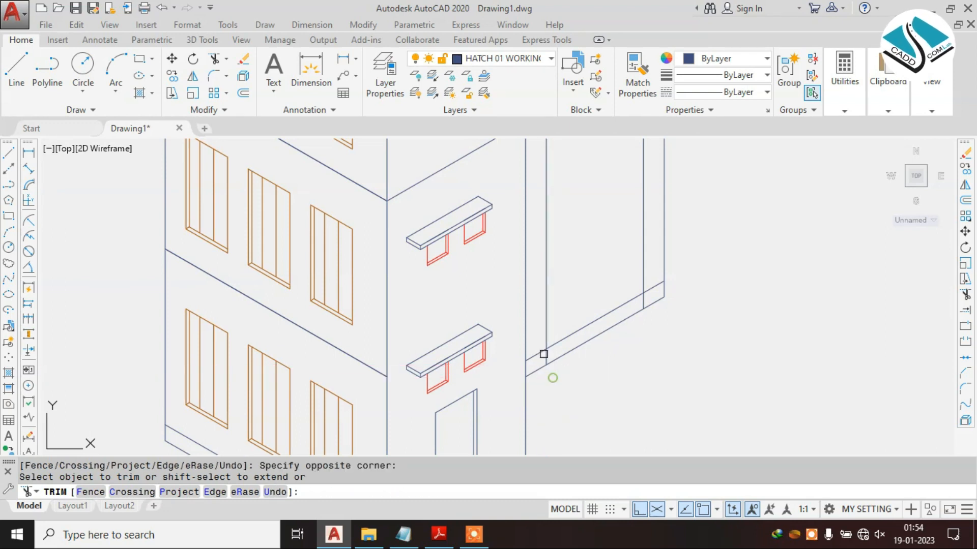
pyautogui.scroll(4, 548, 355)
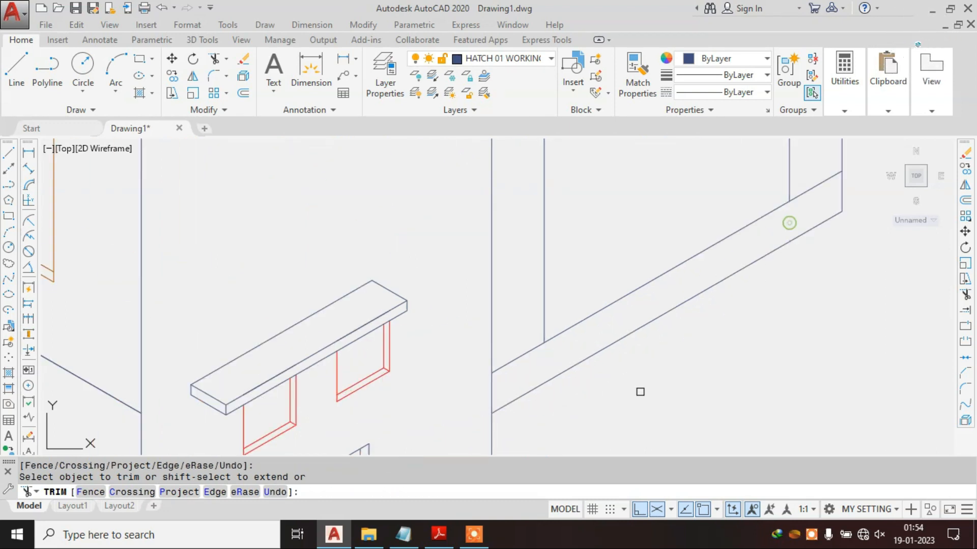
pyautogui.scroll(-5, 646, 376)
pyautogui.press('Escape')
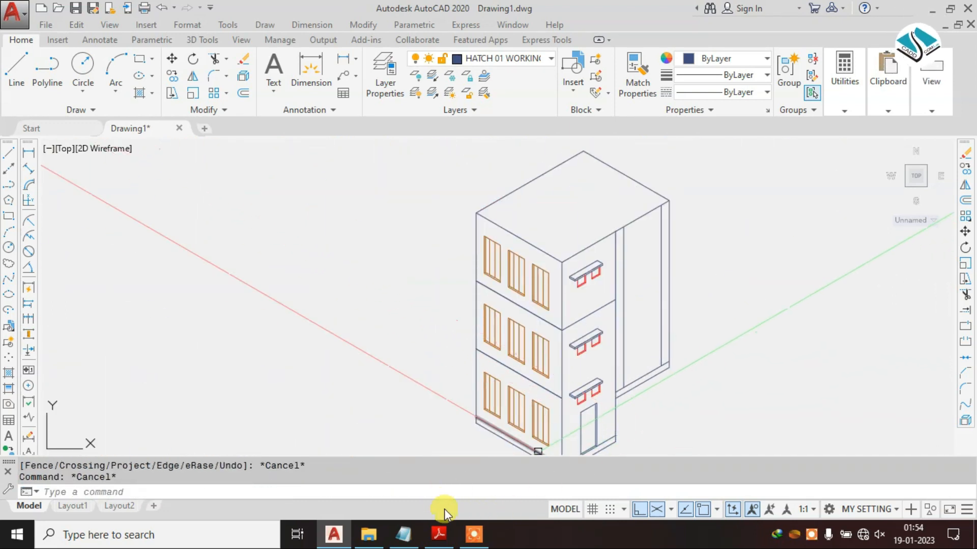
# Step: Check the reference PDF and copy the wing wall's left inner vertical line 4' to the right along the wall
pyautogui.click(441, 534)
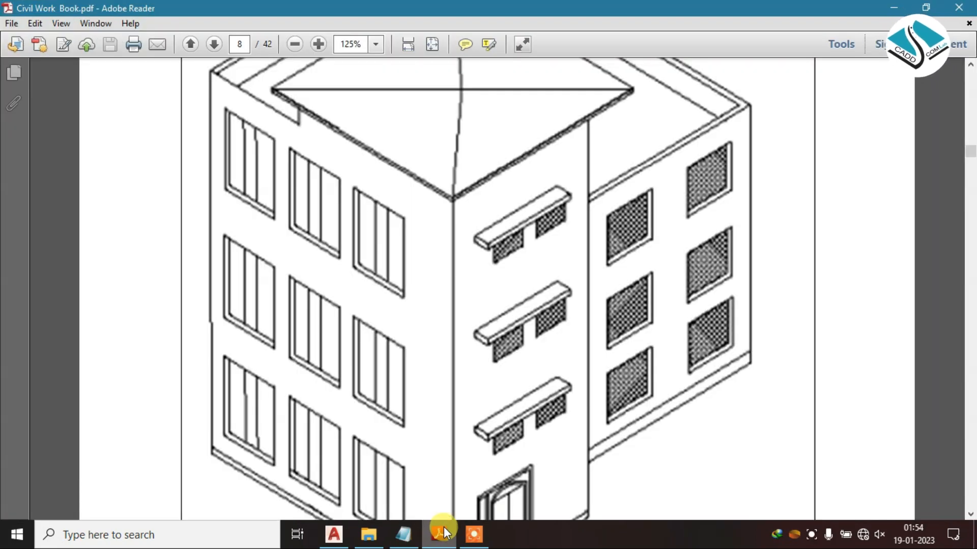
pyautogui.click(440, 534)
pyautogui.scroll(5, 602, 246)
pyautogui.moveTo(645, 234); pyautogui.dragTo(577, 265, button='middle')
pyautogui.click(548, 290)
pyautogui.write('co')
pyautogui.press('Return')
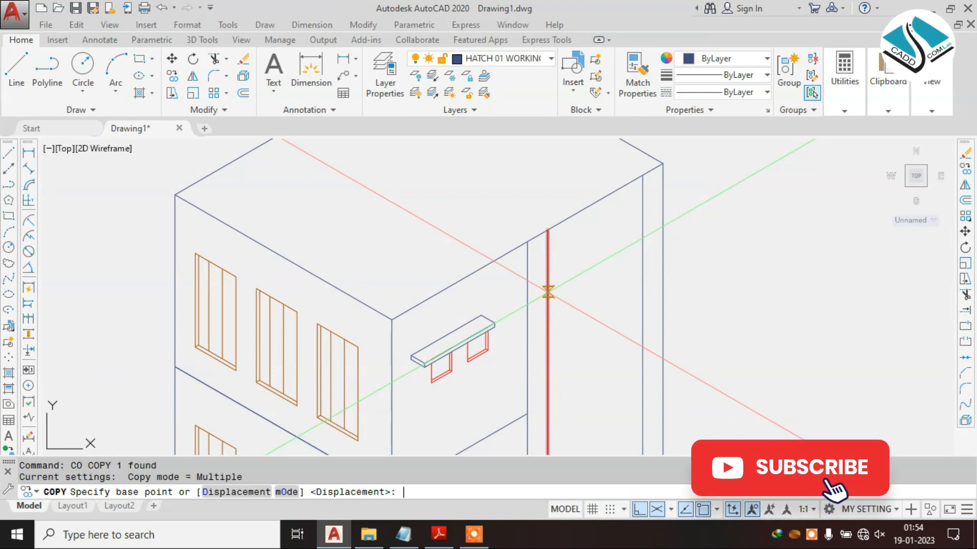
pyautogui.click(547, 291)
pyautogui.write("4'")
pyautogui.press('Return')
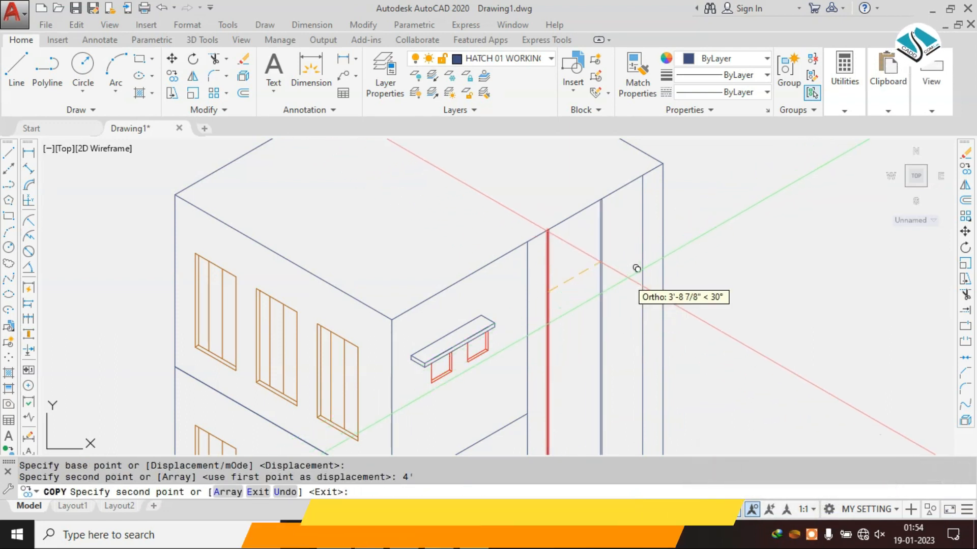
pyautogui.press('Escape')
pyautogui.press('Escape')
pyautogui.scroll(-2, 517, 246)
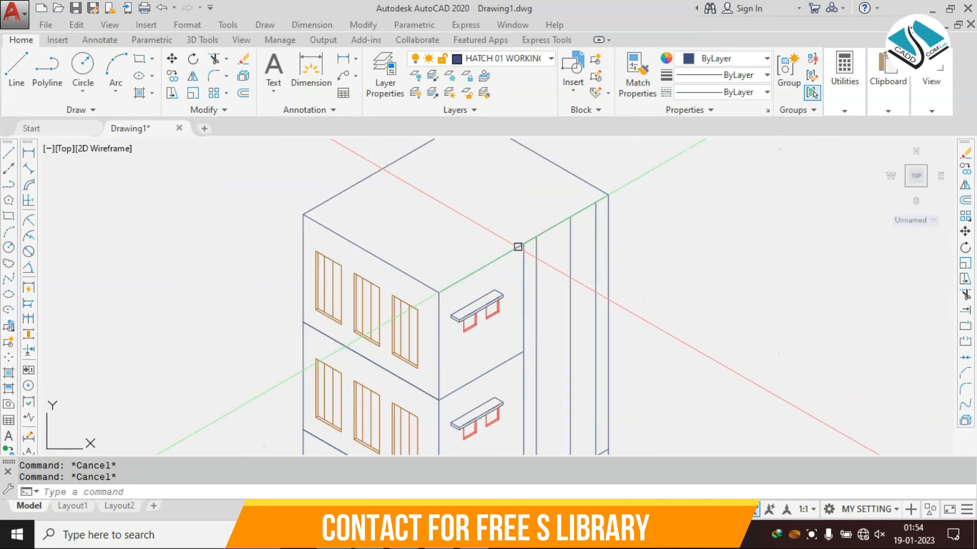
# Step: Erase the wing wall's right inner line and copy the middle vertical line 2' farther right along the wall
pyautogui.scroll(2, 591, 277)
pyautogui.click(438, 535)
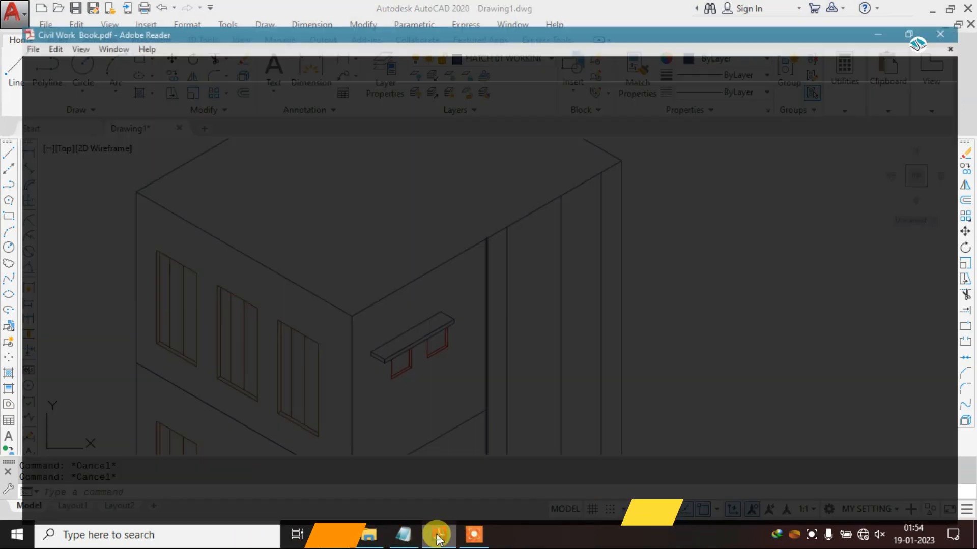
pyautogui.click(438, 536)
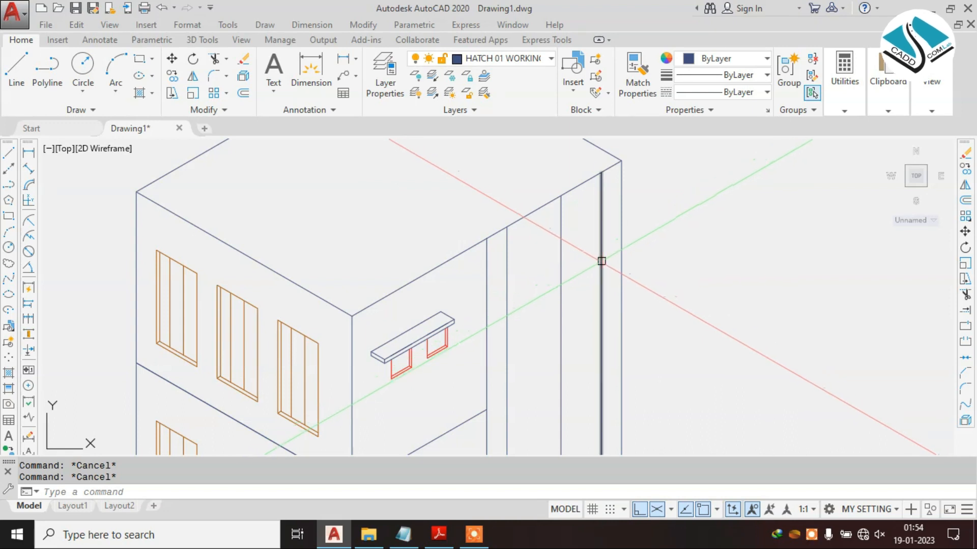
pyautogui.click(561, 287)
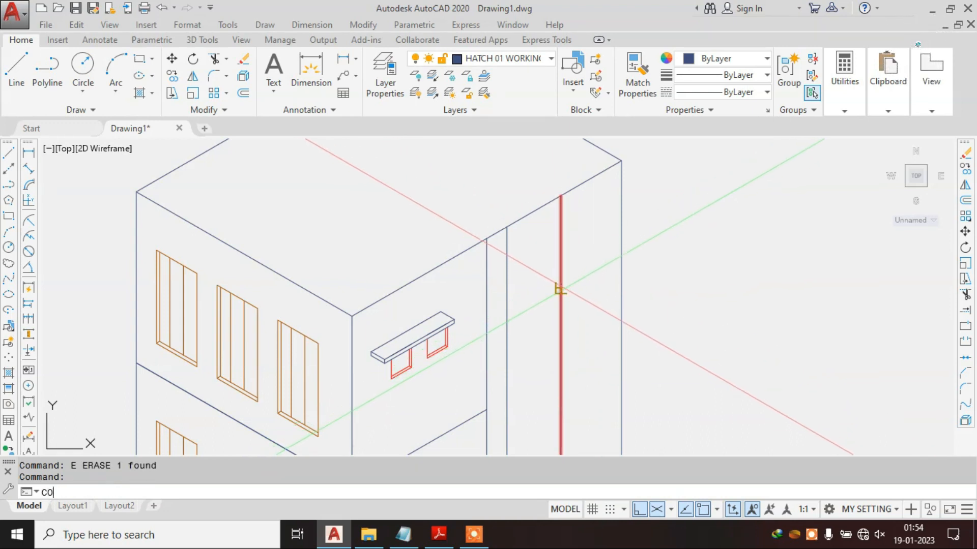
pyautogui.write('co')
pyautogui.press('Return')
pyautogui.click(560, 288)
pyautogui.write("2'")
pyautogui.press('Return')
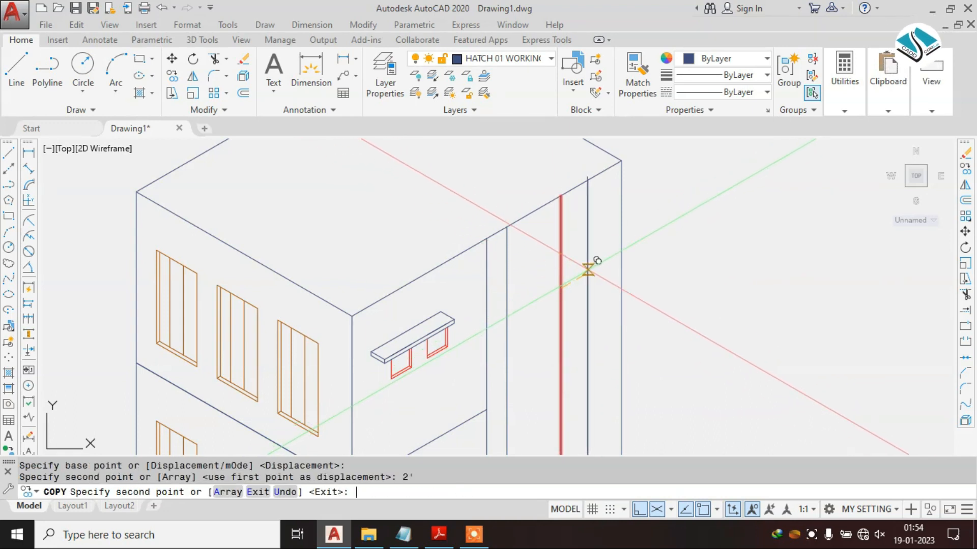
pyautogui.press('Escape')
# Step: Copy the rightmost inner vertical line 4' along the wall, past the existing outer edge
pyautogui.write('co')
pyautogui.press('Return')
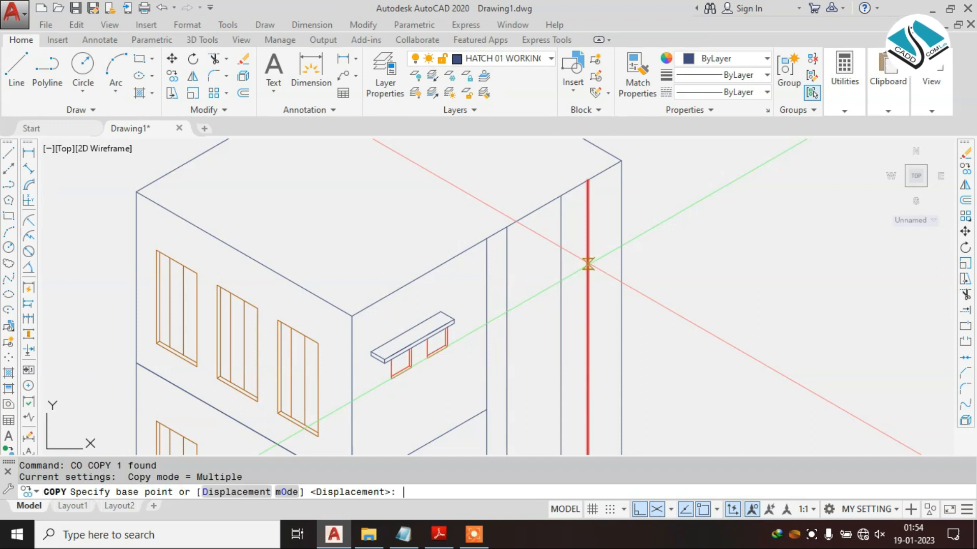
pyautogui.click(589, 265)
pyautogui.write("4'")
pyautogui.press('Return')
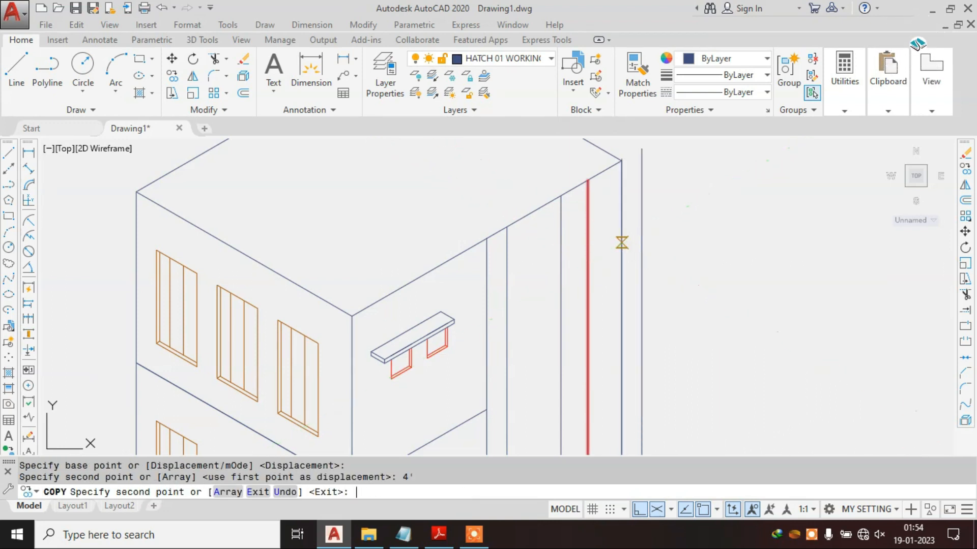
pyautogui.press('Escape')
# Step: Erase the wing wall's old outer vertical edge and the roof's rear right edge
pyautogui.write('e')
pyautogui.press('Return')
pyautogui.scroll(-2, 576, 240)
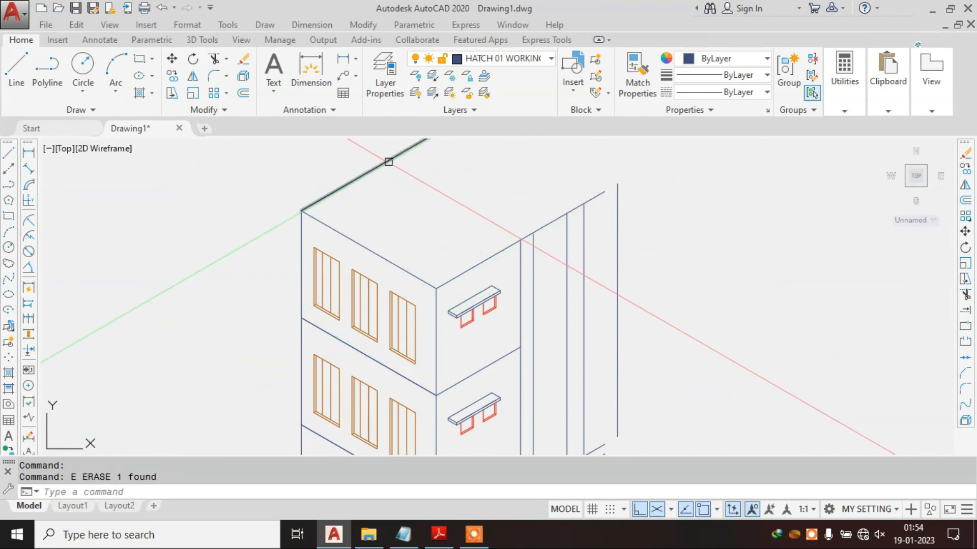
# Step: Extend the roof's front right edge to the new outer vertical line
pyautogui.moveTo(508, 174); pyautogui.dragTo(493, 252, button='middle')
pyautogui.write('ex')
pyautogui.press('Return')
pyautogui.press('Return')
pyautogui.click(547, 276)
pyautogui.press('Escape')
# Step: Draw the roof's rear right edge from the new corner and a line along its rear left edge to meet it
pyautogui.write('L')
pyautogui.press('Return')
pyautogui.click(574, 261)
pyautogui.click(341, 204)
pyautogui.press('Escape')
pyautogui.press('Return')
pyautogui.click(258, 288)
pyautogui.click(460, 171)
pyautogui.press('Escape')
# Step: Trim the overshooting lines at the roof corners to close the roof outline
pyautogui.write('T')
pyautogui.click(387, 182)
pyautogui.click(435, 164)
pyautogui.scroll(-2, 483, 174)
pyautogui.click(506, 245)
pyautogui.press('Escape')
pyautogui.press('Escape')
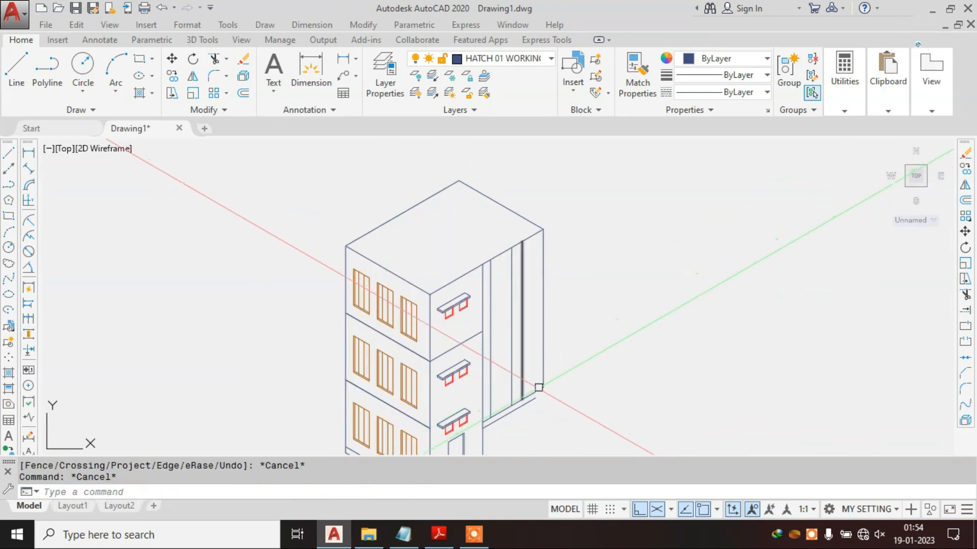
# Step: Extend the plinth's upper line to the new outer edge and try to extend its lower line as well
pyautogui.scroll(4, 539, 388)
pyautogui.write('EX')
pyautogui.press('Return')
pyautogui.press('Return')
pyautogui.moveTo(518, 386); pyautogui.dragTo(550, 286, button='middle')
pyautogui.click(556, 290)
pyautogui.click(545, 325)
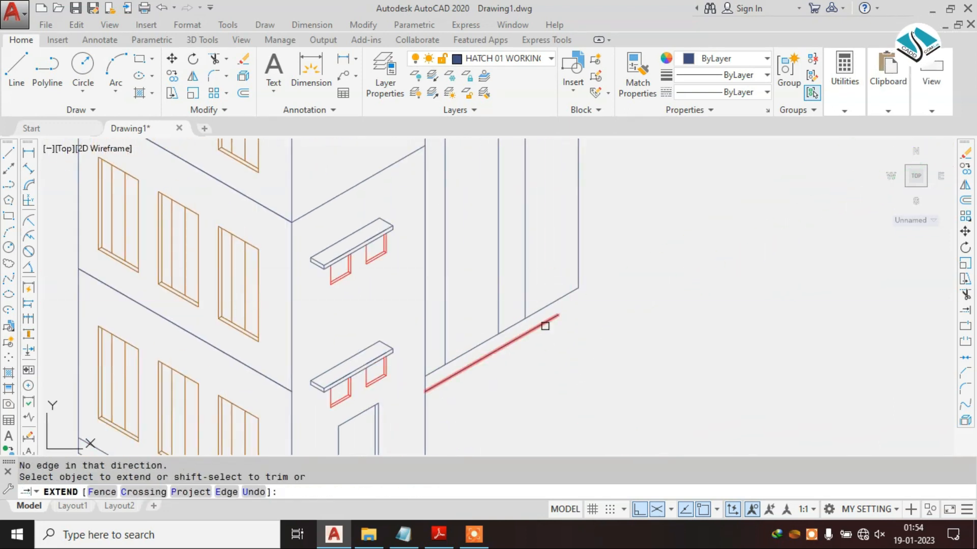
pyautogui.press('Escape')
pyautogui.write('E')
pyautogui.press('Escape')
pyautogui.press('Escape')
pyautogui.click(573, 273)
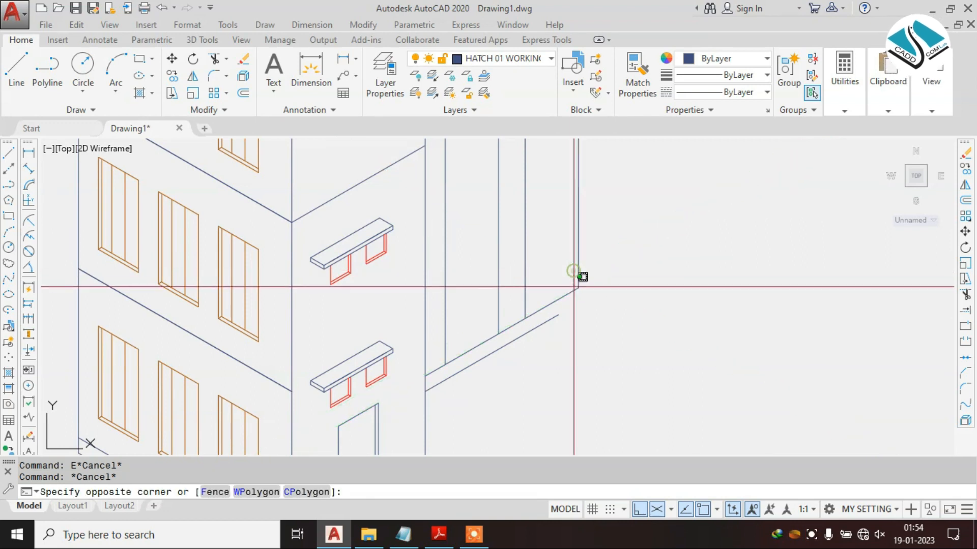
pyautogui.press('Escape')
# Step: Draw a vertical line in the right isoplane down from the outer end of the plinth's upper line
pyautogui.press('Return')
pyautogui.click(578, 288)
pyautogui.click(576, 376)
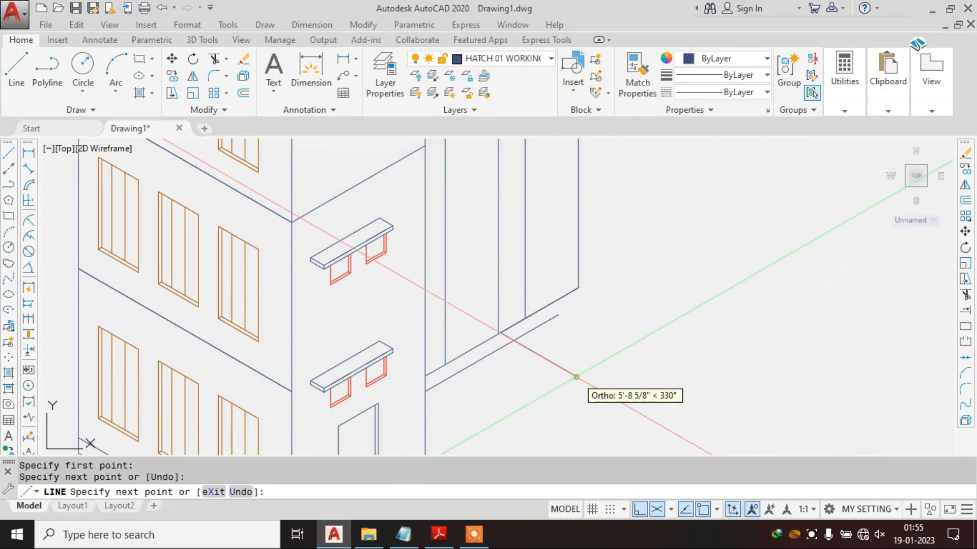
pyautogui.hotkey('ctrl', 'z')
pyautogui.press('F5')
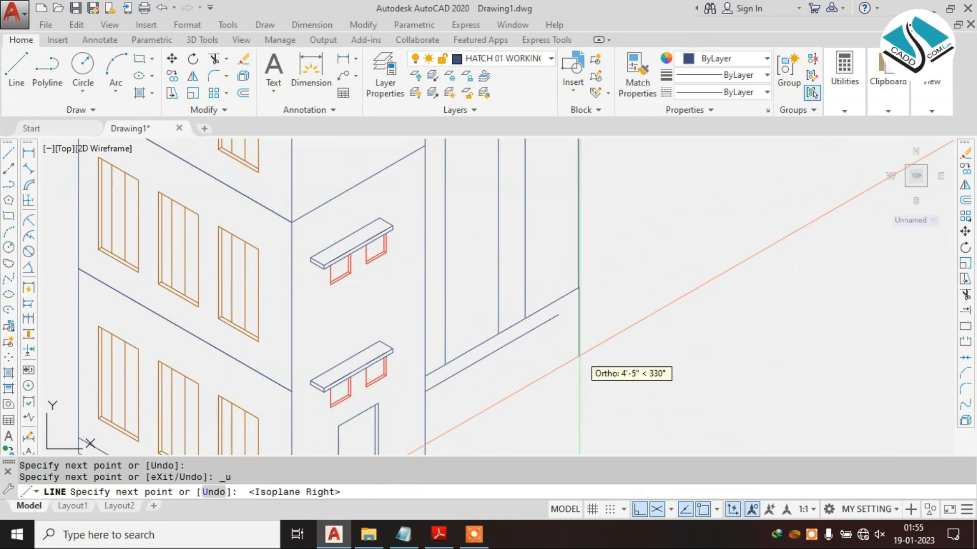
pyautogui.press('Escape')
# Step: Extend the plinth's lower line to the new vertical corner line
pyautogui.write('EX')
pyautogui.press('Return')
pyautogui.press('Return')
pyautogui.press('Escape')
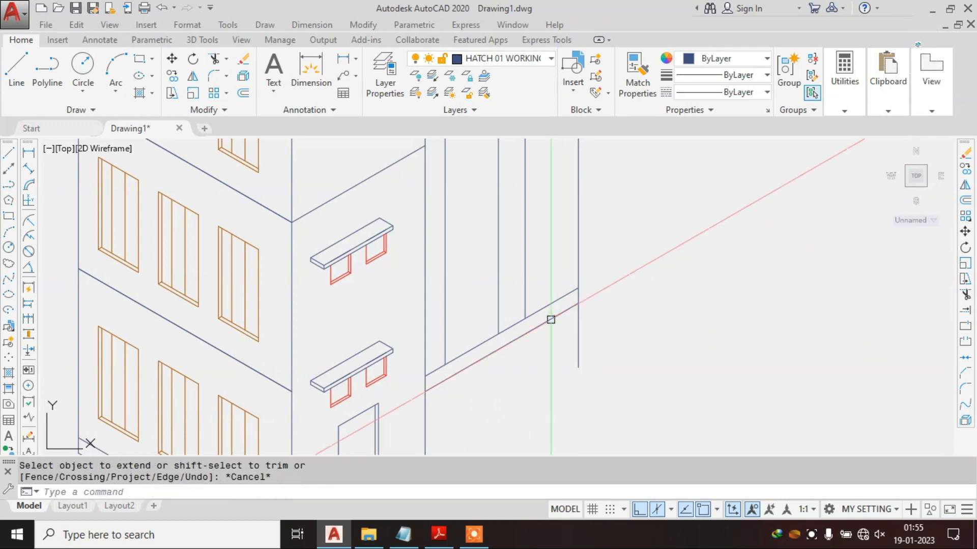
# Step: Trim the part of the corner line that runs below the plinth
pyautogui.press('Return')
pyautogui.press('Return')
pyautogui.click(578, 331)
pyautogui.scroll(-4, 568, 338)
pyautogui.click(545, 209)
pyautogui.scroll(2, 546, 207)
pyautogui.scroll(3, 544, 208)
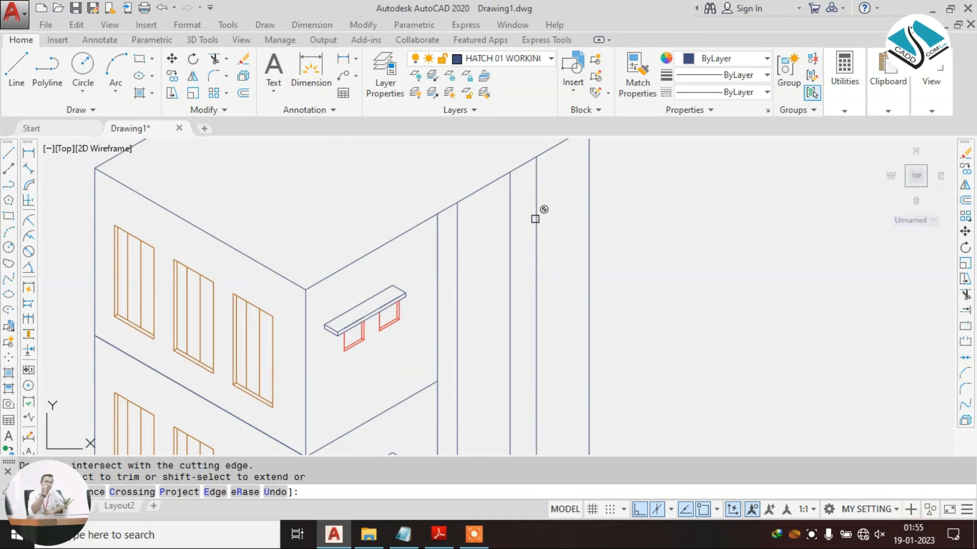
# Step: Check the reference PDF and erase the two middle vertical construction lines on the wing wall
pyautogui.click(444, 534)
pyautogui.click(442, 534)
pyautogui.press('Escape')
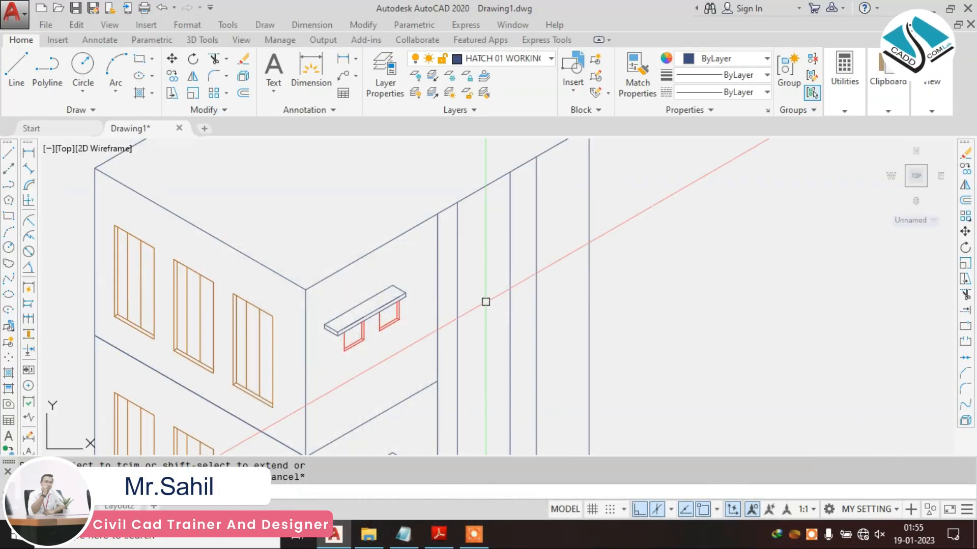
pyautogui.click(536, 283)
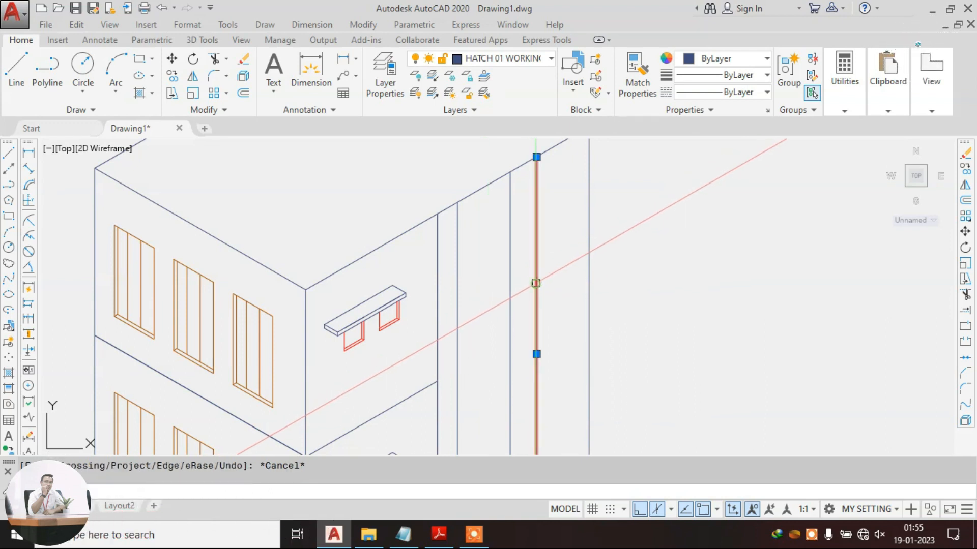
pyautogui.write('e')
pyautogui.press('Return')
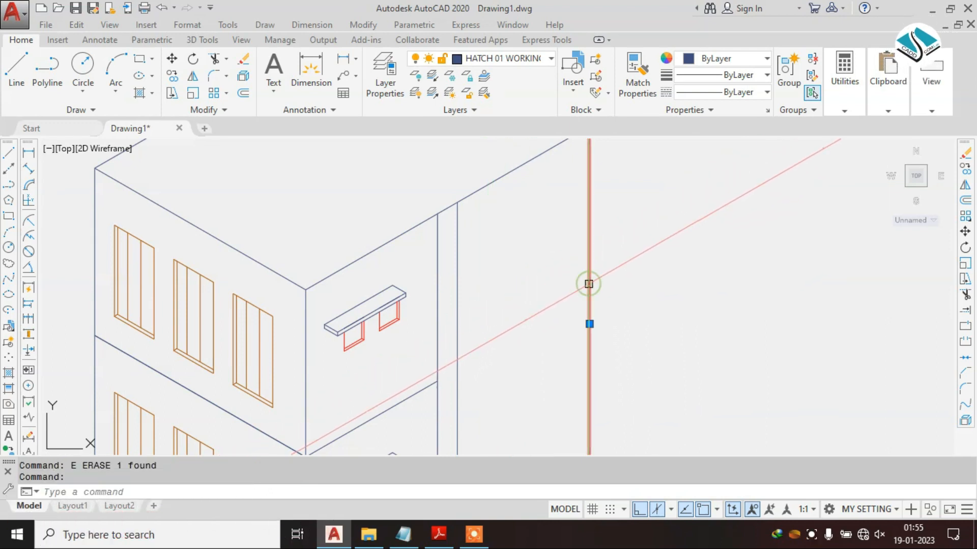
# Step: Copy the wing wall's new outer vertical edge 1'6" inward along the wall
pyautogui.click(588, 283)
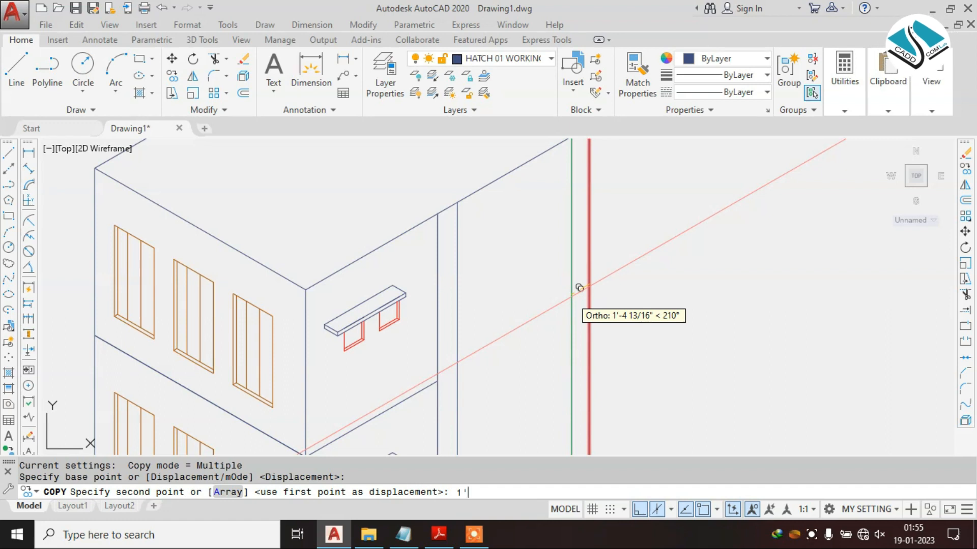
pyautogui.press('Return')
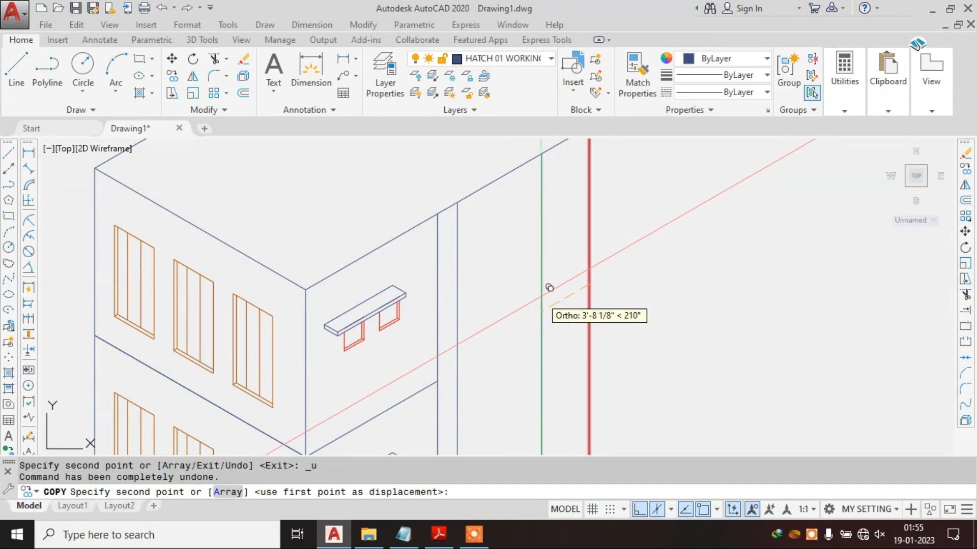
pyautogui.press('Return')
pyautogui.press('Escape')
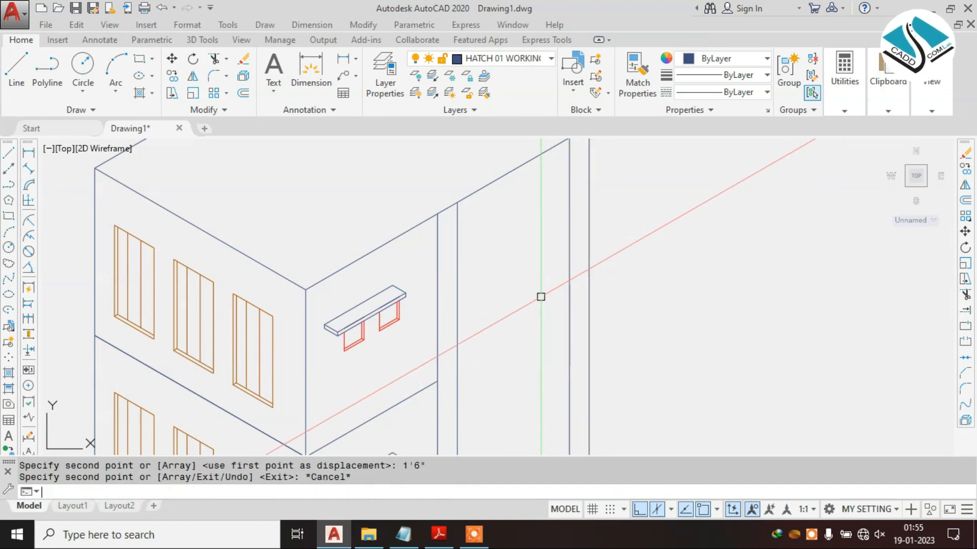
pyautogui.press('Escape')
pyautogui.press('Escape')
# Step: Draw a vertical line from the midpoint of the wing wall's top edge down past the plinth
pyautogui.scroll(-3, 487, 279)
pyautogui.scroll(1, 492, 256)
pyautogui.press('space')
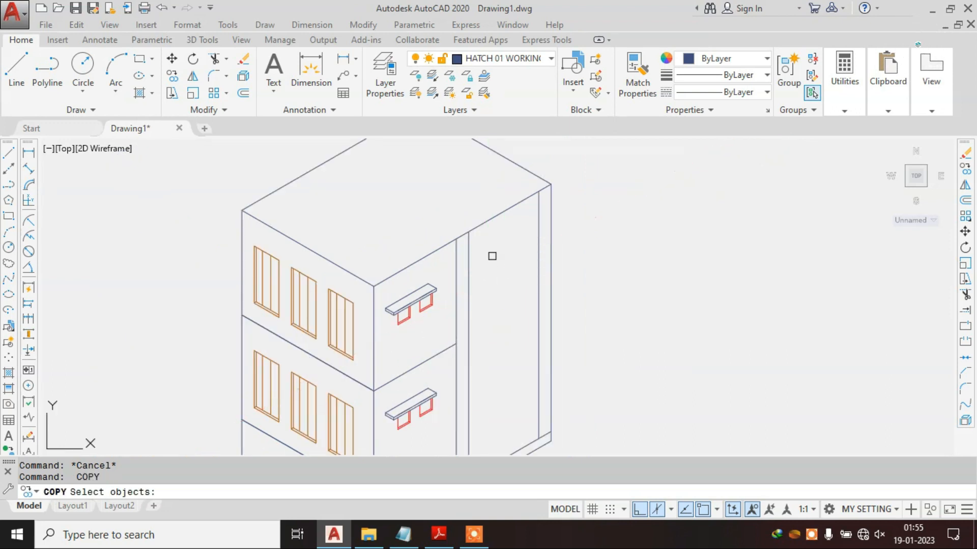
pyautogui.write('L')
pyautogui.press('Return')
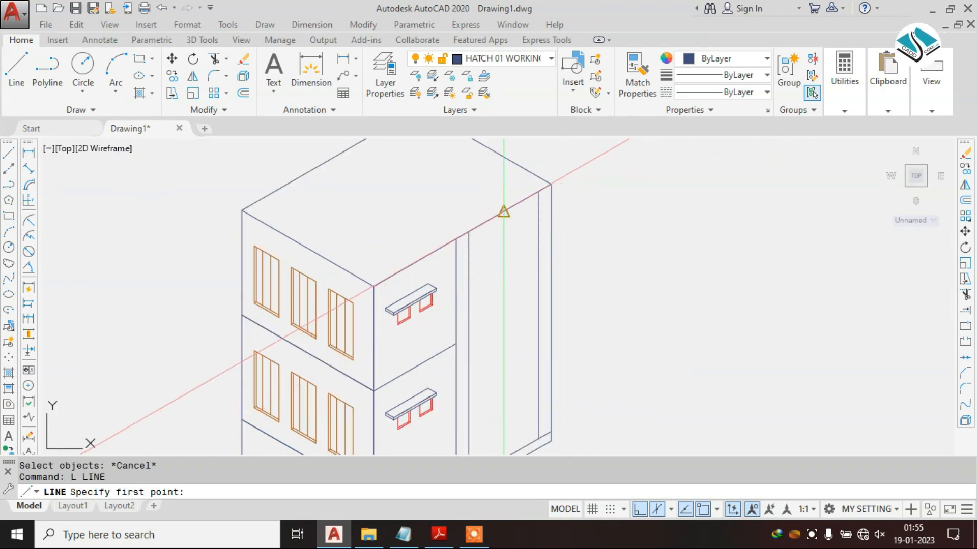
pyautogui.click(504, 210)
pyautogui.moveTo(504, 391); pyautogui.dragTo(503, 315, button='middle')
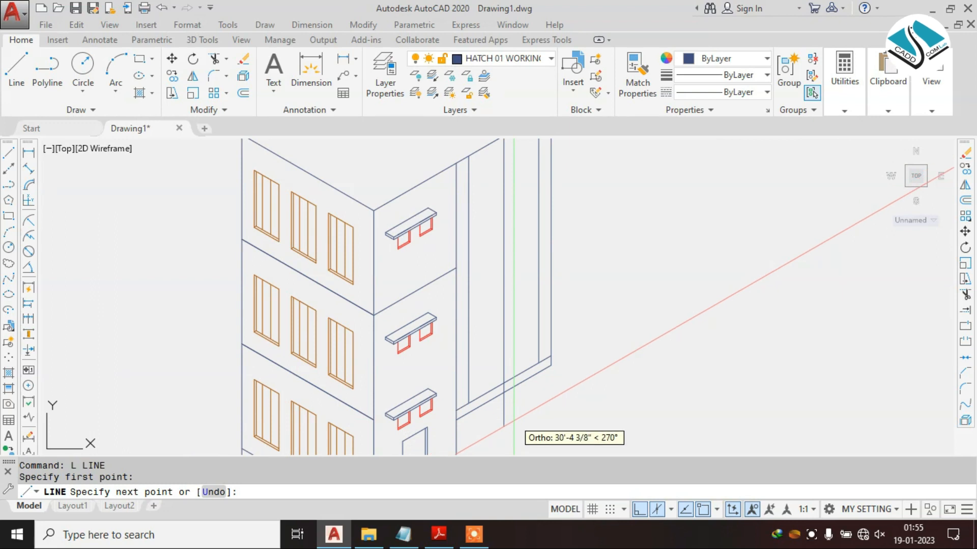
pyautogui.click(503, 426)
pyautogui.press('Escape')
# Step: Trim the excess of the wing wall's centre line at the plinth
pyautogui.write('TR')
pyautogui.press('Return')
pyautogui.scroll(4, 507, 399)
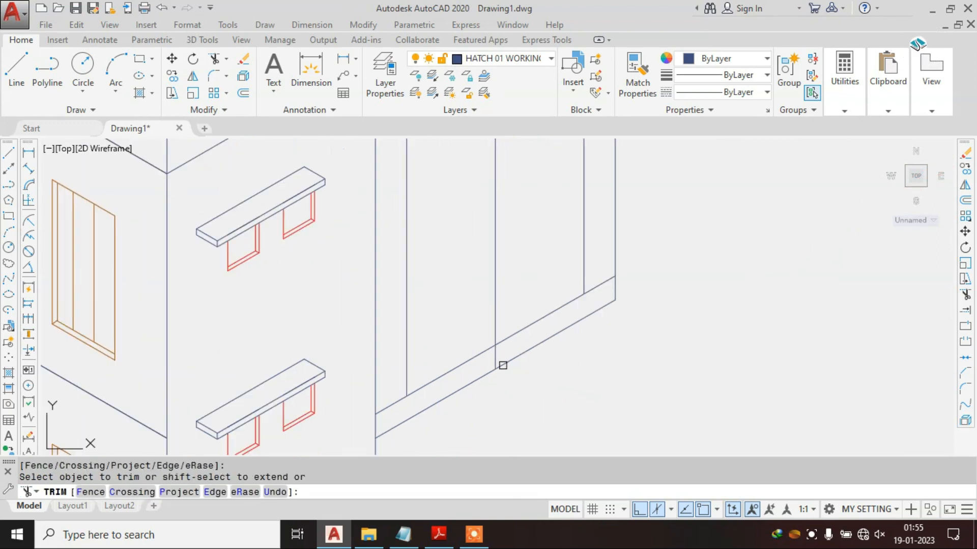
pyautogui.scroll(-5, 498, 363)
pyautogui.press('Escape')
pyautogui.press('Escape')
# Step: Copy the wing wall's vertical centre line 1' to each side along the wall
pyautogui.click(508, 273)
pyautogui.press('Escape')
pyautogui.click(502, 287)
pyautogui.press('Return')
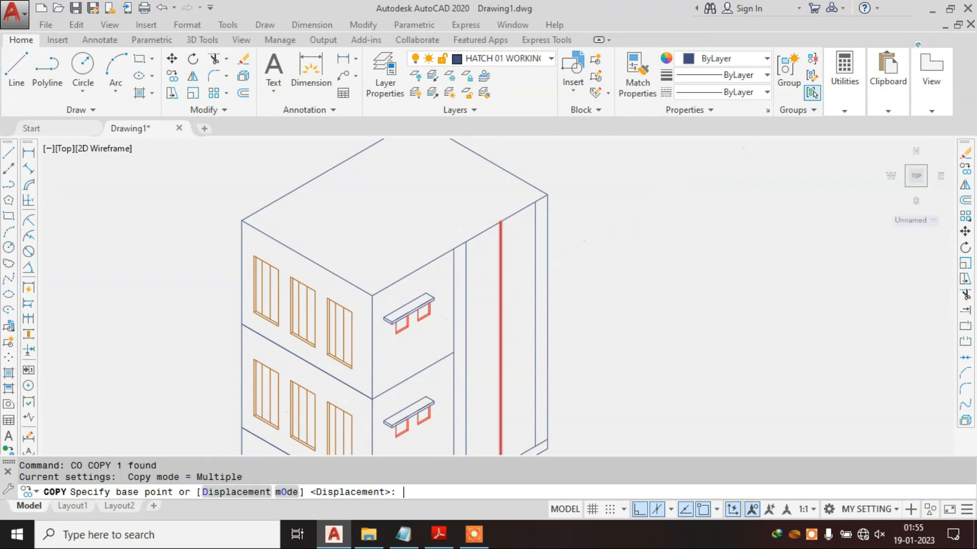
pyautogui.scroll(2, 501, 288)
pyautogui.click(500, 281)
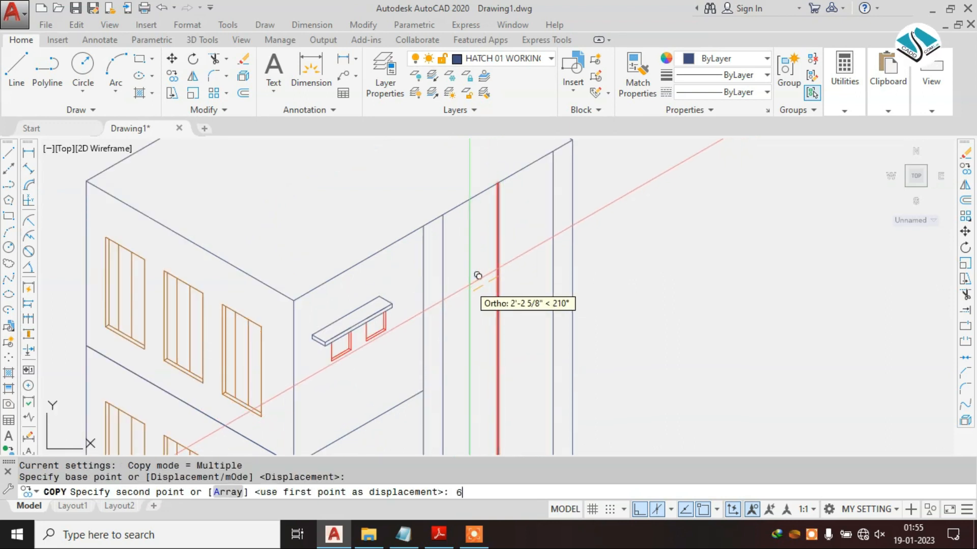
pyautogui.write('6')
pyautogui.press('Return')
pyautogui.scroll(-2, 478, 276)
pyautogui.hotkey('ctrl', 'z')
pyautogui.write("1'")
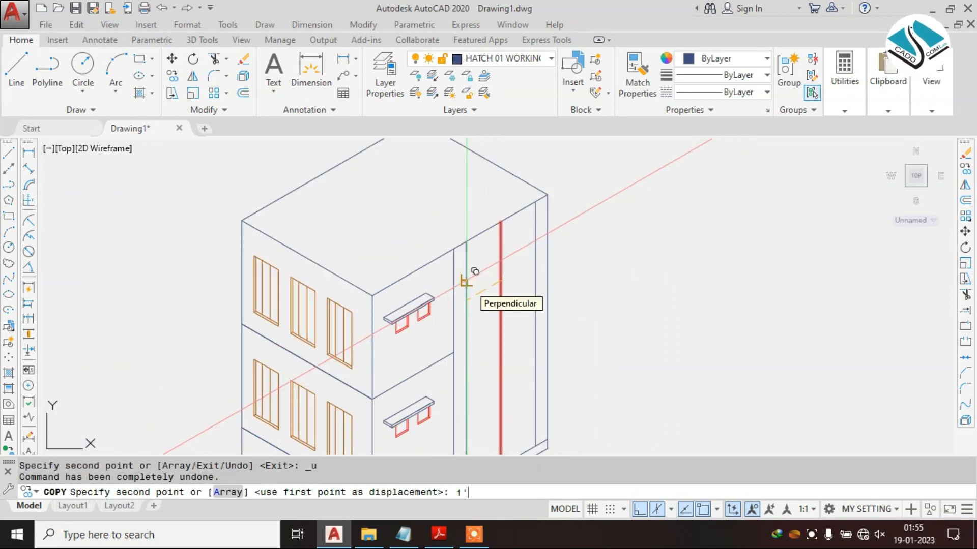
pyautogui.press('Return')
pyautogui.scroll(2, 486, 277)
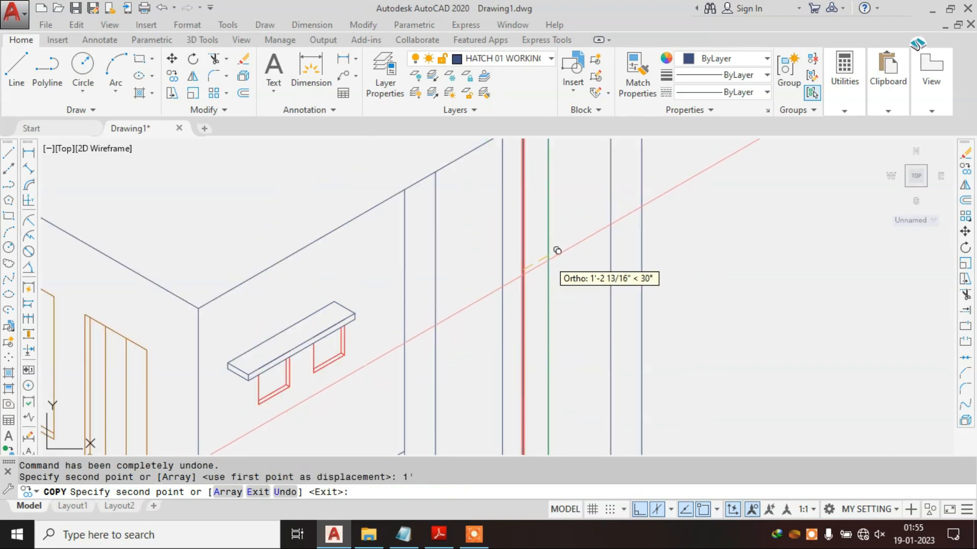
pyautogui.press('Return')
pyautogui.press('Escape')
# Step: Erase the original centre line between the two new vertical copies on the wing wall
pyautogui.click(523, 276)
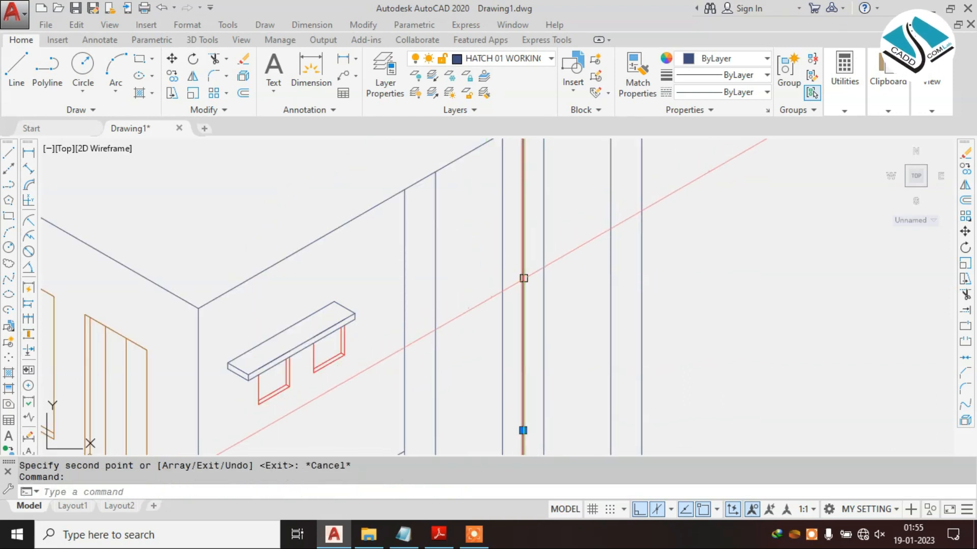
pyautogui.write('e')
pyautogui.press('Return')
# Step: Check the reference PDF and copy the top edge of the wing wall's plinth 1'6" straight up
pyautogui.scroll(-2, 511, 224)
pyautogui.scroll(-2, 511, 225)
pyautogui.moveTo(553, 408); pyautogui.dragTo(564, 353, button='middle')
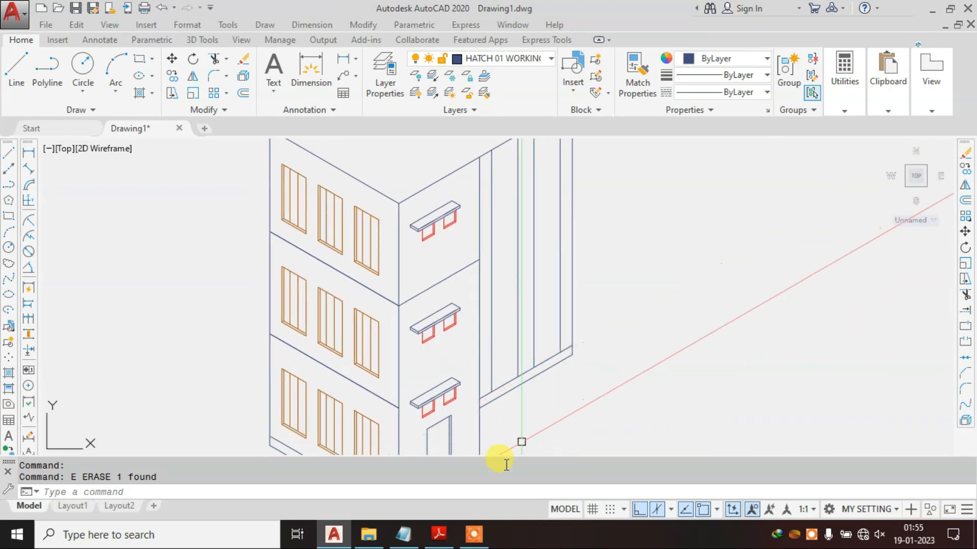
pyautogui.click(439, 534)
pyautogui.click(439, 534)
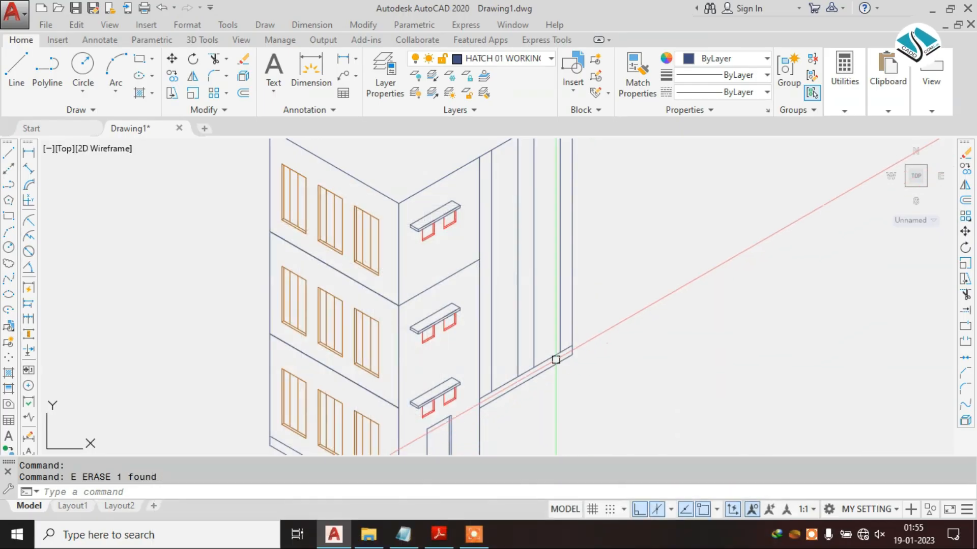
pyautogui.scroll(2, 548, 358)
pyautogui.write('co')
pyautogui.press('Return')
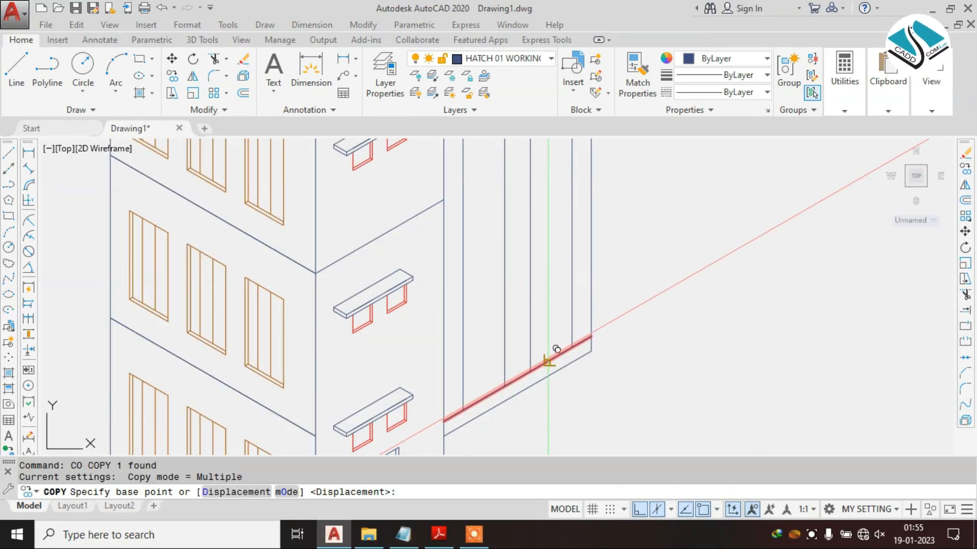
pyautogui.click(551, 359)
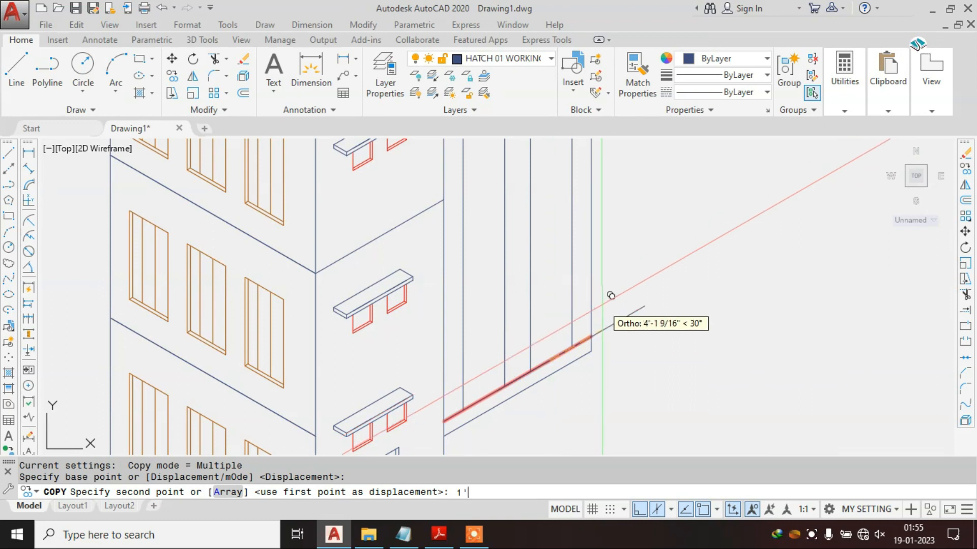
pyautogui.press('Return')
pyautogui.hotkey('ctrl', 'z')
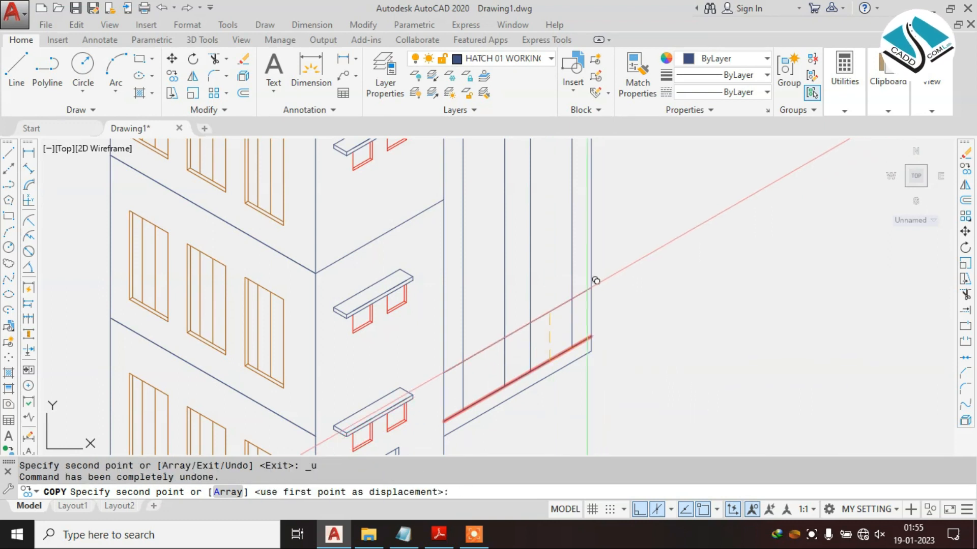
pyautogui.write("1'6")
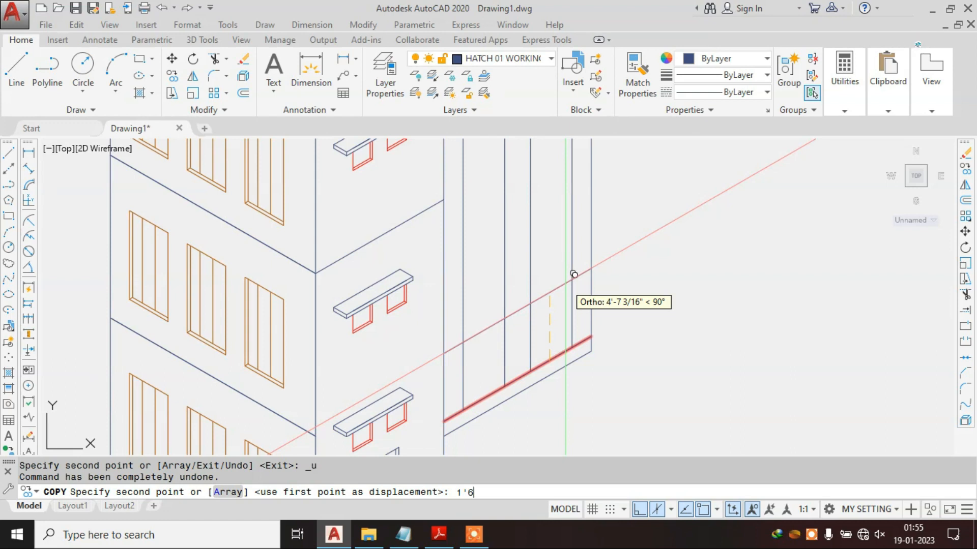
pyautogui.write('"')
pyautogui.press('Return')
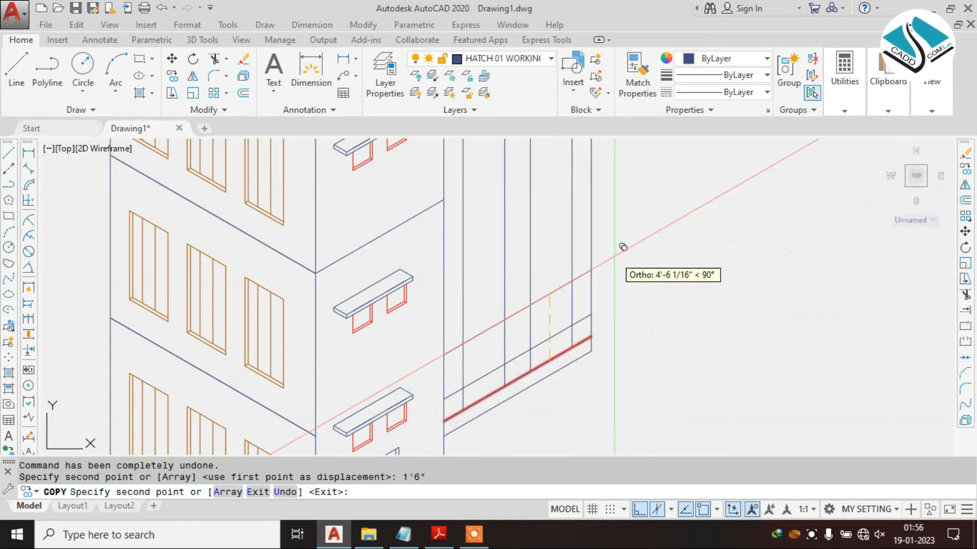
pyautogui.press('Escape')
pyautogui.press('Escape')
pyautogui.press('Escape')
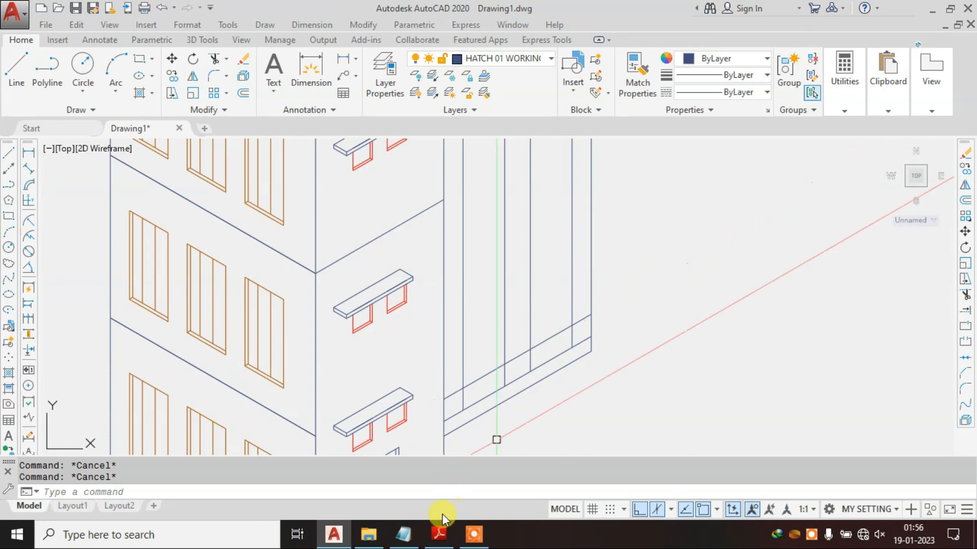
# Step: Check the reference PDF and draw a line from the front block's upper floor line across the wing wall, past its outer edge
pyautogui.click(441, 537)
pyautogui.click(442, 537)
pyautogui.click(442, 537)
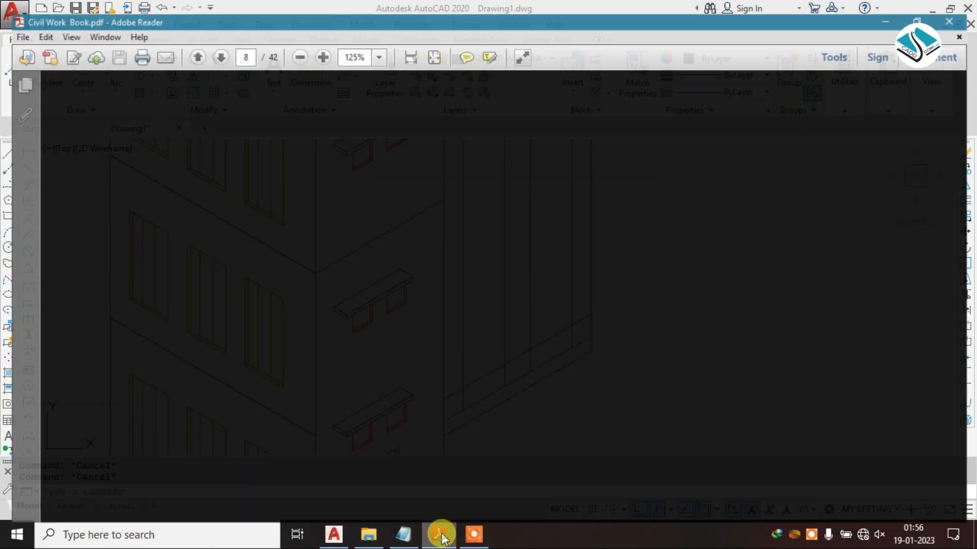
pyautogui.click(442, 537)
pyautogui.moveTo(513, 254); pyautogui.dragTo(485, 156, button='middle')
pyautogui.write('L')
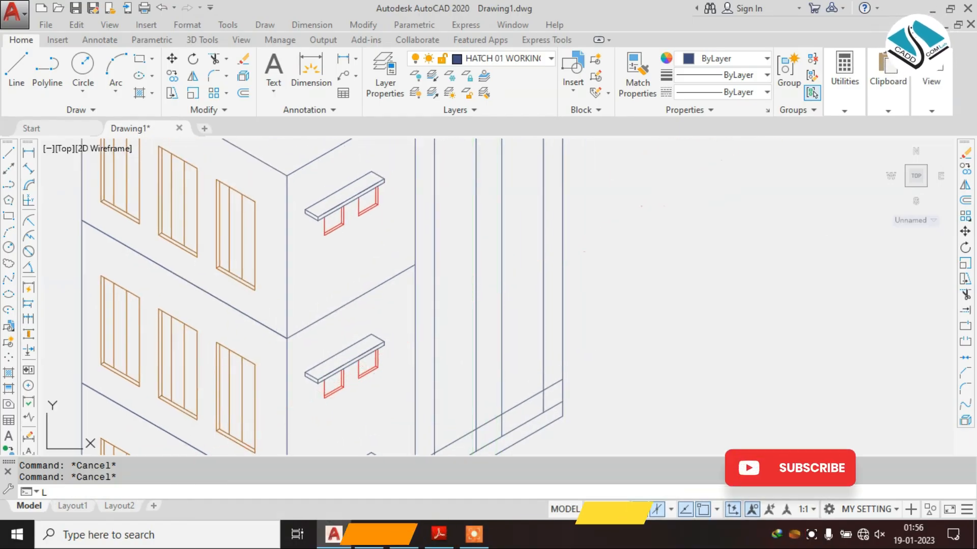
pyautogui.press('Return')
pyautogui.click(414, 263)
pyautogui.moveTo(535, 214); pyautogui.dragTo(506, 316, button='middle')
pyautogui.click(583, 272)
pyautogui.press('Escape')
pyautogui.press('Escape')
# Step: Trim the part of the new floor line that extends beyond the wing wall's outer edge
pyautogui.write('TR')
pyautogui.press('Return')
pyautogui.press('Return')
pyautogui.click(558, 233)
pyautogui.click(553, 319)
pyautogui.scroll(-4, 550, 255)
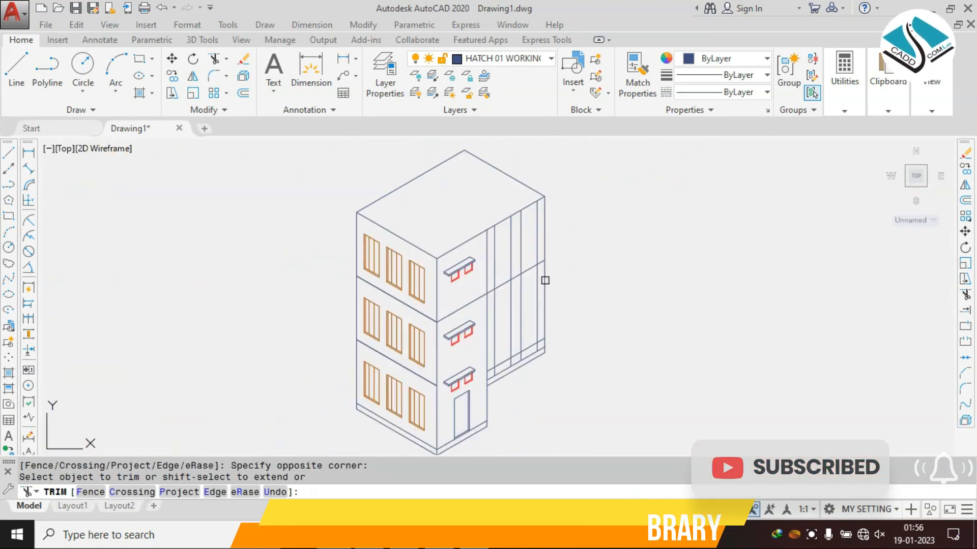
pyautogui.scroll(2, 507, 344)
pyautogui.press('Escape')
pyautogui.press('Escape')
pyautogui.write('L')
pyautogui.press('Return')
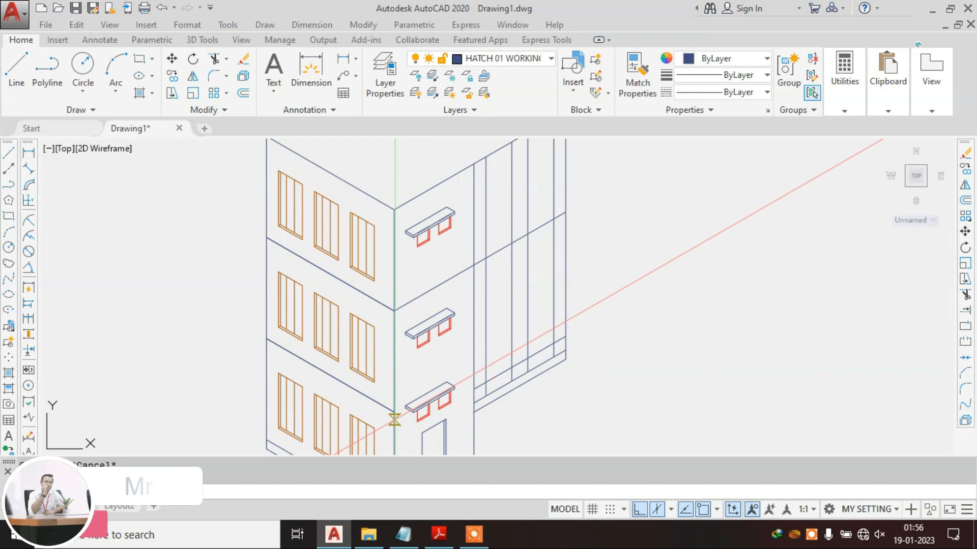
pyautogui.click(390, 411)
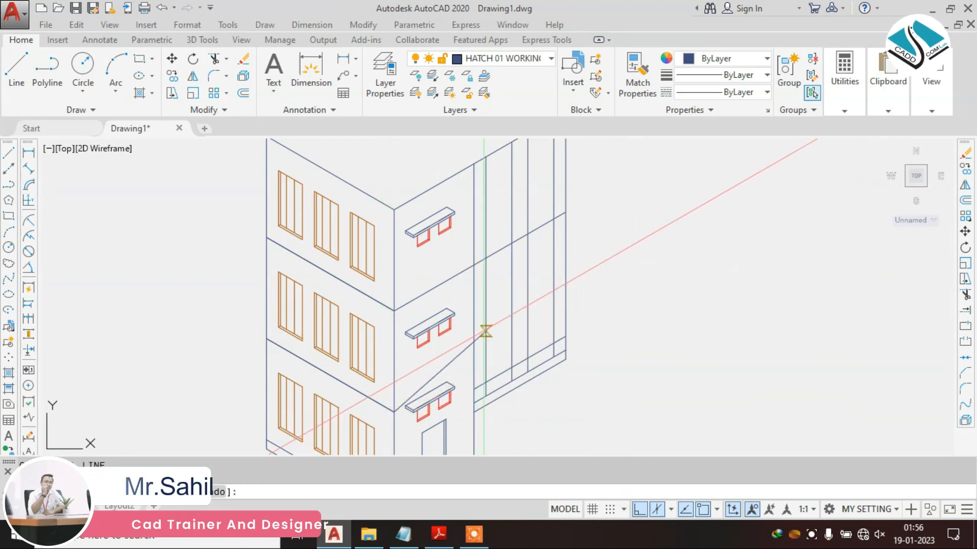
pyautogui.press('Escape')
# Step: Erase the floor line drawn across the wing wall
pyautogui.click(501, 248)
pyautogui.write('E')
pyautogui.press('Return')
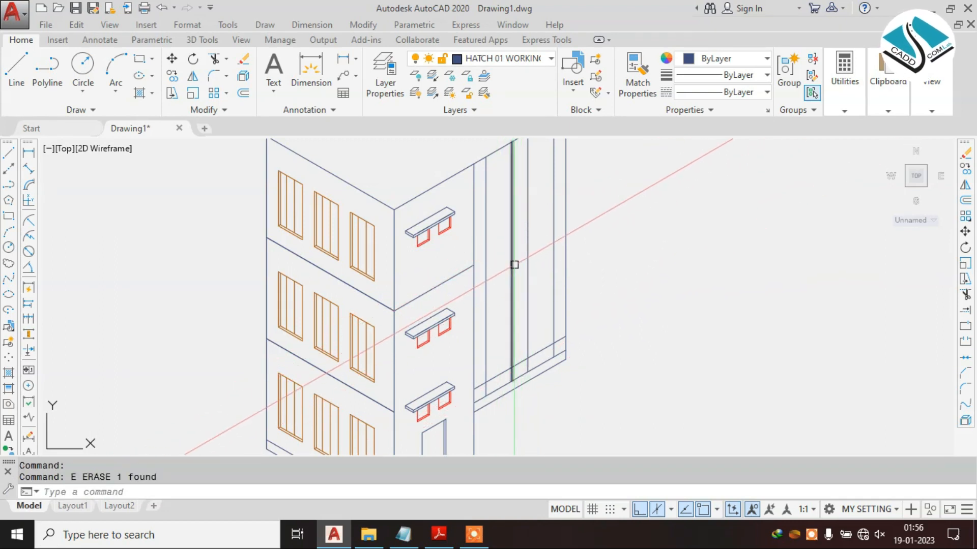
# Step: Copy the window sill guide line above the wing wall's plinth 4' straight up
pyautogui.scroll(3, 505, 255)
pyautogui.scroll(-3, 505, 259)
pyautogui.scroll(3, 497, 375)
pyautogui.scroll(-2, 499, 372)
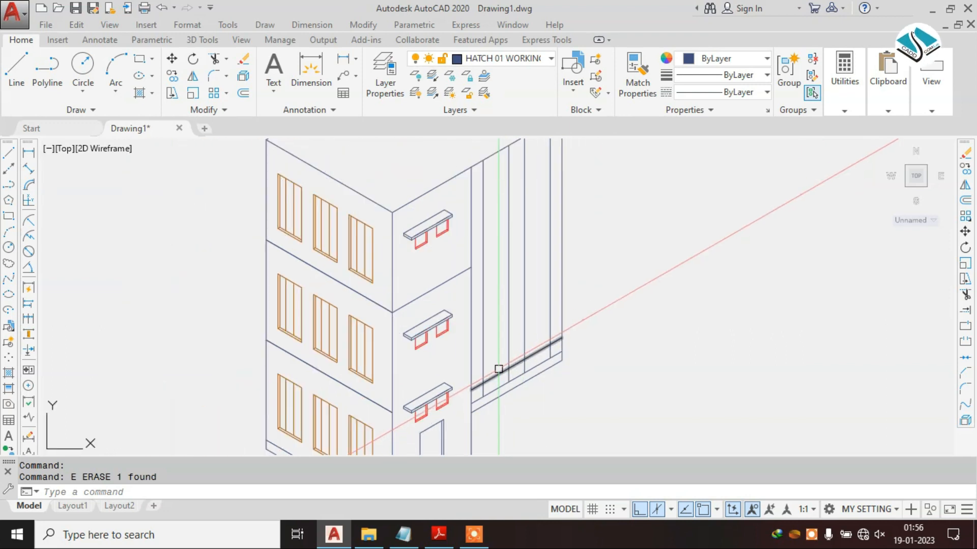
pyautogui.click(499, 369)
pyautogui.scroll(2, 497, 363)
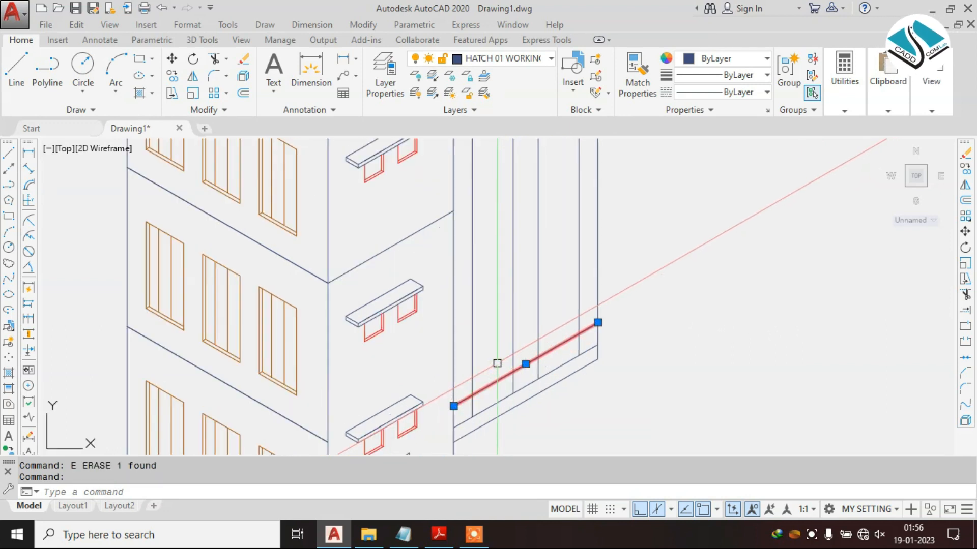
pyautogui.press('Return')
pyautogui.click(505, 360)
pyautogui.write('4')
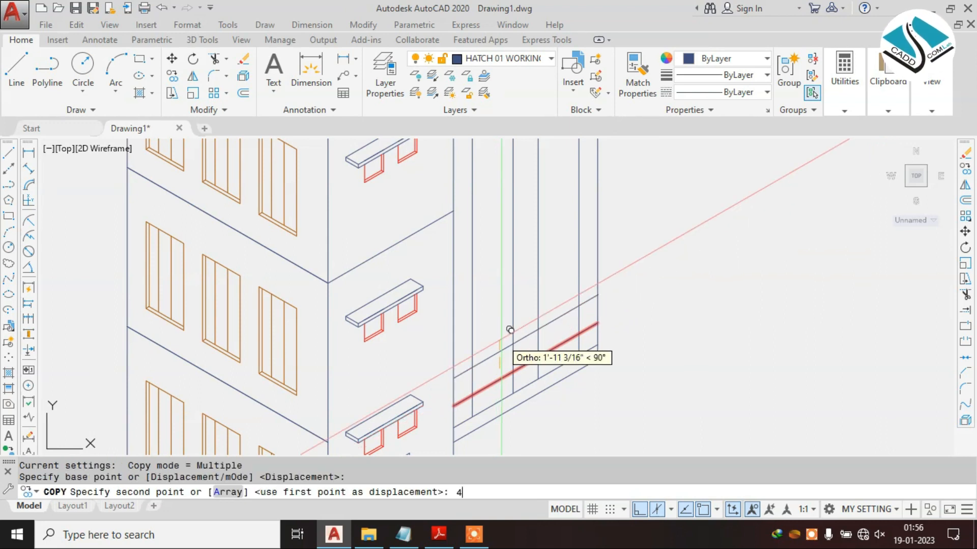
pyautogui.write("'")
pyautogui.press('Return')
pyautogui.press('Escape')
pyautogui.press('Escape')
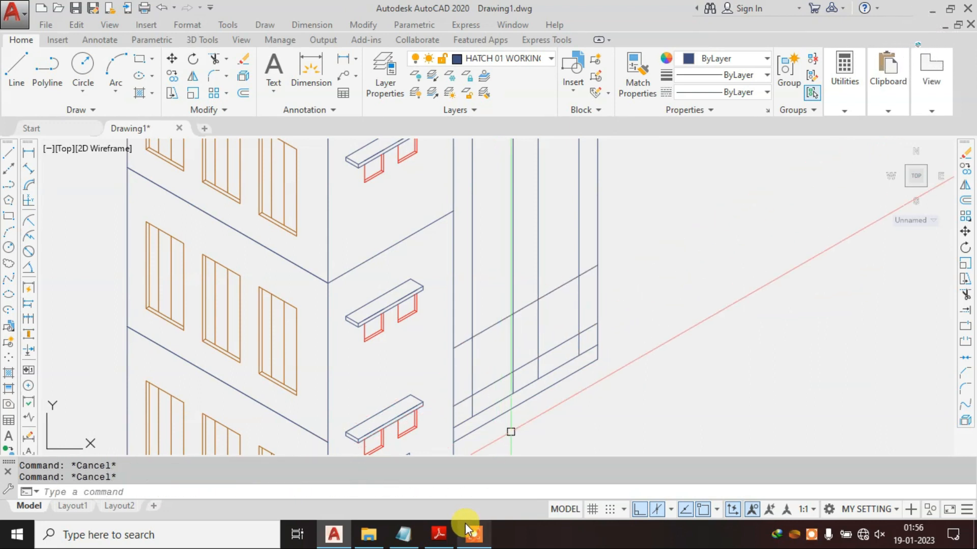
# Step: Check the reference PDF and trim the wing wall's guide lines to leave two window outlines above the plinth
pyautogui.click(443, 537)
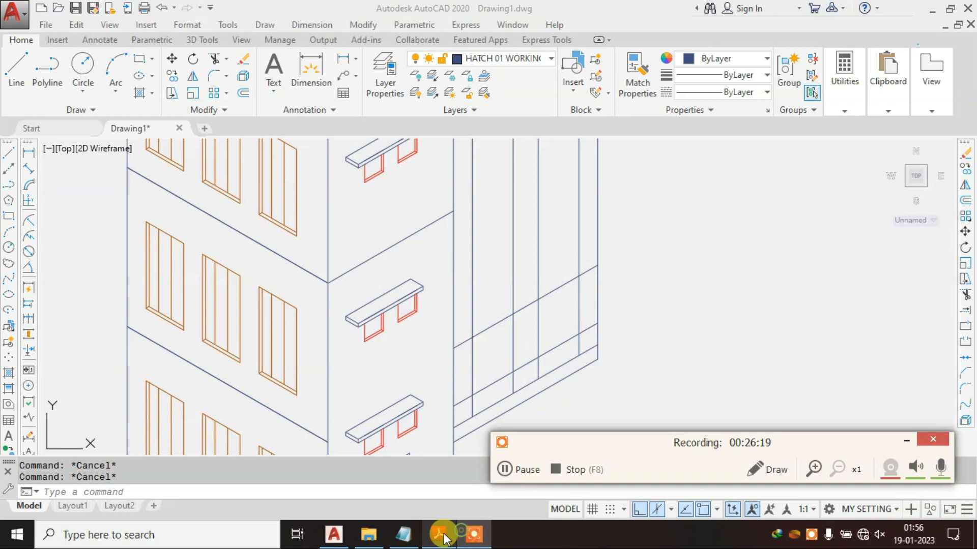
pyautogui.click(907, 440)
pyautogui.click(439, 533)
pyautogui.click(438, 533)
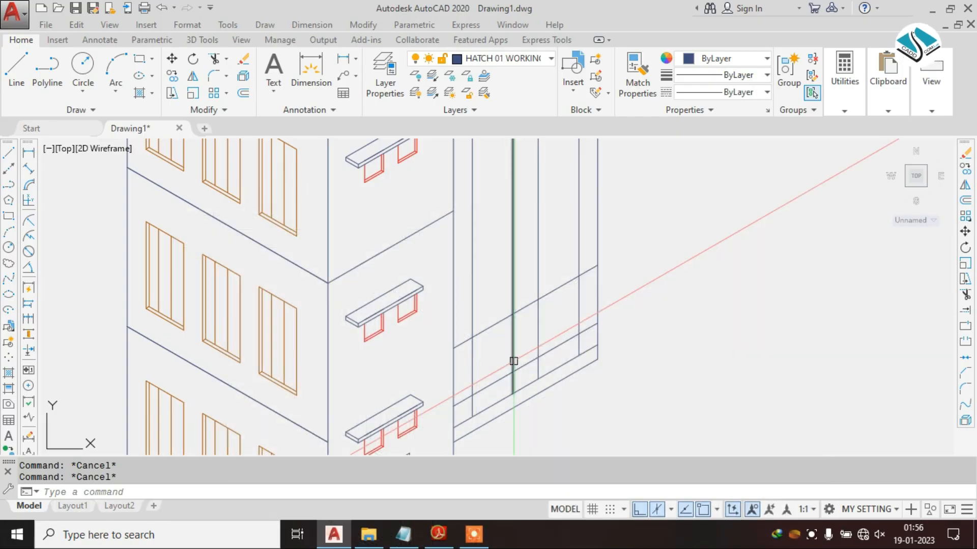
pyautogui.write('tr')
pyautogui.press('Return')
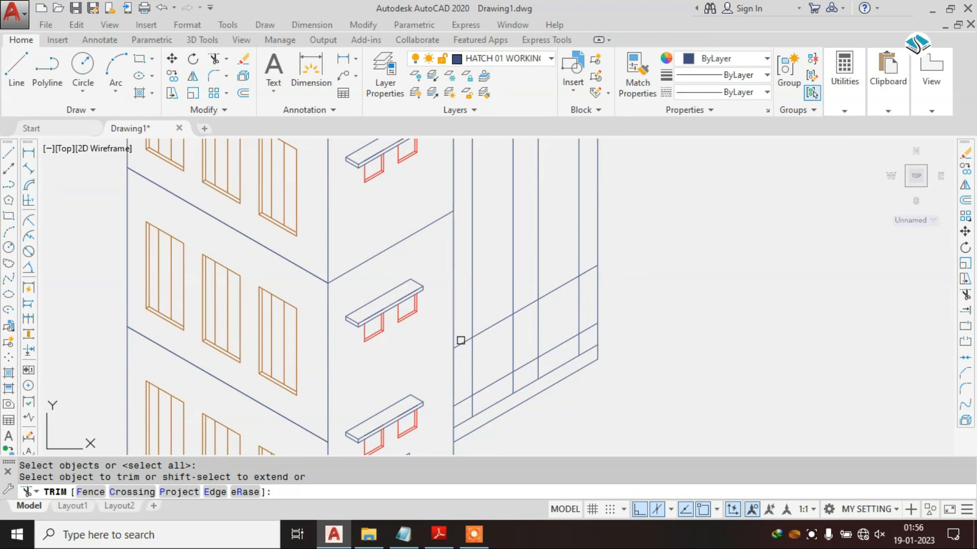
pyautogui.click(521, 303)
pyautogui.click(515, 379)
pyautogui.click(512, 276)
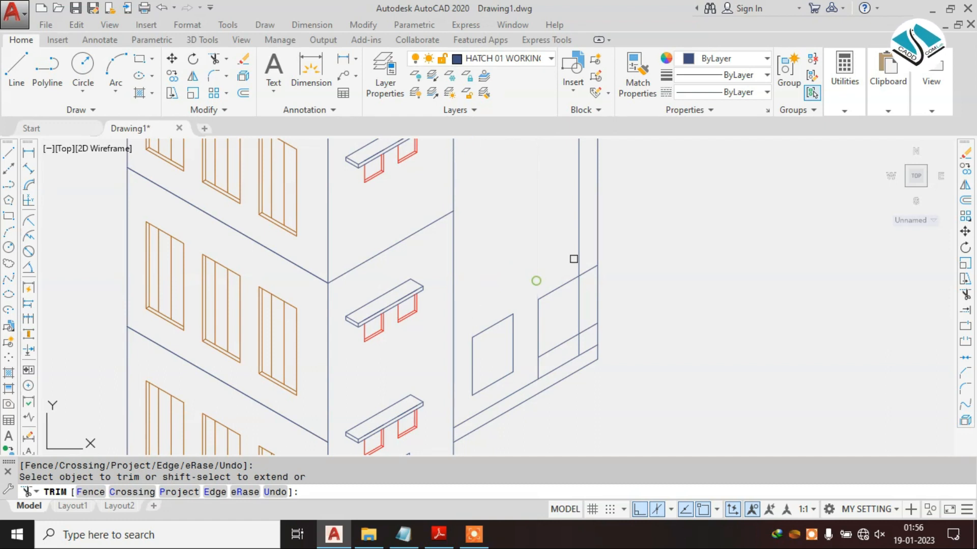
pyautogui.click(587, 340)
pyautogui.click(547, 363)
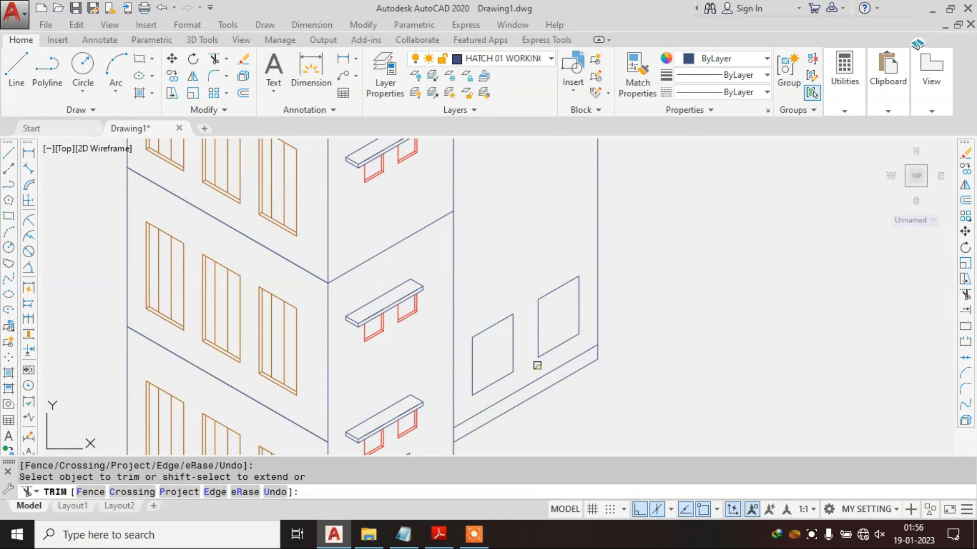
pyautogui.click(537, 365)
pyautogui.scroll(-2, 537, 365)
pyautogui.press('Escape')
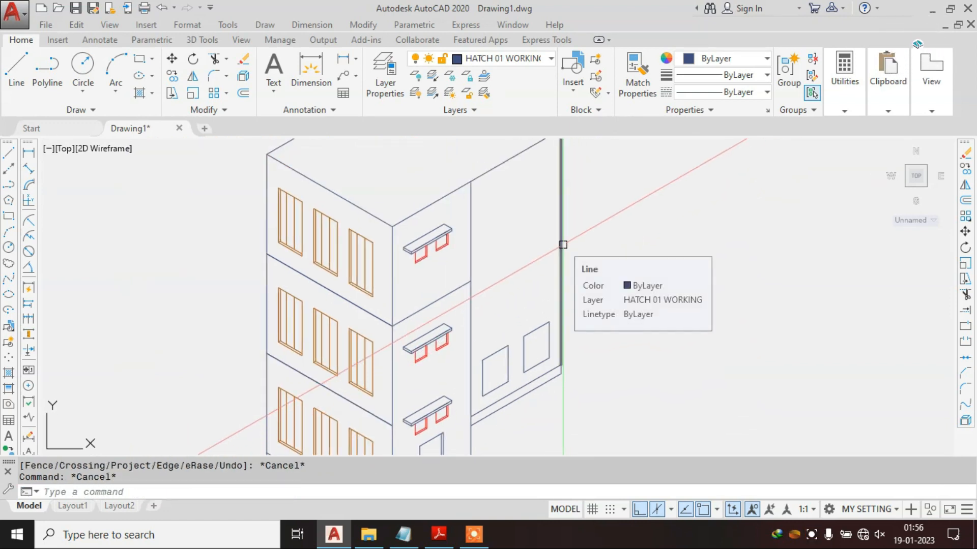
# Step: Divide the wing wall's outer vertical edge into 3 equal segments
pyautogui.press('Return')
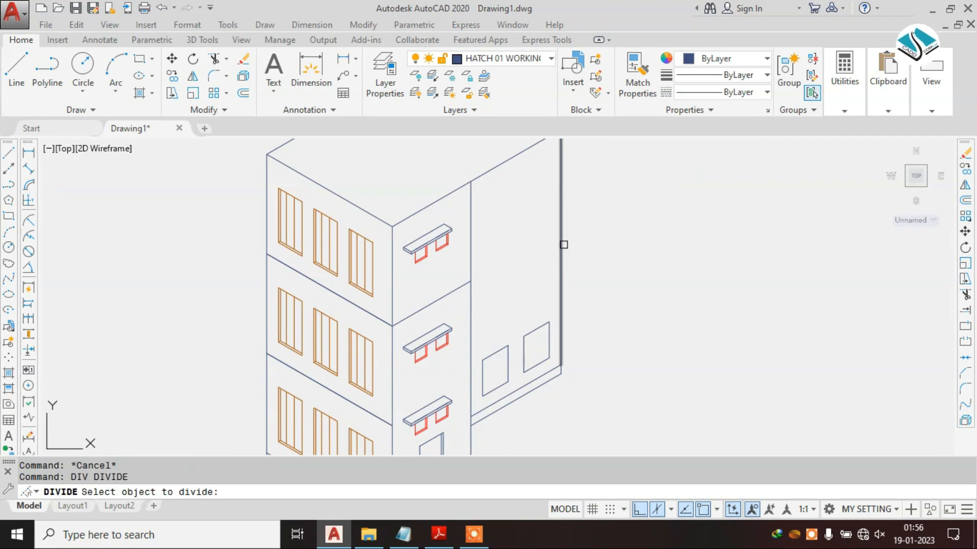
pyautogui.moveTo(560, 257); pyautogui.dragTo(553, 285, button='middle')
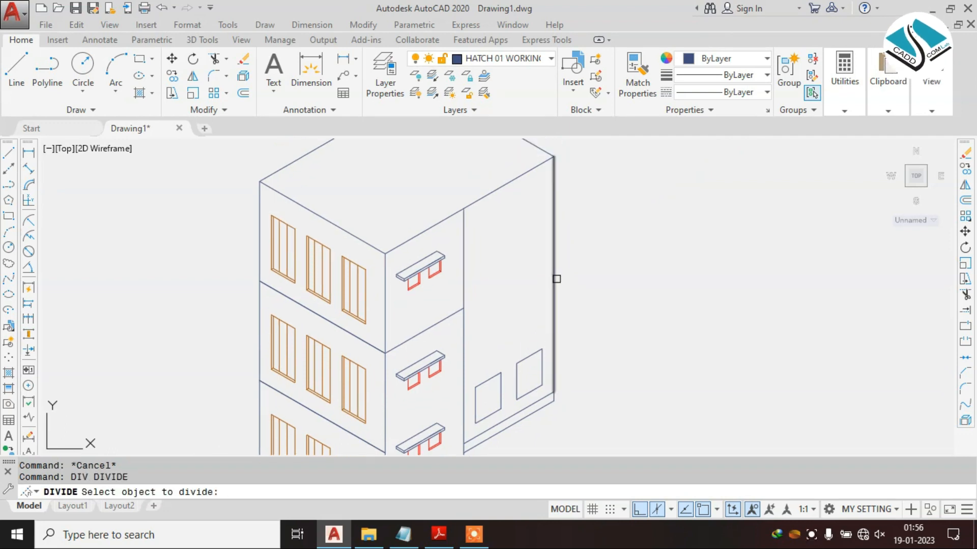
pyautogui.click(555, 279)
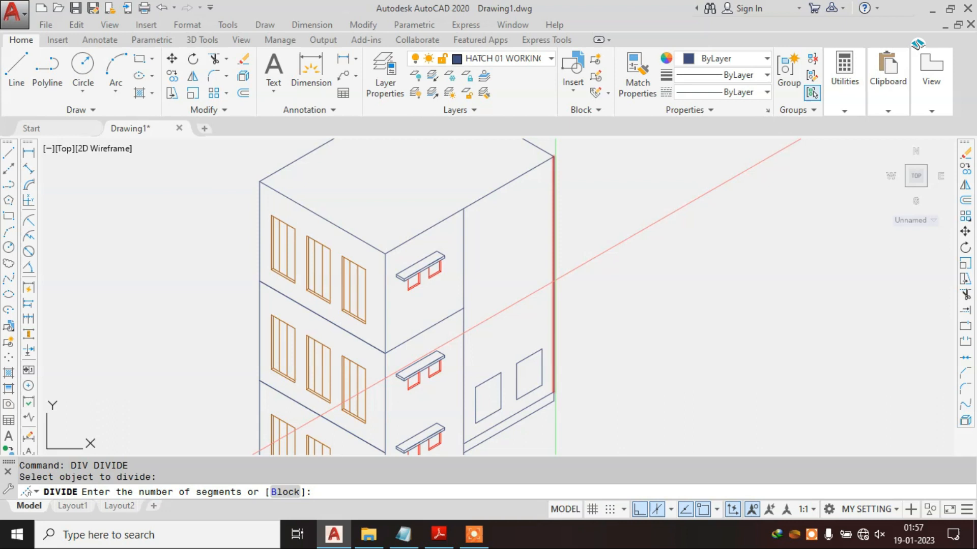
pyautogui.write('3')
pyautogui.press('Return')
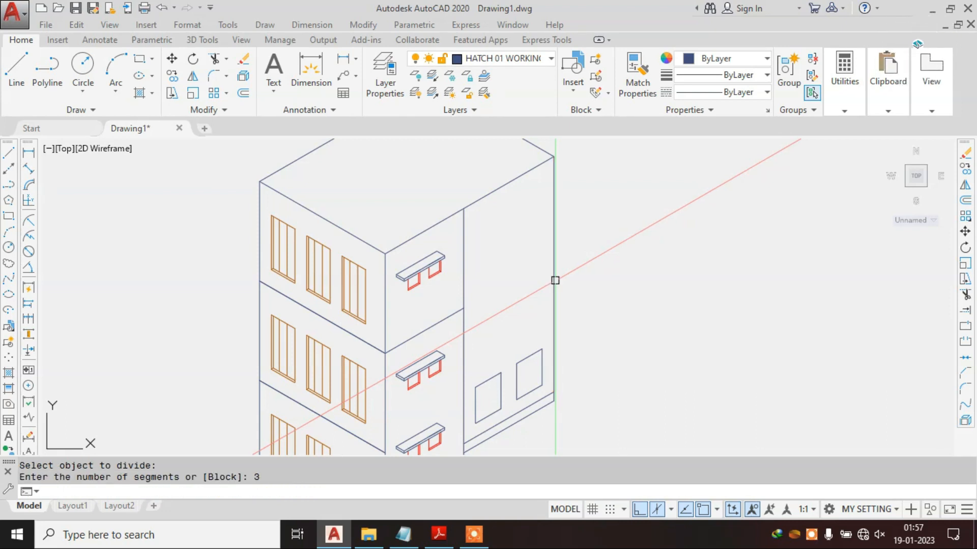
# Step: Set the point style to an X so the division points show
pyautogui.write('PTYPE')
pyautogui.press('Return')
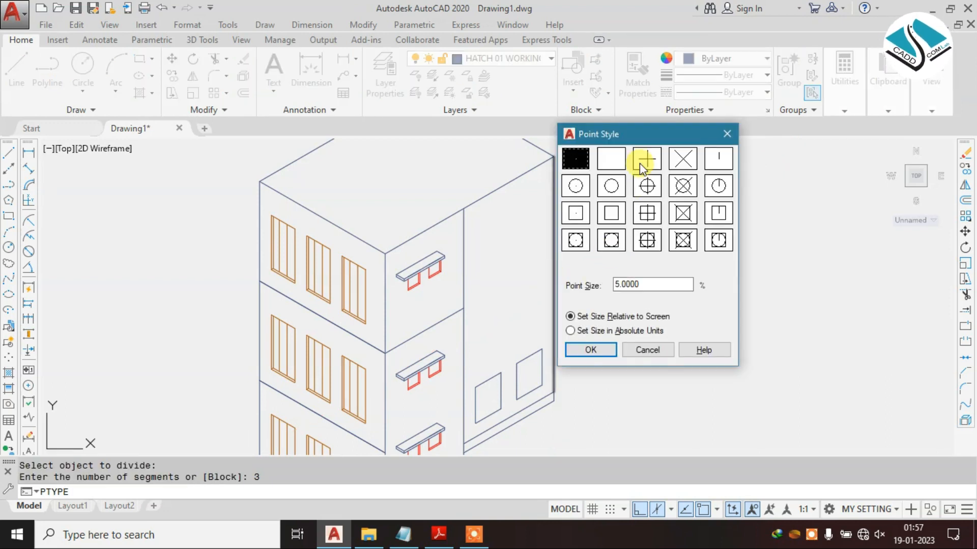
pyautogui.click(590, 349)
# Step: Draw two floor division lines from the division points across the wing wall, past its inner vertical edge
pyautogui.write('l')
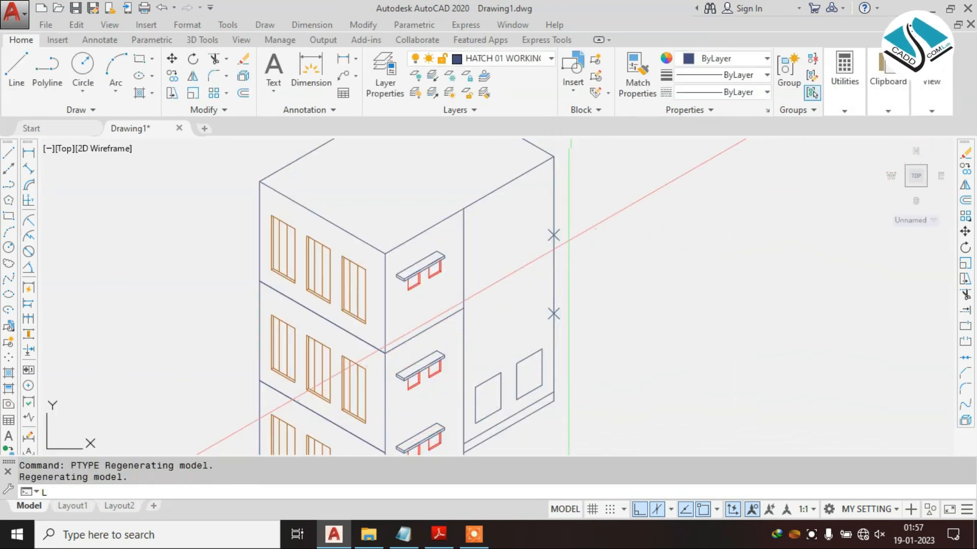
pyautogui.press('Return')
pyautogui.click(553, 235)
pyautogui.click(428, 307)
pyautogui.press('Escape')
pyautogui.press('Return')
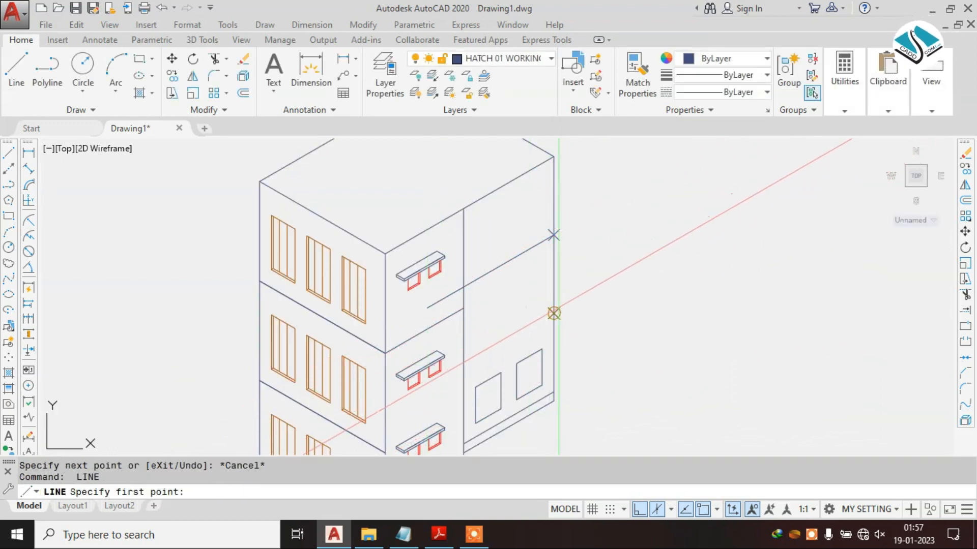
pyautogui.click(553, 314)
pyautogui.click(451, 371)
pyautogui.press('Escape')
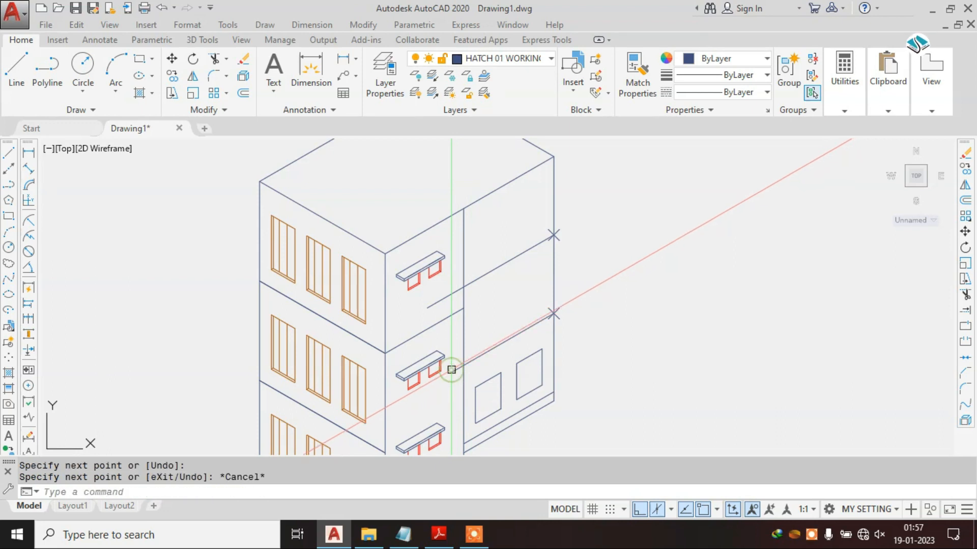
# Step: Trim the overhangs of both floor division lines at the wing wall's inner vertical edge
pyautogui.write('tr')
pyautogui.press('Return')
pyautogui.press('Return')
pyautogui.click(445, 300)
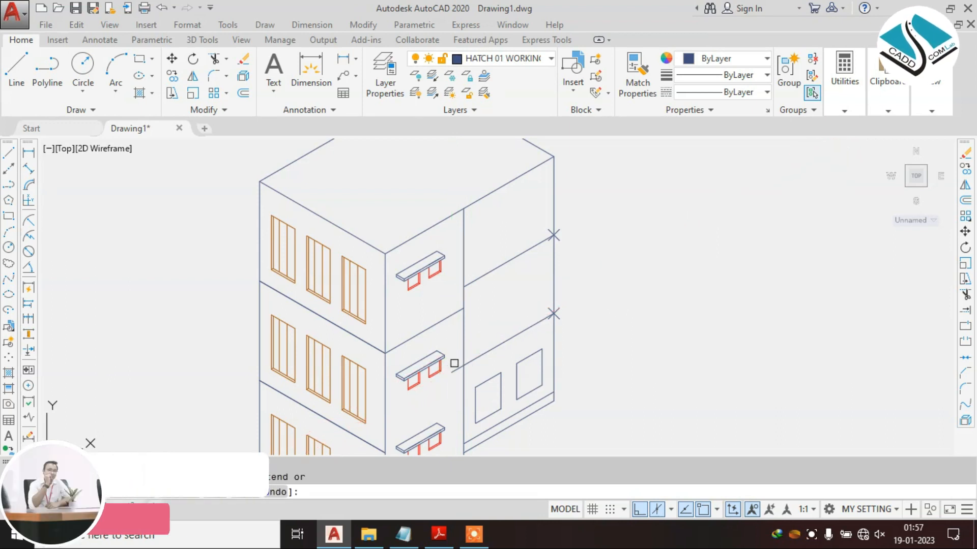
pyautogui.click(455, 369)
# Step: Erase the two division point markers on the wing wall's outer vertical edge
pyautogui.click(535, 208)
pyautogui.click(587, 323)
pyautogui.press('Delete')
pyautogui.moveTo(588, 315); pyautogui.dragTo(593, 289, button='middle')
pyautogui.write('e')
pyautogui.press('Return')
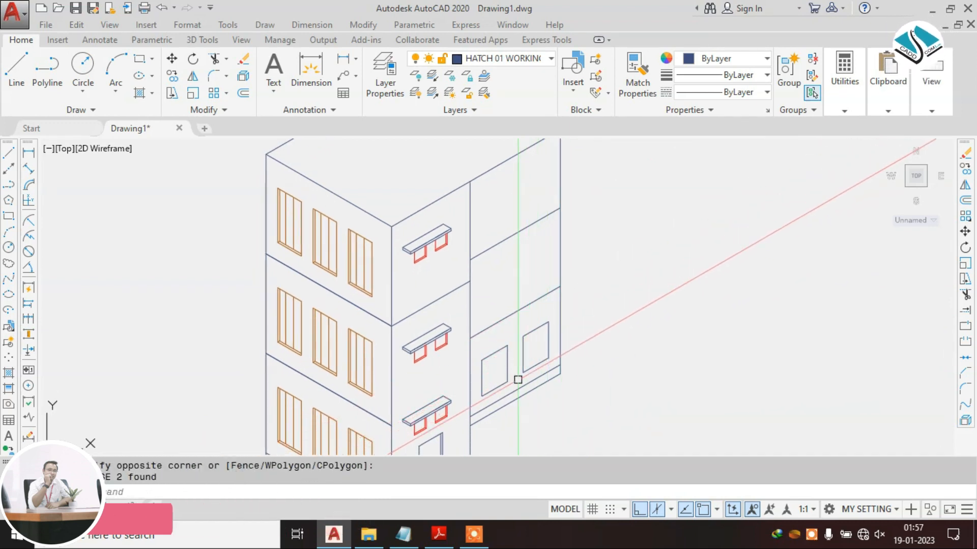
# Step: Copy the wing wall's lower floor division line 1'6" straight up
pyautogui.scroll(2, 506, 294)
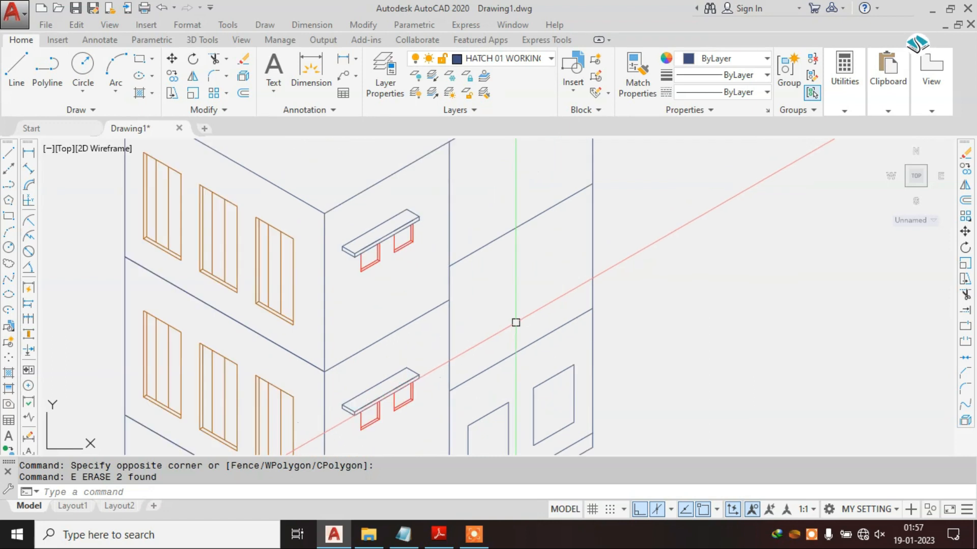
pyautogui.press('Return')
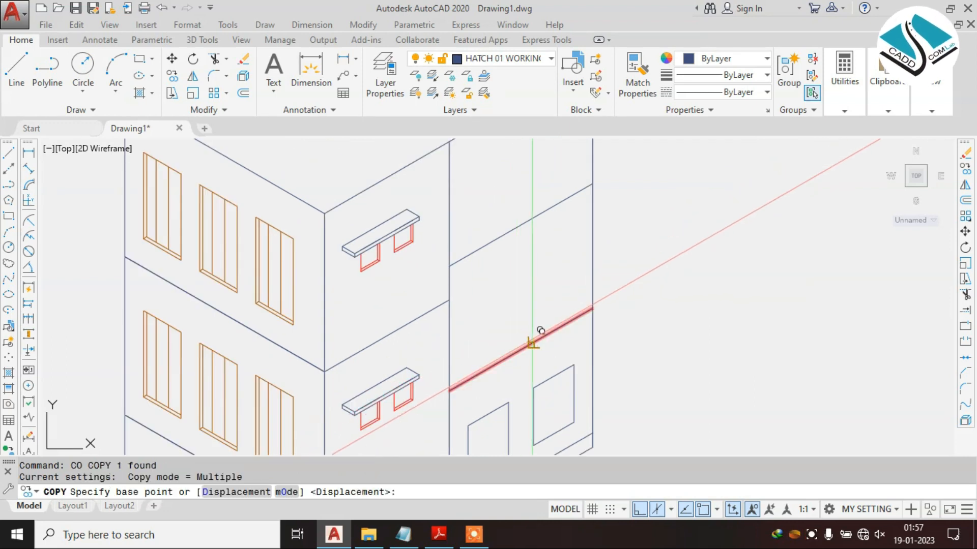
pyautogui.click(532, 339)
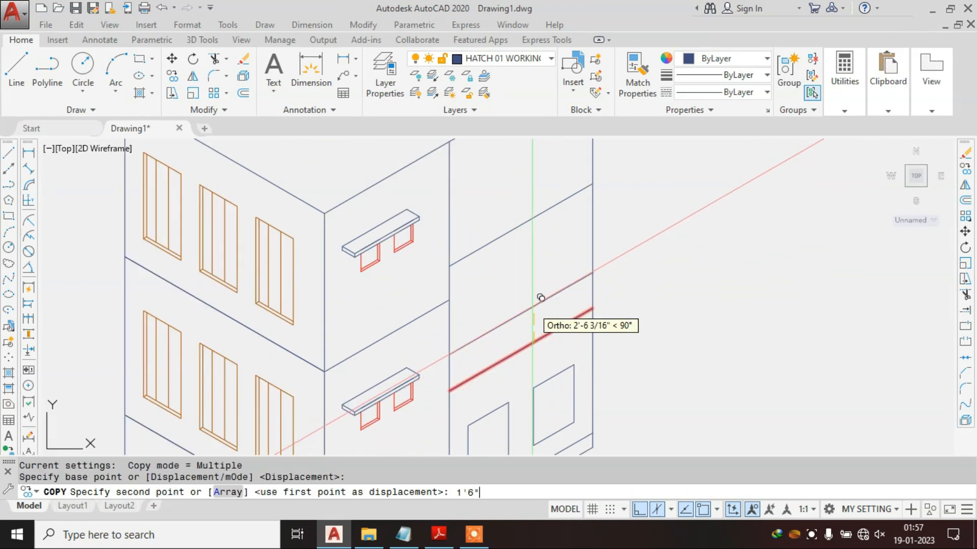
pyautogui.press('Return')
pyautogui.press('Escape')
# Step: Copy the wing wall's upper floor division line 1'6" straight up
pyautogui.moveTo(545, 239); pyautogui.dragTo(531, 289, button='middle')
pyautogui.click(527, 287)
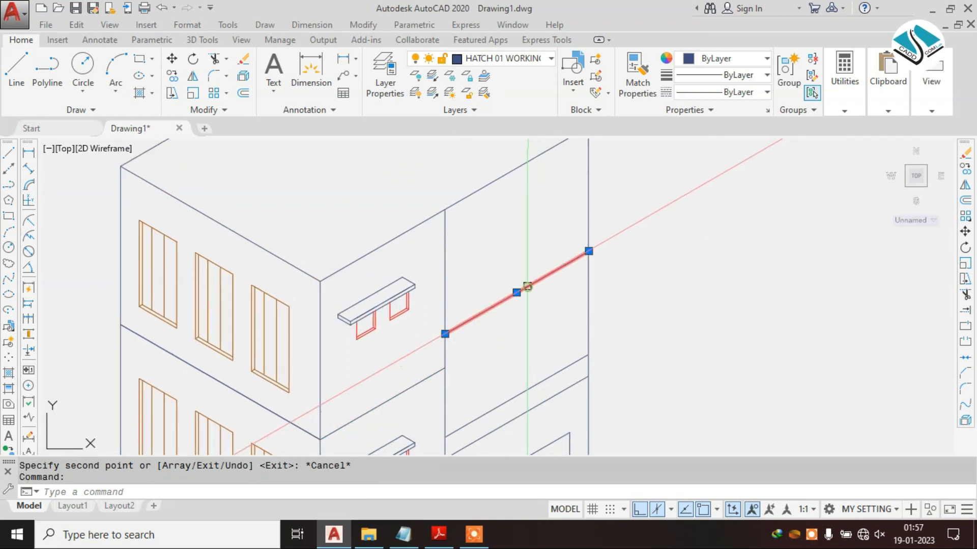
pyautogui.press('Return')
pyautogui.click(526, 287)
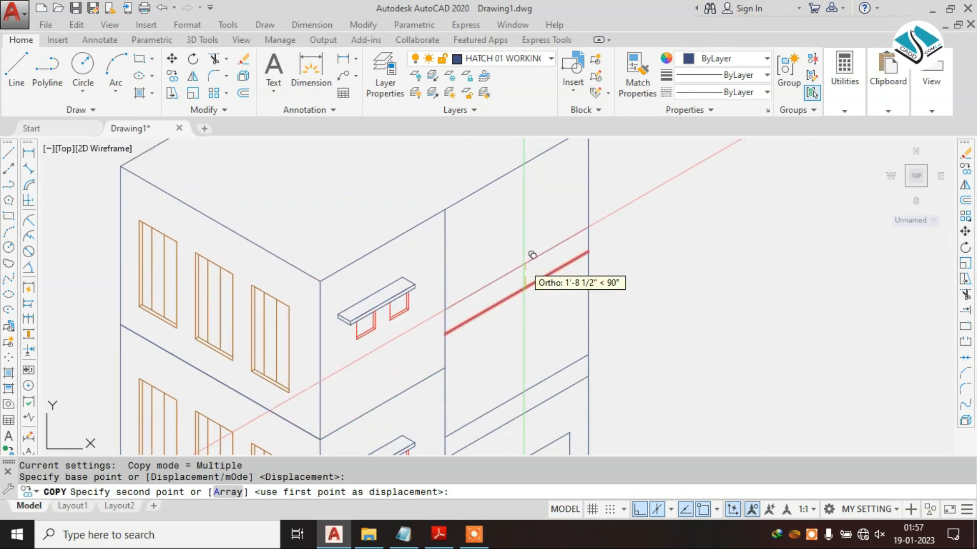
pyautogui.write('1\'6"')
pyautogui.press('Return')
pyautogui.press('Escape')
# Step: Check the reference PDF and copy the left wing window's right edge 3" inward along the left isoplane's receding axis
pyautogui.scroll(-3, 524, 261)
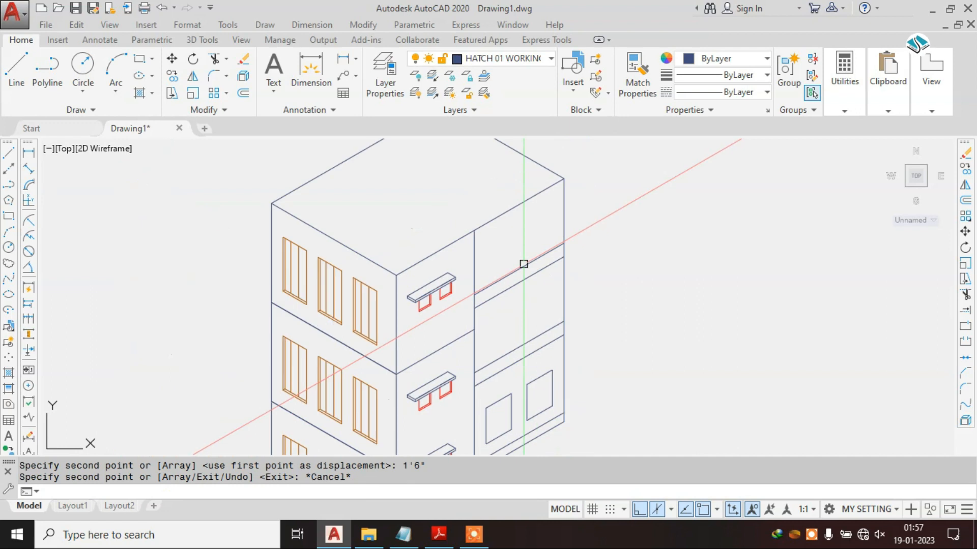
pyautogui.moveTo(534, 387); pyautogui.dragTo(516, 316, button='middle')
pyautogui.scroll(2, 514, 321)
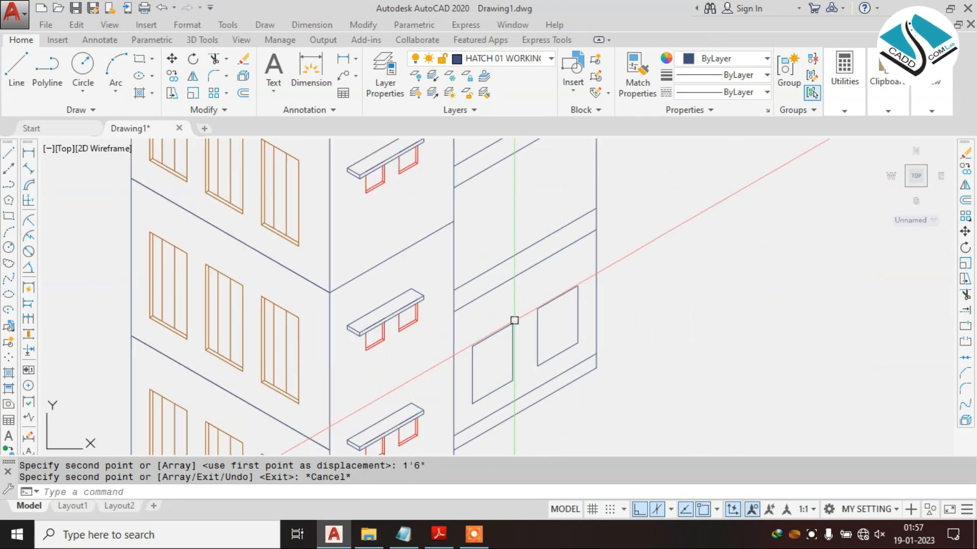
pyautogui.write('l')
pyautogui.press('Return')
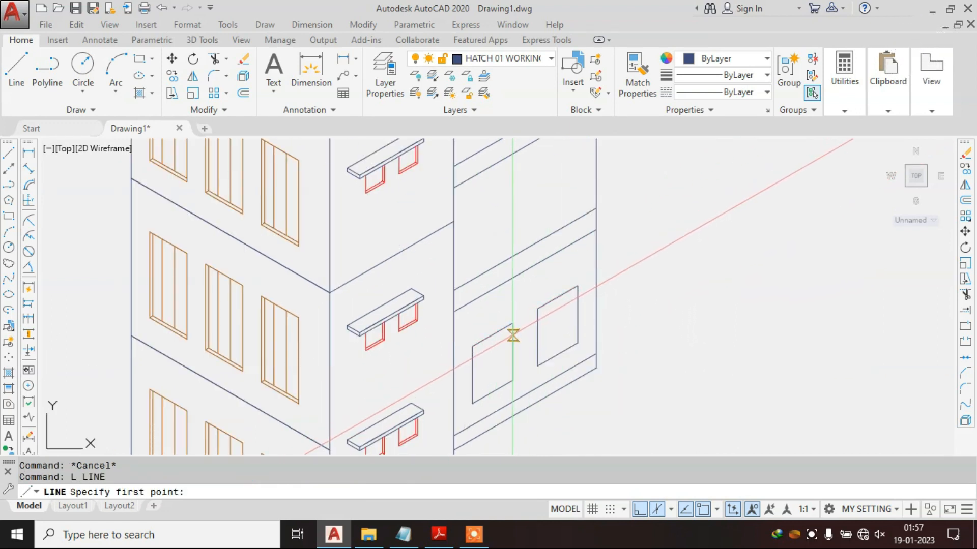
pyautogui.click(439, 534)
pyautogui.click(439, 533)
pyautogui.scroll(3, 526, 353)
pyautogui.click(526, 353)
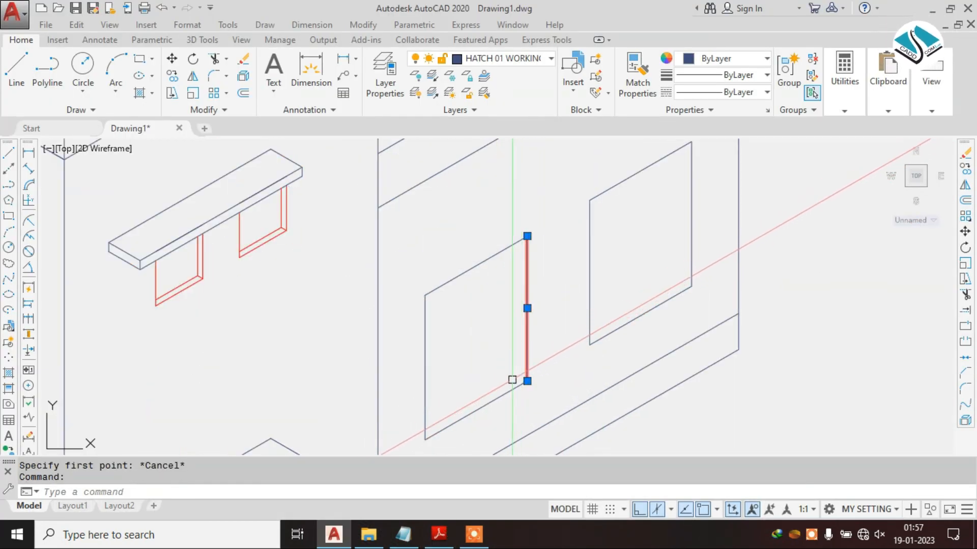
pyautogui.write('co')
pyautogui.press('Return')
pyautogui.scroll(3, 525, 364)
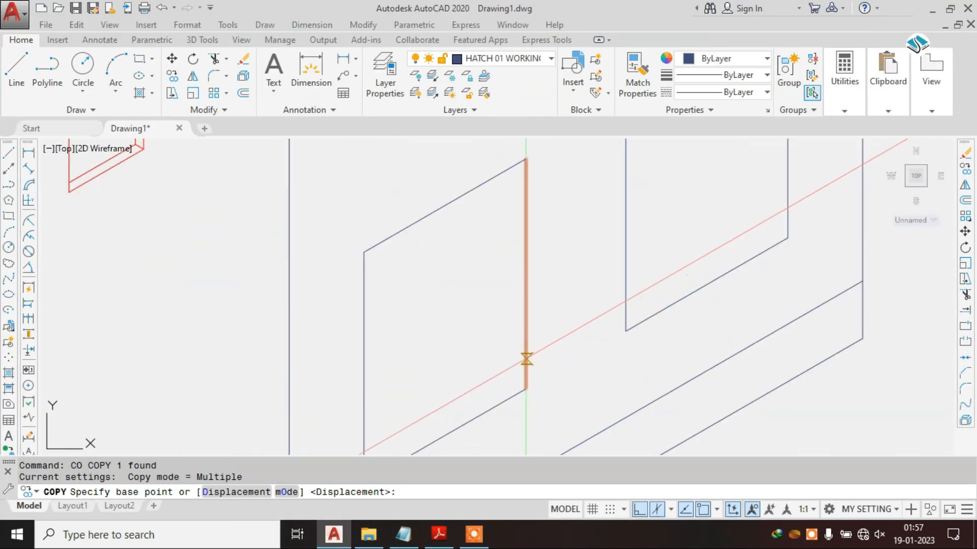
pyautogui.click(524, 359)
pyautogui.press('F5')
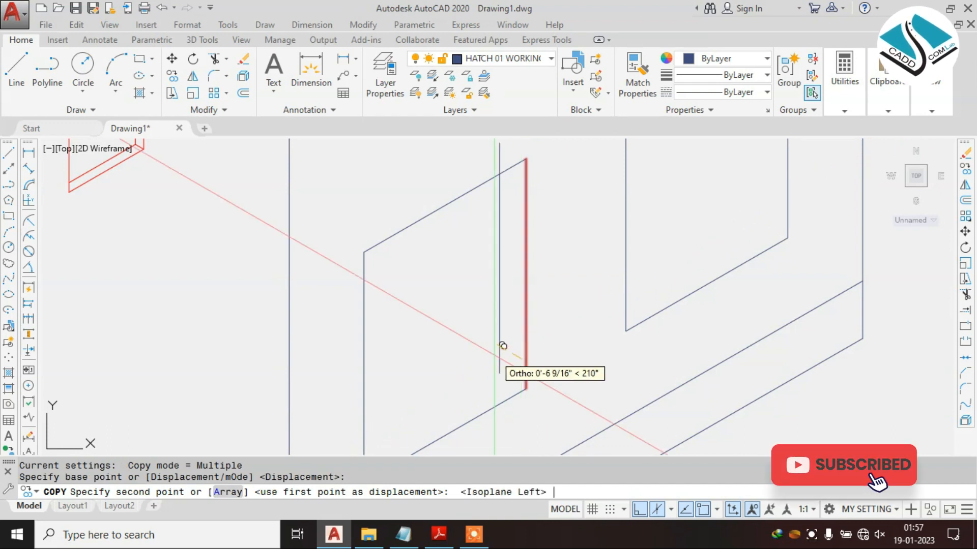
pyautogui.press('Return')
pyautogui.press('Escape')
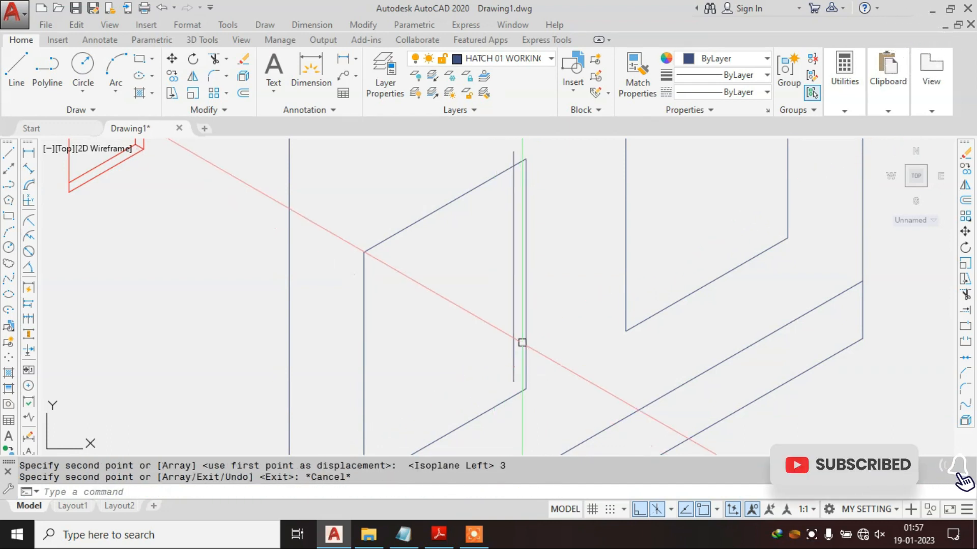
# Step: Copy the left wing window's bottom edge 3" straight up
pyautogui.scroll(-3, 514, 350)
pyautogui.click(501, 326)
pyautogui.click(473, 389)
pyautogui.write('c')
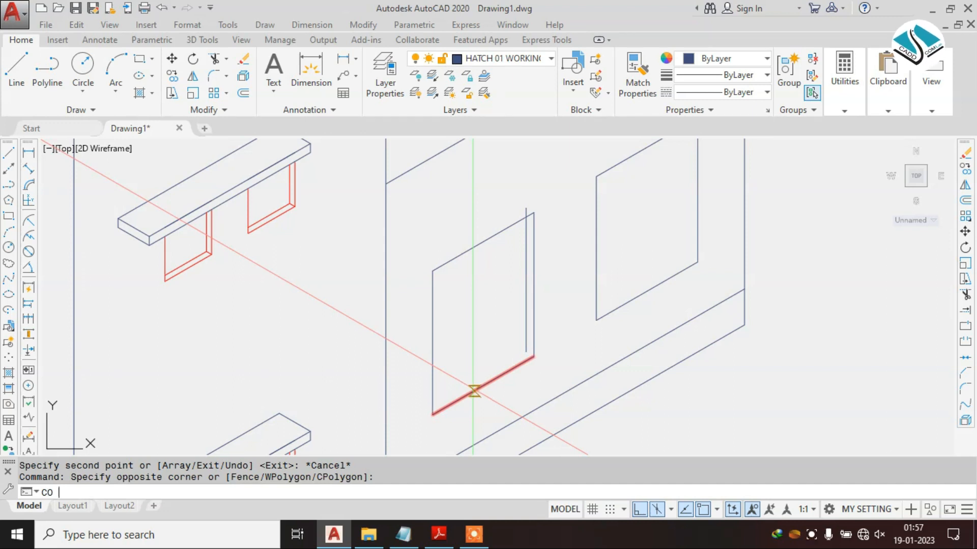
pyautogui.write('o')
pyautogui.press('Return')
pyautogui.click(473, 391)
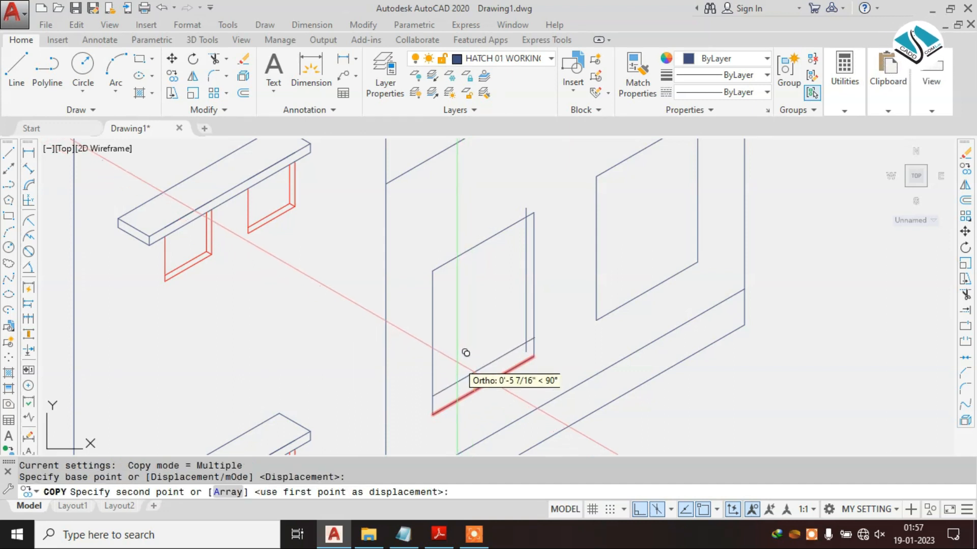
pyautogui.write('3')
pyautogui.press('Return')
pyautogui.press('Escape')
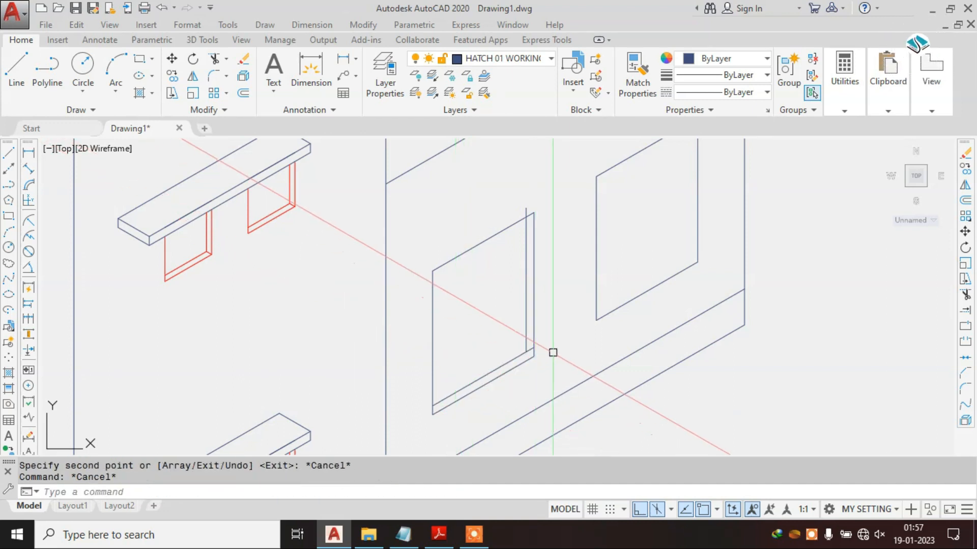
# Step: Trim the copied sill line where it runs past the window's inner jamb line
pyautogui.scroll(4, 534, 353)
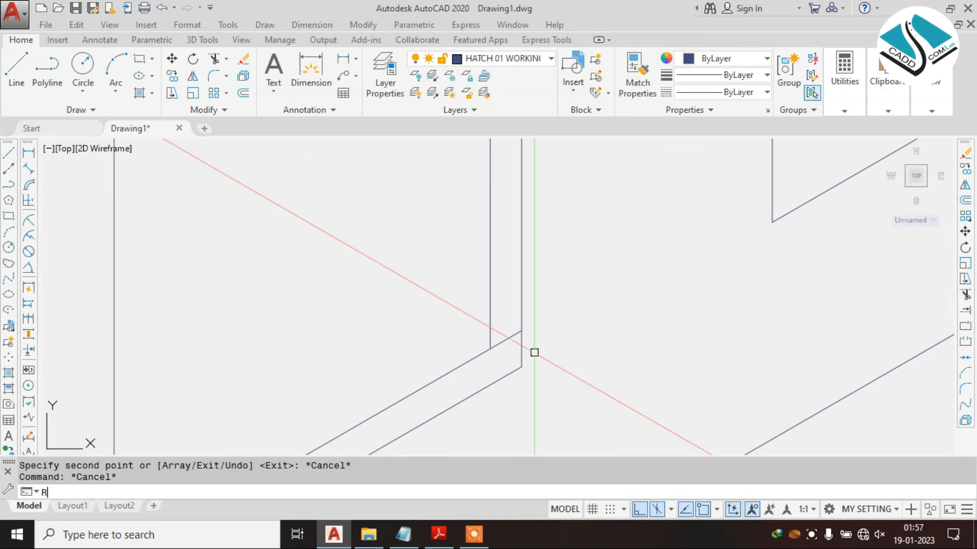
pyautogui.write('R')
pyautogui.press('Return')
pyautogui.write('TR')
pyautogui.press('Return')
pyautogui.press('Return')
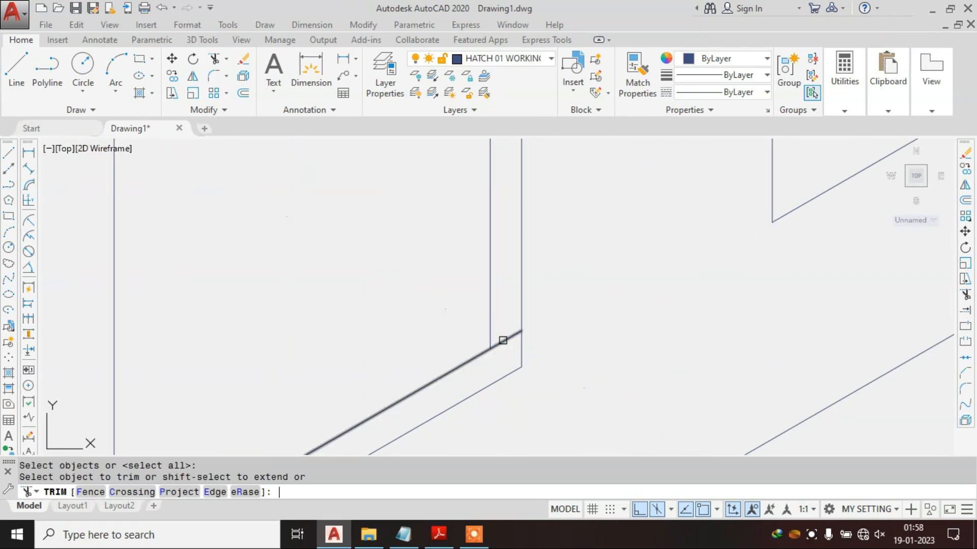
pyautogui.press('Escape')
# Step: Draw a short line joining the inner and outer lower-right corners of the left wing window
pyautogui.write('L')
pyautogui.press('Return')
pyautogui.click(490, 349)
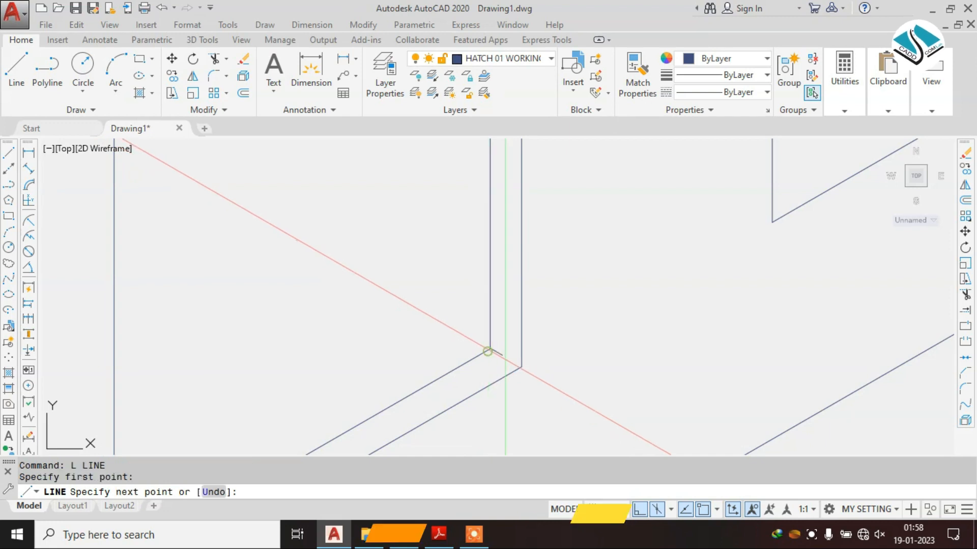
pyautogui.click(520, 366)
pyautogui.scroll(-2, 492, 377)
pyautogui.press('Escape')
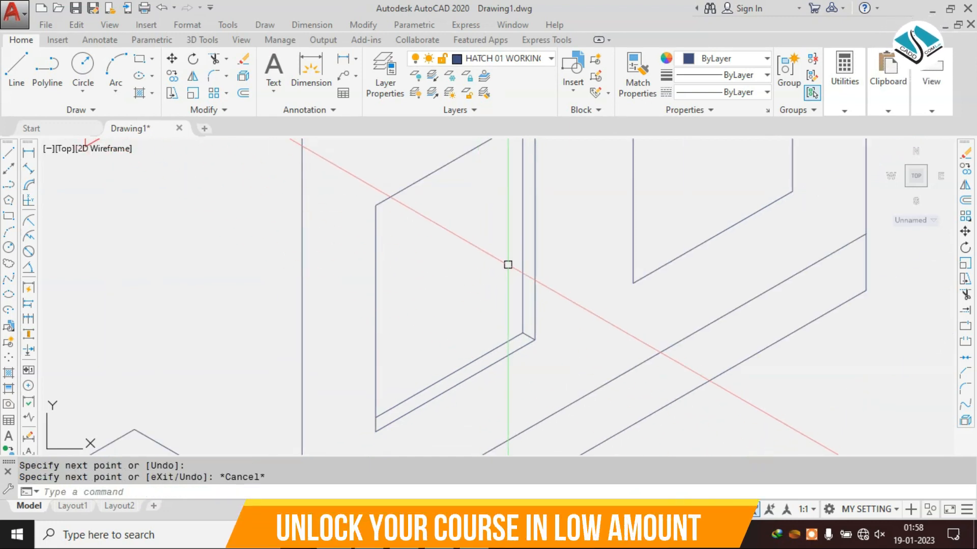
# Step: Trim the inner jamb line's overhang above the left wing window's top edge
pyautogui.moveTo(513, 226); pyautogui.dragTo(486, 304, button='middle')
pyautogui.press('Escape')
pyautogui.write('TR')
pyautogui.press('Return')
pyautogui.press('Return')
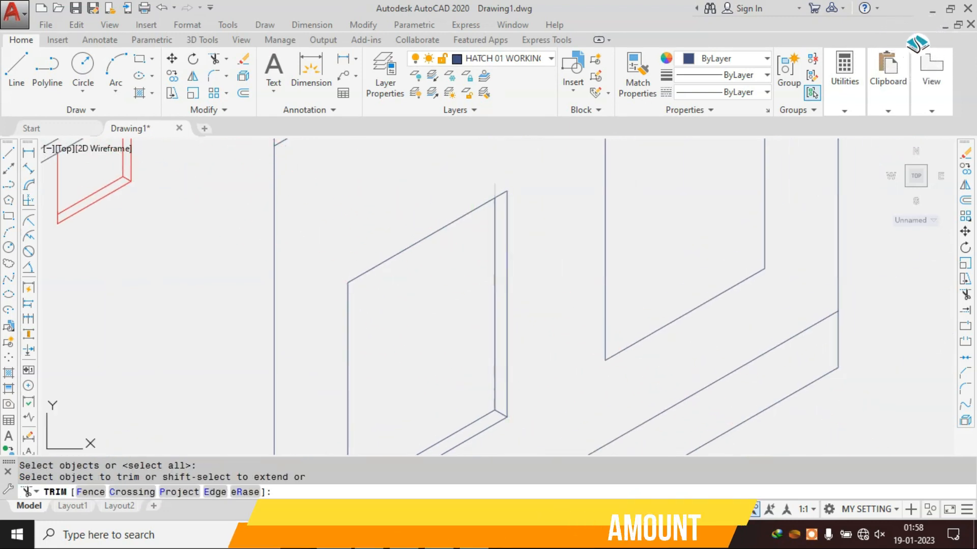
pyautogui.click(492, 188)
pyautogui.moveTo(505, 419); pyautogui.dragTo(506, 297, button='middle')
pyautogui.scroll(2, 506, 297)
pyautogui.press('Escape')
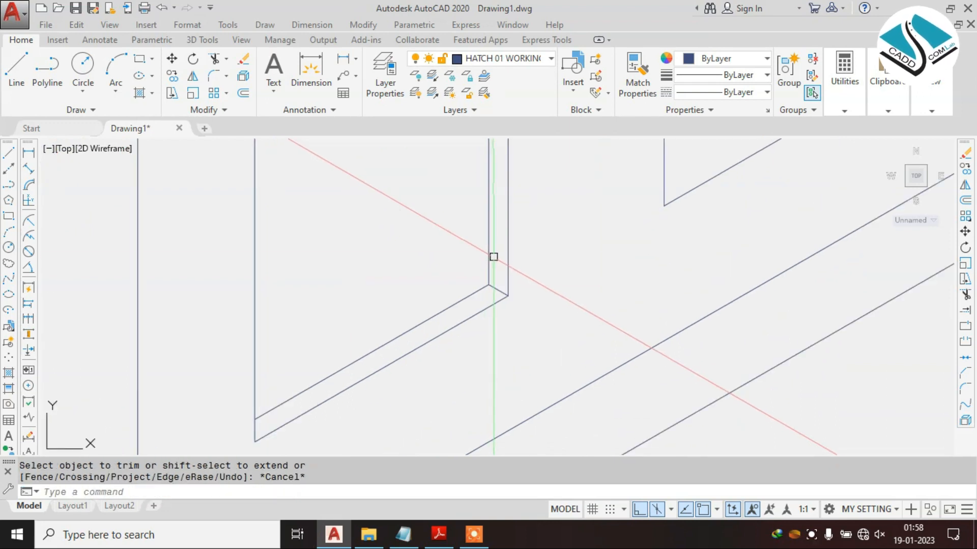
# Step: Copy the three reveal lines from the left wing window to the lower-right corner of the right wing window
pyautogui.click(492, 255)
pyautogui.click(473, 293)
pyautogui.write('co')
pyautogui.press('Return')
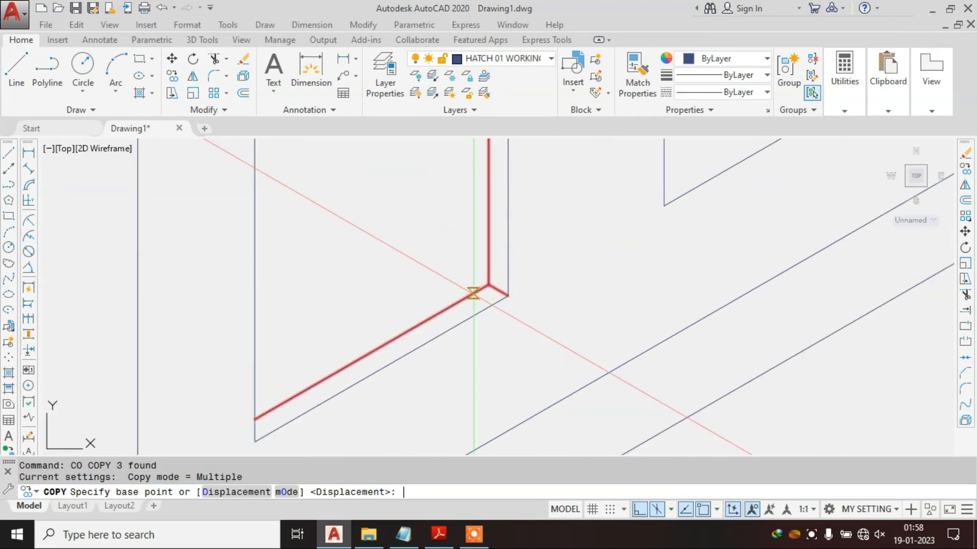
pyautogui.click(509, 295)
pyautogui.scroll(-2, 502, 301)
pyautogui.moveTo(681, 238); pyautogui.dragTo(565, 320, button='middle')
pyautogui.click(645, 233)
pyautogui.scroll(-2, 588, 278)
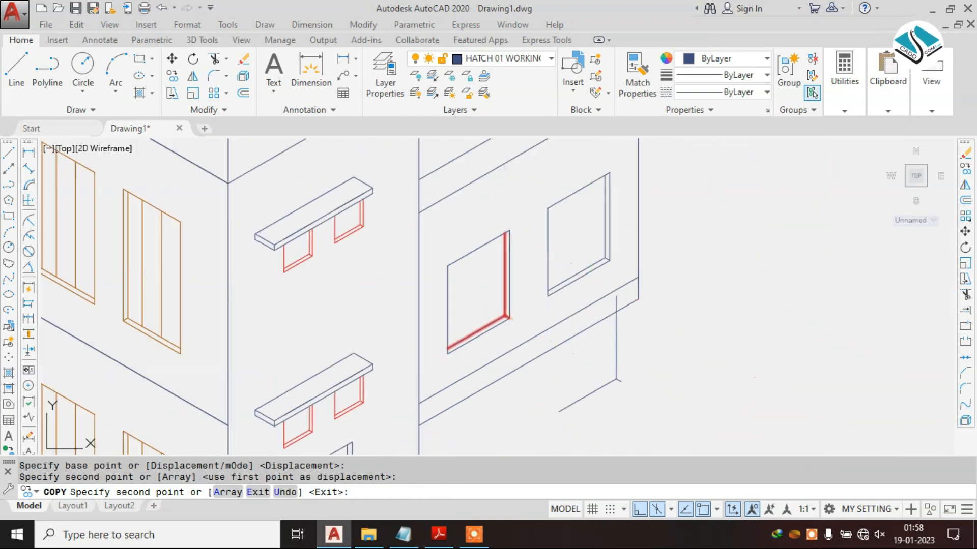
pyautogui.press('Escape')
pyautogui.press('Escape')
pyautogui.press('Escape')
# Step: Draw a vertical guide line from the left wing window's upper-right corner up through the upper floors past the roof edge
pyautogui.scroll(-1, 593, 262)
pyautogui.write('l')
pyautogui.press('Return')
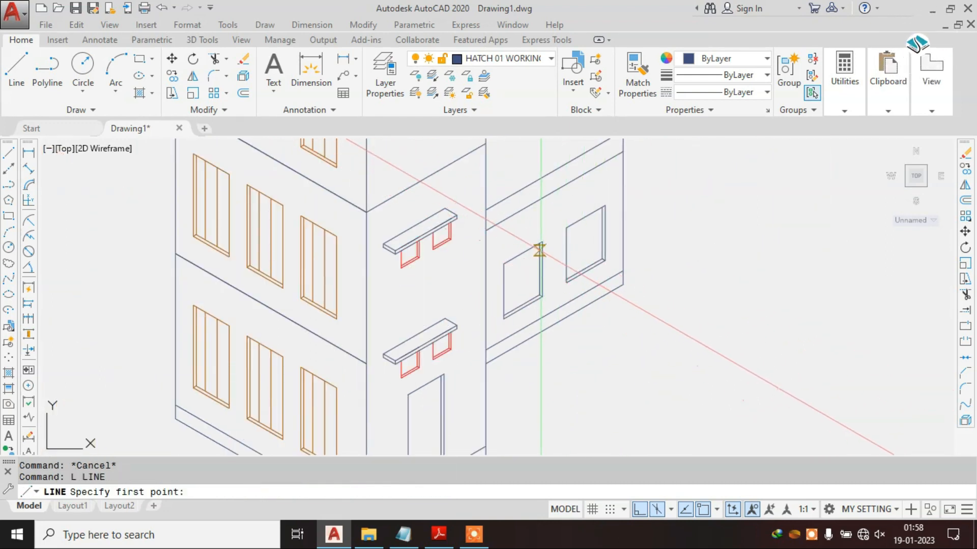
pyautogui.click(542, 243)
pyautogui.moveTo(541, 178); pyautogui.dragTo(508, 307, button='middle')
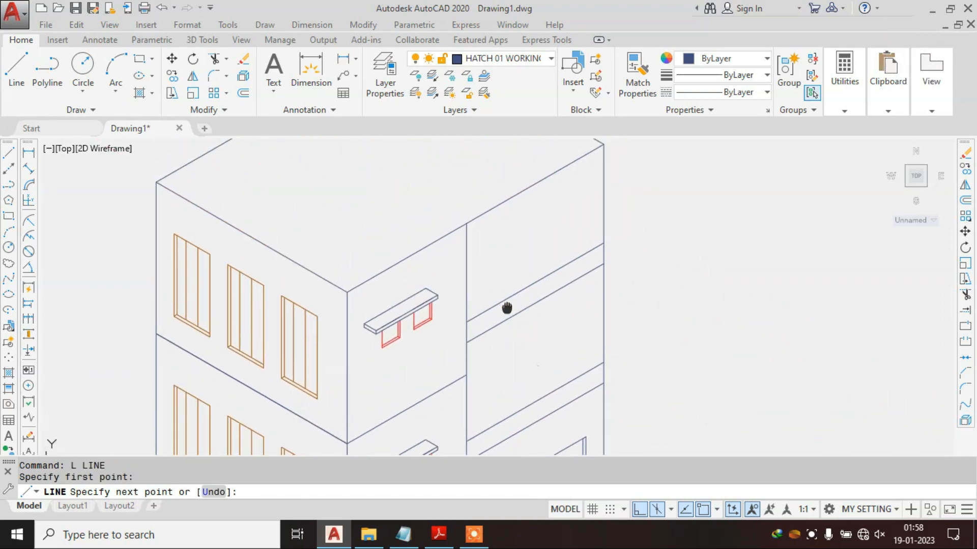
pyautogui.click(523, 167)
pyautogui.press('Escape')
pyautogui.scroll(-2, 574, 342)
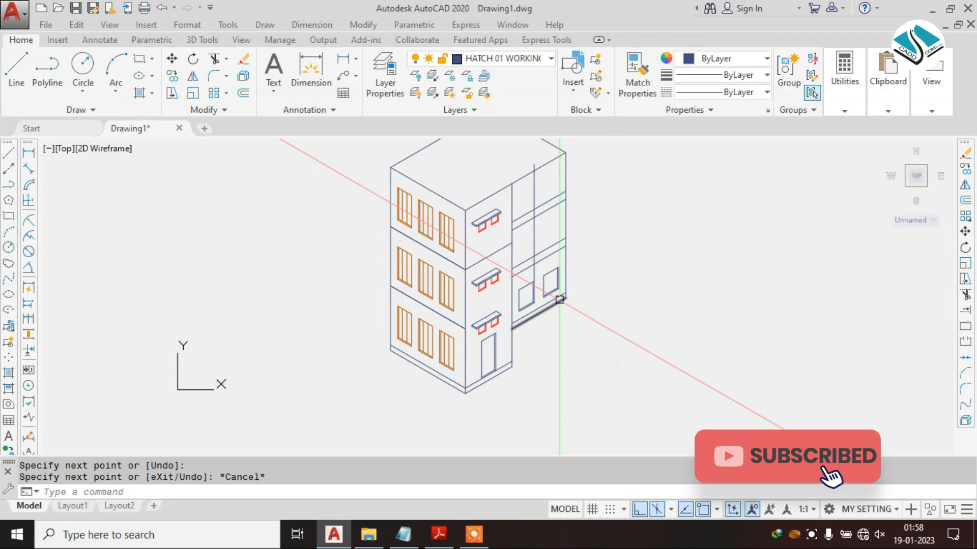
# Step: Erase the vertical guide line above the left wing window
pyautogui.scroll(5, 534, 297)
pyautogui.moveTo(539, 290); pyautogui.dragTo(534, 368, button='middle')
pyautogui.scroll(-2, 530, 323)
pyautogui.moveTo(530, 322); pyautogui.dragTo(528, 379, button='middle')
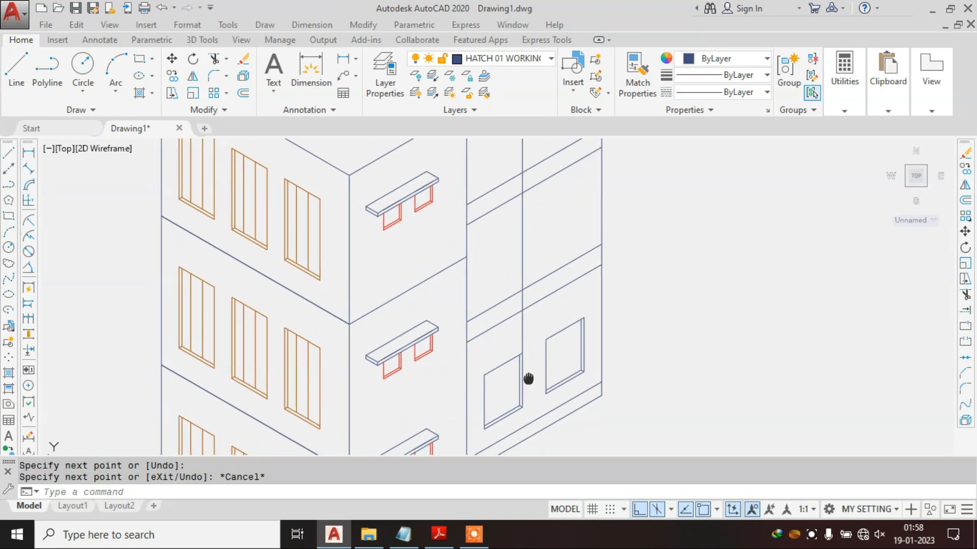
pyautogui.press('Escape')
pyautogui.write('e')
pyautogui.press('Return')
pyautogui.click(539, 273)
pyautogui.scroll(-2, 538, 273)
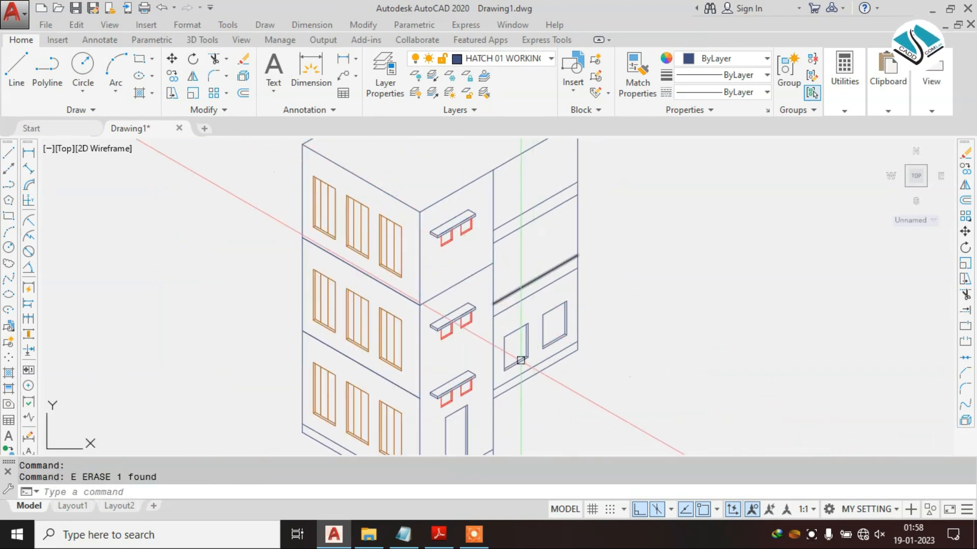
pyautogui.scroll(2, 553, 337)
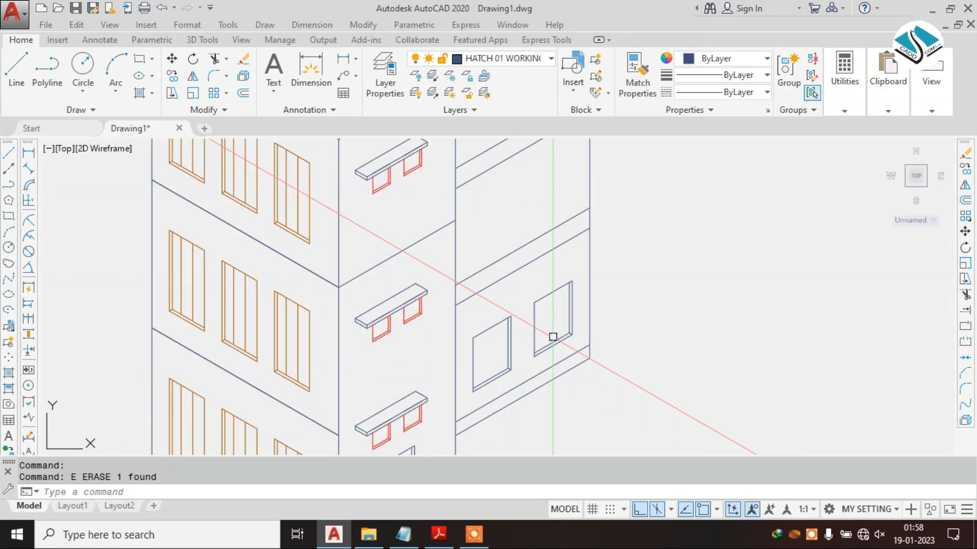
pyautogui.moveTo(546, 299)
pyautogui.mouseDown(button='middle')
pyautogui.moveTo(544, 316)
pyautogui.moveTo(545, 296)
pyautogui.moveTo(547, 307)
pyautogui.mouseUp(button='middle')
pyautogui.middleClick(546, 305)
pyautogui.middleClick(545, 305)
pyautogui.scroll(2, 552, 324)
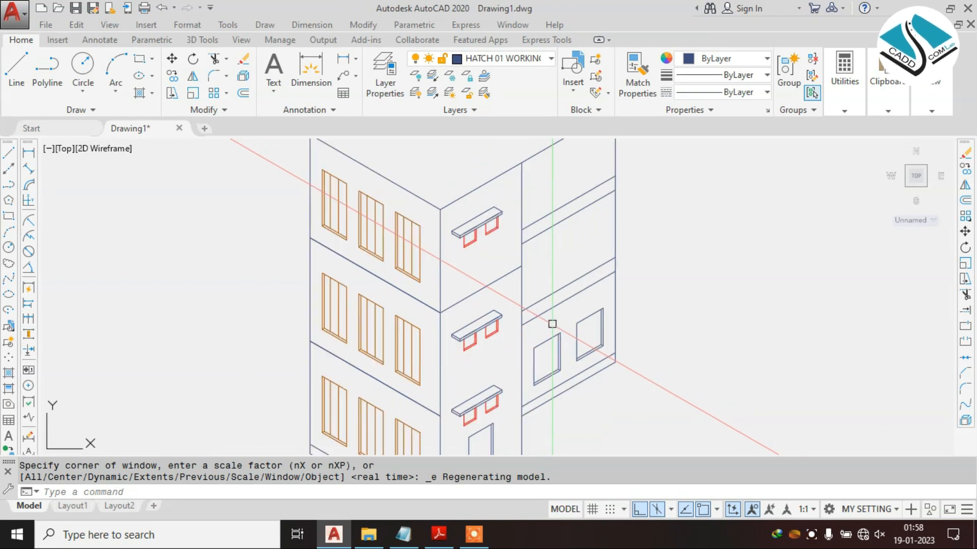
# Step: Draw a vertical guide line from the left wing window's upper-right corner up through the upper floors
pyautogui.scroll(2, 567, 333)
pyautogui.press('Return')
pyautogui.scroll(2, 568, 343)
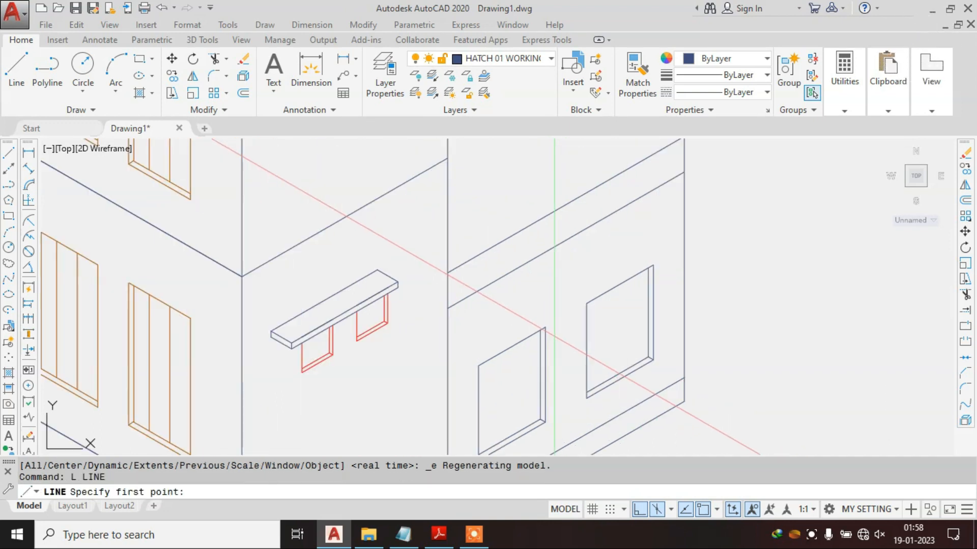
pyautogui.click(546, 326)
pyautogui.scroll(-3, 565, 224)
pyautogui.scroll(2, 524, 213)
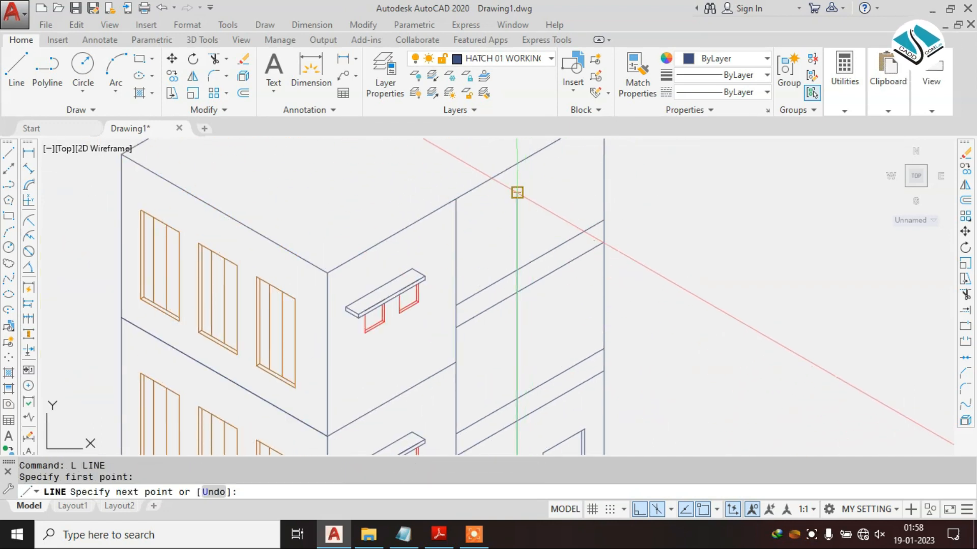
pyautogui.press('Escape')
# Step: Copy both lowest wing windows from the left one's lower-right corner to where the guide meets the middle floor band's upper line
pyautogui.scroll(2, 477, 369)
pyautogui.click(442, 233)
pyautogui.click(534, 356)
pyautogui.click(502, 360)
pyautogui.click(450, 306)
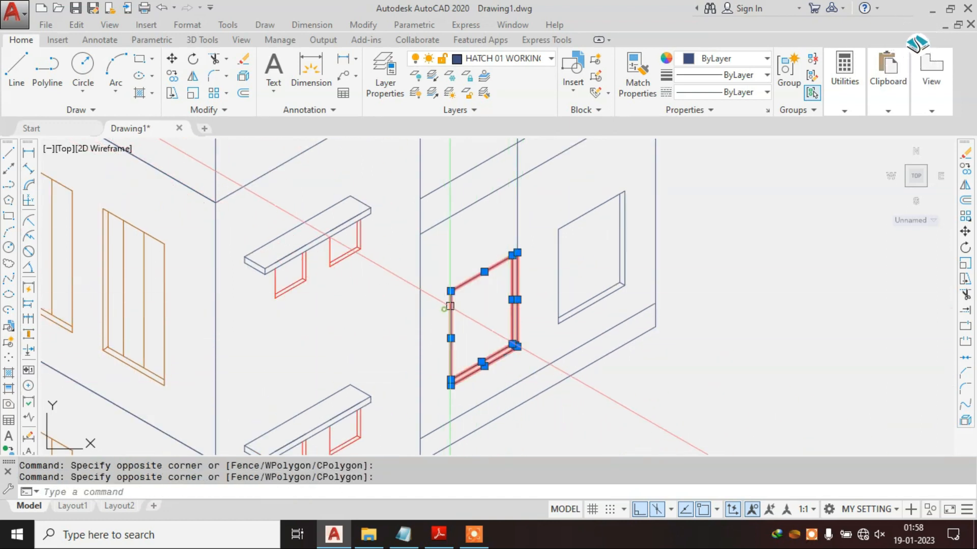
pyautogui.click(532, 270)
pyautogui.click(531, 315)
pyautogui.click(512, 249)
pyautogui.click(543, 358)
pyautogui.click(544, 180)
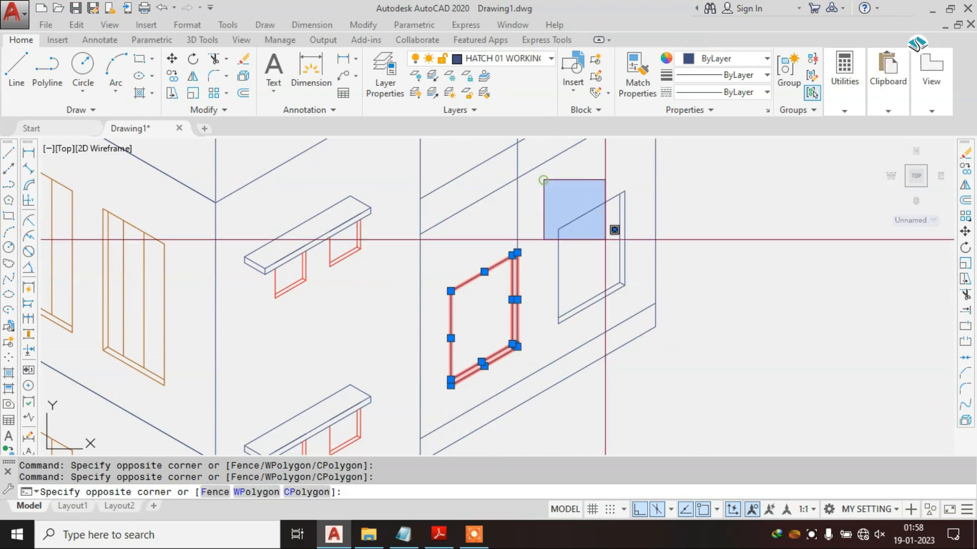
pyautogui.click(649, 291)
pyautogui.click(628, 305)
pyautogui.click(542, 206)
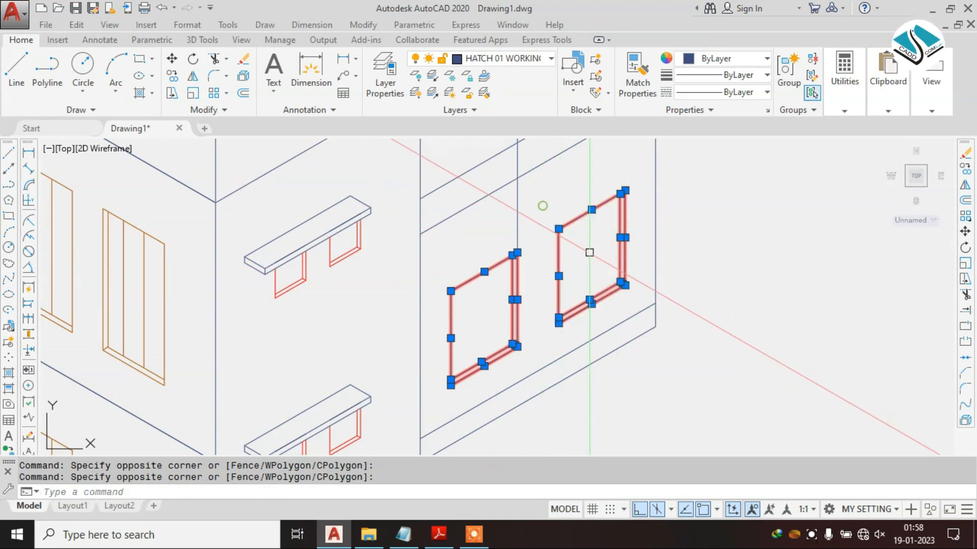
pyautogui.press('Return')
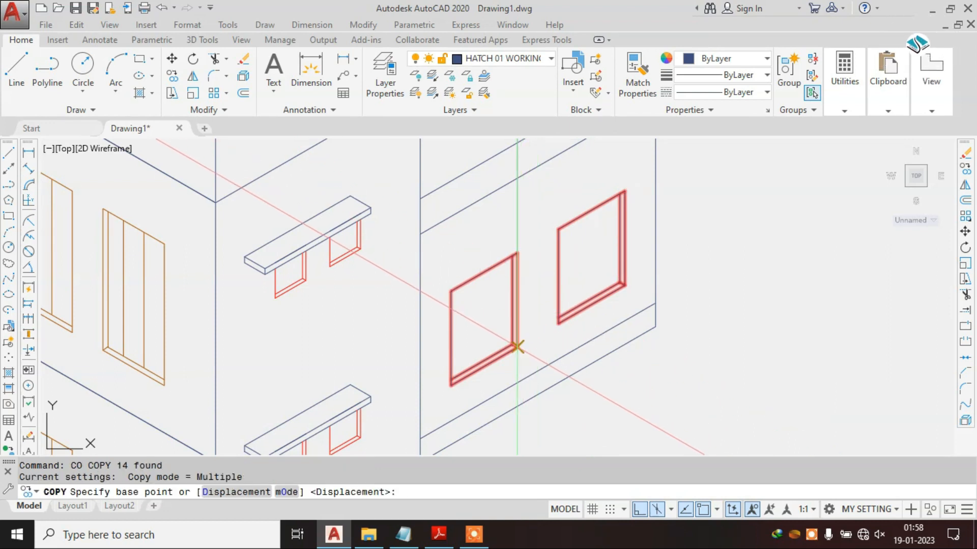
pyautogui.click(517, 347)
pyautogui.moveTo(519, 224); pyautogui.dragTo(503, 355, button='middle')
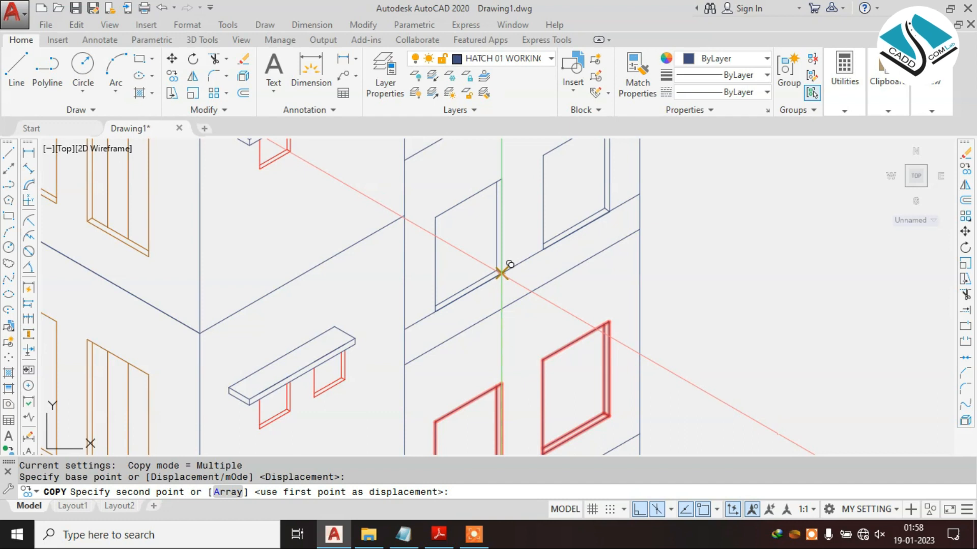
pyautogui.scroll(5, 502, 272)
pyautogui.click(500, 282)
# Step: Place another copy of the window pair where the guide line meets the top floor band's upper line
pyautogui.scroll(-5, 501, 290)
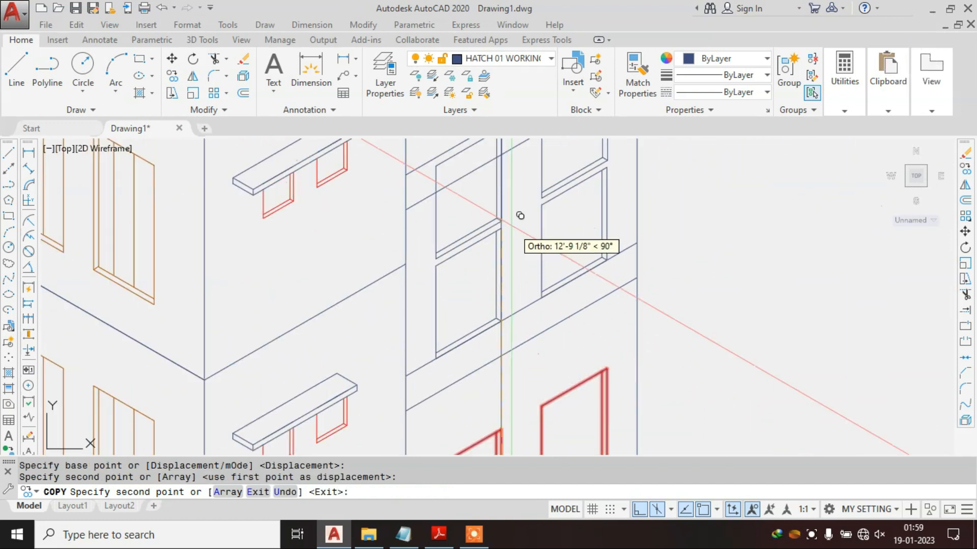
pyautogui.moveTo(519, 216); pyautogui.dragTo(505, 103, button='middle')
pyautogui.click(491, 253)
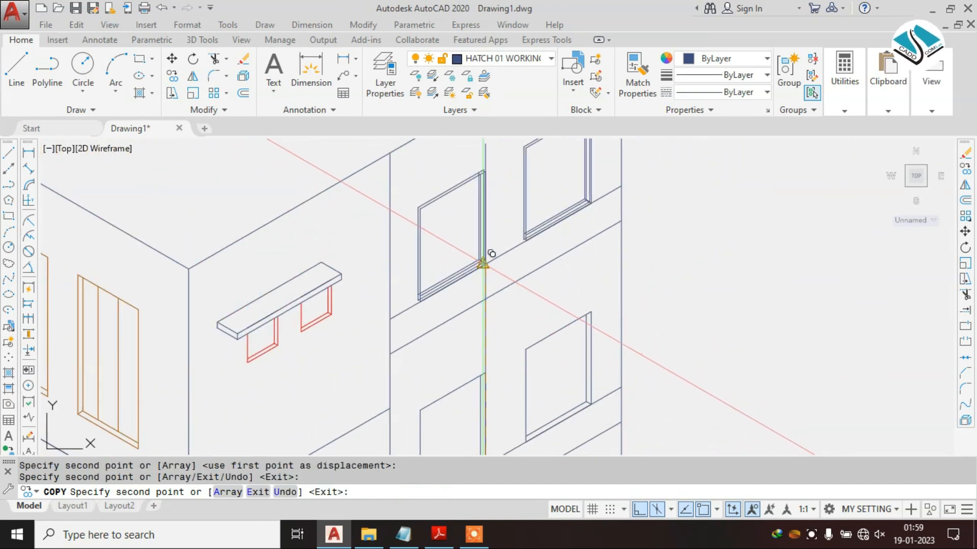
pyautogui.press('Escape')
# Step: Erase the vertical guide line running through the wing's left window column
pyautogui.moveTo(490, 229); pyautogui.dragTo(485, 326, button='middle')
pyautogui.click(480, 250)
pyautogui.write('e')
pyautogui.press('Return')
pyautogui.scroll(-4, 490, 246)
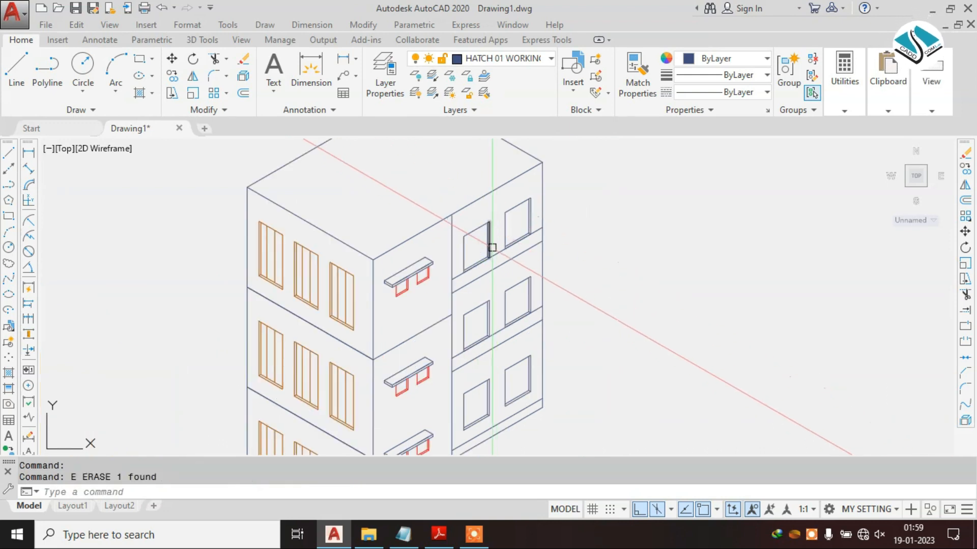
# Step: Erase the upper line of both floor bands on the right wing wall
pyautogui.scroll(2, 499, 252)
pyautogui.moveTo(484, 281); pyautogui.dragTo(488, 249, button='middle')
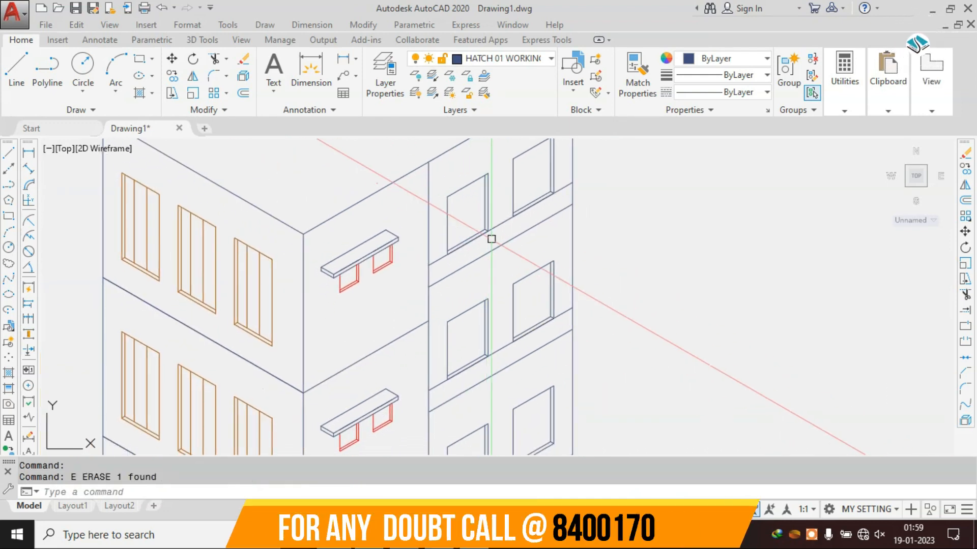
pyautogui.click(499, 222)
pyautogui.write('e')
pyautogui.press('Return')
pyautogui.moveTo(477, 321); pyautogui.dragTo(477, 275, button='middle')
pyautogui.click(501, 294)
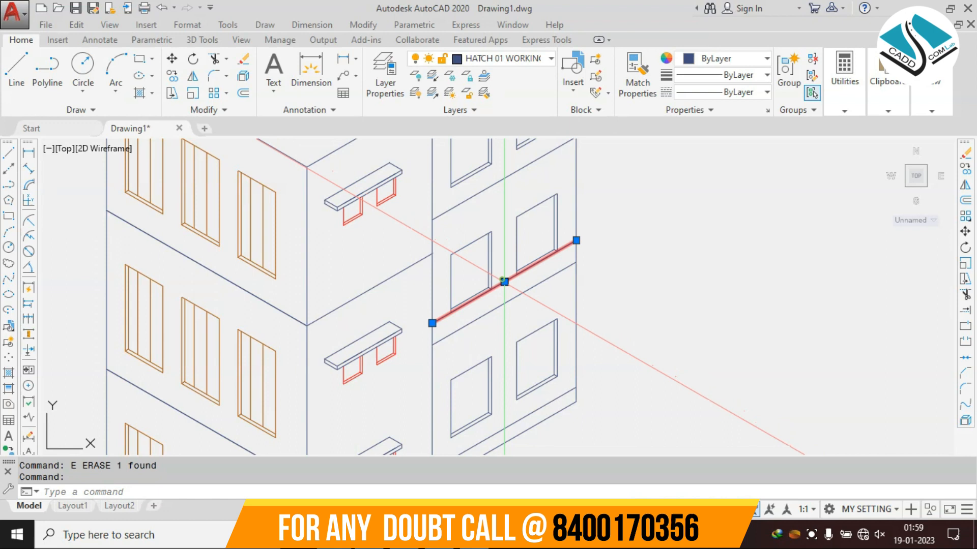
pyautogui.write('e')
pyautogui.press('Return')
# Step: Move all lines of the wing's top-floor left window to the FURNITURE layer
pyautogui.scroll(-2, 504, 344)
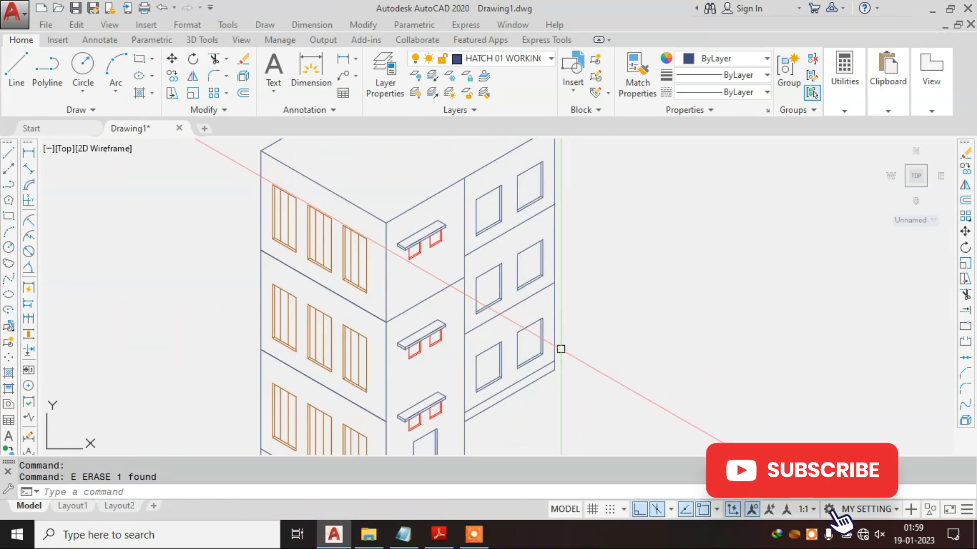
pyautogui.scroll(-2, 583, 315)
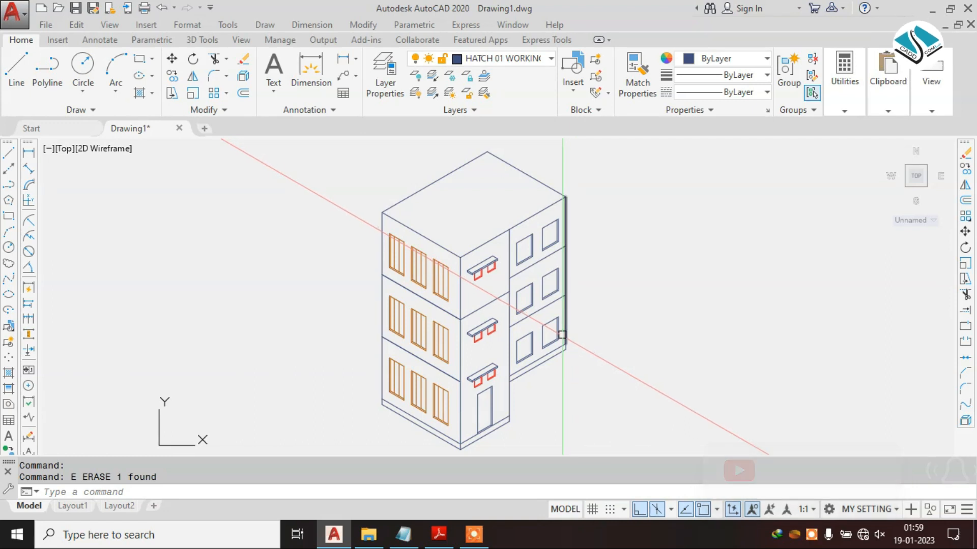
pyautogui.scroll(4, 529, 239)
pyautogui.scroll(2, 543, 227)
pyautogui.click(526, 172)
pyautogui.click(462, 255)
pyautogui.click(454, 277)
pyautogui.click(419, 344)
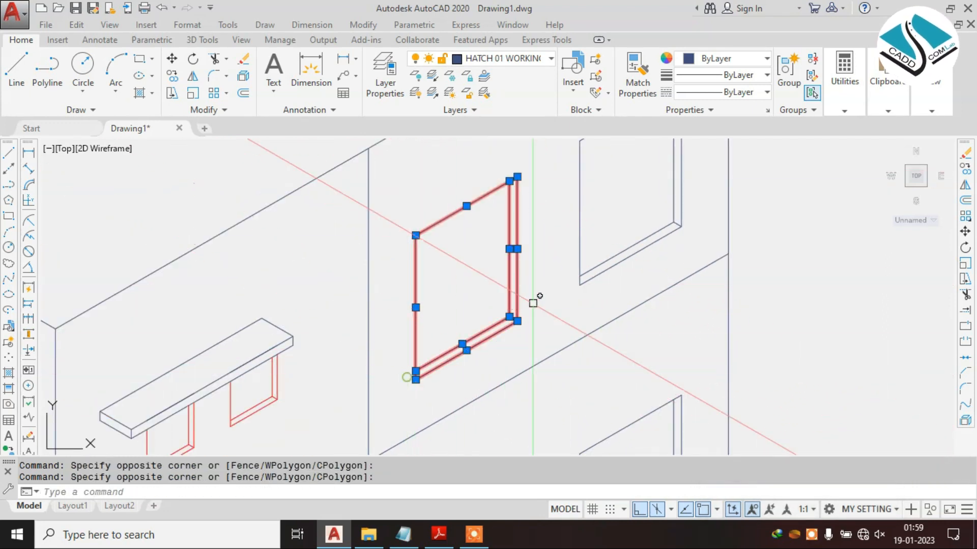
pyautogui.click(529, 69)
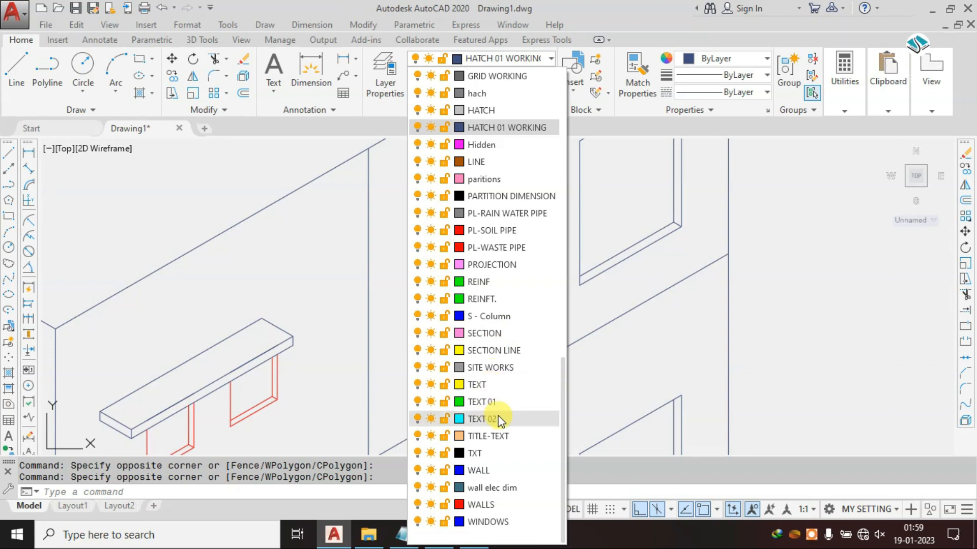
pyautogui.scroll(3, 506, 226)
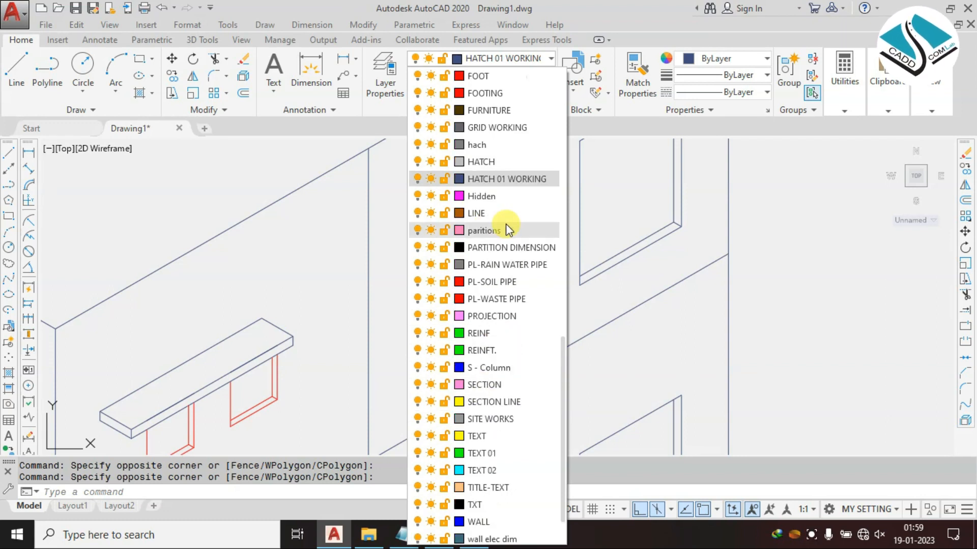
pyautogui.click(512, 212)
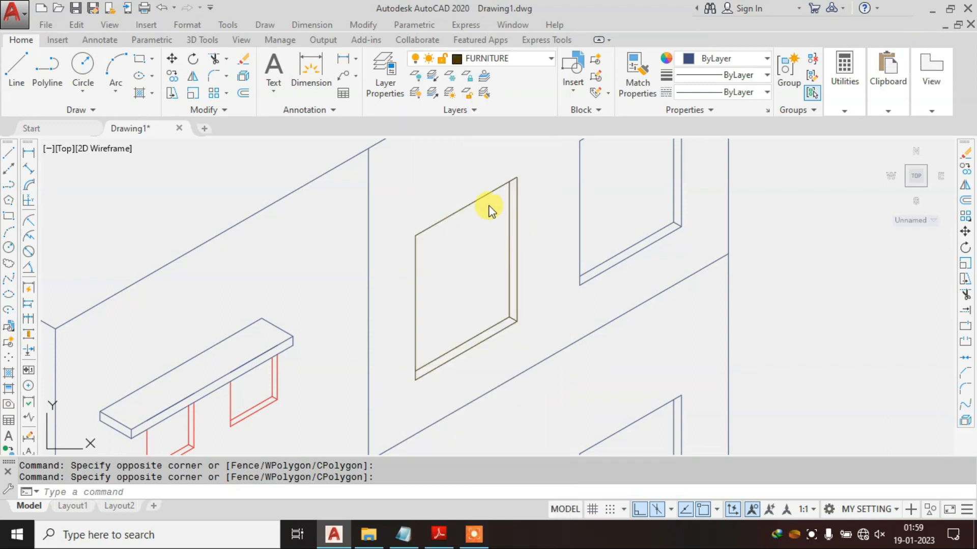
pyautogui.press('Escape')
# Step: Match the properties of the top-floor left wing window onto the top-floor right window
pyautogui.scroll(-4, 496, 204)
pyautogui.write('MA')
pyautogui.press('Return')
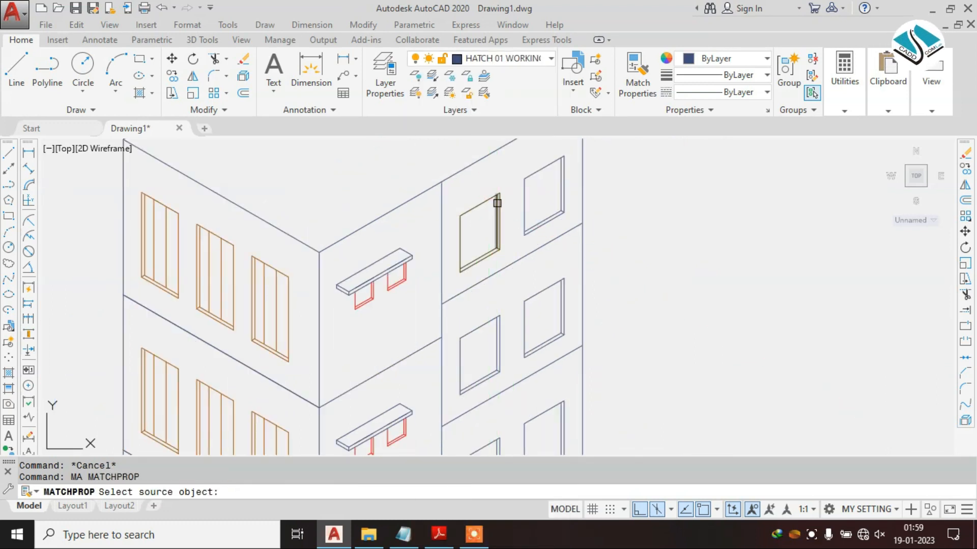
pyautogui.click(497, 203)
pyautogui.scroll(2, 563, 157)
pyautogui.click(575, 144)
pyautogui.click(539, 253)
pyautogui.click(543, 263)
pyautogui.click(491, 212)
pyautogui.click(571, 225)
pyautogui.click(537, 250)
# Step: Apply the matched properties to both middle-floor windows of the right wing
pyautogui.moveTo(516, 349); pyautogui.dragTo(510, 139, button='middle')
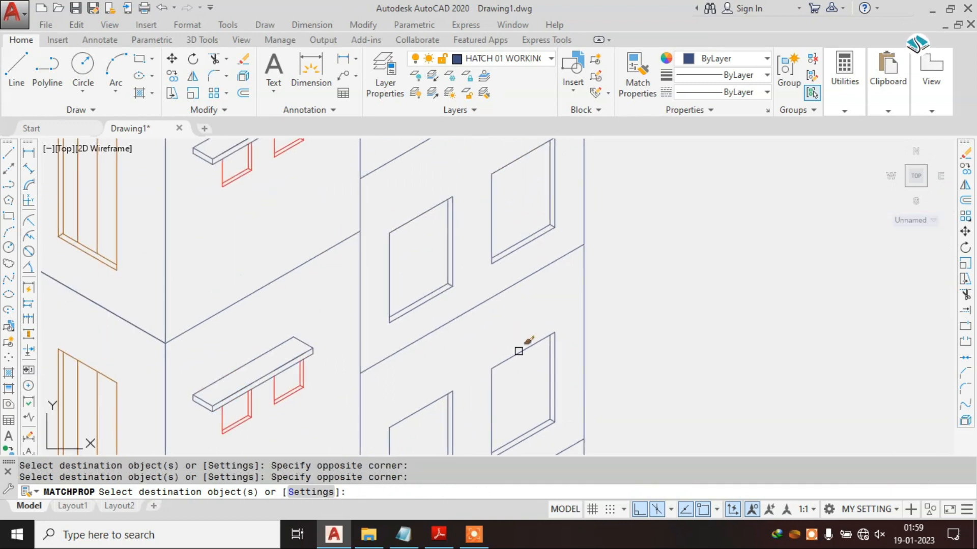
pyautogui.scroll(2, 557, 151)
pyautogui.click(584, 174)
pyautogui.click(454, 308)
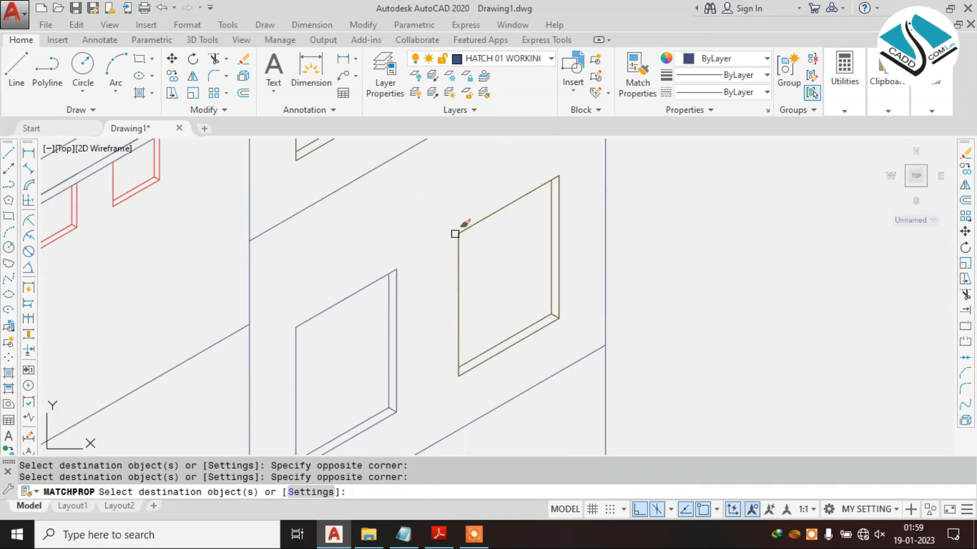
pyautogui.click(419, 243)
pyautogui.click(360, 342)
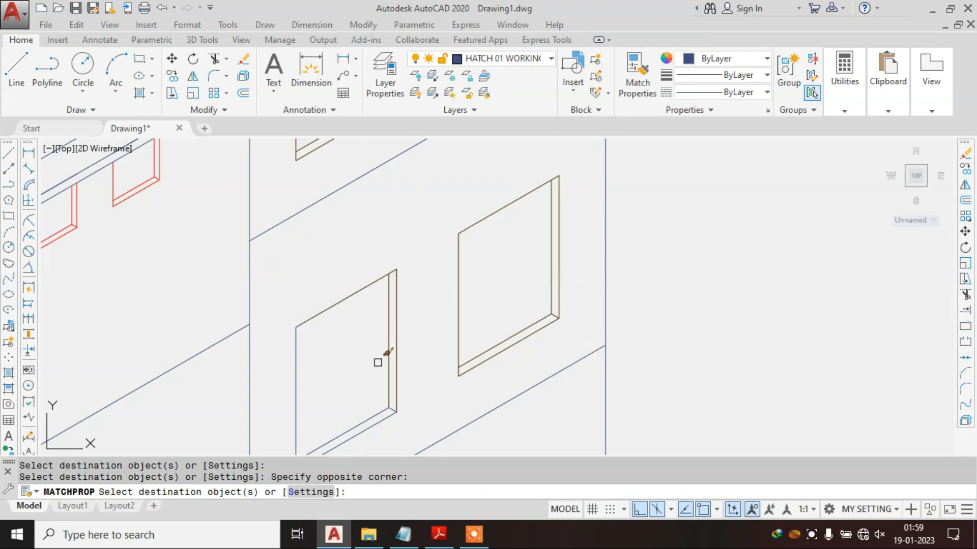
pyautogui.moveTo(378, 362); pyautogui.dragTo(440, 265, button='middle')
pyautogui.click(494, 199)
pyautogui.click(341, 331)
# Step: Apply the matched properties to both lowest windows of the right wing and end the command
pyautogui.scroll(-4, 451, 348)
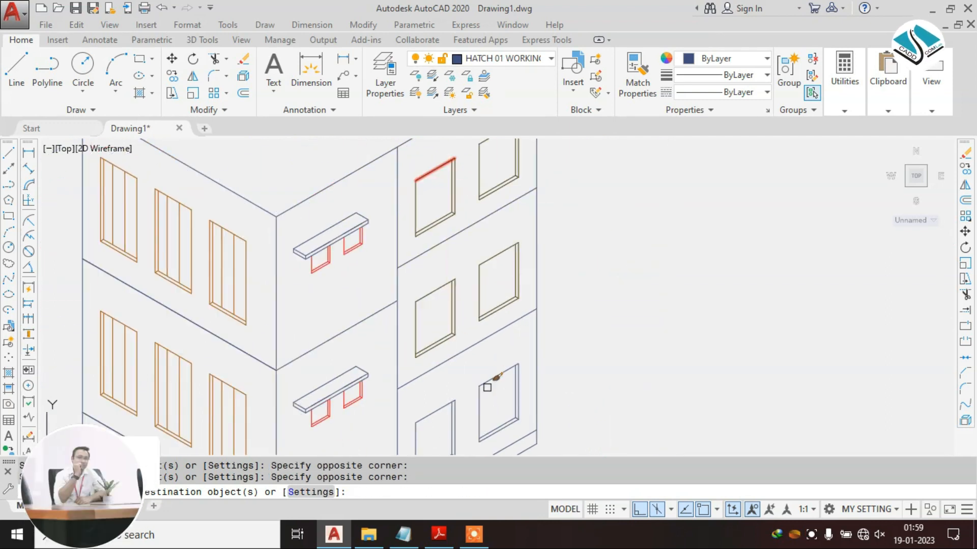
pyautogui.scroll(4, 510, 240)
pyautogui.click(514, 189)
pyautogui.click(391, 356)
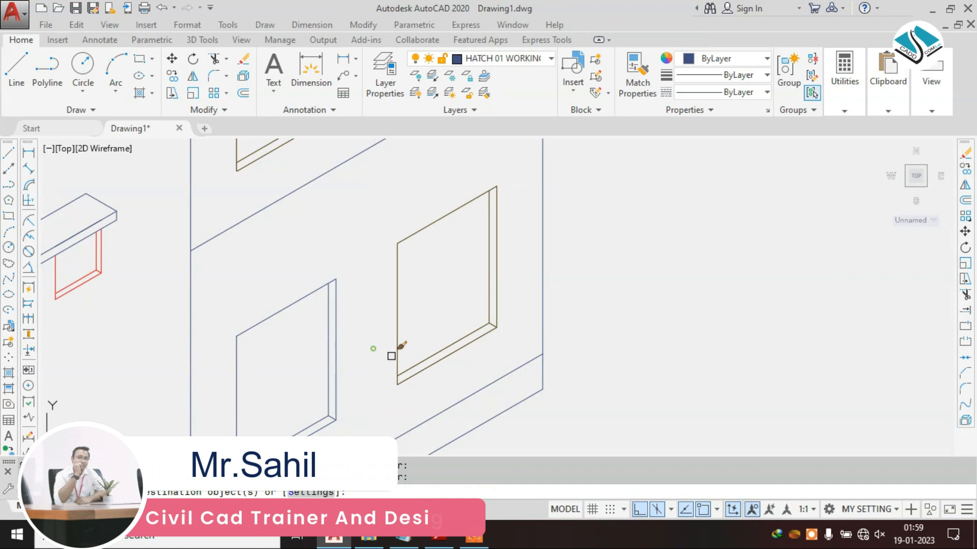
pyautogui.moveTo(381, 250); pyautogui.dragTo(521, 190, button='middle')
pyautogui.click(521, 189)
pyautogui.click(367, 384)
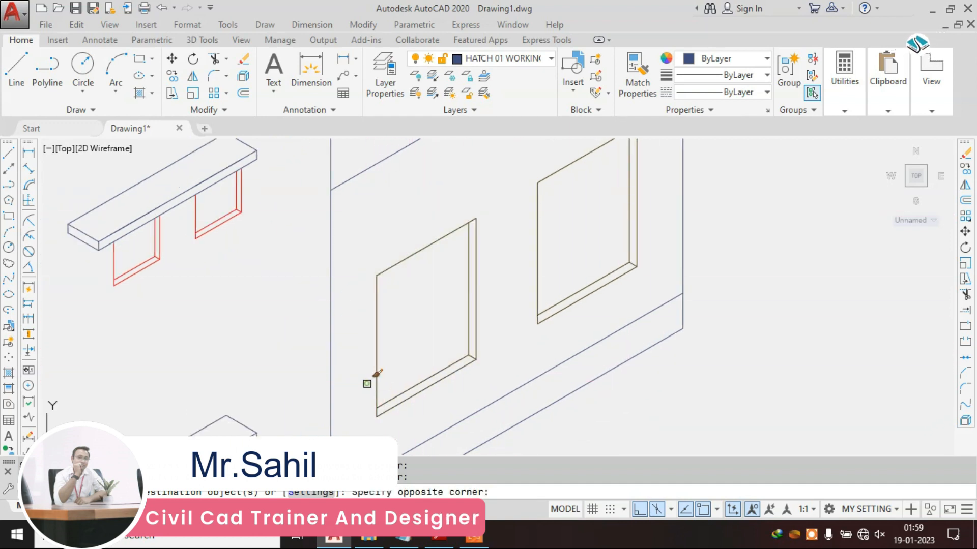
pyautogui.scroll(-5, 451, 373)
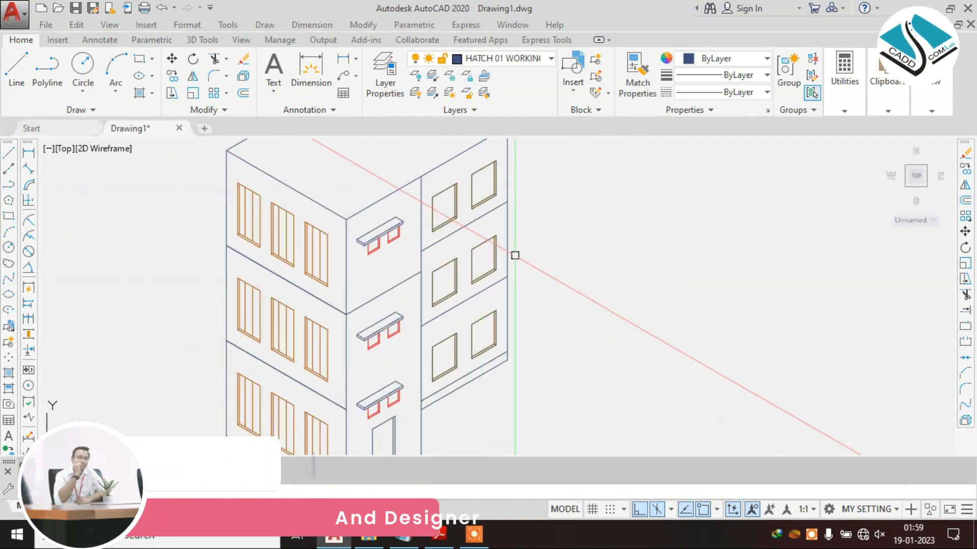
pyautogui.scroll(-4, 523, 272)
pyautogui.moveTo(493, 209)
pyautogui.mouseDown(button='middle')
pyautogui.moveTo(482, 208)
pyautogui.moveTo(494, 177)
pyautogui.mouseUp(button='middle')
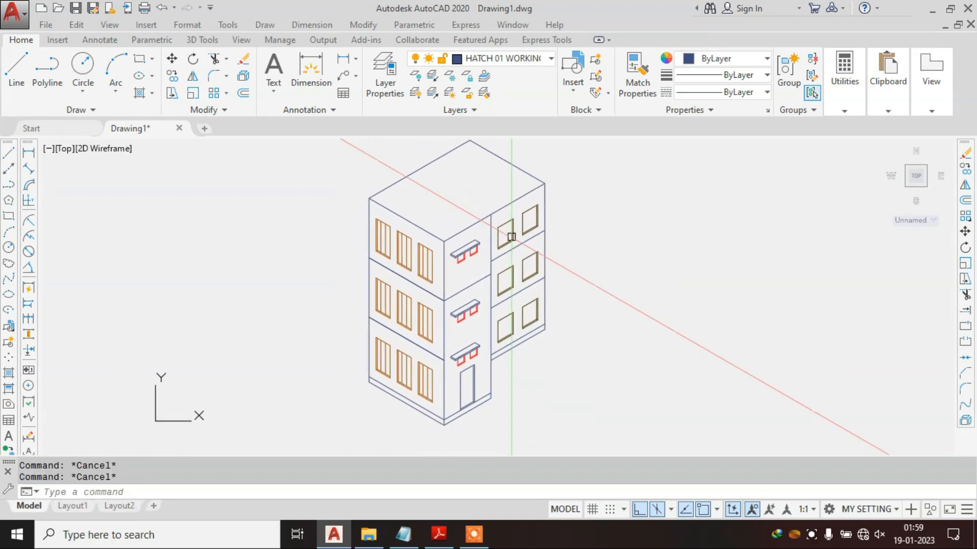
# Step: Switch to the reference PDF in Adobe Reader and examine the roof and parapet above the top floor
pyautogui.click(440, 534)
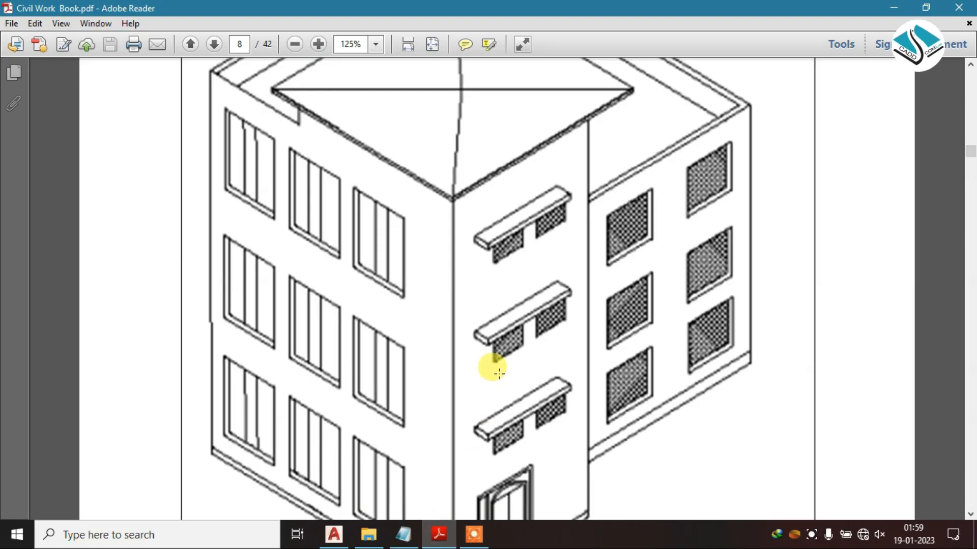
pyautogui.scroll(3, 496, 363)
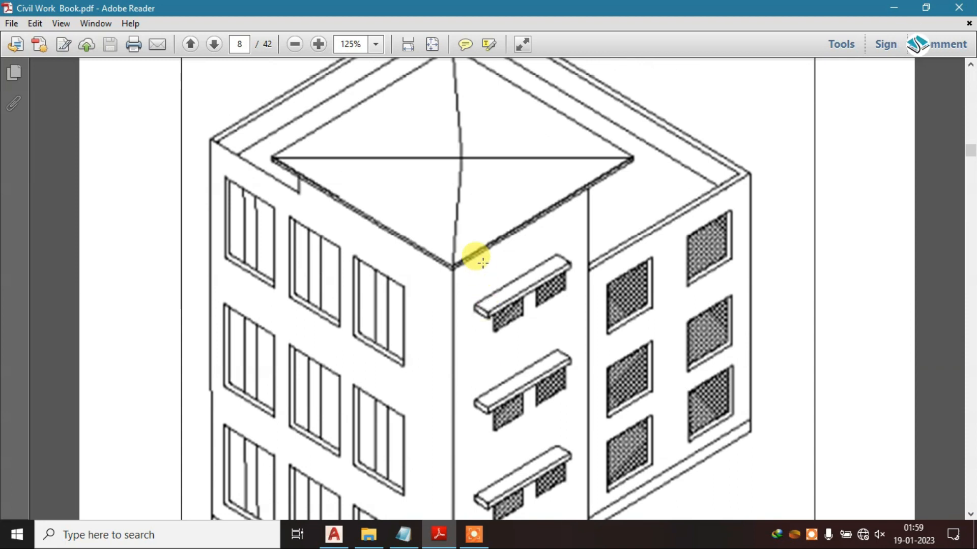
pyautogui.click(474, 534)
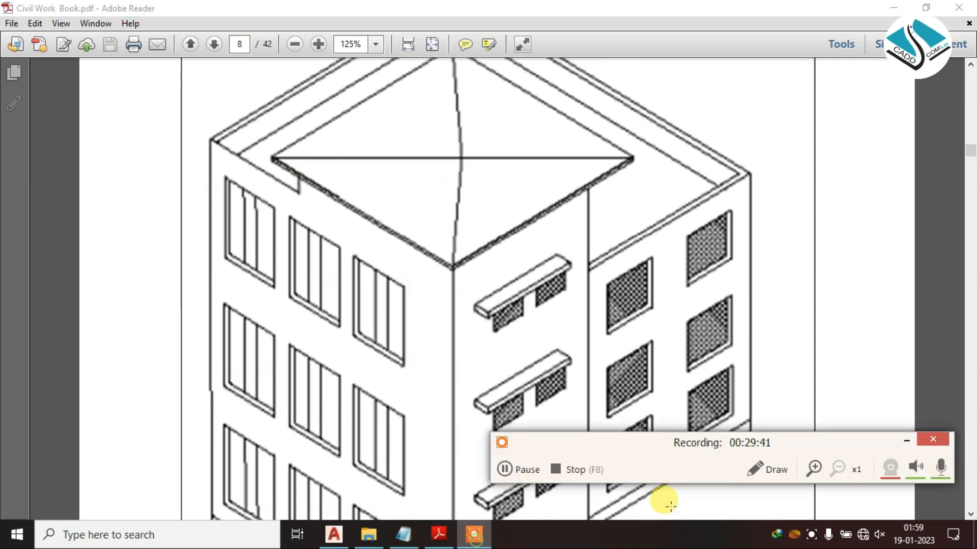
pyautogui.click(773, 471)
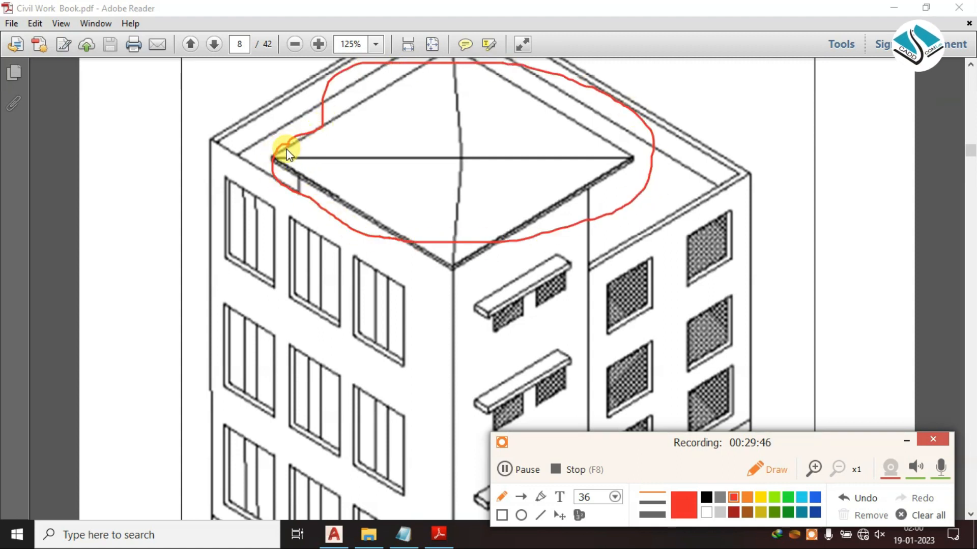
pyautogui.click(929, 515)
pyautogui.click(908, 440)
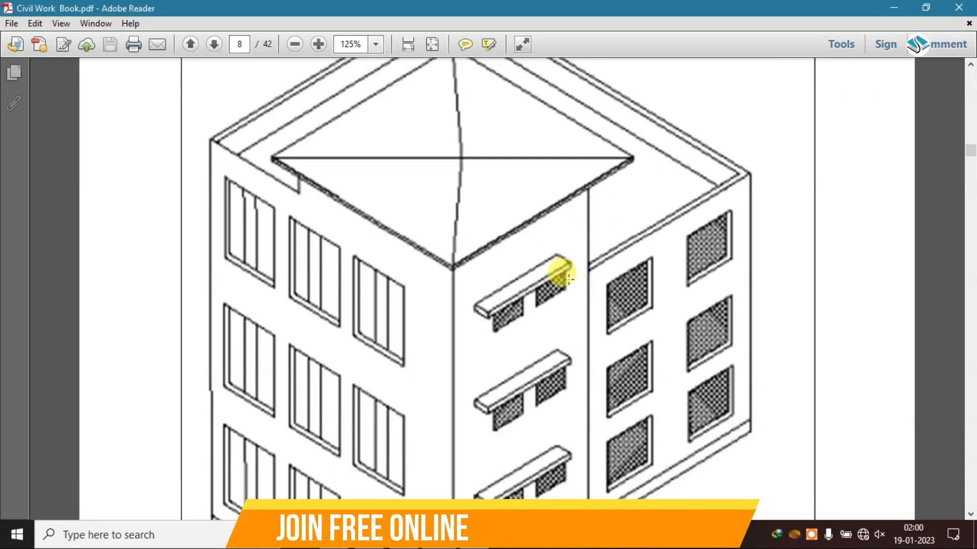
pyautogui.click(891, 7)
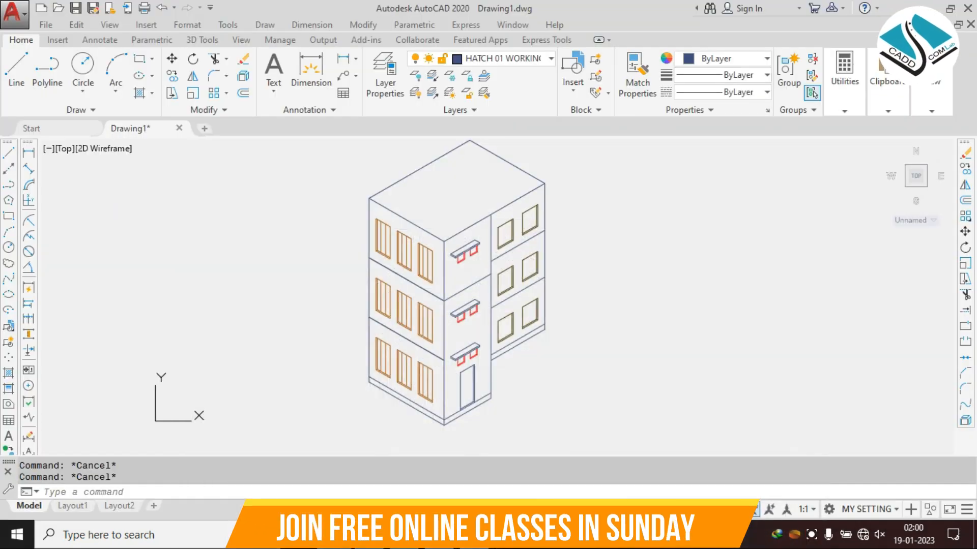
# Step: Draw a 4' vertical line up from the roof edge where the front block meets the right wing
pyautogui.scroll(3, 437, 172)
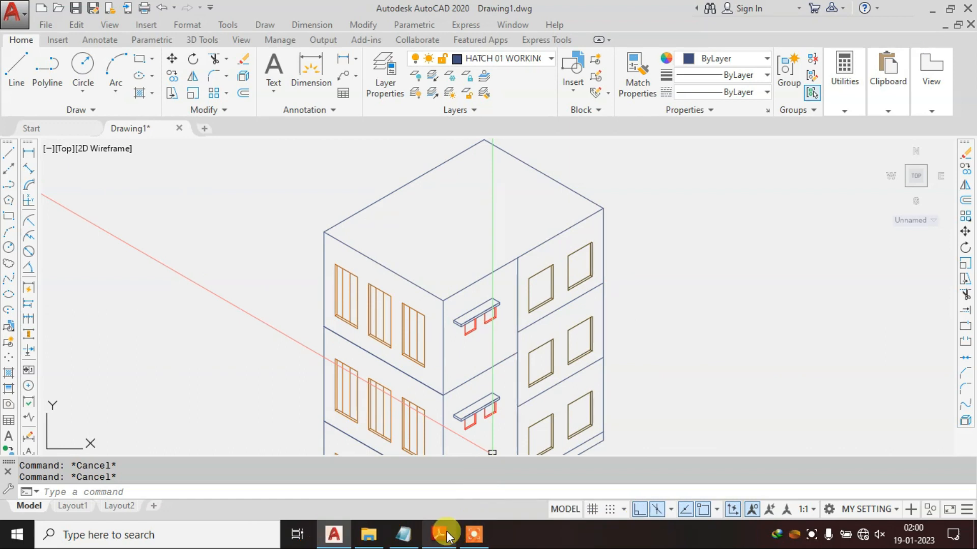
pyautogui.click(448, 534)
pyautogui.click(449, 532)
pyautogui.write('l')
pyautogui.press('Return')
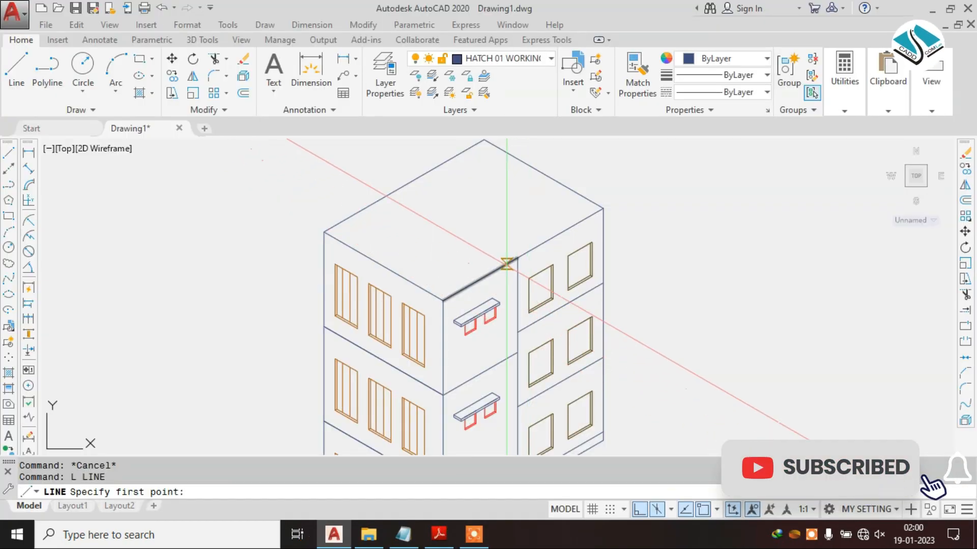
pyautogui.scroll(2, 518, 258)
pyautogui.click(521, 249)
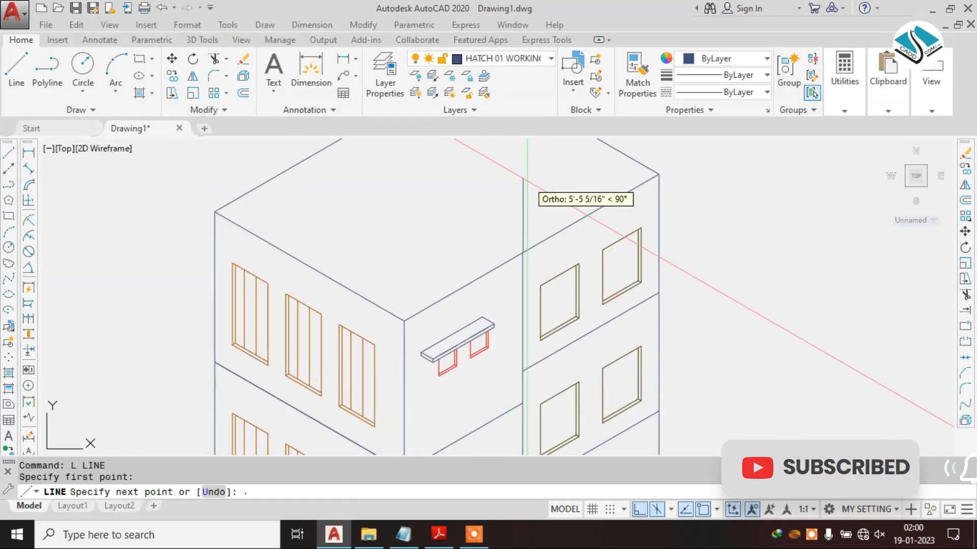
pyautogui.write("4'")
pyautogui.press('Return')
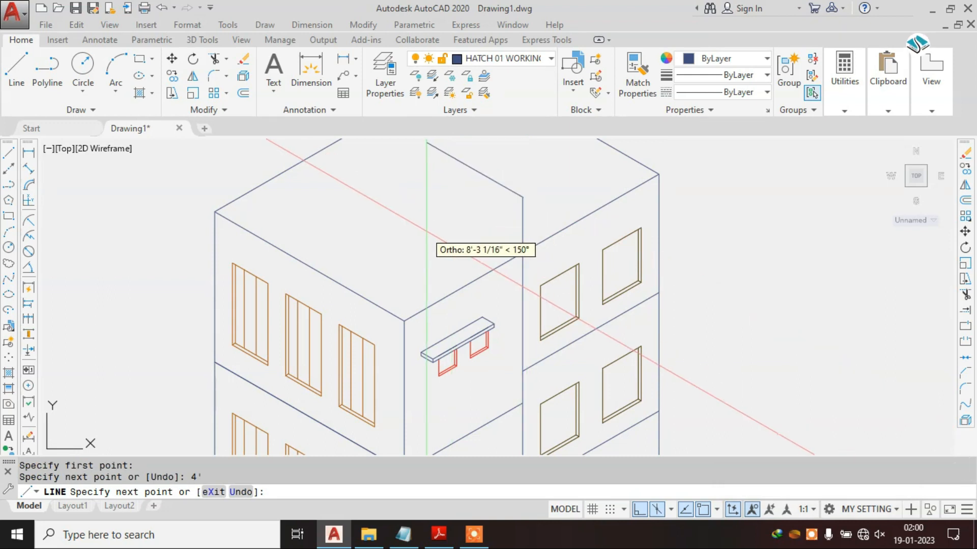
# Step: Check the roof block in the reference PDF, undo the 4' segment and redraw the vertical line 7' high
pyautogui.click(440, 526)
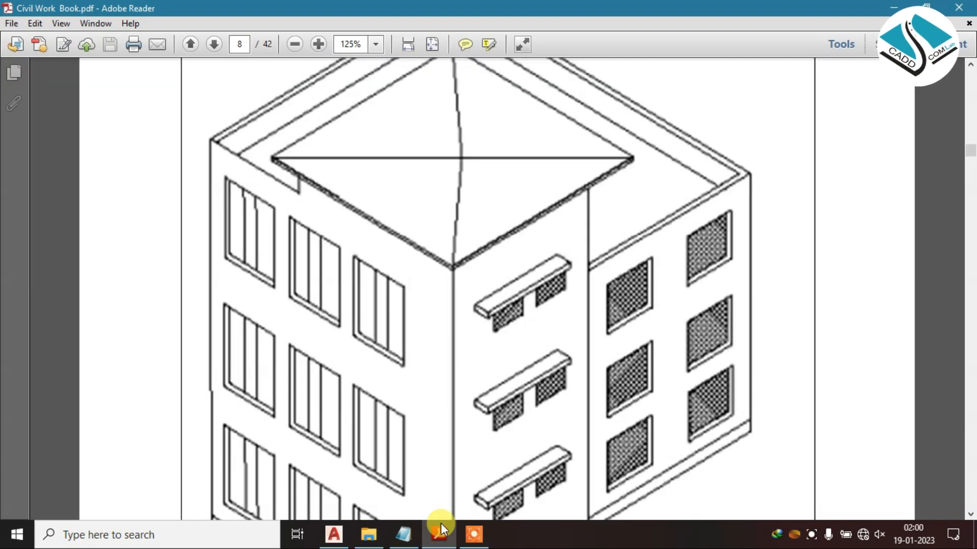
pyautogui.click(439, 532)
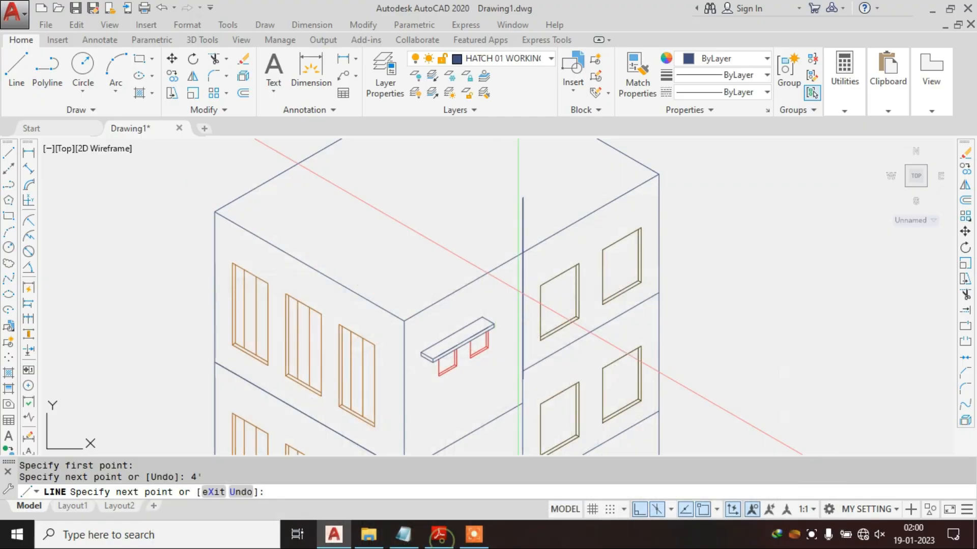
pyautogui.hotkey('ctrl', 'z')
pyautogui.write("7'")
pyautogui.press('Return')
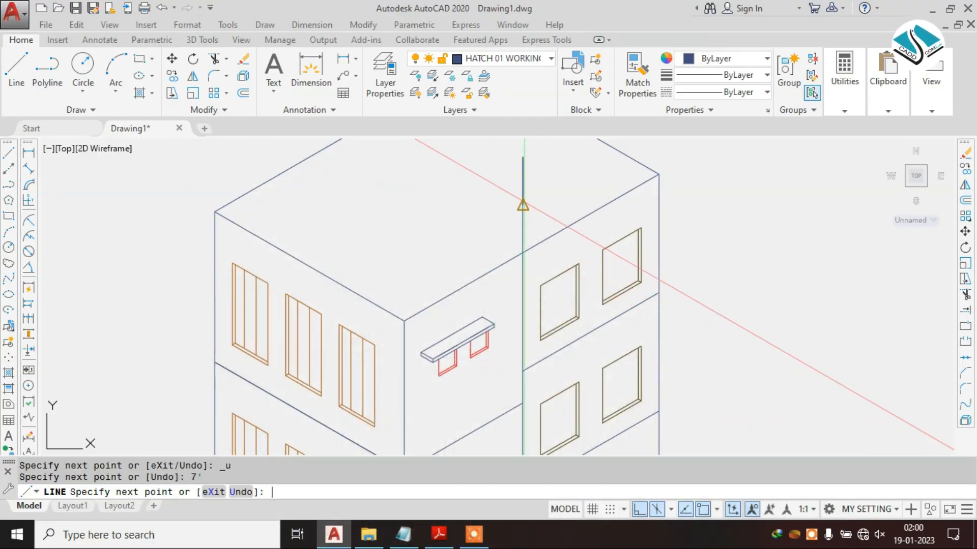
# Step: Draw the roof block's front top edge from the 7' vertical, parallel to the roof edge below and past the building's front corner
pyautogui.moveTo(523, 203); pyautogui.dragTo(526, 254, button='middle')
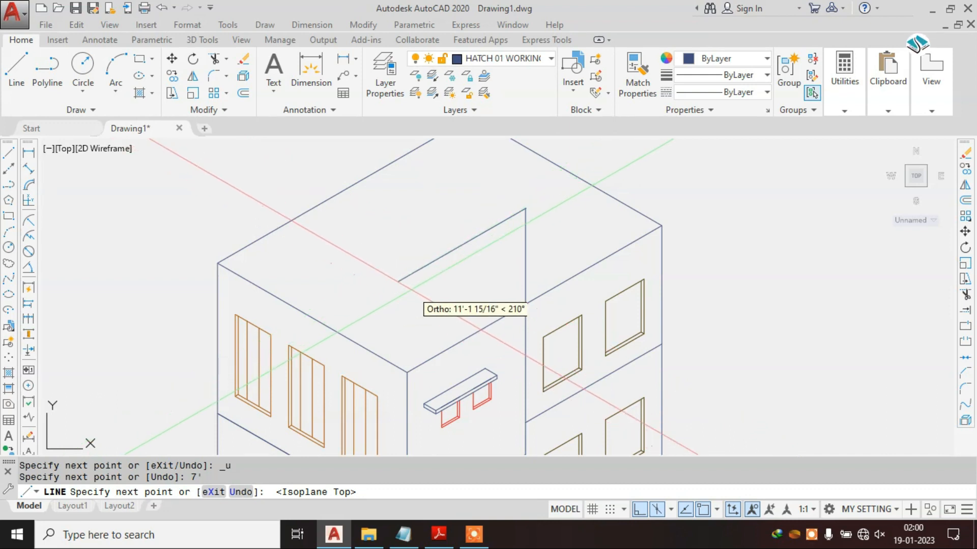
pyautogui.click(388, 288)
pyautogui.press('Escape')
# Step: Draw a vertical line up from the building's front roof corner, crossing the new top edge
pyautogui.press('Return')
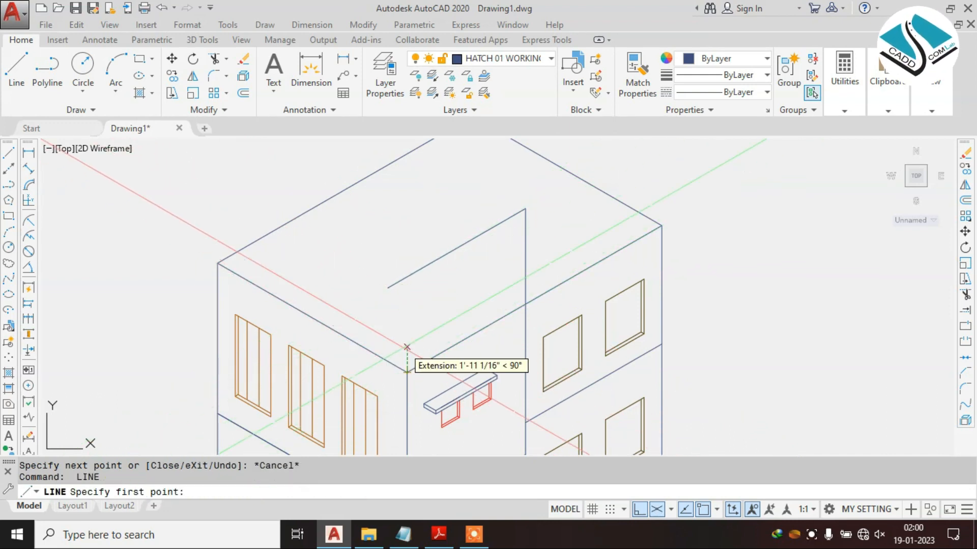
pyautogui.click(407, 370)
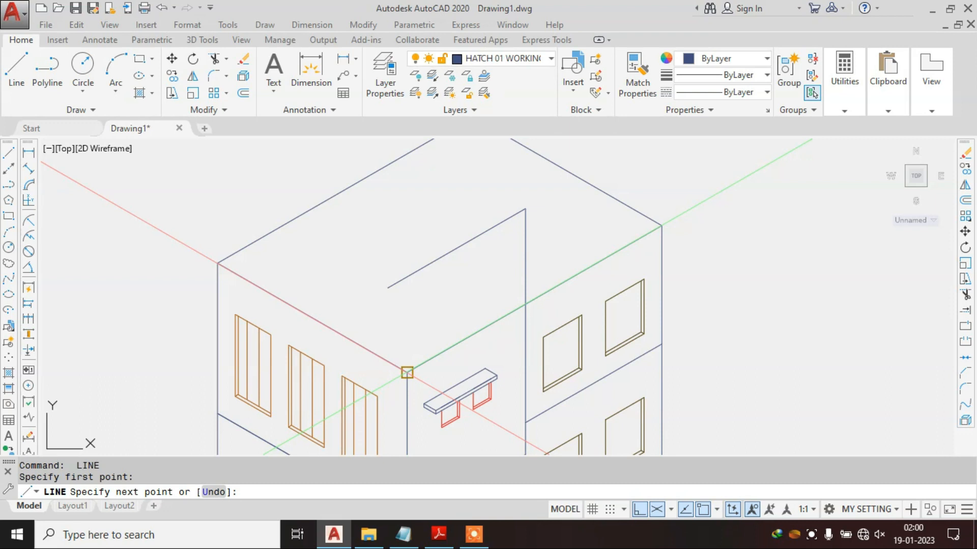
pyautogui.click(404, 370)
pyautogui.press('F5')
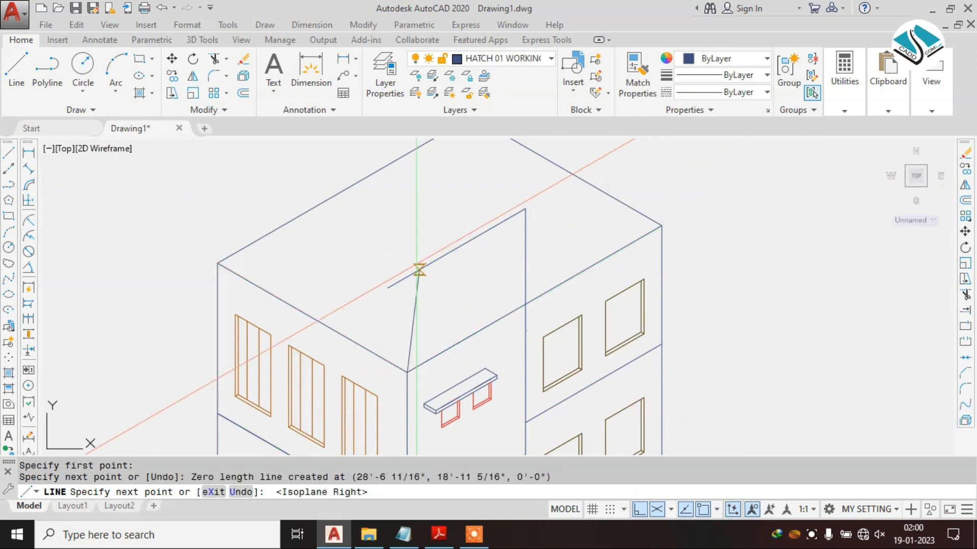
pyautogui.click(407, 239)
pyautogui.press('Escape')
# Step: Trim both overshooting line ends at the roof block's front top corner
pyautogui.write('TR')
pyautogui.press('Return')
pyautogui.press('Return')
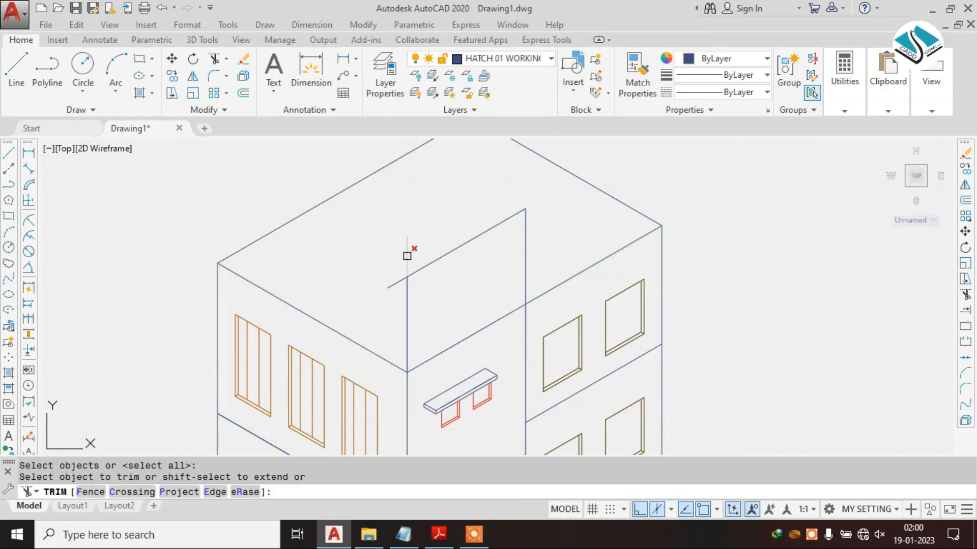
pyautogui.press('Escape')
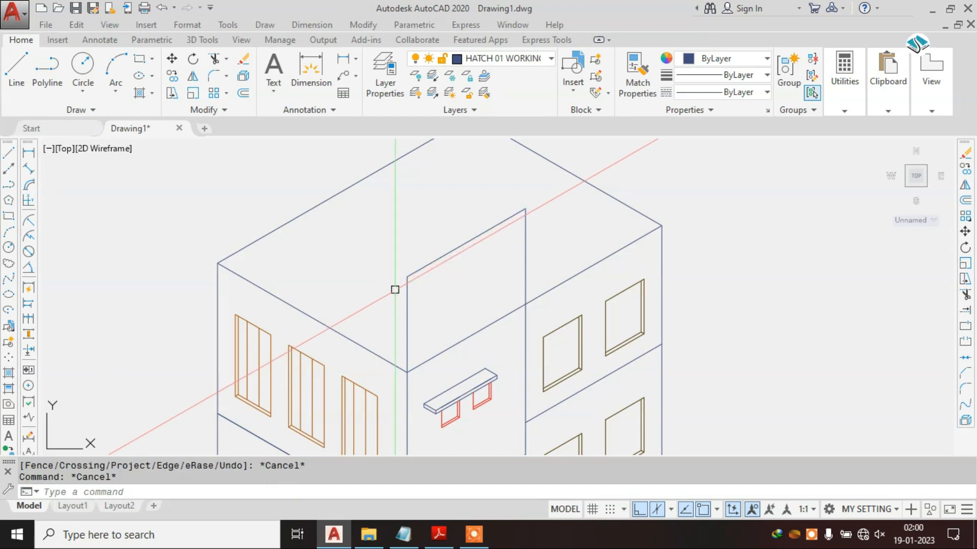
# Step: Draw a 7' vertical line up from the midpoint of the left roof edge and join its top to the block's front corner
pyautogui.write('L')
pyautogui.press('Return')
pyautogui.click(312, 318)
pyautogui.write("7'")
pyautogui.press('Return')
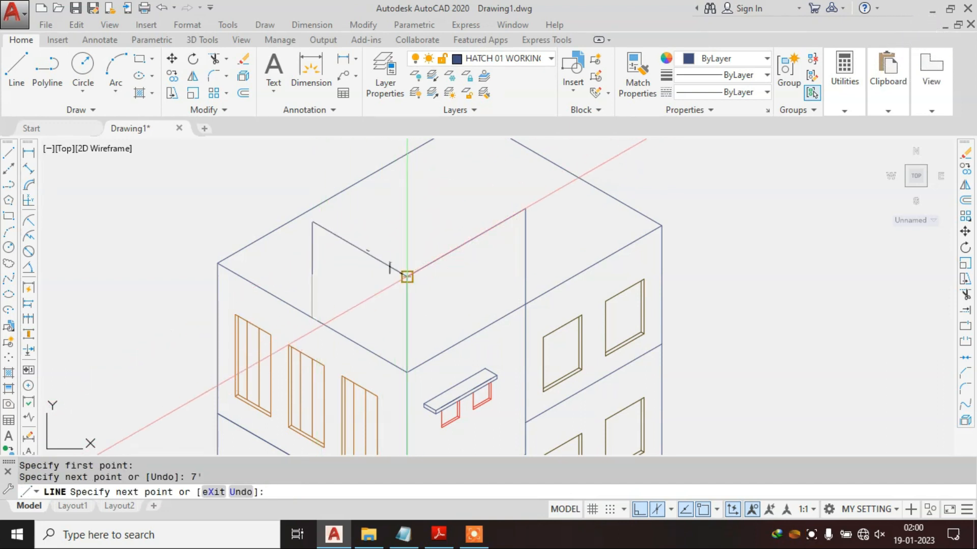
pyautogui.click(407, 273)
pyautogui.press('Escape')
# Step: Draw the roof block's two rear top edges from its left and right top corners so that they cross at the back
pyautogui.press('Return')
pyautogui.click(312, 223)
pyautogui.click(445, 146)
pyautogui.press('Escape')
pyautogui.press('Return')
pyautogui.click(526, 208)
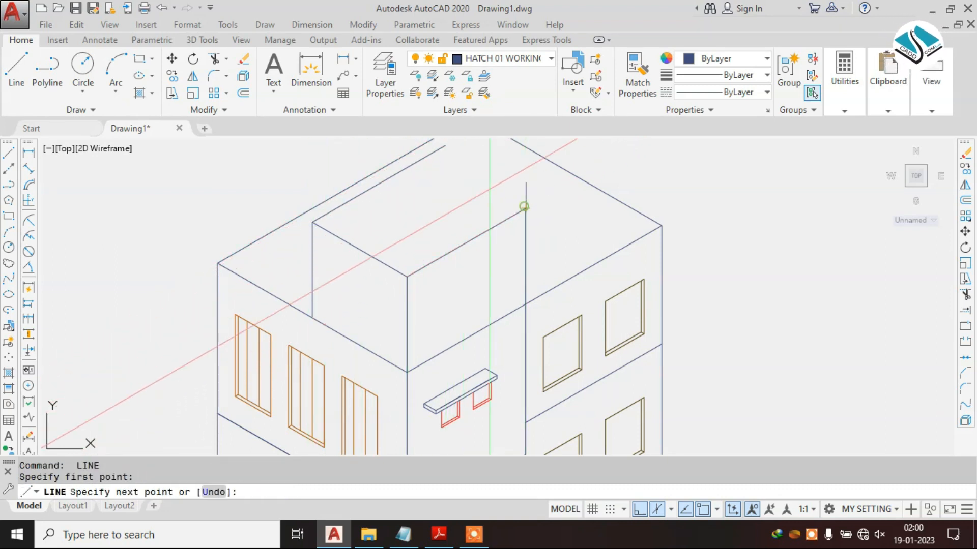
pyautogui.moveTo(523, 207); pyautogui.dragTo(552, 262, button='middle')
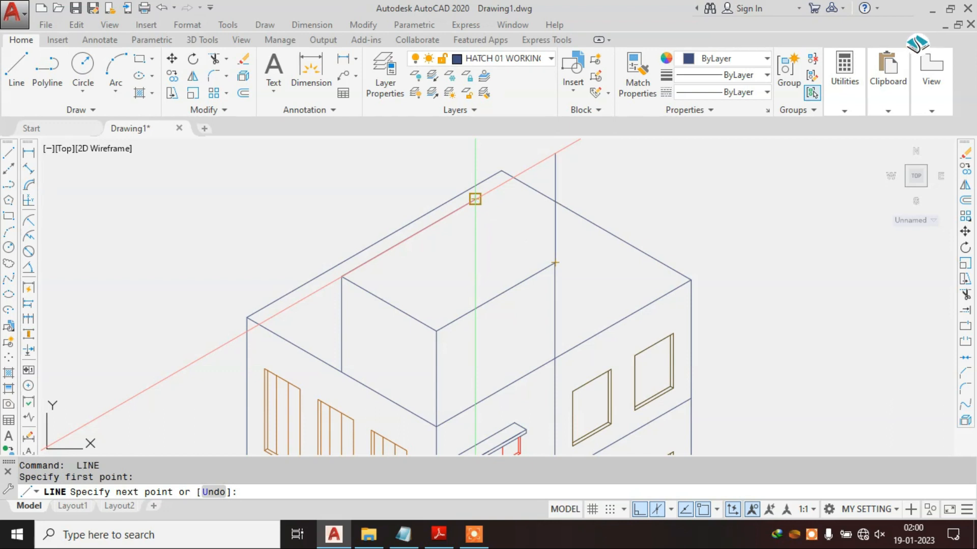
pyautogui.press('F5')
pyautogui.click(383, 164)
pyautogui.press('Escape')
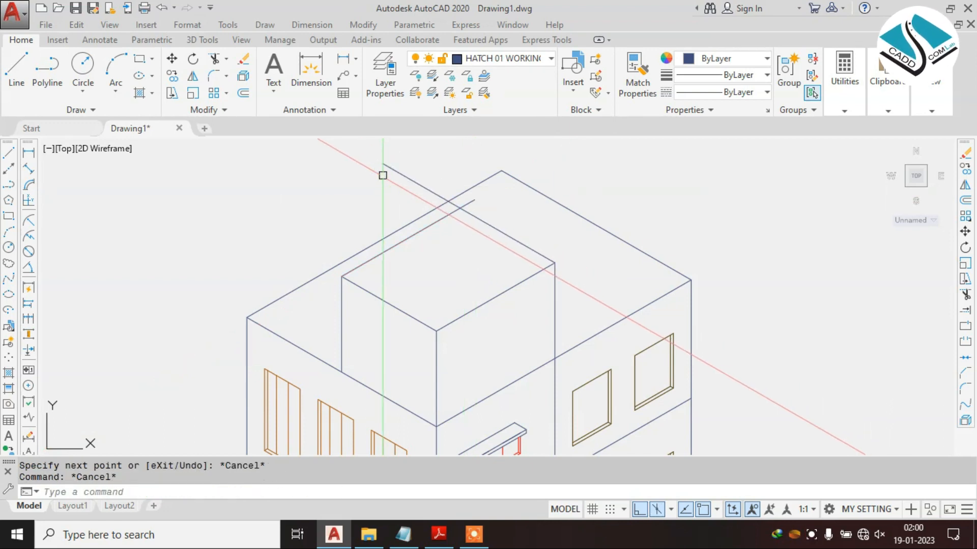
# Step: Trim the overshooting ends of the two rear edges to close the roof block's back corner
pyautogui.press('Return')
pyautogui.press('Return')
pyautogui.click(427, 160)
pyautogui.click(411, 181)
pyautogui.scroll(4, 459, 199)
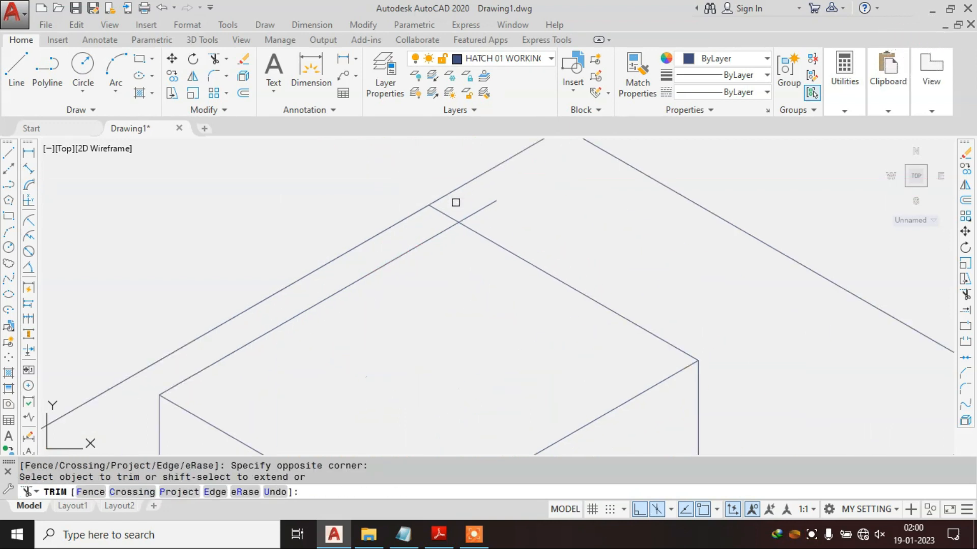
pyautogui.scroll(-3, 444, 170)
pyautogui.click(455, 203)
pyautogui.press('Escape')
pyautogui.press('Escape')
pyautogui.press('Escape')
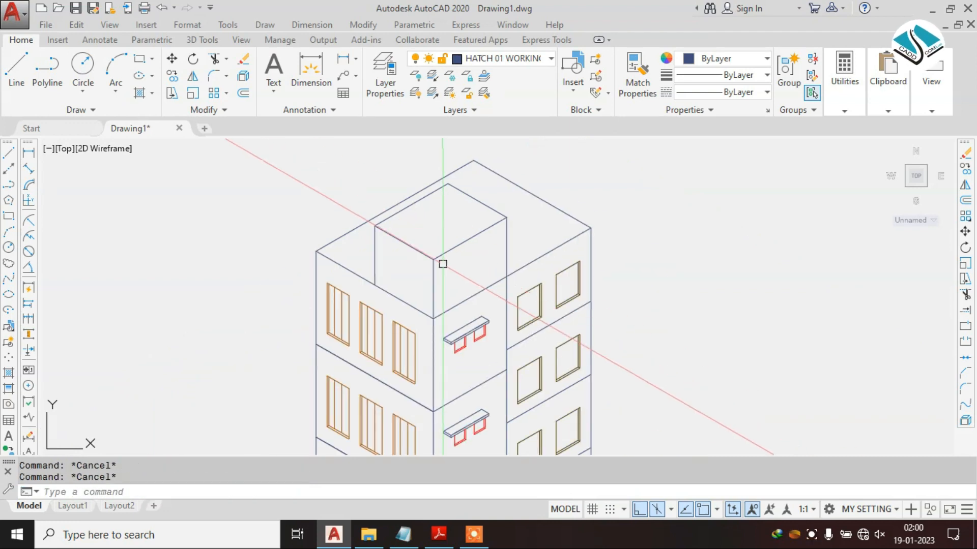
# Step: Examine the roof overhang in the reference PDF and return to the roof block in the drawing
pyautogui.scroll(-2, 444, 263)
pyautogui.scroll(1, 449, 287)
pyautogui.click(448, 538)
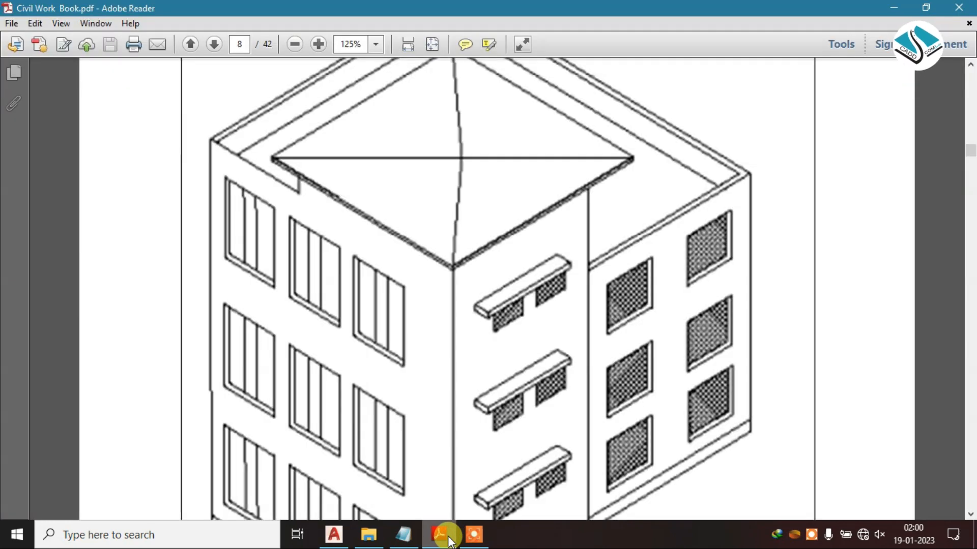
pyautogui.click(449, 539)
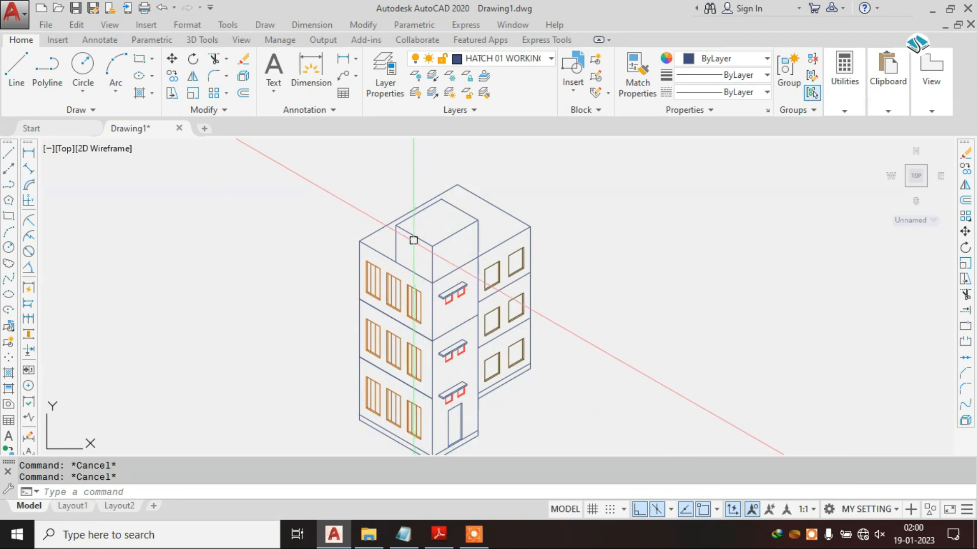
pyautogui.scroll(5, 394, 216)
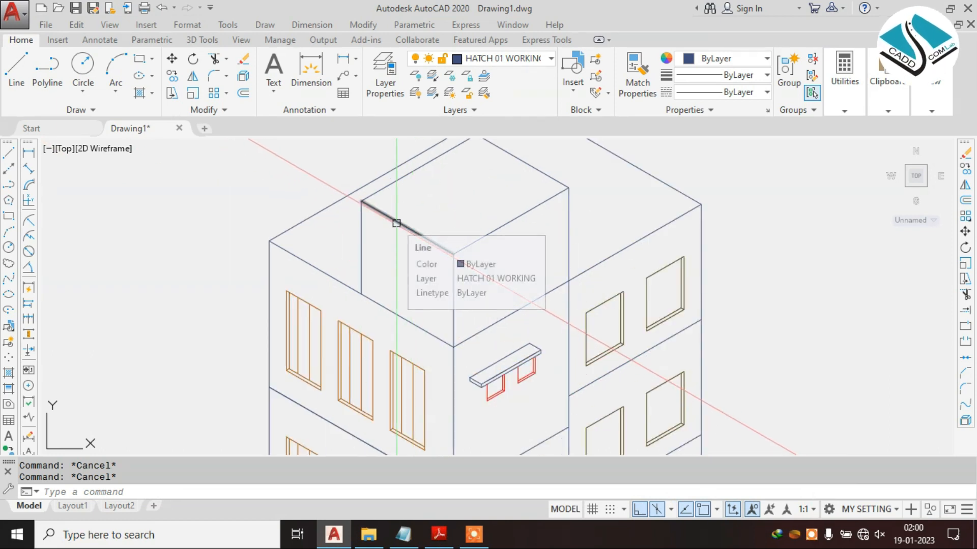
pyautogui.scroll(2, 396, 223)
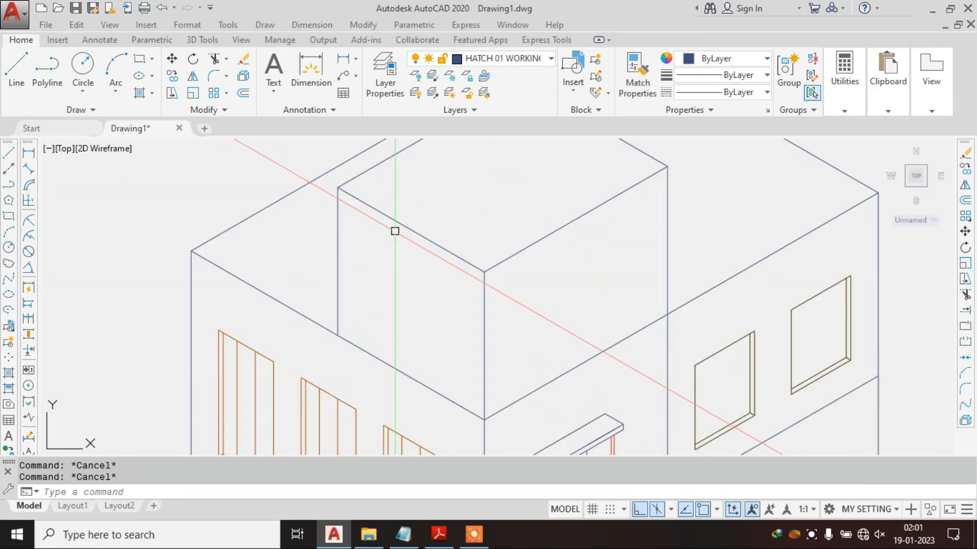
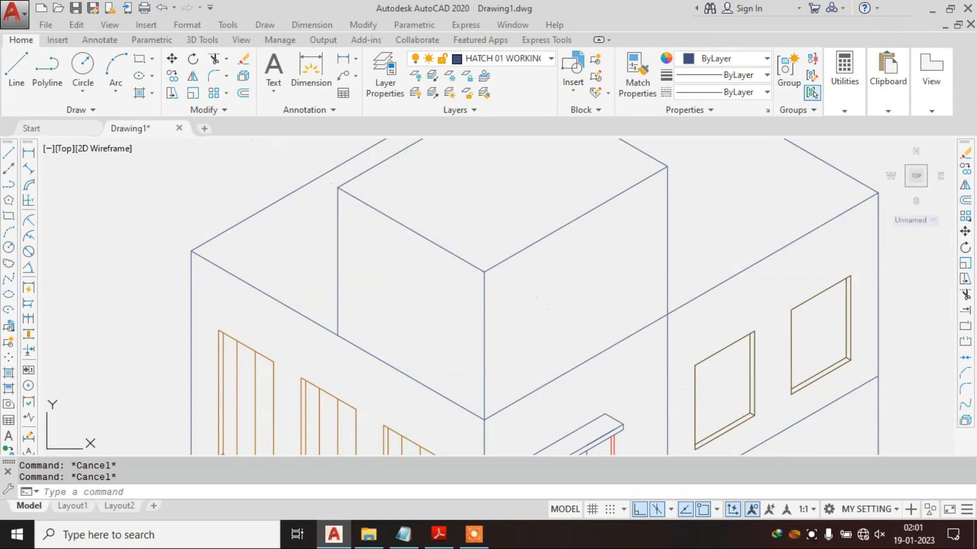
# Step: Copy the roof block's left front top edge 2' outward in the top isoplane
pyautogui.click(391, 228)
pyautogui.write('co')
pyautogui.press('Return')
pyautogui.click(391, 227)
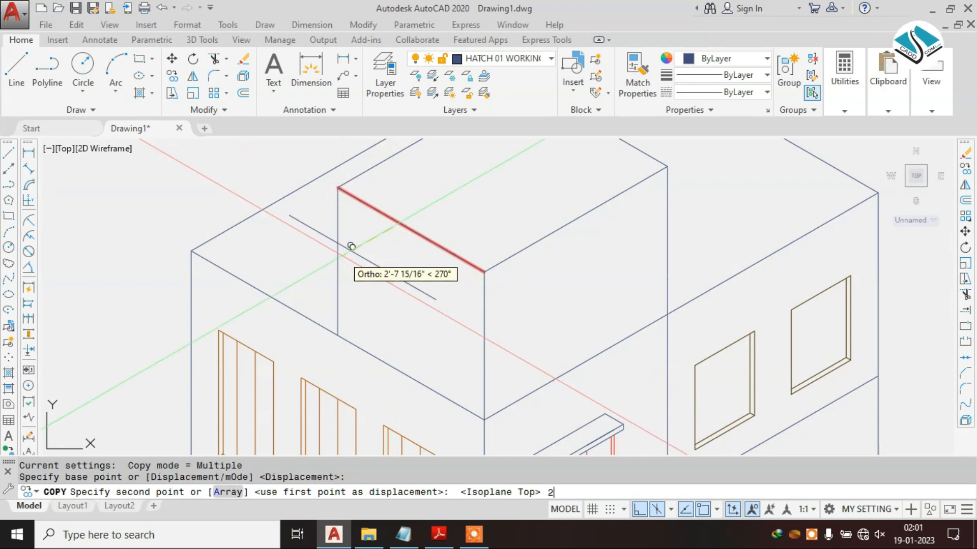
pyautogui.write("2'")
pyautogui.press('Return')
pyautogui.press('Escape')
# Step: Copy the roof block's right front top edge 2' outward for the overhang
pyautogui.click(542, 242)
pyautogui.write('co')
pyautogui.press('Return')
pyautogui.click(562, 235)
pyautogui.write("2'")
pyautogui.press('Return')
pyautogui.press('Escape')
# Step: Fillet the two copied overhang edges with zero radius into a sharp front corner
pyautogui.write('F')
pyautogui.press('Return')
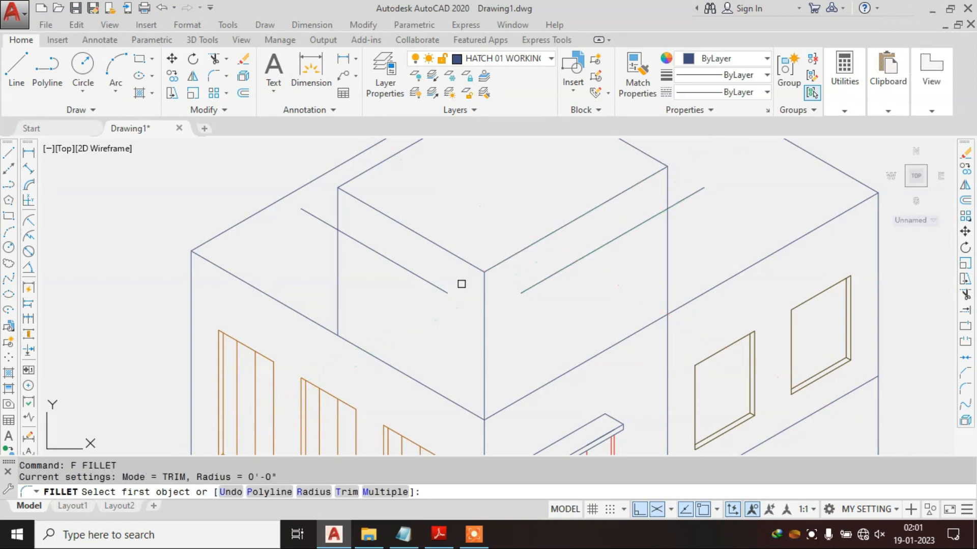
pyautogui.click(443, 286)
pyautogui.click(543, 284)
pyautogui.press('Escape')
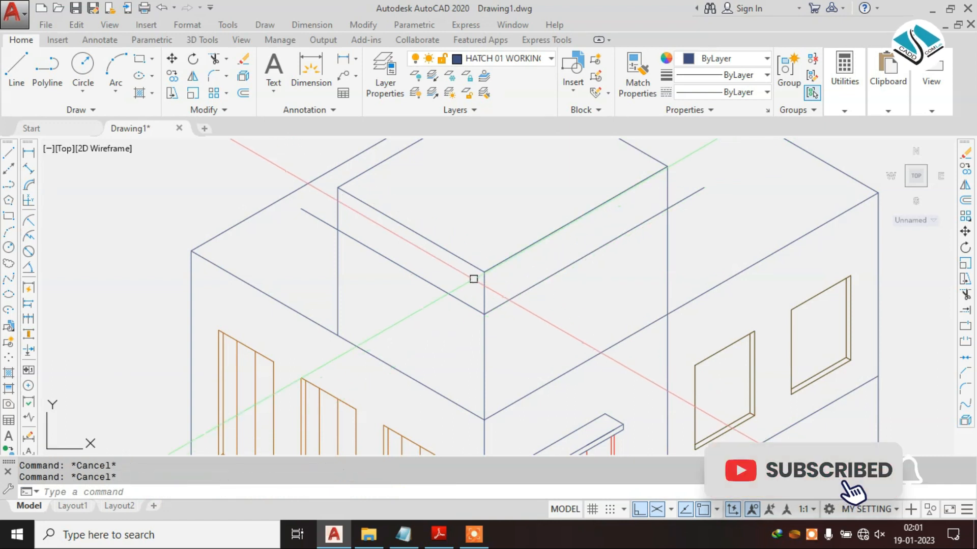
# Step: Draw a line from the roof block's left top corner, extending its rear edge past the copied overhang edge
pyautogui.write('L')
pyautogui.press('Return')
pyautogui.scroll(2, 340, 191)
pyautogui.click(342, 185)
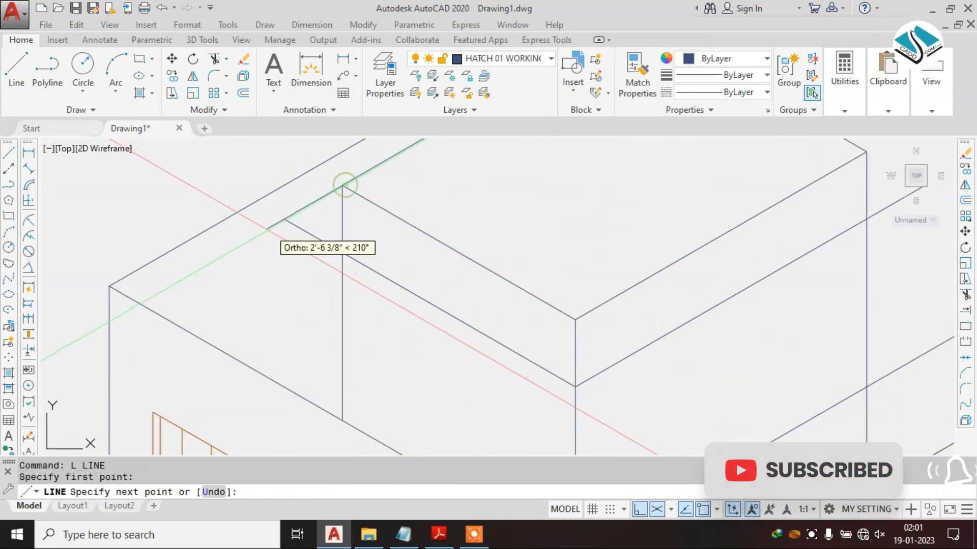
pyautogui.click(255, 235)
pyautogui.press('Escape')
pyautogui.press('Escape')
# Step: Trim the line overshooting the left overhang corner and the left and front verticals above the overhang edges
pyautogui.write('TR')
pyautogui.press('Return')
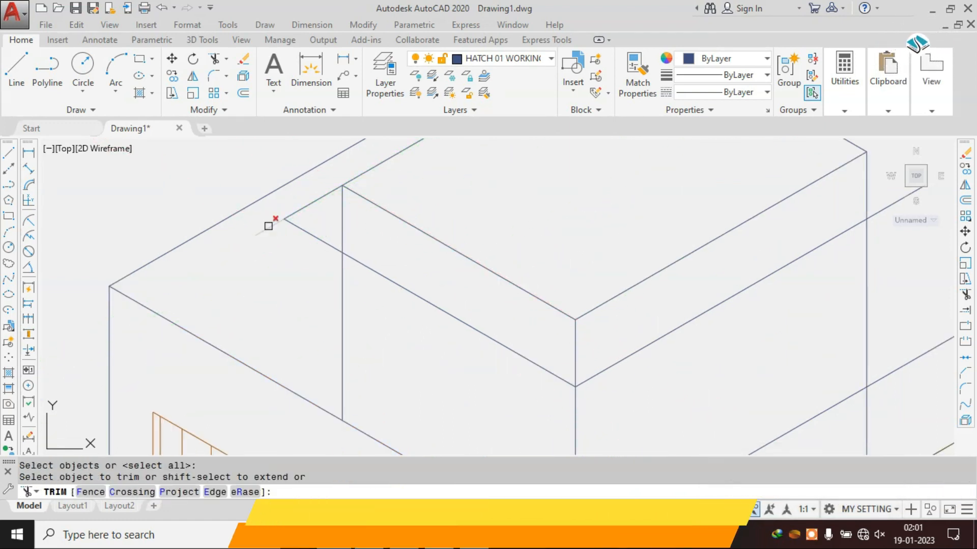
pyautogui.click(268, 227)
pyautogui.scroll(-2, 331, 220)
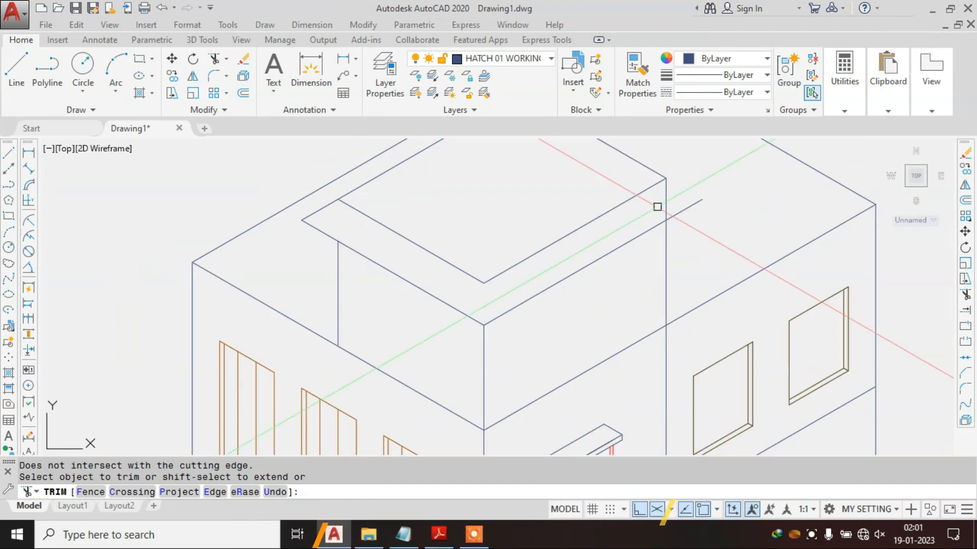
pyautogui.press('Escape')
# Step: Connect the roof block's right top corner to the outer end of the right overhang edge with a line
pyautogui.moveTo(654, 207); pyautogui.dragTo(595, 227, button='middle')
pyautogui.write('L')
pyautogui.press('Return')
pyautogui.click(614, 199)
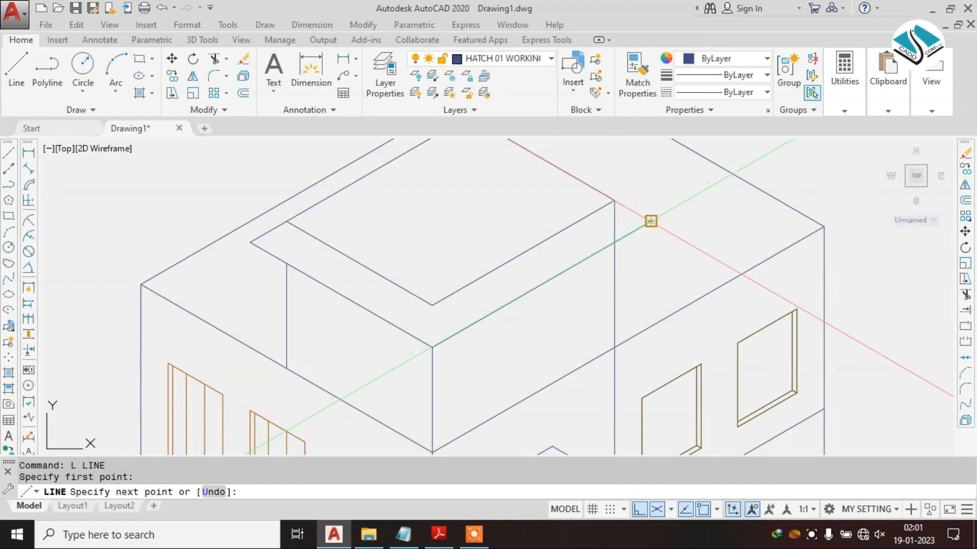
pyautogui.click(650, 221)
pyautogui.press('Escape')
# Step: Trim the right vertical line above the overhang edge
pyautogui.write('T')
pyautogui.press('Return')
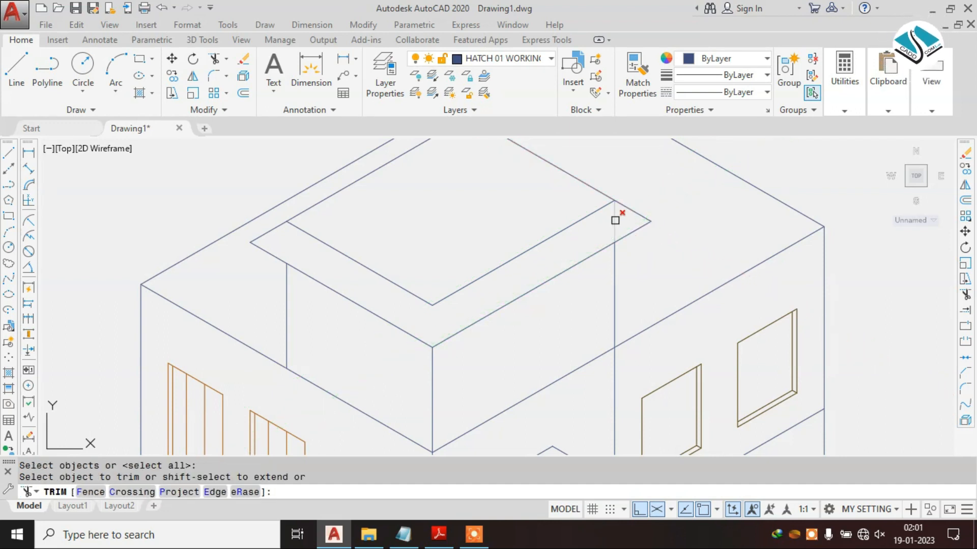
pyautogui.press('Escape')
pyautogui.press('Escape')
# Step: Erase the short left overhang line and redraw it from the block's left top corner past the outer overhang edge
pyautogui.click(280, 227)
pyautogui.write('E')
pyautogui.press('Return')
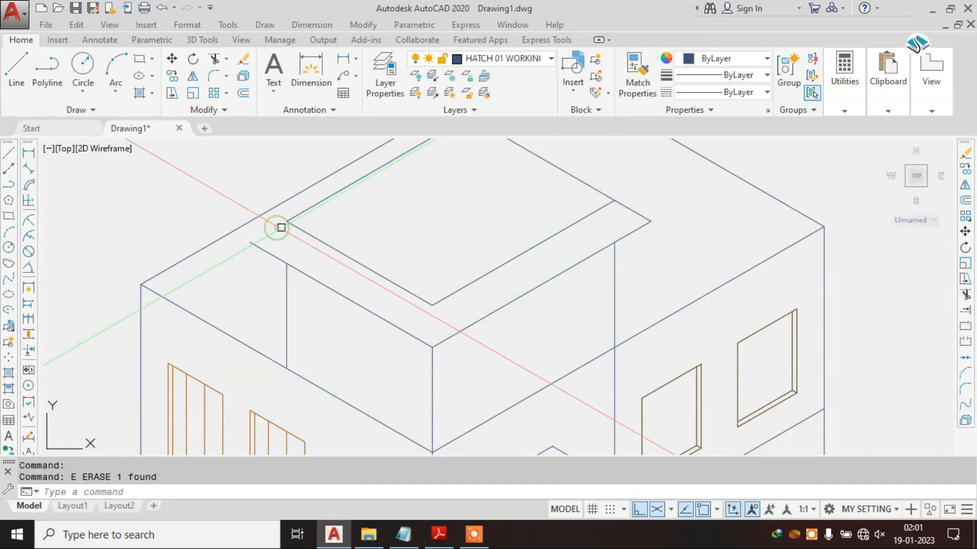
pyautogui.write('L')
pyautogui.press('Return')
pyautogui.scroll(2, 277, 230)
pyautogui.click(290, 212)
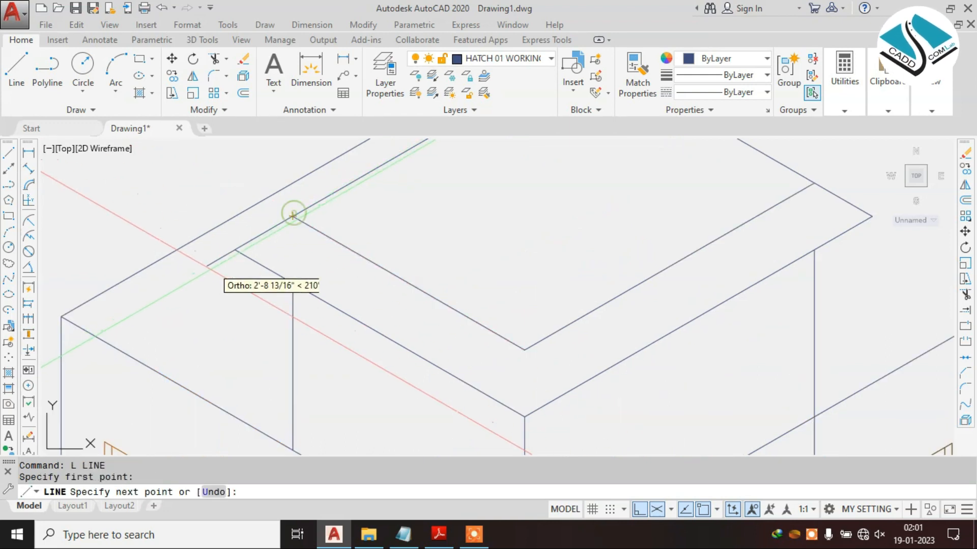
pyautogui.press('Escape')
pyautogui.press('Escape')
# Step: Trim the redrawn left roof block line where it overshoots the outer overhang edge
pyautogui.write('T')
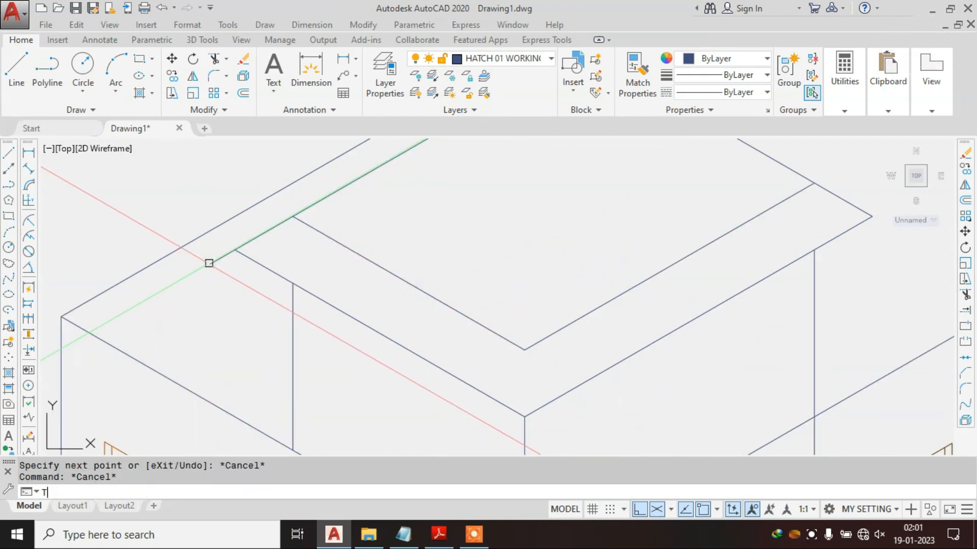
pyautogui.write('R')
pyautogui.press('Return')
pyautogui.scroll(-5, 218, 253)
pyautogui.press('Escape')
pyautogui.press('Escape')
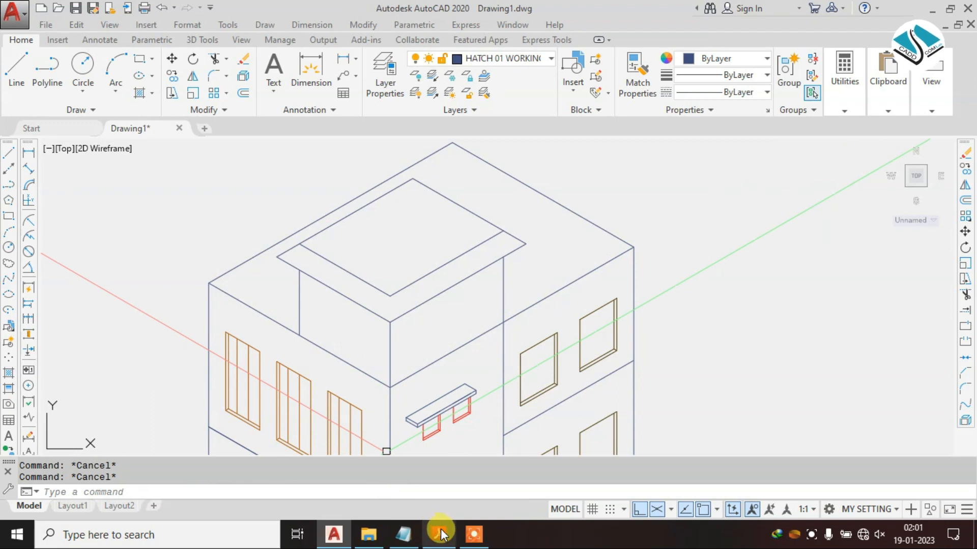
# Step: Check the roof in the reference PDF and erase the roof block's two inner front top edges inside the overhang
pyautogui.click(441, 534)
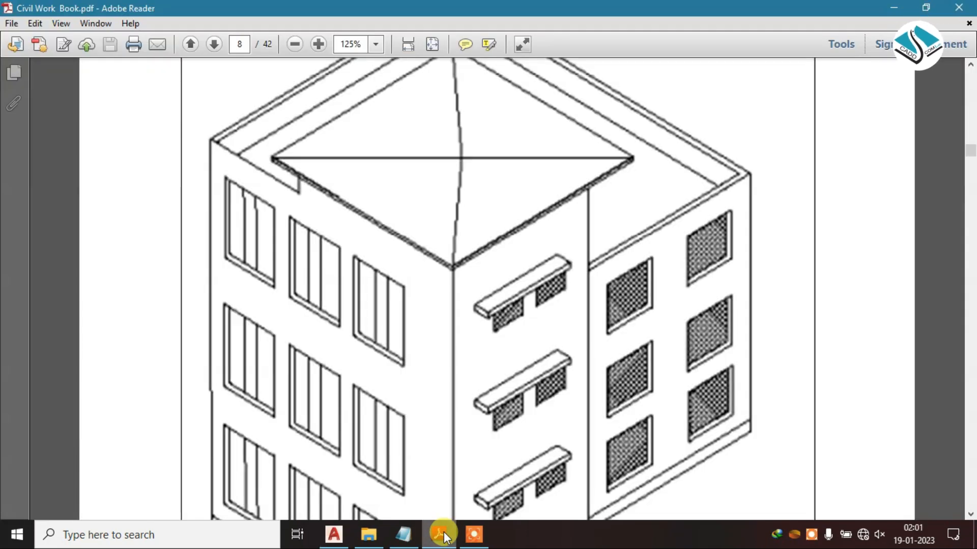
pyautogui.click(442, 533)
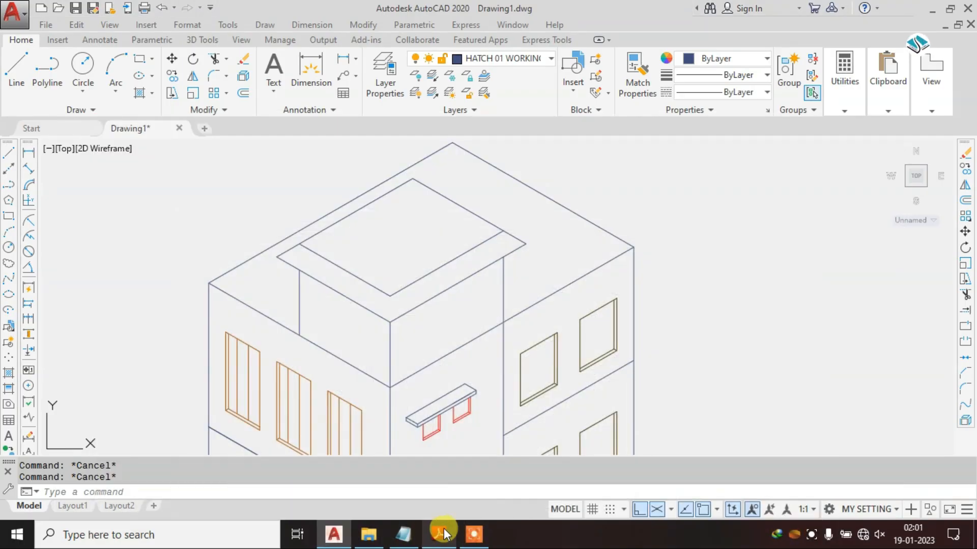
pyautogui.click(442, 533)
pyautogui.click(442, 533)
pyautogui.click(356, 277)
pyautogui.write('E')
pyautogui.click(409, 278)
pyautogui.write('E')
pyautogui.press('Escape')
pyautogui.click(419, 279)
pyautogui.write('E')
# Step: Copy the overhang's left front edge 6" straight down to start the roof slab thickness
pyautogui.click(440, 538)
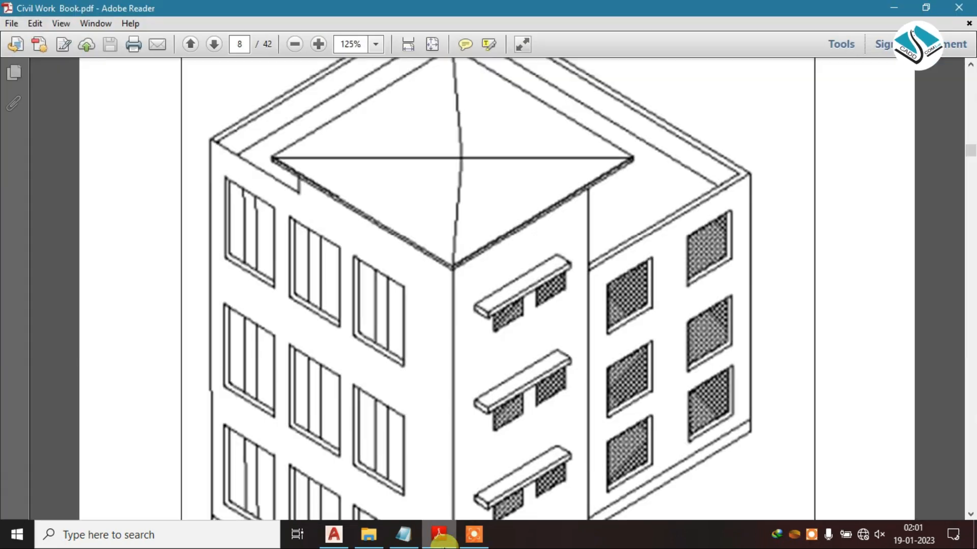
pyautogui.click(440, 539)
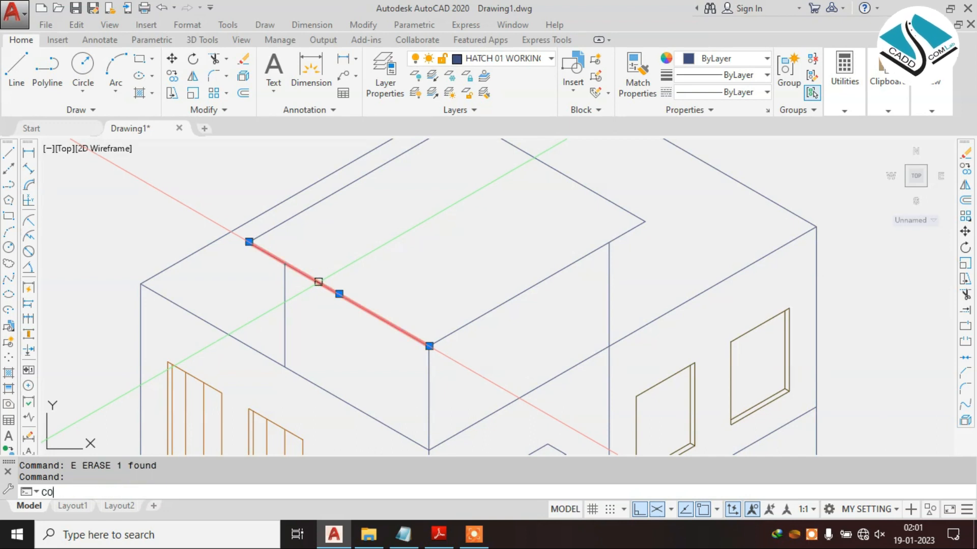
pyautogui.write('co')
pyautogui.press('Return')
pyautogui.click(319, 281)
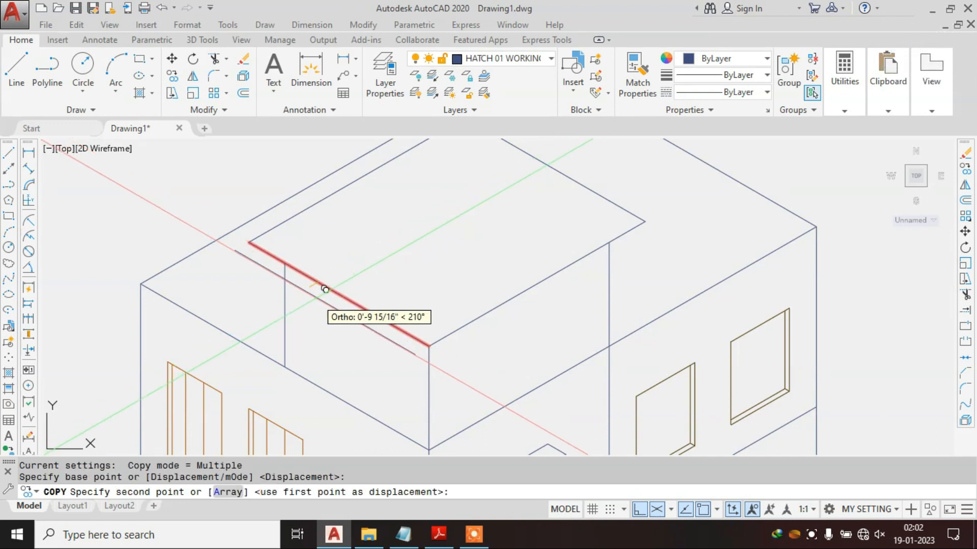
pyautogui.press('F5')
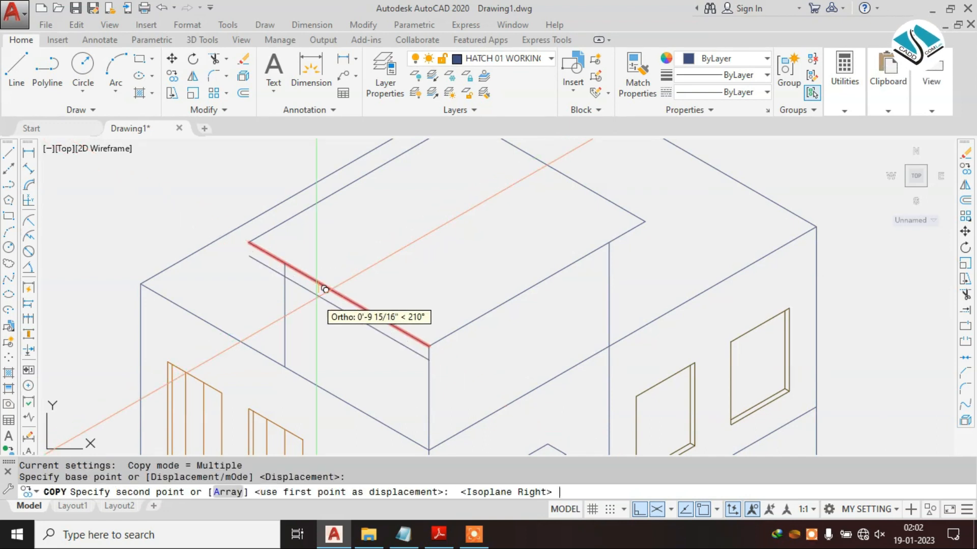
pyautogui.write('3')
pyautogui.press('Return')
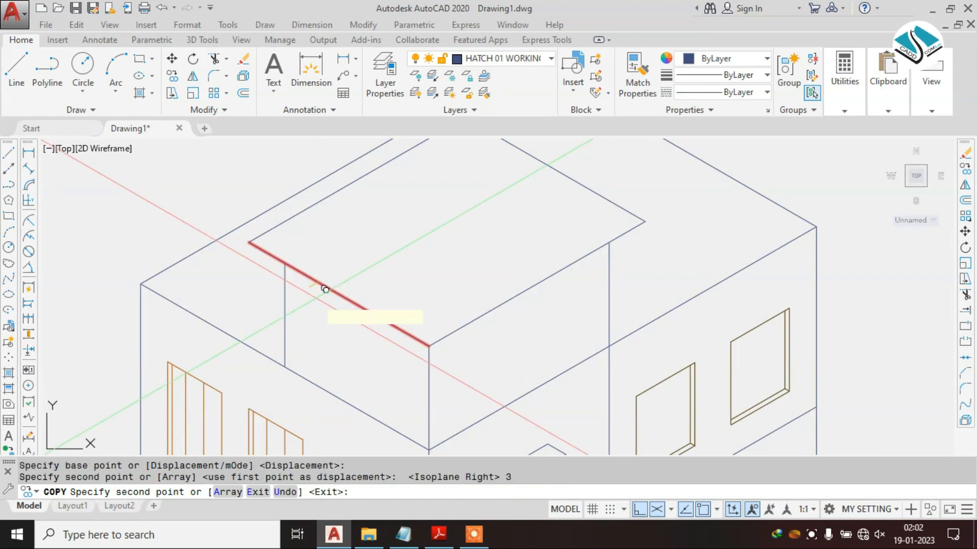
pyautogui.write('u')
pyautogui.press('Return')
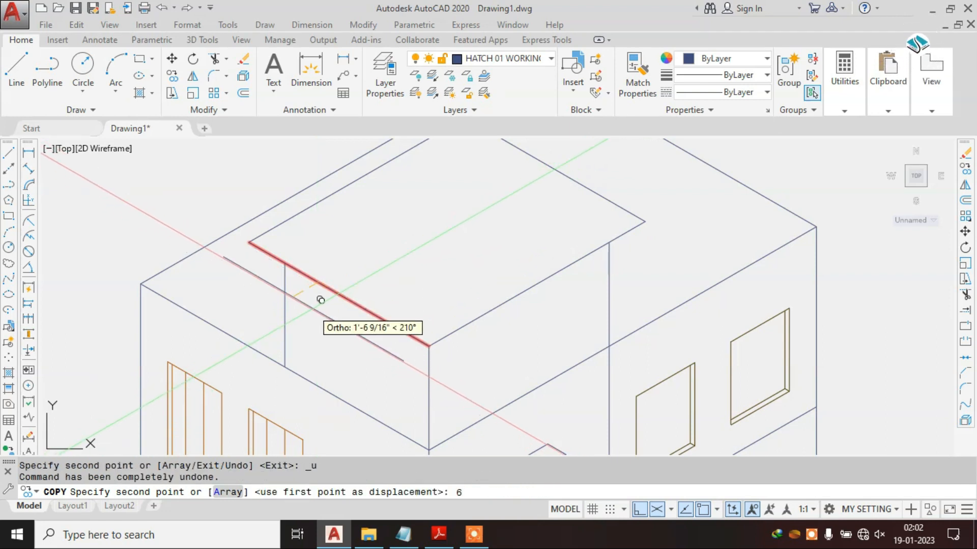
pyautogui.press('F5')
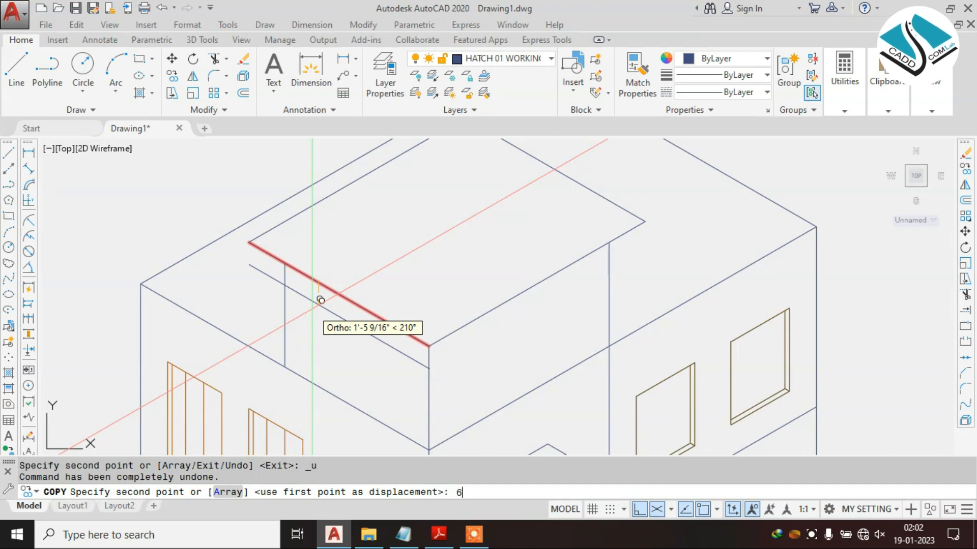
pyautogui.press('Return')
pyautogui.press('Escape')
pyautogui.press('Escape')
pyautogui.press('Escape')
# Step: Copy the overhang's right front edge 6" straight down
pyautogui.click(465, 326)
pyautogui.write('co')
pyautogui.press('Return')
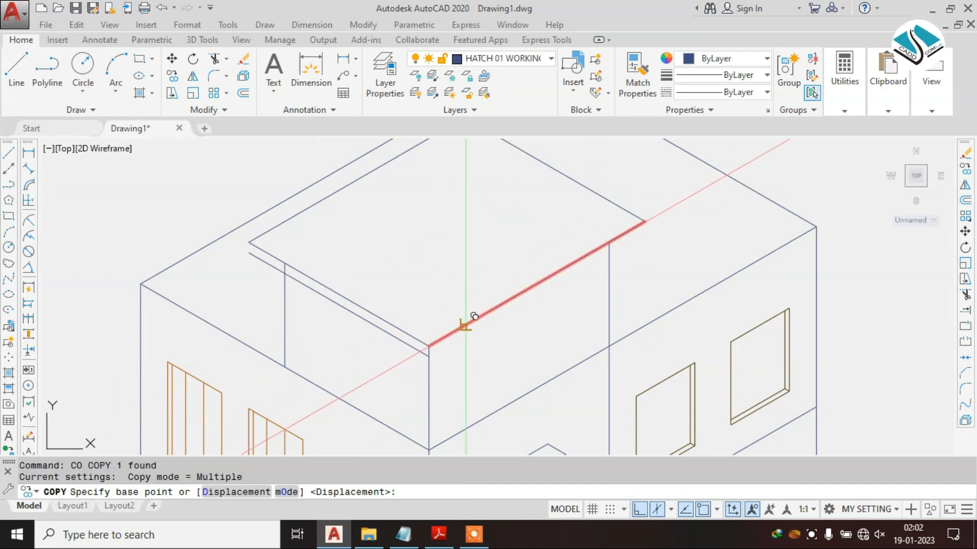
pyautogui.click(466, 325)
pyautogui.write('6')
pyautogui.press('Return')
pyautogui.press('Escape')
pyautogui.press('Escape')
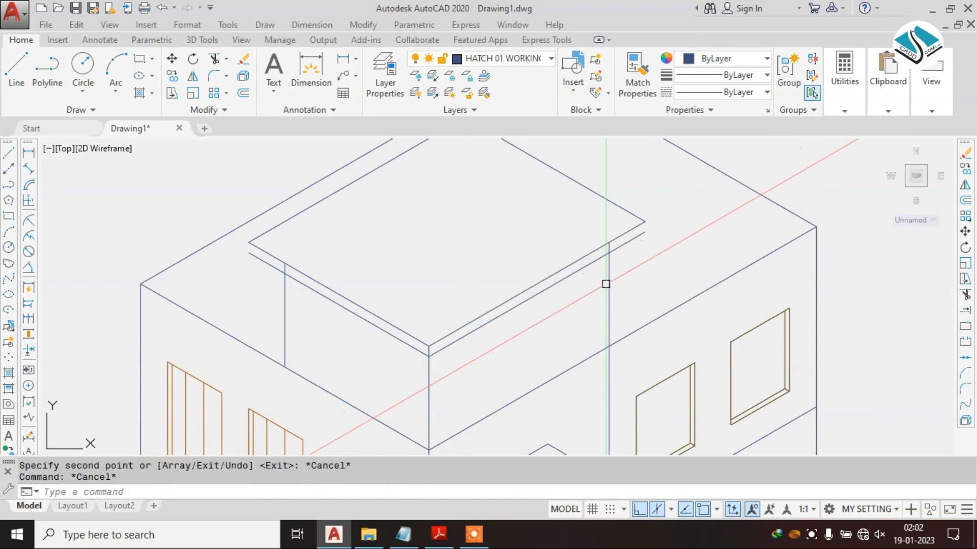
# Step: Close the right end of the roof slab with a short vertical line between its upper and lower edges
pyautogui.write('l')
pyautogui.press('Return')
pyautogui.scroll(3, 640, 218)
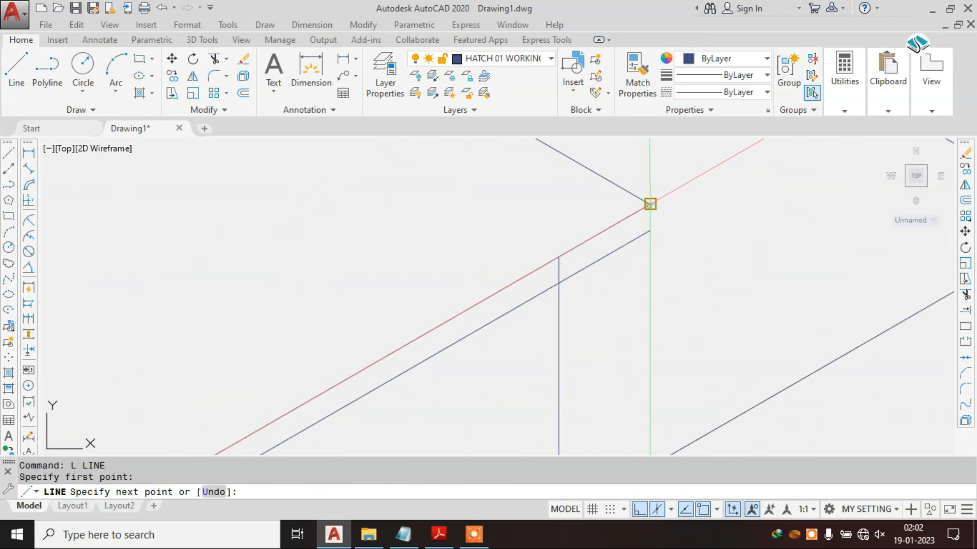
pyautogui.press('Escape')
pyautogui.press('Escape')
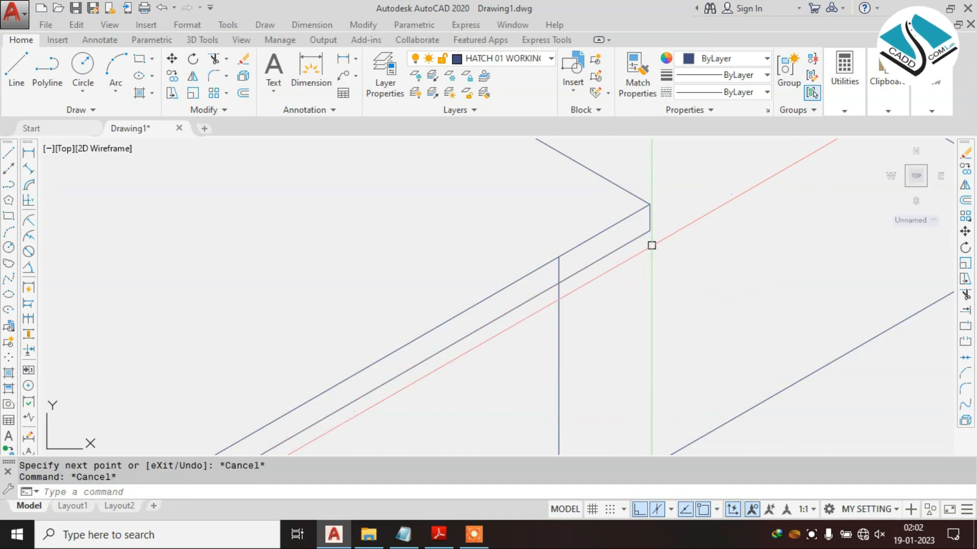
# Step: Trim the block's right and left vertical lines where they cross the roof slab thickness
pyautogui.click(559, 271)
pyautogui.scroll(-6, 589, 236)
pyautogui.scroll(6, 378, 254)
pyautogui.click(392, 256)
pyautogui.press('Escape')
# Step: Close the left end of the roof slab with a short vertical line between its upper and lower edges
pyautogui.write('l')
pyautogui.press('Return')
pyautogui.click(302, 190)
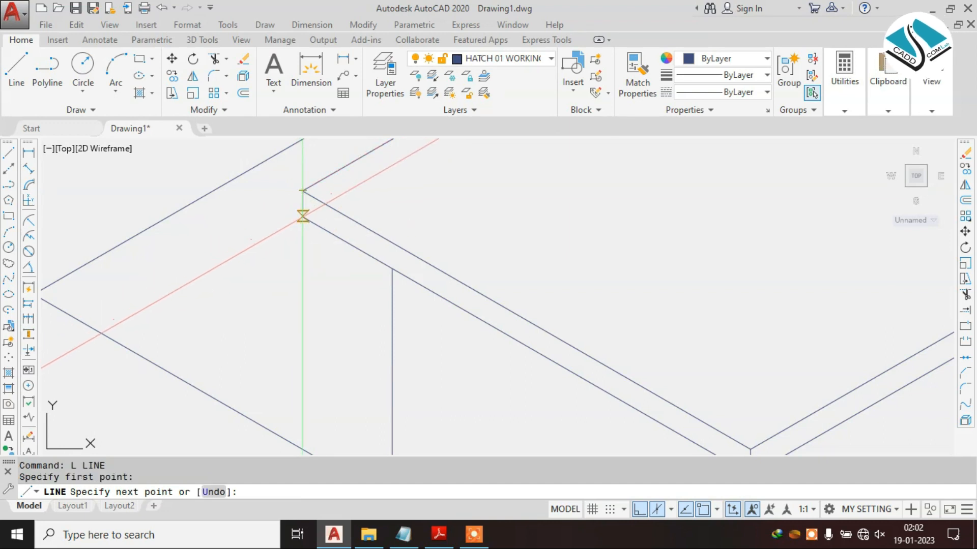
pyautogui.click(301, 212)
pyautogui.scroll(-5, 301, 212)
pyautogui.press('Escape')
pyautogui.scroll(-2, 455, 280)
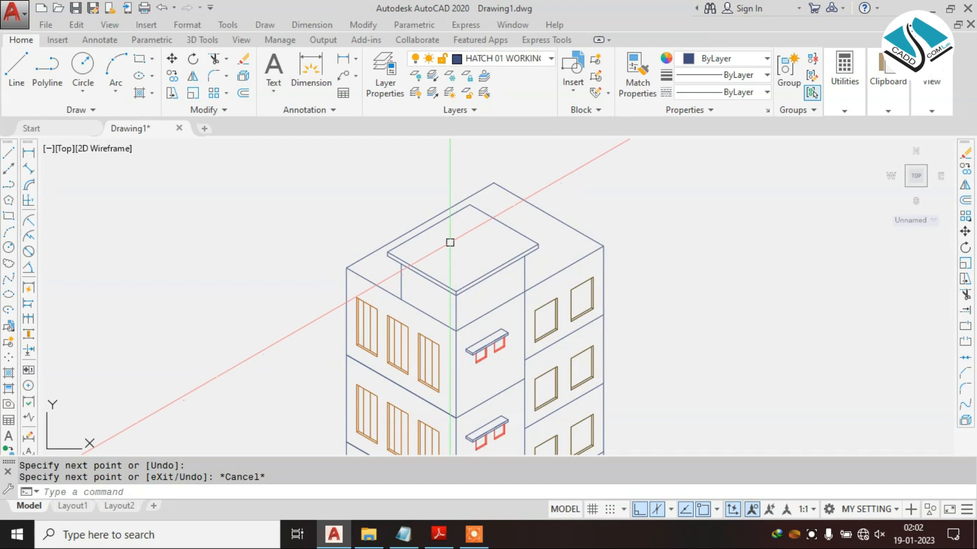
# Step: Draw a diagonal line across the raised roof from its left corner to its right corner
pyautogui.scroll(2, 449, 239)
pyautogui.write('l')
pyautogui.press('Return')
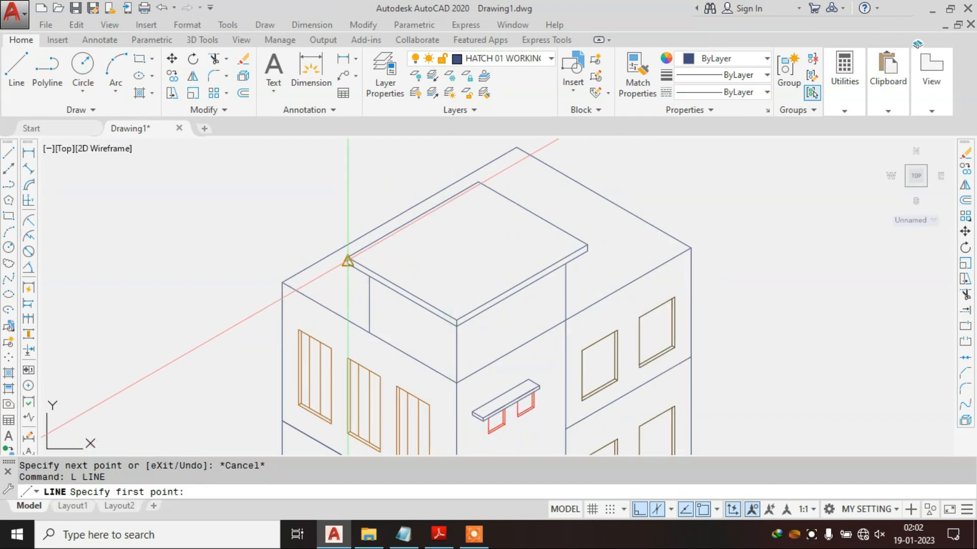
pyautogui.scroll(2, 348, 261)
pyautogui.click(330, 265)
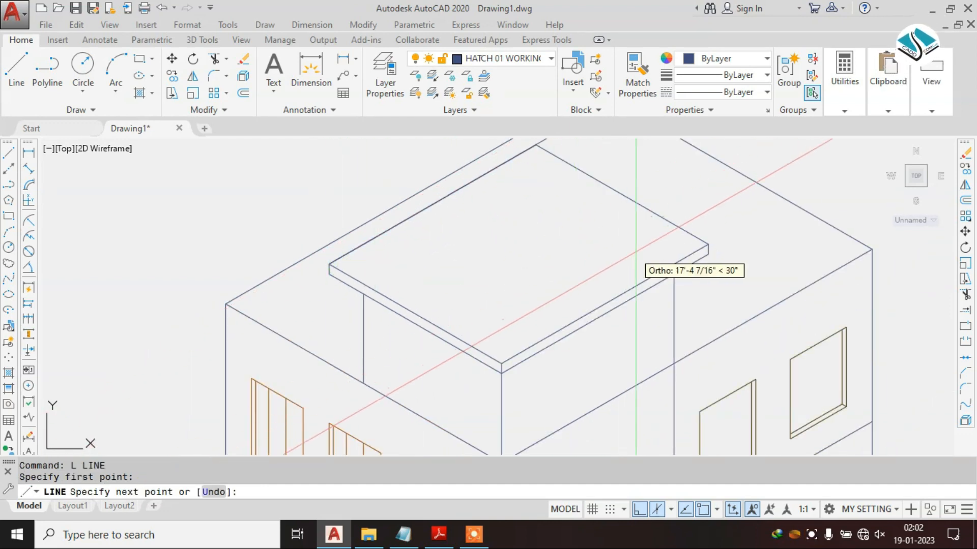
pyautogui.click(707, 245)
pyautogui.press('Escape')
# Step: Draw a second diagonal across the raised roof from its back corner to its front corner
pyautogui.press('Return')
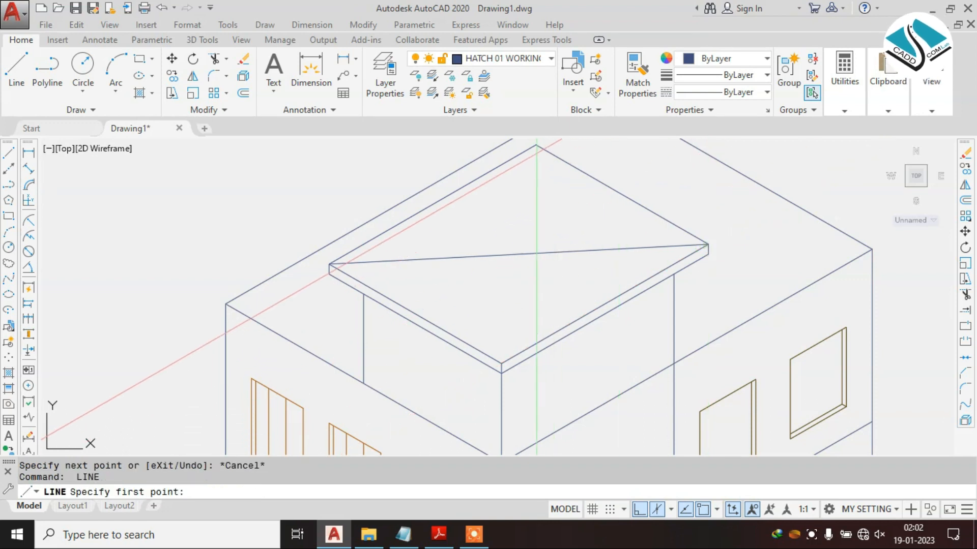
pyautogui.click(534, 144)
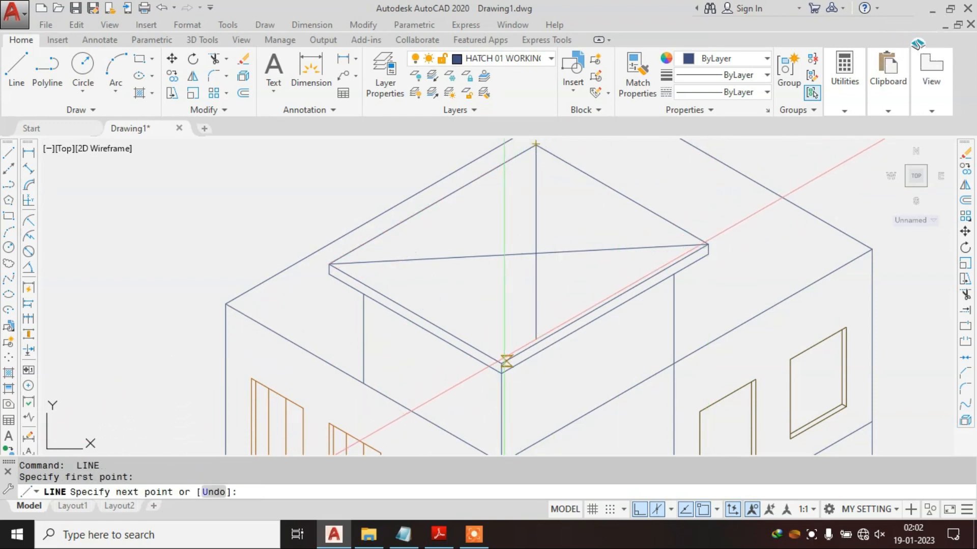
pyautogui.click(504, 362)
pyautogui.press('Escape')
pyautogui.scroll(-6, 422, 210)
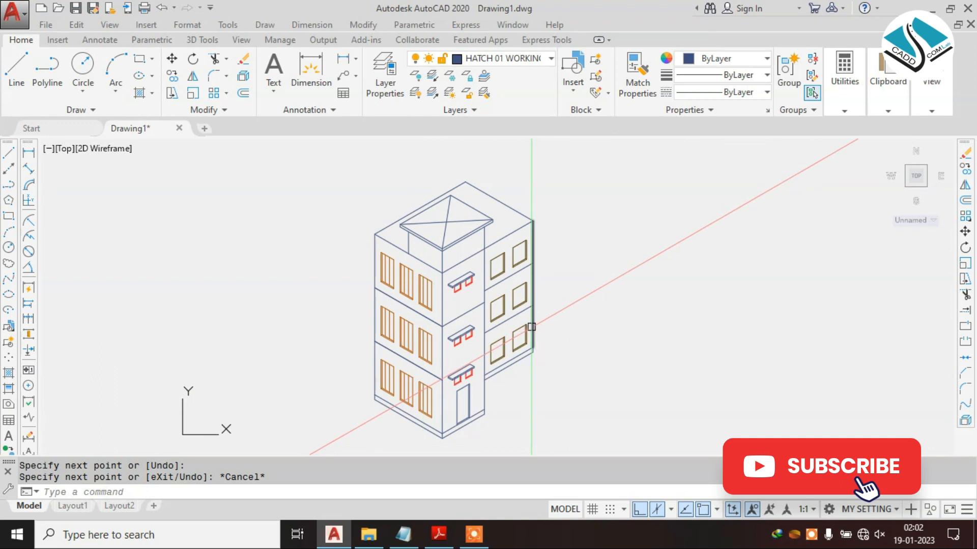
# Step: Examine the parapet walls around the main roof in the reference PDF and compare them with the drawing
pyautogui.click(439, 534)
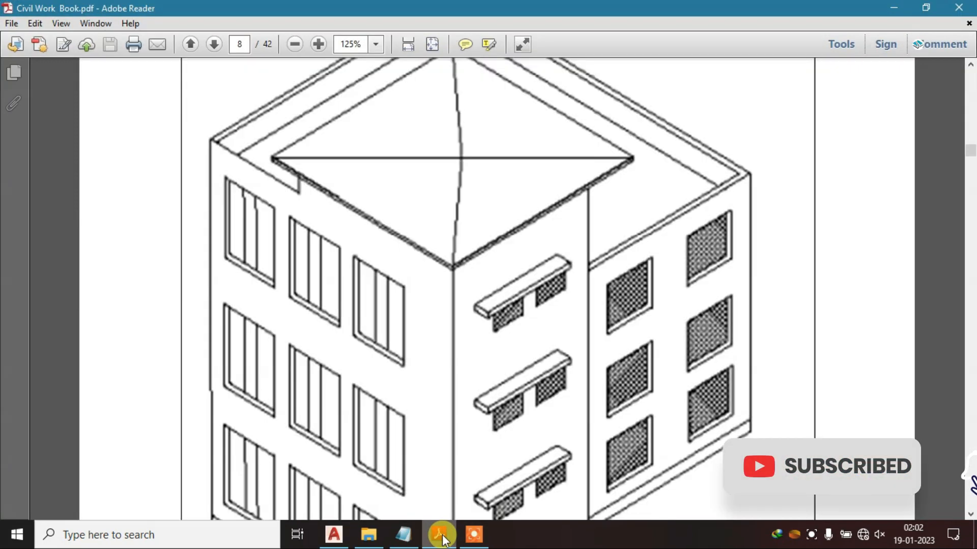
pyautogui.scroll(5, 493, 377)
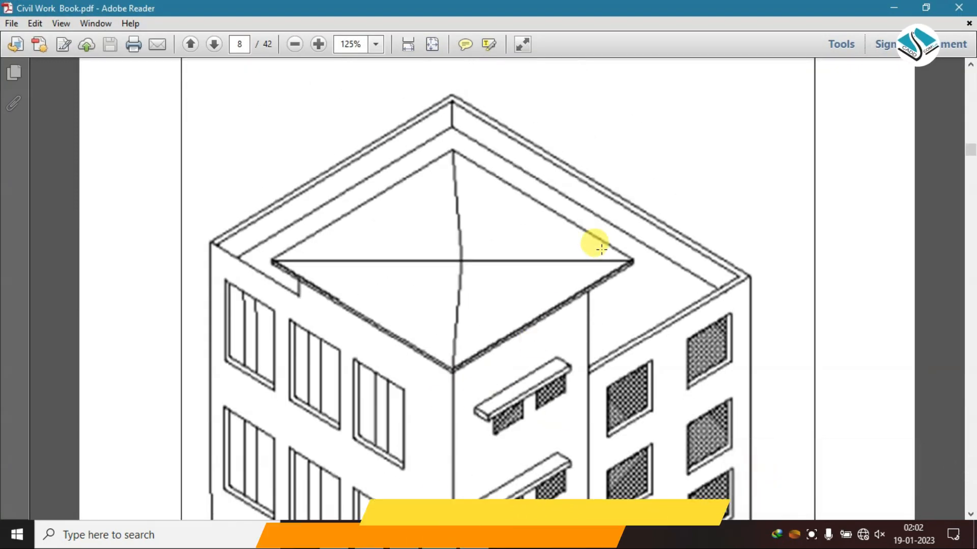
pyautogui.keyDown('ctrl'); pyautogui.scroll(1, 475, 127); pyautogui.keyUp('ctrl')
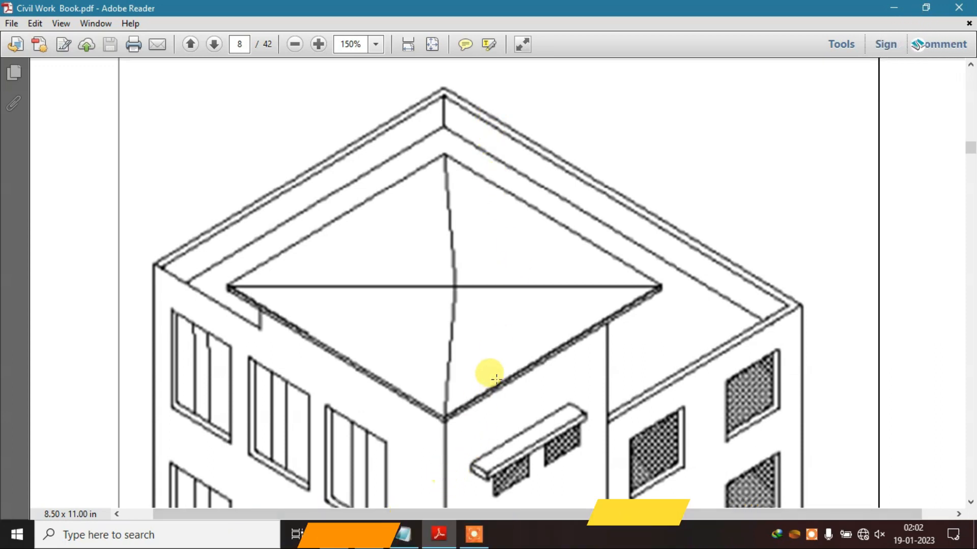
pyautogui.click(435, 537)
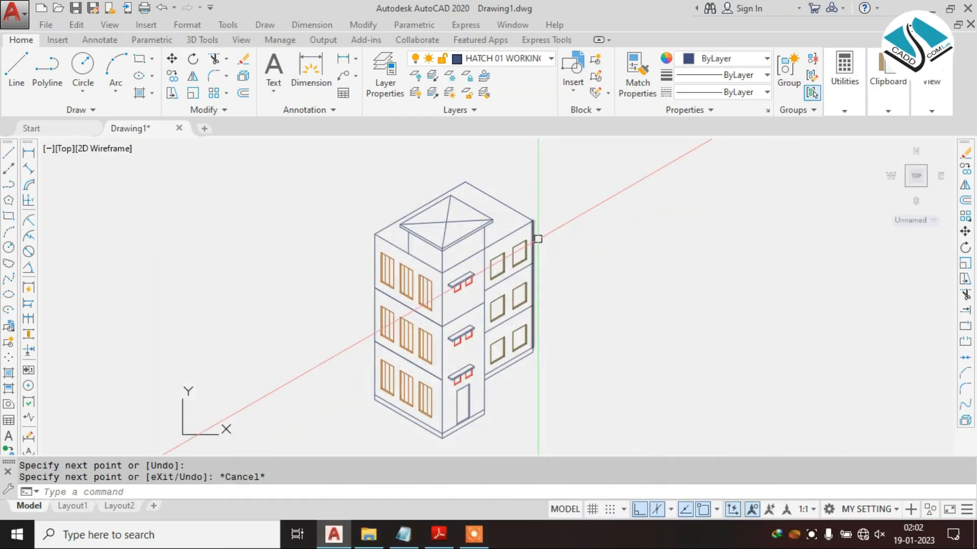
pyautogui.scroll(4, 484, 229)
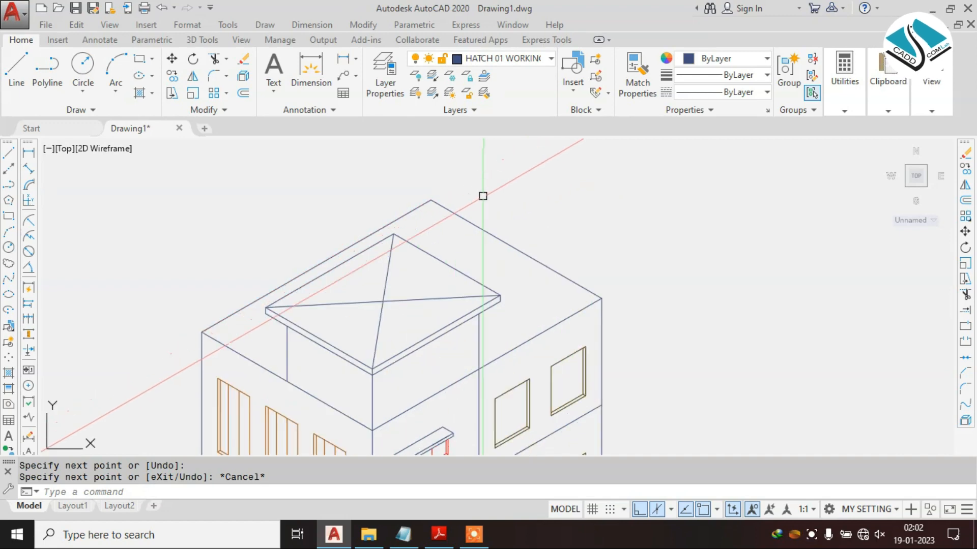
pyautogui.click(449, 535)
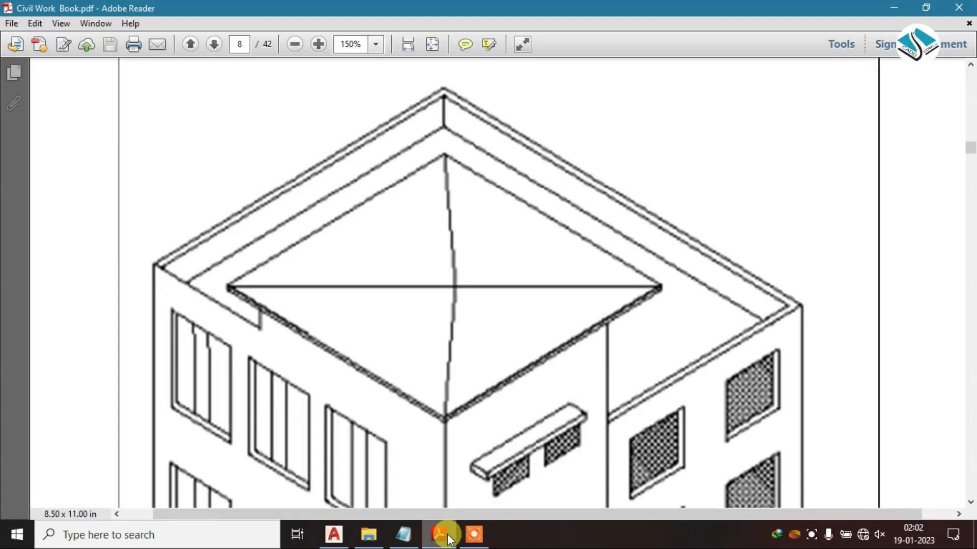
pyautogui.click(448, 534)
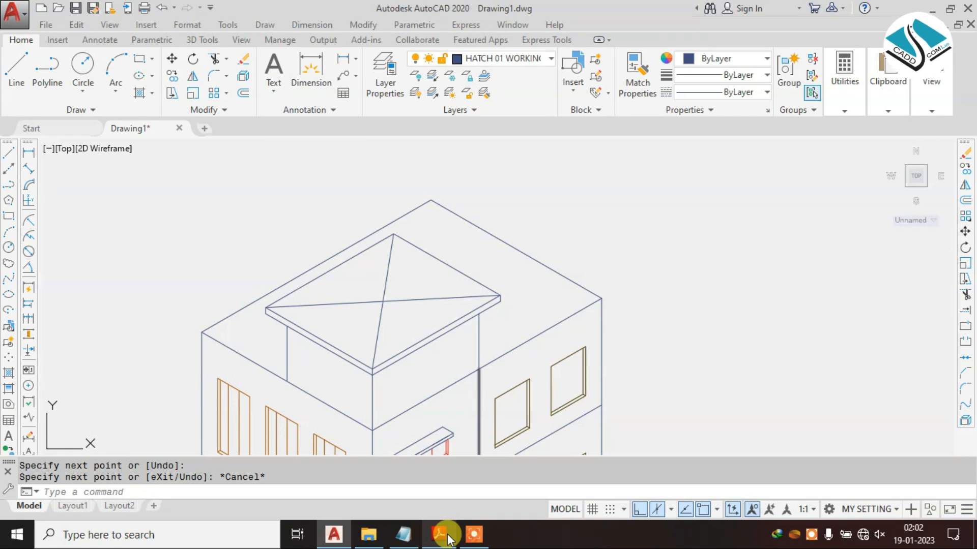
pyautogui.click(447, 535)
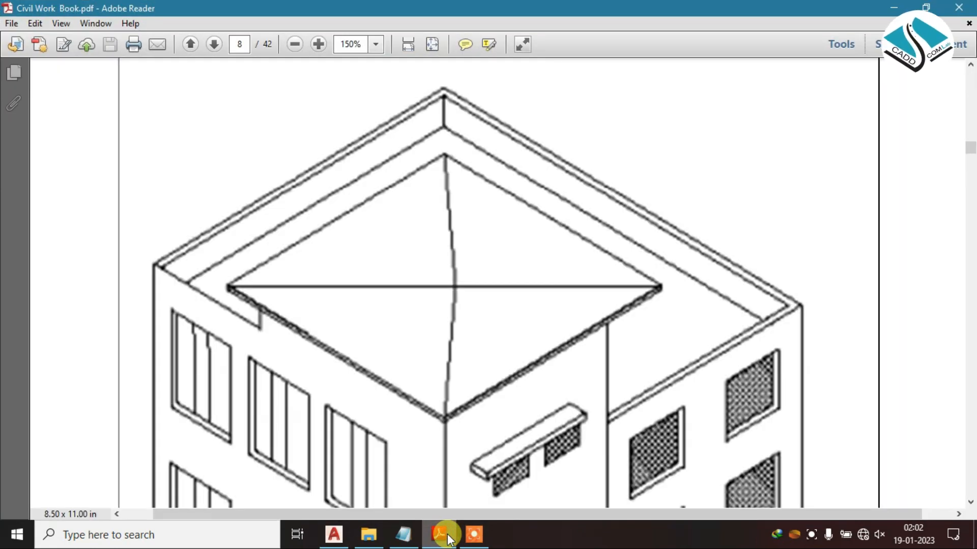
pyautogui.click(447, 534)
pyautogui.click(447, 534)
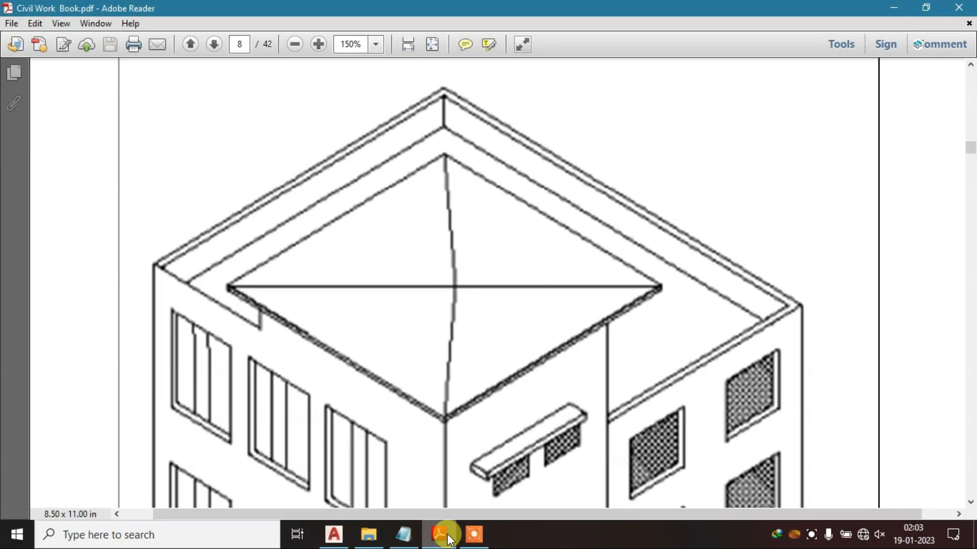
pyautogui.click(447, 533)
# Step: Copy the main roof's right rear edge 2' straight down, undoing the trial copies at 1'6" and 3'
pyautogui.click(509, 243)
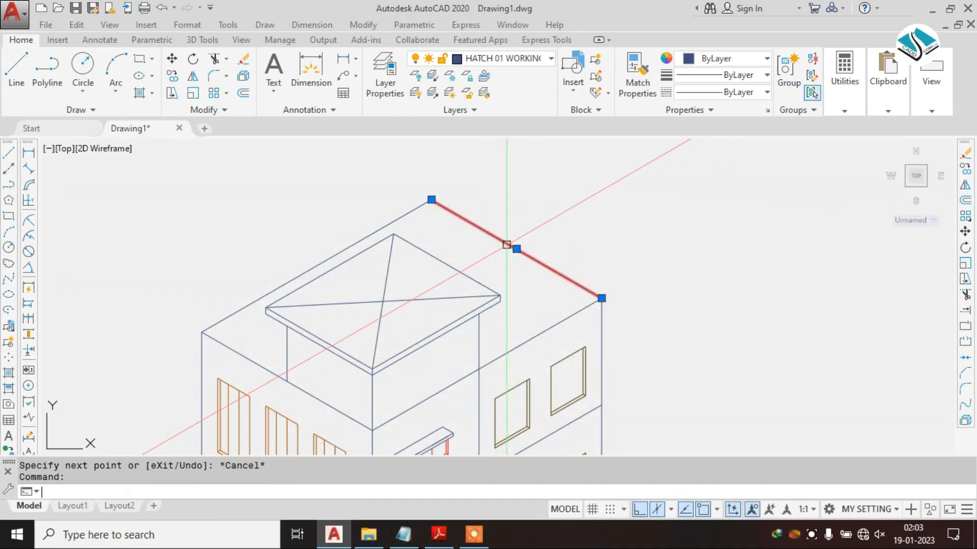
pyautogui.write('co')
pyautogui.press('Return')
pyautogui.click(510, 234)
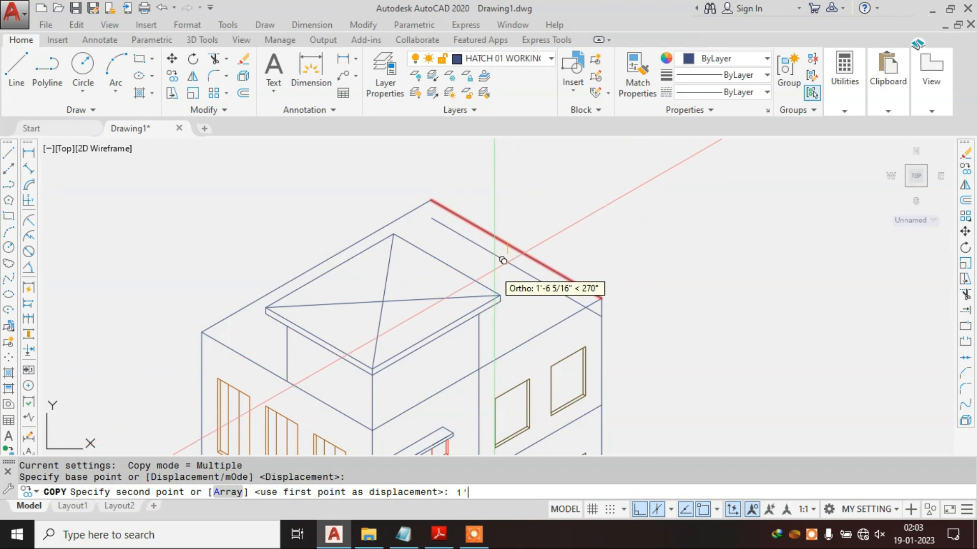
pyautogui.press('Return')
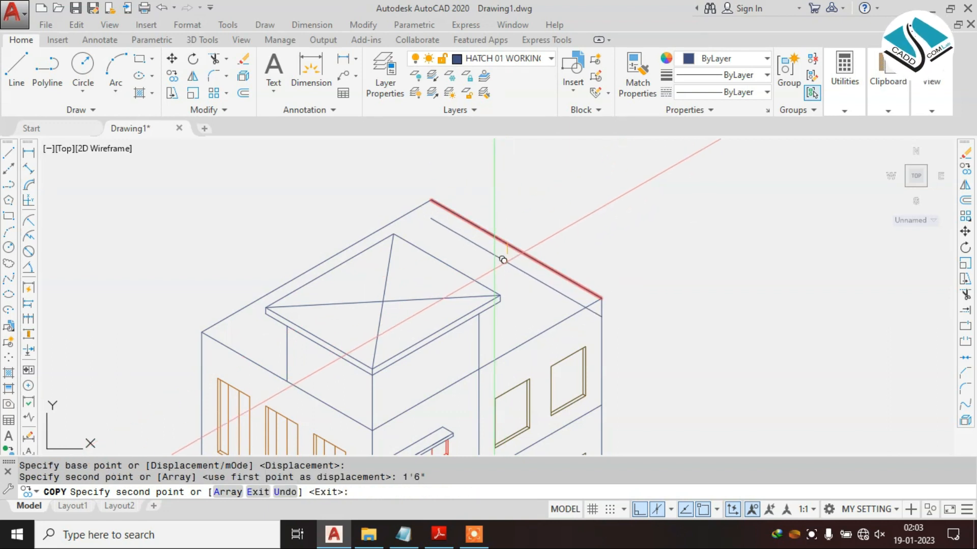
pyautogui.hotkey('ctrl', 'z')
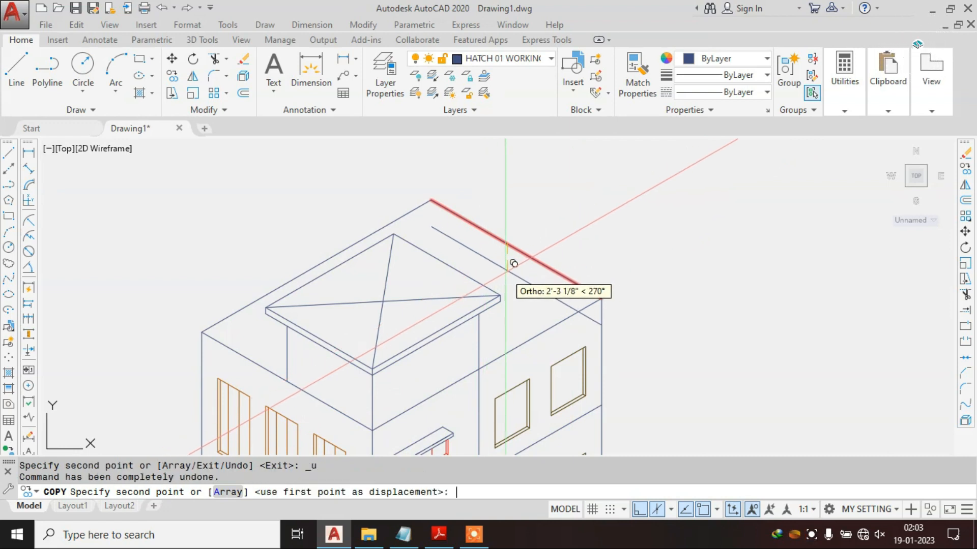
pyautogui.write("3'")
pyautogui.press('Return')
pyautogui.hotkey('ctrl', 'z')
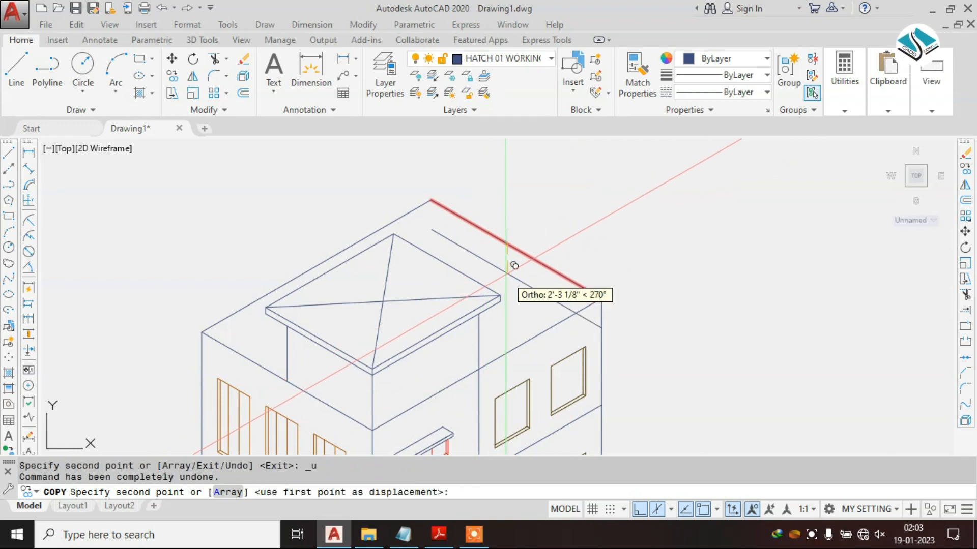
pyautogui.write("2'")
pyautogui.press('Return')
pyautogui.press('Escape')
pyautogui.press('Escape')
pyautogui.press('Escape')
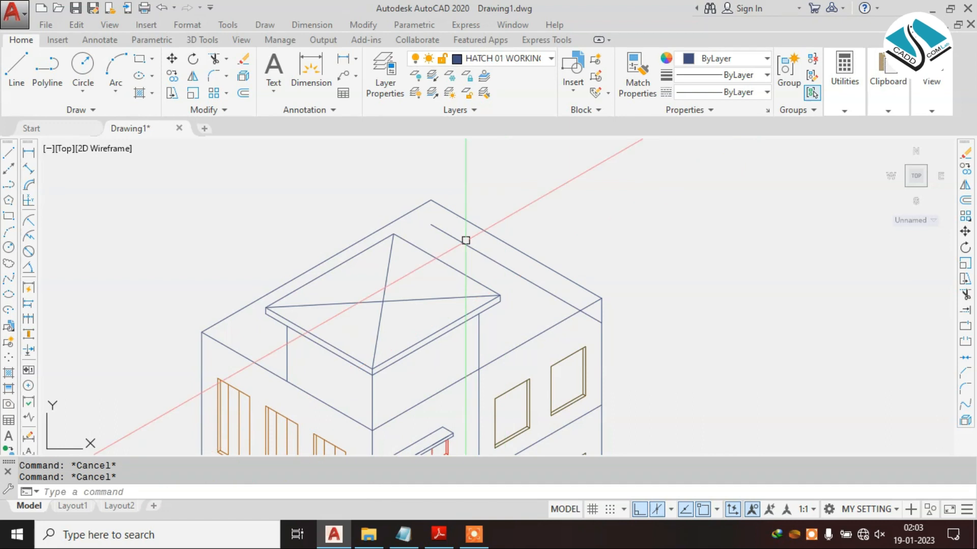
# Step: Copy the main roof's left rear edge 2'6" straight down
pyautogui.click(420, 205)
pyautogui.write('co')
pyautogui.press('Return')
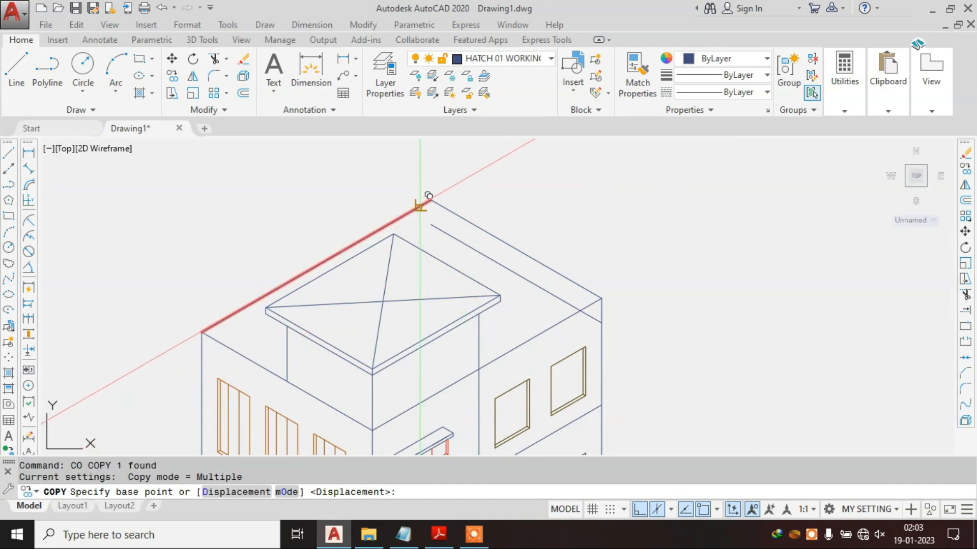
pyautogui.click(431, 200)
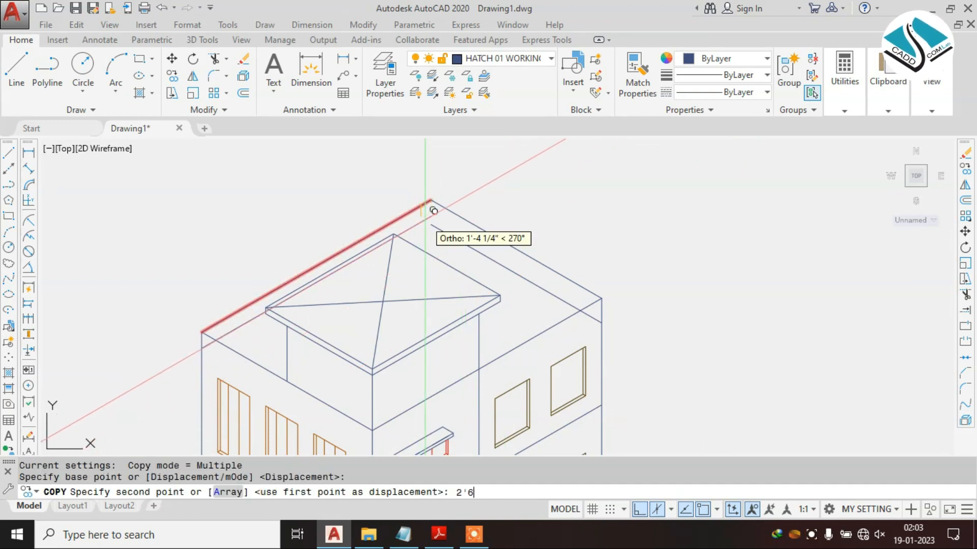
pyautogui.press('Return')
pyautogui.press('Escape')
pyautogui.press('Escape')
# Step: Extend the copied left line to the copied right line and trim the overhang where they meet at the back corner
pyautogui.write('ex')
pyautogui.press('Return')
pyautogui.click(424, 233)
pyautogui.press('Escape')
pyautogui.press('Escape')
pyautogui.write('tr')
pyautogui.scroll(2, 428, 231)
pyautogui.press('Return')
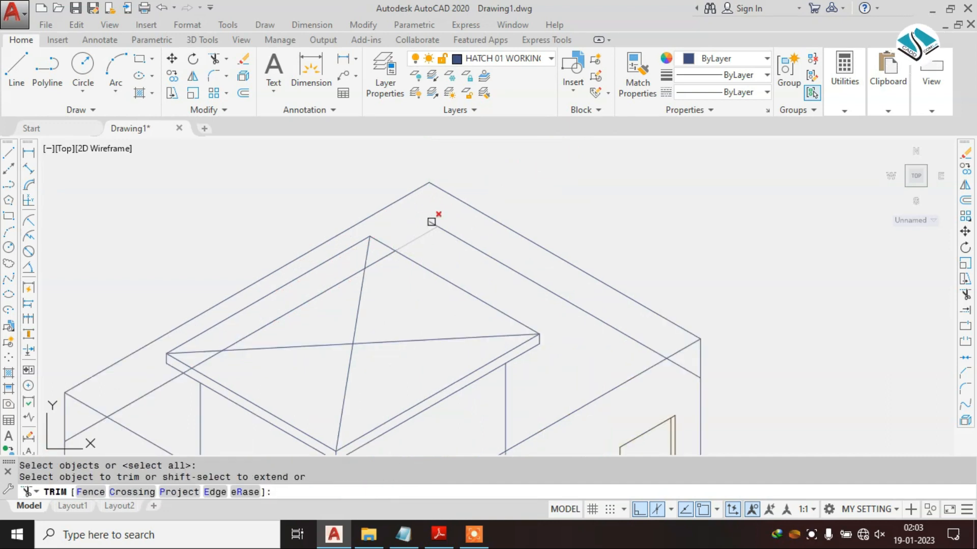
pyautogui.click(434, 219)
pyautogui.press('Escape')
pyautogui.press('Escape')
# Step: Trim the copied right line where it runs past the front right roof edge
pyautogui.write('tr')
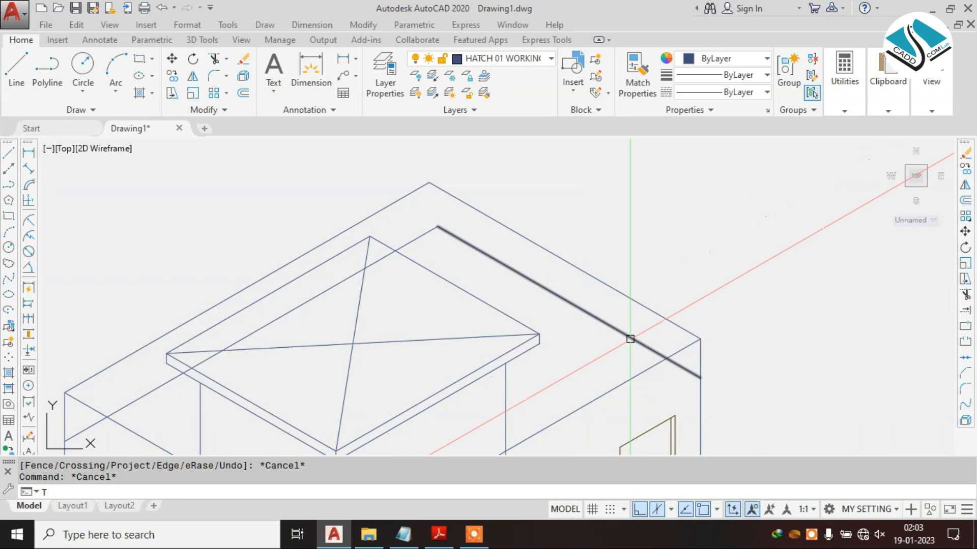
pyautogui.press('Return')
pyautogui.press('Return')
pyautogui.click(582, 265)
pyautogui.scroll(-2, 582, 266)
pyautogui.scroll(2, 376, 325)
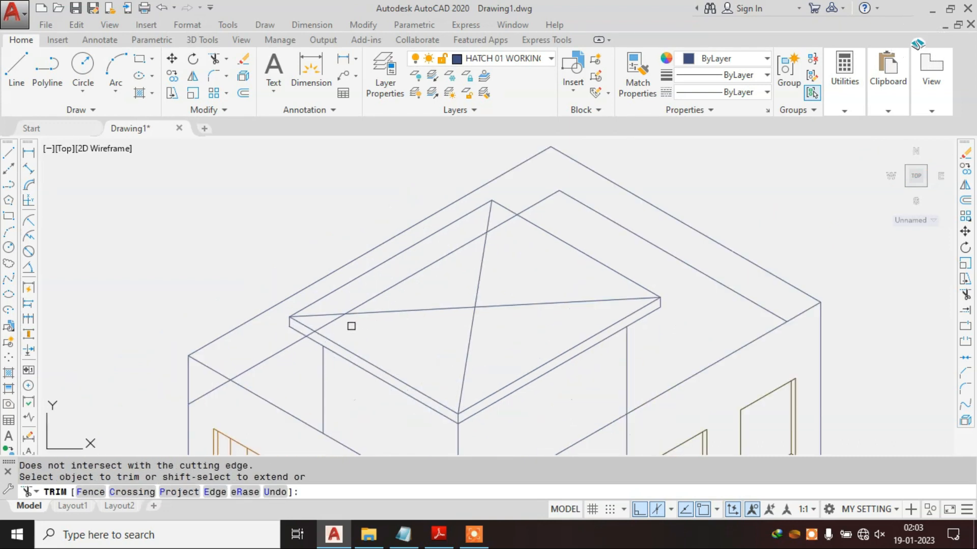
# Step: Trim the copied left line at the raised roof slab and erase the piece crossing the slab's top
pyautogui.scroll(3, 315, 337)
pyautogui.scroll(-5, 293, 324)
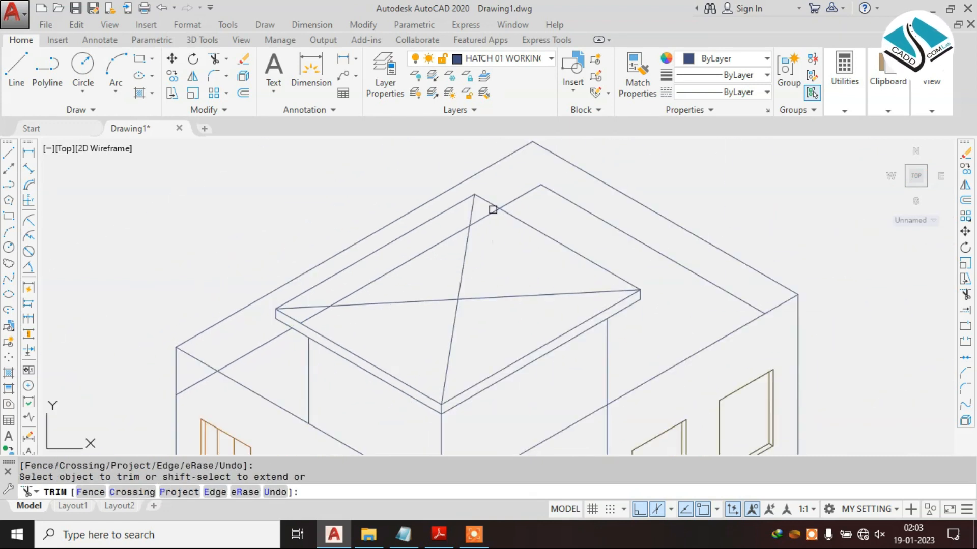
pyautogui.press('Escape')
pyautogui.click(484, 216)
pyautogui.write('e')
pyautogui.press('Return')
# Step: Draw a vertical line straight down from the main roof's back corner
pyautogui.write('l')
pyautogui.press('Return')
pyautogui.moveTo(509, 161); pyautogui.dragTo(495, 190, button='middle')
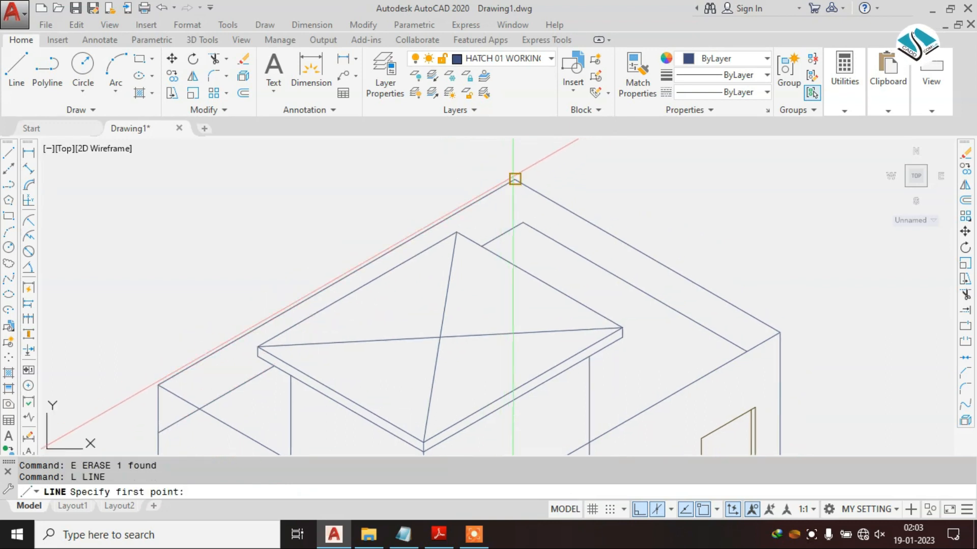
pyautogui.click(514, 179)
pyautogui.click(514, 245)
pyautogui.press('Escape')
# Step: Extend the right inner parapet base line to the vertical corner line
pyautogui.scroll(5, 524, 218)
pyautogui.write('ex')
pyautogui.press('Return')
pyautogui.click(530, 232)
pyautogui.press('Escape')
# Step: Erase the short left inner base line near the back corner and trim the vertical corner line below the right base line
pyautogui.click(499, 236)
pyautogui.write('e')
pyautogui.press('Return')
pyautogui.write('tr')
pyautogui.press('Return')
pyautogui.press('Return')
pyautogui.click(494, 239)
pyautogui.press('Escape')
# Step: Redraw the left inner base line from the vertical corner line's lower end to the raised roof and trim the surplus ends
pyautogui.write('l')
pyautogui.press('Return')
pyautogui.click(494, 213)
pyautogui.click(388, 273)
pyautogui.press('Escape')
pyautogui.write('tr')
pyautogui.press('Return')
pyautogui.press('Return')
pyautogui.scroll(-4, 439, 211)
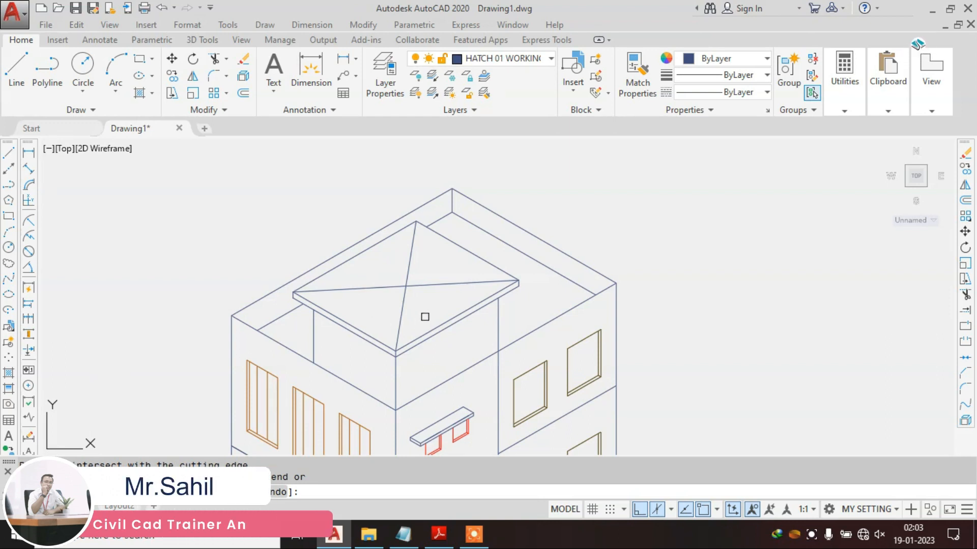
# Step: Check the parapet thickness in the reference PDF and copy the left rear parapet edge 6" inward along the left isoplane
pyautogui.click(438, 538)
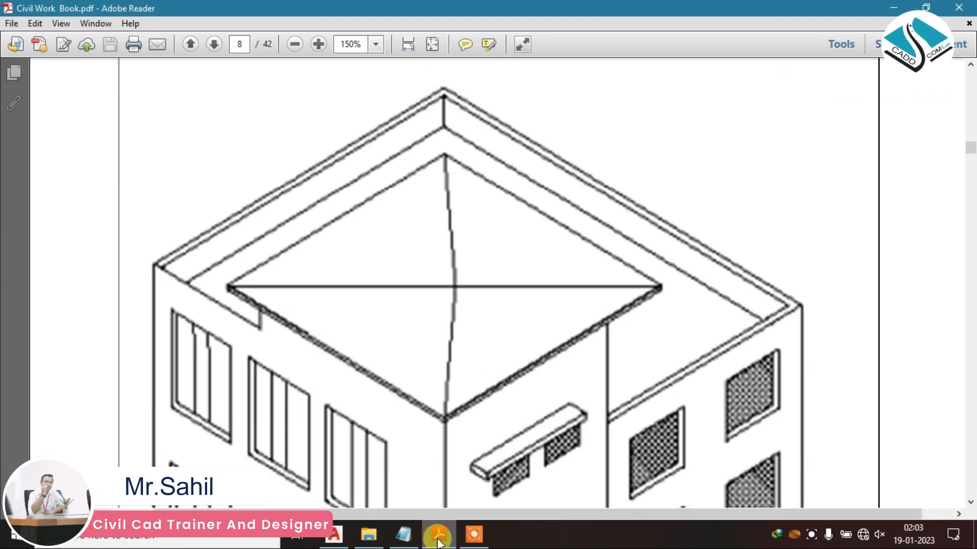
pyautogui.click(439, 538)
pyautogui.click(441, 539)
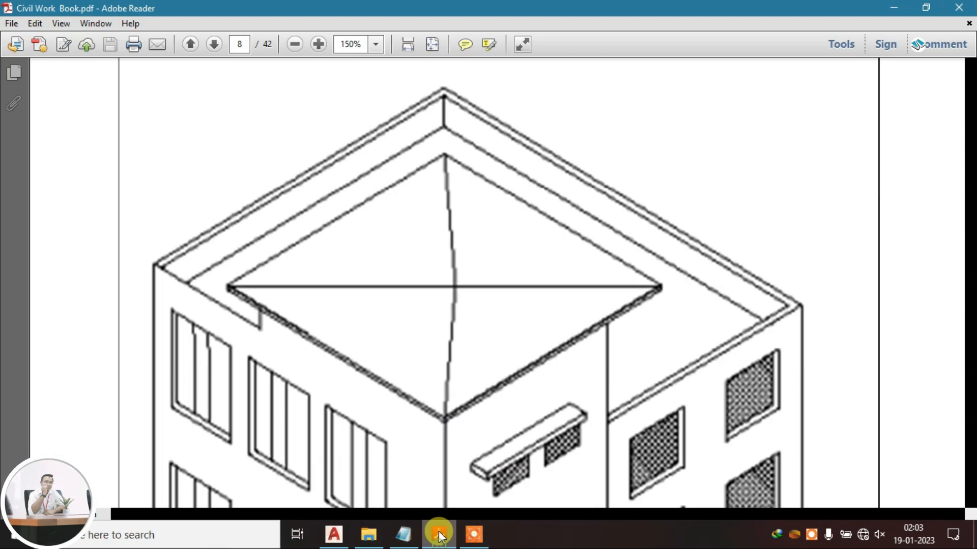
pyautogui.click(437, 534)
pyautogui.scroll(2, 266, 315)
pyautogui.click(258, 275)
pyautogui.write('cp')
pyautogui.press('Return')
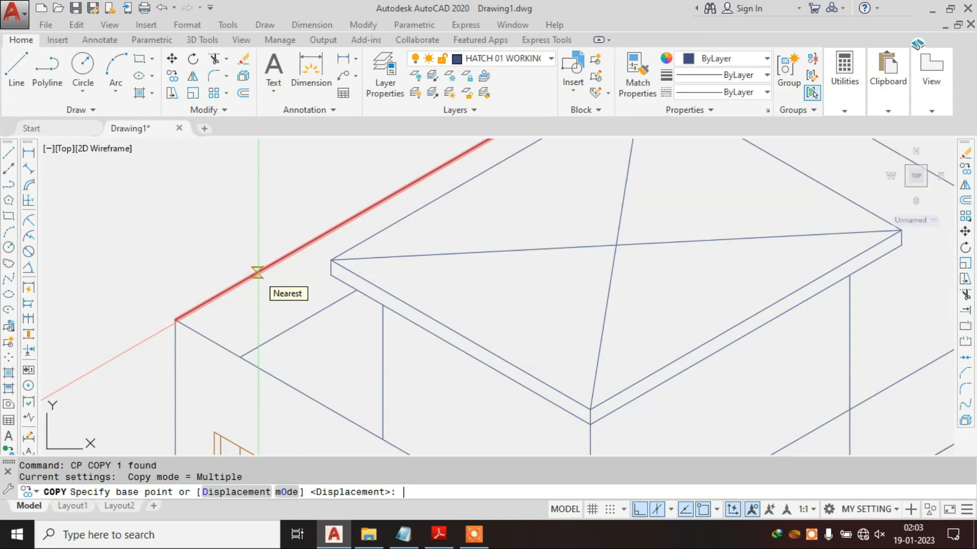
pyautogui.write('CO')
pyautogui.press('Return')
pyautogui.click(257, 272)
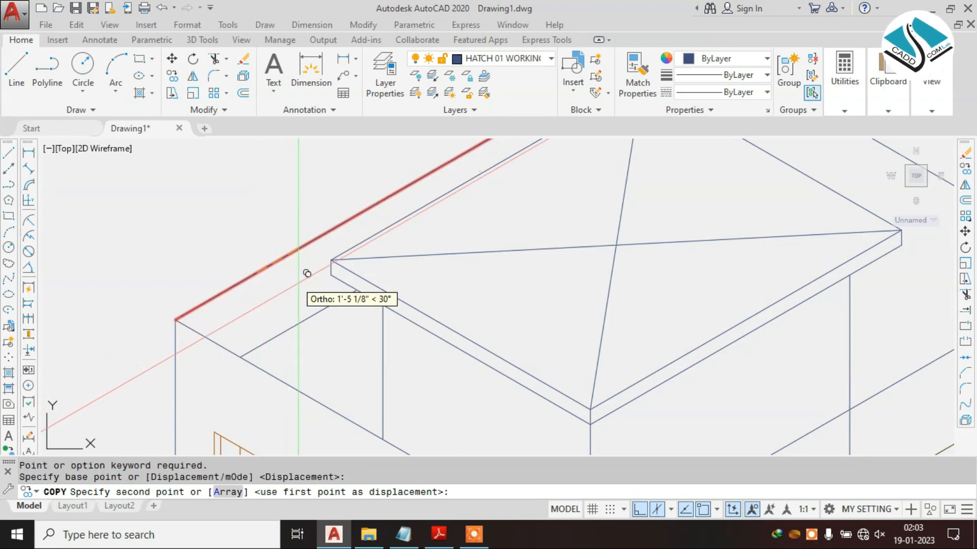
pyautogui.press('F5')
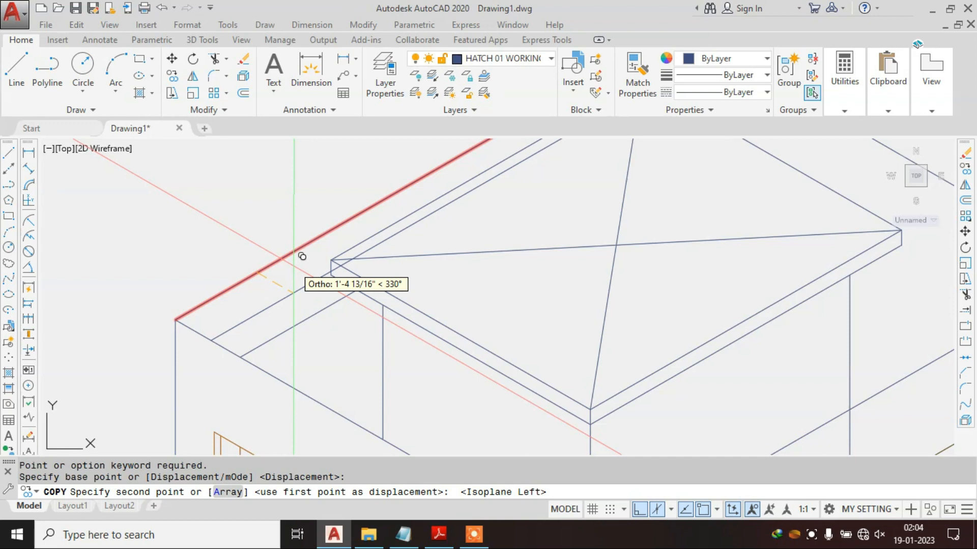
pyautogui.write('6')
pyautogui.press('Return')
pyautogui.press('Escape')
# Step: Copy the right rear parapet edge 6" inward to give that wall its thickness
pyautogui.scroll(-5, 524, 187)
pyautogui.scroll(5, 526, 175)
pyautogui.click(528, 174)
pyautogui.write('co')
pyautogui.press('Return')
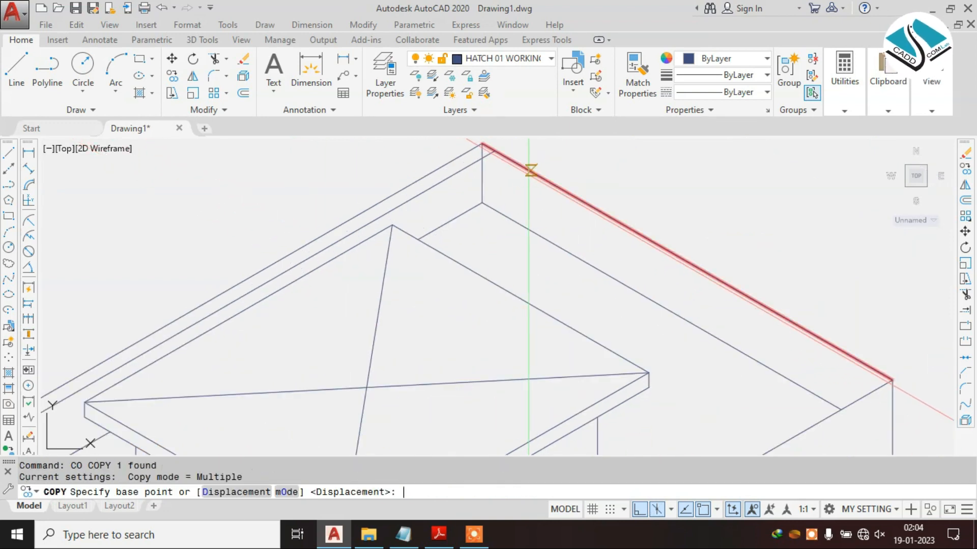
pyautogui.click(528, 166)
pyautogui.write('6')
pyautogui.press('Return')
pyautogui.press('Escape')
pyautogui.press('Escape')
pyautogui.write('tr')
pyautogui.press('Return')
pyautogui.scroll(4, 482, 143)
pyautogui.scroll(2, 486, 162)
pyautogui.click(490, 186)
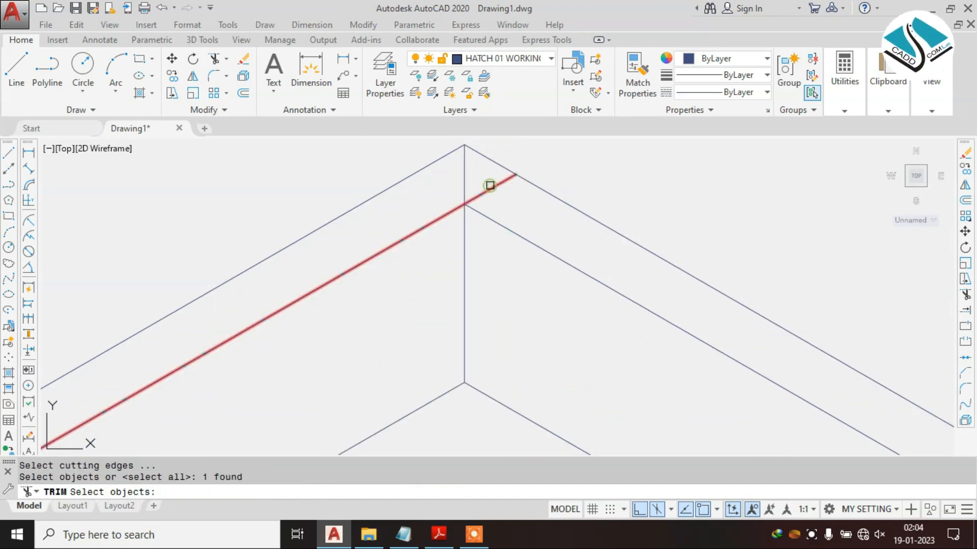
pyautogui.press('Escape')
pyautogui.press('Escape')
pyautogui.write('R')
pyautogui.press('Return')
pyautogui.click(489, 186)
pyautogui.press('Escape')
# Step: Trim the overhanging inner parapet lines at the back and right corners and the vertical line above the inner back corner
pyautogui.write('Tr')
pyautogui.press('Return')
pyautogui.press('Return')
pyautogui.click(491, 187)
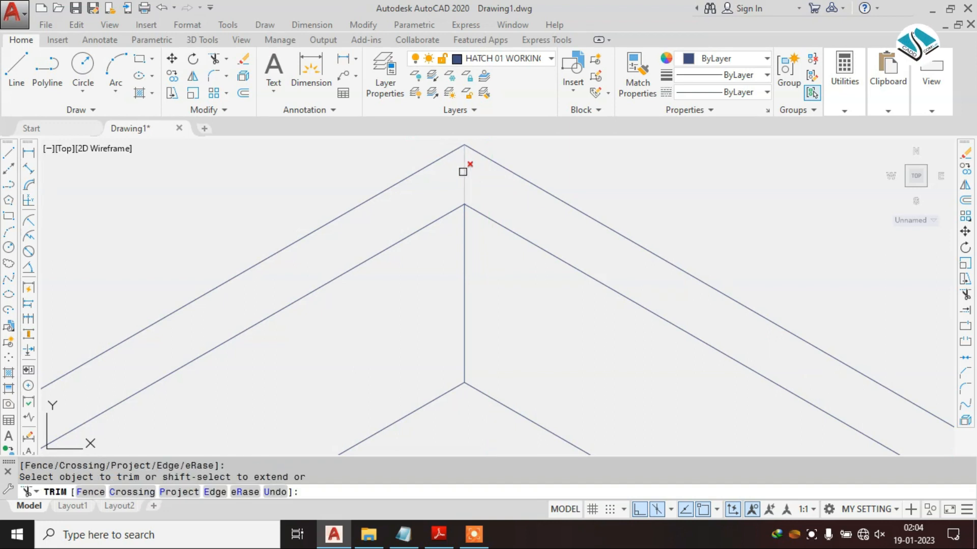
pyautogui.click(462, 172)
pyautogui.scroll(-4, 439, 171)
pyautogui.scroll(5, 670, 336)
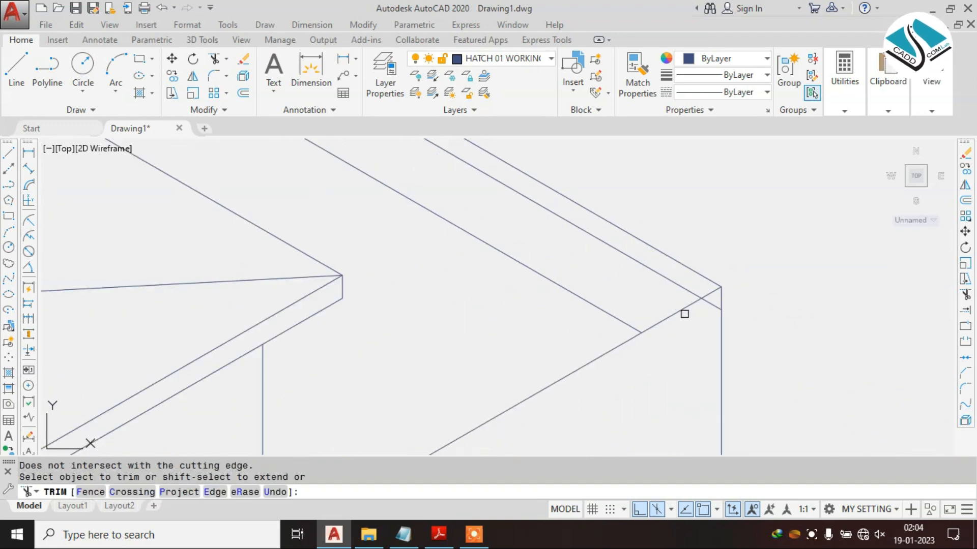
pyautogui.press('Escape')
# Step: Copy the front right parapet edge 6" inward
pyautogui.click(679, 309)
pyautogui.write('co')
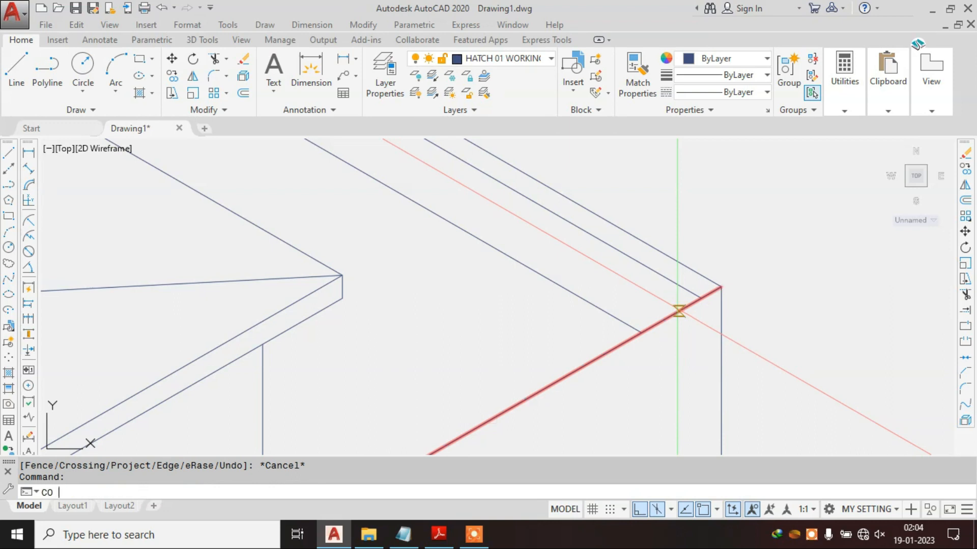
pyautogui.press('Return')
pyautogui.click(680, 309)
pyautogui.write('6')
pyautogui.press('Return')
pyautogui.press('Escape')
pyautogui.press('Escape')
# Step: Trim the front right inner parapet line at the right corner and raised block, and the base line crossing the parapet top
pyautogui.write('tr')
pyautogui.press('Return')
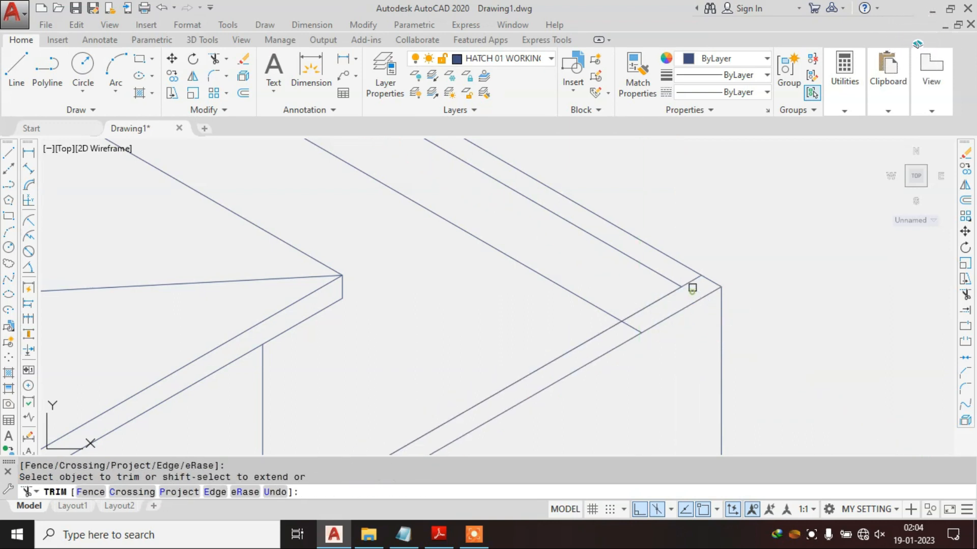
pyautogui.scroll(-3, 598, 290)
pyautogui.click(631, 292)
pyautogui.scroll(2, 511, 350)
pyautogui.click(512, 344)
pyautogui.scroll(-1, 556, 284)
pyautogui.scroll(-1, 557, 285)
pyautogui.click(572, 298)
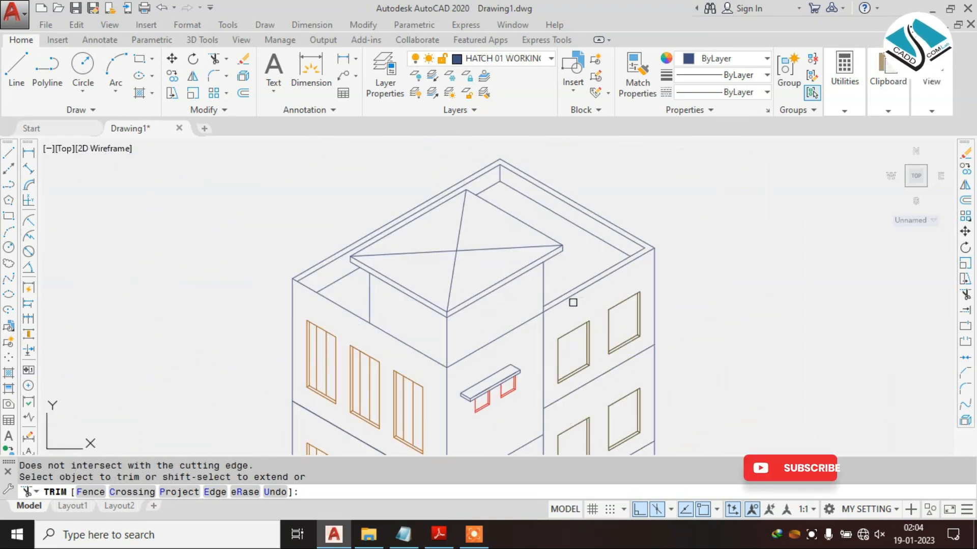
pyautogui.scroll(-2, 533, 197)
pyautogui.scroll(2, 547, 258)
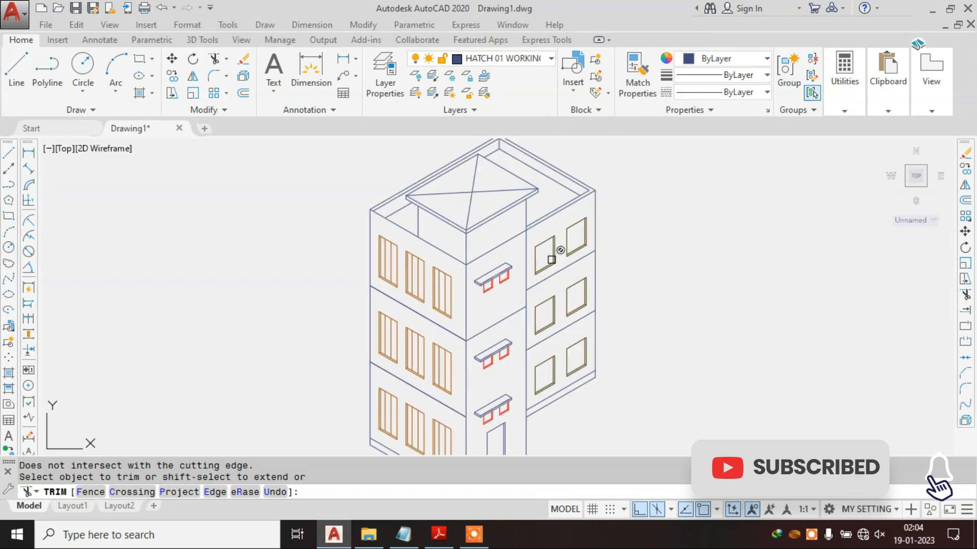
# Step: Match the properties of the orange left-wall window onto both small red windows under the top floor sunshade
pyautogui.press('Escape')
pyautogui.write('ma')
pyautogui.press('Return')
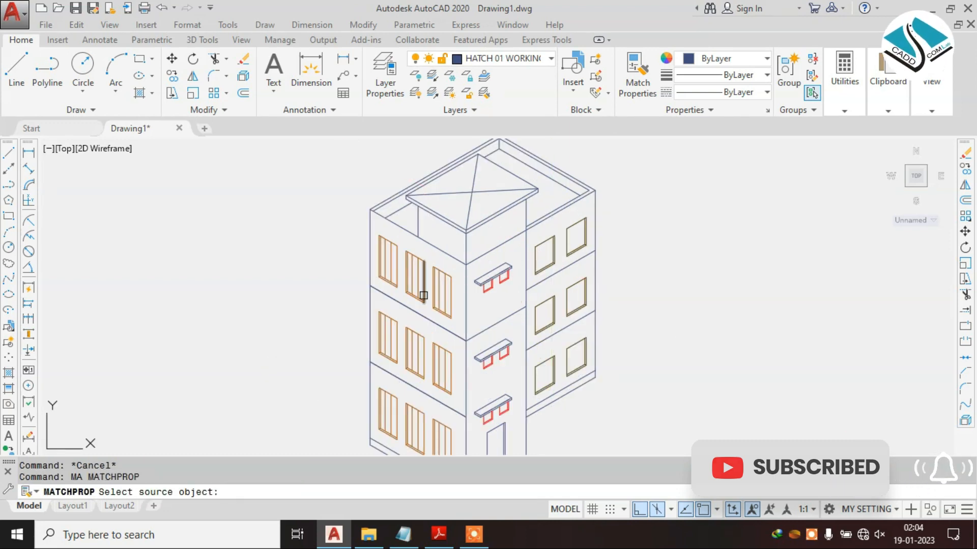
pyautogui.scroll(4, 432, 279)
pyautogui.click(447, 254)
pyautogui.scroll(3, 621, 273)
pyautogui.click(621, 293)
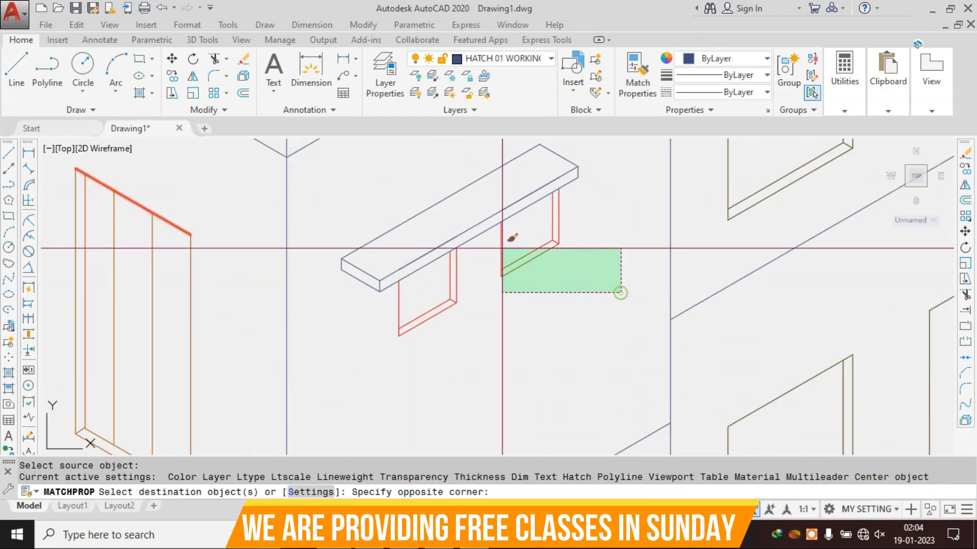
pyautogui.click(497, 247)
pyautogui.click(588, 227)
pyautogui.click(529, 273)
pyautogui.click(478, 283)
pyautogui.click(426, 340)
pyautogui.click(430, 318)
pyautogui.click(394, 334)
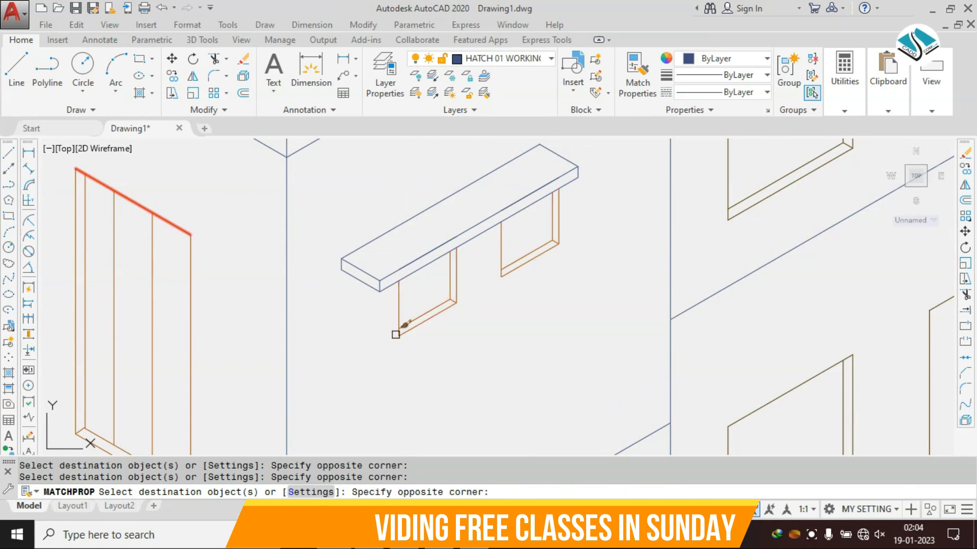
# Step: Match the orange left-wall window's properties onto both small red windows under the middle floor sunshade
pyautogui.scroll(-2, 439, 277)
pyautogui.moveTo(486, 406); pyautogui.dragTo(497, 285, button='middle')
pyautogui.moveTo(518, 433); pyautogui.dragTo(518, 313, button='middle')
pyautogui.scroll(4, 514, 321)
pyautogui.click(546, 287)
pyautogui.click(491, 345)
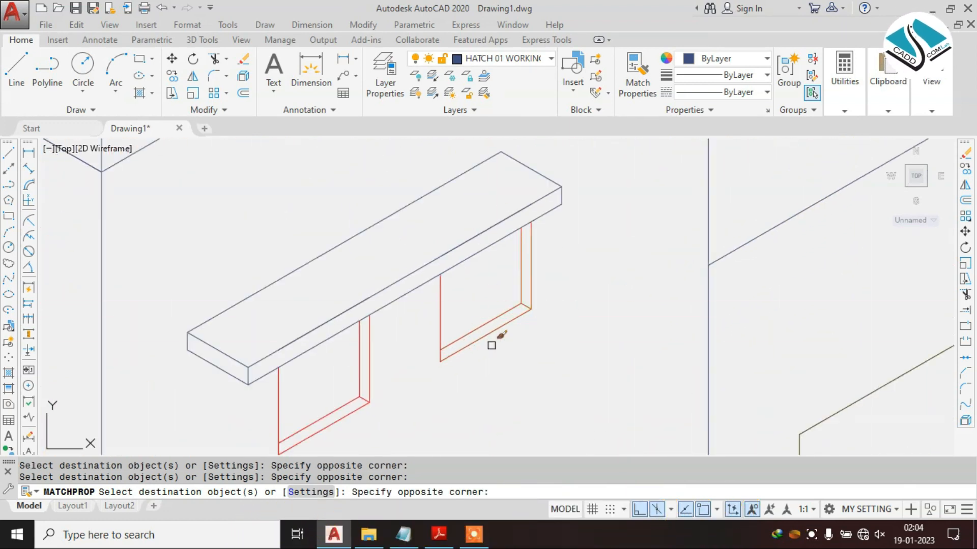
pyautogui.moveTo(416, 367); pyautogui.dragTo(529, 161, button='middle')
pyautogui.moveTo(408, 236); pyautogui.dragTo(363, 287)
pyautogui.click(364, 285)
pyautogui.scroll(-2, 430, 205)
pyautogui.click(429, 205)
# Step: Match the orange window properties onto both small red windows under the ground floor sunshade above the door
pyautogui.scroll(-1, 424, 242)
pyautogui.moveTo(430, 358); pyautogui.dragTo(449, 298, button='middle')
pyautogui.scroll(4, 487, 296)
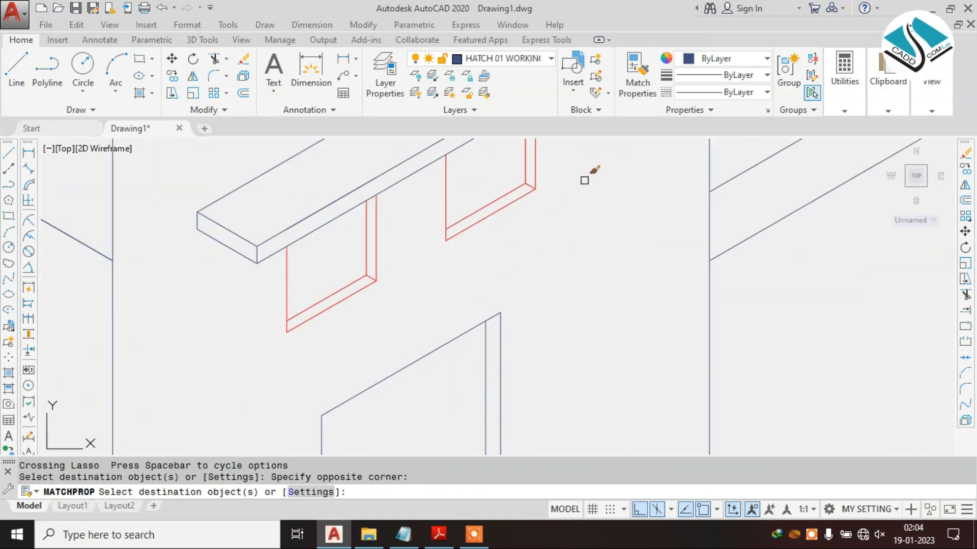
pyautogui.click(584, 181)
pyautogui.click(454, 261)
pyautogui.click(454, 220)
pyautogui.click(408, 277)
pyautogui.click(463, 217)
pyautogui.click(432, 271)
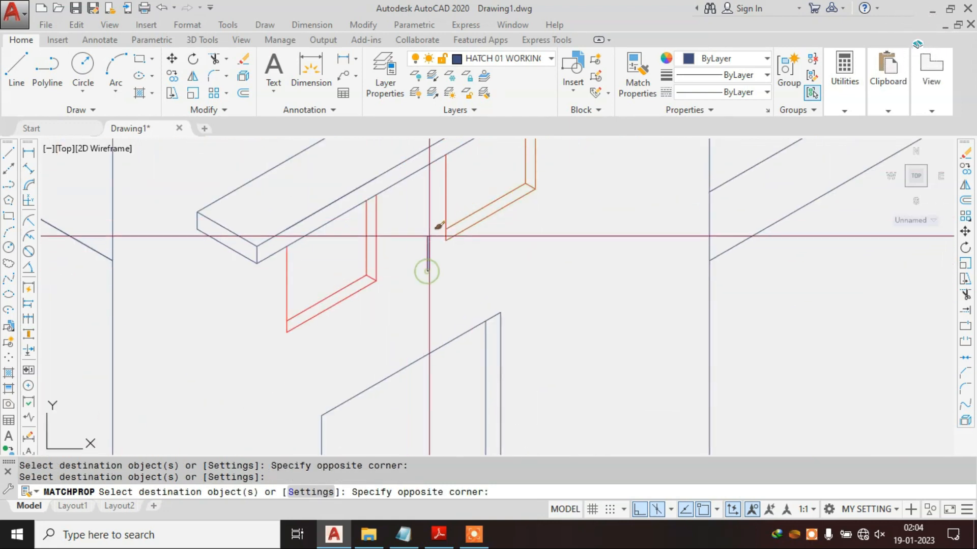
pyautogui.click(414, 253)
pyautogui.click(334, 320)
pyautogui.click(319, 294)
pyautogui.click(273, 344)
pyautogui.scroll(-5, 446, 316)
pyautogui.press('Escape')
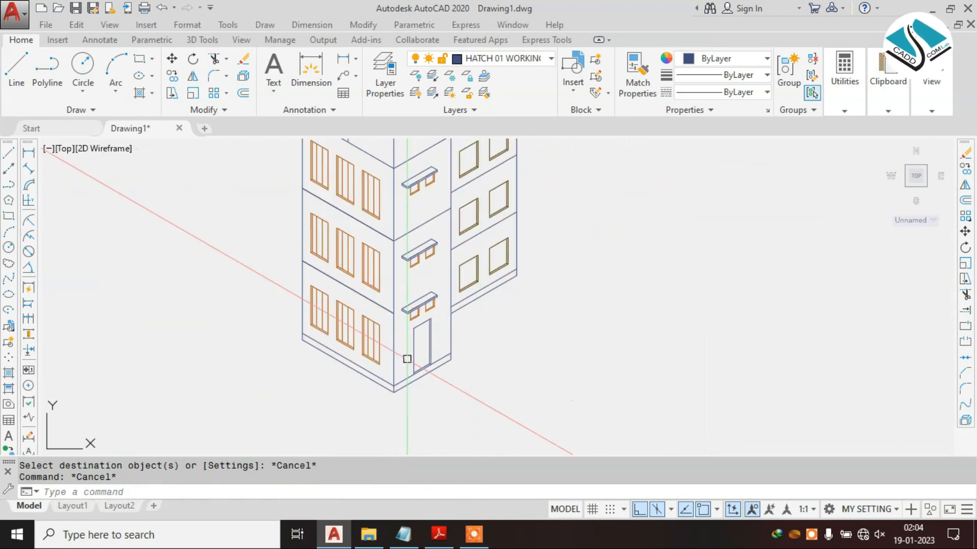
pyautogui.scroll(5, 433, 345)
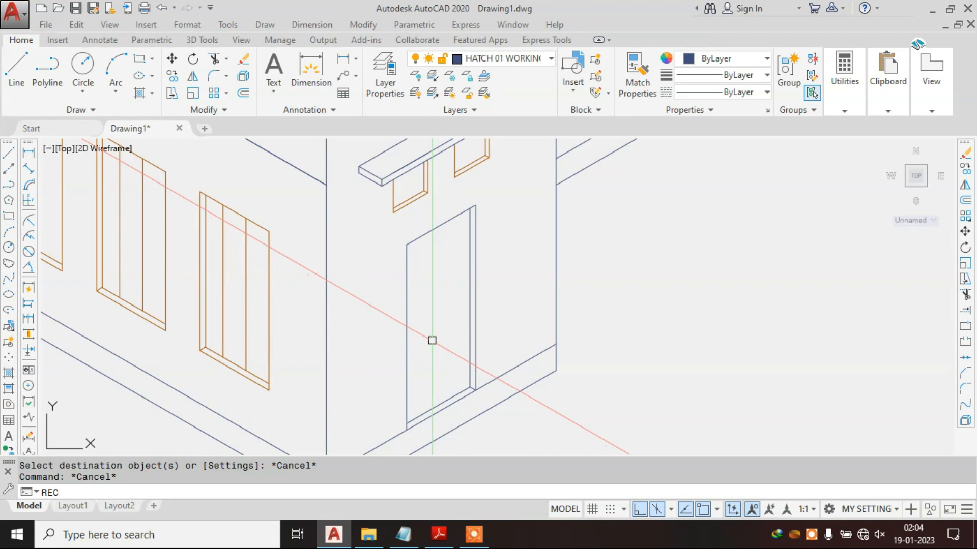
pyautogui.write('REC')
pyautogui.press('Return')
pyautogui.scroll(2, 429, 329)
pyautogui.click(406, 295)
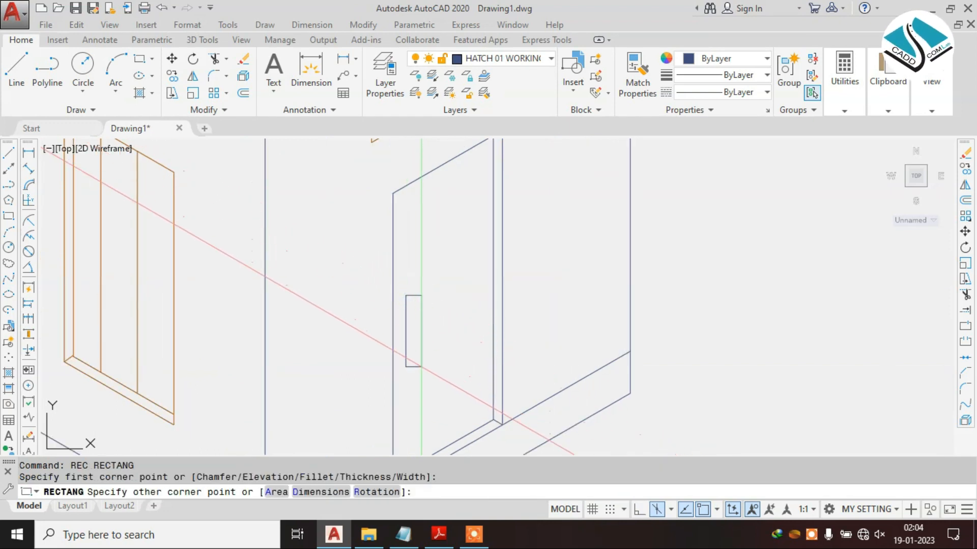
pyautogui.press('Escape')
# Step: Draw the bottom, right and 1" top edges of a narrow upright handle near the door's left edge
pyautogui.write('L')
pyautogui.press('Return')
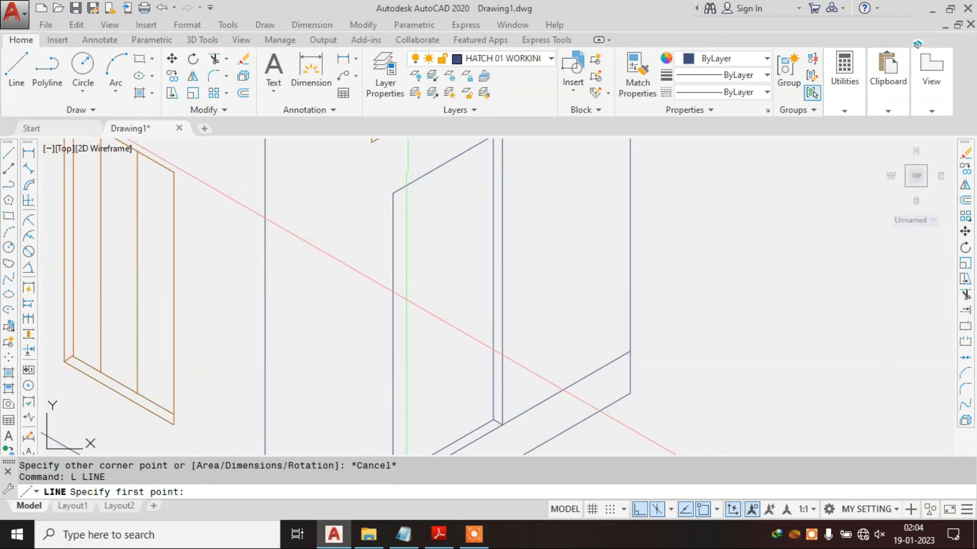
pyautogui.click(405, 300)
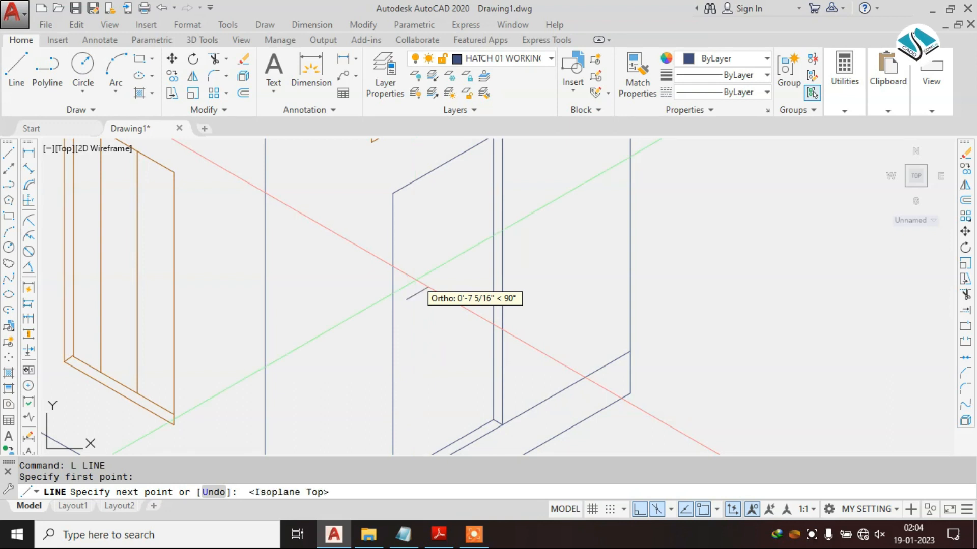
pyautogui.scroll(2, 457, 282)
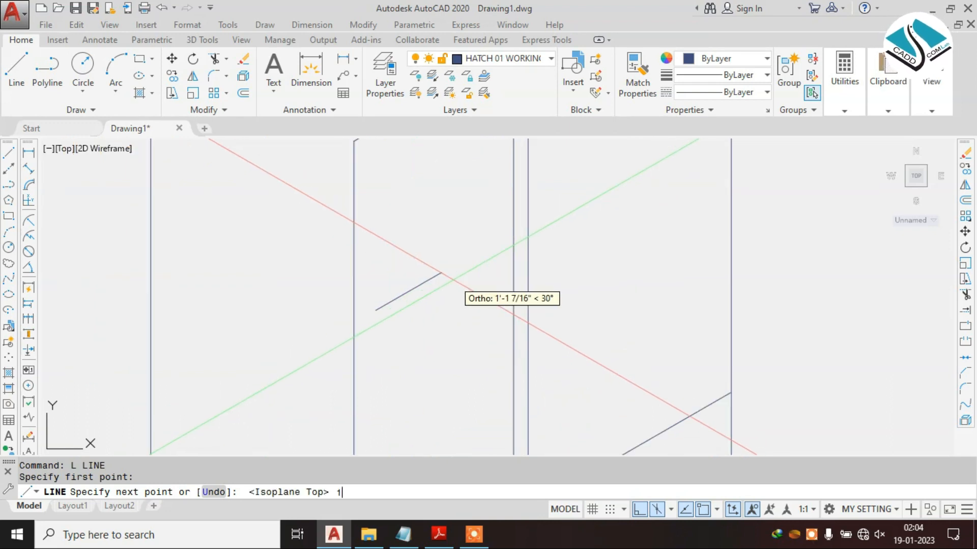
pyautogui.write('1')
pyautogui.press('Return')
pyautogui.press('F5')
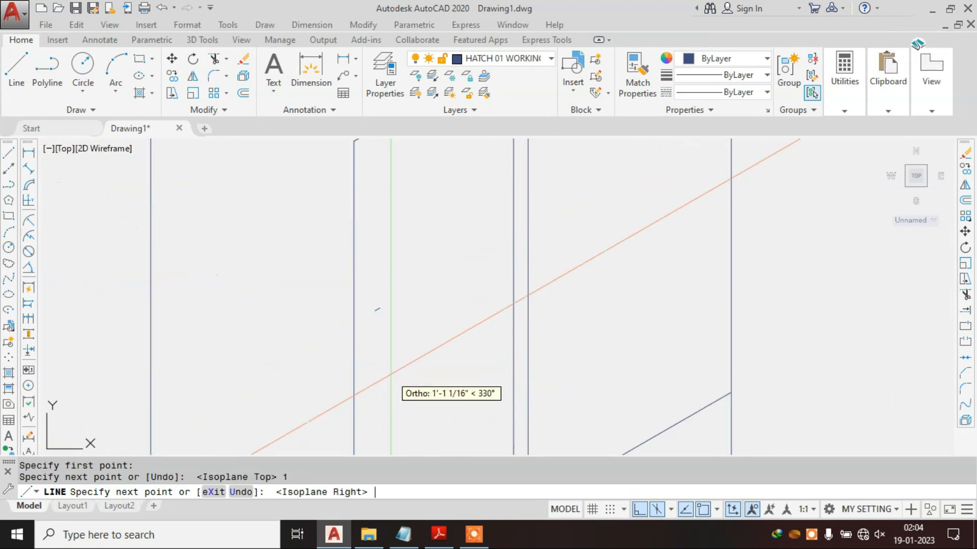
pyautogui.write('1')
pyautogui.press('Return')
pyautogui.scroll(2, 391, 375)
pyautogui.press('Escape')
# Step: Close the door handle with a vertical left edge and trim the line ends overhanging its lower corner
pyautogui.press('Return')
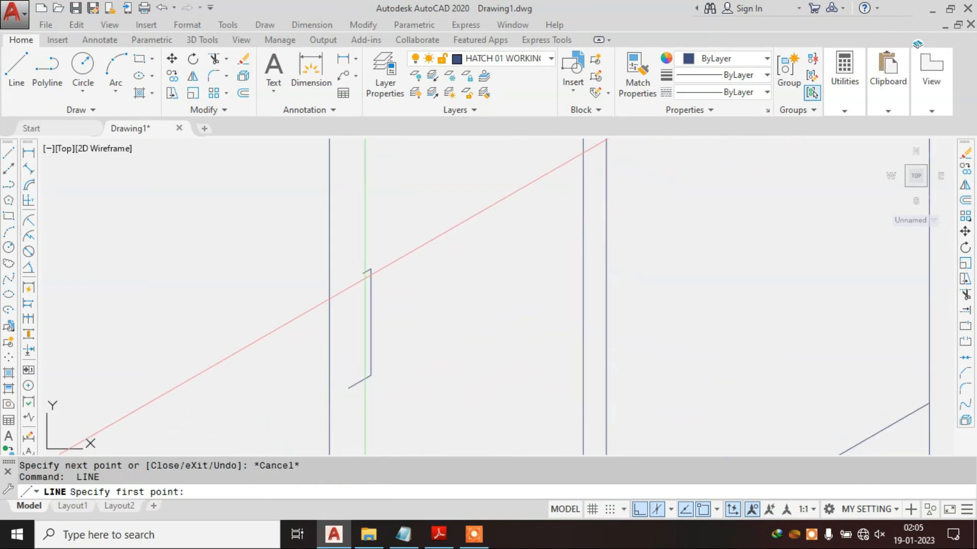
pyautogui.click(362, 273)
pyautogui.click(363, 381)
pyautogui.press('Escape')
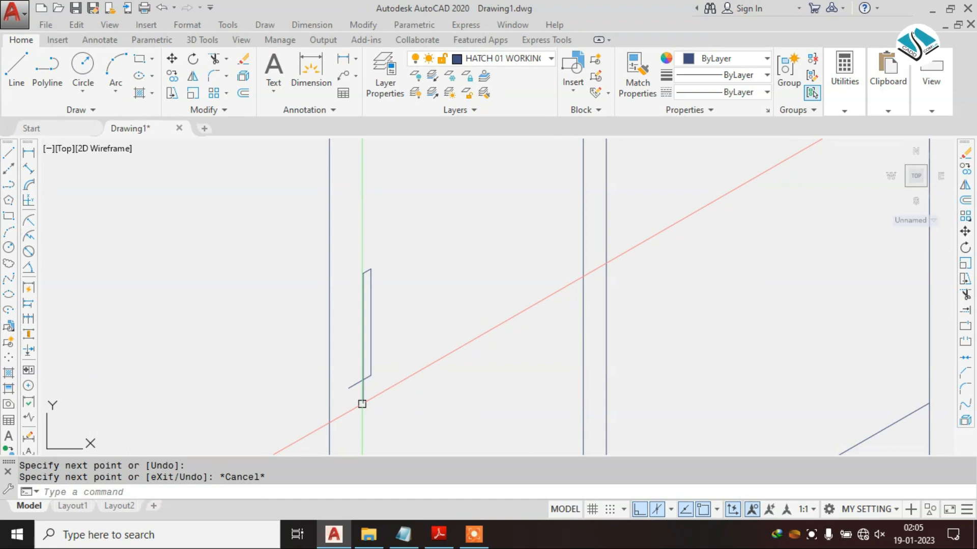
pyautogui.write('tr')
pyautogui.press('Return')
pyautogui.press('Return')
pyautogui.click(363, 393)
pyautogui.scroll(-5, 402, 326)
pyautogui.scroll(5, 412, 313)
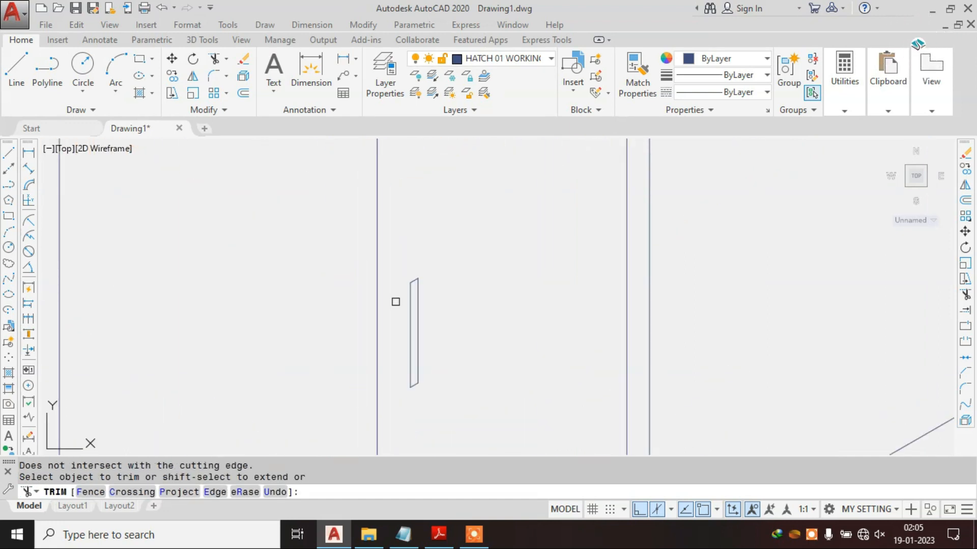
pyautogui.press('Escape')
# Step: Switch to the reference PDF in Adobe Reader and compare its building walls with the drawing
pyautogui.scroll(-5, 396, 301)
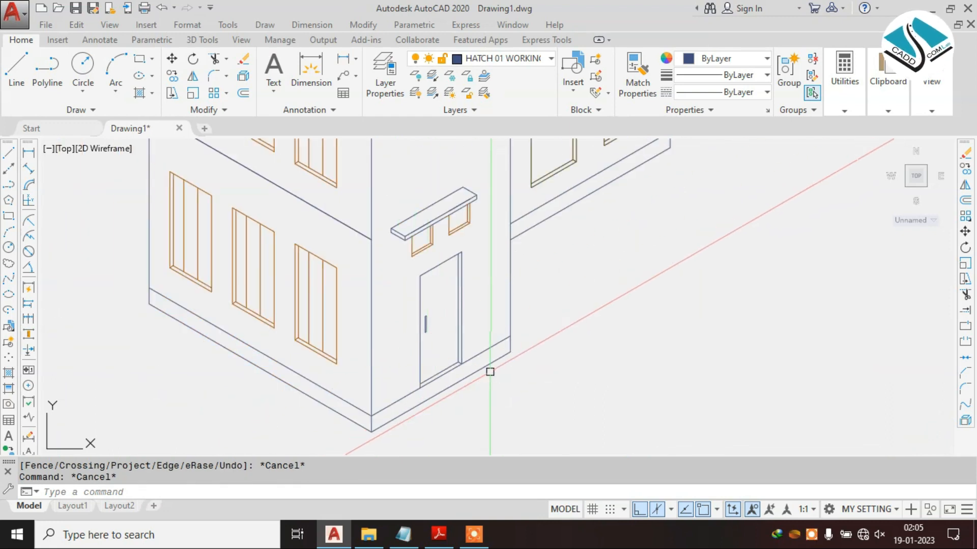
pyautogui.scroll(-2, 434, 292)
pyautogui.moveTo(364, 245); pyautogui.dragTo(369, 260, button='middle')
pyautogui.click(441, 540)
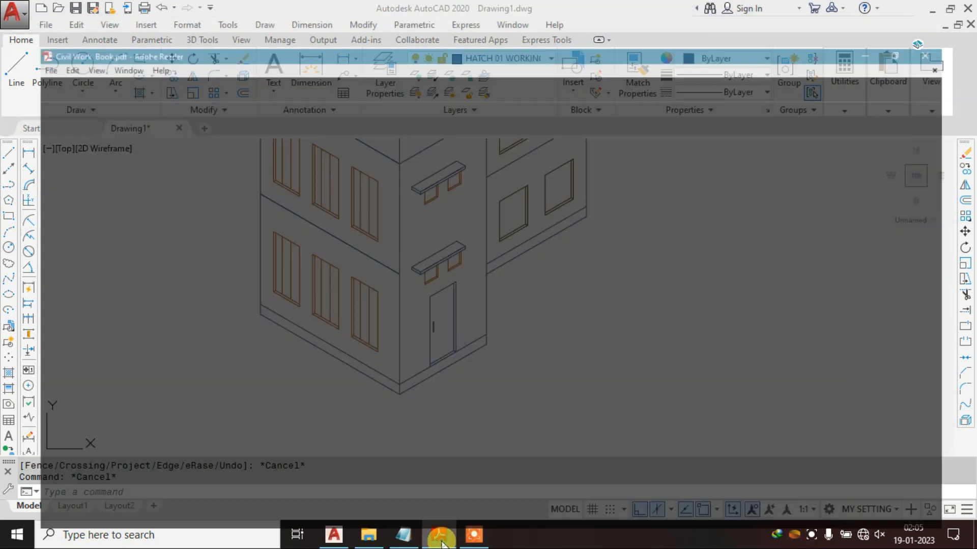
pyautogui.scroll(-3, 417, 285)
pyautogui.keyDown('ctrl'); pyautogui.scroll(-1, 387, 247); pyautogui.keyUp('ctrl')
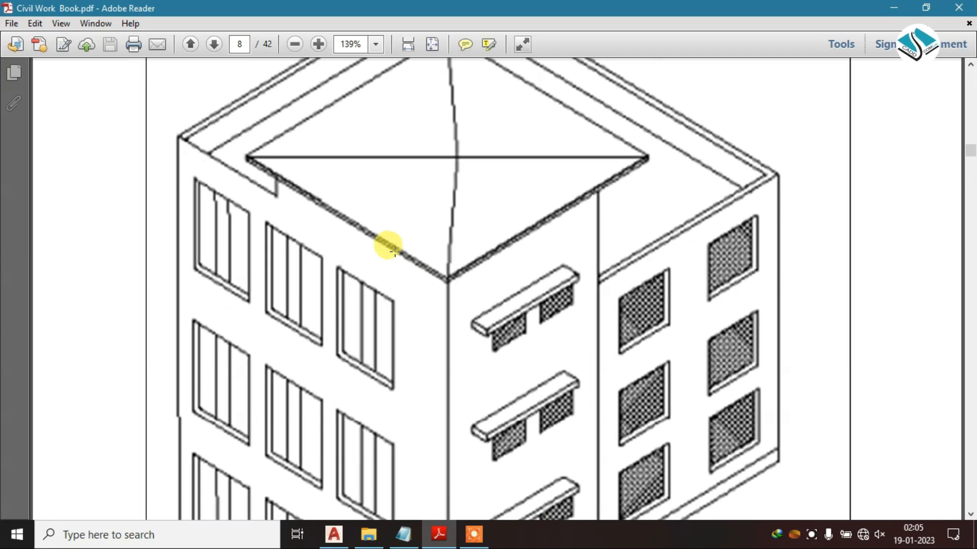
pyautogui.scroll(-3, 381, 264)
pyautogui.click(439, 533)
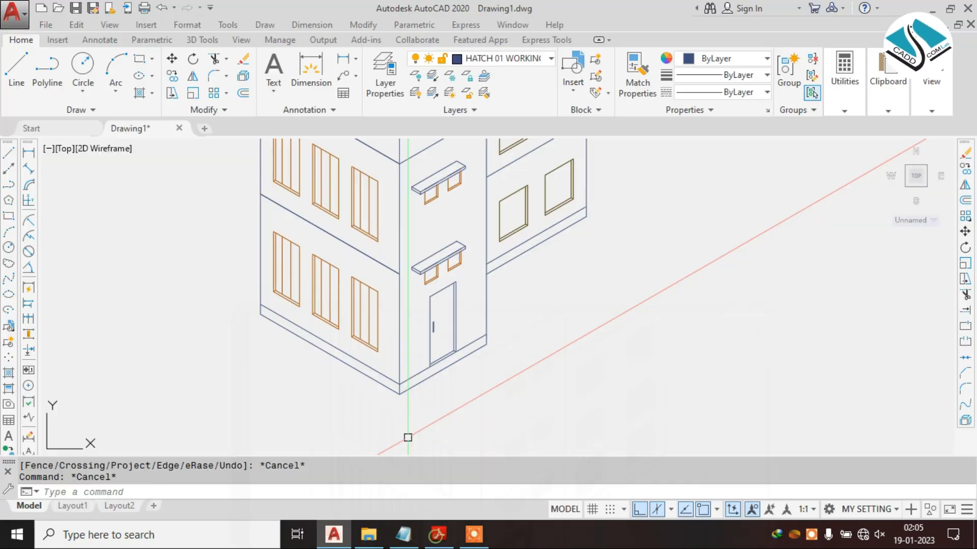
# Step: Erase both floor lines on the left wall and the floor line across the sunshade wall
pyautogui.press('Escape')
pyautogui.write('E')
pyautogui.press('space')
pyautogui.moveTo(366, 197); pyautogui.dragTo(364, 277, button='middle')
pyautogui.click(371, 229)
pyautogui.write('E')
pyautogui.press('space')
pyautogui.click(417, 229)
pyautogui.write('E')
pyautogui.press('space')
pyautogui.click(330, 317)
pyautogui.write('e')
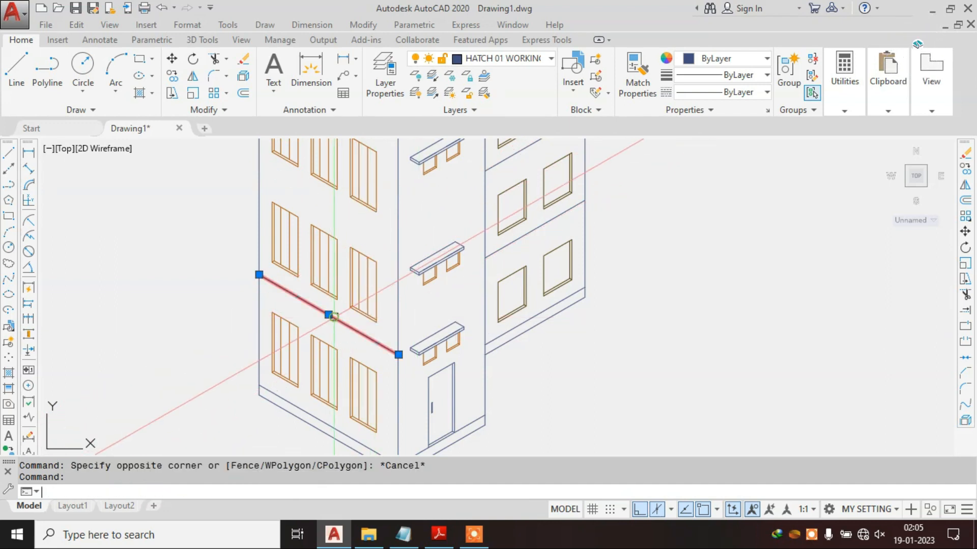
pyautogui.press('space')
pyautogui.scroll(-2, 335, 315)
pyautogui.moveTo(530, 275)
pyautogui.mouseDown(button='middle')
pyautogui.moveTo(558, 310)
pyautogui.moveTo(552, 305)
pyautogui.mouseUp(button='middle')
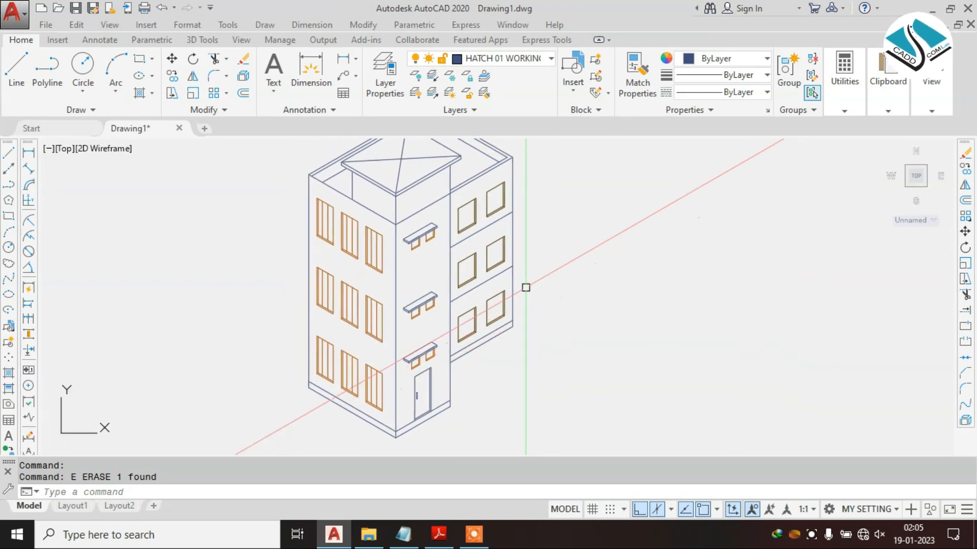
# Step: Move the middle floor sunshade and its two small windows up the wall to even out the sunshade spacing
pyautogui.scroll(-2, 524, 301)
pyautogui.scroll(2, 523, 308)
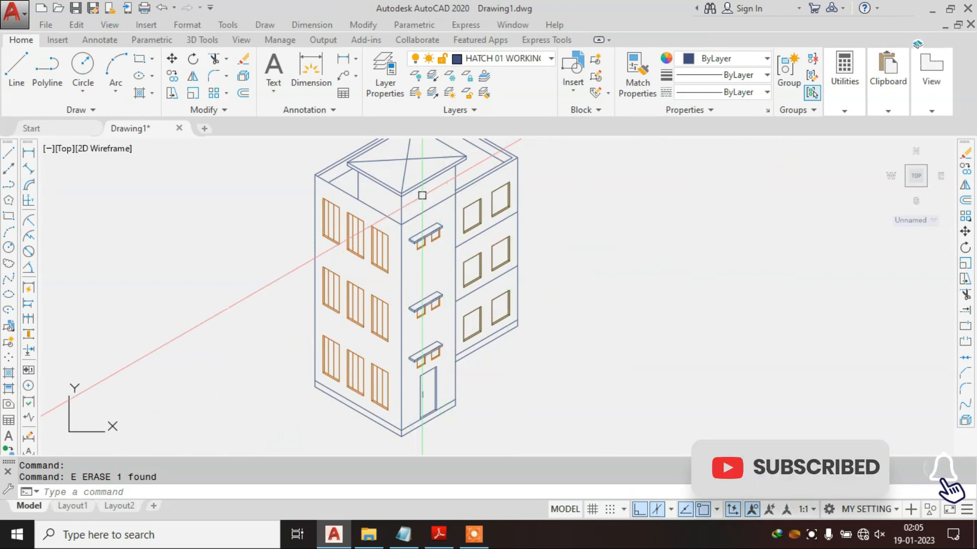
pyautogui.scroll(3, 423, 219)
pyautogui.scroll(-3, 427, 234)
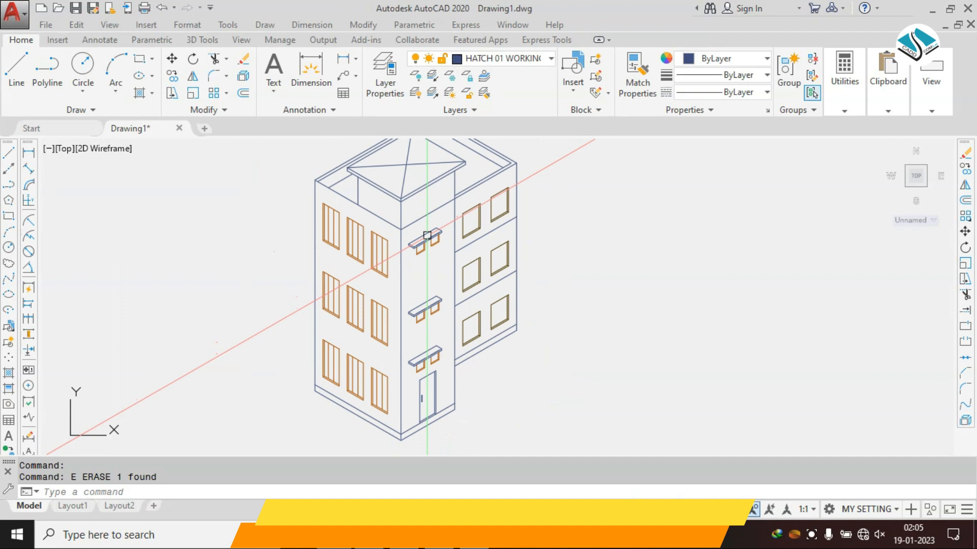
pyautogui.scroll(4, 440, 297)
pyautogui.click(467, 212)
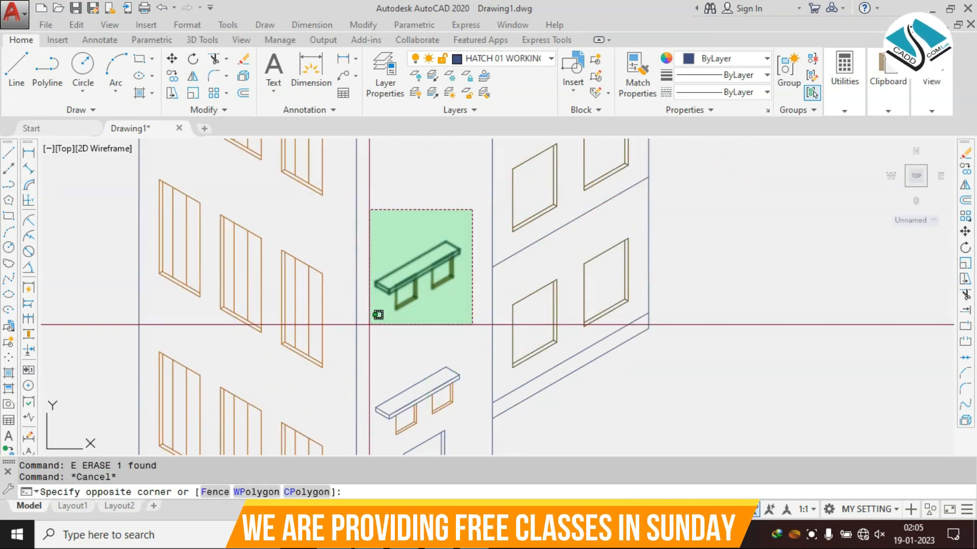
pyautogui.click(377, 316)
pyautogui.scroll(-1, 377, 316)
pyautogui.write('m')
pyautogui.press('Return')
pyautogui.scroll(2, 422, 273)
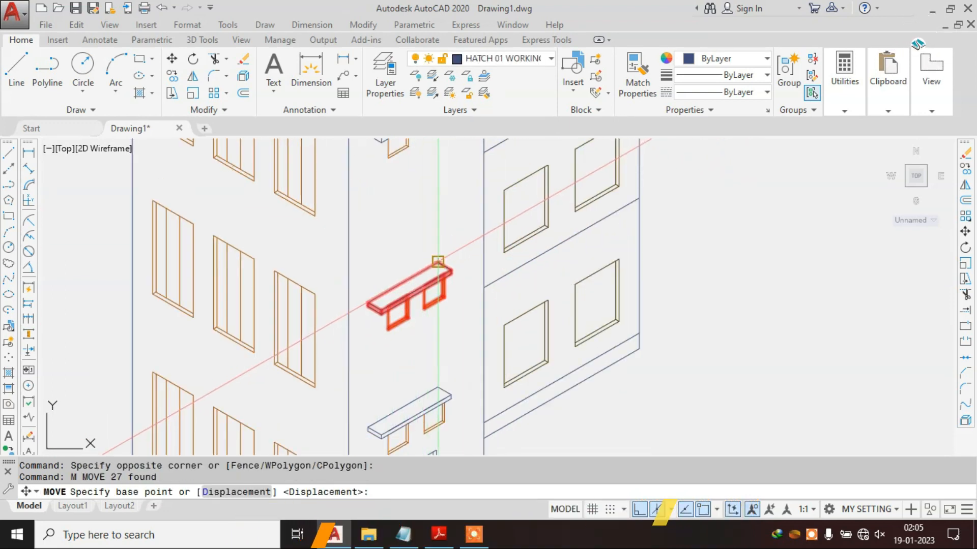
pyautogui.click(436, 271)
pyautogui.press('Escape')
pyautogui.scroll(-4, 482, 270)
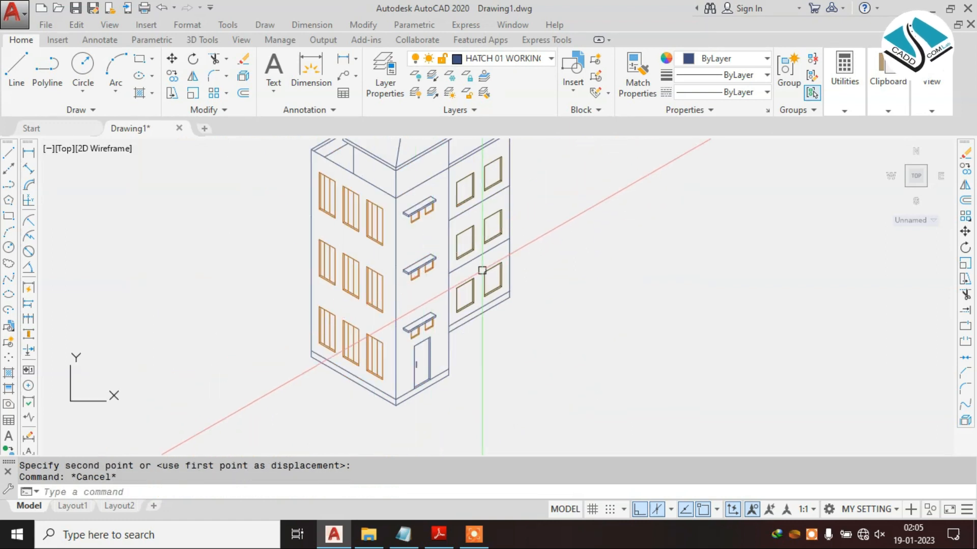
pyautogui.moveTo(515, 286); pyautogui.dragTo(520, 314, button='middle')
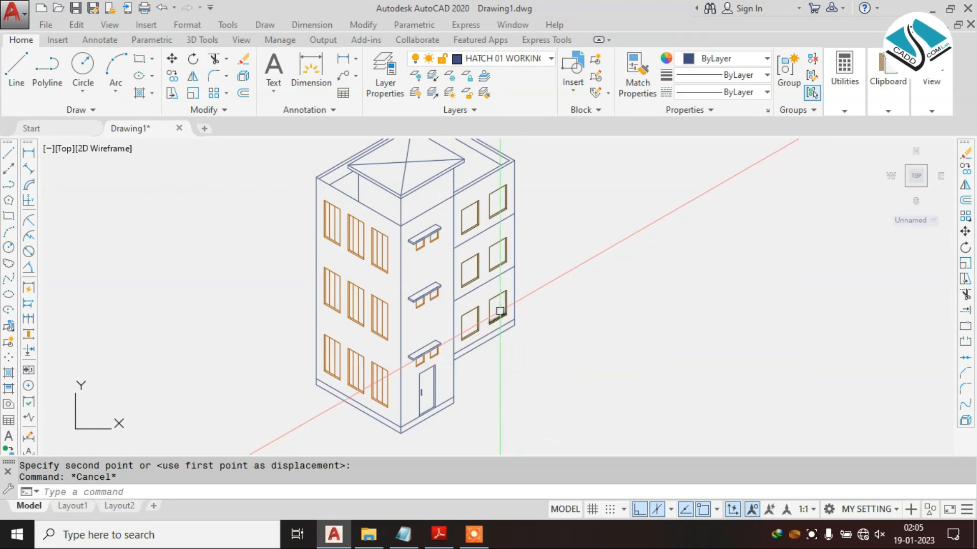
# Step: Check the window pattern in the reference PDF and hatch the top floor's far right window with NET3 at scale 25
pyautogui.click(440, 535)
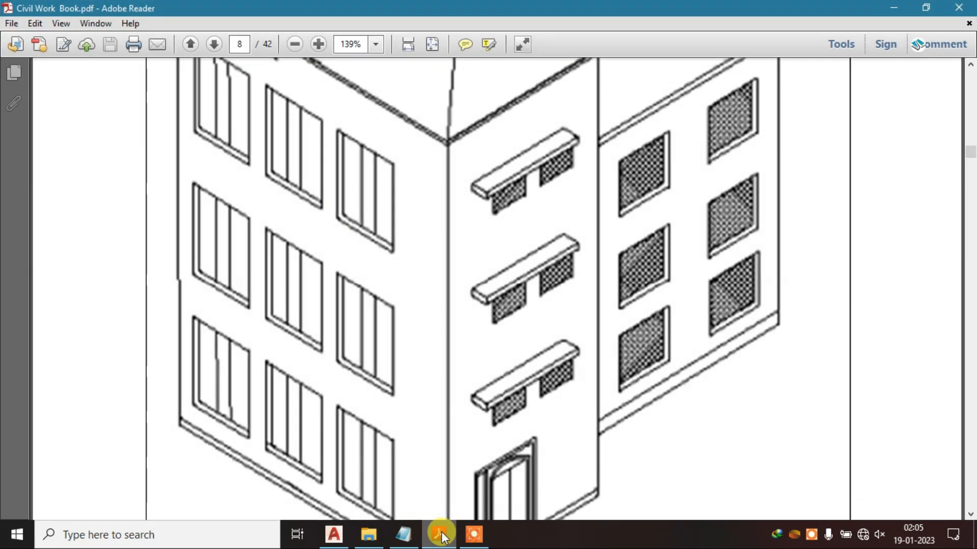
pyautogui.click(440, 535)
pyautogui.scroll(4, 449, 266)
pyautogui.write('H')
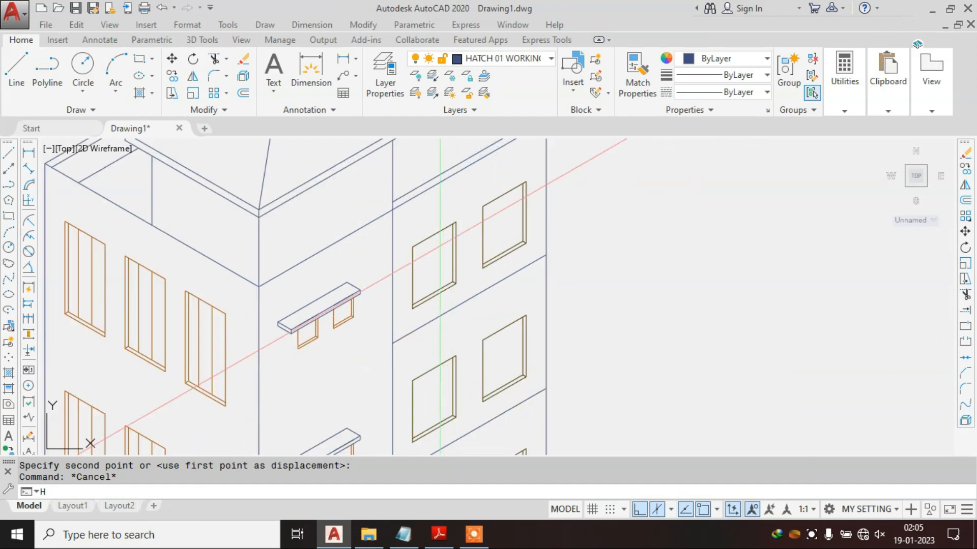
pyautogui.press('Return')
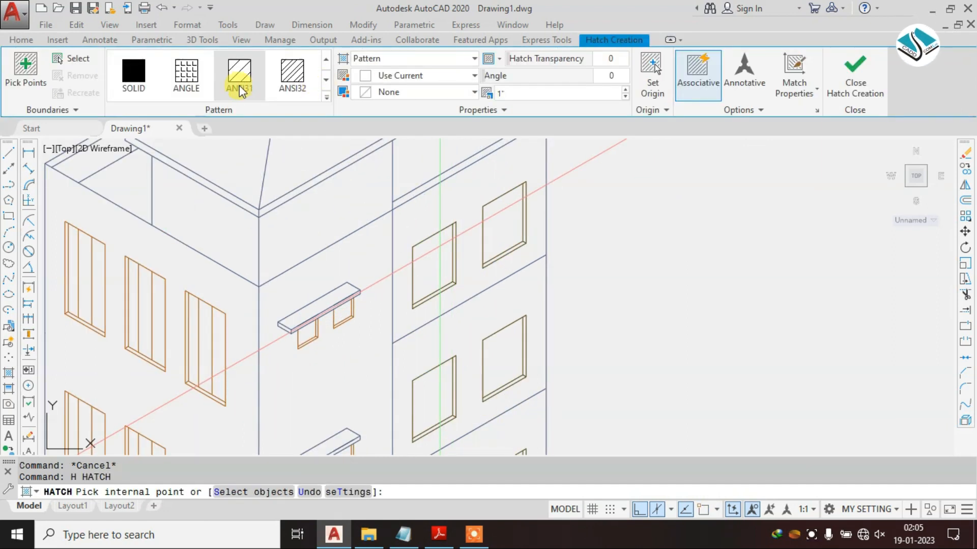
pyautogui.click(326, 96)
pyautogui.moveTo(328, 91); pyautogui.dragTo(324, 245)
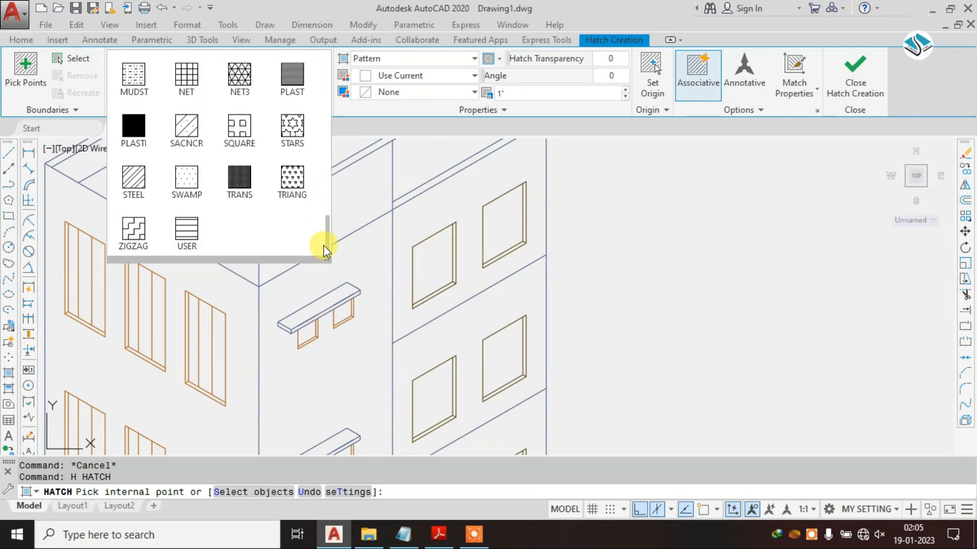
pyautogui.click(239, 82)
pyautogui.click(498, 226)
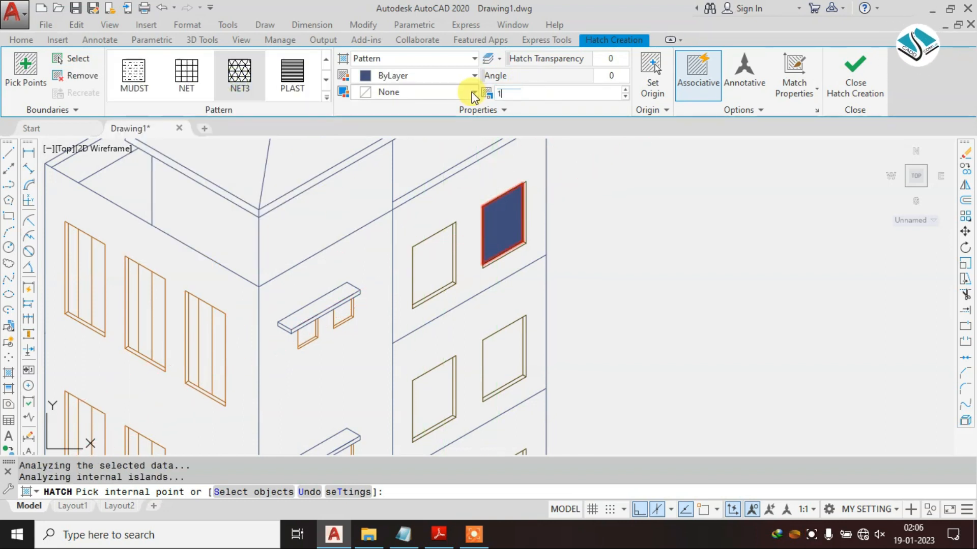
pyautogui.click(532, 92)
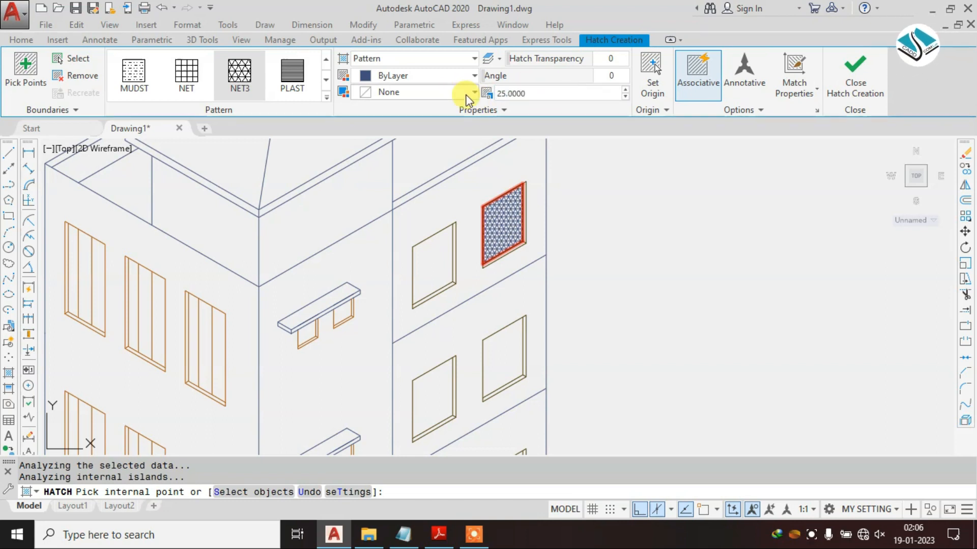
# Step: Add the other top floor window and all four middle and ground floor windows on the right wall to the hatch
pyautogui.click(433, 265)
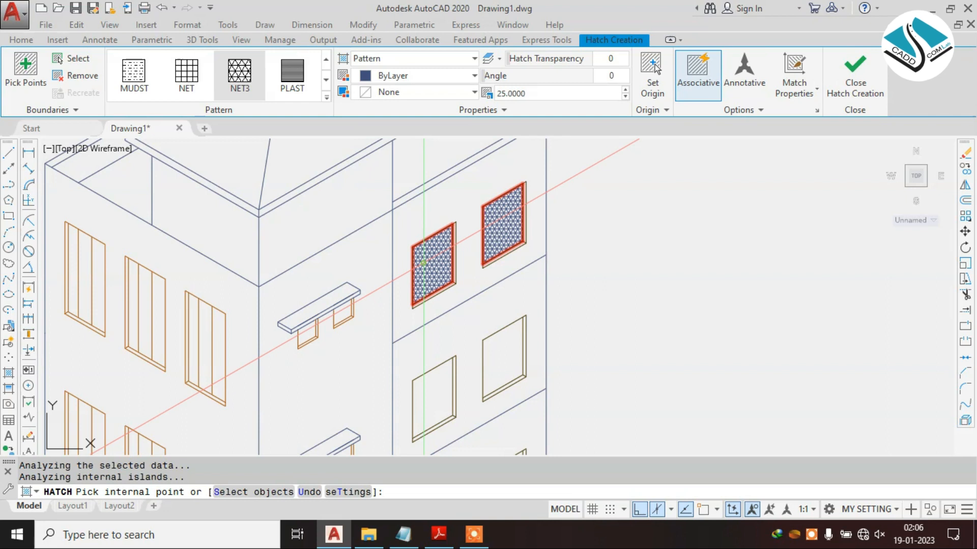
pyautogui.click(443, 394)
pyautogui.click(495, 375)
pyautogui.moveTo(477, 405); pyautogui.dragTo(497, 225, button='middle')
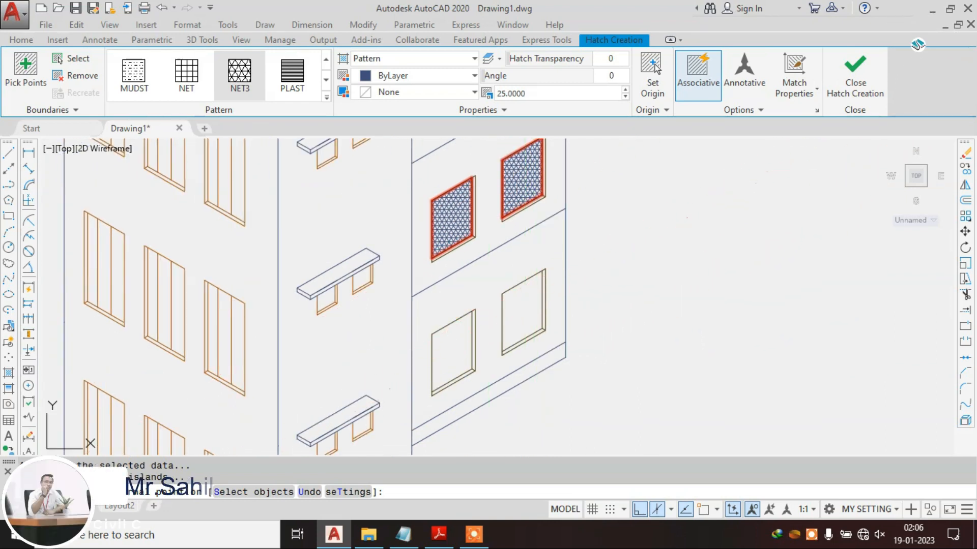
pyautogui.click(523, 311)
pyautogui.click(455, 349)
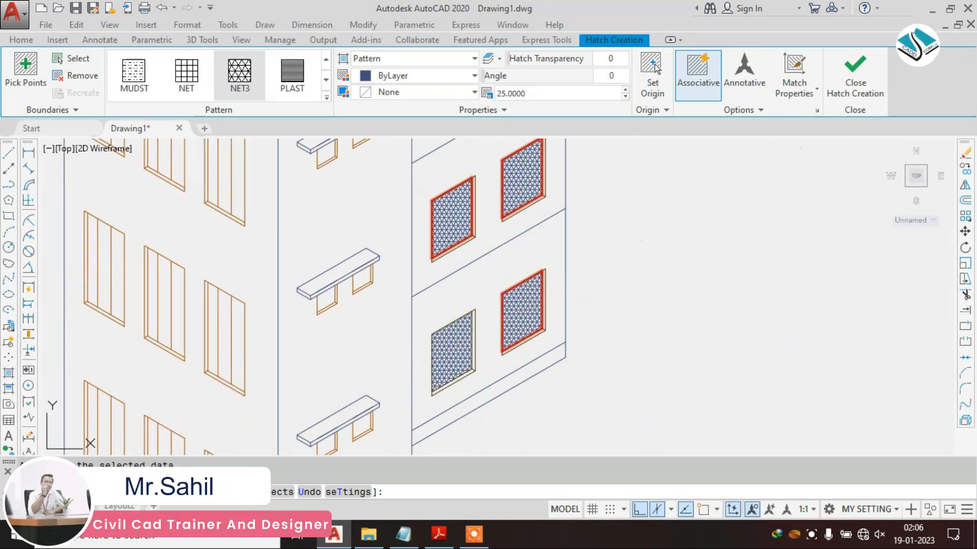
# Step: Set the colour of the right-wall window hatch to 39,118,187 and finish the hatch
pyautogui.click(461, 83)
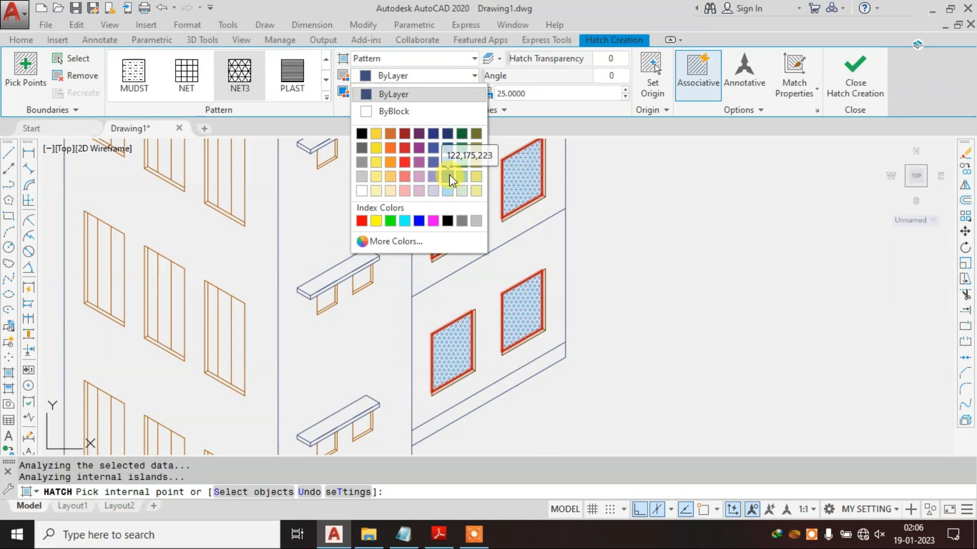
pyautogui.click(447, 162)
pyautogui.click(850, 89)
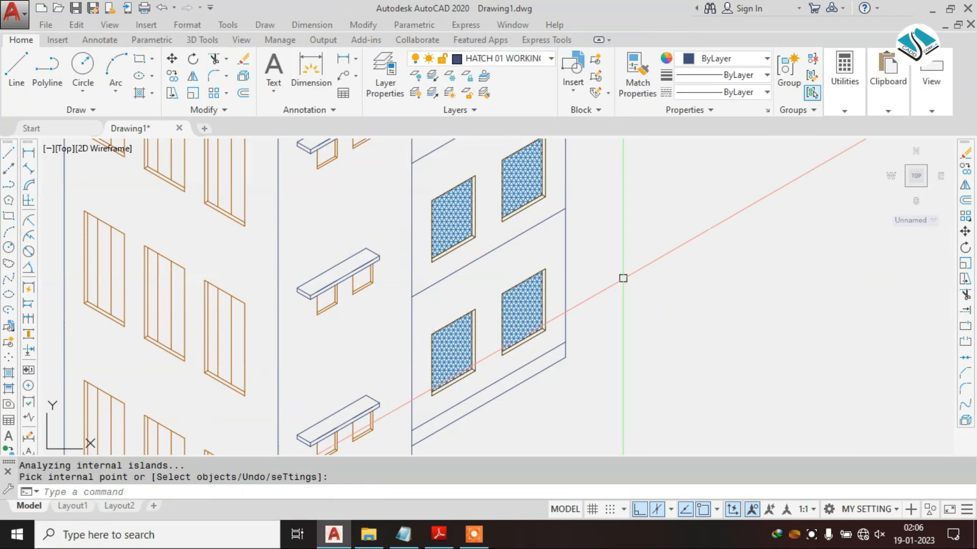
pyautogui.scroll(-2, 625, 279)
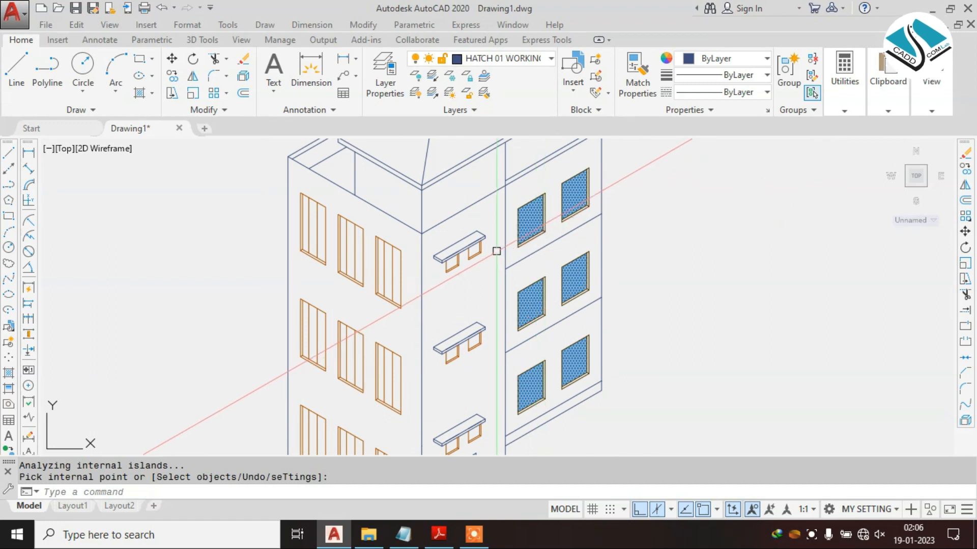
# Step: Check the reference PDF and hatch the two small windows under the top floor sunshade with NET3 in colour 39,118,187
pyautogui.click(441, 534)
pyautogui.click(440, 534)
pyautogui.write('H')
pyautogui.press('Return')
pyautogui.scroll(3, 458, 407)
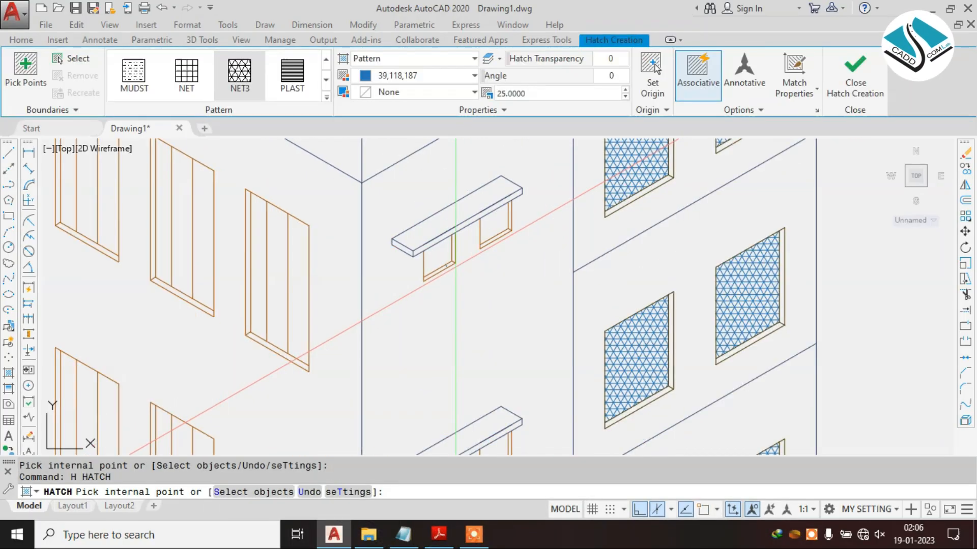
pyautogui.click(450, 352)
pyautogui.click(488, 225)
pyautogui.scroll(-2, 470, 227)
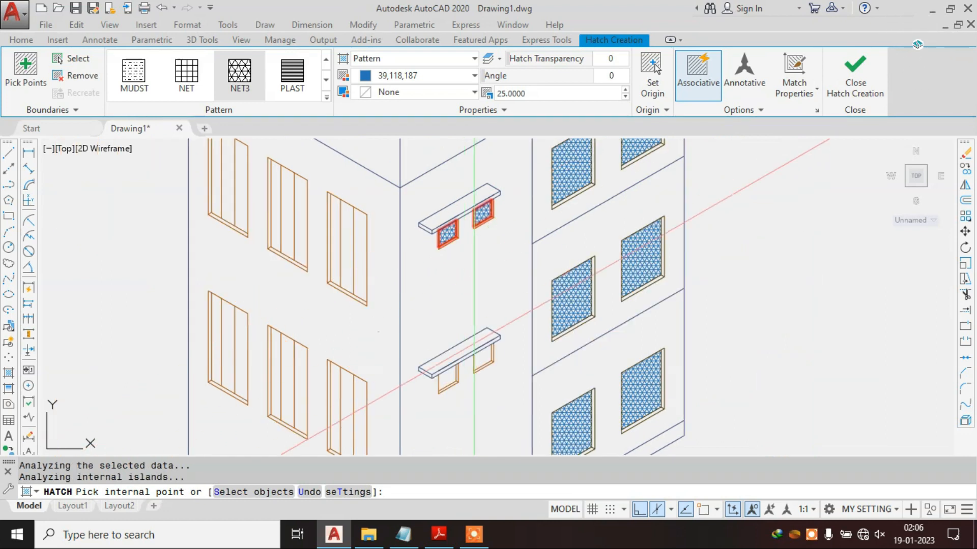
# Step: Add the small windows under the middle and ground floor sunshades to the hatch
pyautogui.scroll(4, 469, 376)
pyautogui.click(428, 416)
pyautogui.click(485, 363)
pyautogui.scroll(-3, 484, 375)
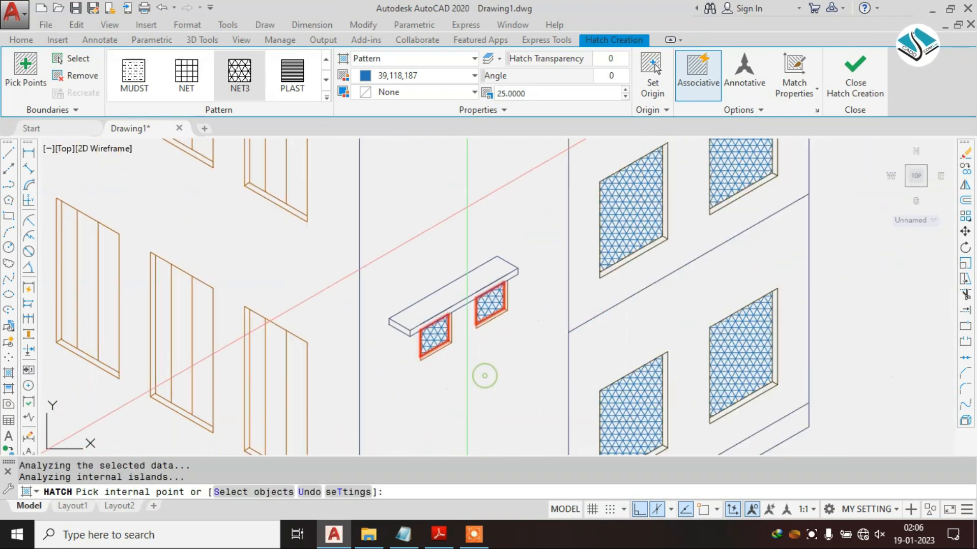
pyautogui.scroll(4, 468, 331)
pyautogui.click(412, 300)
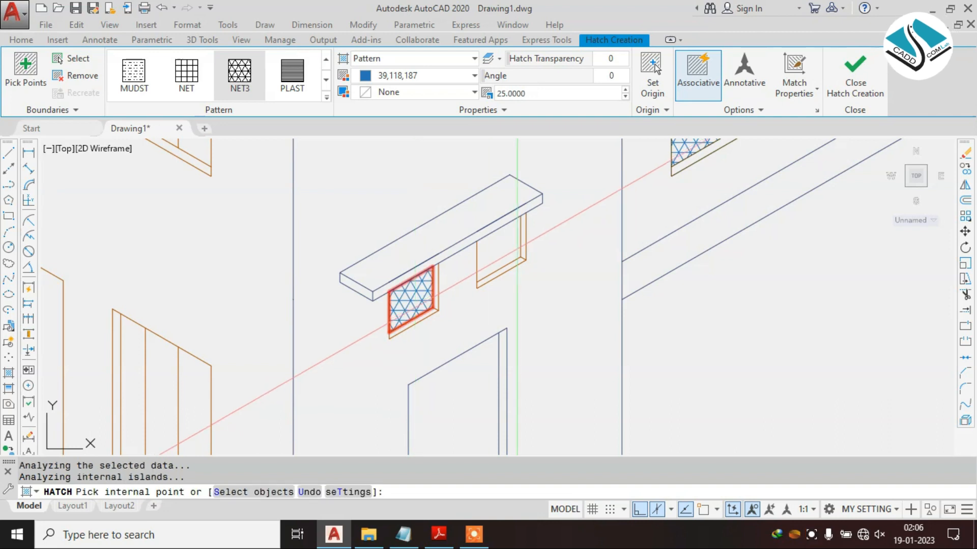
pyautogui.click(499, 249)
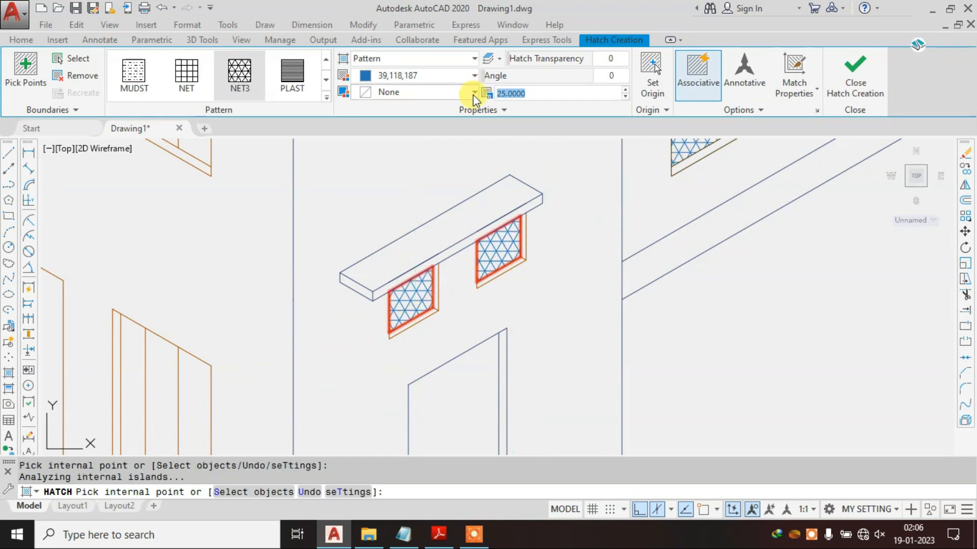
# Step: Set the scale of the small-window hatch to 15 and finish the hatch
pyautogui.scroll(-4, 502, 258)
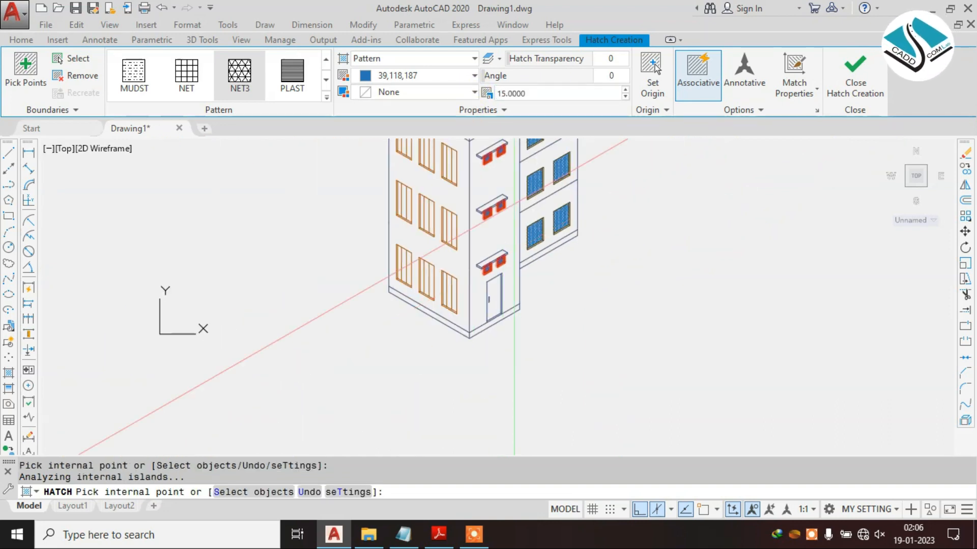
pyautogui.scroll(2, 516, 177)
pyautogui.click(848, 110)
pyautogui.scroll(-2, 356, 229)
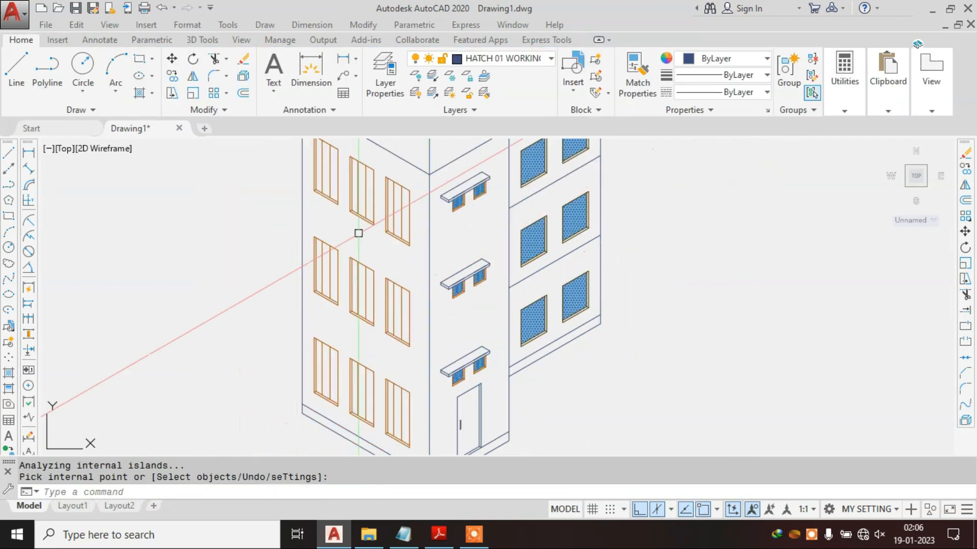
# Step: Fill the panes of the left wall's top-left window with a GR_LINEAR gradient from 16,86,137 to 122,175,223
pyautogui.write('gd')
pyautogui.press('Return')
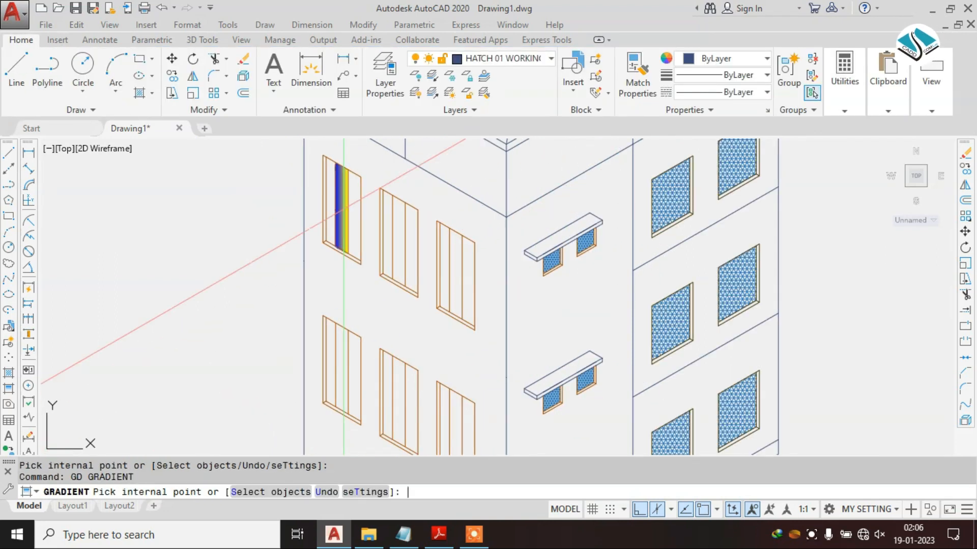
pyautogui.scroll(4, 344, 209)
pyautogui.click(411, 78)
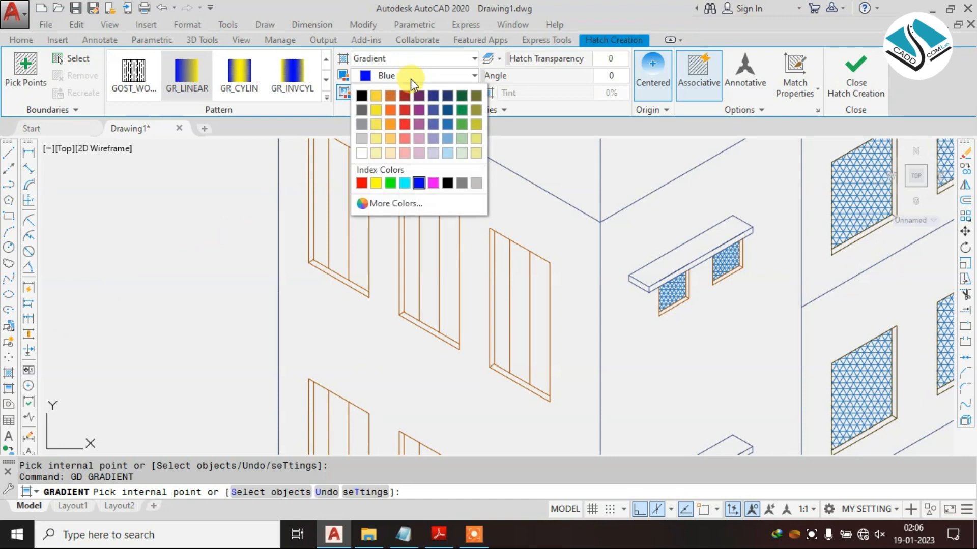
pyautogui.click(447, 111)
pyautogui.click(407, 90)
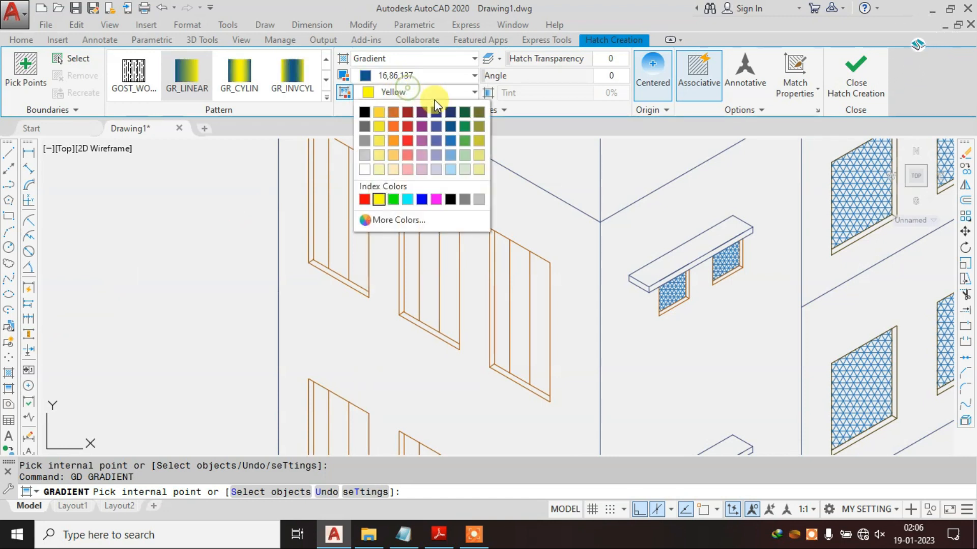
pyautogui.click(448, 160)
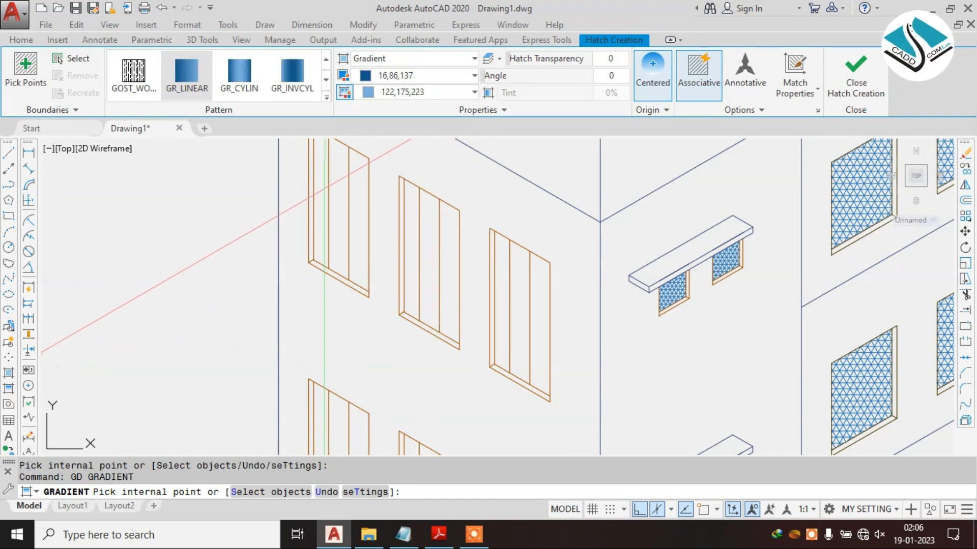
pyautogui.click(325, 190)
pyautogui.click(361, 204)
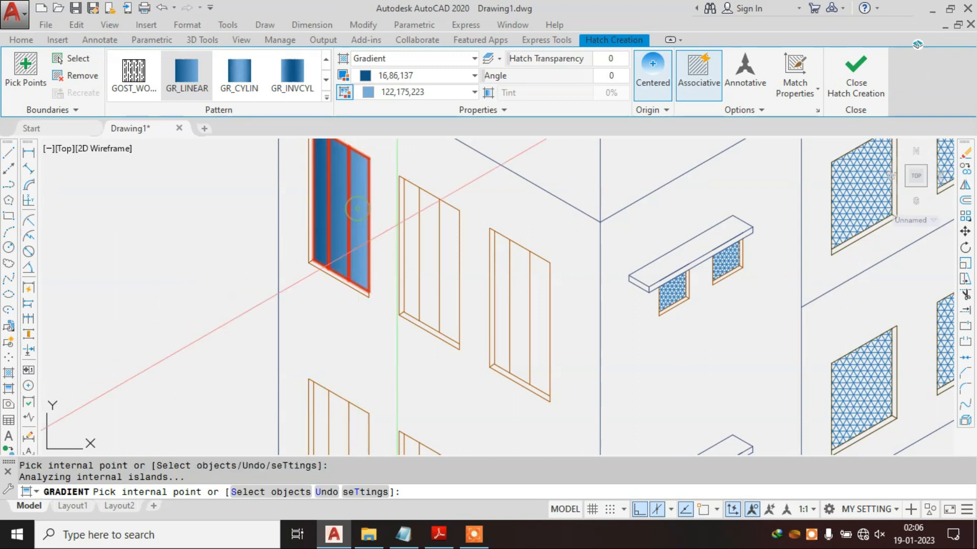
# Step: Add all panes of the top floor's middle and right windows on the left wall to the gradient
pyautogui.click(411, 236)
pyautogui.click(428, 247)
pyautogui.click(445, 260)
pyautogui.moveTo(511, 281); pyautogui.dragTo(469, 204, button='middle')
pyautogui.click(457, 219)
pyautogui.click(477, 224)
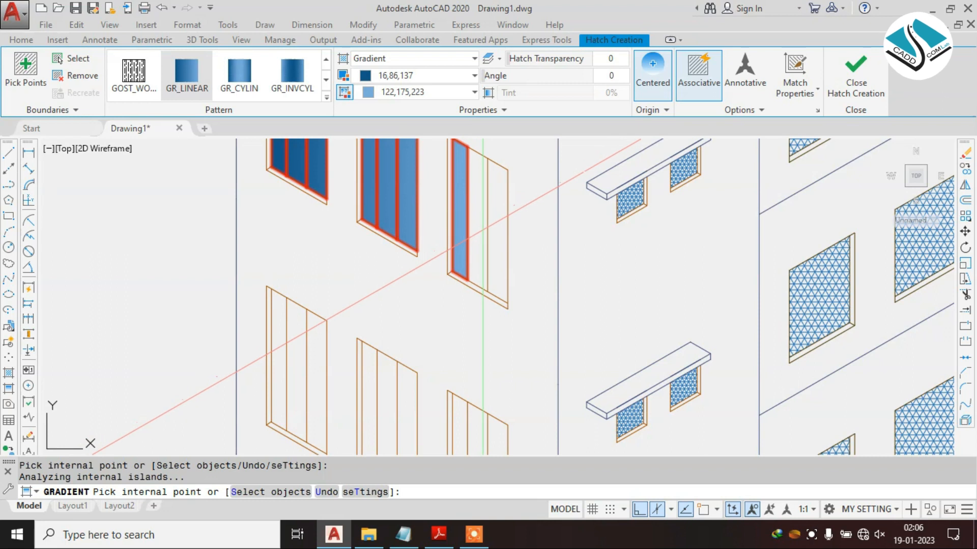
pyautogui.click(497, 232)
# Step: Add all panes of the three middle floor windows on the left wall to the gradient
pyautogui.scroll(-2, 440, 201)
pyautogui.scroll(4, 305, 408)
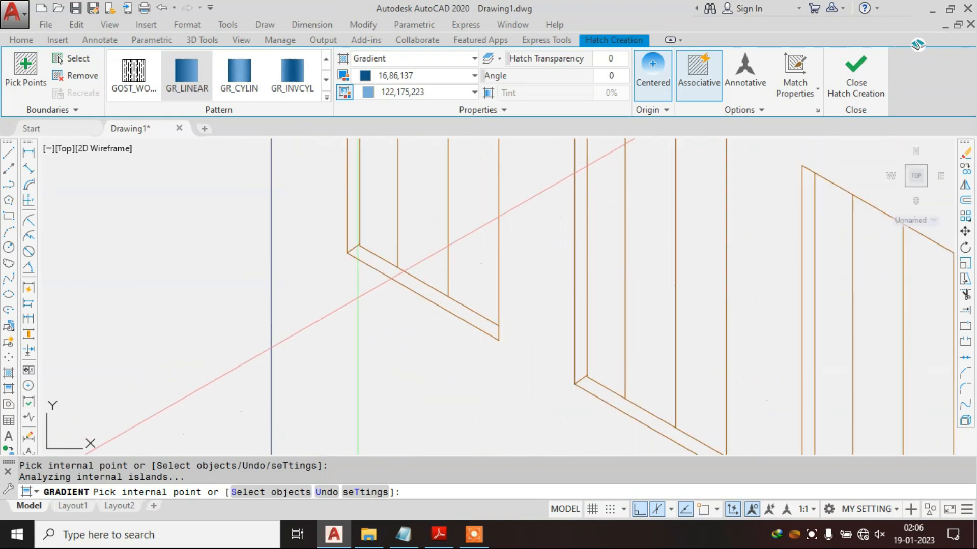
pyautogui.click(384, 212)
pyautogui.click(418, 222)
pyautogui.click(443, 231)
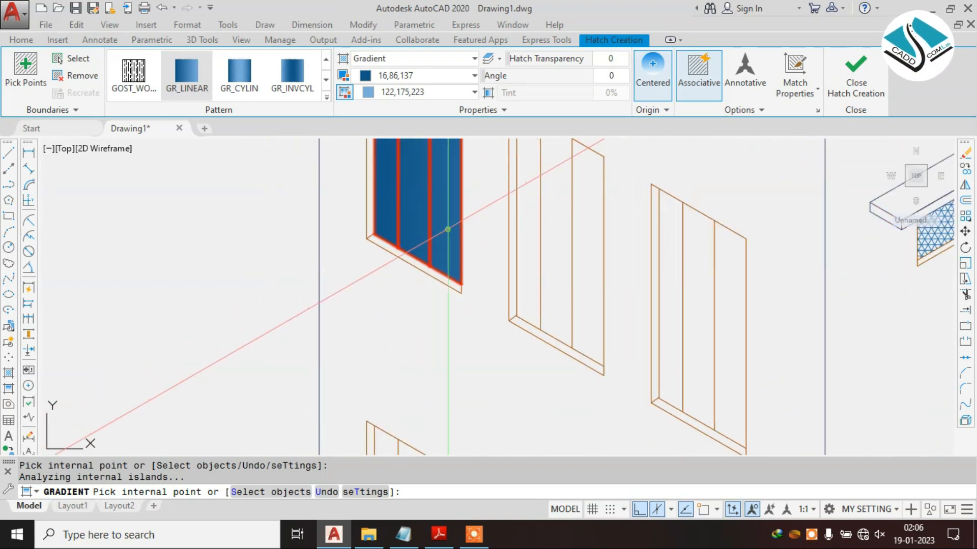
pyautogui.click(528, 250)
pyautogui.click(557, 271)
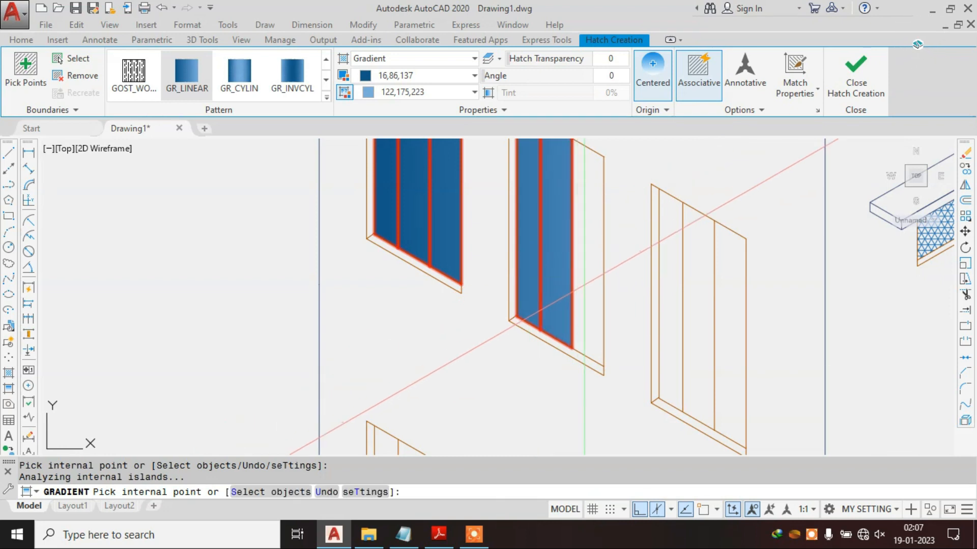
pyautogui.click(587, 277)
pyautogui.scroll(-2, 588, 277)
pyautogui.scroll(2, 599, 298)
pyautogui.click(599, 299)
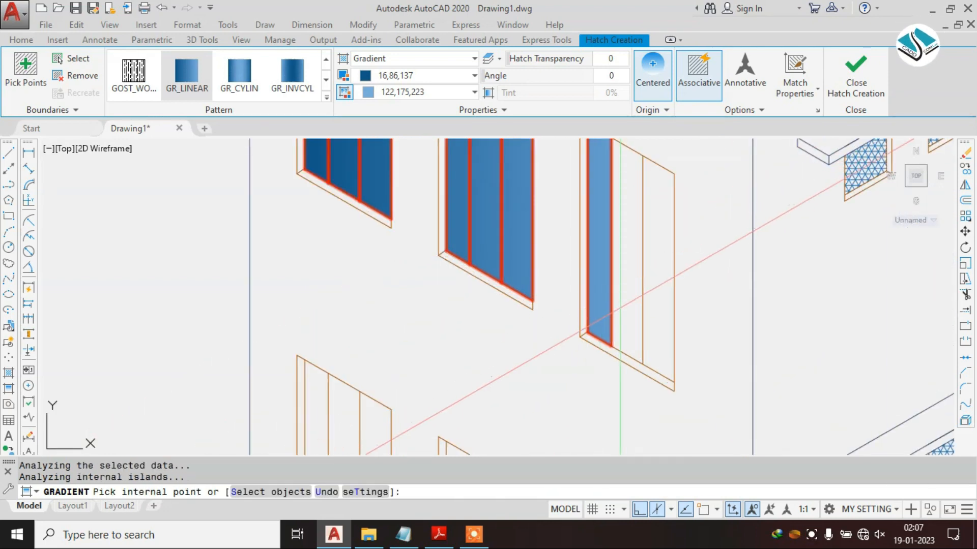
pyautogui.click(627, 305)
pyautogui.click(650, 307)
# Step: Add all panes of the three ground floor windows on the left wall and finish the gradient fill
pyautogui.scroll(-3, 511, 221)
pyautogui.scroll(3, 511, 222)
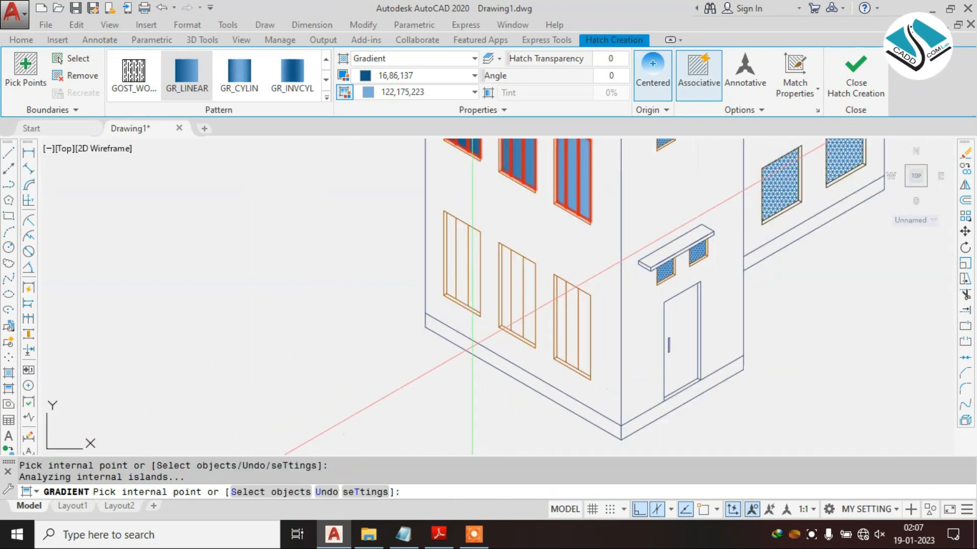
pyautogui.click(468, 239)
pyautogui.click(441, 224)
pyautogui.click(414, 213)
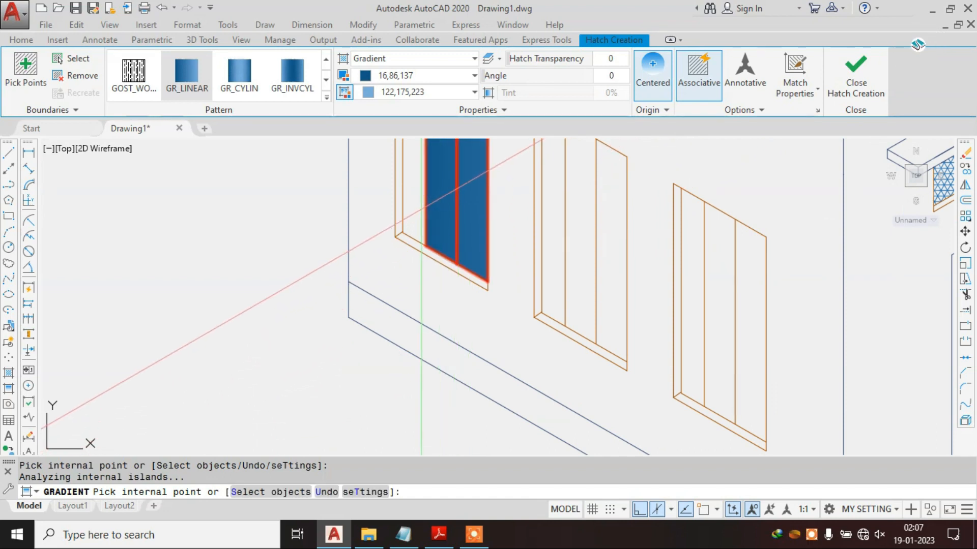
pyautogui.click(554, 254)
pyautogui.click(579, 262)
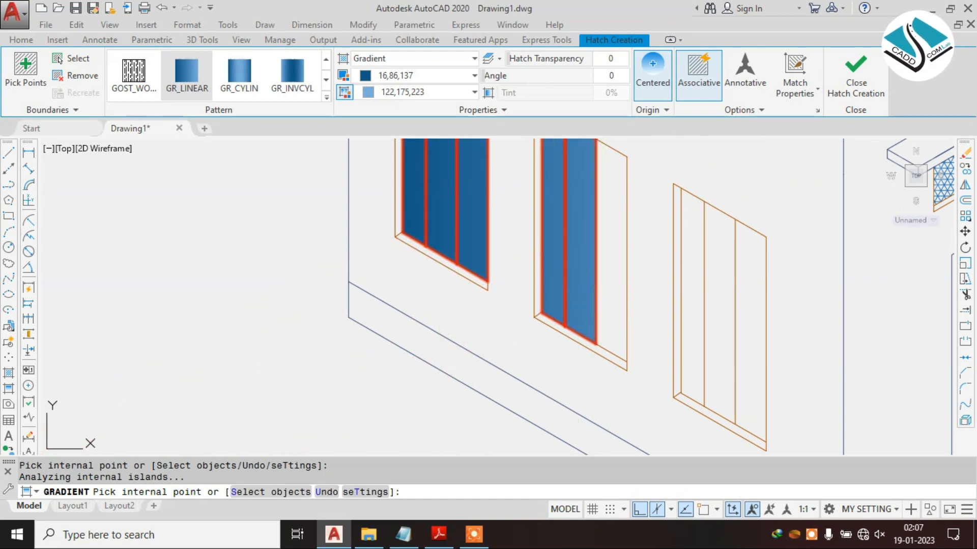
pyautogui.click(610, 285)
pyautogui.scroll(-3, 610, 285)
pyautogui.scroll(3, 531, 283)
pyautogui.click(531, 285)
pyautogui.click(504, 268)
pyautogui.click(561, 300)
pyautogui.scroll(-2, 452, 299)
pyautogui.press('Return')
# Step: Change the gradient angle of the right pane in the left wall's top-left window
pyautogui.scroll(-4, 444, 263)
pyautogui.moveTo(477, 218); pyautogui.dragTo(482, 325, button='middle')
pyautogui.scroll(6, 458, 265)
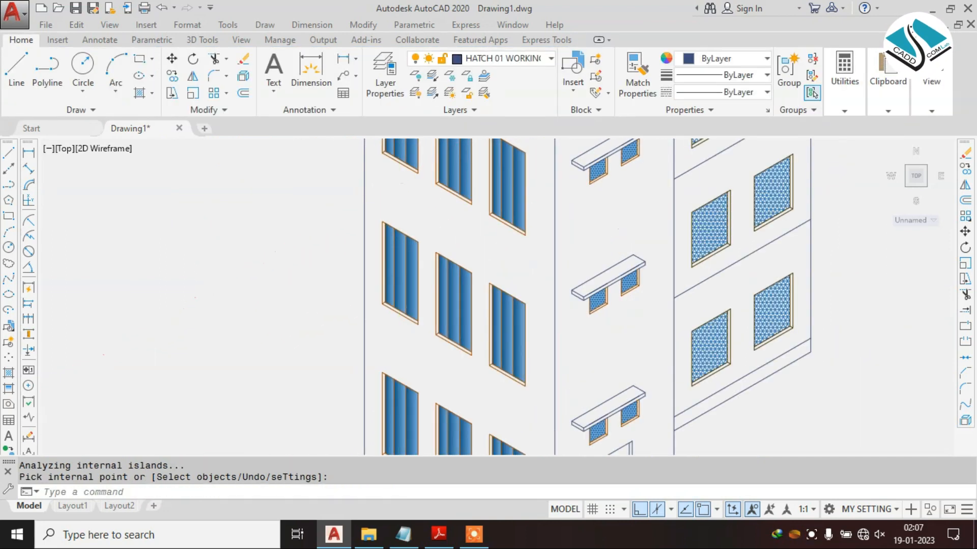
pyautogui.click(430, 218)
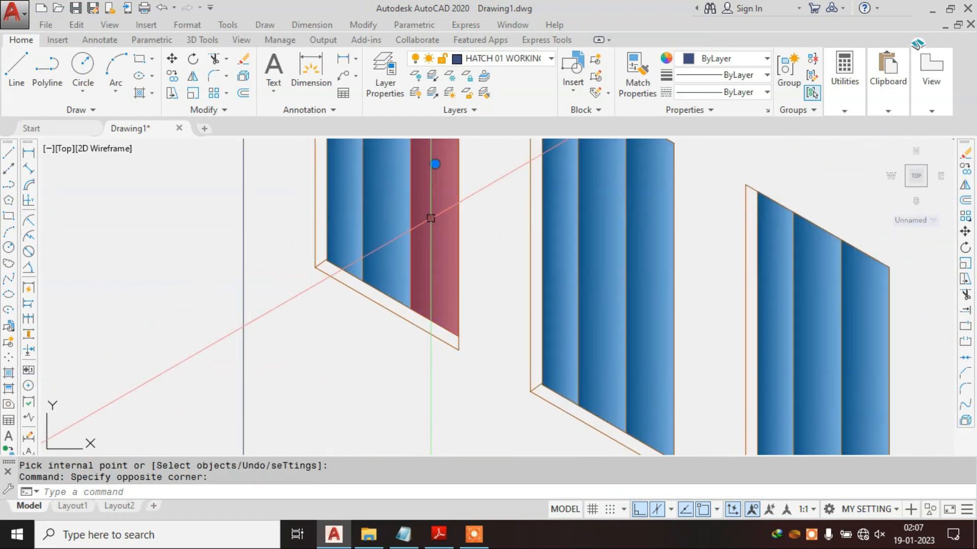
pyautogui.moveTo(480, 74); pyautogui.dragTo(593, 77)
pyautogui.press('Escape')
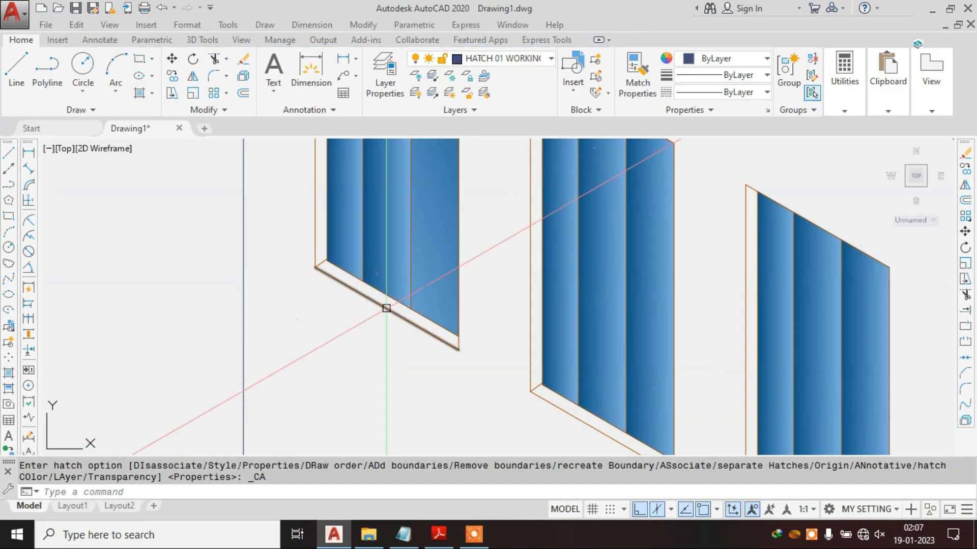
# Step: Match the angled pane's gradient properties onto the other panes of the top-left window
pyautogui.scroll(-3, 382, 244)
pyautogui.scroll(2, 386, 245)
pyautogui.write('MA')
pyautogui.press('Return')
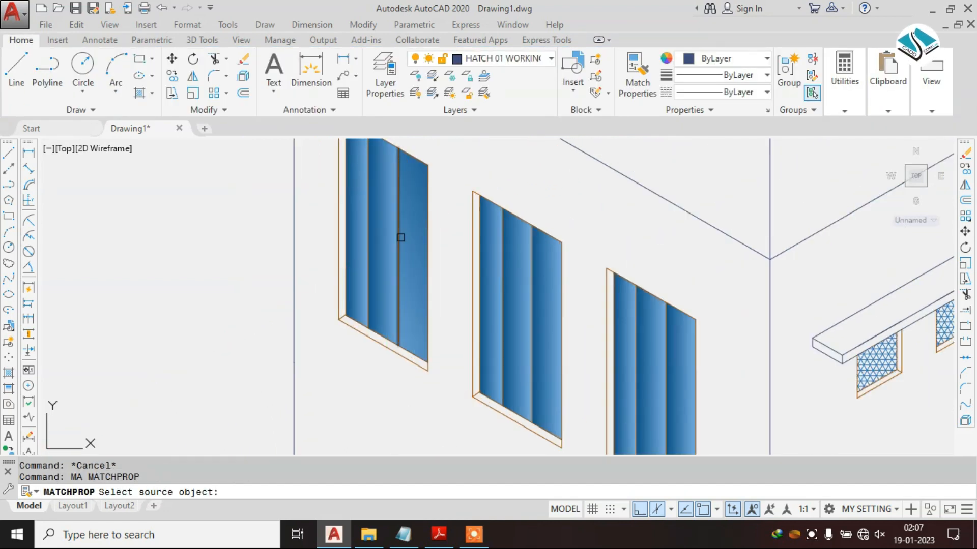
pyautogui.click(394, 239)
pyautogui.scroll(2, 402, 234)
pyautogui.click(336, 223)
pyautogui.scroll(-4, 335, 223)
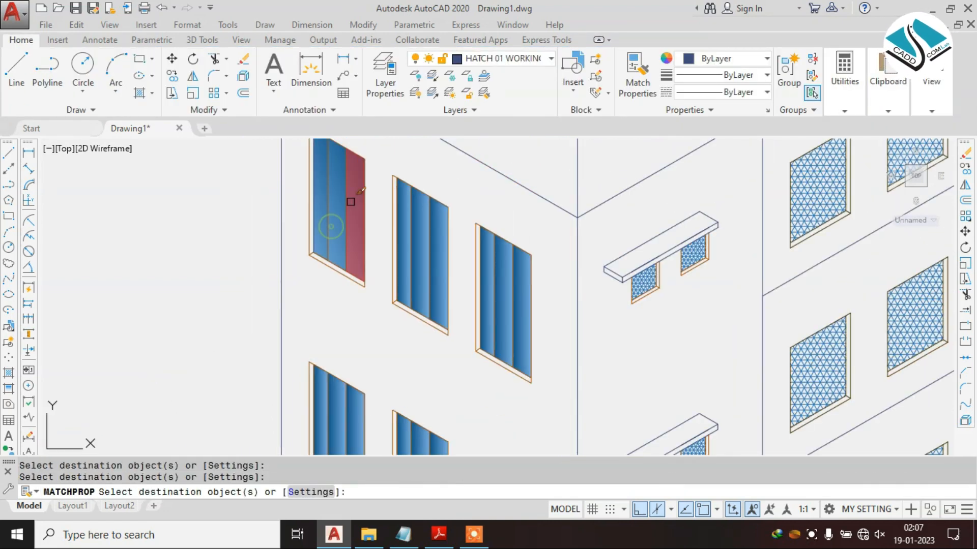
# Step: Apply the matched gradient to all panes of the top floor's middle and right windows
pyautogui.scroll(2, 411, 256)
pyautogui.click(402, 257)
pyautogui.click(429, 259)
pyautogui.click(451, 265)
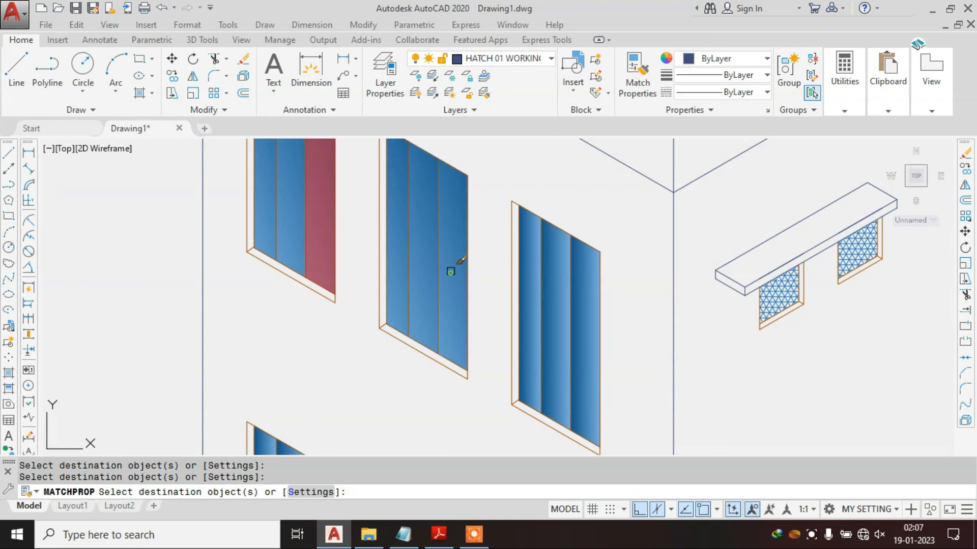
pyautogui.scroll(-2, 460, 262)
pyautogui.click(489, 286)
pyautogui.click(502, 286)
pyautogui.click(521, 299)
# Step: Apply the matched gradient to the panes of the middle floor windows on the left wall, working from right to left
pyautogui.scroll(-3, 414, 222)
pyautogui.scroll(4, 434, 364)
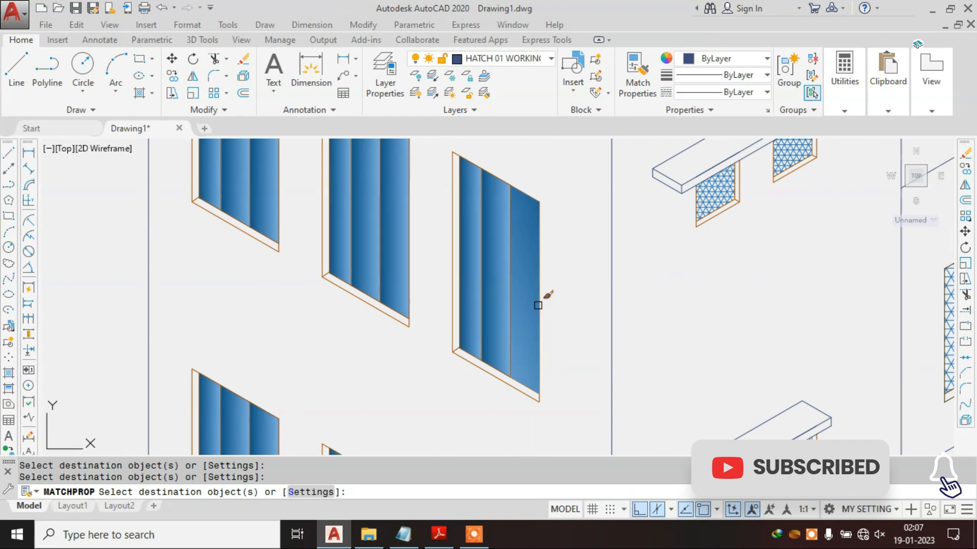
pyautogui.click(527, 308)
pyautogui.click(503, 296)
pyautogui.click(473, 288)
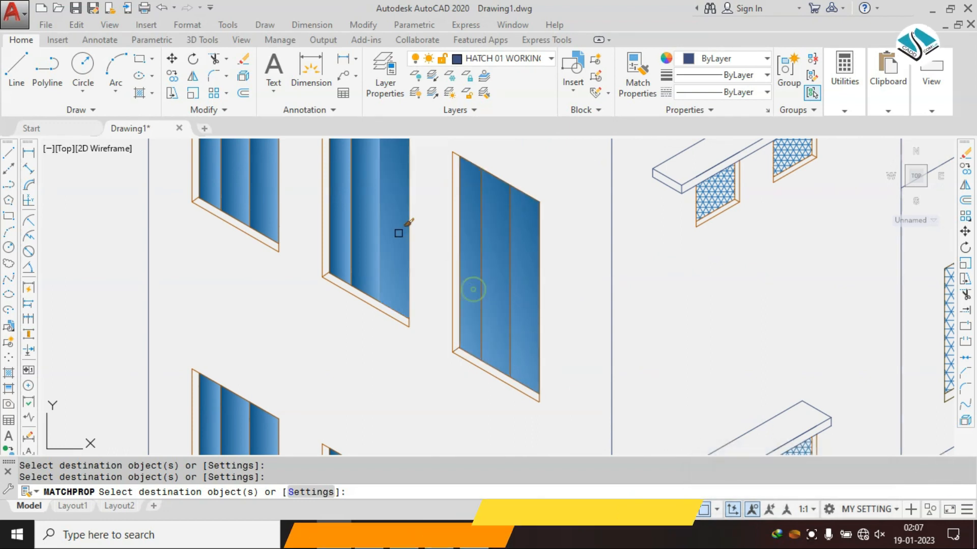
pyautogui.click(399, 231)
pyautogui.click(340, 216)
pyautogui.click(366, 232)
pyautogui.click(260, 181)
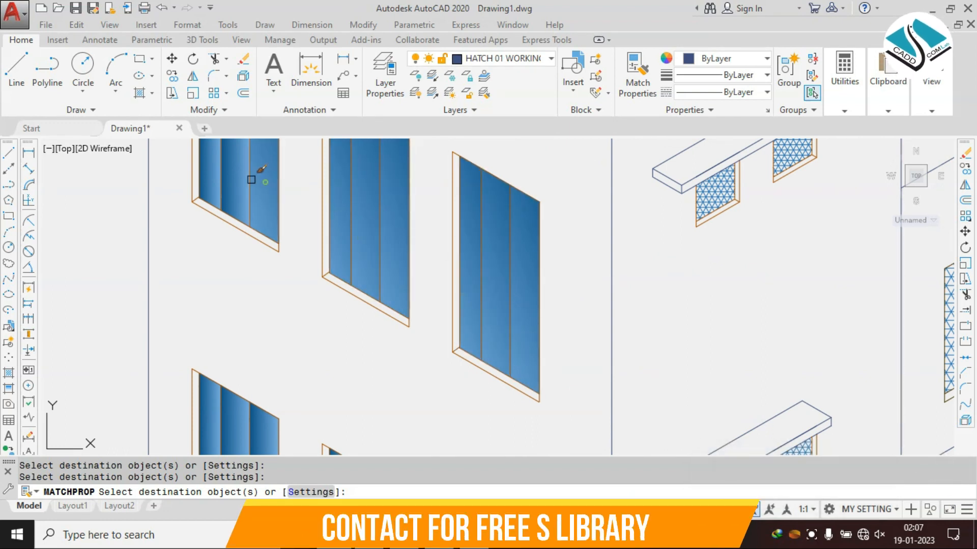
# Step: Apply the matched gradient to the panes of the ground floor windows on the left wall
pyautogui.scroll(-5, 314, 183)
pyautogui.scroll(5, 292, 281)
pyautogui.click(270, 235)
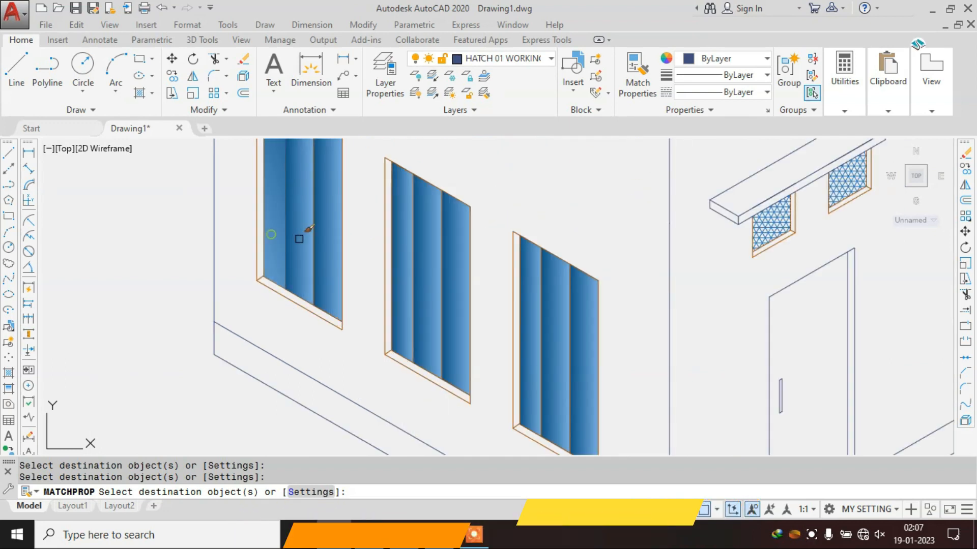
pyautogui.click(299, 245)
pyautogui.click(400, 280)
pyautogui.click(451, 296)
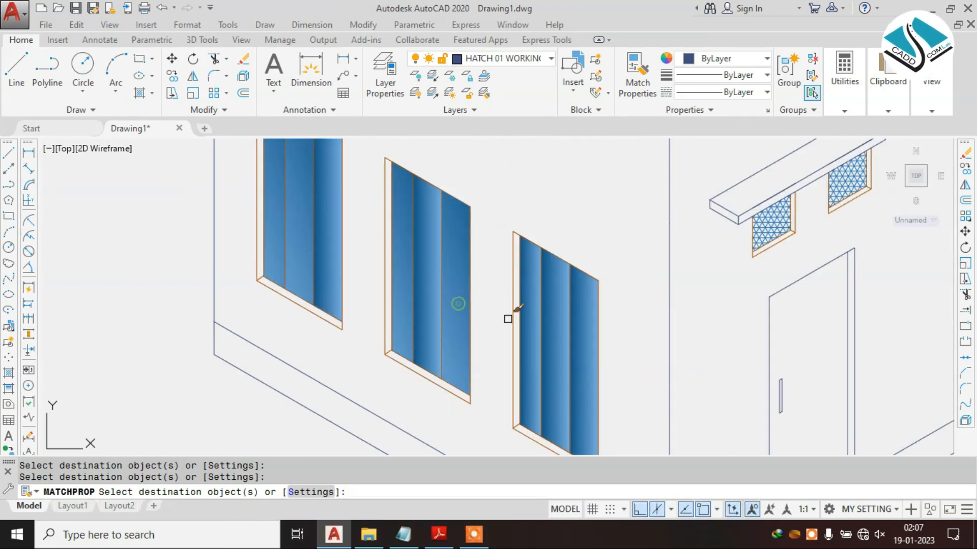
pyautogui.click(579, 348)
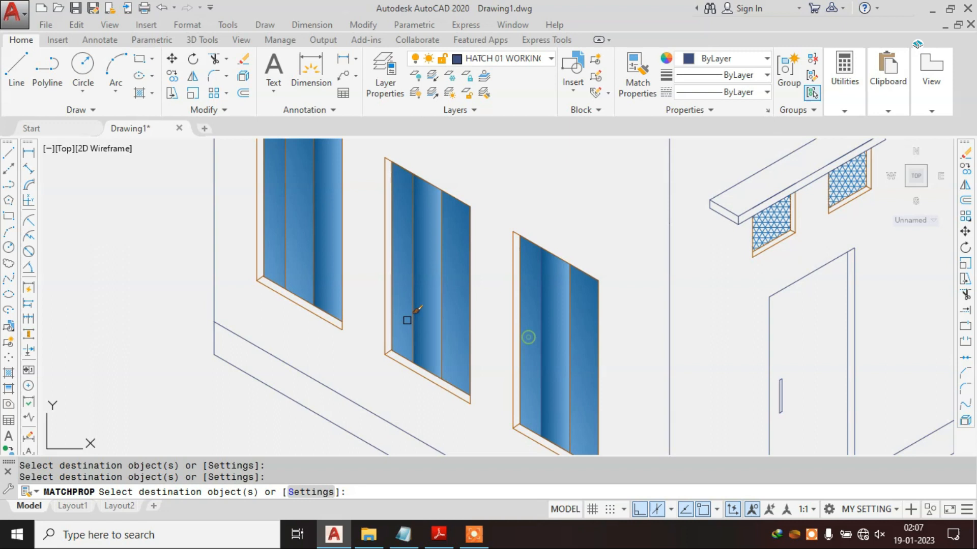
pyautogui.scroll(-5, 407, 321)
pyautogui.press('Escape')
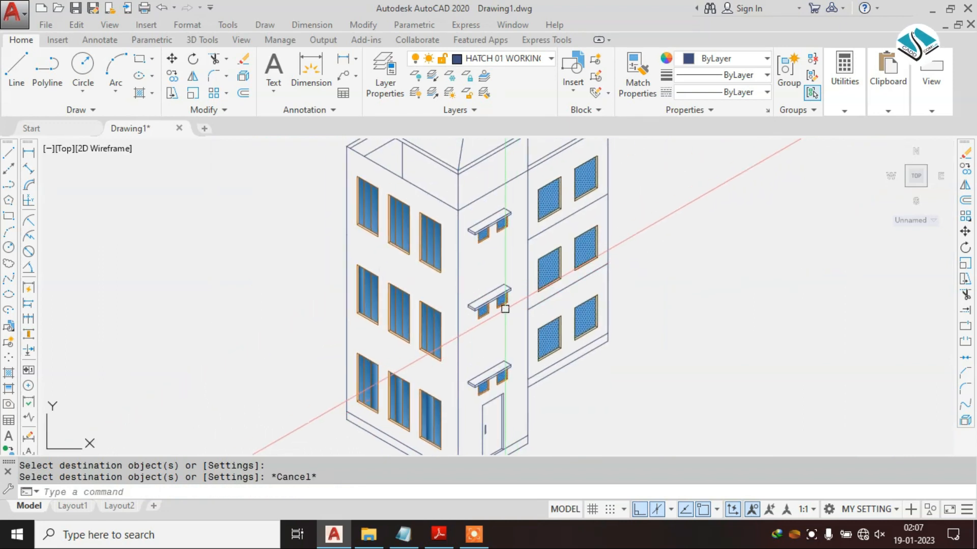
# Step: Draw a ground line at 30° outward from the far bottom corner of the right wall
pyautogui.scroll(-5, 505, 309)
pyautogui.scroll(5, 533, 318)
pyautogui.moveTo(498, 325); pyautogui.dragTo(470, 256, button='middle')
pyautogui.press('Escape')
pyautogui.press('Escape')
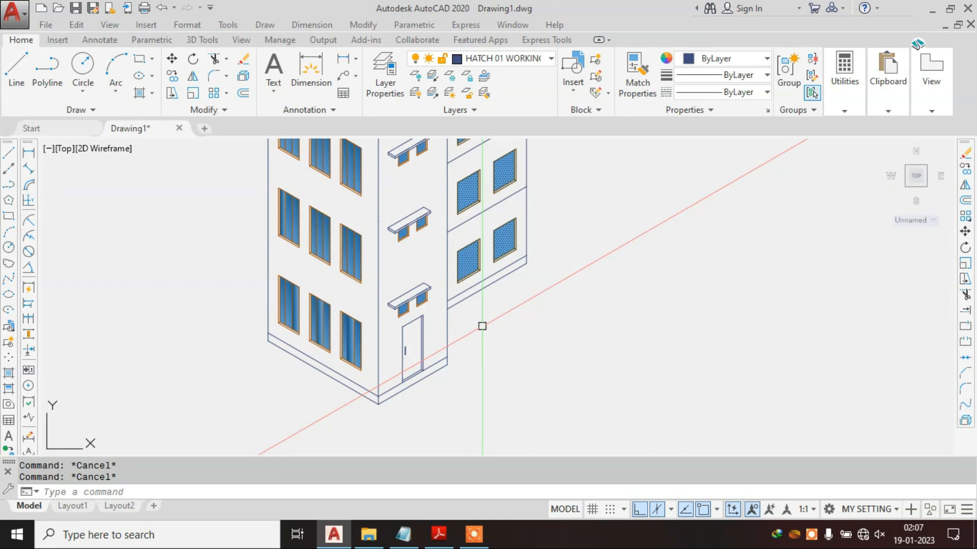
pyautogui.scroll(-2, 482, 326)
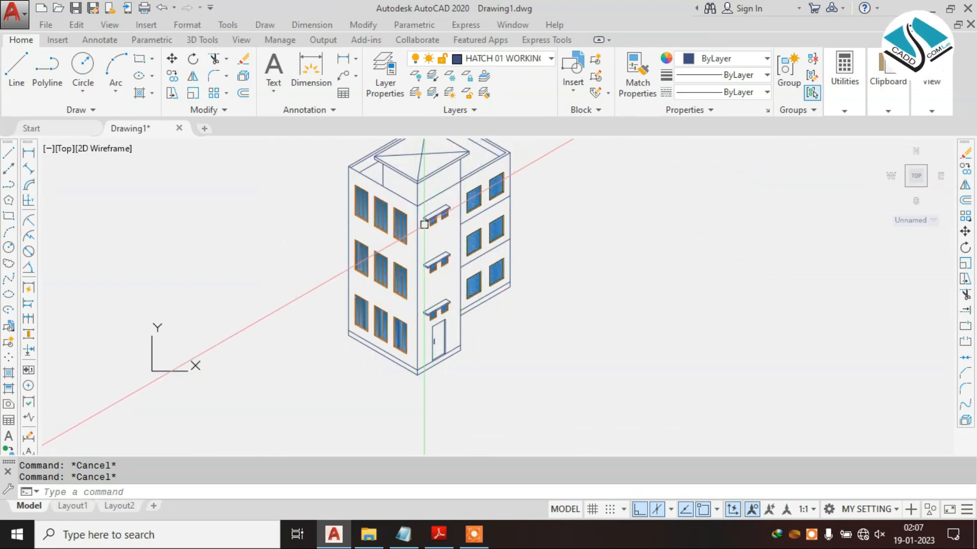
pyautogui.press('Return')
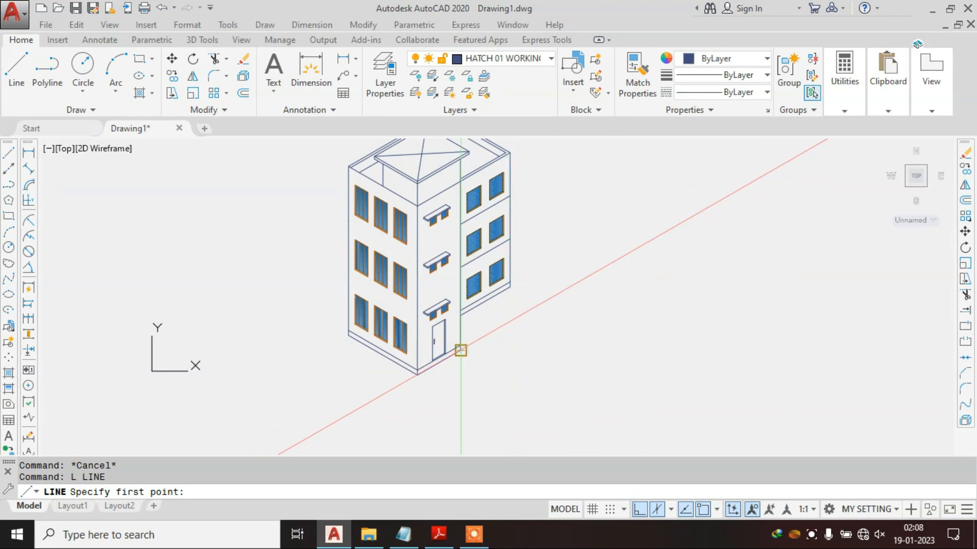
pyautogui.click(509, 287)
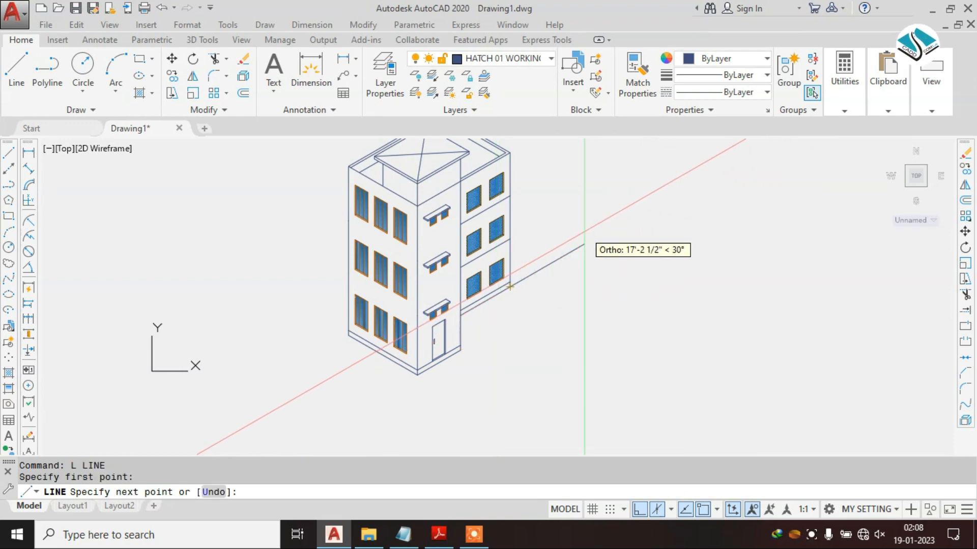
pyautogui.click(647, 208)
pyautogui.press('Escape')
# Step: Draw a ground line at 210° outward from the building's front bottom corner
pyautogui.press('Return')
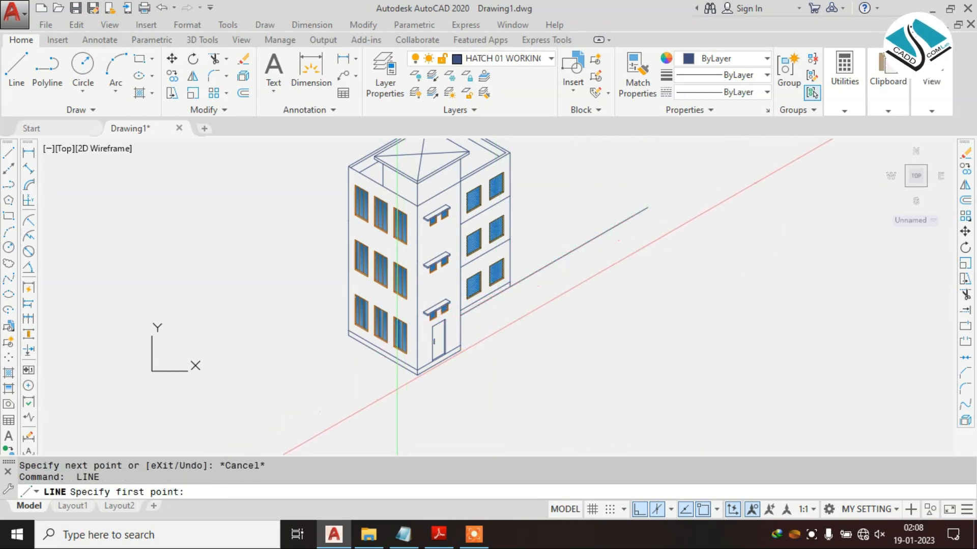
pyautogui.click(418, 375)
pyautogui.moveTo(294, 364); pyautogui.dragTo(328, 291, button='middle')
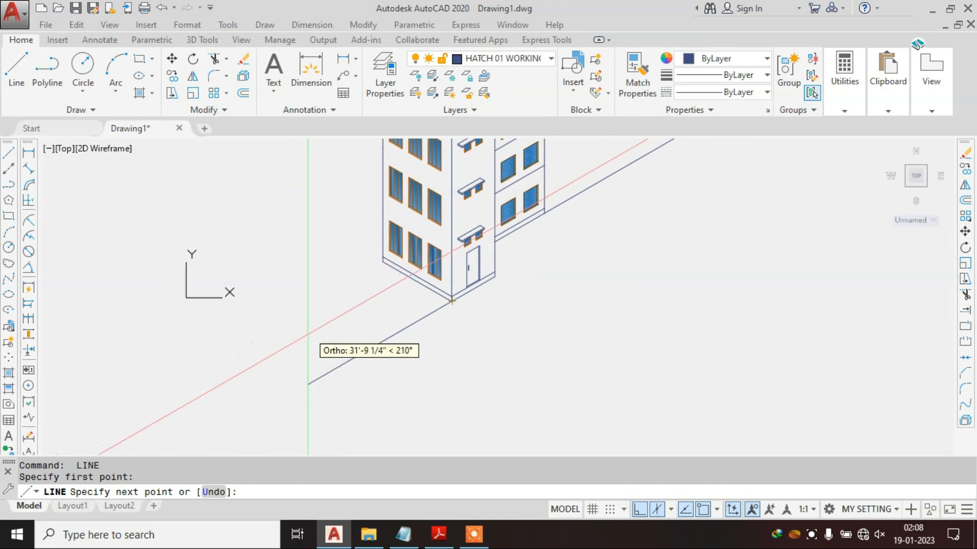
pyautogui.click(280, 372)
pyautogui.press('Escape')
# Step: Copy the front ground line 2' away from the building along the 330° isometric axis
pyautogui.click(431, 310)
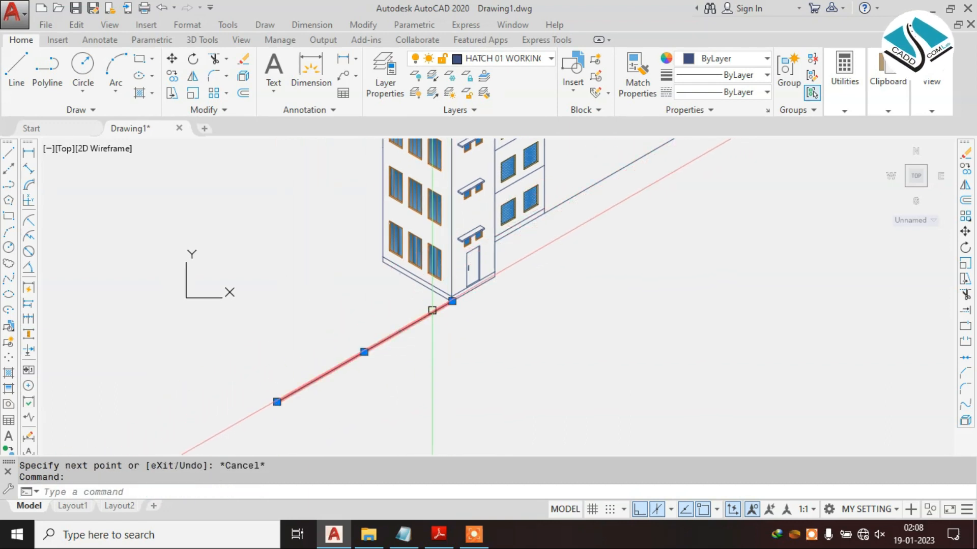
pyautogui.write('co')
pyautogui.press('Return')
pyautogui.click(432, 310)
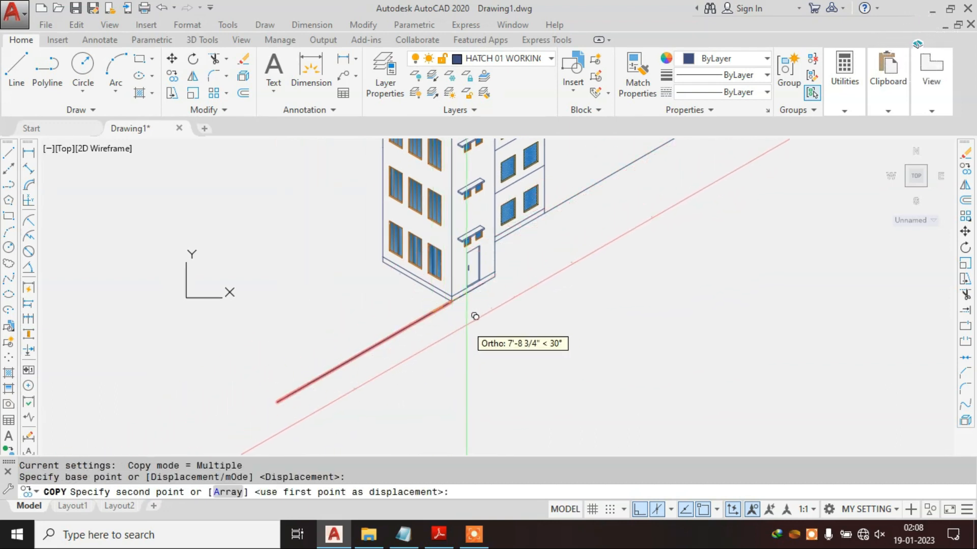
pyautogui.press('F5')
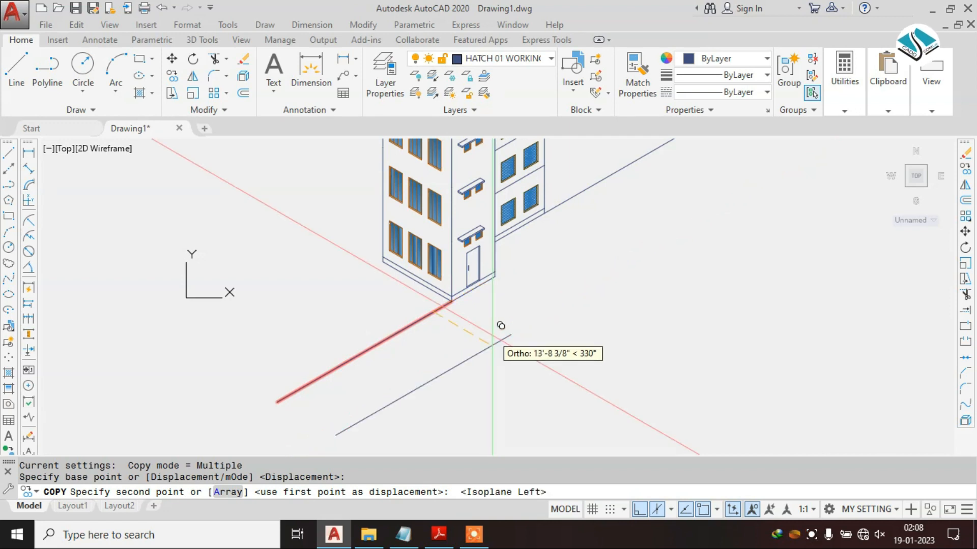
pyautogui.write("2'")
pyautogui.press('Return')
pyautogui.press('Escape')
# Step: Draw a 30° line from the copied ground line's upper end, running past the door wall
pyautogui.scroll(5, 453, 327)
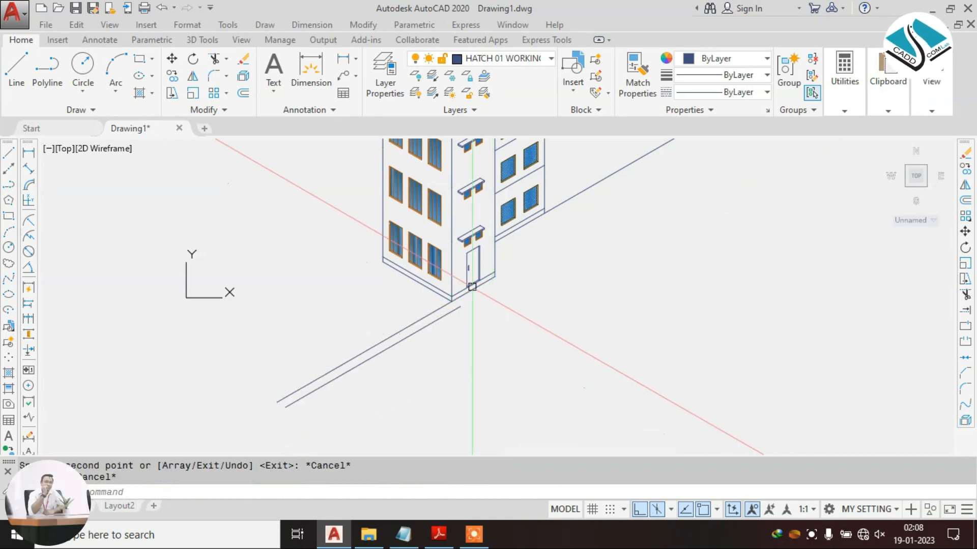
pyautogui.write('l')
pyautogui.press('Return')
pyautogui.click(436, 338)
pyautogui.press('F5')
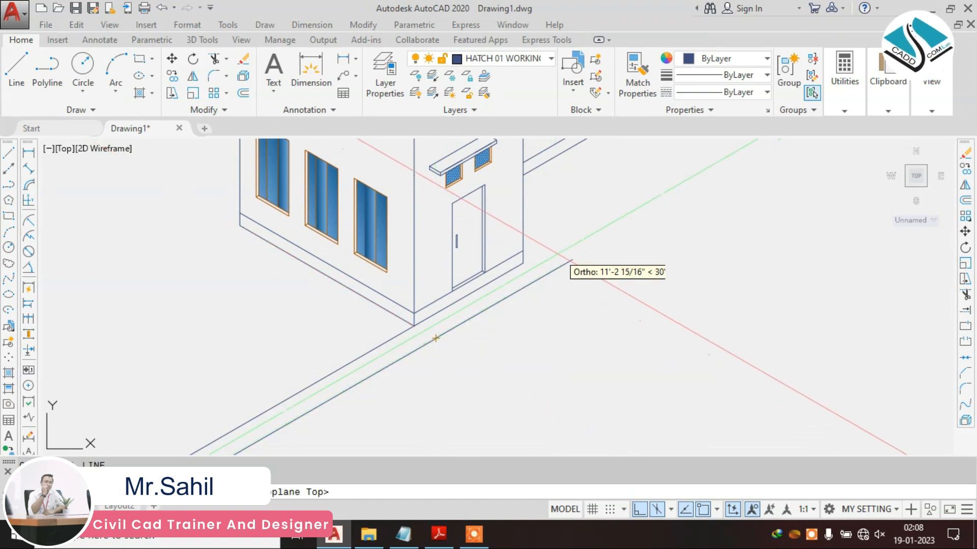
pyautogui.moveTo(436, 338); pyautogui.dragTo(369, 400, button='middle')
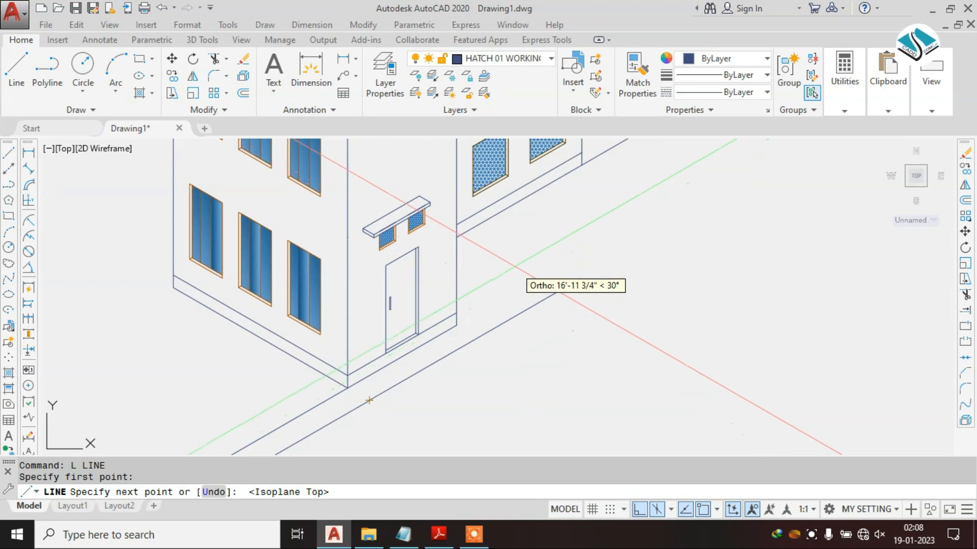
pyautogui.press('Escape')
# Step: Copy the right wall's bottom edge and its adjoining ground line 2' outward along the 330° isometric axis
pyautogui.moveTo(563, 225); pyautogui.dragTo(549, 241, button='middle')
pyautogui.scroll(3, 549, 241)
pyautogui.press('Escape')
pyautogui.click(565, 166)
pyautogui.write('c')
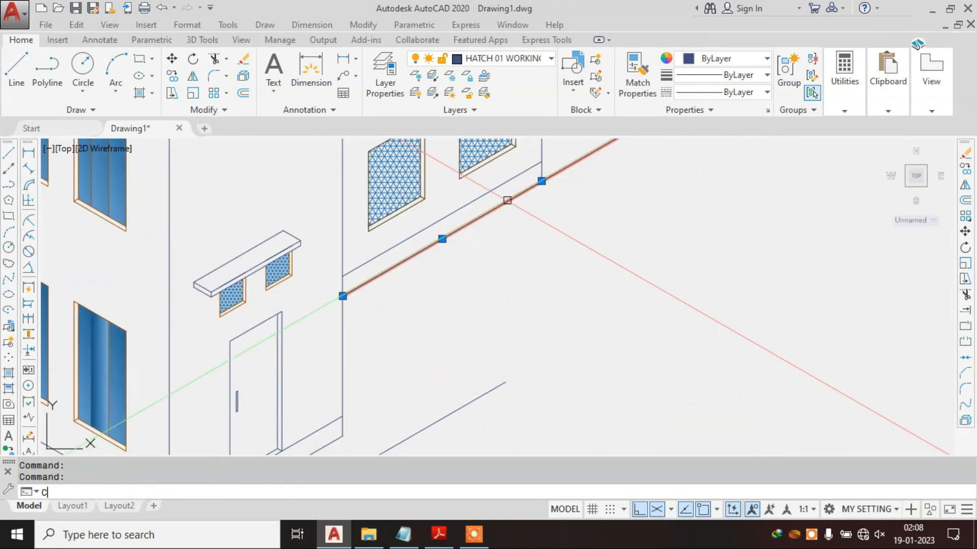
pyautogui.write('o')
pyautogui.press('Return')
pyautogui.click(507, 200)
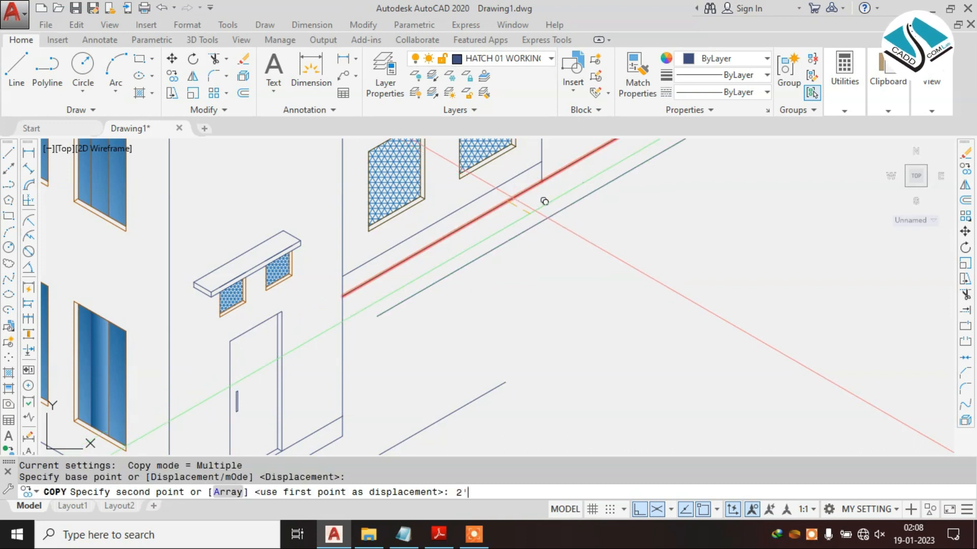
pyautogui.write("2'")
pyautogui.press('Return')
pyautogui.press('Escape')
pyautogui.press('Escape')
pyautogui.press('Escape')
# Step: Copy the vertical corner edge beside the door 2' outward along the 330° isometric axis
pyautogui.scroll(-3, 441, 264)
pyautogui.scroll(3, 410, 311)
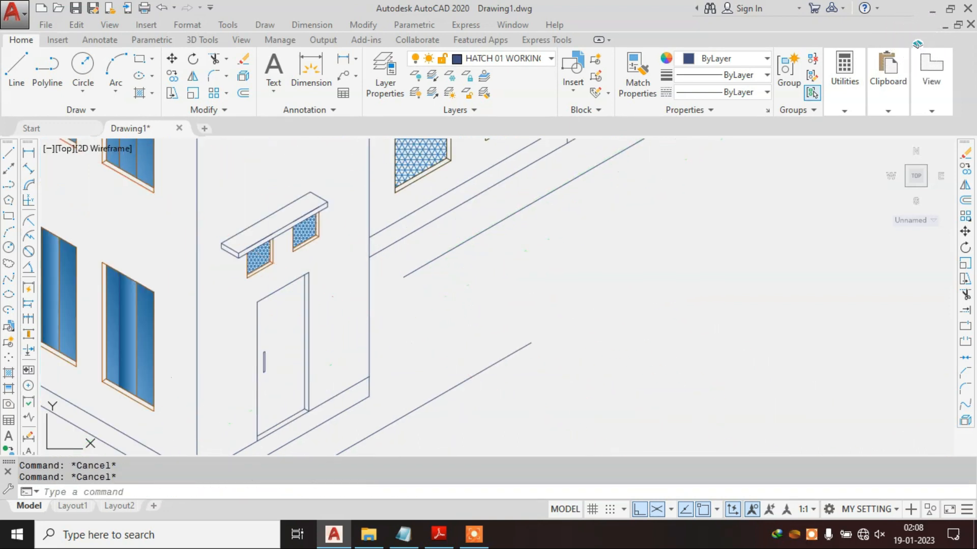
pyautogui.click(375, 329)
pyautogui.press('Escape')
pyautogui.click(370, 328)
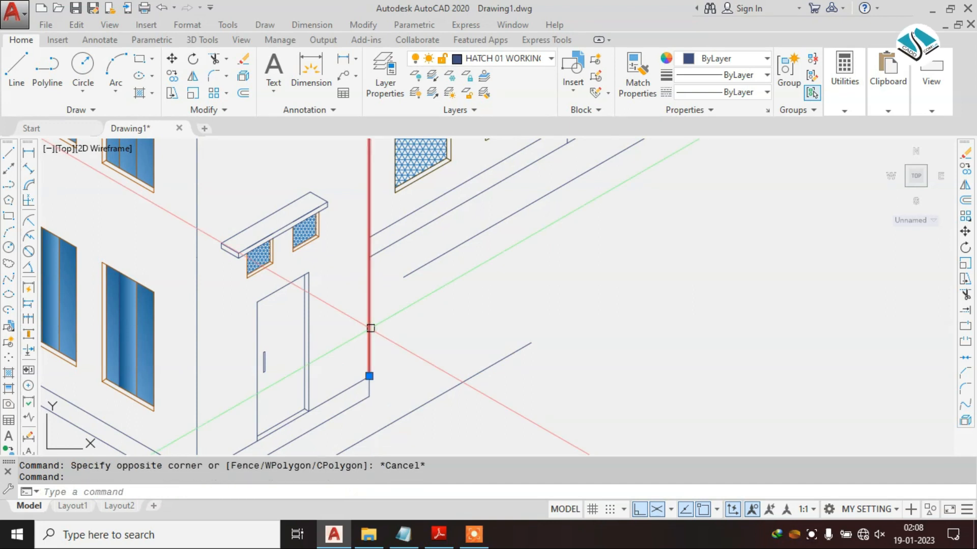
pyautogui.write('co')
pyautogui.press('Return')
pyautogui.click(370, 328)
pyautogui.write("2'")
pyautogui.press('Return')
pyautogui.press('Escape')
pyautogui.press('Escape')
# Step: Extend the copied vertical line down to the offset line in front of the door
pyautogui.write('ex')
pyautogui.press('Return')
pyautogui.press('Return')
pyautogui.click(402, 342)
pyautogui.press('Escape')
pyautogui.moveTo(426, 276); pyautogui.dragTo(418, 297, button='middle')
# Step: Trim the copied vertical line above the right wall's offset ground line and erase the leftover piece
pyautogui.write('tr')
pyautogui.press('Return')
pyautogui.press('Return')
pyautogui.scroll(3, 391, 252)
pyautogui.click(389, 206)
pyautogui.write('E')
pyautogui.press('Return')
# Step: Trim the remaining overshooting lines where the offset ground lines meet the copied vertical line
pyautogui.write('TR')
pyautogui.press('Return')
pyautogui.press('Return')
pyautogui.click(399, 313)
pyautogui.click(376, 306)
pyautogui.scroll(-6, 381, 241)
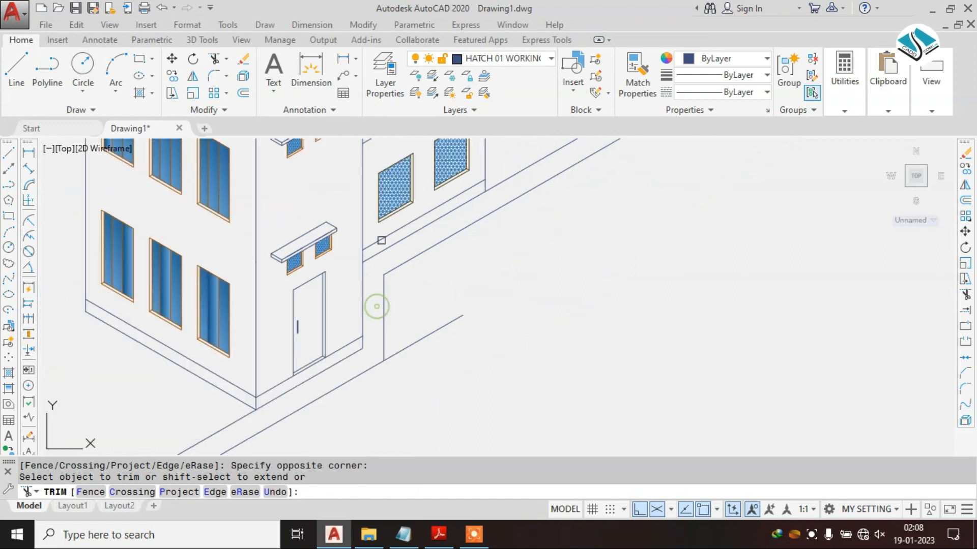
pyautogui.scroll(-6, 449, 331)
pyautogui.scroll(2, 482, 274)
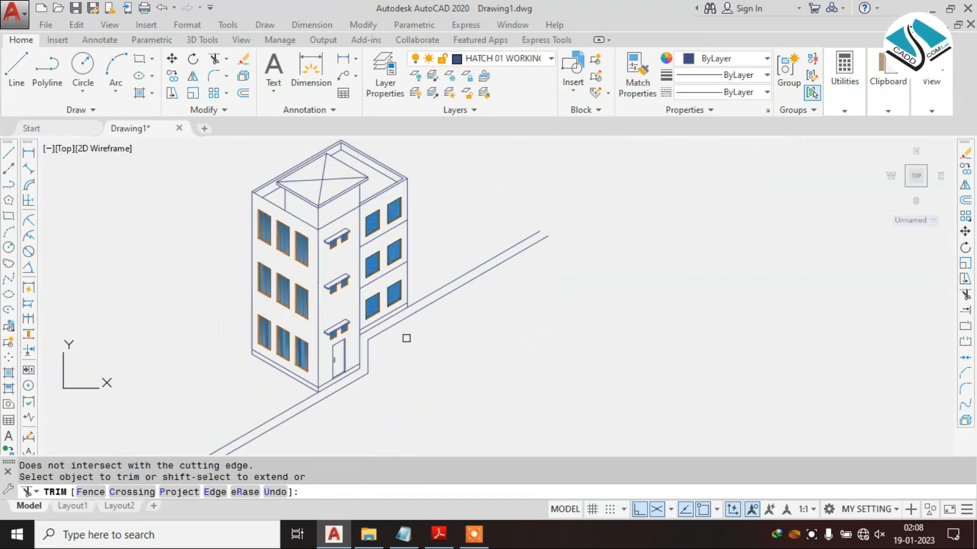
pyautogui.scroll(3, 412, 330)
pyautogui.press('Escape')
pyautogui.press('Escape')
# Step: Close the far end of the right ground strip with a line joining its two parallel edges
pyautogui.write('L')
pyautogui.press('Return')
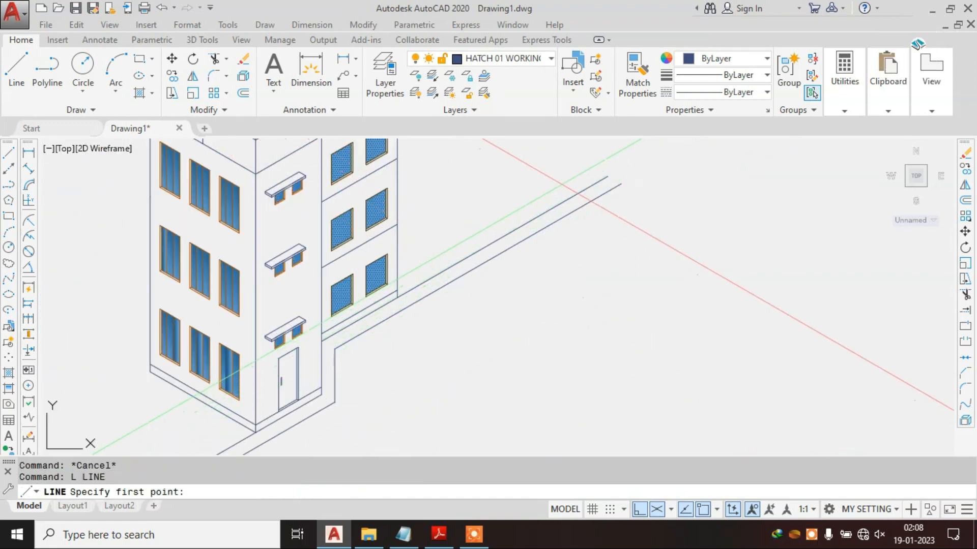
pyautogui.scroll(4, 605, 175)
pyautogui.click(629, 171)
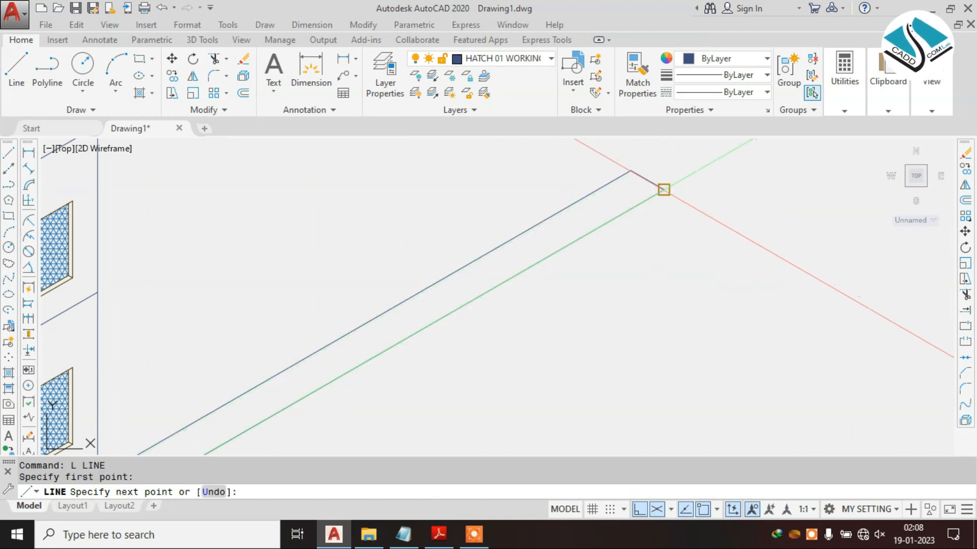
pyautogui.press('Escape')
# Step: Draw a 3" vertical drop from the strip's far outer corner and continue it at 210° parallel to the outer edge, past the vertical line
pyautogui.scroll(-5, 636, 198)
pyautogui.scroll(2, 588, 224)
pyautogui.scroll(-1, 581, 223)
pyautogui.scroll(1, 572, 292)
pyautogui.moveTo(483, 309); pyautogui.dragTo(546, 223, button='middle')
pyautogui.scroll(-2, 502, 248)
pyautogui.scroll(2, 546, 222)
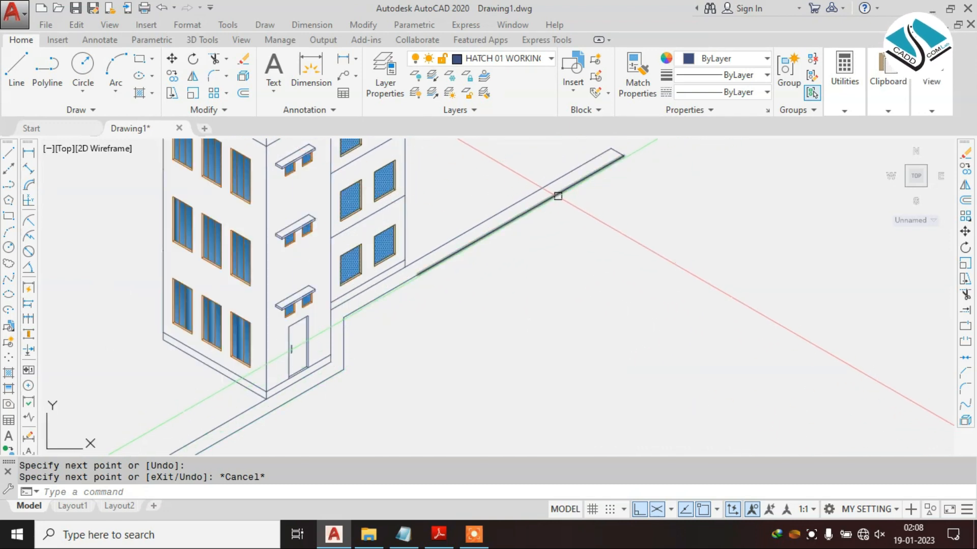
pyautogui.write('L')
pyautogui.press('Return')
pyautogui.scroll(2, 621, 158)
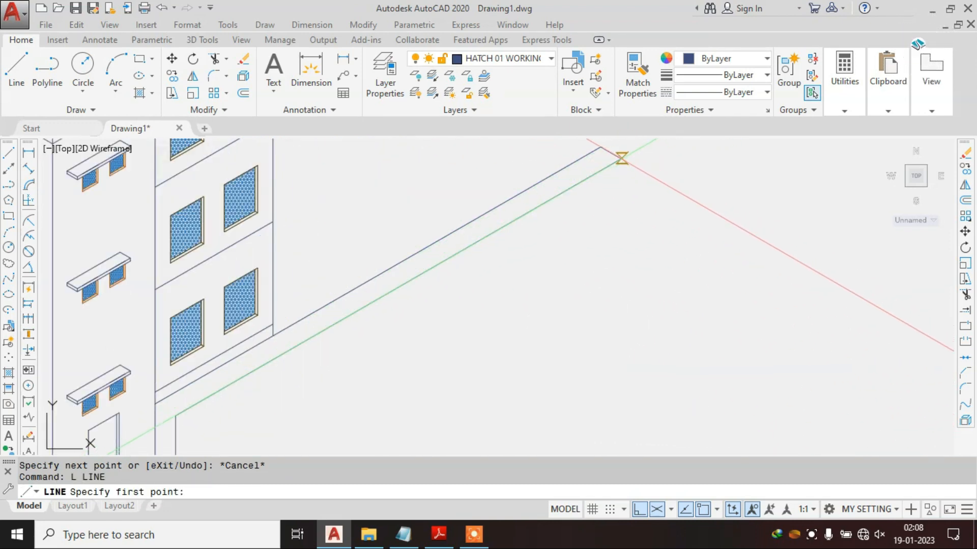
pyautogui.click(622, 159)
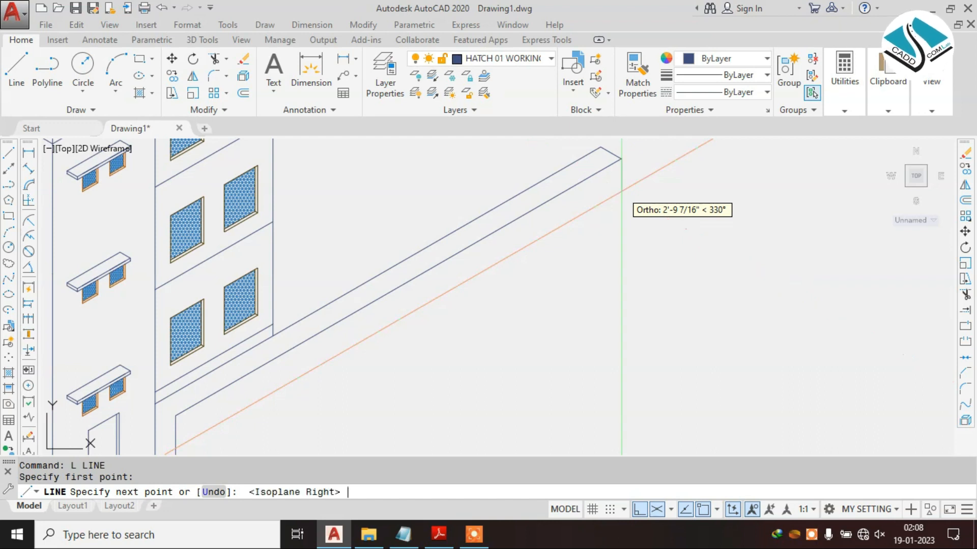
pyautogui.write('2')
pyautogui.press('Return')
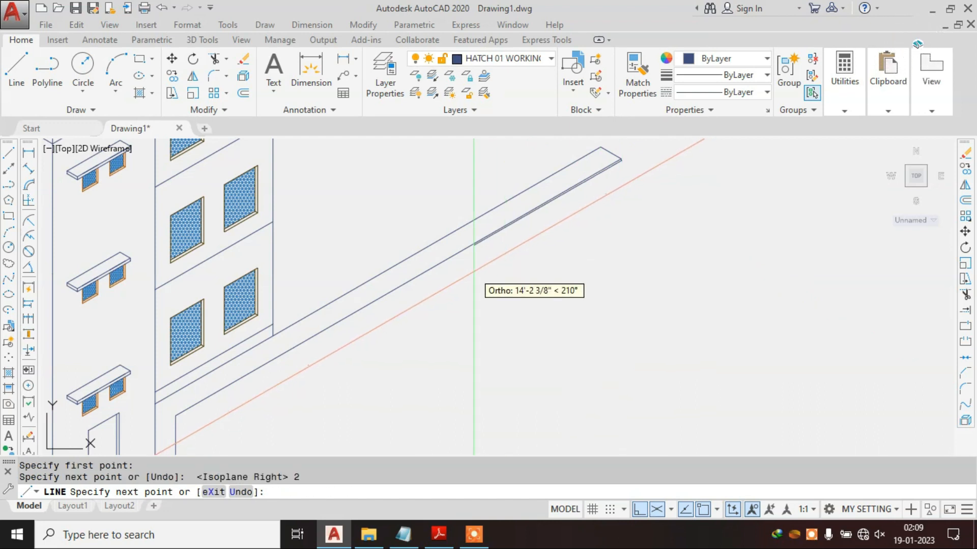
pyautogui.hotkey('ctrl', 'z')
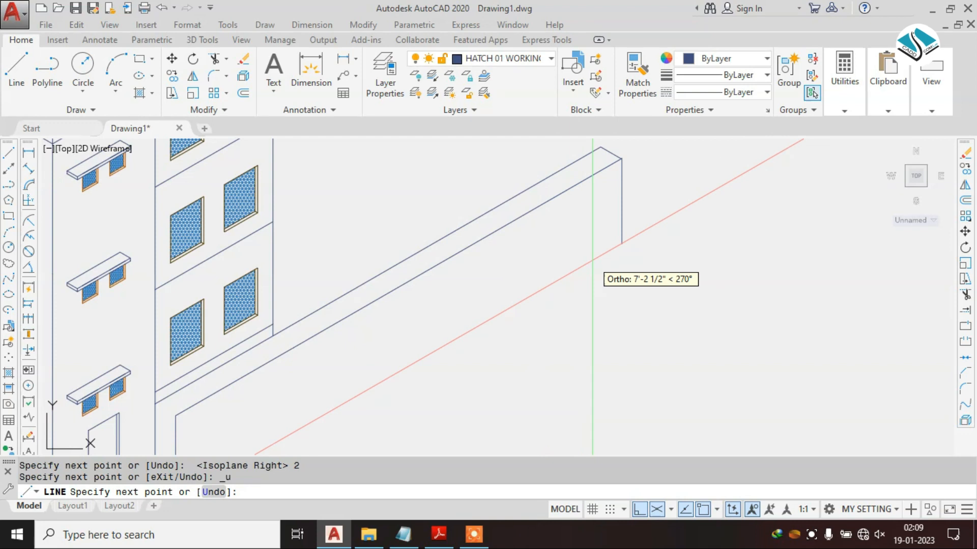
pyautogui.write('3')
pyautogui.press('Return')
pyautogui.scroll(3, 321, 407)
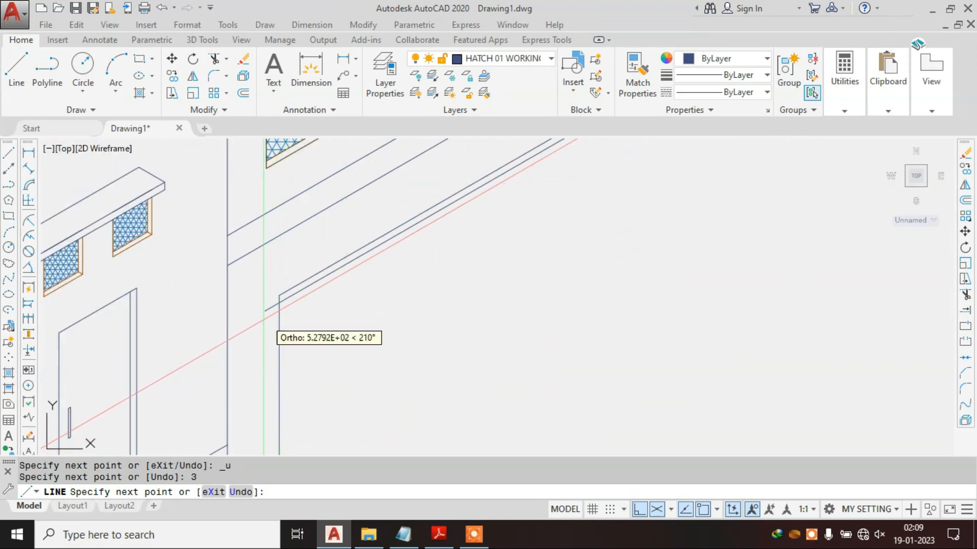
pyautogui.click(258, 315)
pyautogui.press('Escape')
# Step: Copy the strip's vertical line 3" outward along the 30° isometric axis
pyautogui.moveTo(283, 365); pyautogui.dragTo(297, 309, button='middle')
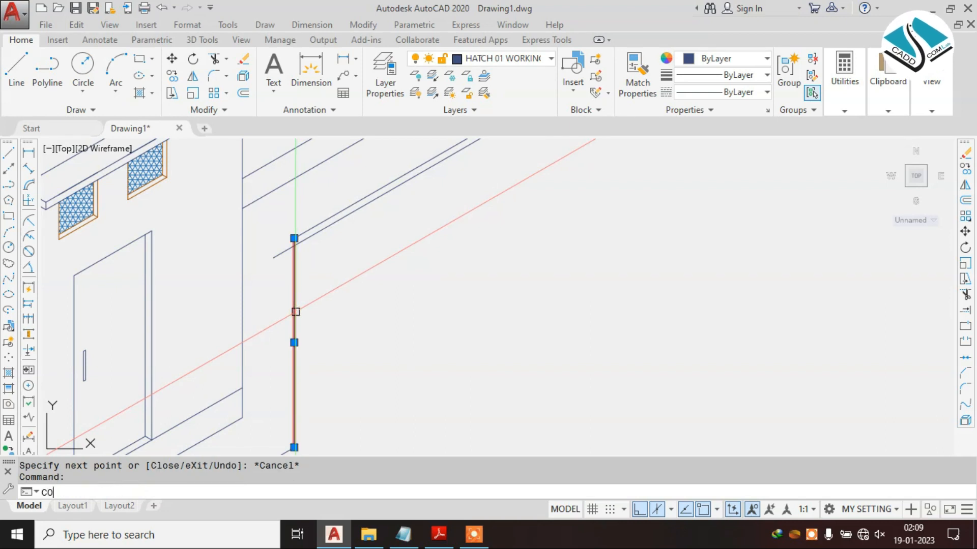
pyautogui.press('Return')
pyautogui.click(294, 311)
pyautogui.write('3')
pyautogui.press('Return')
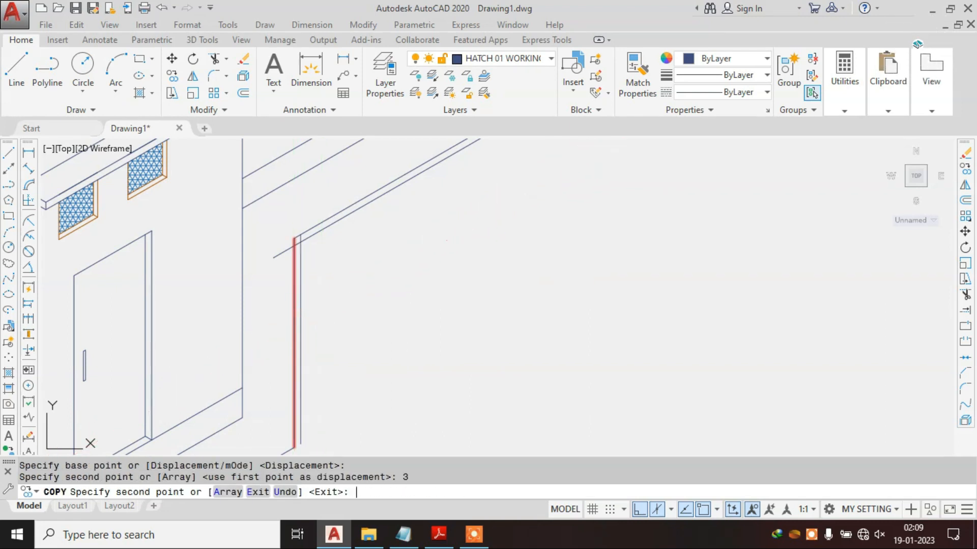
pyautogui.press('Escape')
# Step: Copy the two outer edge lines of the front ground strip 3" straight down
pyautogui.scroll(-2, 365, 274)
pyautogui.moveTo(420, 276); pyautogui.dragTo(468, 219, button='middle')
pyautogui.moveTo(305, 348); pyautogui.dragTo(486, 208, button='middle')
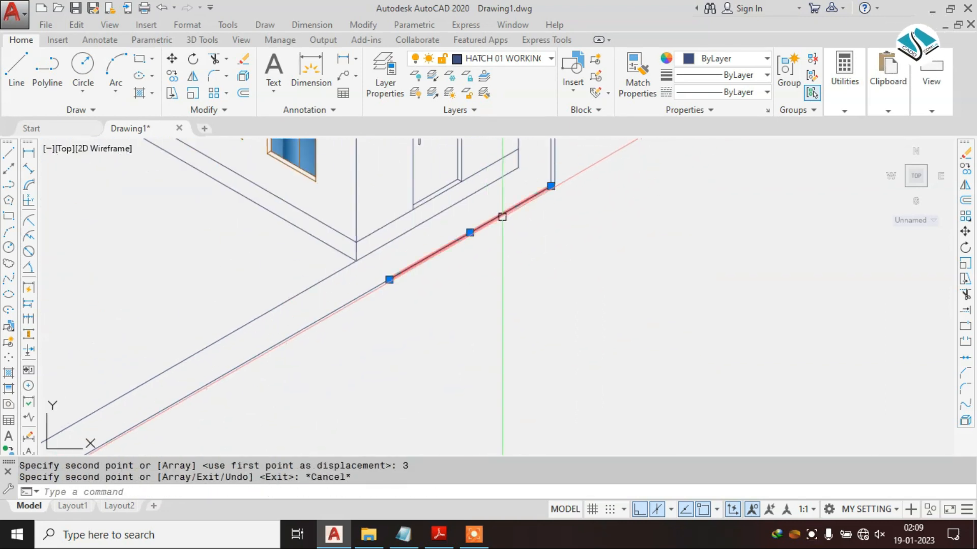
pyautogui.click(338, 309)
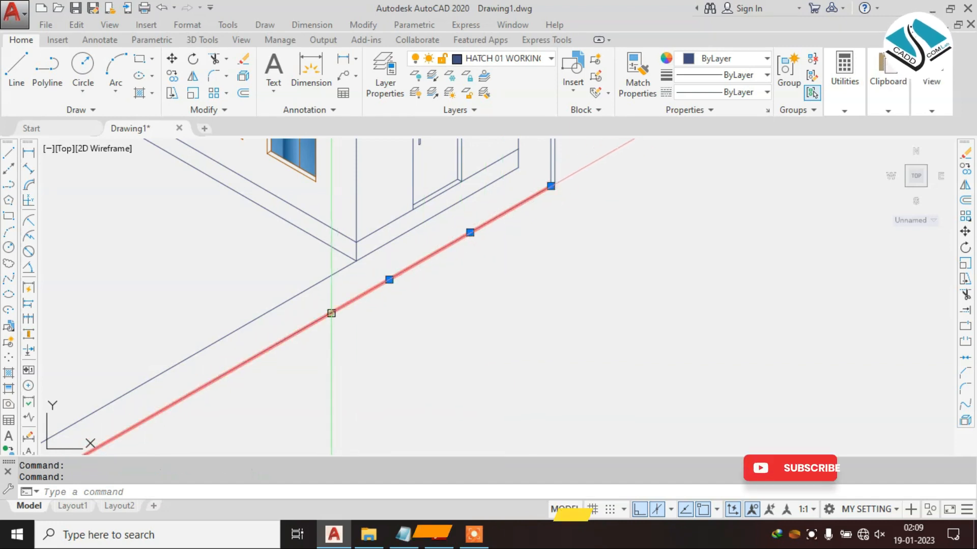
pyautogui.write('co')
pyautogui.press('Return')
pyautogui.click(321, 318)
pyautogui.write('3')
pyautogui.press('Return')
pyautogui.press('Escape')
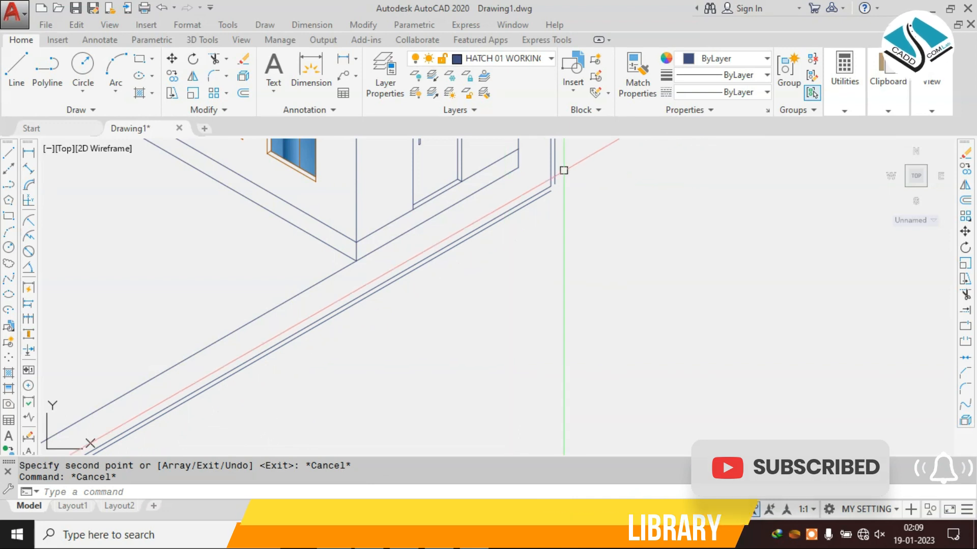
# Step: Fillet the strip's offset vertical line and the front lower edge line with zero radius to join them at a corner
pyautogui.write('F')
pyautogui.press('Return')
pyautogui.scroll(2, 563, 170)
pyautogui.click(537, 197)
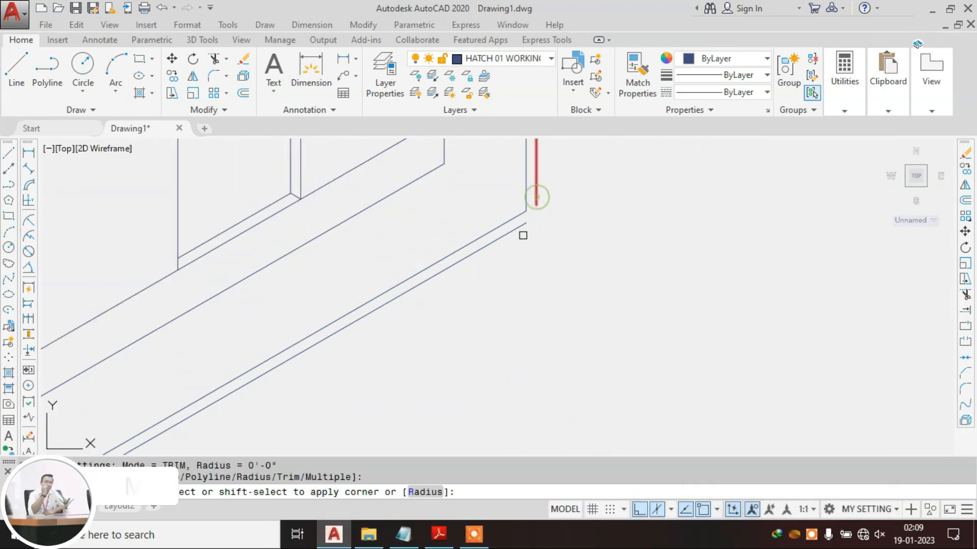
pyautogui.click(517, 230)
pyautogui.scroll(-5, 462, 279)
pyautogui.scroll(5, 463, 237)
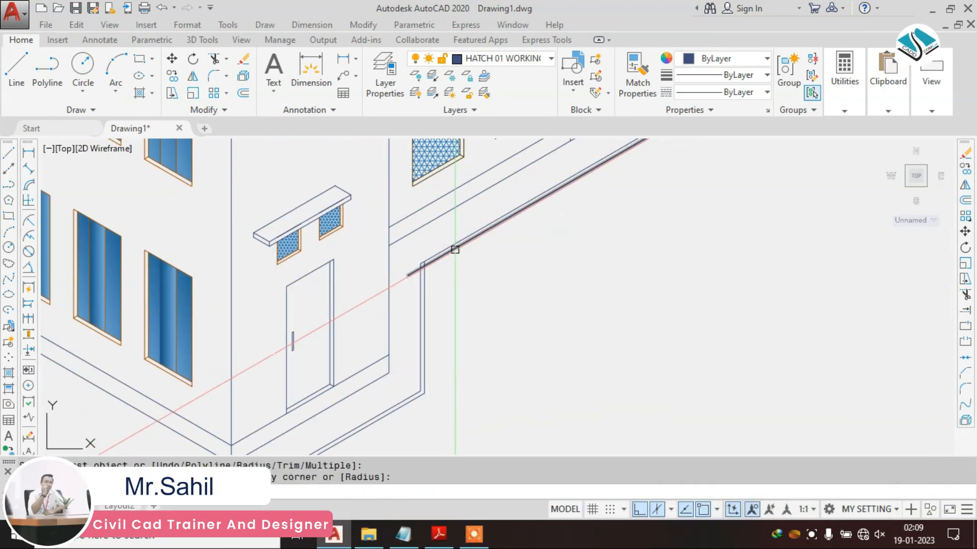
# Step: Trim the right strip's lower edge line where it overshoots the vertical line at the inner corner
pyautogui.scroll(5, 420, 273)
pyautogui.write('tr')
pyautogui.press('Return')
pyautogui.press('Return')
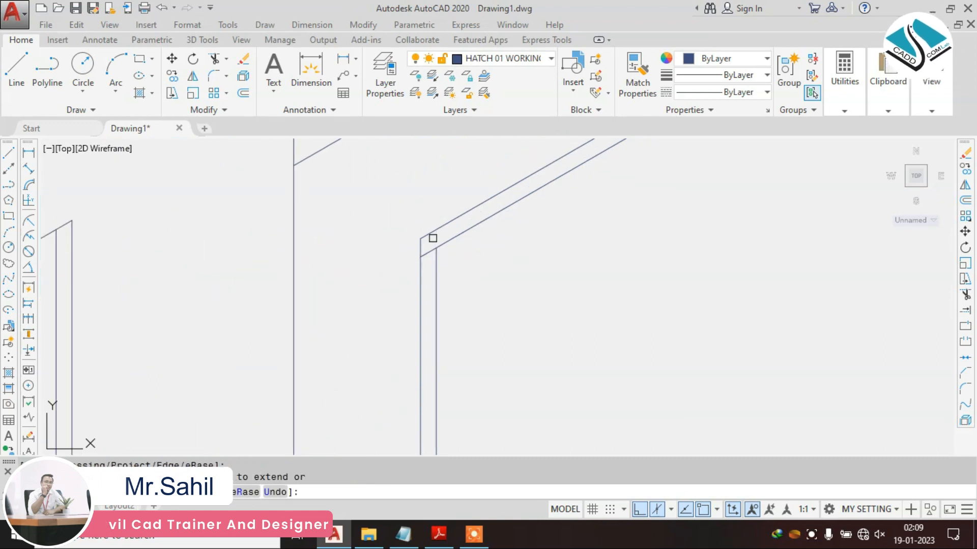
pyautogui.press('Escape')
pyautogui.press('Escape')
# Step: Draw a short line joining the two nested corners of the strip's thickness at the bend beside the door
pyautogui.scroll(4, 433, 238)
pyautogui.write('l')
pyautogui.press('Return')
pyautogui.click(396, 217)
pyautogui.click(436, 239)
pyautogui.press('Escape')
pyautogui.scroll(-5, 435, 259)
pyautogui.scroll(-4, 435, 259)
pyautogui.scroll(-2, 527, 279)
pyautogui.moveTo(587, 236); pyautogui.dragTo(460, 303, button='middle')
pyautogui.scroll(-2, 459, 304)
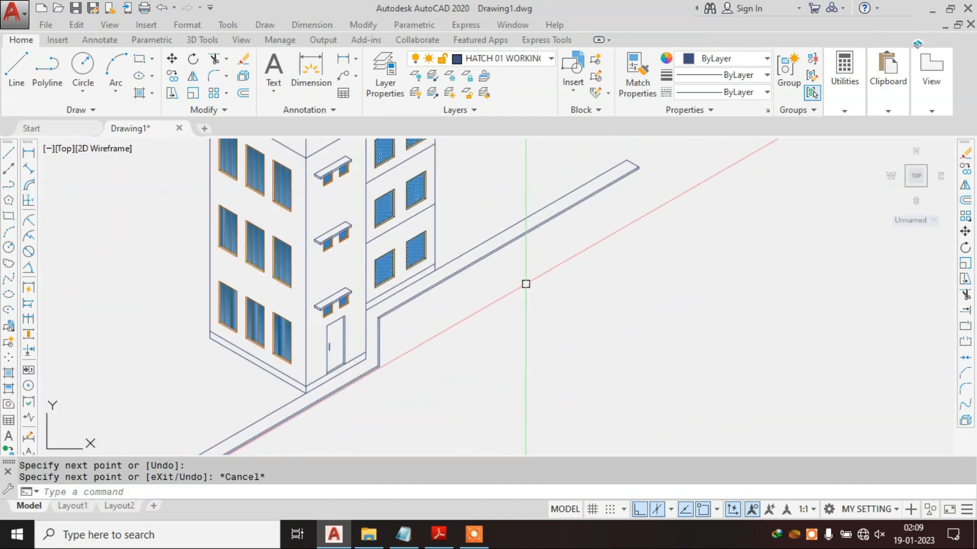
# Step: Close the near end of the front strip with a line joining its top edges and a vertical line down from the outer corner
pyautogui.scroll(-3, 534, 284)
pyautogui.scroll(5, 396, 379)
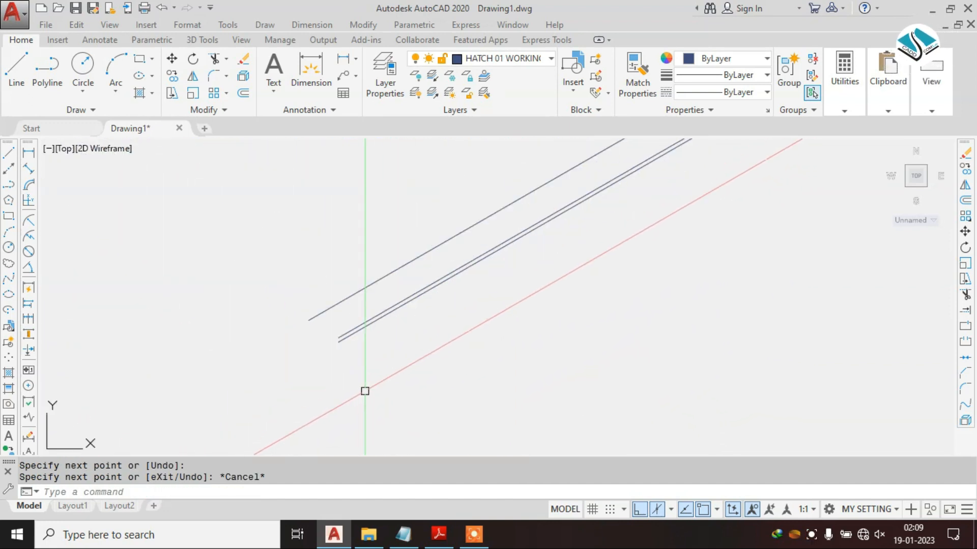
pyautogui.press('Return')
pyautogui.scroll(1, 349, 360)
pyautogui.click(288, 301)
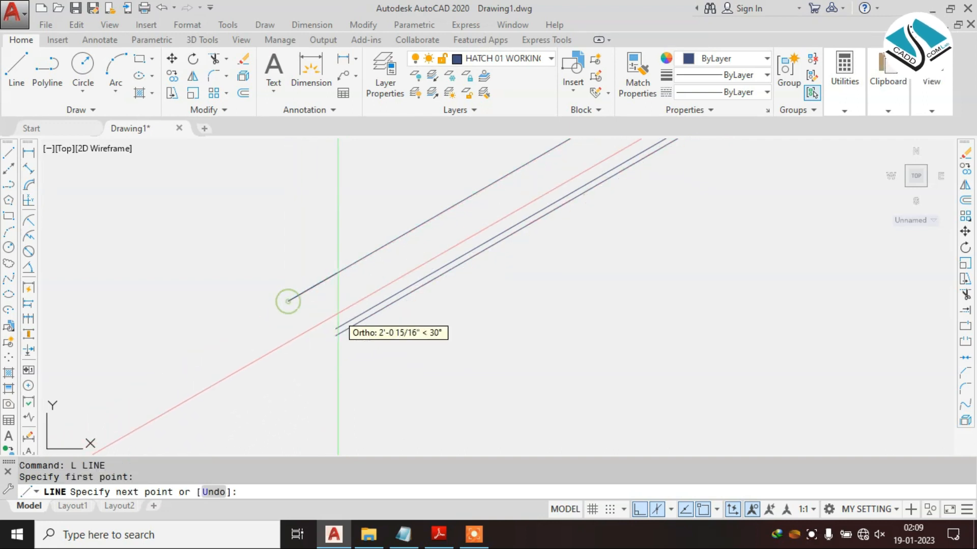
pyautogui.scroll(4, 337, 326)
pyautogui.click(336, 372)
pyautogui.press('Escape')
# Step: Trim the lower edge line where it overshoots the vertical line at the strip's near end
pyautogui.scroll(4, 328, 330)
pyautogui.write('tr')
pyautogui.press('Return')
pyautogui.press('Return')
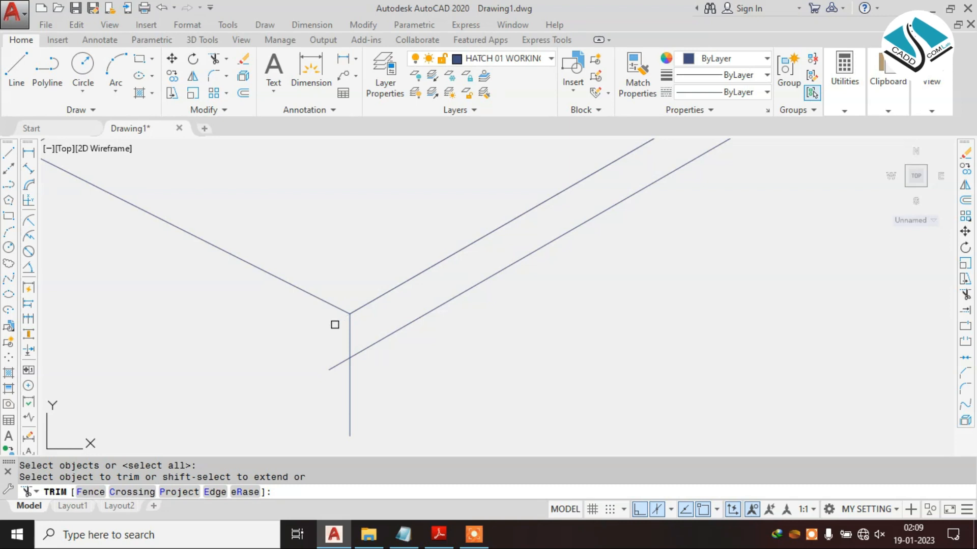
pyautogui.click(338, 364)
pyautogui.scroll(-8, 375, 334)
pyautogui.press('Escape')
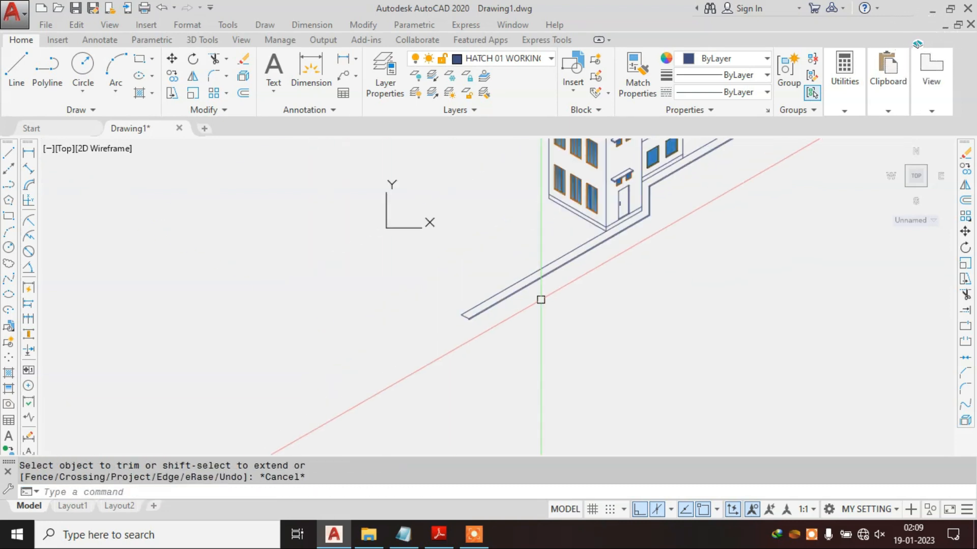
# Step: Draw a line 6' outward from the right strip's far lower corner and continue it parallel to the strip at 210°
pyautogui.write('l')
pyautogui.press('Return')
pyautogui.scroll(8, 570, 193)
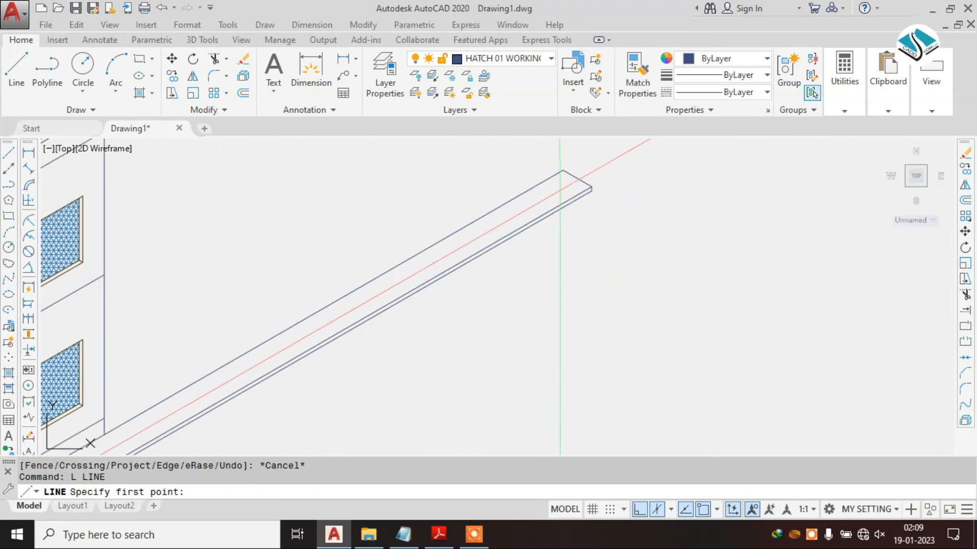
pyautogui.click(589, 184)
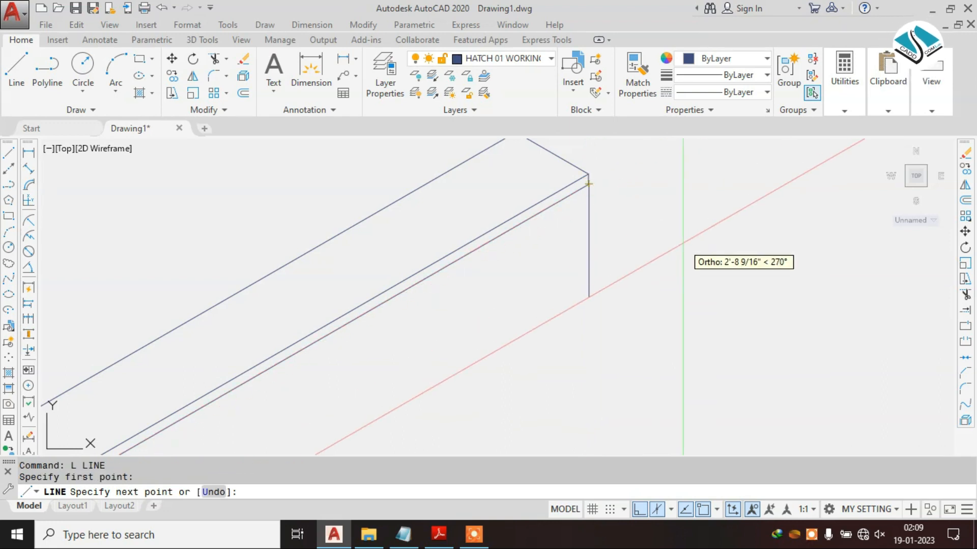
pyautogui.write('6')
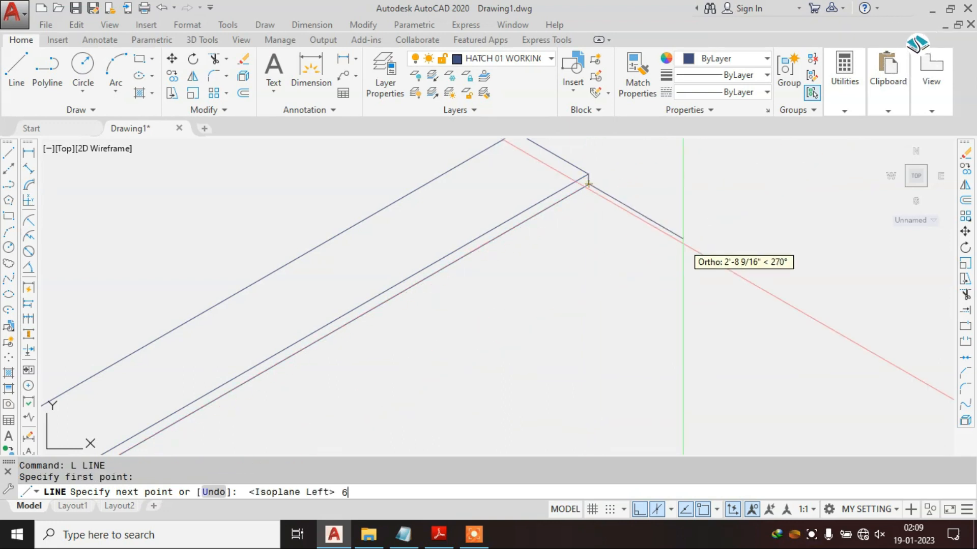
pyautogui.write("'")
pyautogui.press('Return')
pyautogui.scroll(-4, 683, 240)
pyautogui.scroll(3, 533, 308)
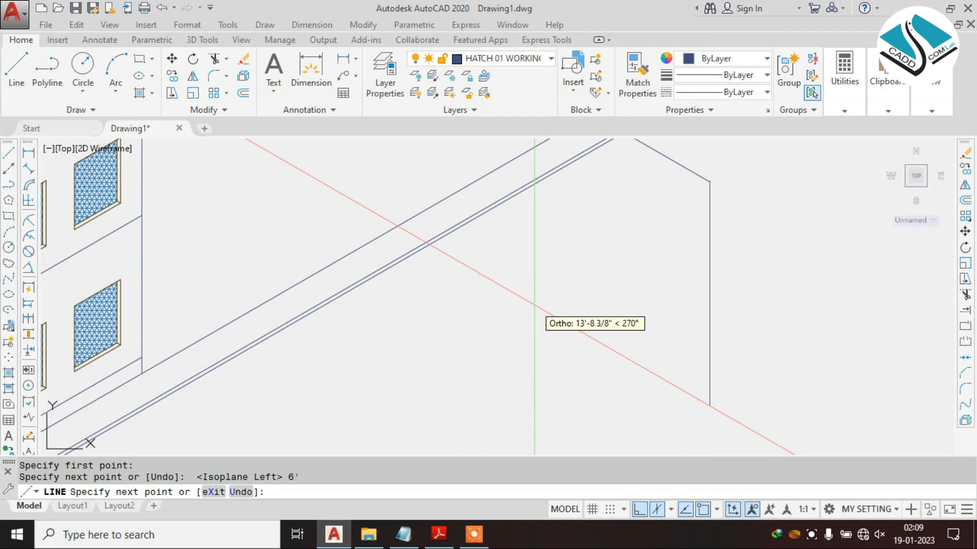
pyautogui.press('F5')
pyautogui.scroll(-4, 432, 317)
pyautogui.scroll(3, 438, 295)
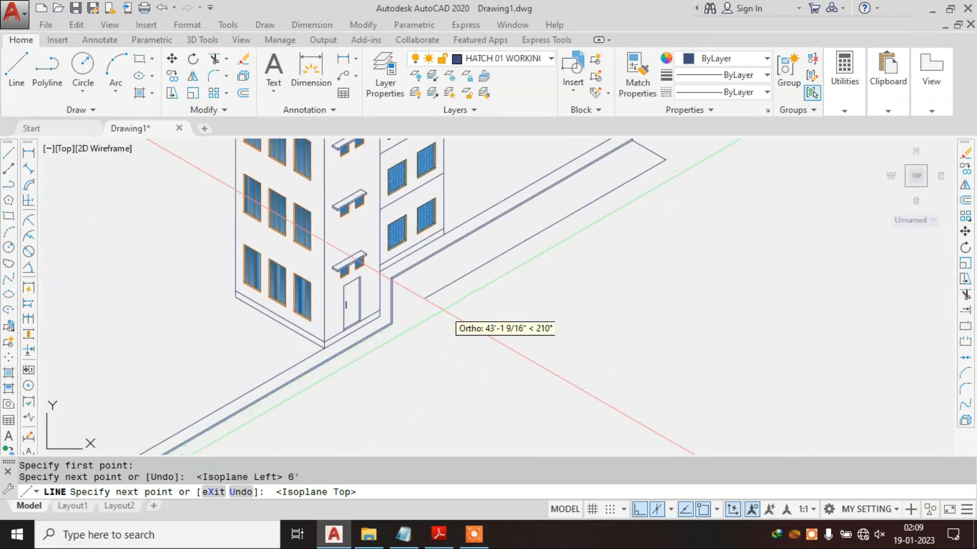
pyautogui.press('Escape')
# Step: Copy the strip's outer vertical line 6' outward along the 30° isometric axis
pyautogui.scroll(3, 376, 293)
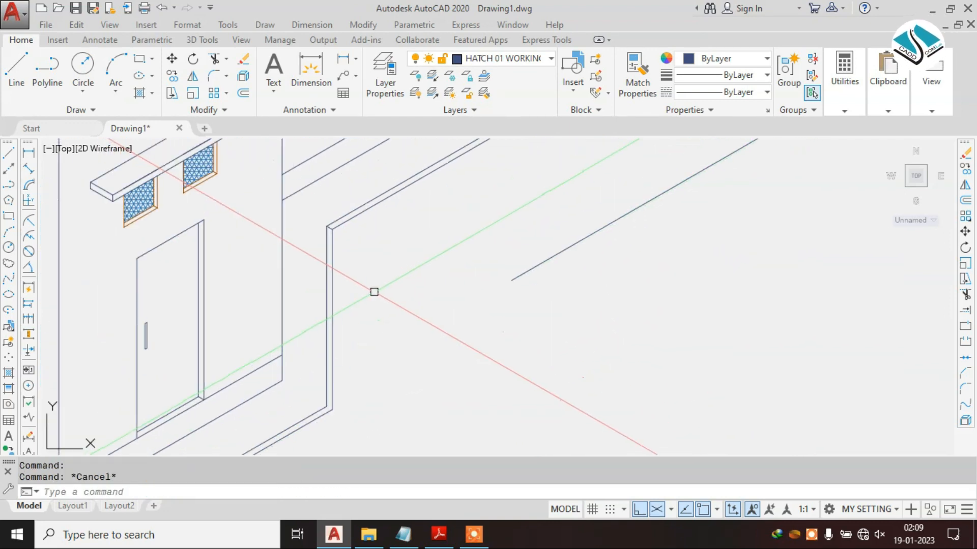
pyautogui.click(333, 300)
pyautogui.write('co')
pyautogui.press('Return')
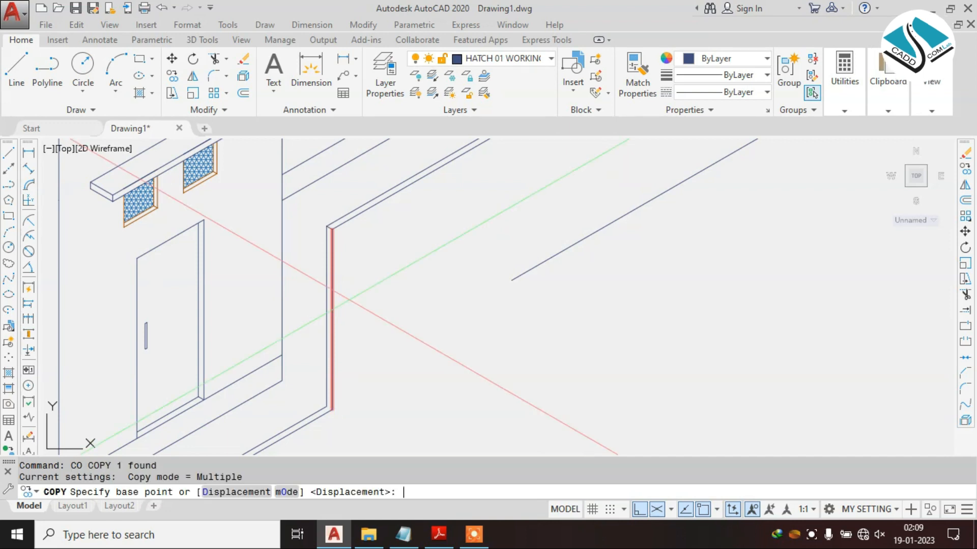
pyautogui.click(350, 299)
pyautogui.write("6'")
pyautogui.press('Return')
pyautogui.press('Escape')
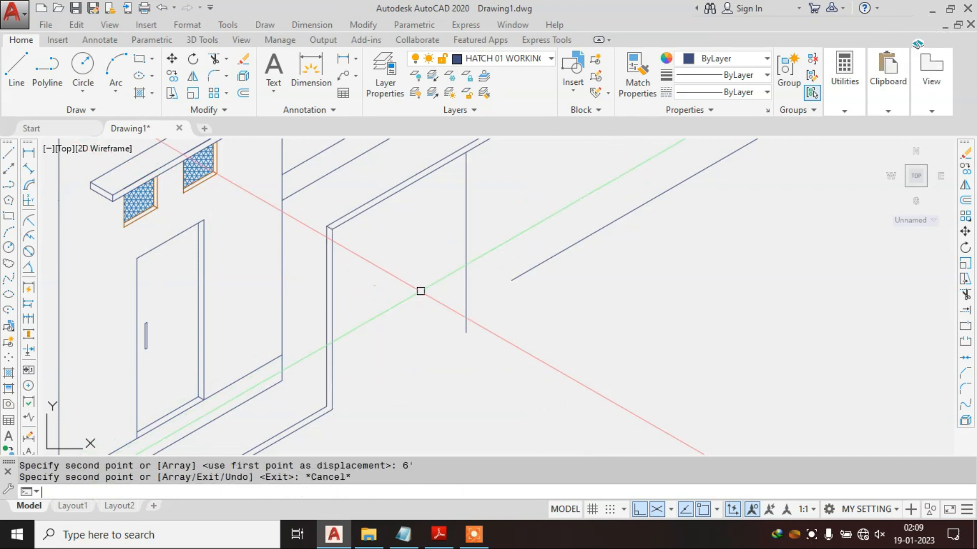
# Step: Copy the short front lower edge line of the strip 6' outward, perpendicular to the edge in the top isoplane
pyautogui.scroll(-3, 407, 330)
pyautogui.click(364, 366)
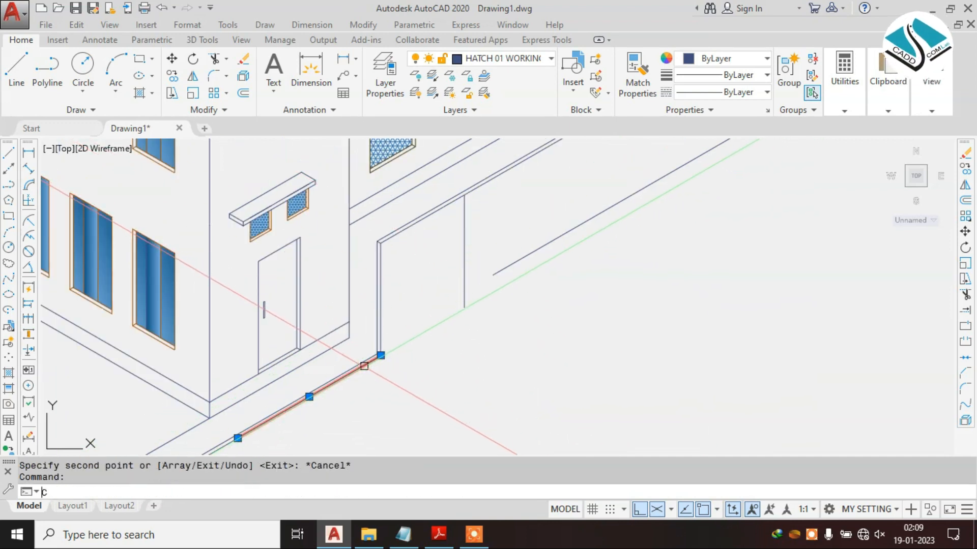
pyautogui.write('co')
pyautogui.press('Return')
pyautogui.click(364, 367)
pyautogui.write("6'")
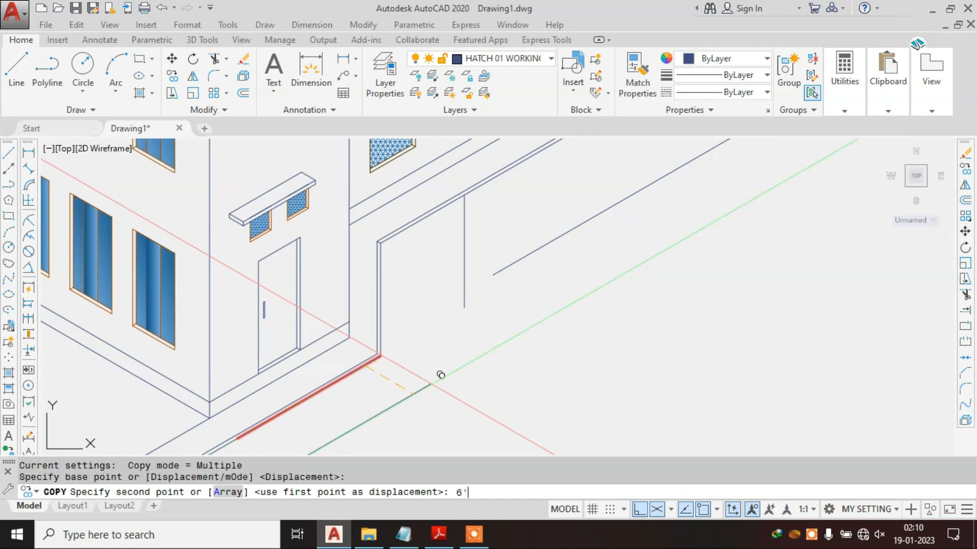
pyautogui.press('Return')
pyautogui.press('Escape')
pyautogui.press('Escape')
pyautogui.press('Escape')
pyautogui.write('EE')
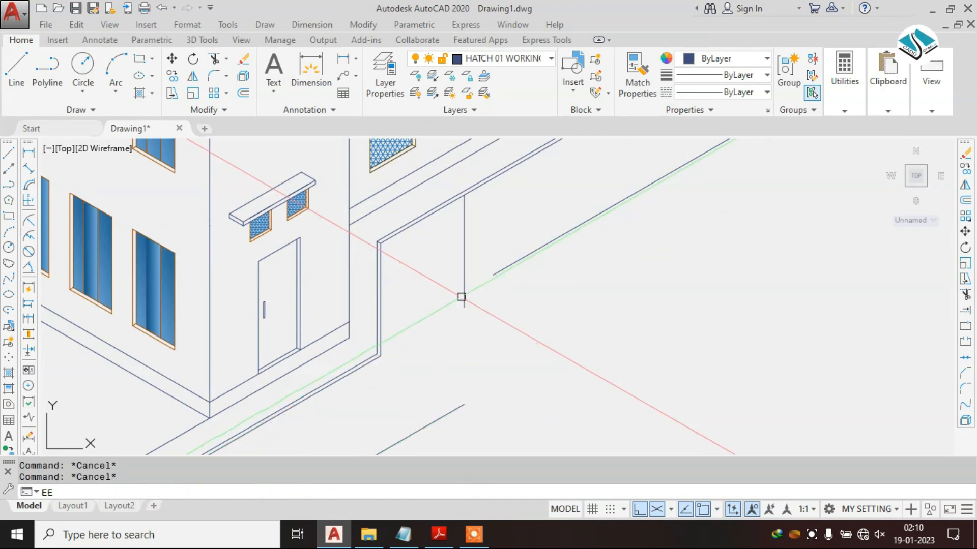
pyautogui.write('x')
pyautogui.press('Return')
pyautogui.press('Return')
pyautogui.press('Escape')
pyautogui.press('Escape')
# Step: Extend the copied vertical line down to the front outer line and the long right outer line back to that vertical
pyautogui.write('ex')
pyautogui.press('Return')
pyautogui.press('Return')
pyautogui.click(464, 270)
pyautogui.press('Escape')
pyautogui.press('Escape')
# Step: Trim the part of the copied vertical line that rises above the right outer line
pyautogui.write('T')
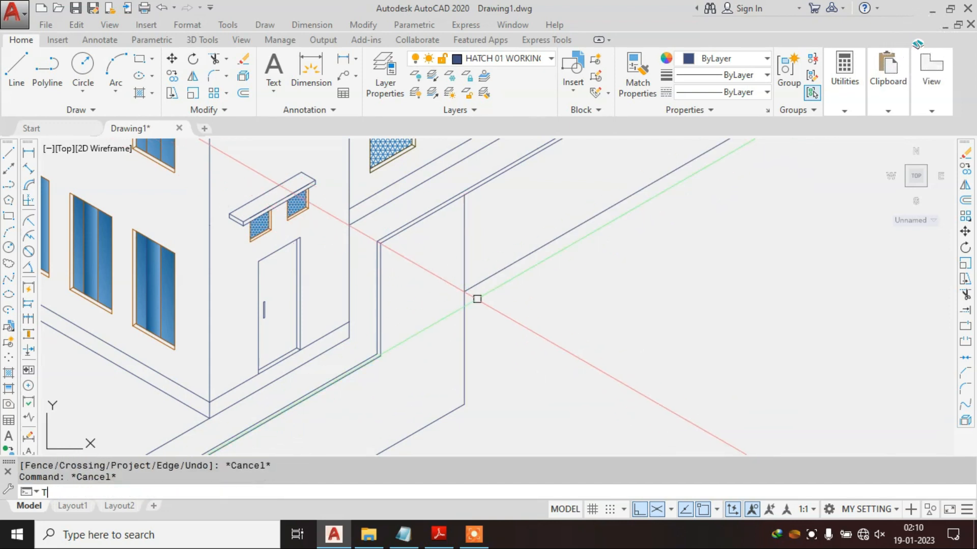
pyautogui.click(474, 242)
pyautogui.click(438, 260)
pyautogui.scroll(-2, 441, 261)
pyautogui.press('Escape')
pyautogui.press('Escape')
pyautogui.press('Escape')
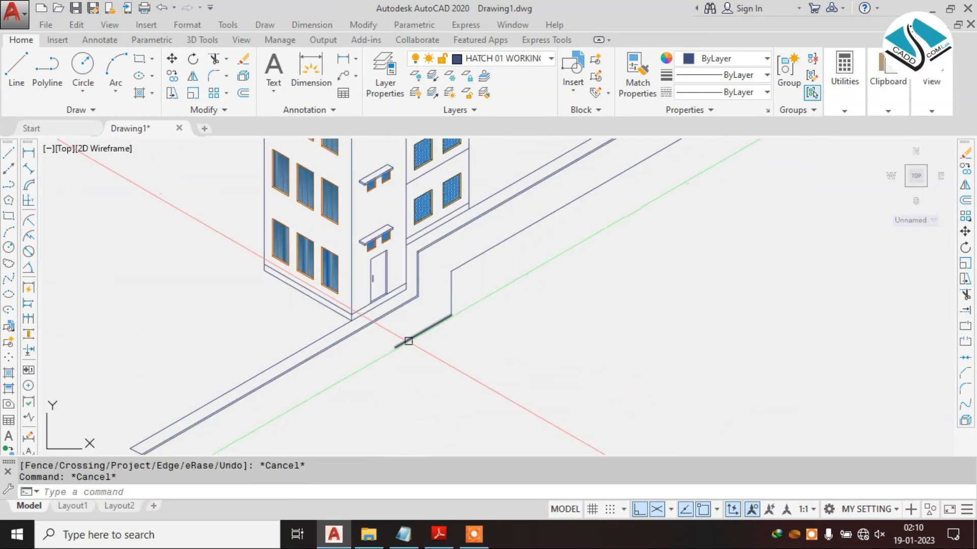
pyautogui.moveTo(409, 340); pyautogui.dragTo(455, 293, button='middle')
pyautogui.write('L')
pyautogui.press('Return')
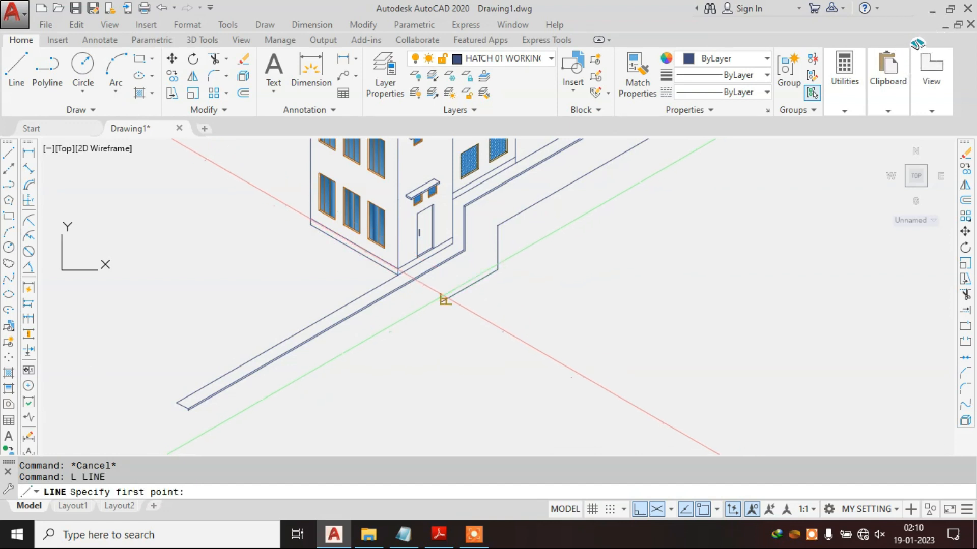
pyautogui.click(497, 269)
pyautogui.moveTo(300, 394); pyautogui.dragTo(351, 353, button='middle')
pyautogui.press('Escape')
# Step: Continue the front outer line from its open end at 210°, parallel to the strip and past the strip's near end
pyautogui.press('Return')
pyautogui.moveTo(467, 336); pyautogui.dragTo(478, 326, button='middle')
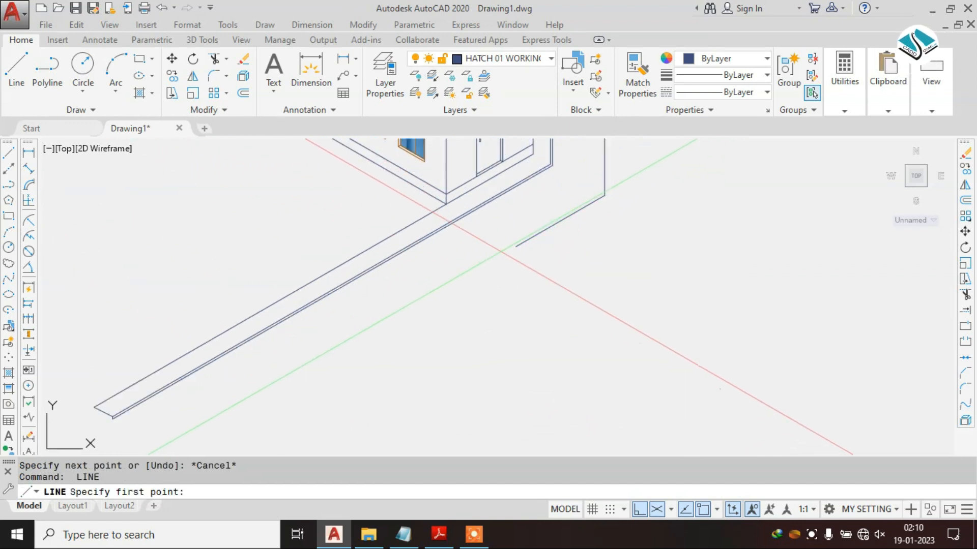
pyautogui.click(520, 242)
pyautogui.click(270, 388)
pyautogui.scroll(2, 243, 371)
pyautogui.press('Escape')
# Step: Draw a line outward from the lower corner of the strip's near end, crossing the front outer line
pyautogui.press('Return')
pyautogui.scroll(2, 261, 353)
pyautogui.click(259, 323)
pyautogui.scroll(-2, 259, 323)
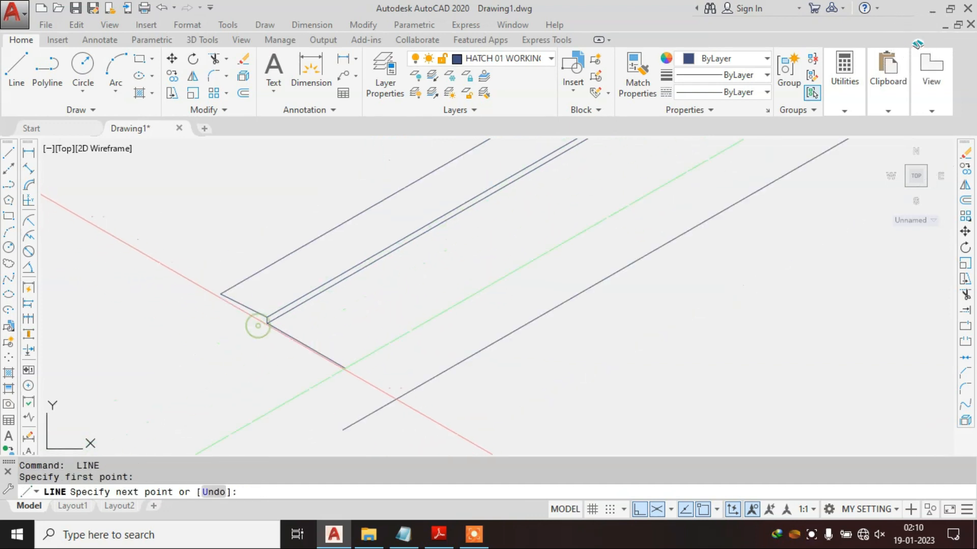
pyautogui.click(417, 414)
pyautogui.press('Escape')
# Step: Trim both overshooting ends where the end line crosses the front outer line to form a clean corner
pyautogui.write('tr')
pyautogui.press('Return')
pyautogui.press('Return')
pyautogui.click(369, 406)
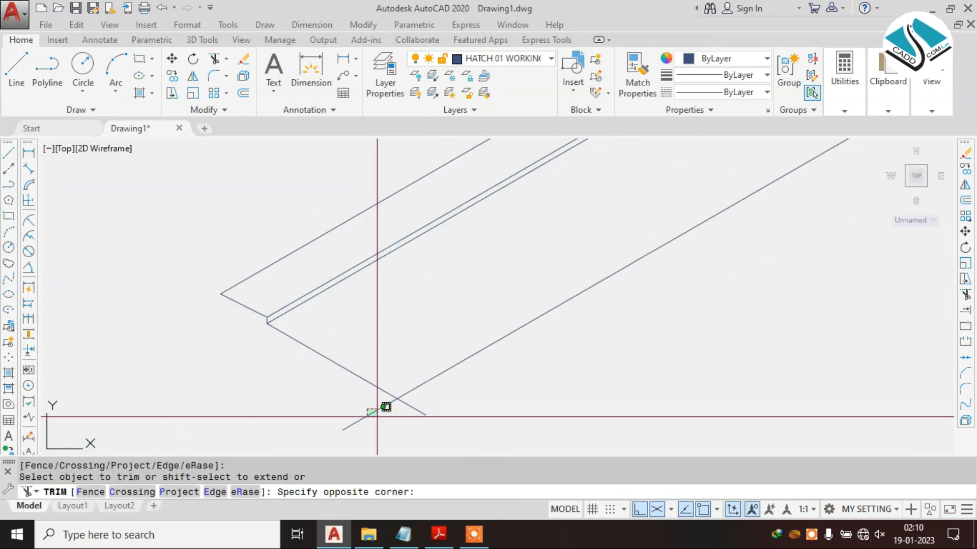
pyautogui.click(378, 417)
pyautogui.click(406, 408)
pyautogui.scroll(-5, 356, 362)
pyautogui.scroll(2, 612, 162)
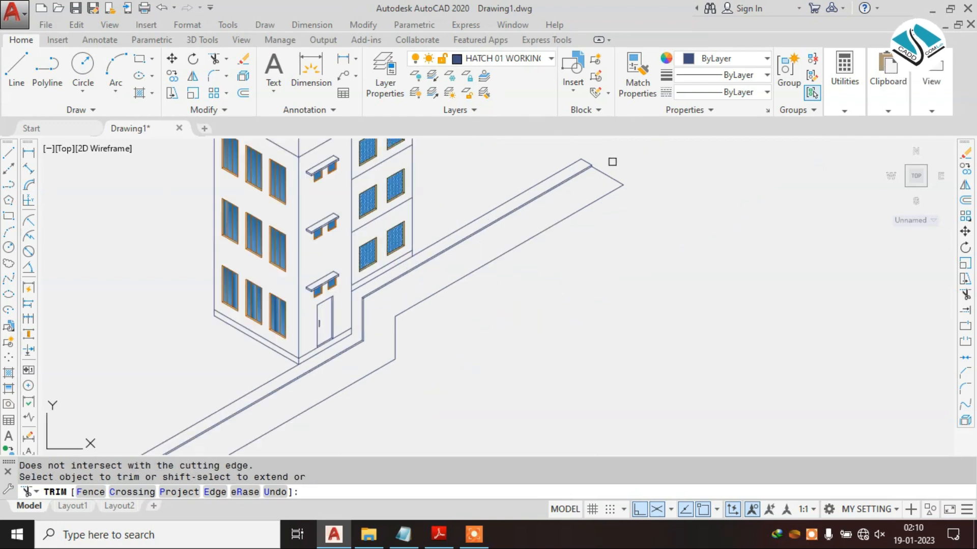
pyautogui.press('Escape')
# Step: Copy the whole building from its outer base corner to a spot behind the original, near the strip's far end
pyautogui.scroll(-3, 532, 207)
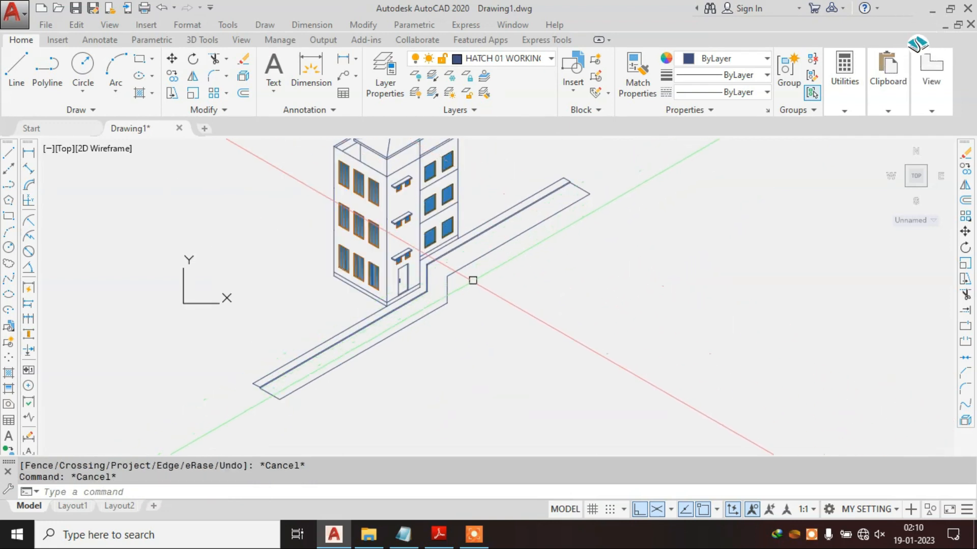
pyautogui.scroll(3, 463, 284)
pyautogui.moveTo(478, 253)
pyautogui.mouseDown(button='middle')
pyautogui.moveTo(569, 331)
pyautogui.moveTo(541, 345)
pyautogui.mouseUp(button='middle')
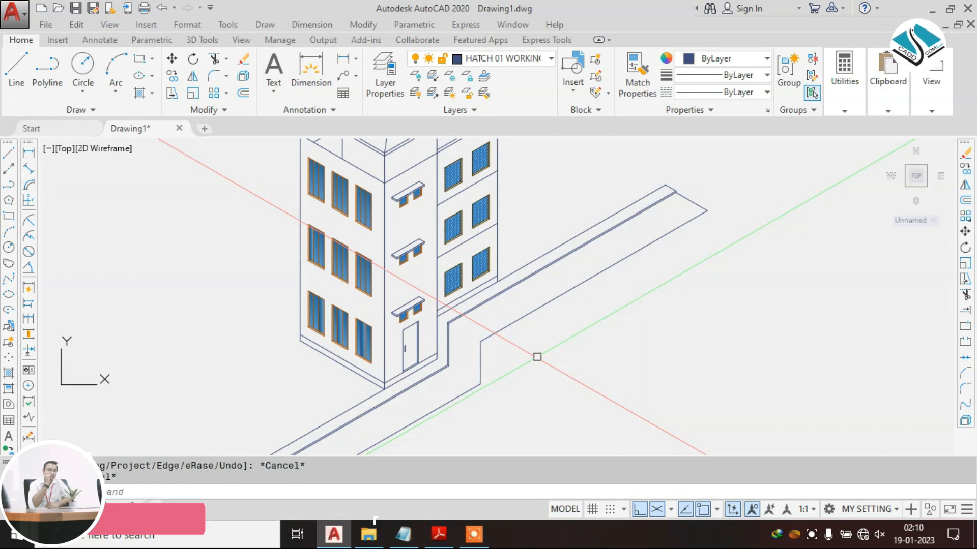
pyautogui.moveTo(500, 278); pyautogui.dragTo(480, 313, button='middle')
pyautogui.scroll(-2, 481, 311)
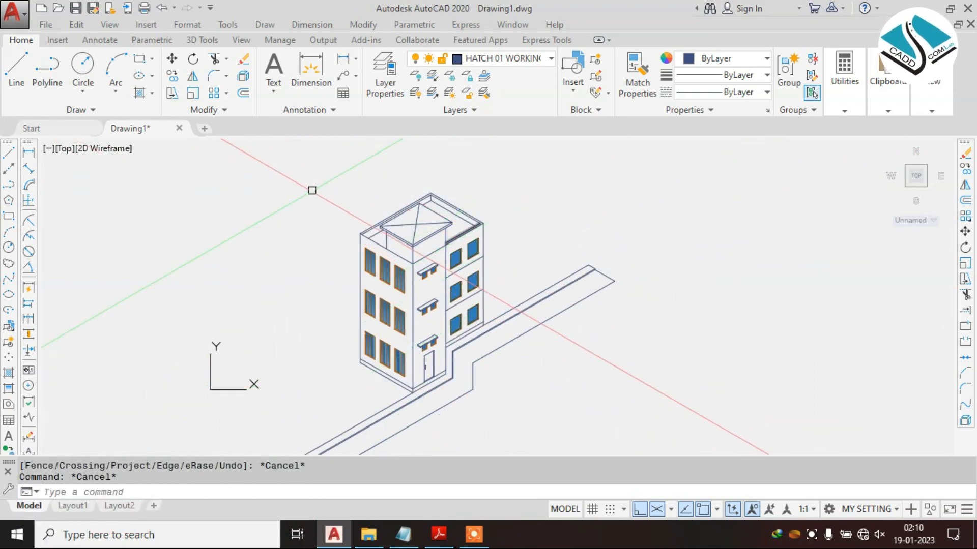
pyautogui.click(290, 164)
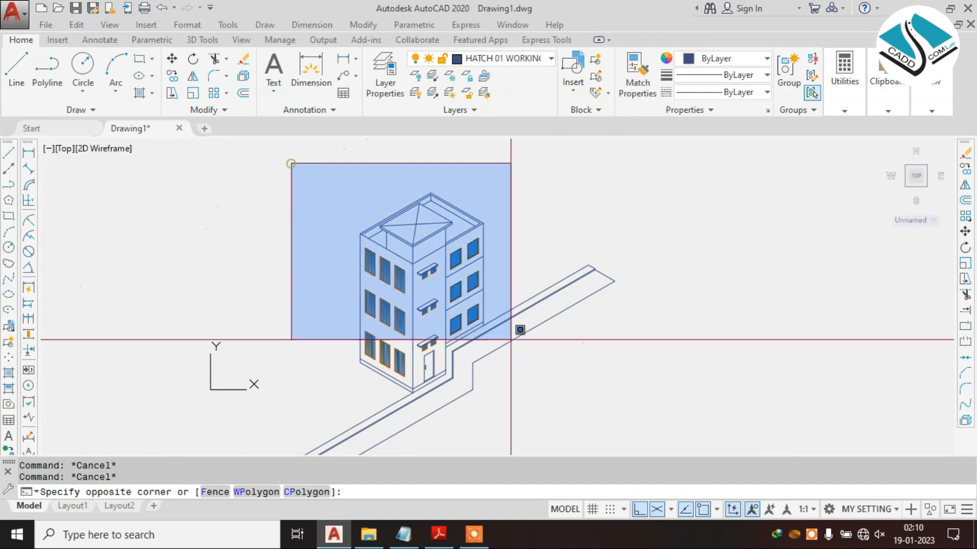
pyautogui.click(508, 389)
pyautogui.scroll(3, 431, 384)
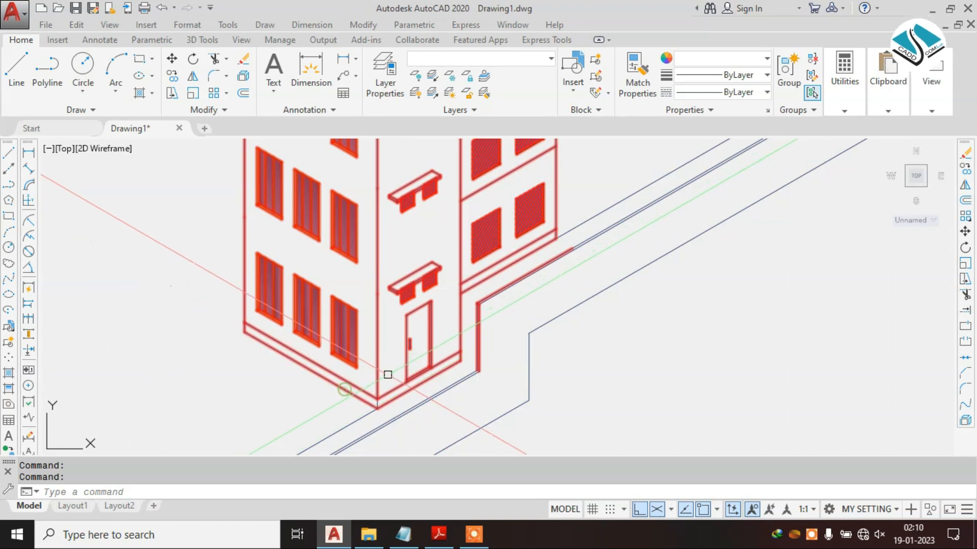
pyautogui.scroll(-2, 387, 375)
pyautogui.press('Return')
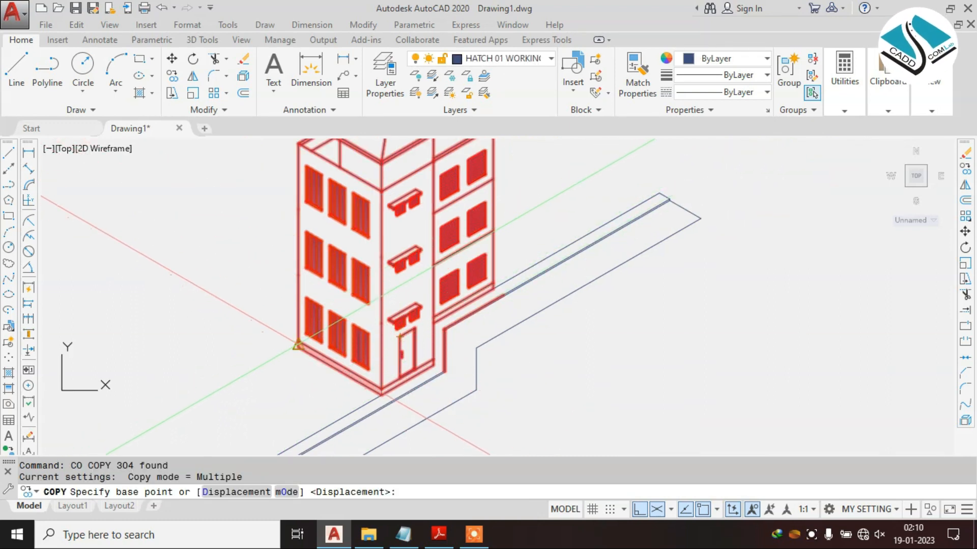
pyautogui.scroll(2, 298, 345)
pyautogui.click(297, 345)
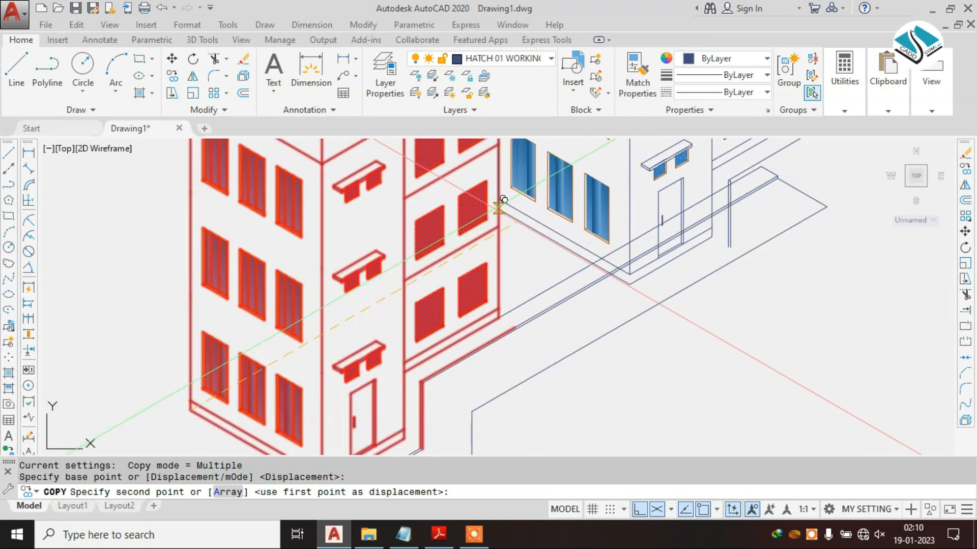
pyautogui.scroll(-3, 501, 214)
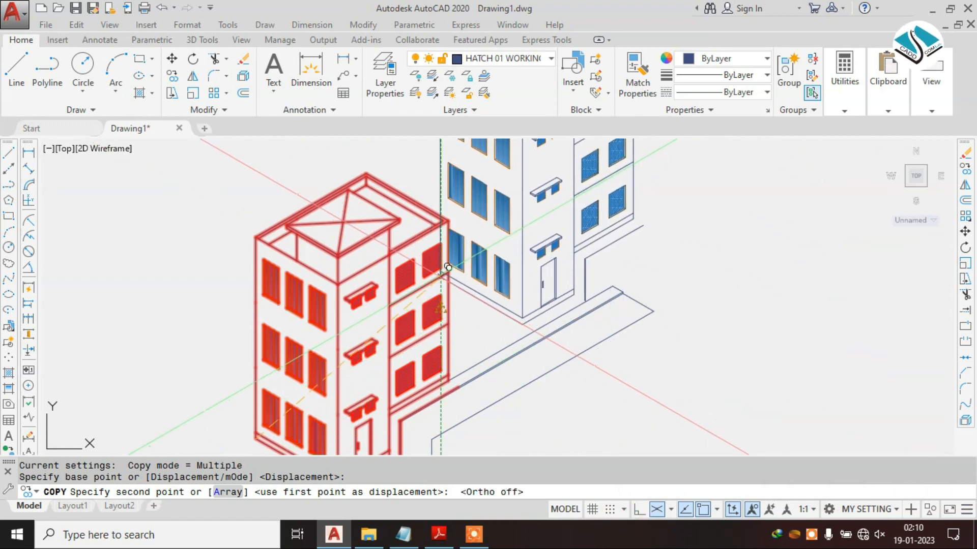
pyautogui.scroll(2, 432, 261)
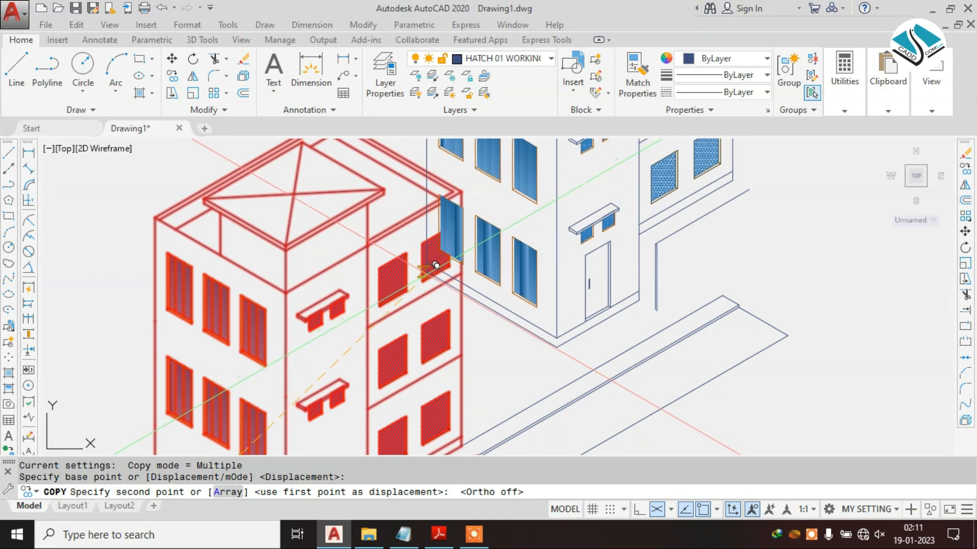
pyautogui.click(441, 286)
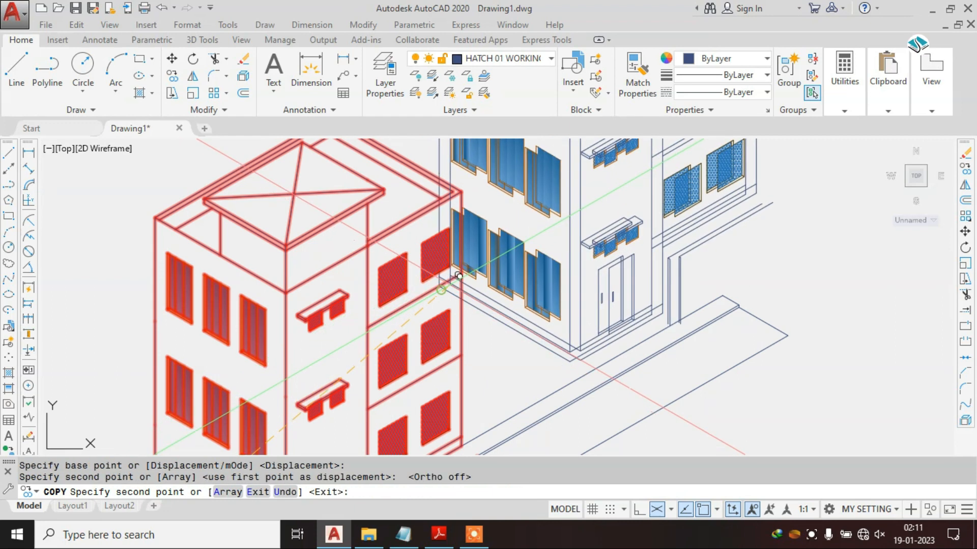
# Step: Place a second copy of the building in front of the original, beside the strip's near end
pyautogui.scroll(-4, 448, 283)
pyautogui.moveTo(233, 418); pyautogui.dragTo(294, 320, button='middle')
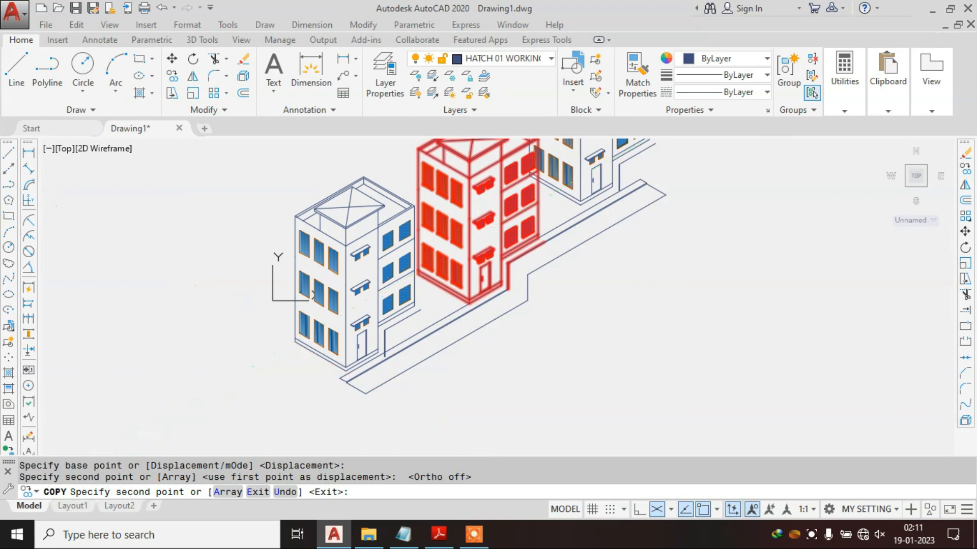
pyautogui.click(294, 344)
pyautogui.press('Escape')
pyautogui.scroll(4, 377, 331)
pyautogui.press('Escape')
pyautogui.press('Escape')
# Step: Erase the stray strip lines that were copied along with the front building
pyautogui.click(391, 338)
pyautogui.write('e')
pyautogui.press('Return')
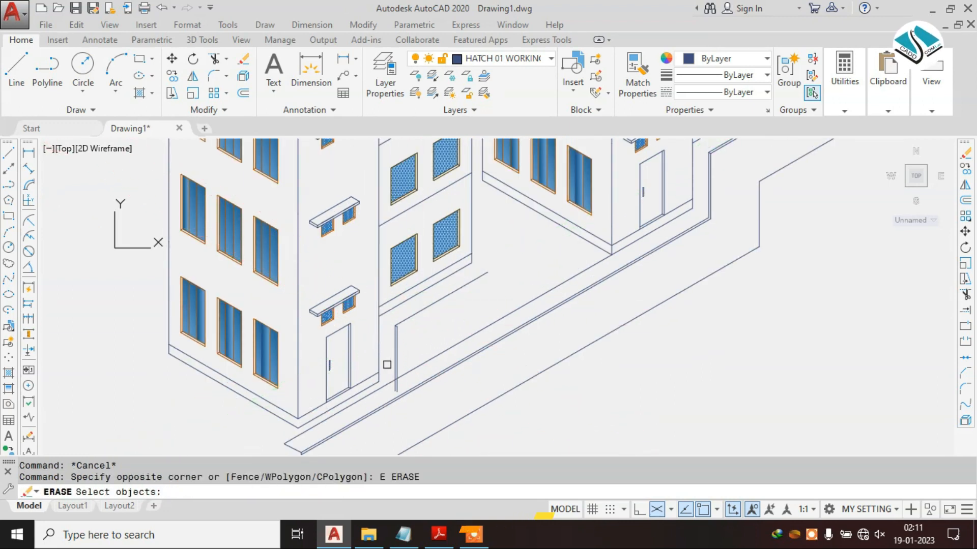
pyautogui.scroll(4, 404, 333)
pyautogui.press('Escape')
pyautogui.click(429, 333)
pyautogui.click(378, 301)
pyautogui.write('e')
pyautogui.press('space')
pyautogui.scroll(-4, 407, 275)
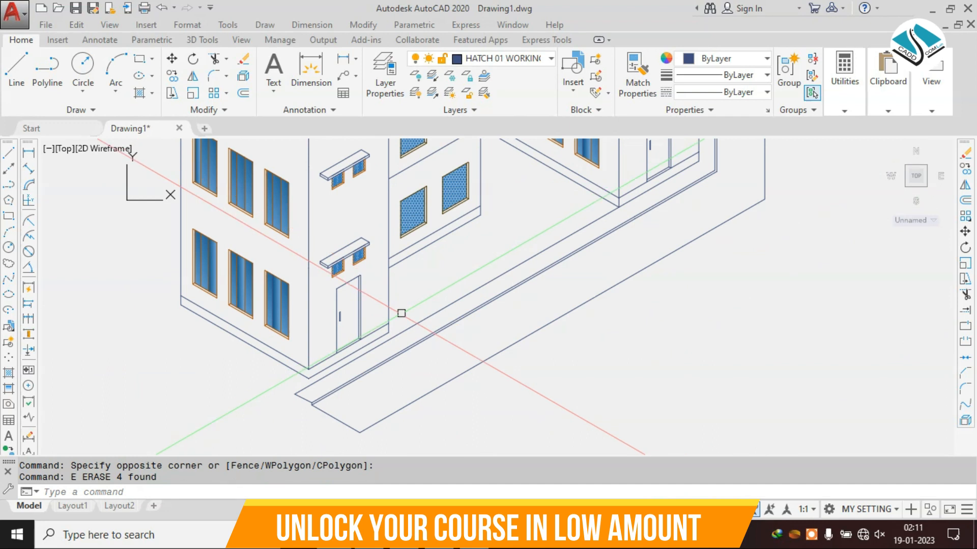
# Step: Erase the stray strip lines that were copied along with the rear building
pyautogui.scroll(-4, 325, 379)
pyautogui.moveTo(554, 181); pyautogui.dragTo(469, 262, button='middle')
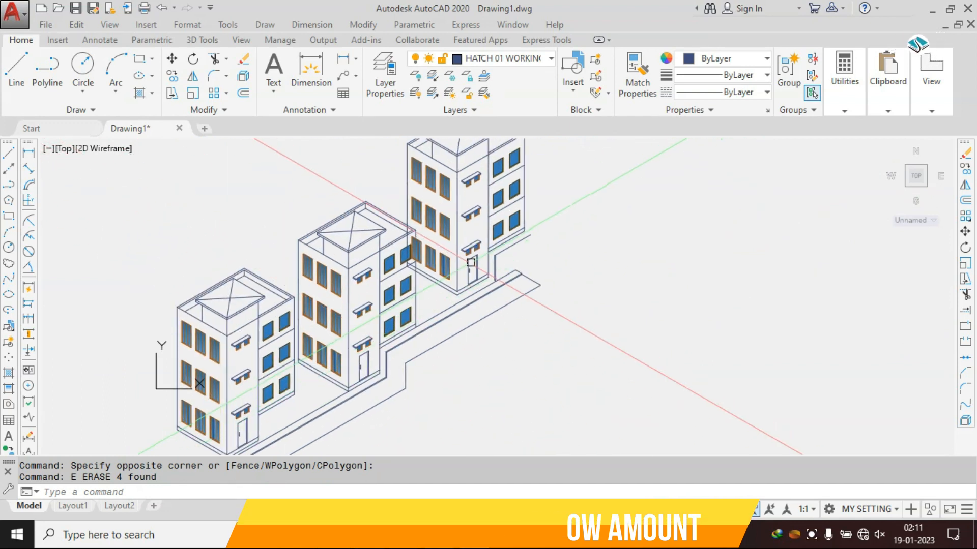
pyautogui.scroll(6, 486, 273)
pyautogui.moveTo(559, 194); pyautogui.dragTo(532, 278, button='middle')
pyautogui.click(556, 281)
pyautogui.click(514, 259)
pyautogui.write('e')
pyautogui.press('space')
pyautogui.scroll(-3, 548, 255)
# Step: Trim the rear building's corner and base lines where they cross the middle building's roof and side wall
pyautogui.scroll(6, 312, 196)
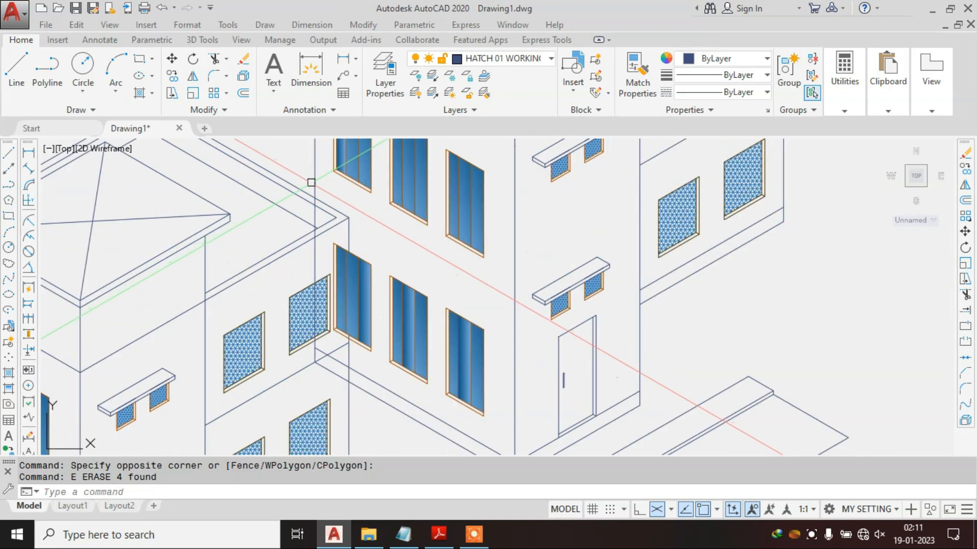
pyautogui.write('tr')
pyautogui.press('space')
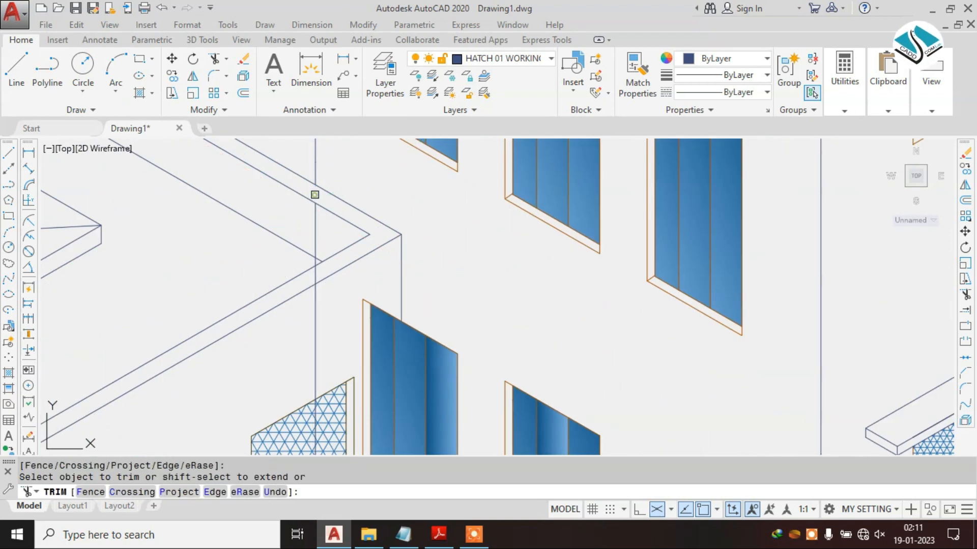
pyautogui.scroll(-2, 315, 194)
pyautogui.moveTo(346, 316); pyautogui.dragTo(342, 292, button='middle')
pyautogui.moveTo(353, 374); pyautogui.dragTo(375, 280, button='middle')
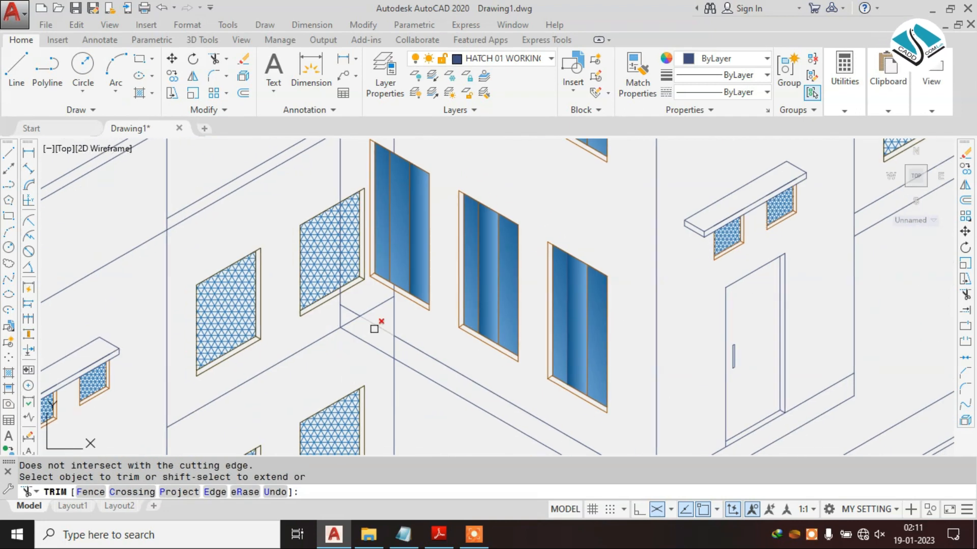
# Step: Erase the leftover segments of the rear building's base lines inside the middle building's side wall
pyautogui.press('Escape')
pyautogui.scroll(2, 342, 315)
pyautogui.click(357, 295)
pyautogui.click(338, 311)
pyautogui.write('e')
pyautogui.press('space')
pyautogui.scroll(-4, 396, 310)
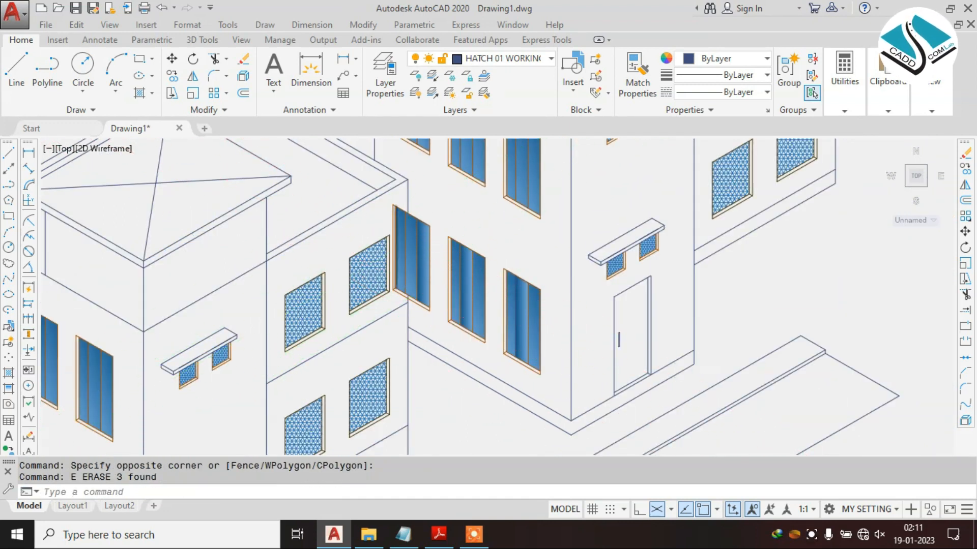
# Step: Trim the rear building's overlapping ground-floor window at the middle building's corner edge and erase its hidden frame and curtain pieces
pyautogui.scroll(4, 405, 221)
pyautogui.press('space')
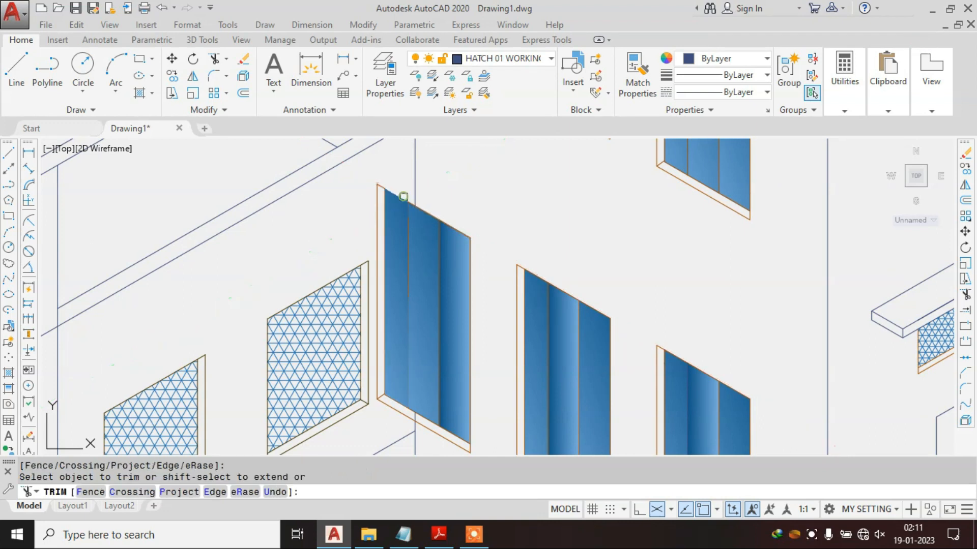
pyautogui.click(395, 397)
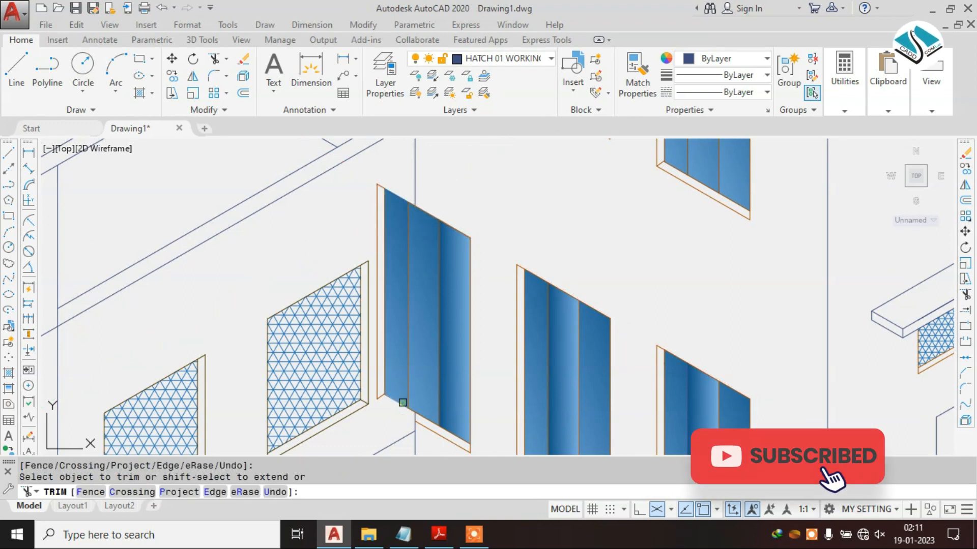
pyautogui.click(405, 220)
pyautogui.press('Escape')
pyautogui.click(408, 223)
pyautogui.write('e')
pyautogui.press('space')
pyautogui.click(399, 183)
pyautogui.click(371, 200)
pyautogui.write('e')
pyautogui.press('space')
# Step: Trim the remaining top and bottom frame lines of that window back to the middle building's corner edge
pyautogui.write('t')
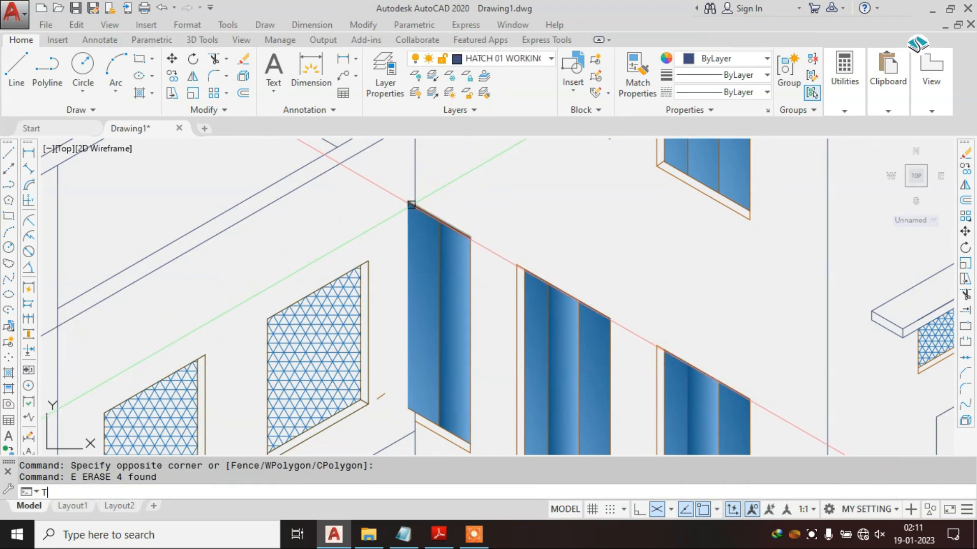
pyautogui.write('r')
pyautogui.press('space')
pyautogui.scroll(4, 411, 204)
pyautogui.click(406, 202)
pyautogui.click(405, 200)
pyautogui.scroll(-4, 405, 194)
pyautogui.click(399, 399)
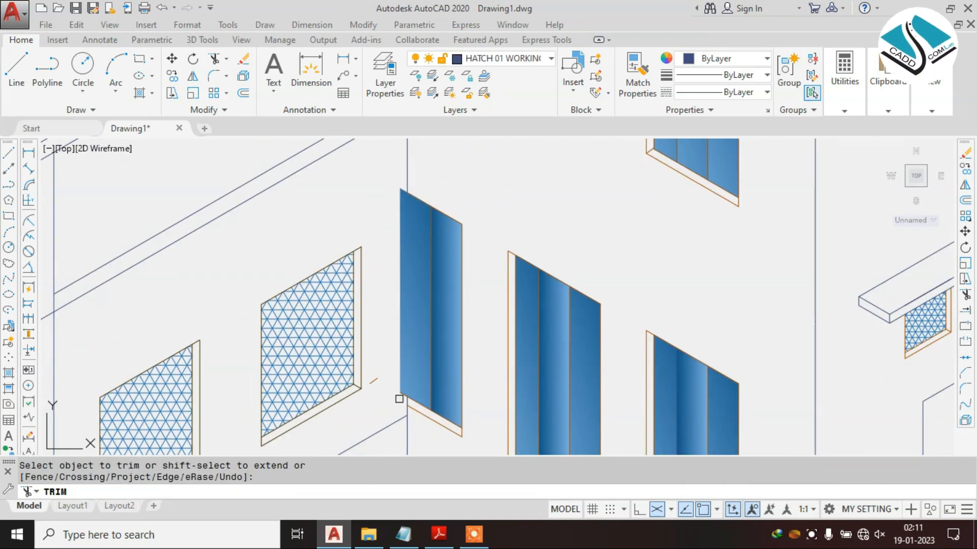
pyautogui.scroll(4, 404, 399)
pyautogui.click(398, 391)
# Step: Erase the curtain panel crossing the middle building's corner edge and the stray short line beside the window
pyautogui.press('Escape')
pyautogui.click(406, 381)
pyautogui.click(382, 365)
pyautogui.write('e')
pyautogui.press('space')
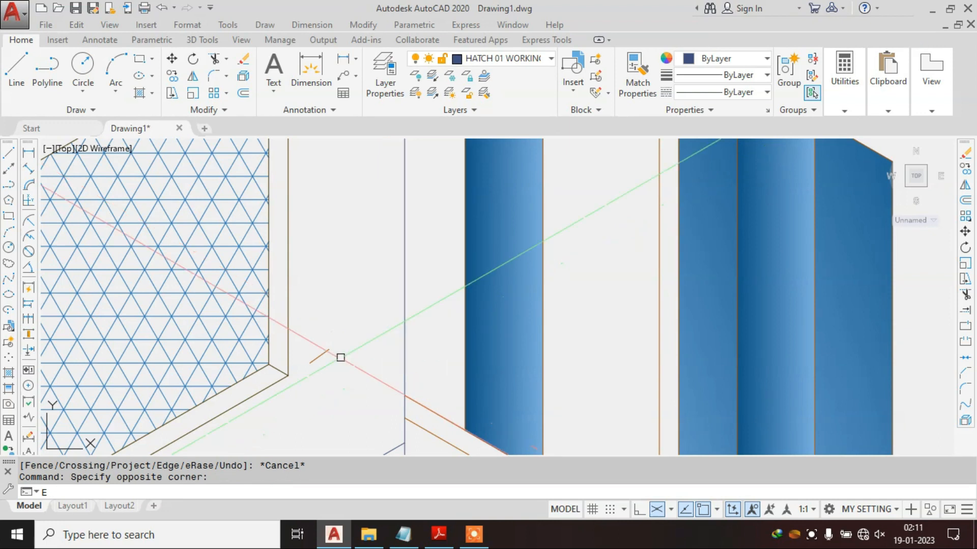
pyautogui.click(314, 353)
pyautogui.press('Escape')
pyautogui.scroll(-6, 399, 322)
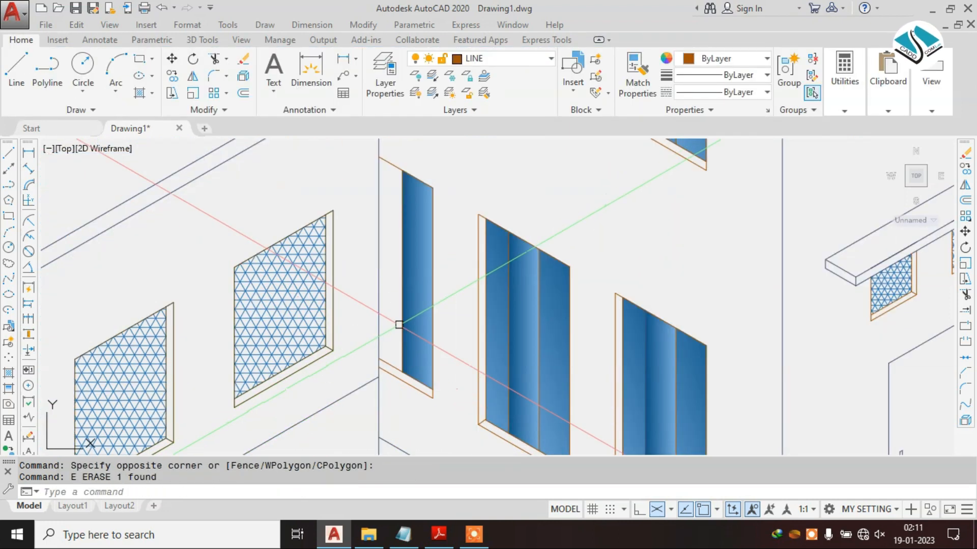
# Step: Examine the row of three buildings and the ground strip in front of them
pyautogui.scroll(-6, 622, 337)
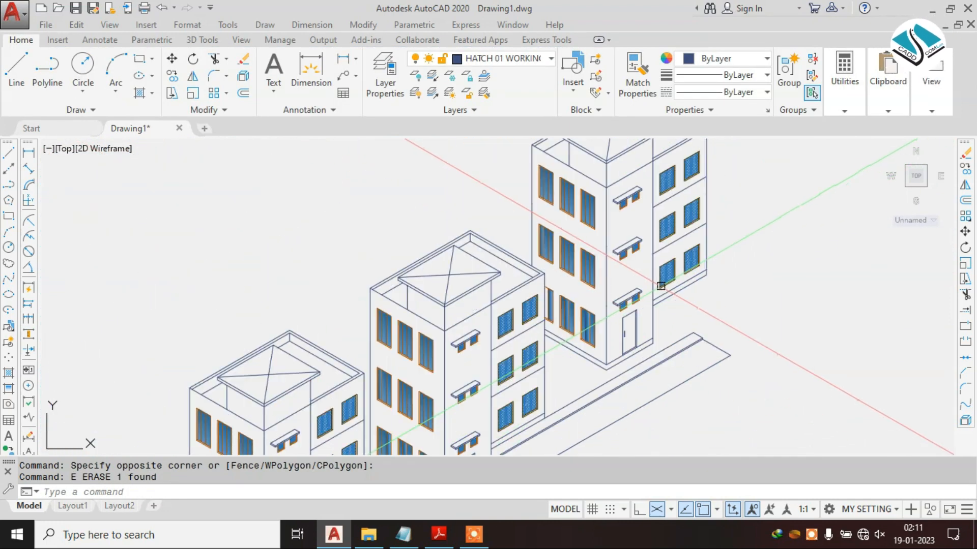
pyautogui.moveTo(657, 320); pyautogui.dragTo(626, 239, button='middle')
pyautogui.scroll(3, 520, 309)
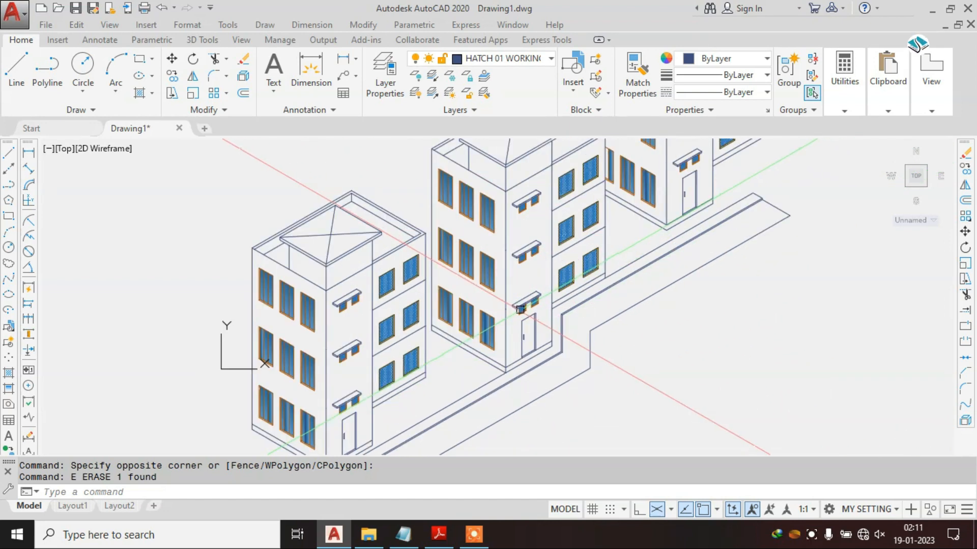
pyautogui.moveTo(404, 350); pyautogui.dragTo(342, 356, button='middle')
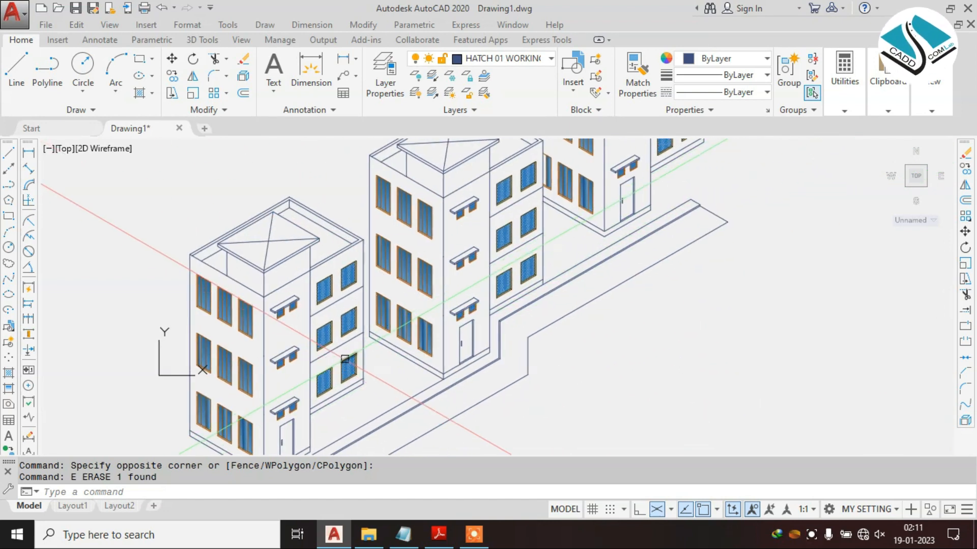
pyautogui.scroll(-3, 345, 359)
pyautogui.scroll(3, 378, 348)
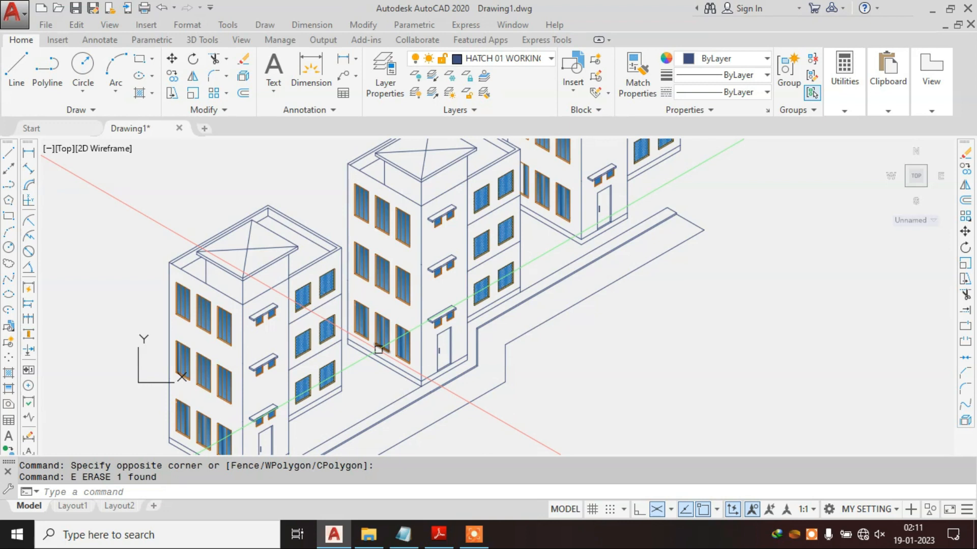
pyautogui.scroll(-3, 378, 350)
pyautogui.scroll(3, 379, 349)
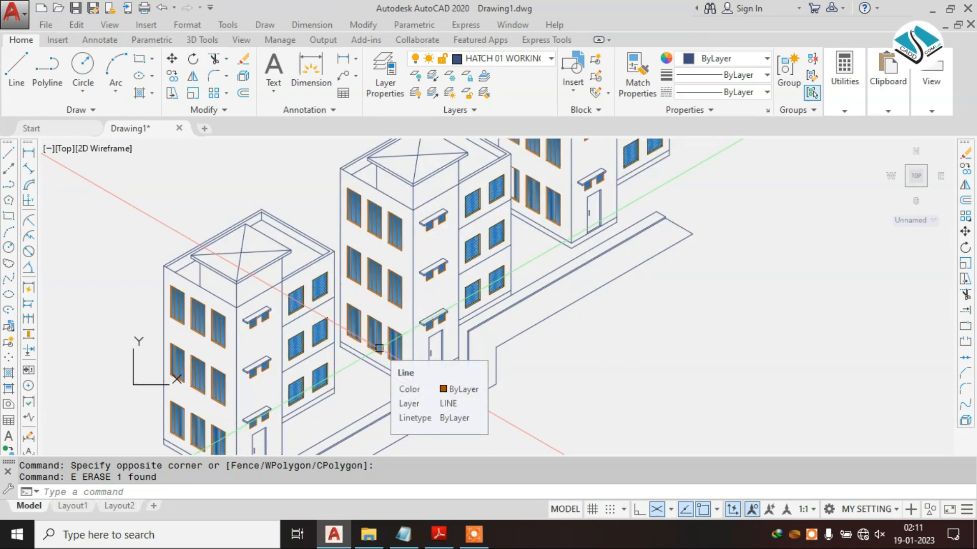
pyautogui.scroll(-3, 443, 337)
pyautogui.scroll(3, 460, 327)
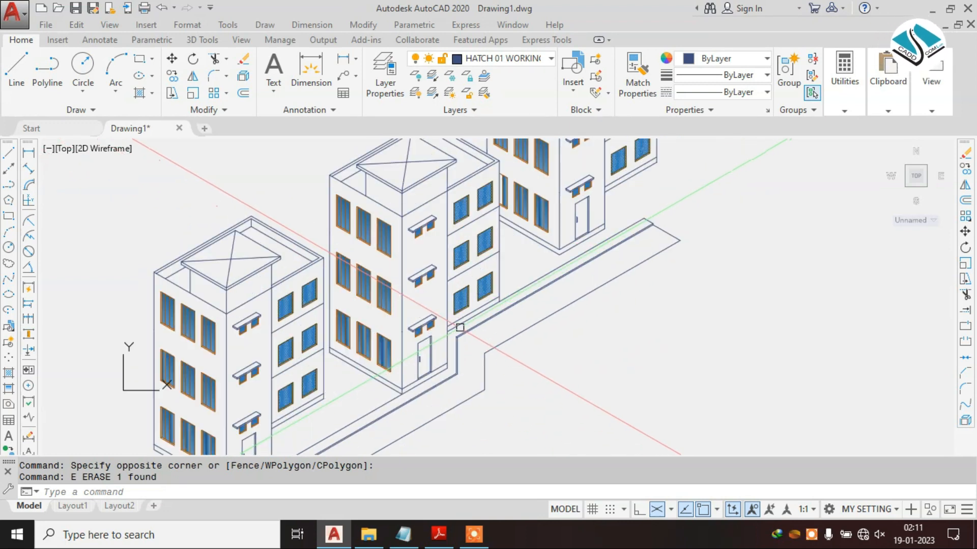